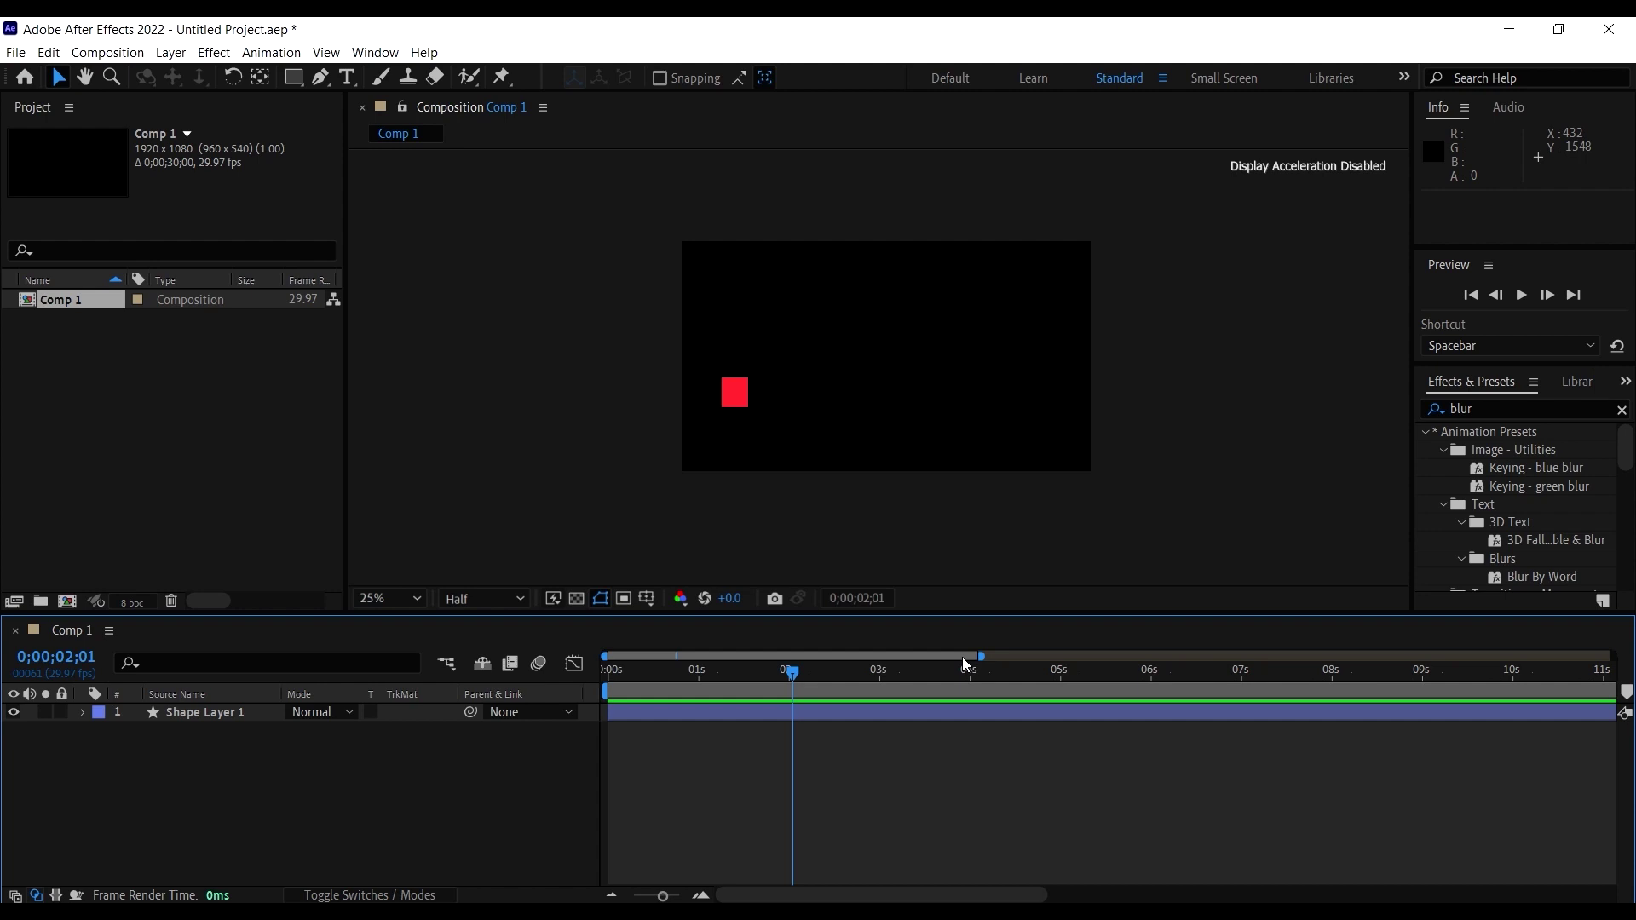
# Step: Select the red square's shape layer and zoom the viewer in and out
pyautogui.moveTo(980, 656); pyautogui.dragTo(1009, 656)
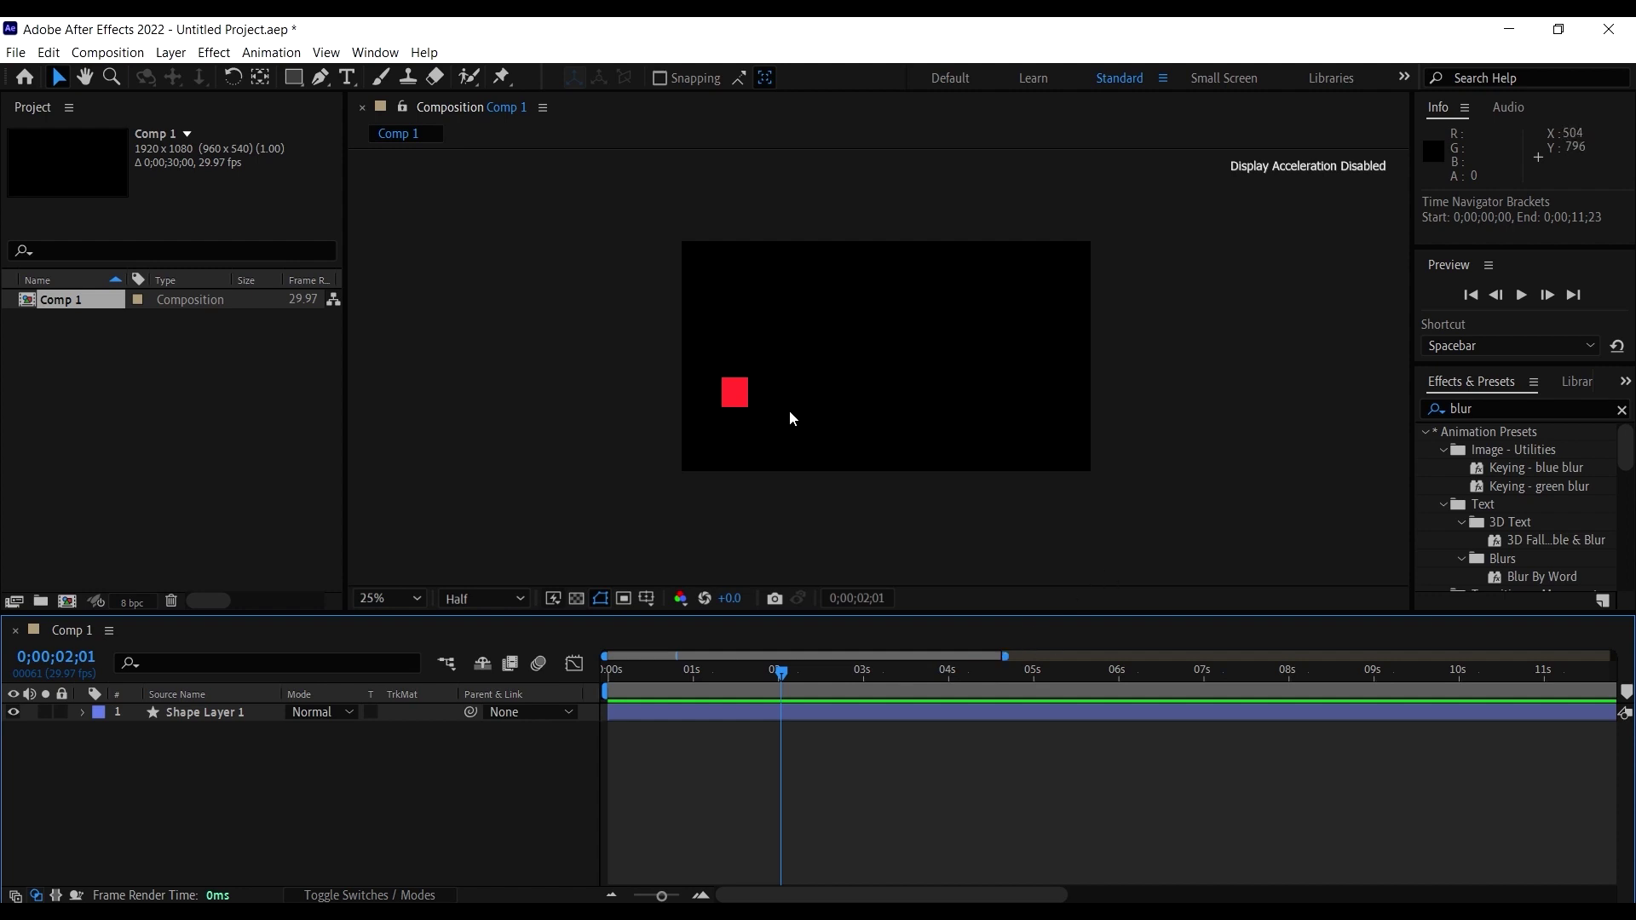
pyautogui.click(727, 402)
pyautogui.scroll(2, 737, 392)
pyautogui.scroll(-4, 736, 392)
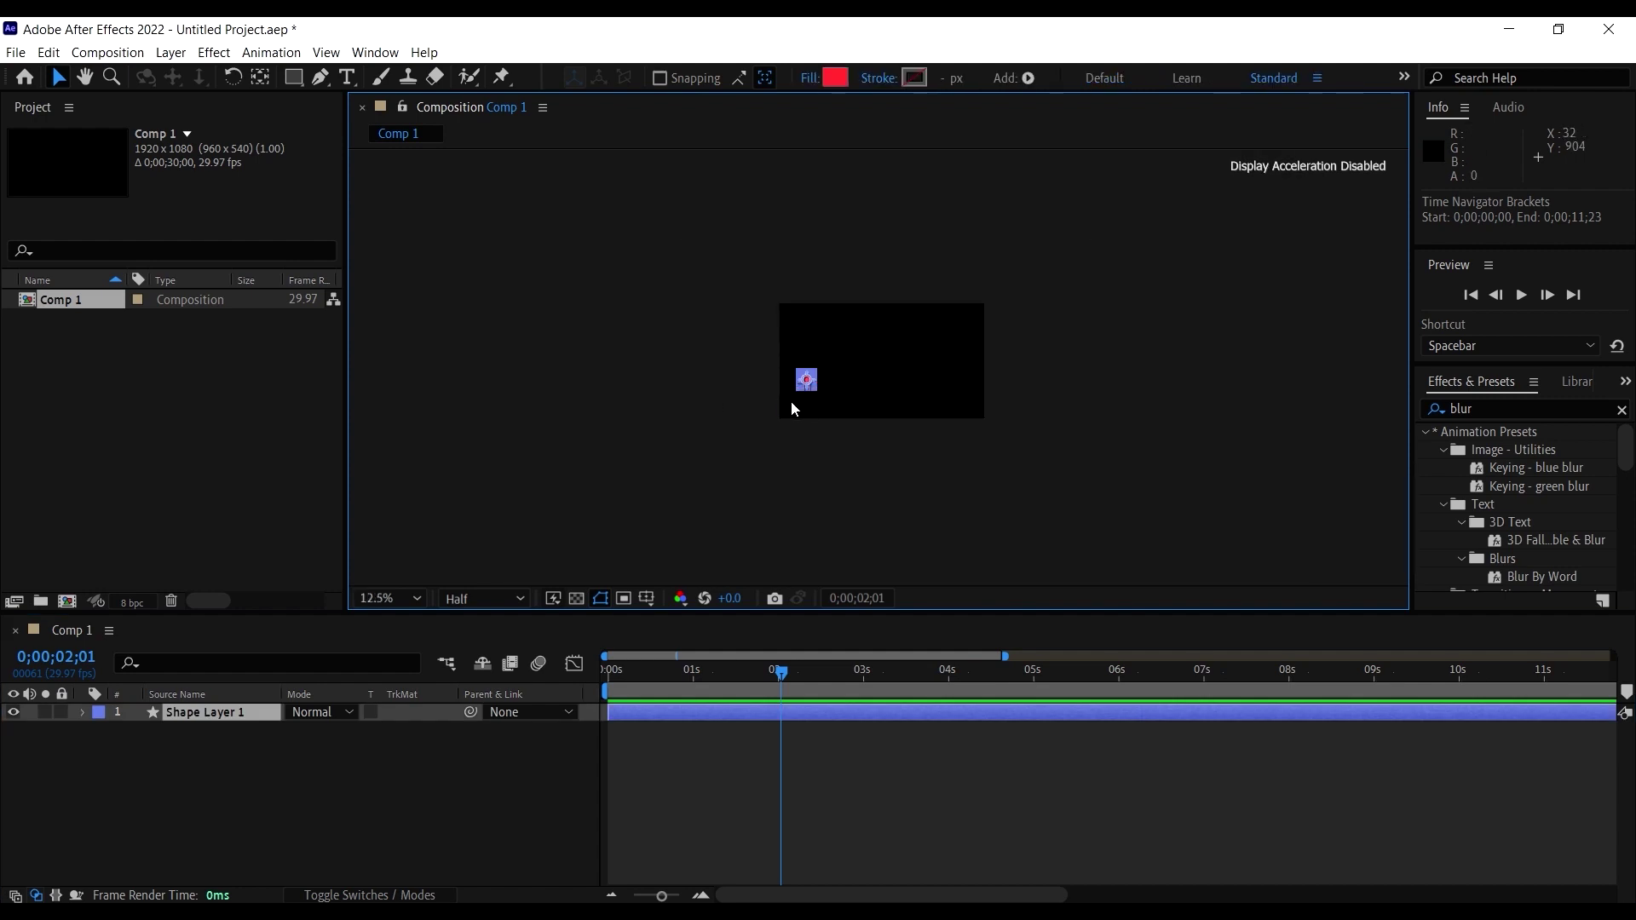
pyautogui.scroll(1, 791, 405)
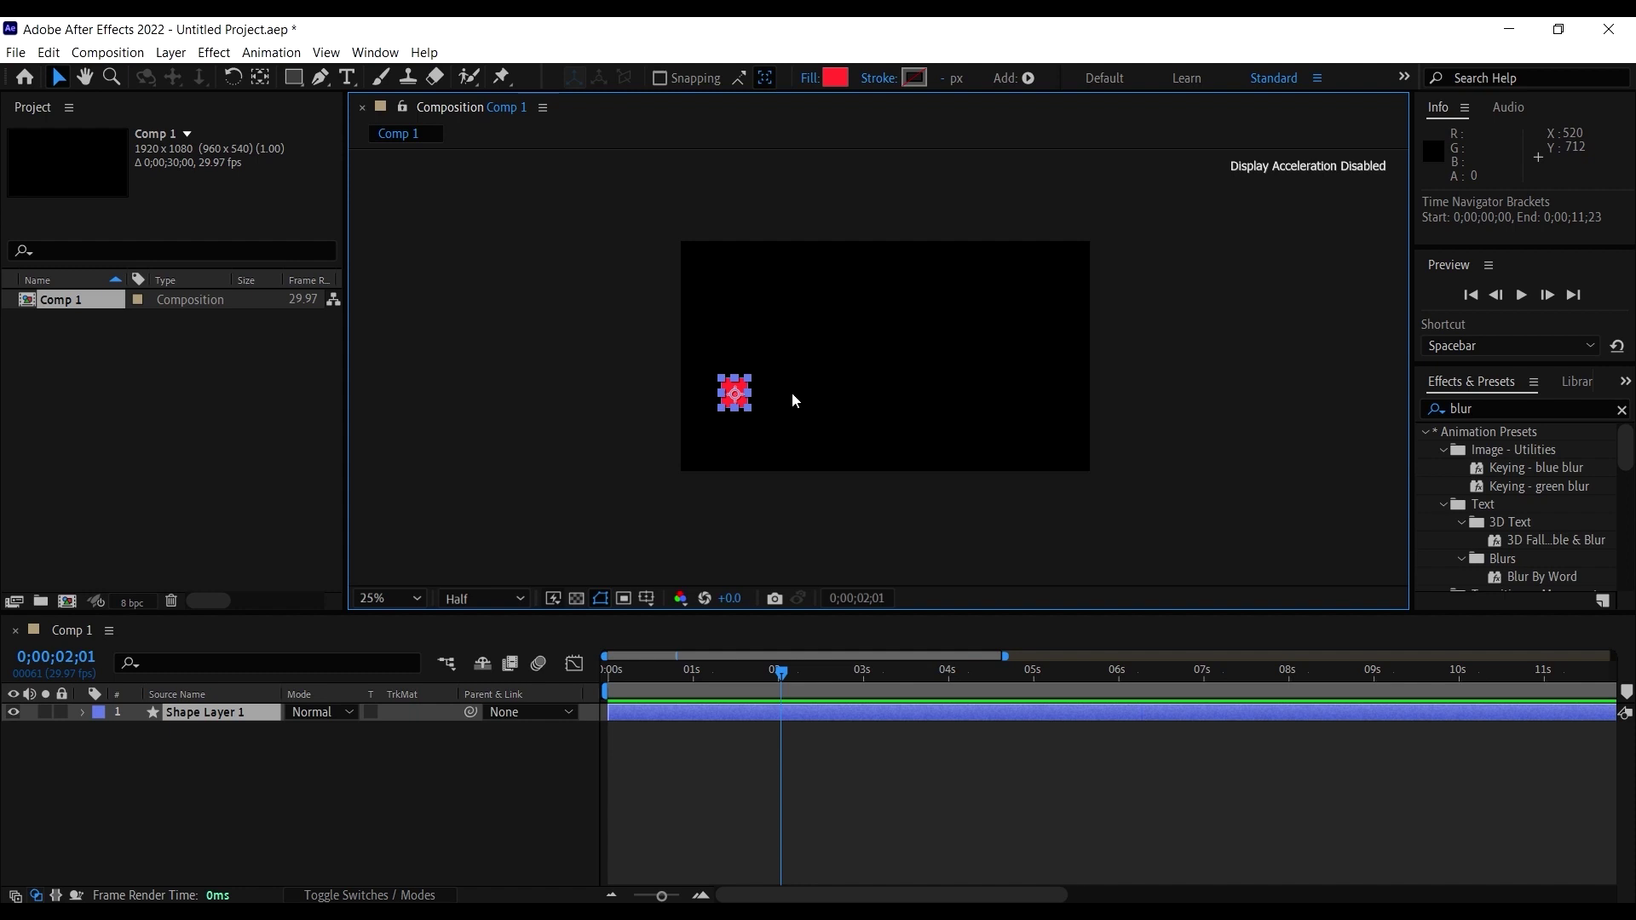
pyautogui.scroll(1, 765, 390)
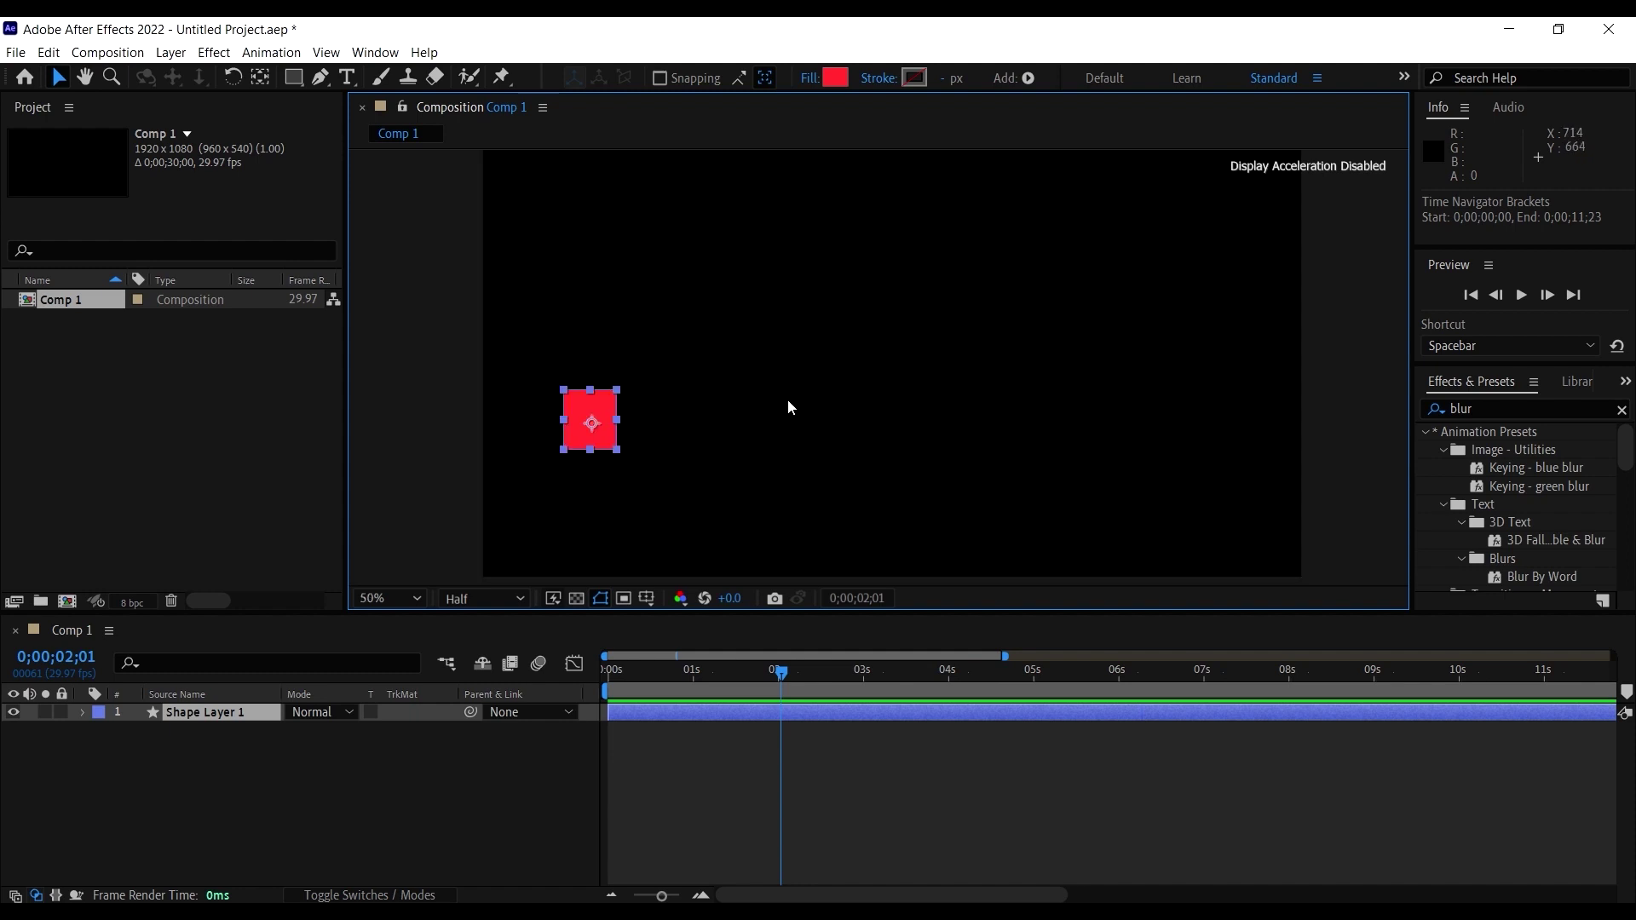
pyautogui.scroll(-1, 787, 399)
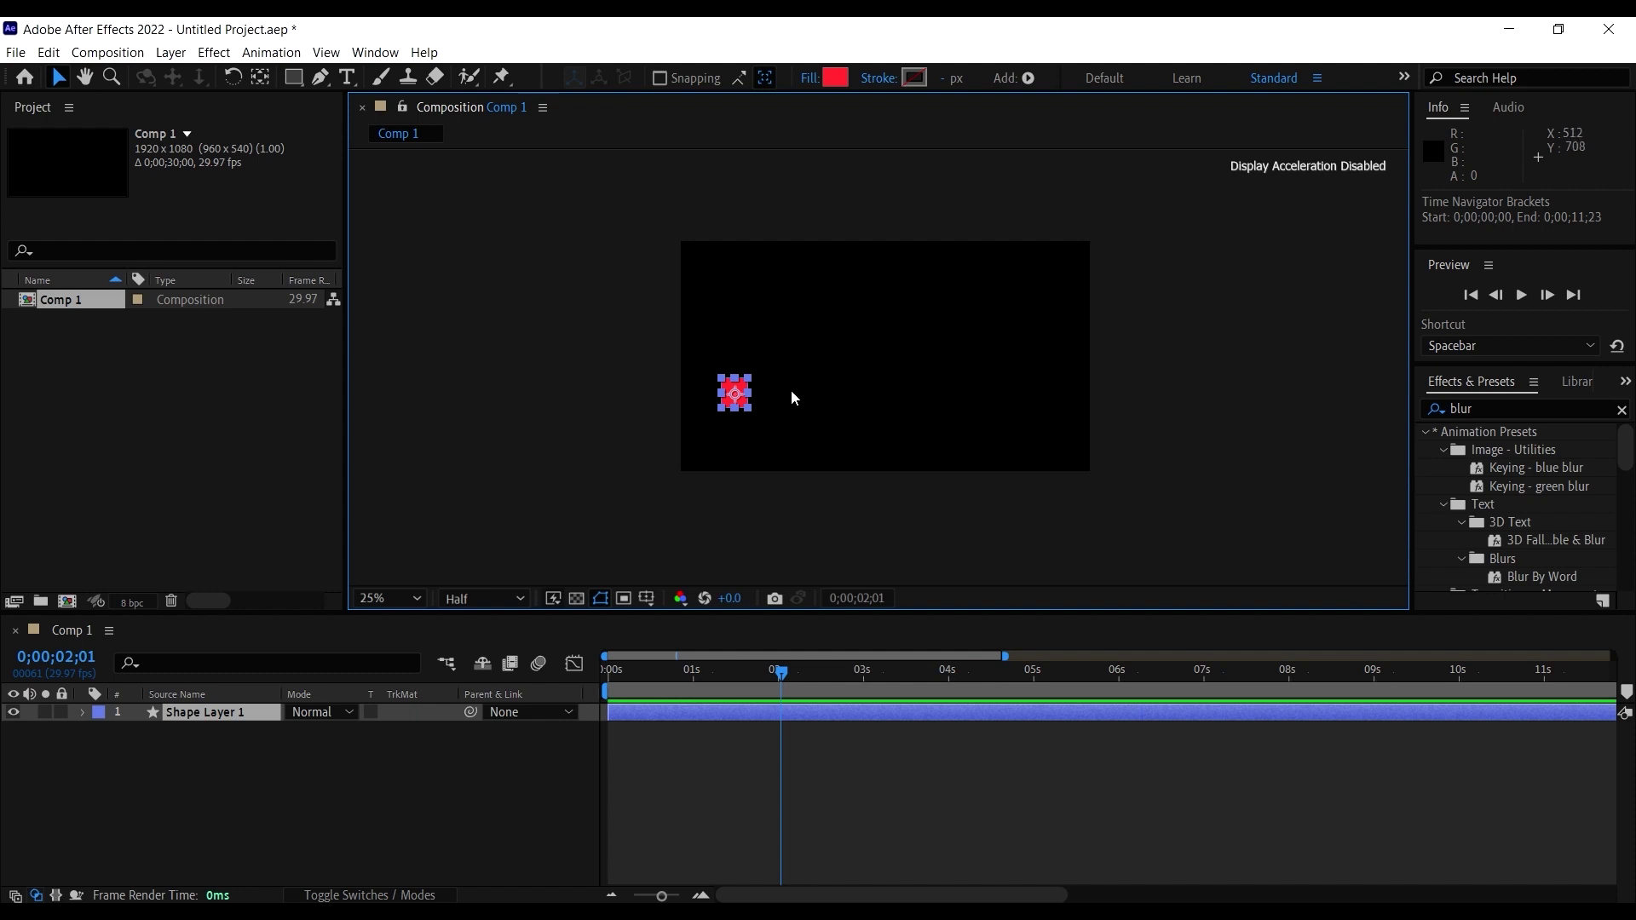
# Step: Pan the viewer slightly, toggle zoom between 50% and 25%, and return to the Selection tool
pyautogui.press('h')
pyautogui.moveTo(771, 406); pyautogui.dragTo(774, 421)
pyautogui.press('.')
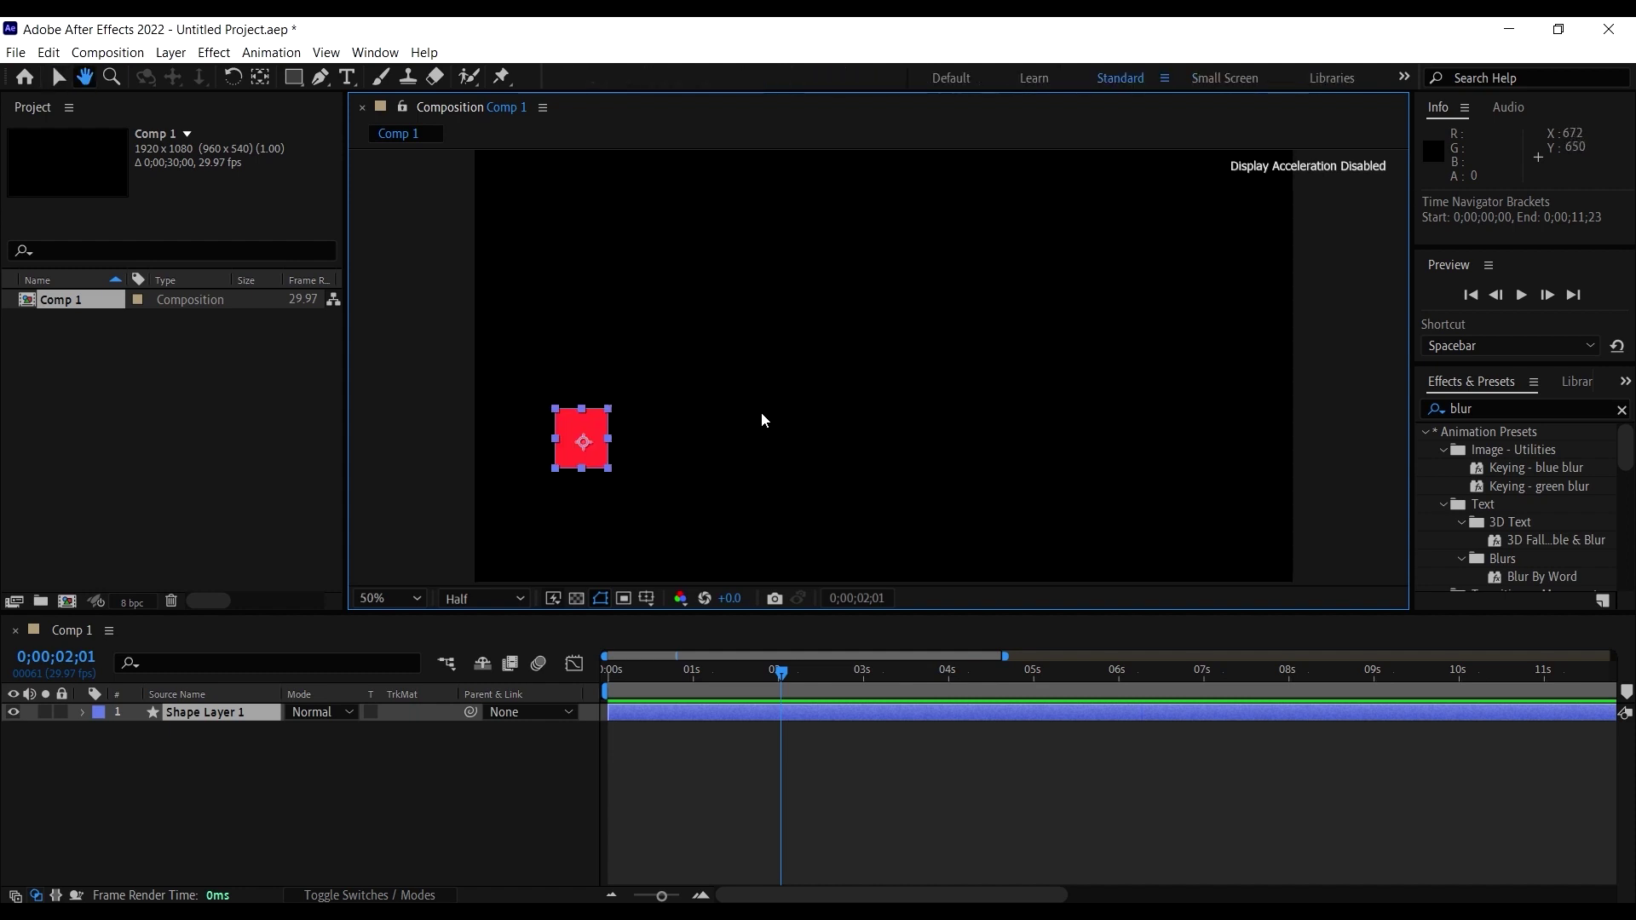
pyautogui.press(',')
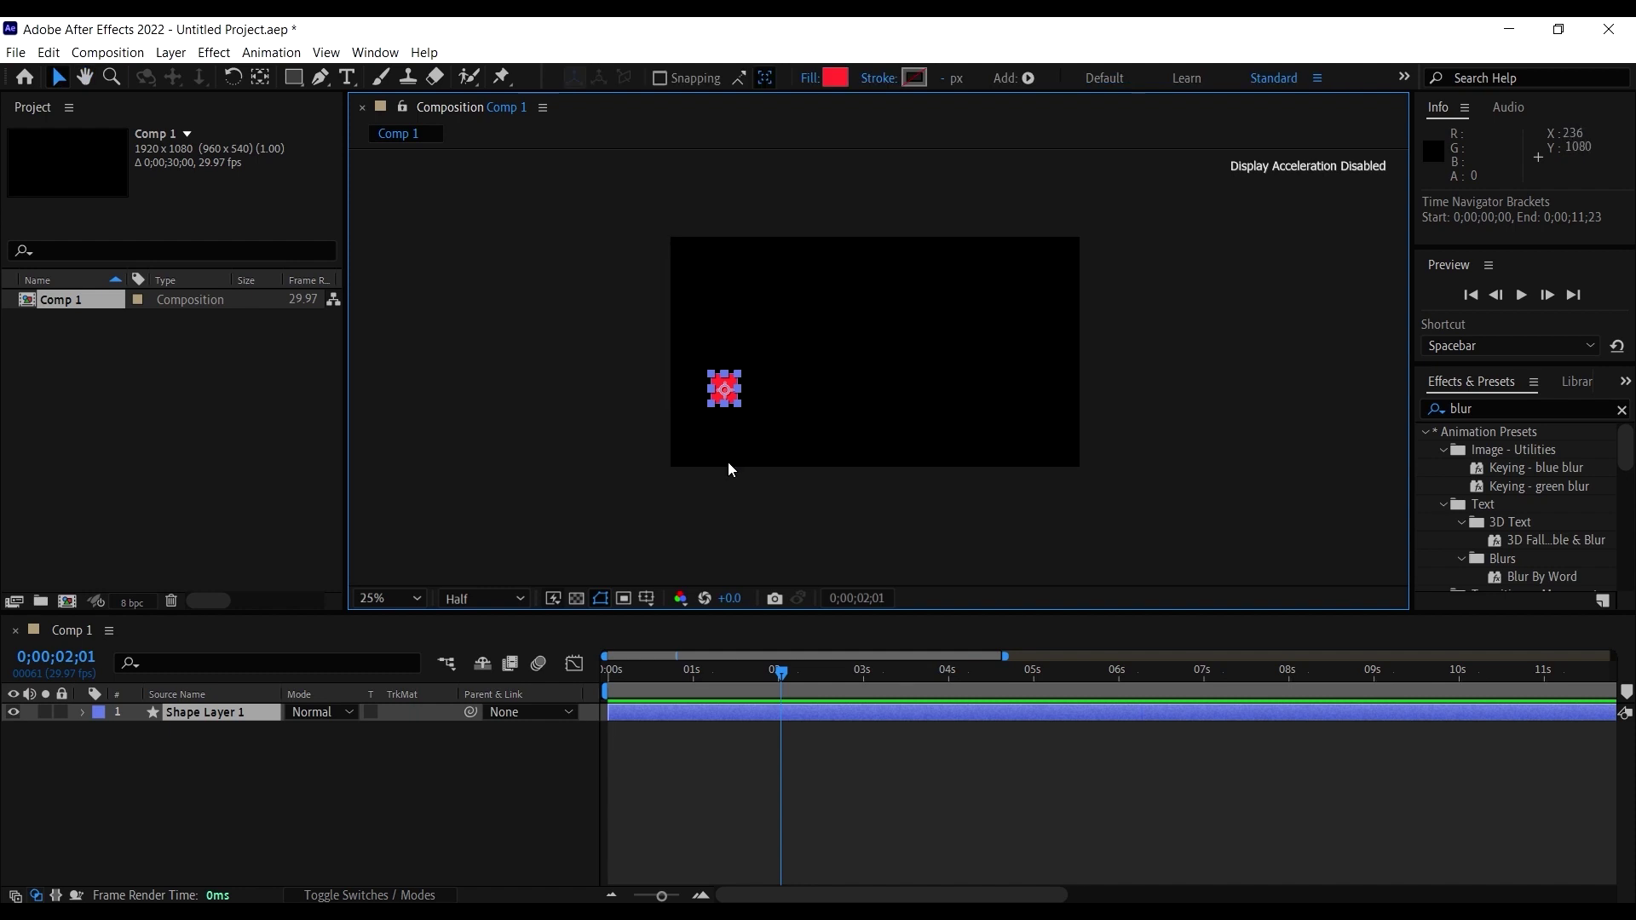
pyautogui.press('.')
pyautogui.press(',')
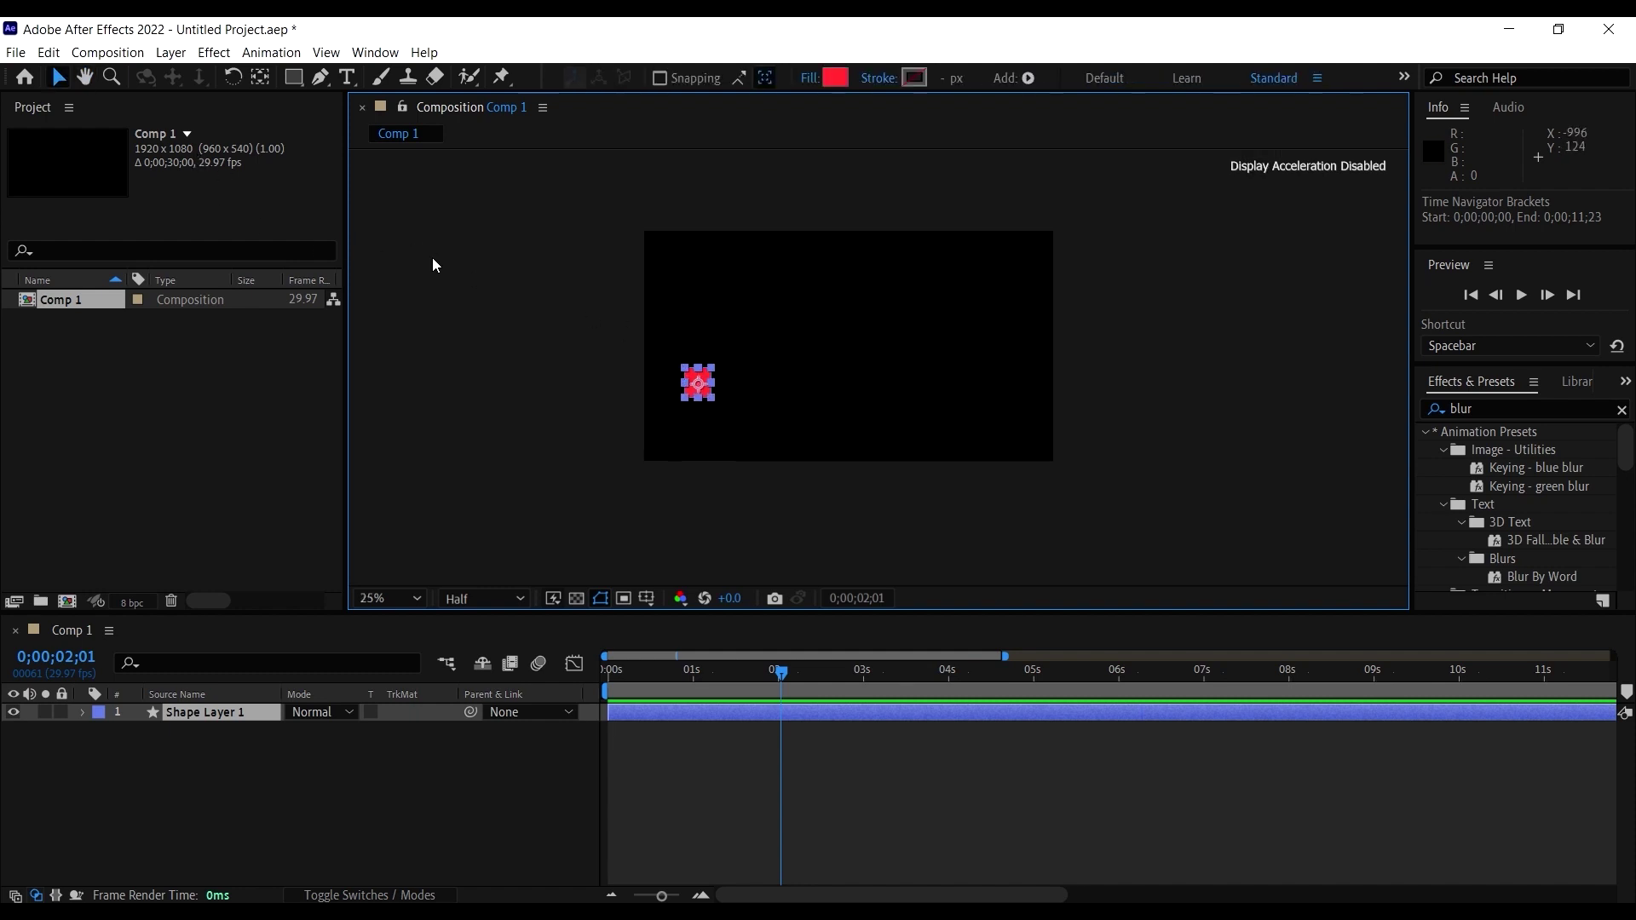
pyautogui.click(56, 80)
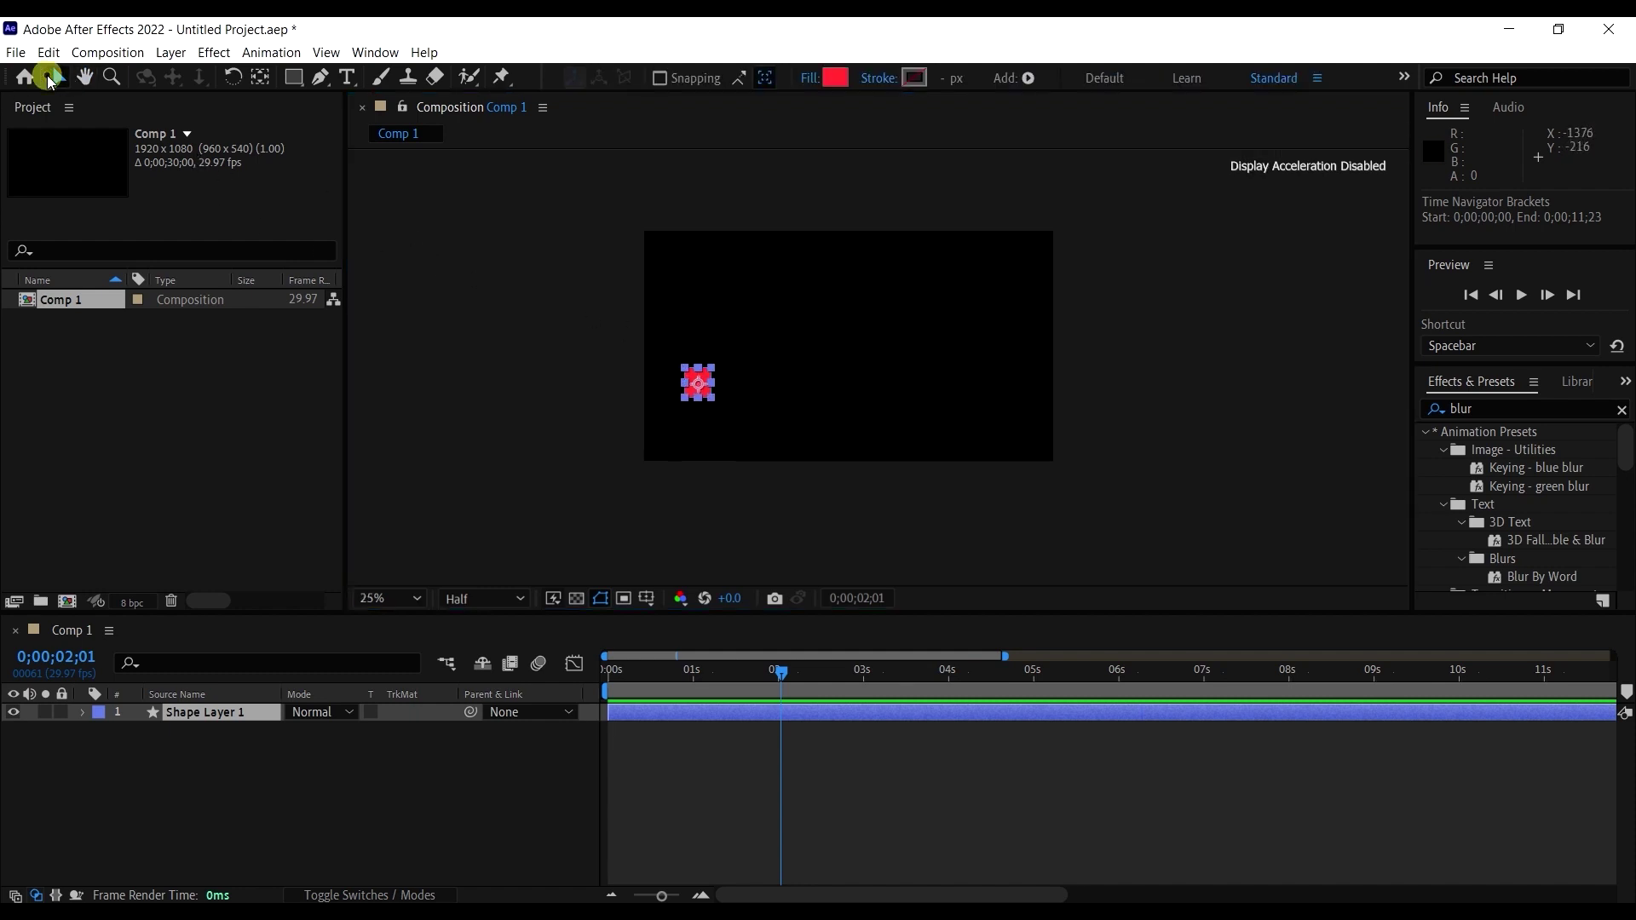
# Step: Reveal Shape Layer 1's Position and set its first keyframe at 0s
pyautogui.click(201, 711)
pyautogui.press('p')
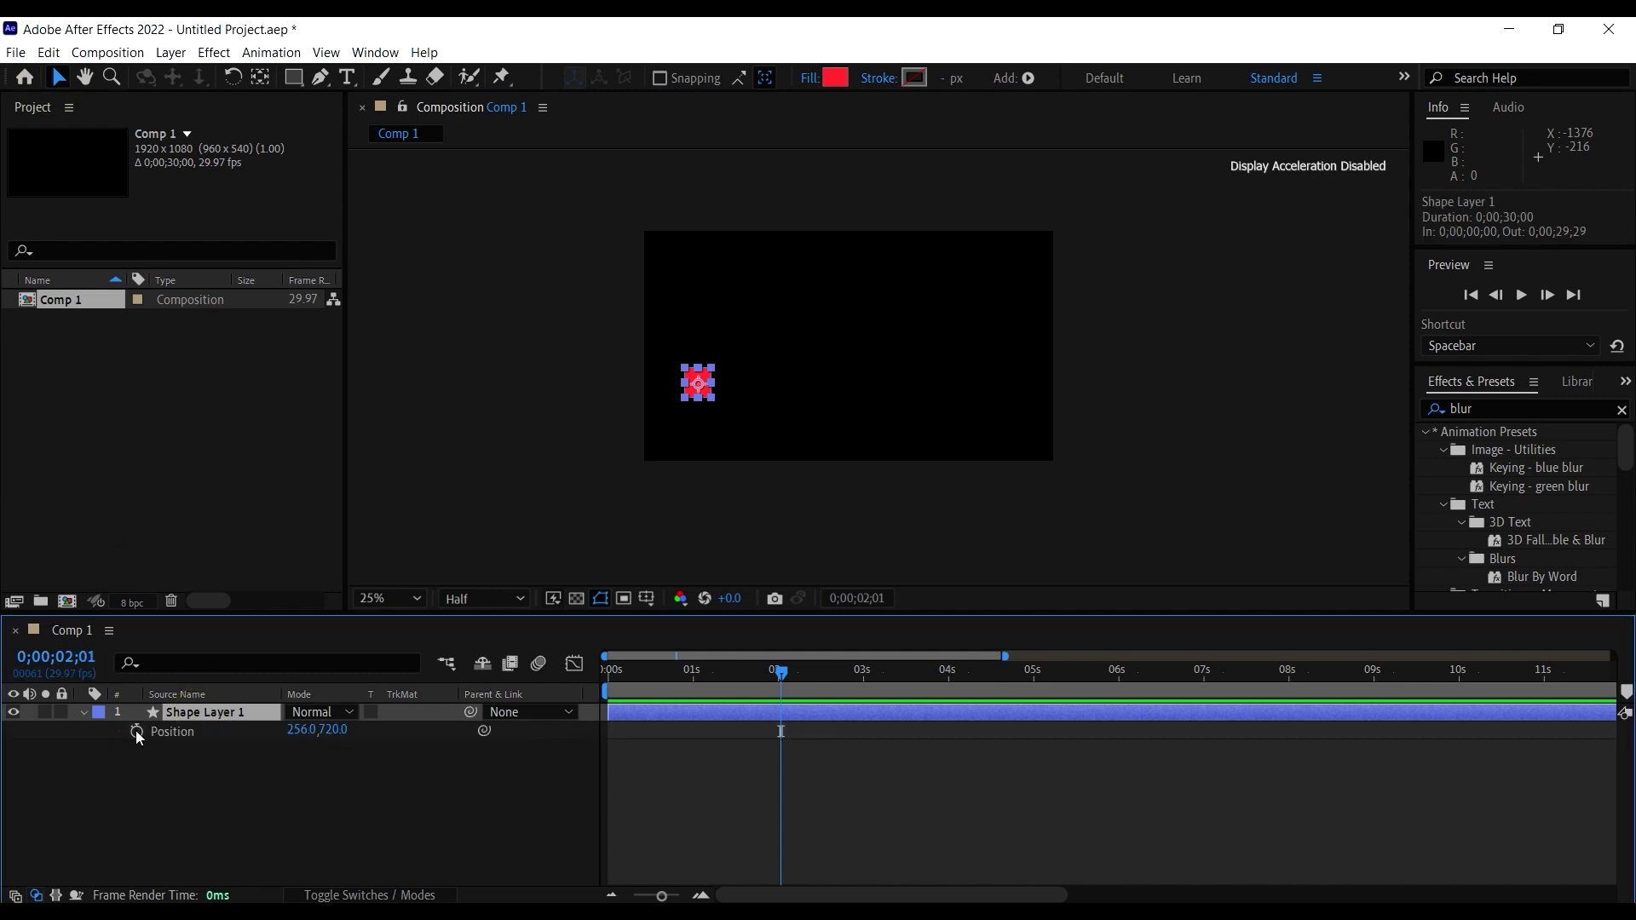
pyautogui.moveTo(714, 679); pyautogui.dragTo(607, 679)
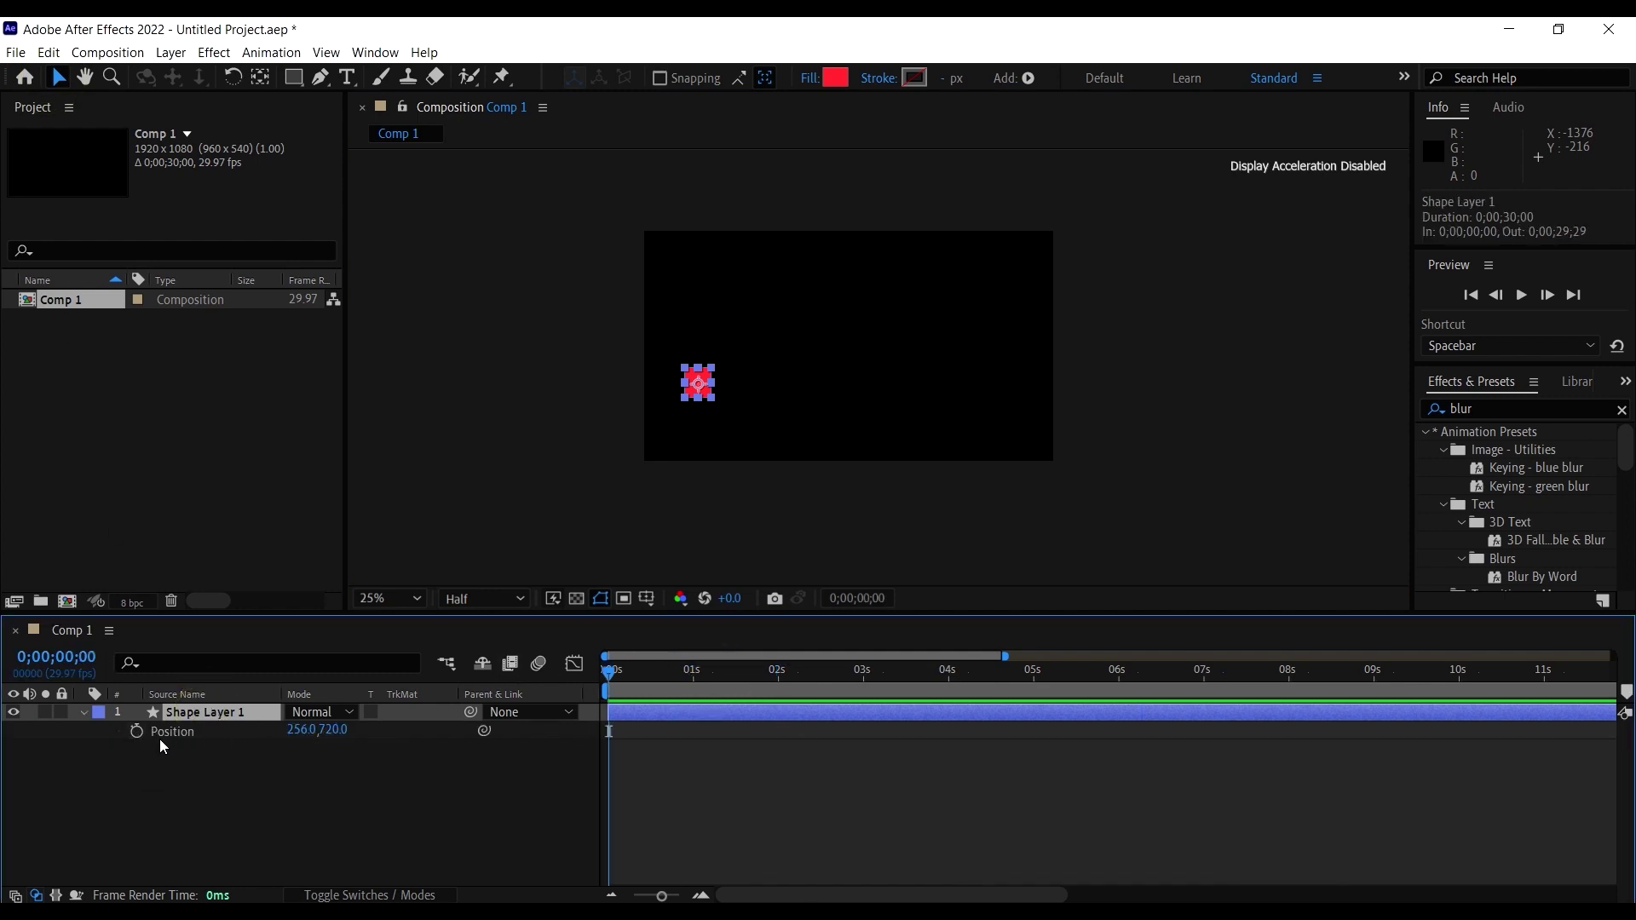
pyautogui.click(119, 724)
pyautogui.click(171, 732)
pyautogui.click(137, 731)
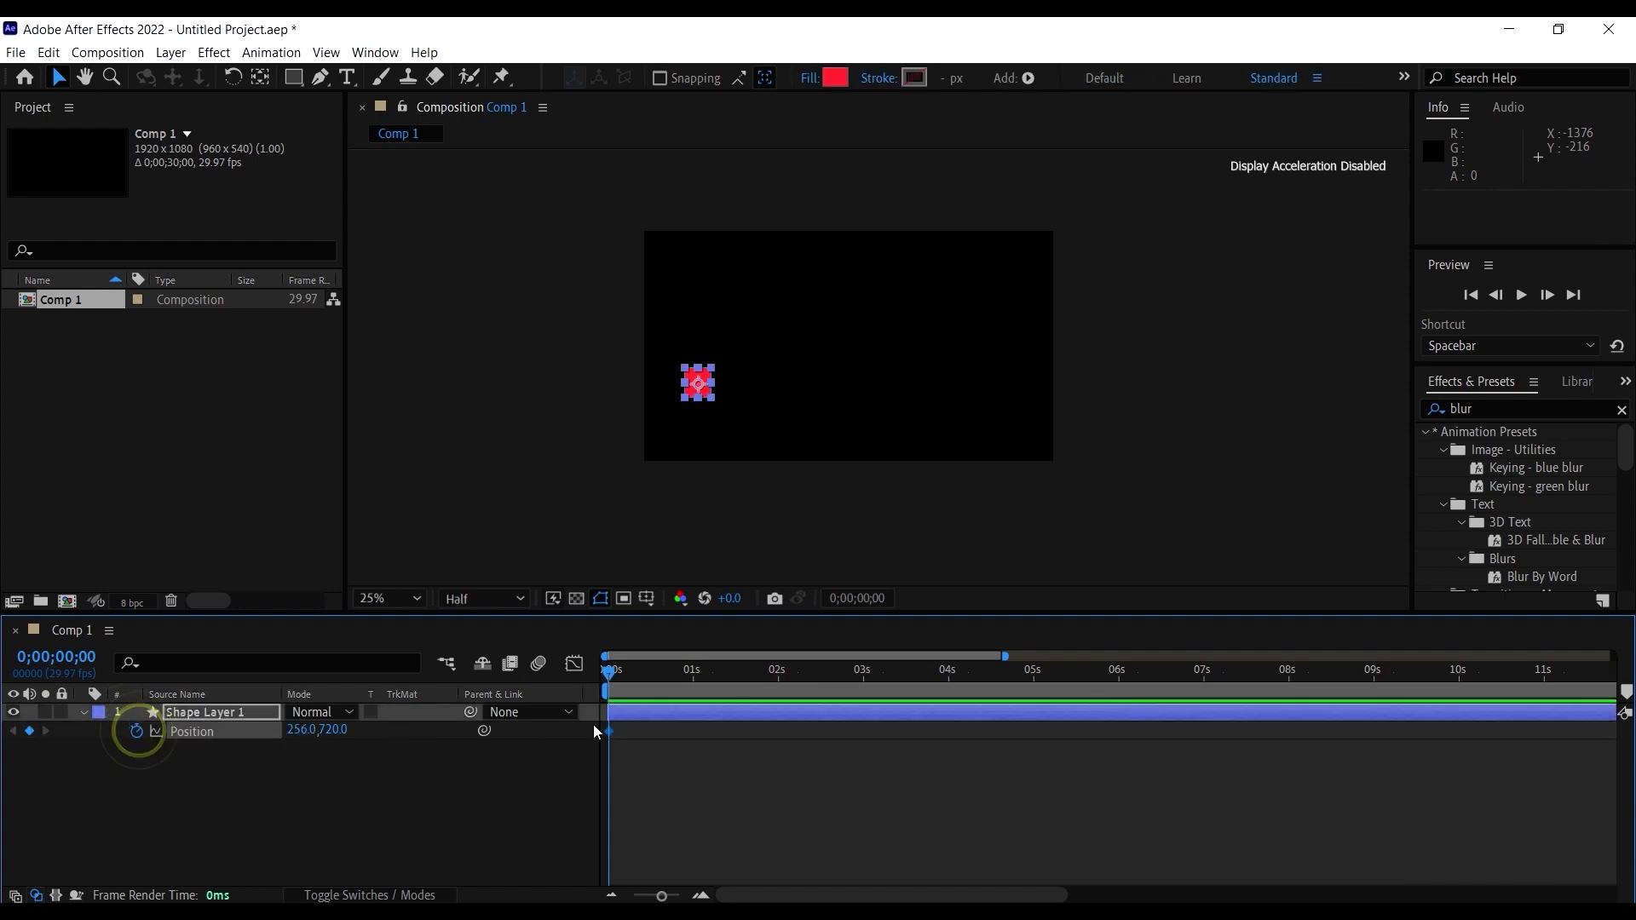
# Step: At 1s, set Position X to 1576, then return the playhead to 0s
pyautogui.moveTo(687, 676)
pyautogui.mouseDown()
pyautogui.moveTo(713, 683)
pyautogui.moveTo(694, 683)
pyautogui.mouseUp()
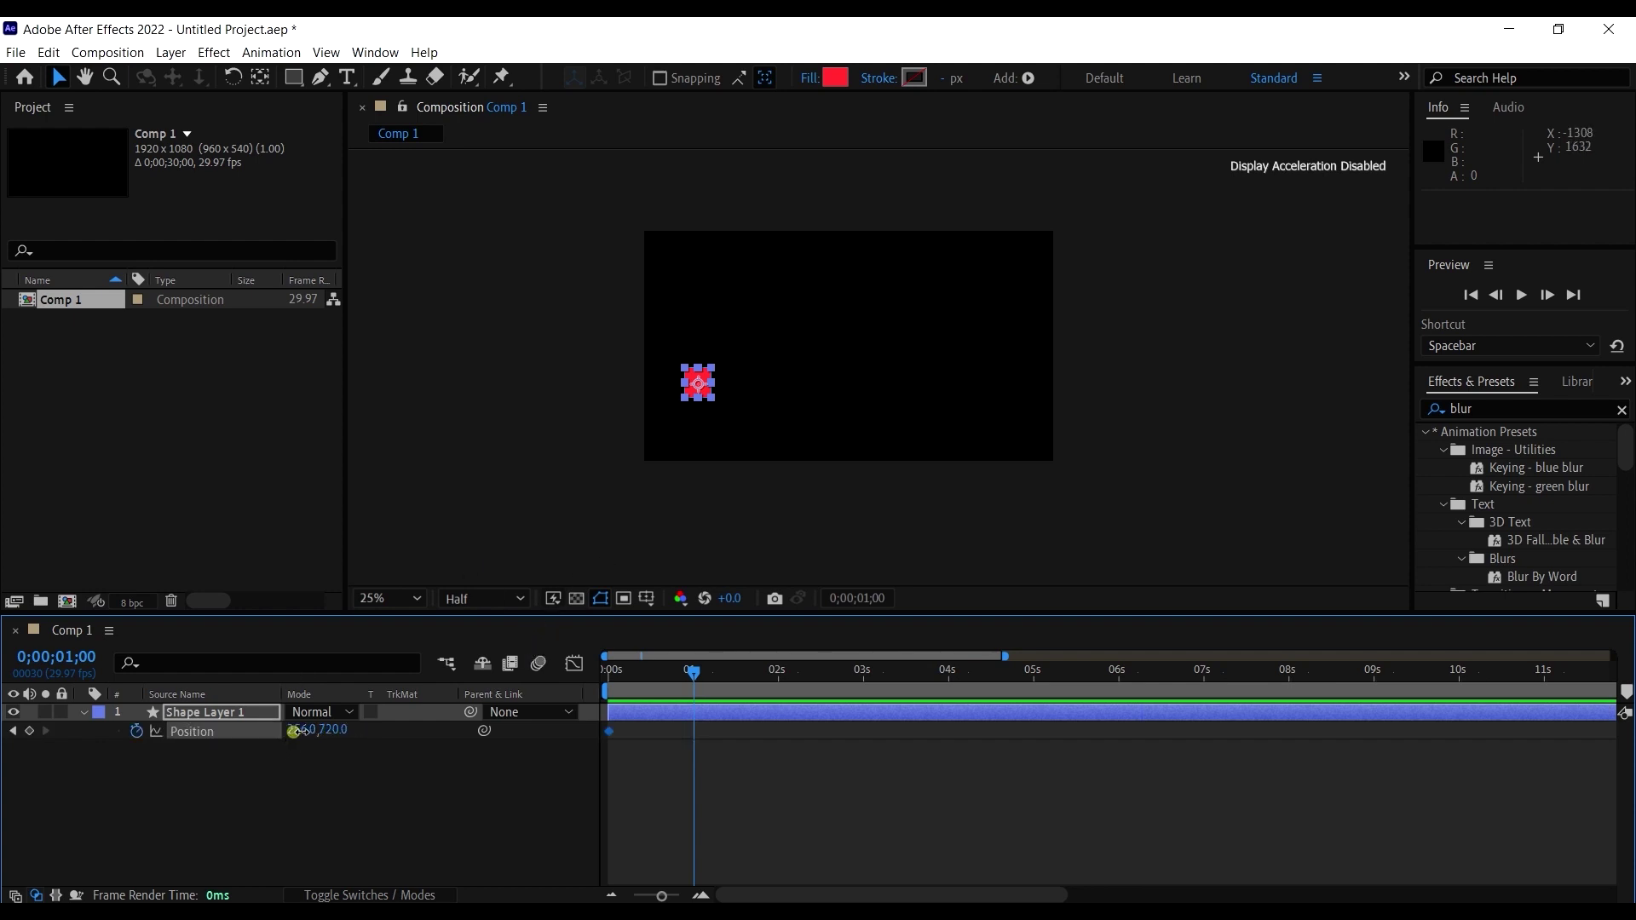
pyautogui.moveTo(294, 731); pyautogui.dragTo(1134, 735)
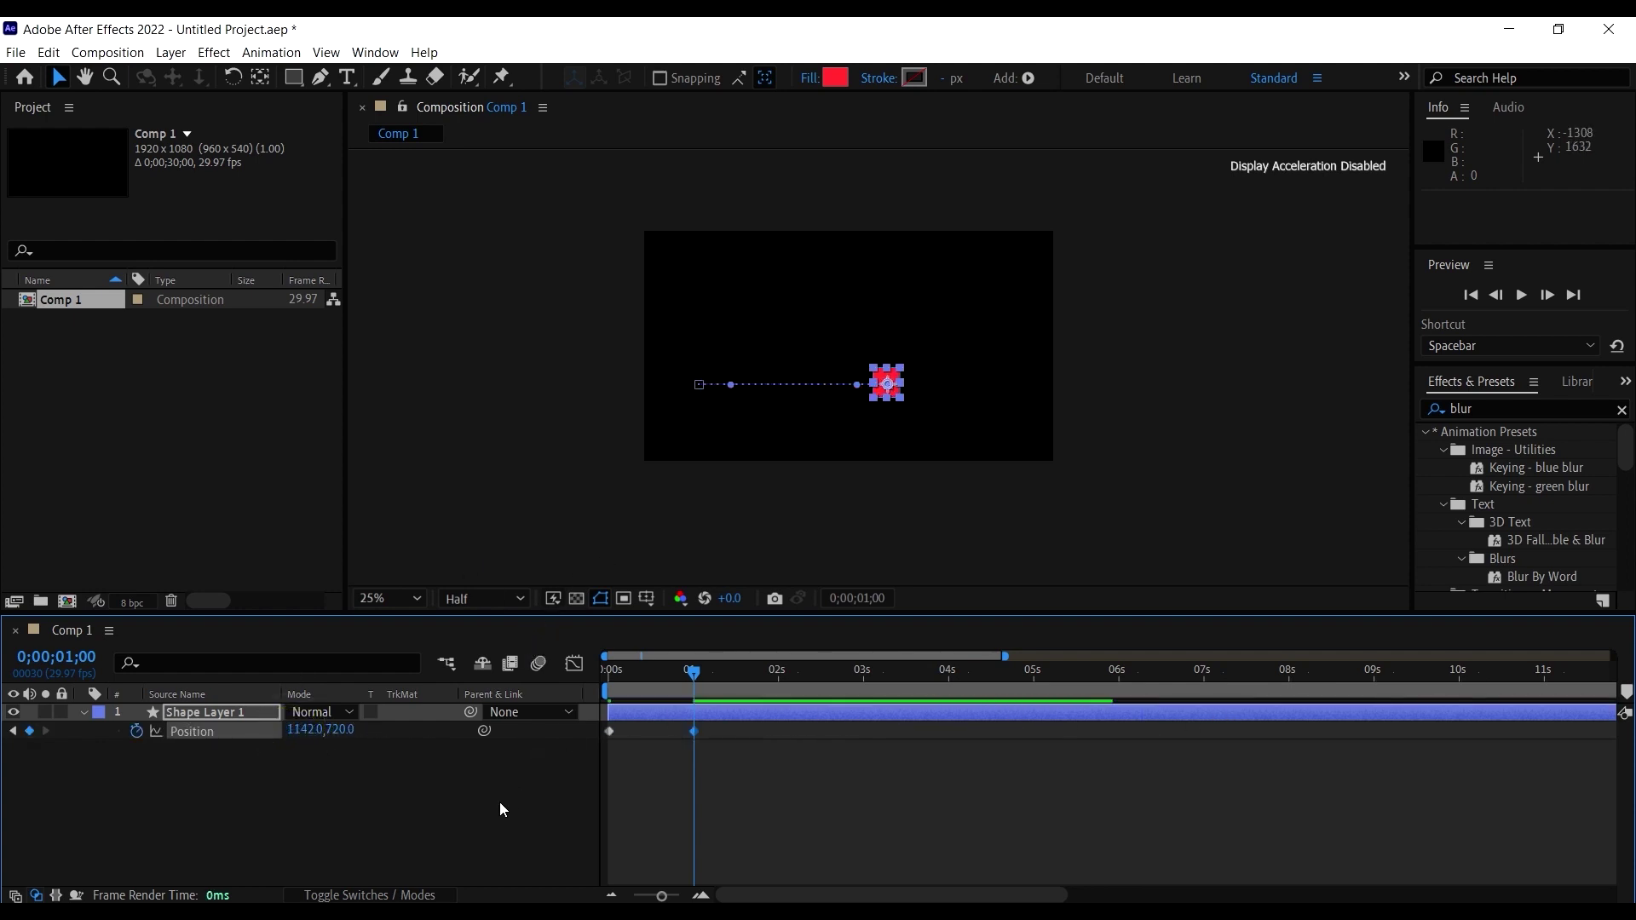
pyautogui.moveTo(304, 731); pyautogui.dragTo(718, 740)
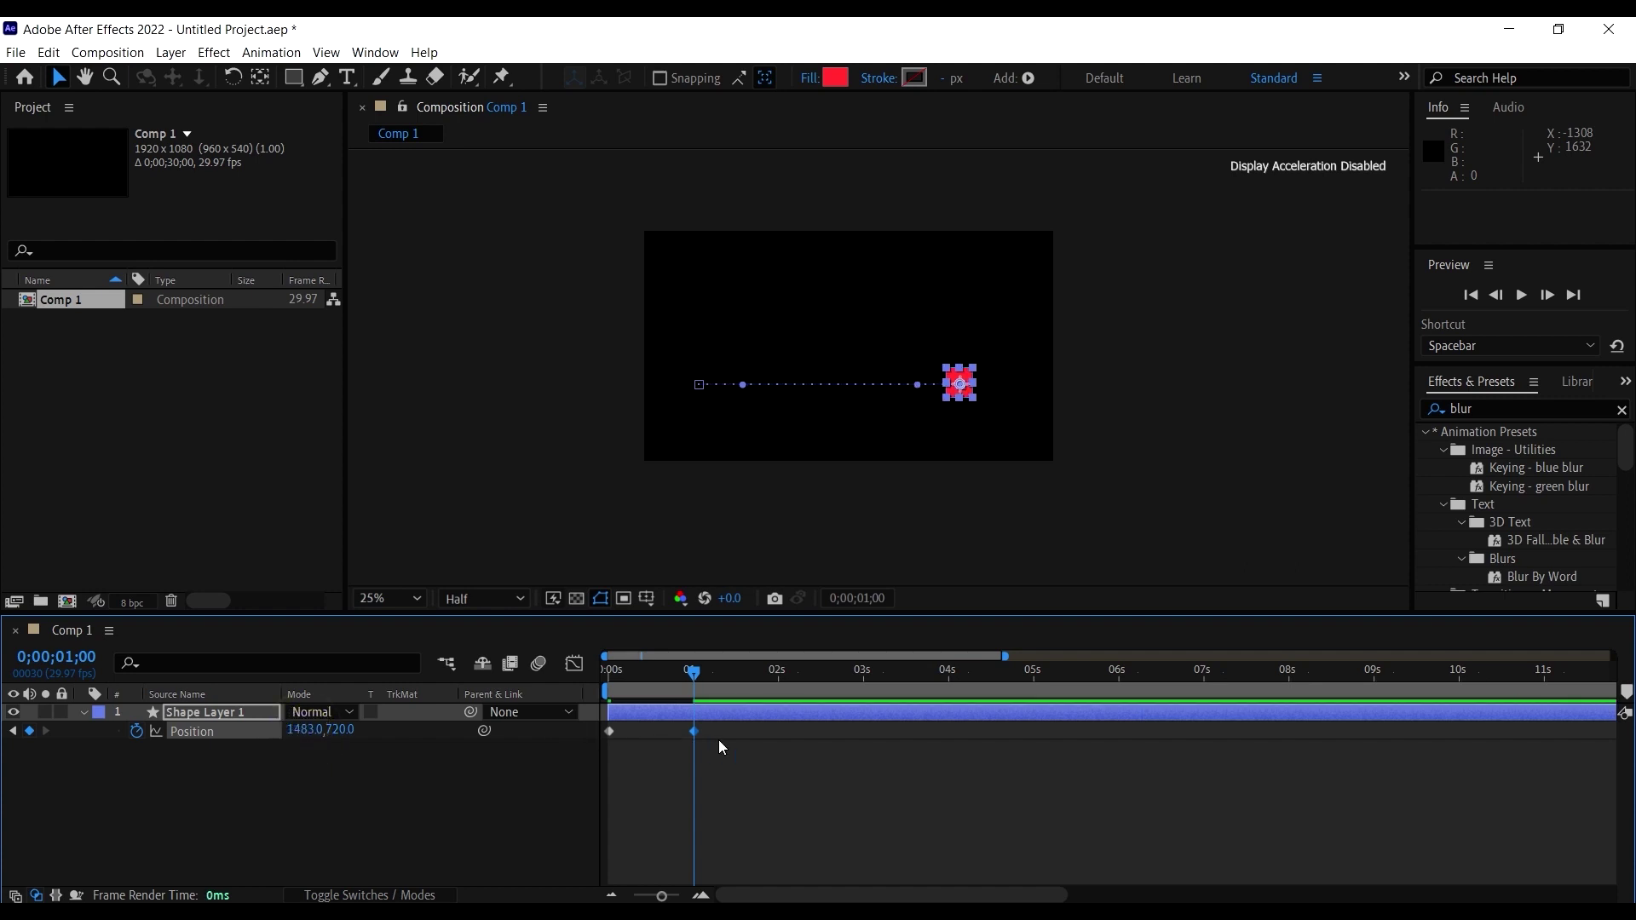
pyautogui.moveTo(294, 730); pyautogui.dragTo(416, 736)
pyautogui.moveTo(677, 681); pyautogui.dragTo(501, 677)
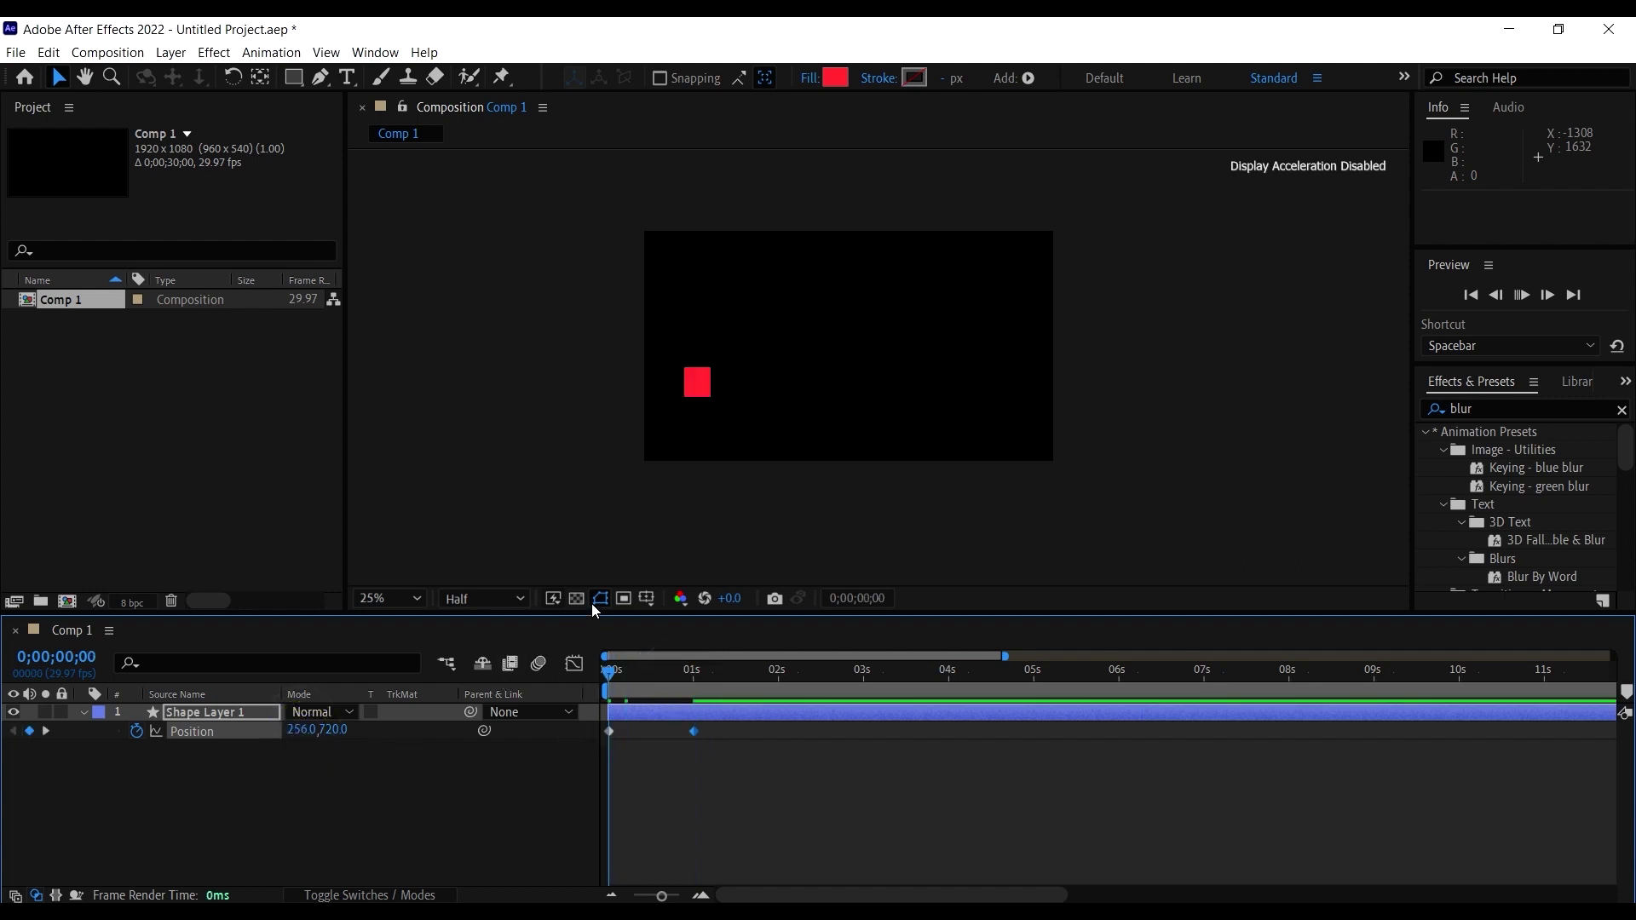
# Step: Apply Easy Ease to both Position keyframes and preview the eased one-second slide
pyautogui.press('space')
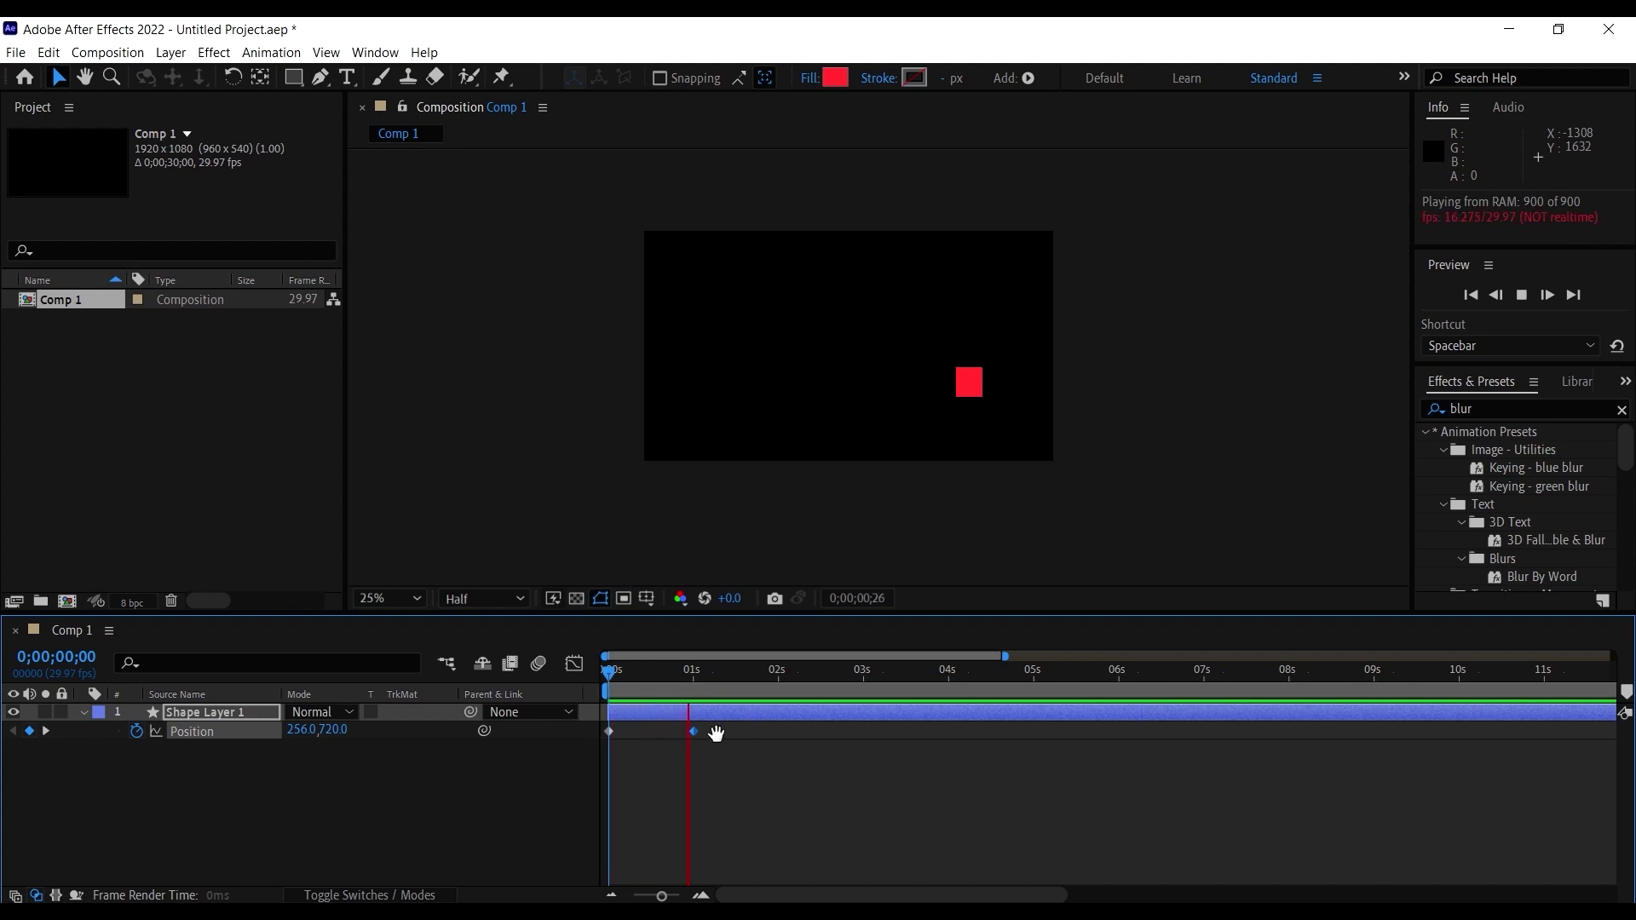
pyautogui.press('space')
pyautogui.moveTo(746, 779); pyautogui.dragTo(606, 718)
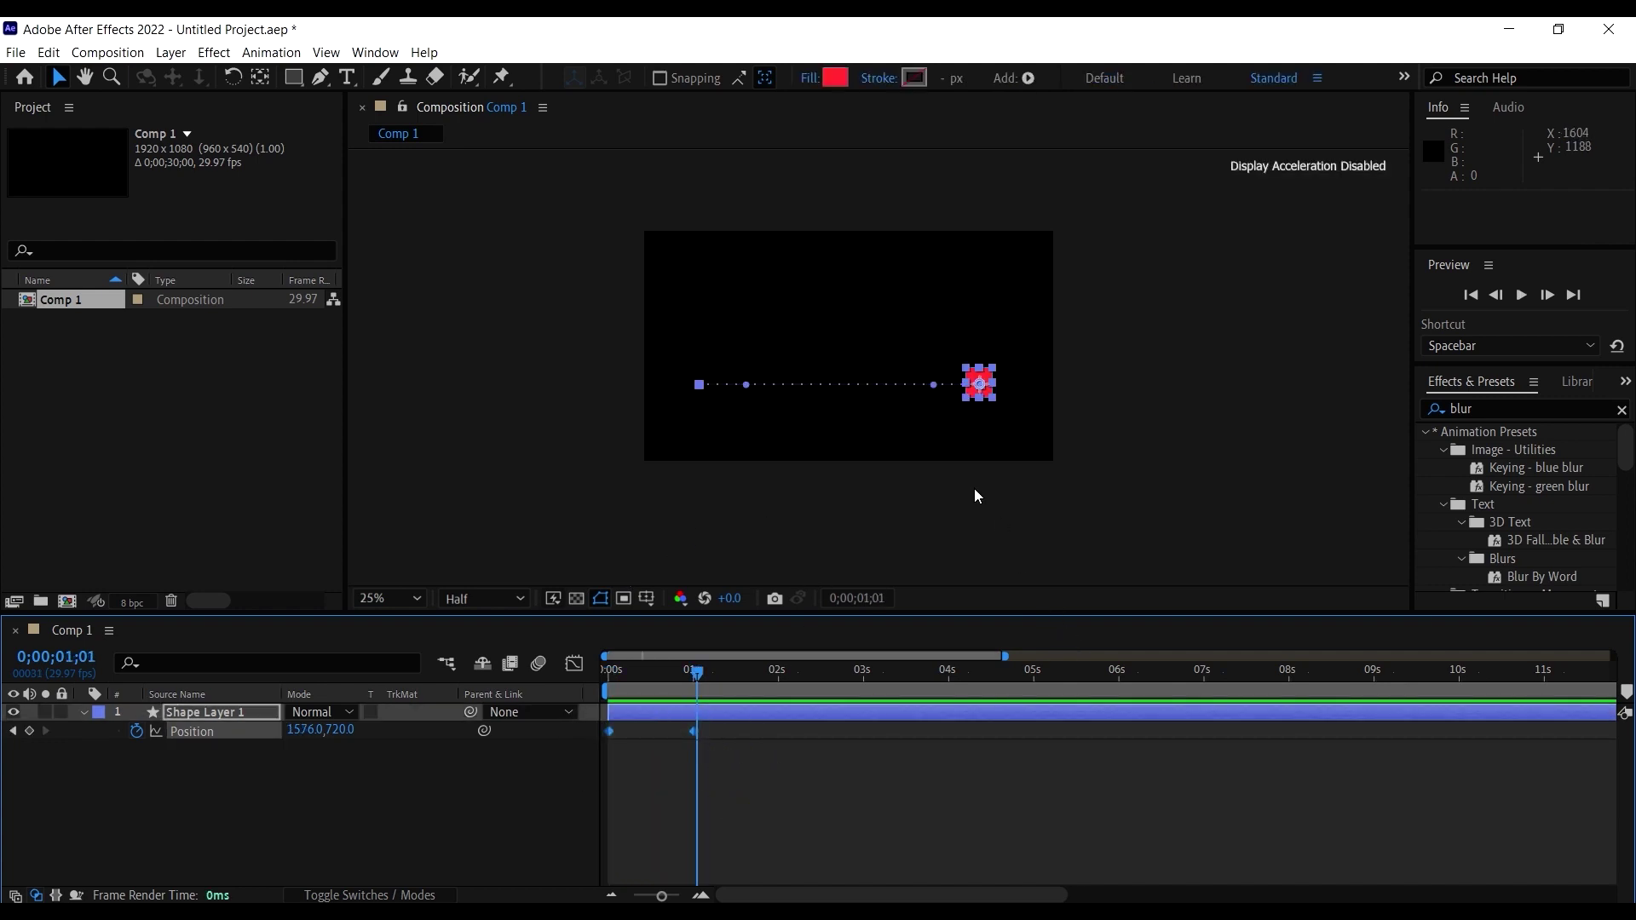
pyautogui.rightClick(694, 732)
pyautogui.moveTo(811, 719)
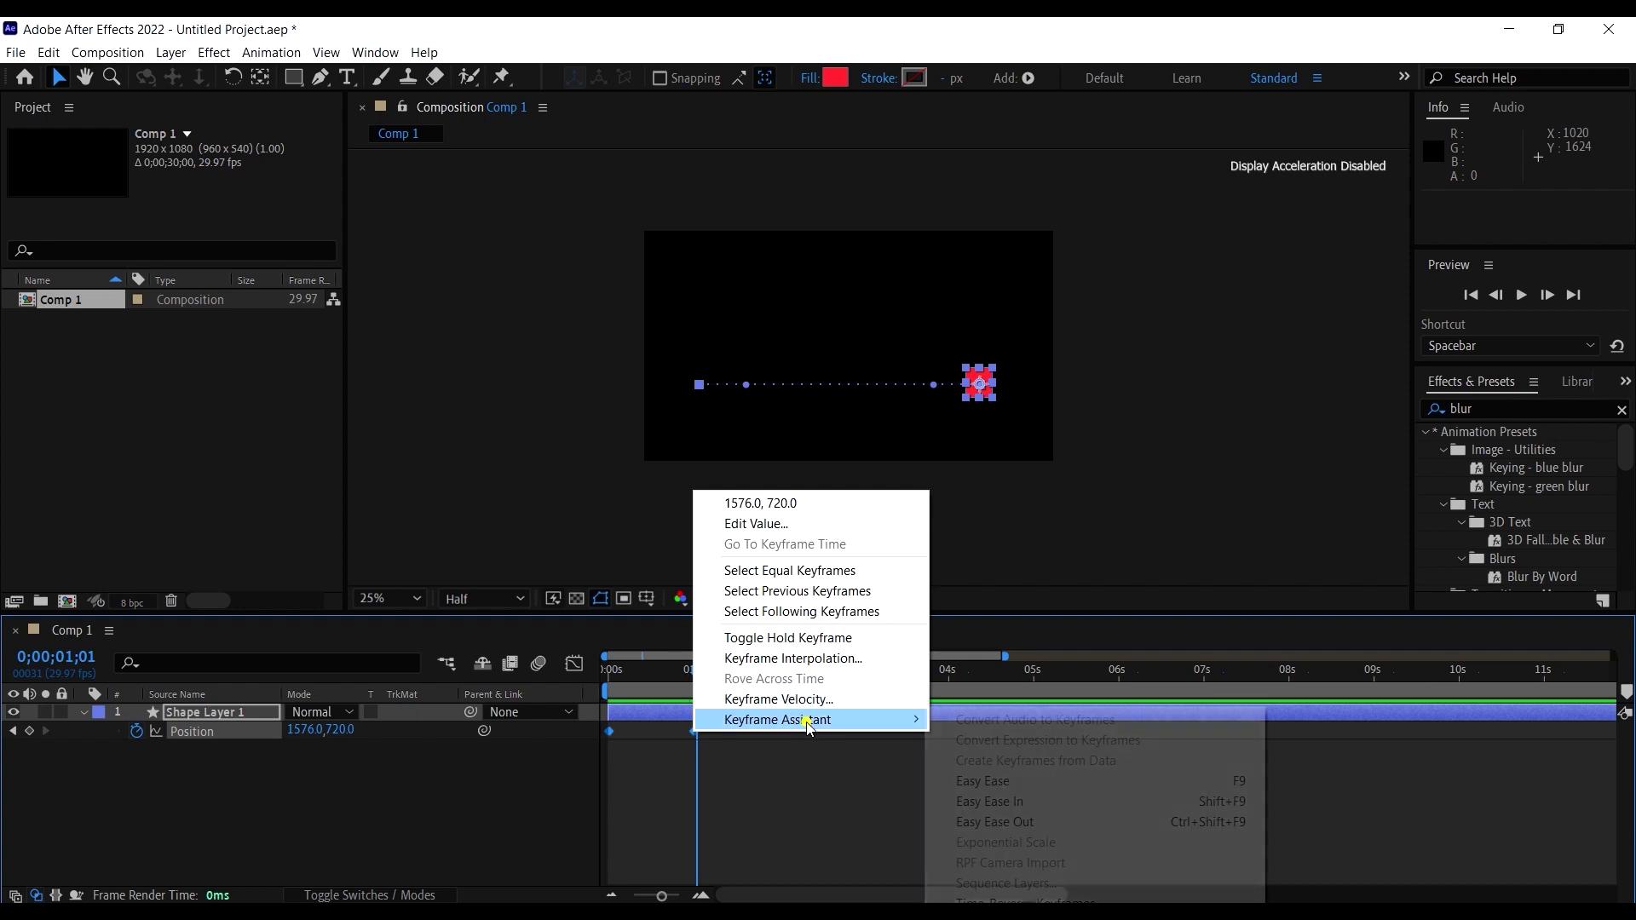
pyautogui.click(1041, 781)
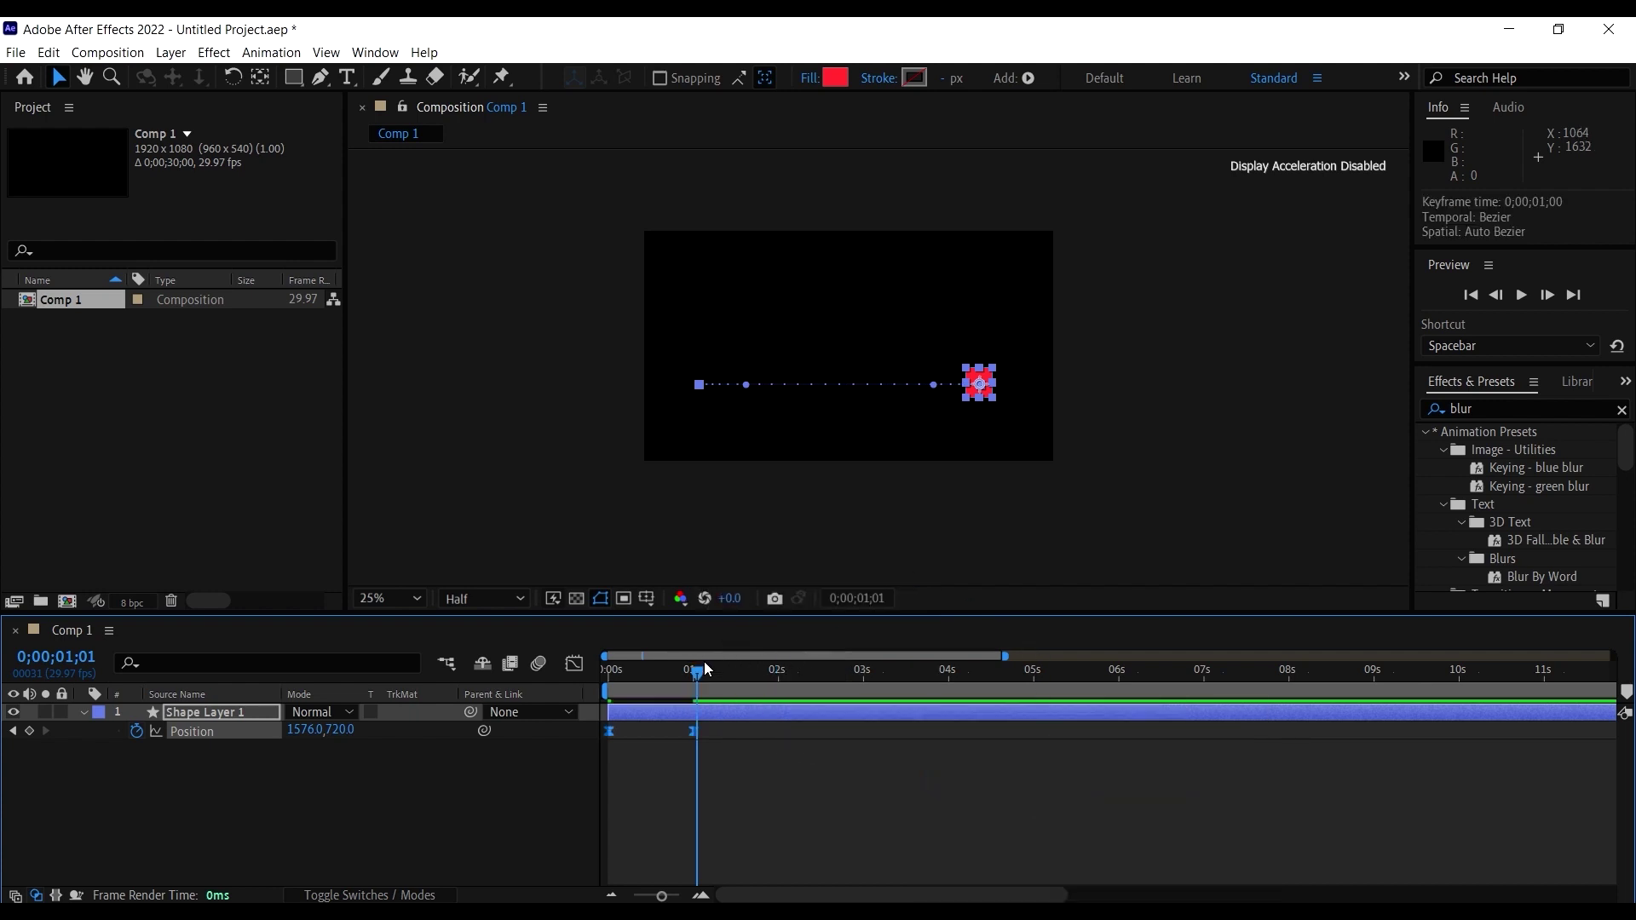
pyautogui.press('Home')
pyautogui.press('space')
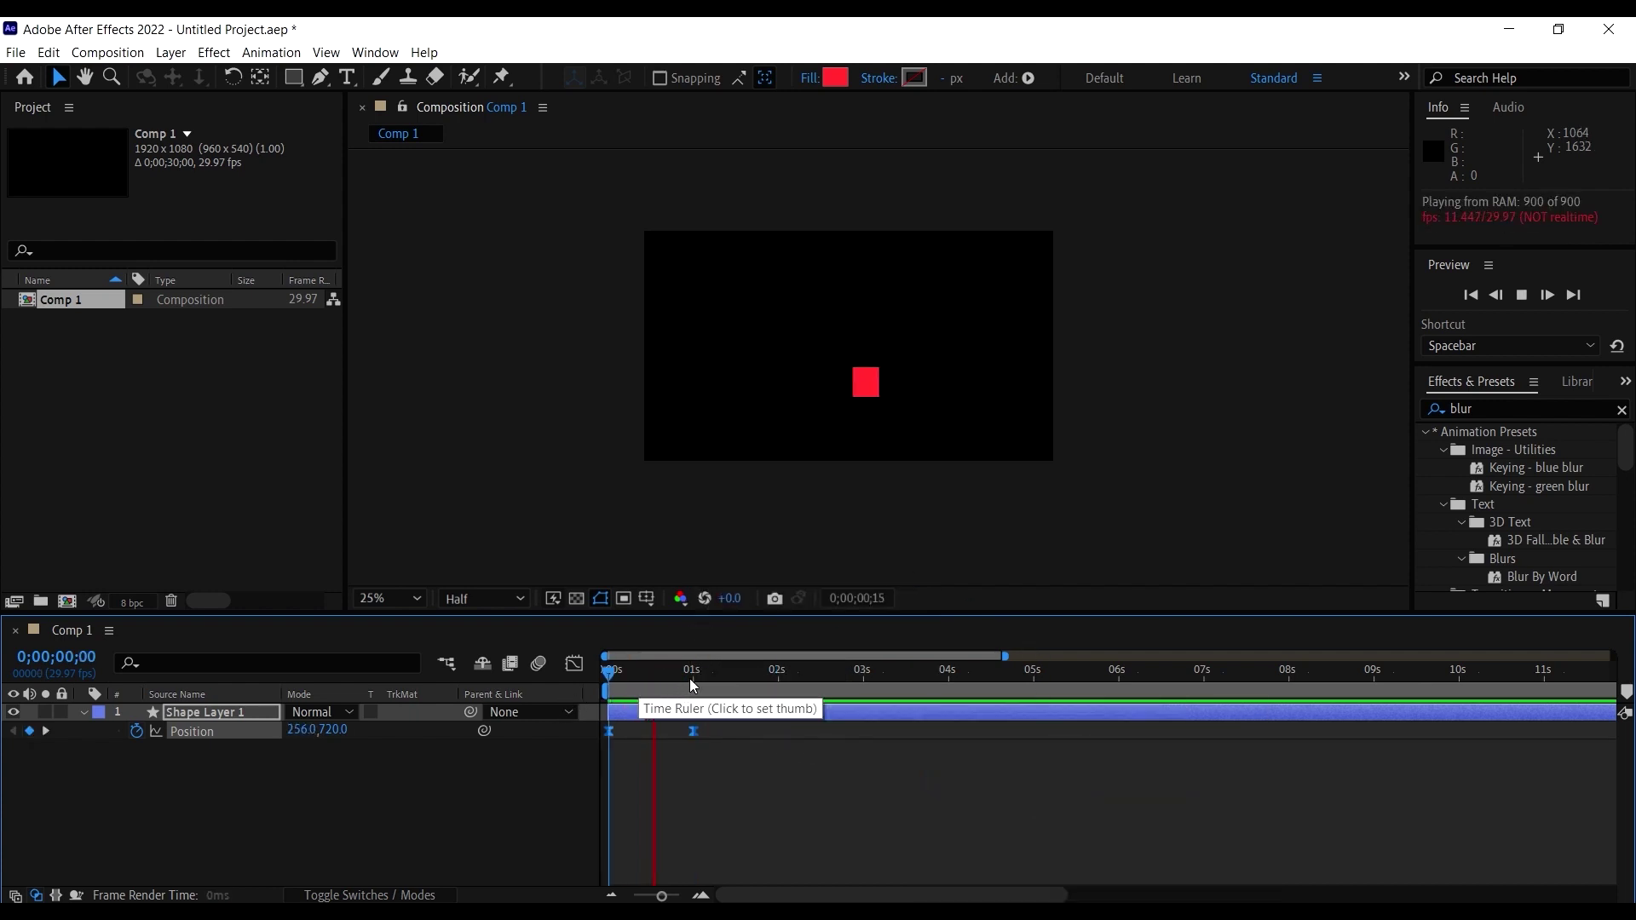
pyautogui.moveTo(687, 670); pyautogui.dragTo(614, 669)
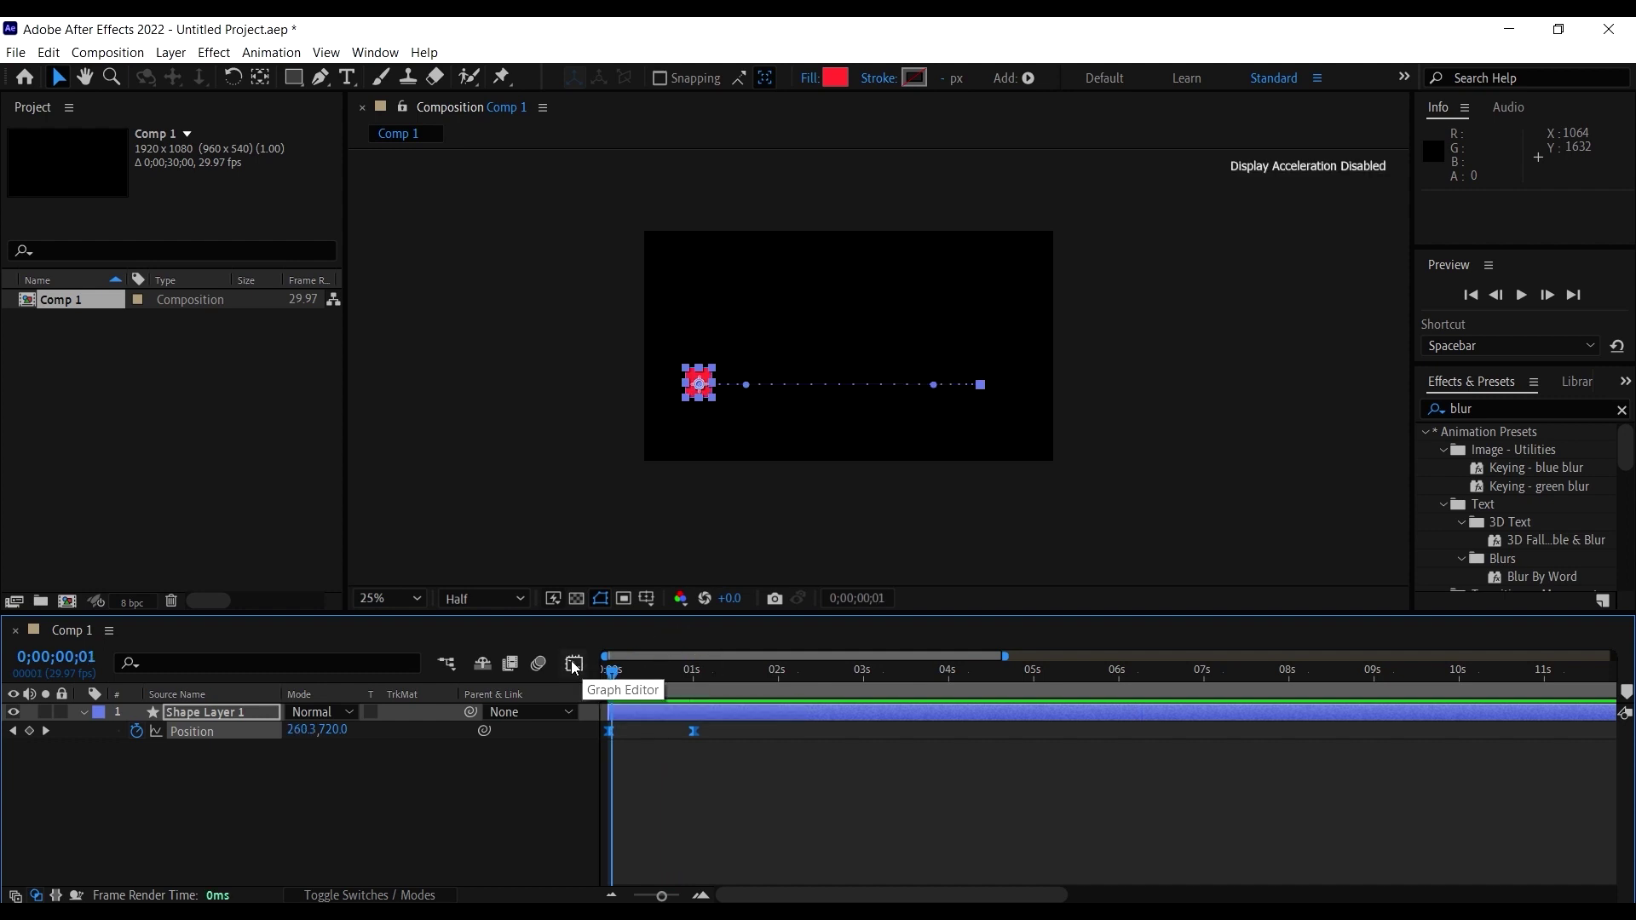
# Step: Show Position's value graph, zoomed to the first seconds, in a taller timeline panel
pyautogui.click(573, 664)
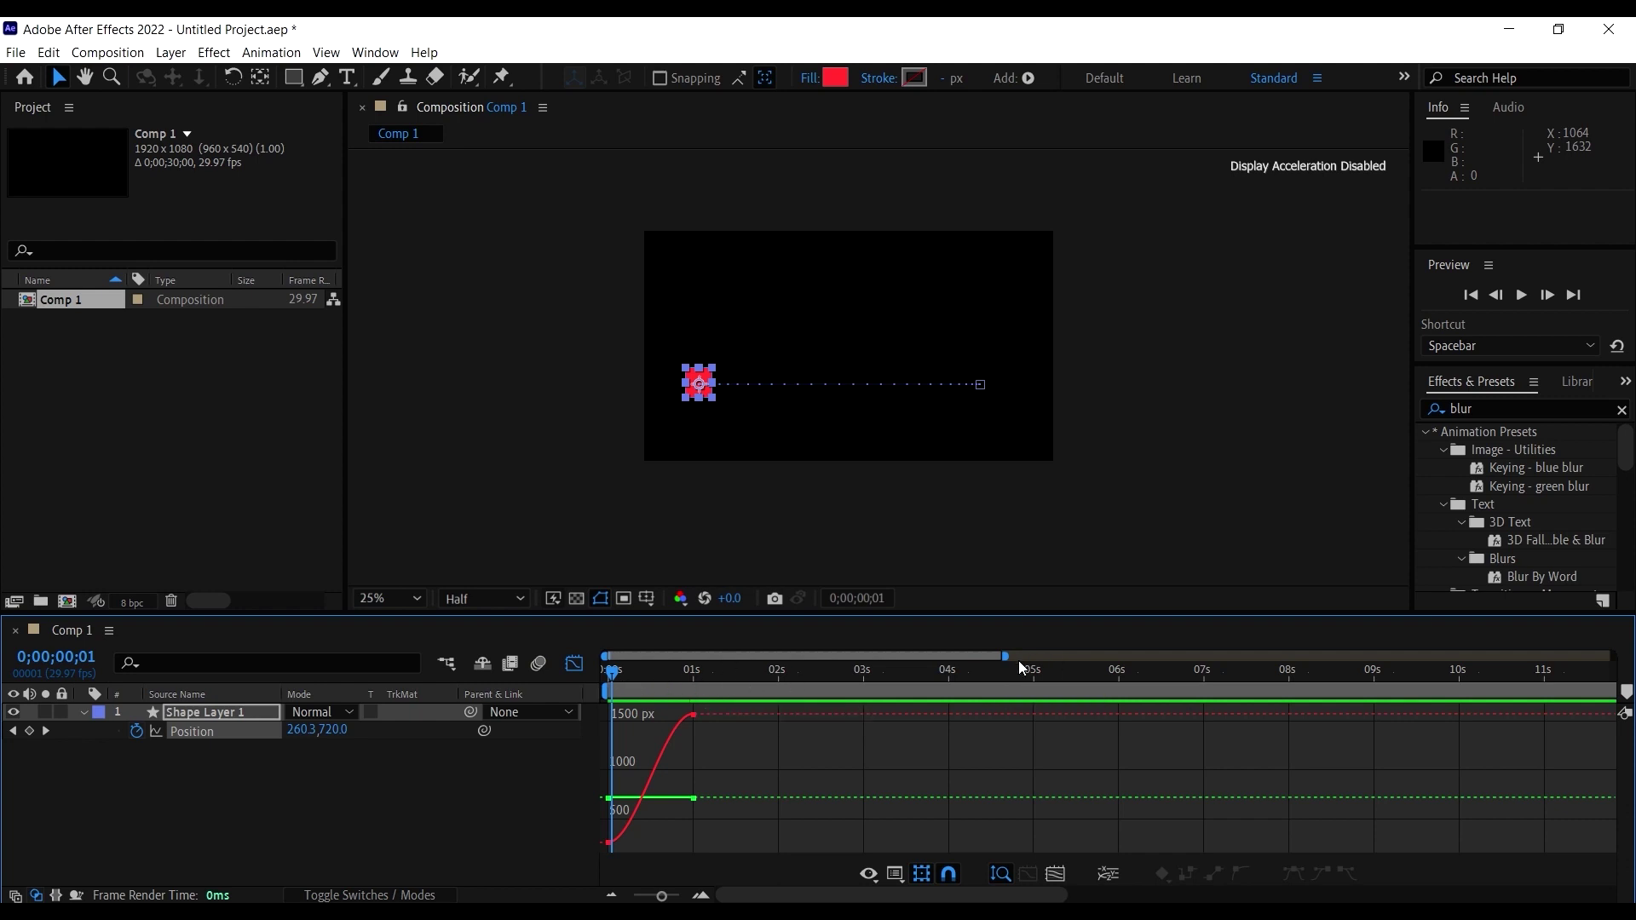
pyautogui.moveTo(1006, 656); pyautogui.dragTo(738, 702)
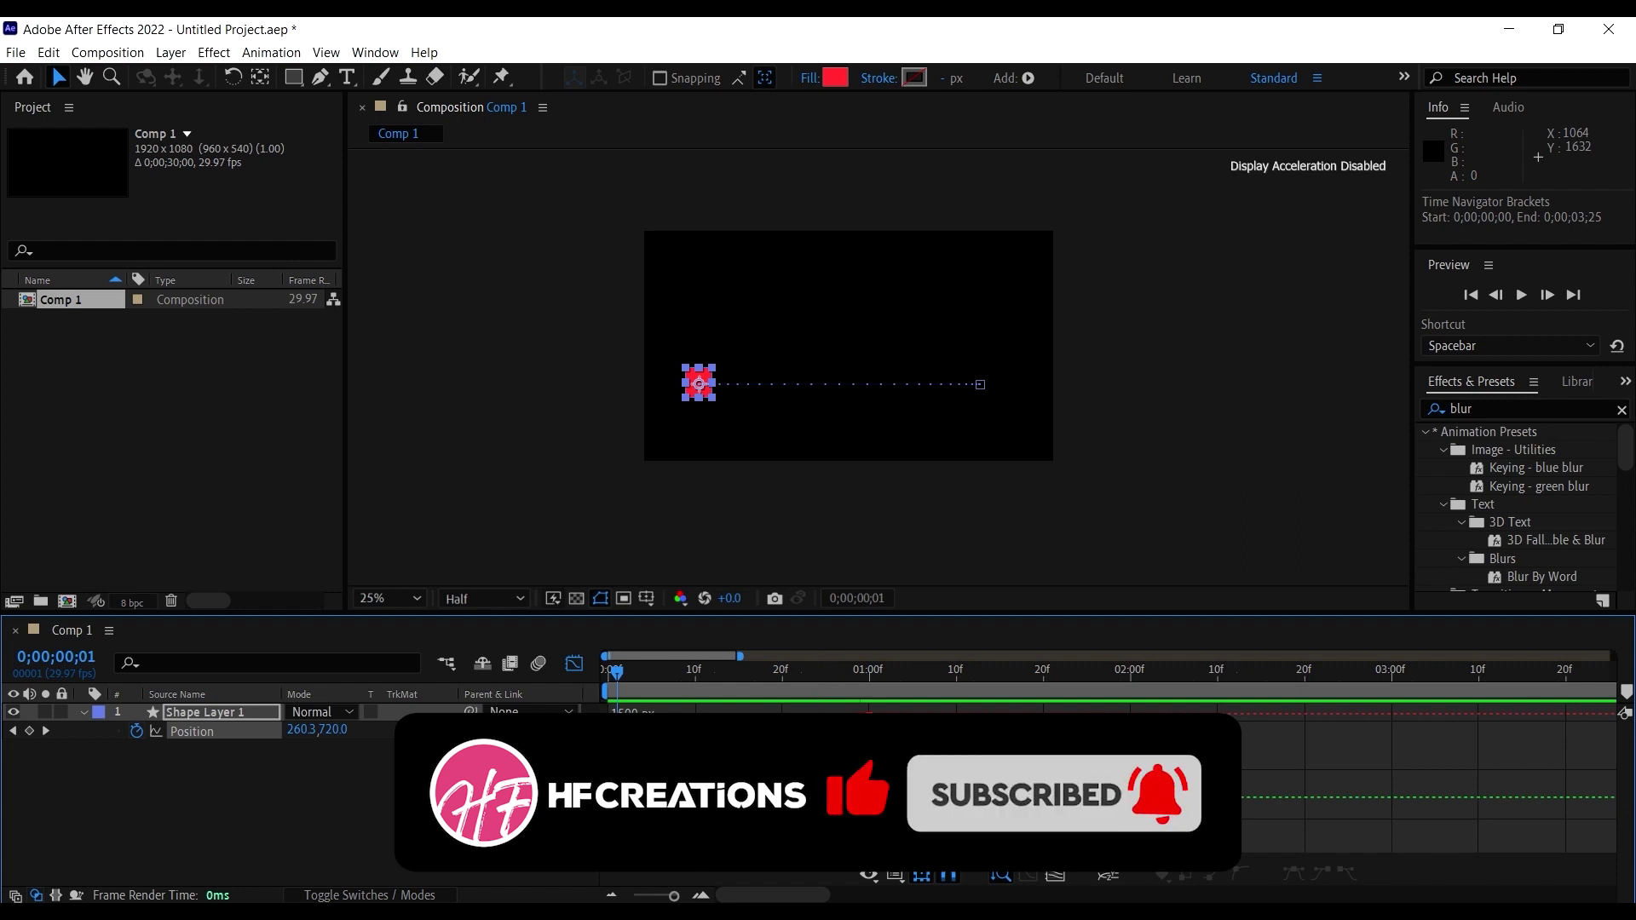
pyautogui.rightClick(739, 744)
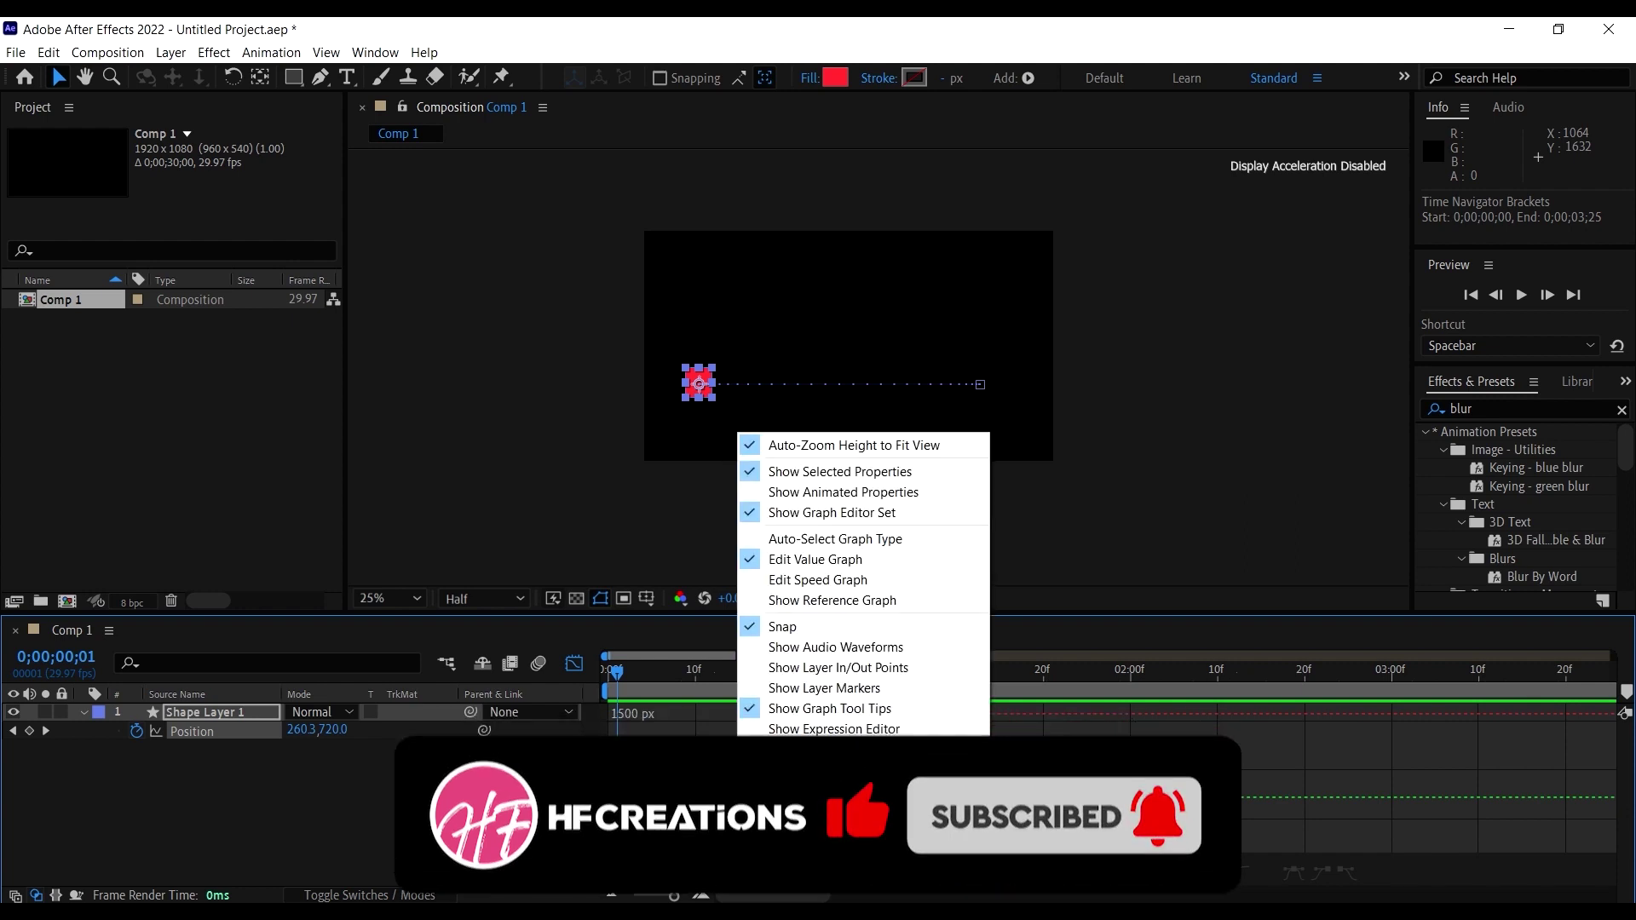
pyautogui.click(831, 579)
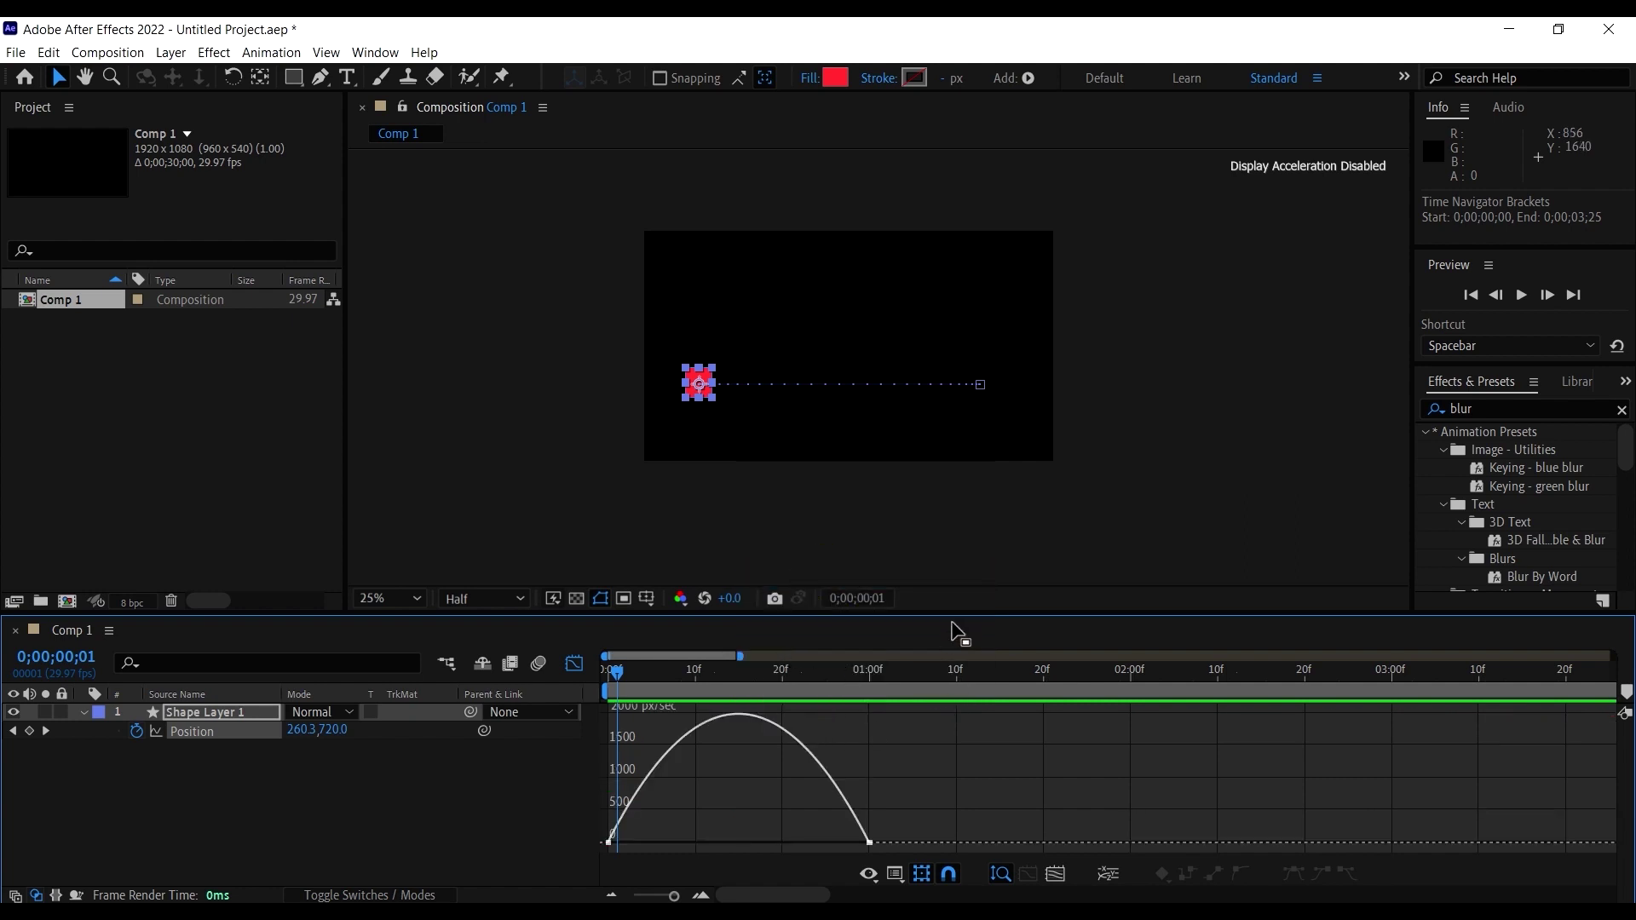
pyautogui.moveTo(953, 615); pyautogui.dragTo(948, 552)
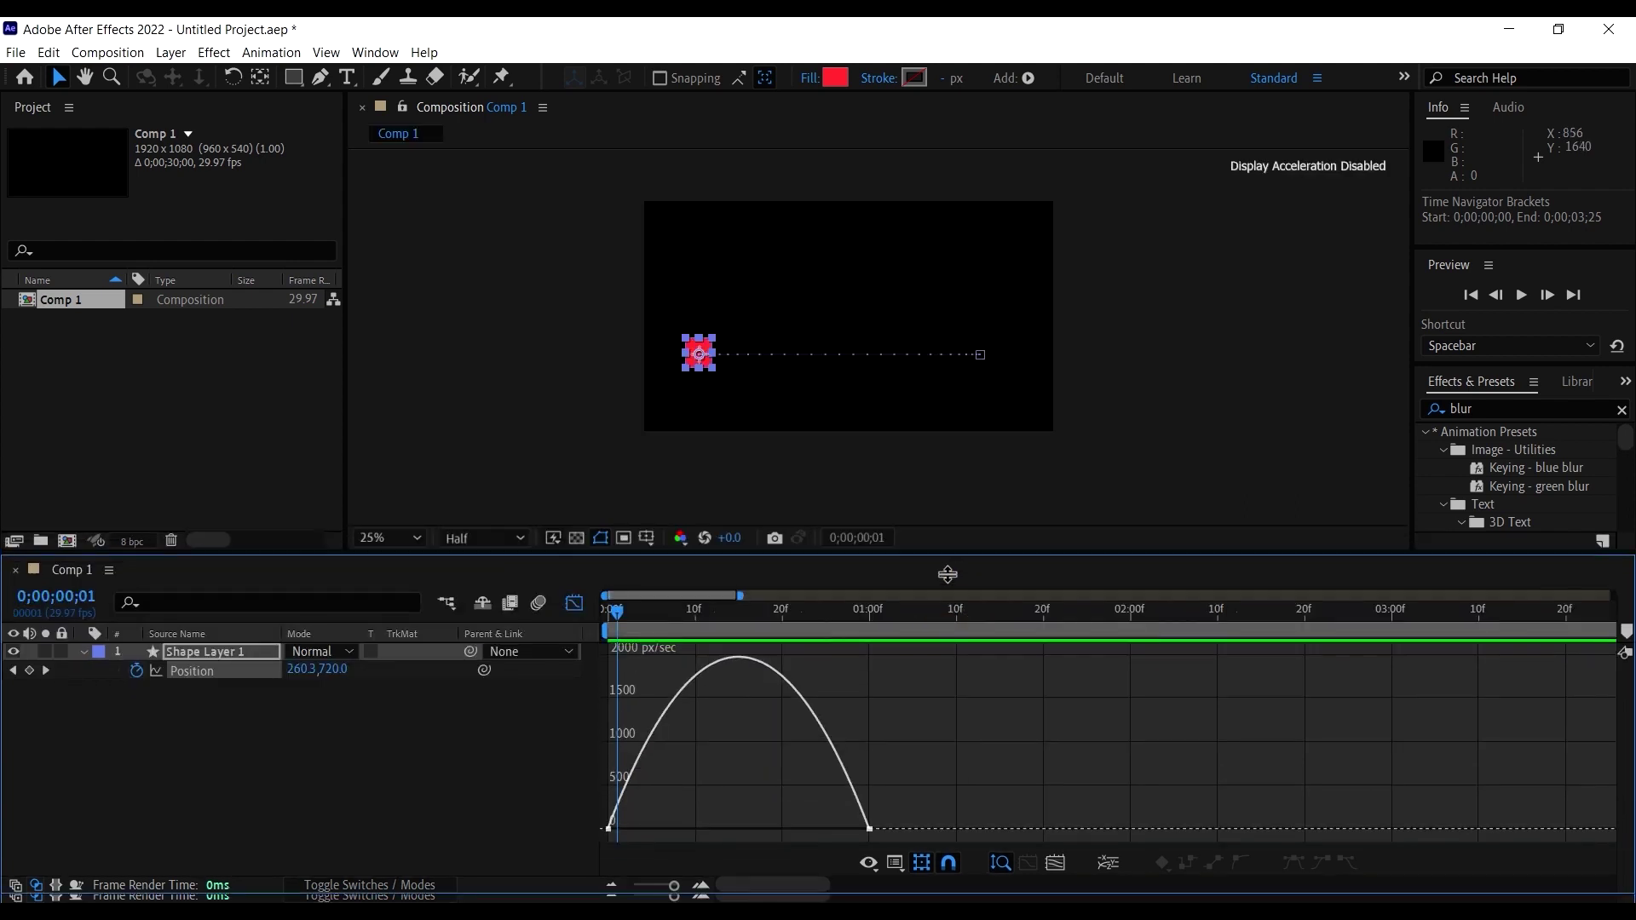
pyautogui.rightClick(929, 741)
pyautogui.click(976, 551)
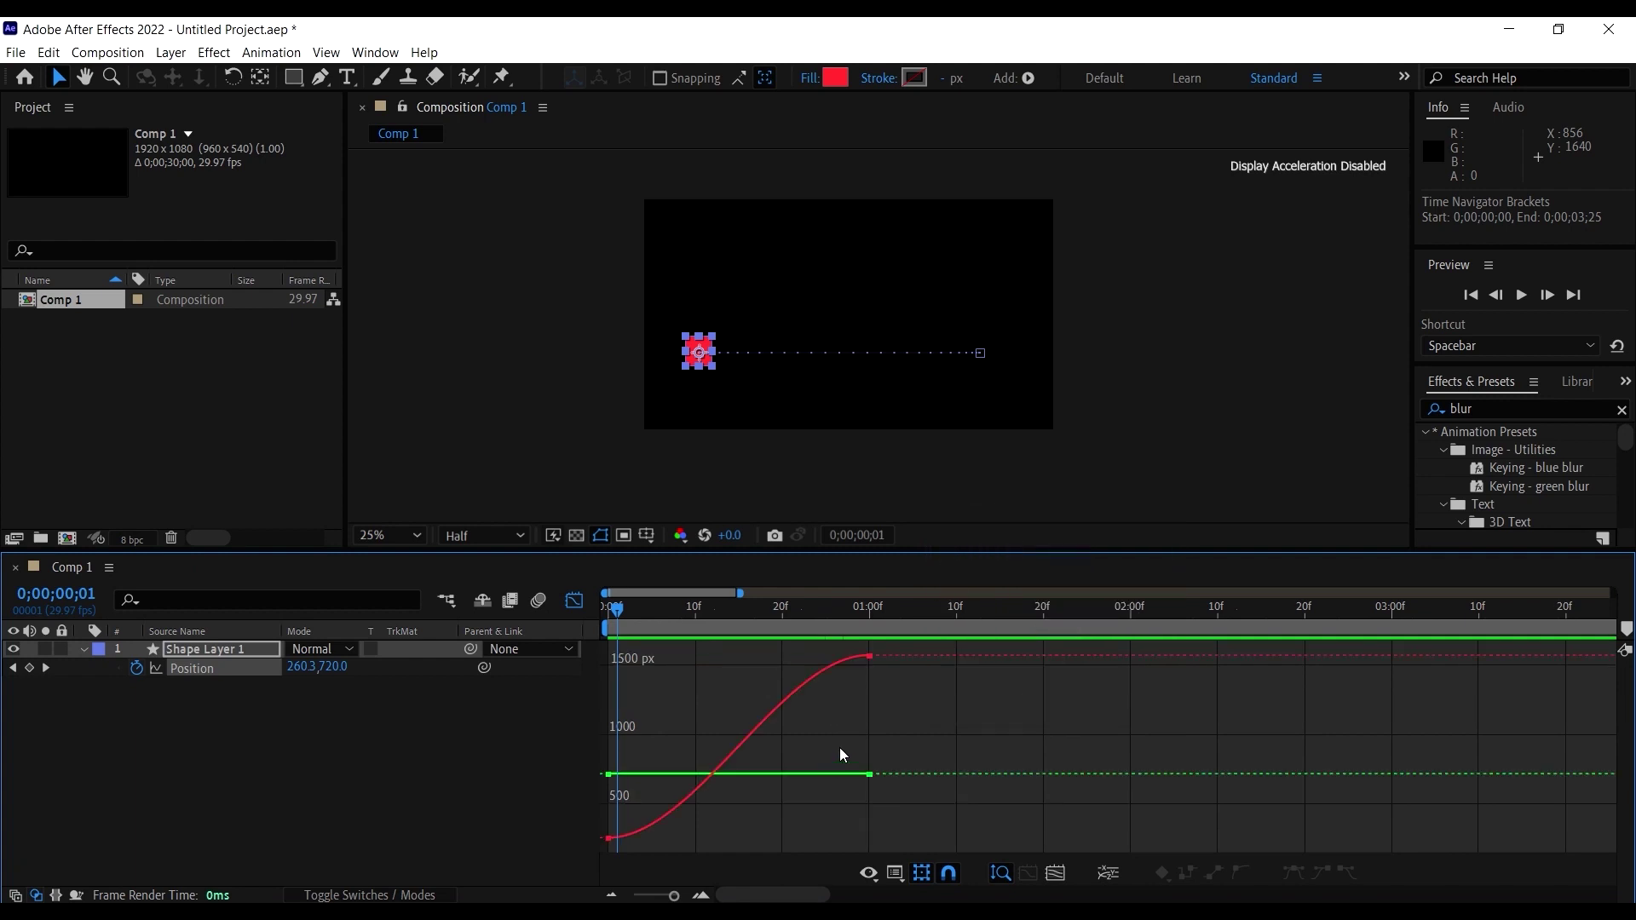
pyautogui.rightClick(897, 716)
pyautogui.click(980, 24)
# Step: Show the Position speed graph, zoom in on the animation, and select the first keyframe
pyautogui.rightClick(807, 741)
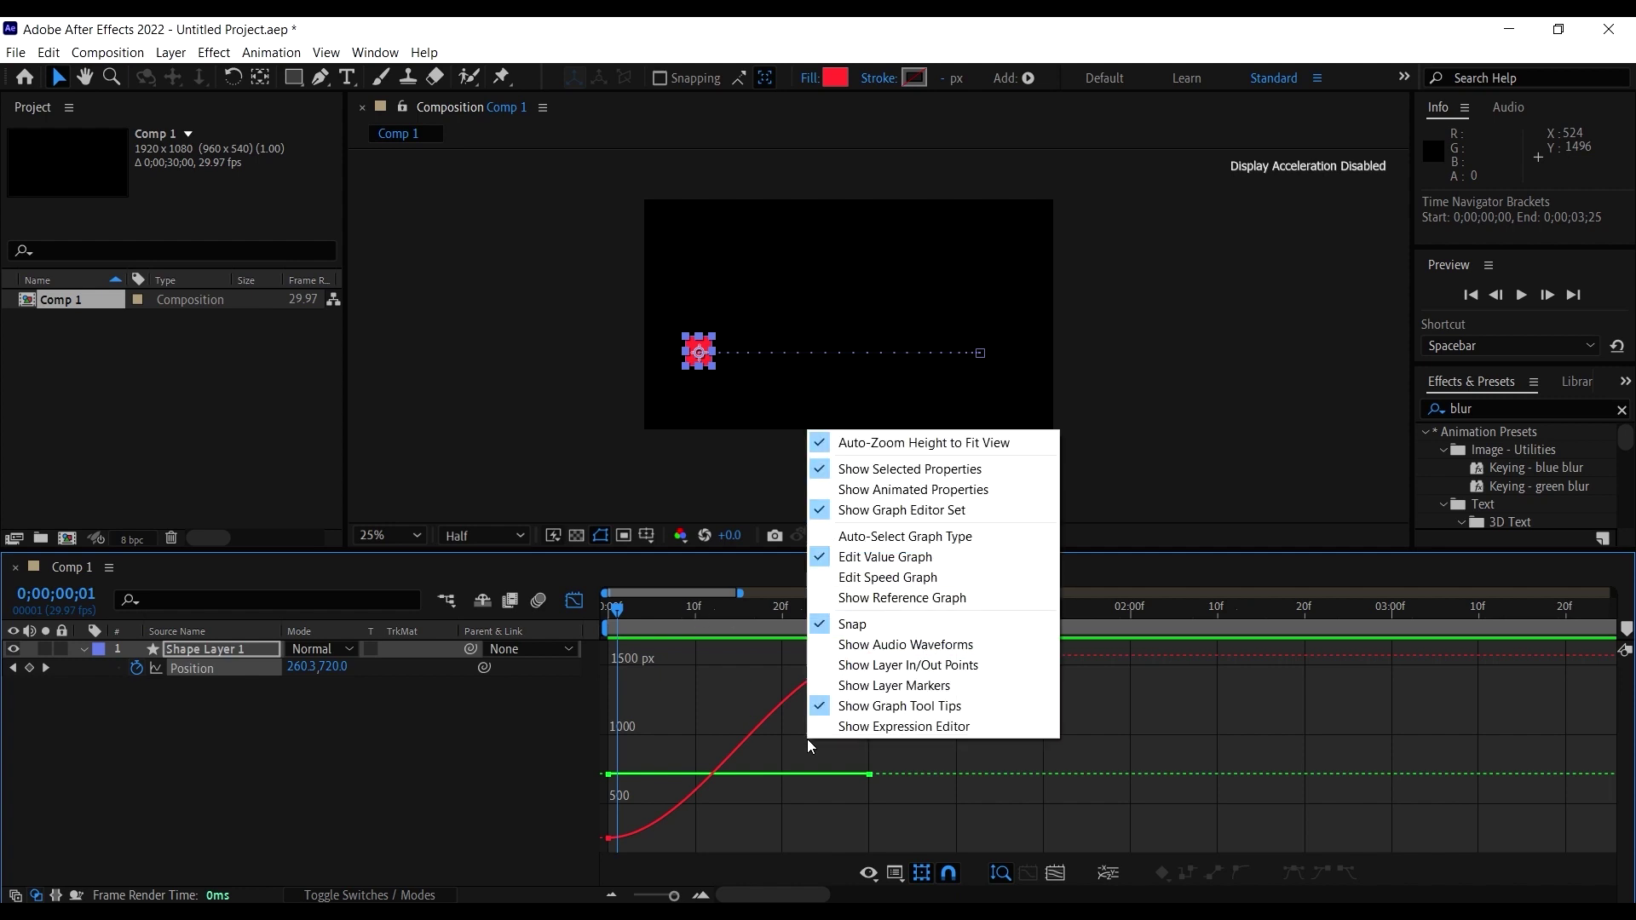
pyautogui.click(905, 579)
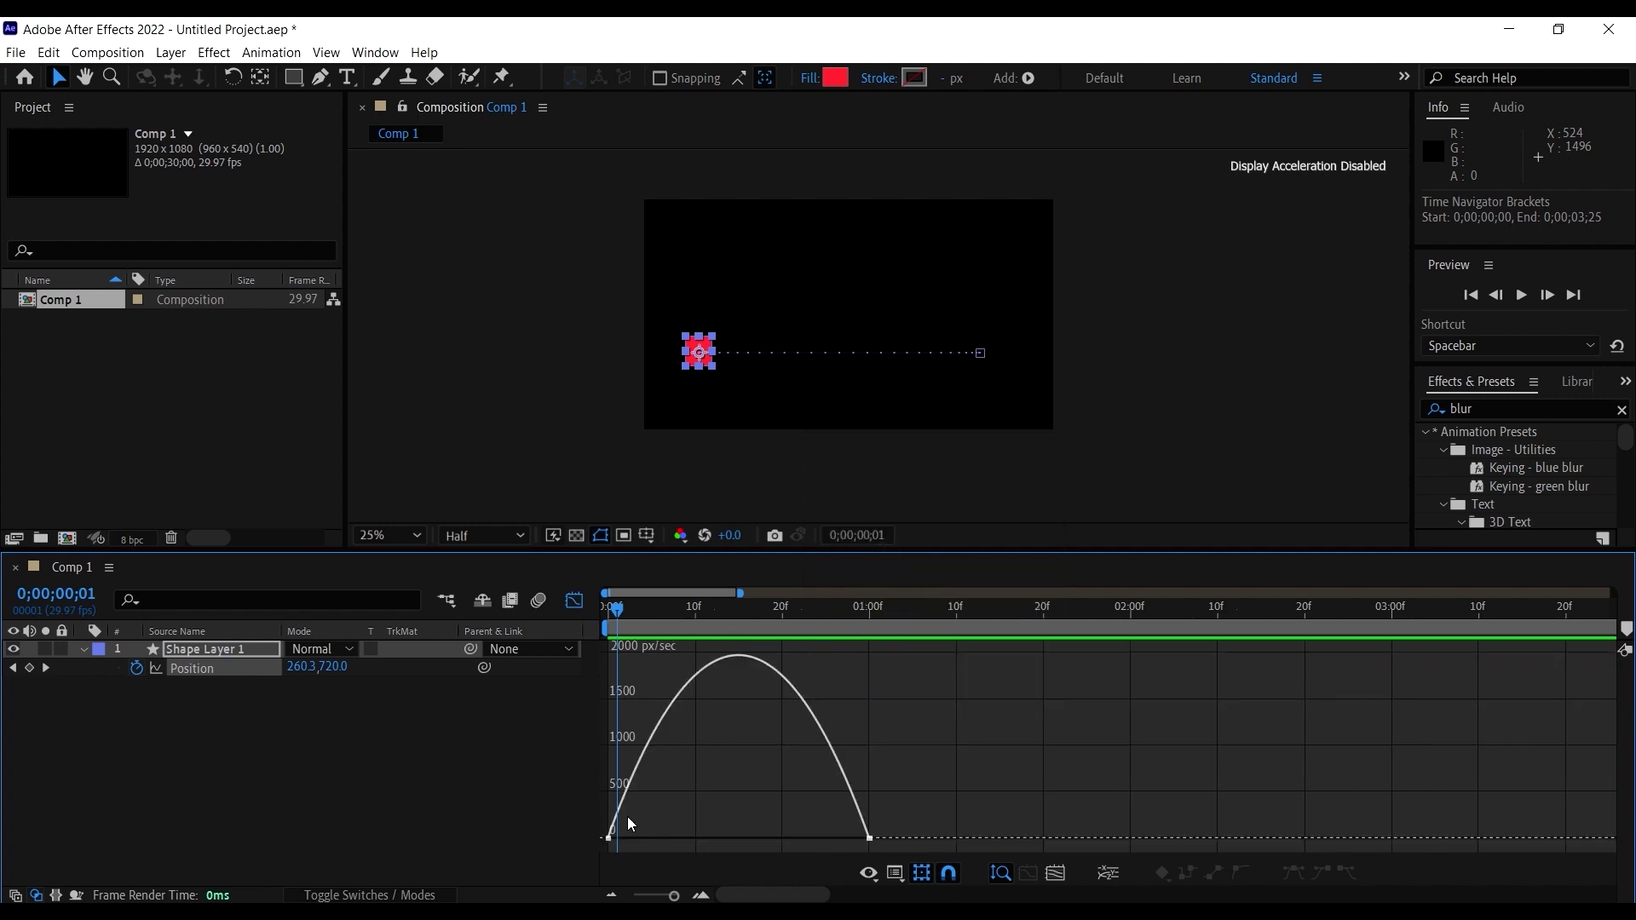
pyautogui.moveTo(740, 592); pyautogui.dragTo(674, 594)
pyautogui.moveTo(603, 847); pyautogui.dragTo(562, 882)
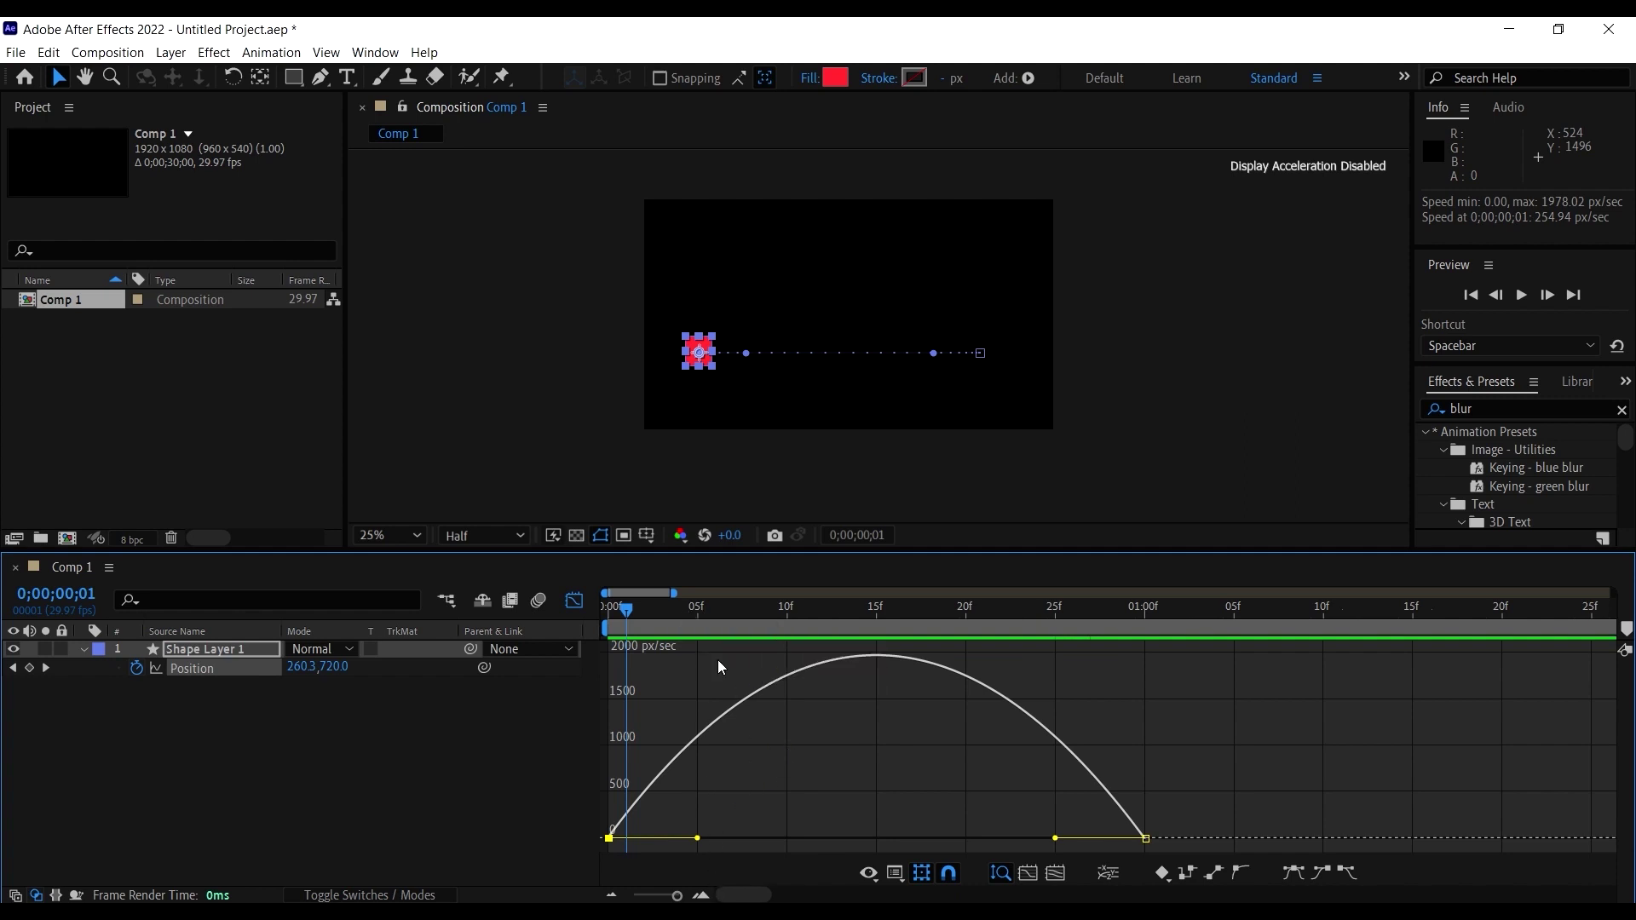
pyautogui.press('h')
pyautogui.moveTo(820, 385); pyautogui.dragTo(821, 399)
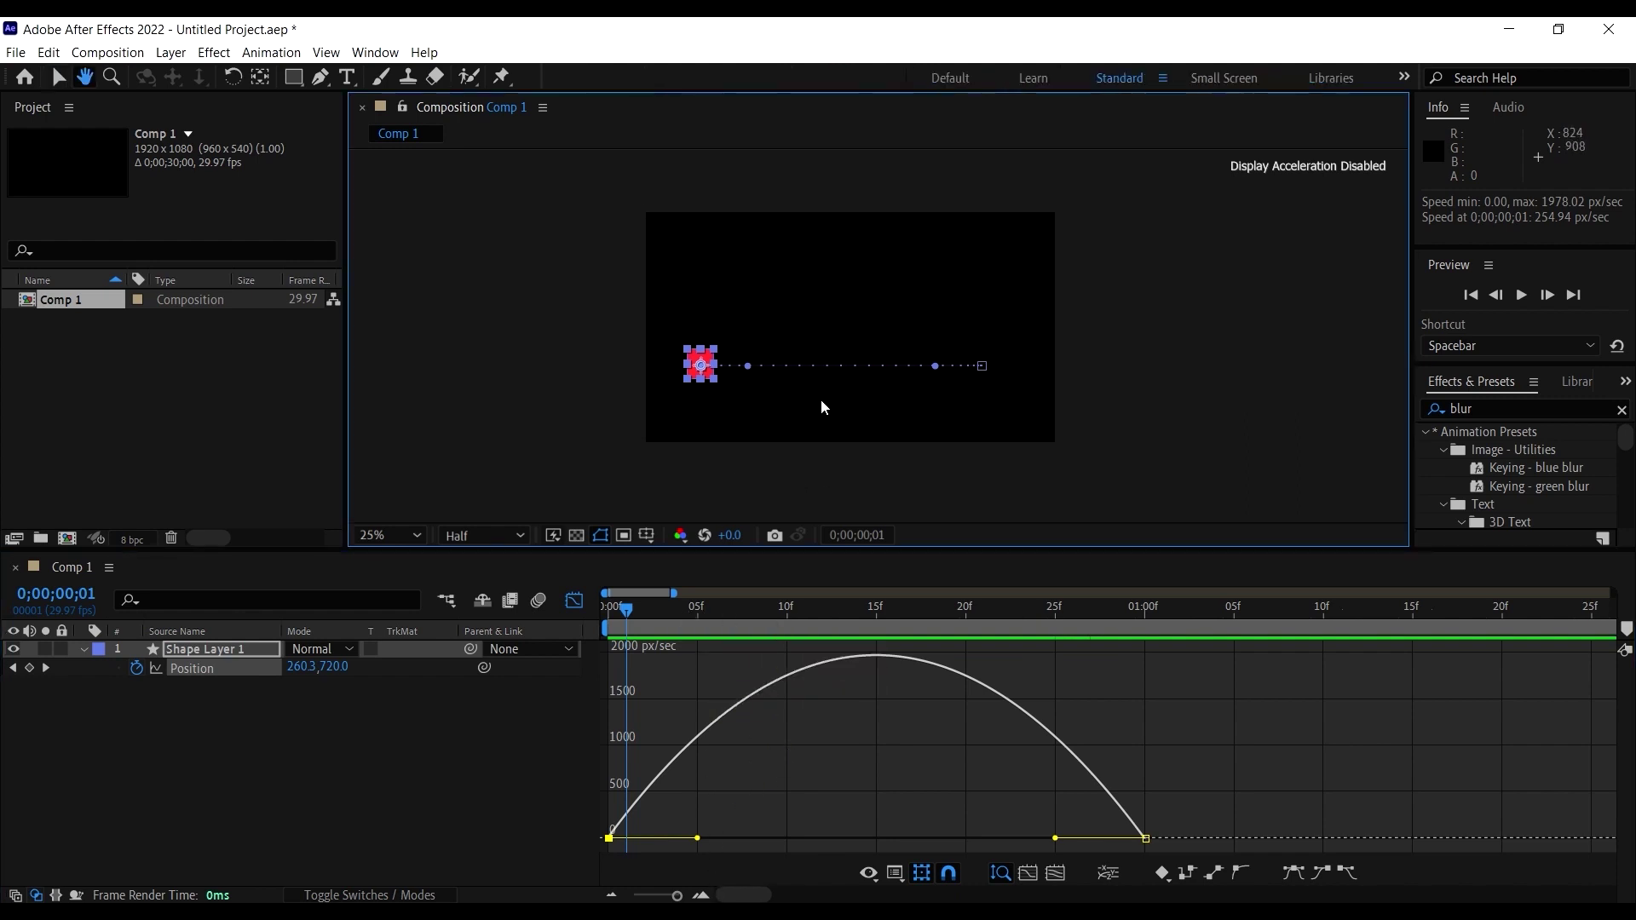
pyautogui.press('v')
pyautogui.moveTo(741, 765)
pyautogui.mouseDown()
pyautogui.moveTo(615, 837)
pyautogui.moveTo(940, 834)
pyautogui.moveTo(876, 838)
pyautogui.moveTo(919, 841)
pyautogui.mouseUp()
# Step: Stretch the first keyframe's ease so speed climbs slowly to about 5400 px/sec, then preview
pyautogui.moveTo(770, 606); pyautogui.dragTo(610, 607)
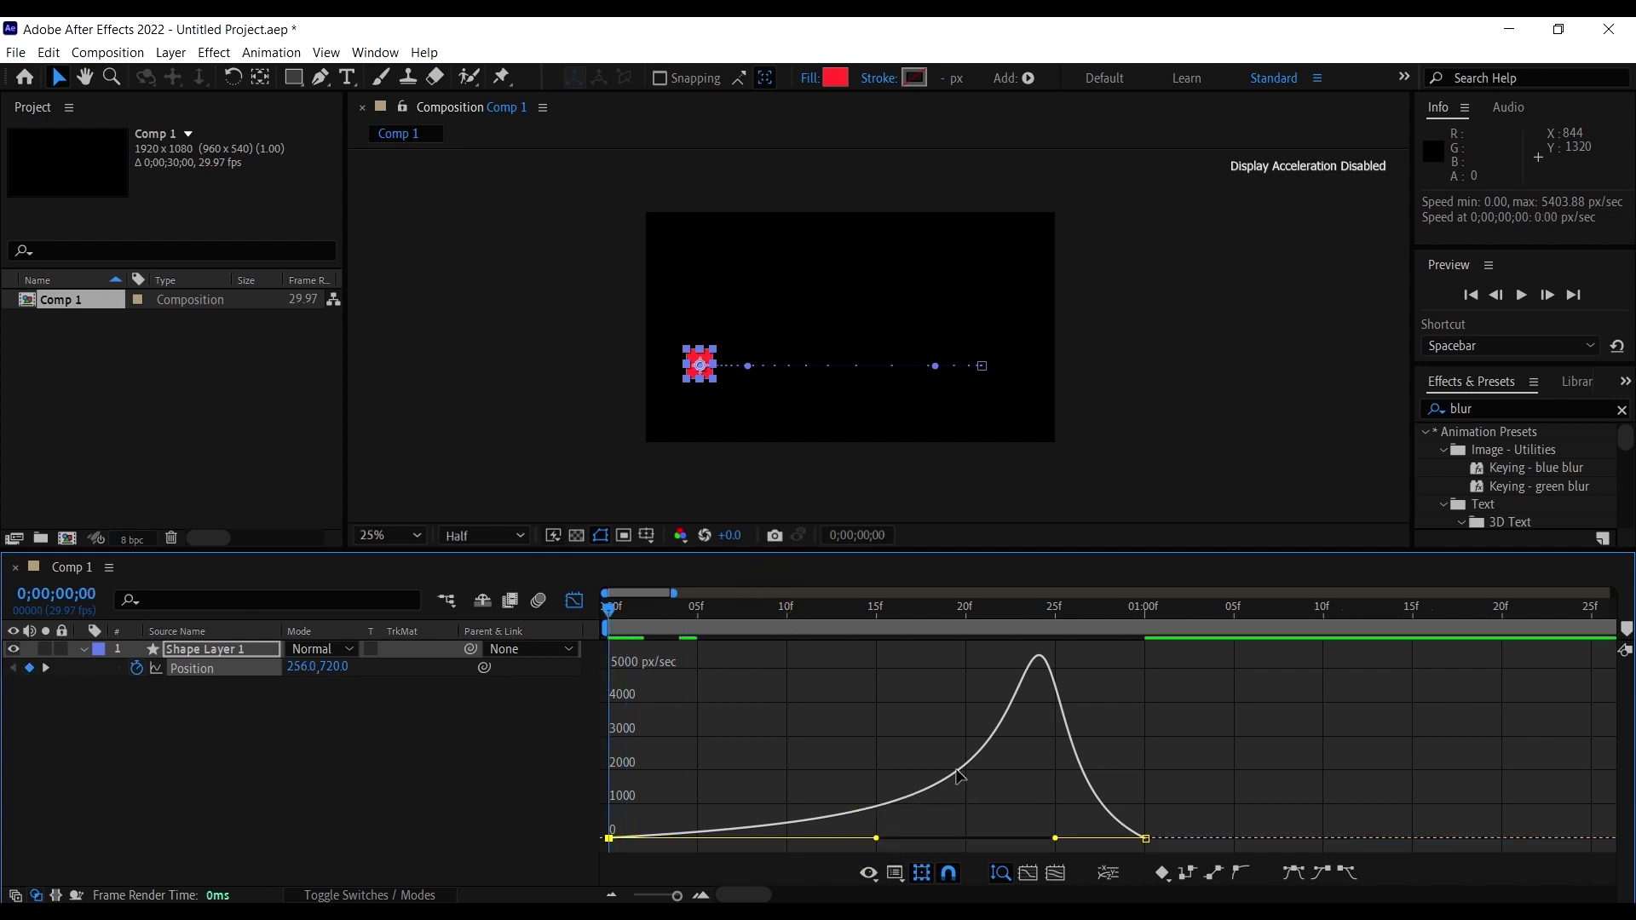
pyautogui.press('space')
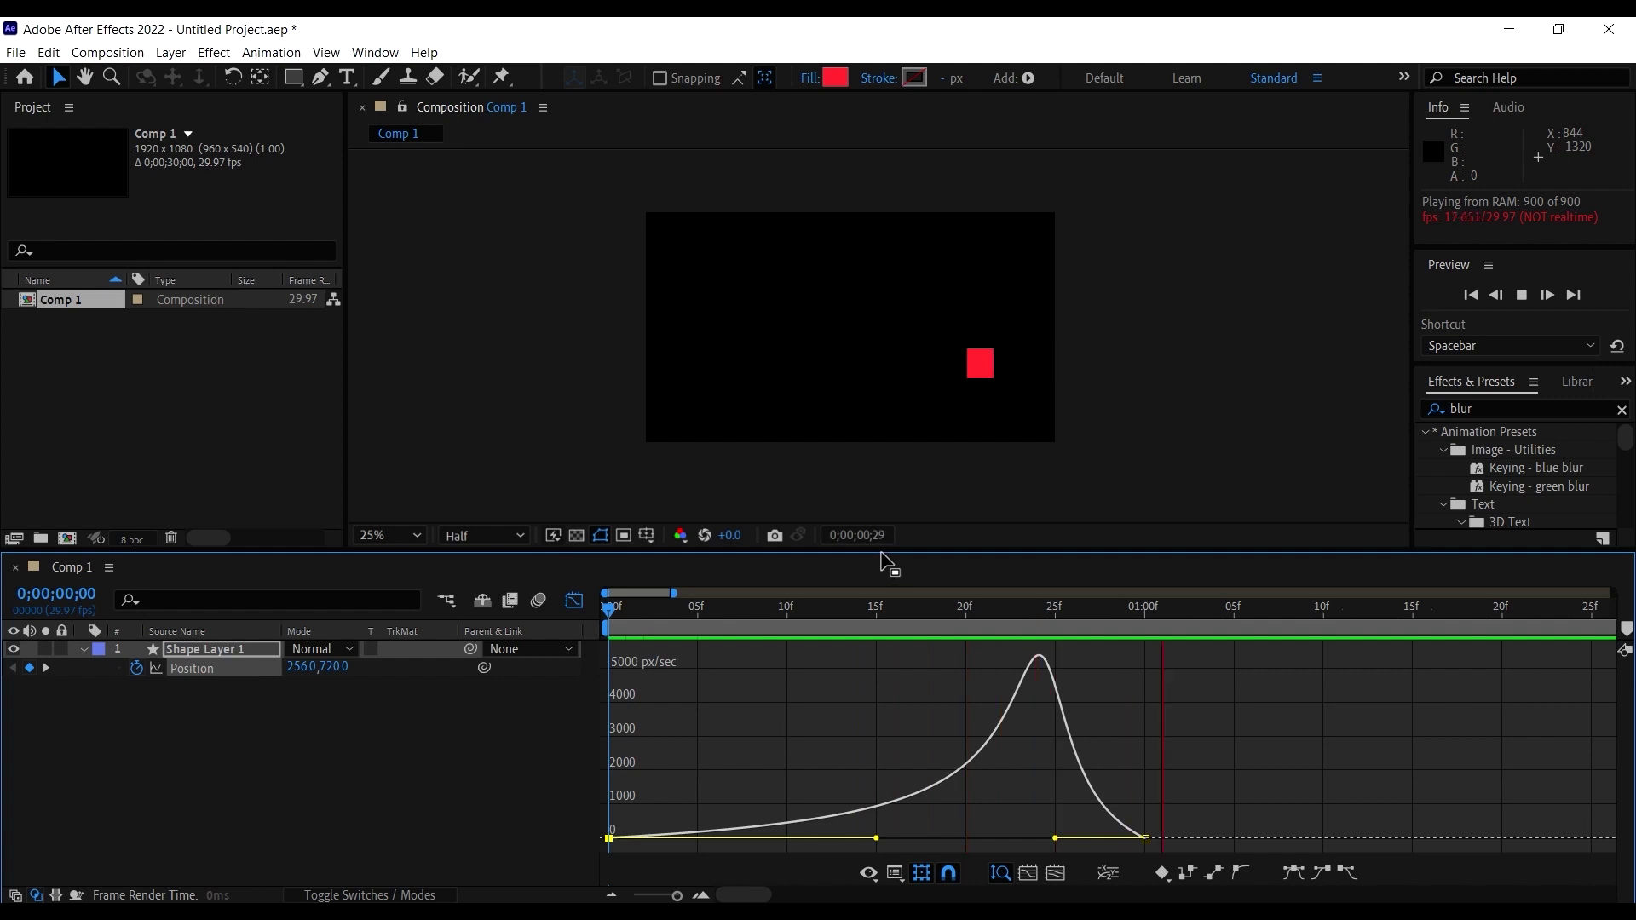
pyautogui.press('space')
pyautogui.moveTo(978, 605); pyautogui.dragTo(662, 607)
pyautogui.press('space')
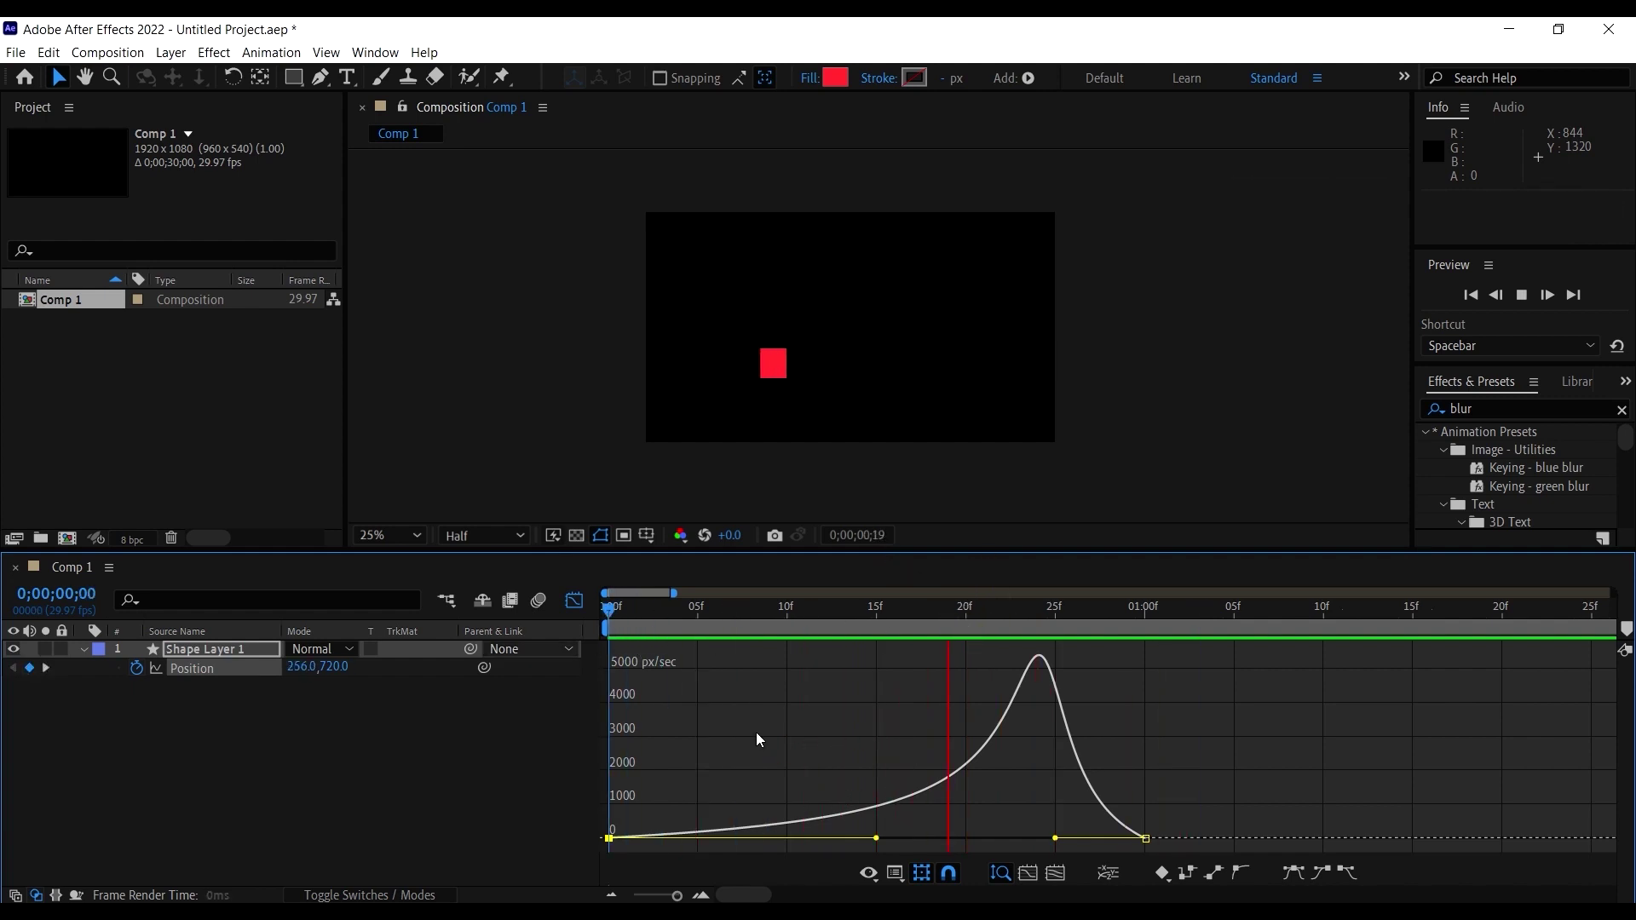
pyautogui.press('space')
pyautogui.moveTo(772, 611); pyautogui.dragTo(609, 610)
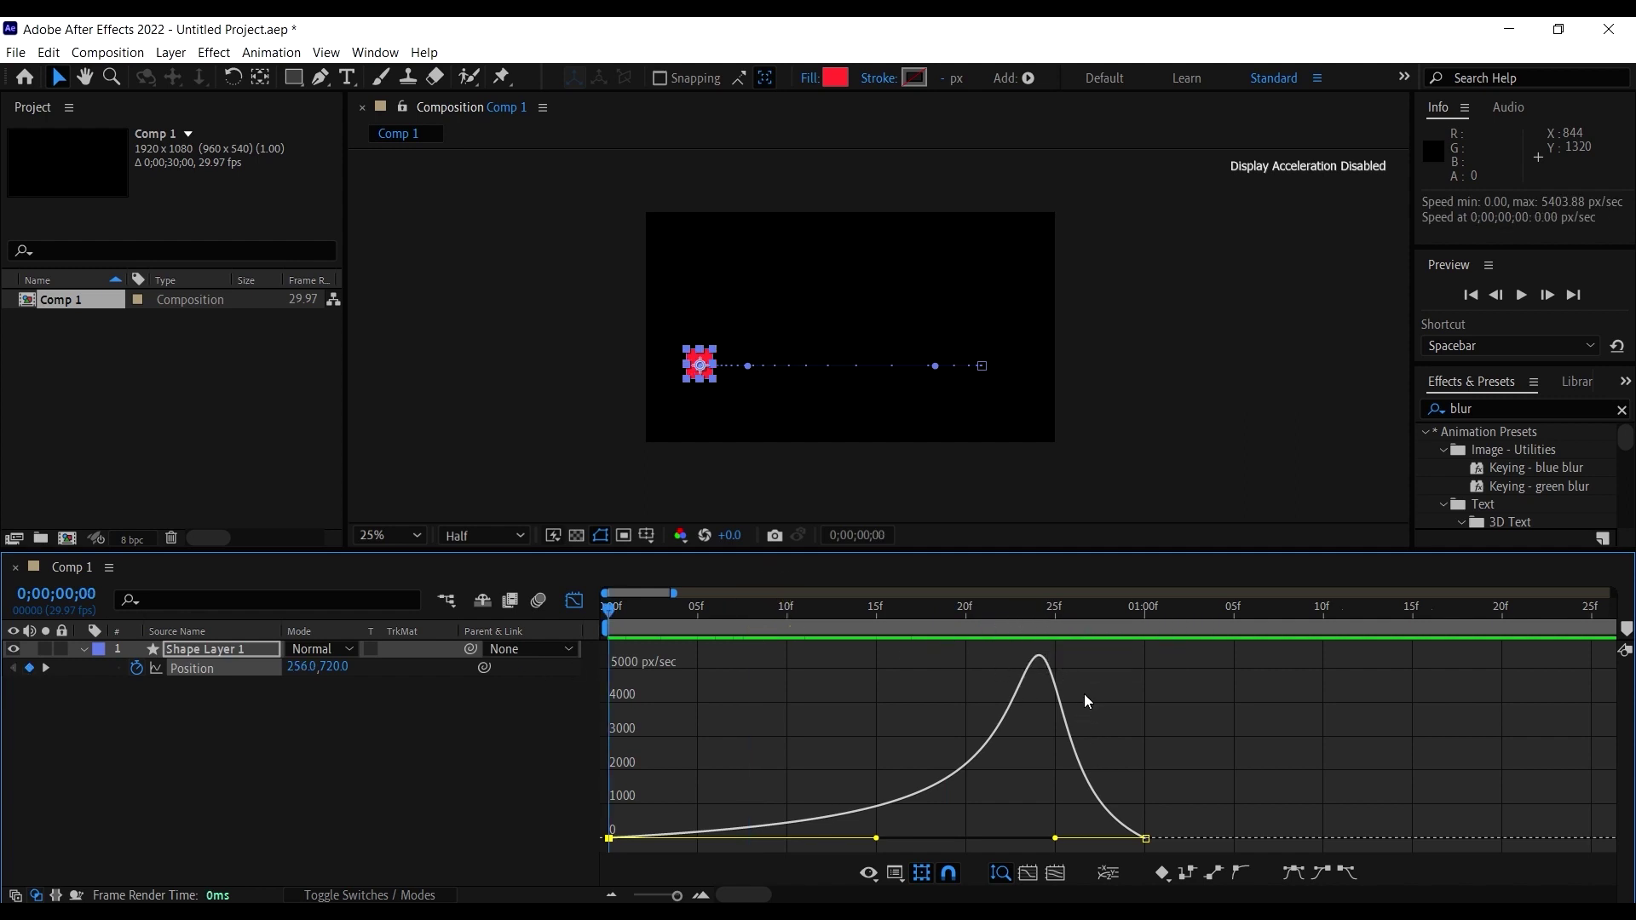
# Step: Widen keyframe influence to soften the speed peak and shift it earlier, then preview
pyautogui.moveTo(1137, 796)
pyautogui.click(1052, 615)
pyautogui.press('space')
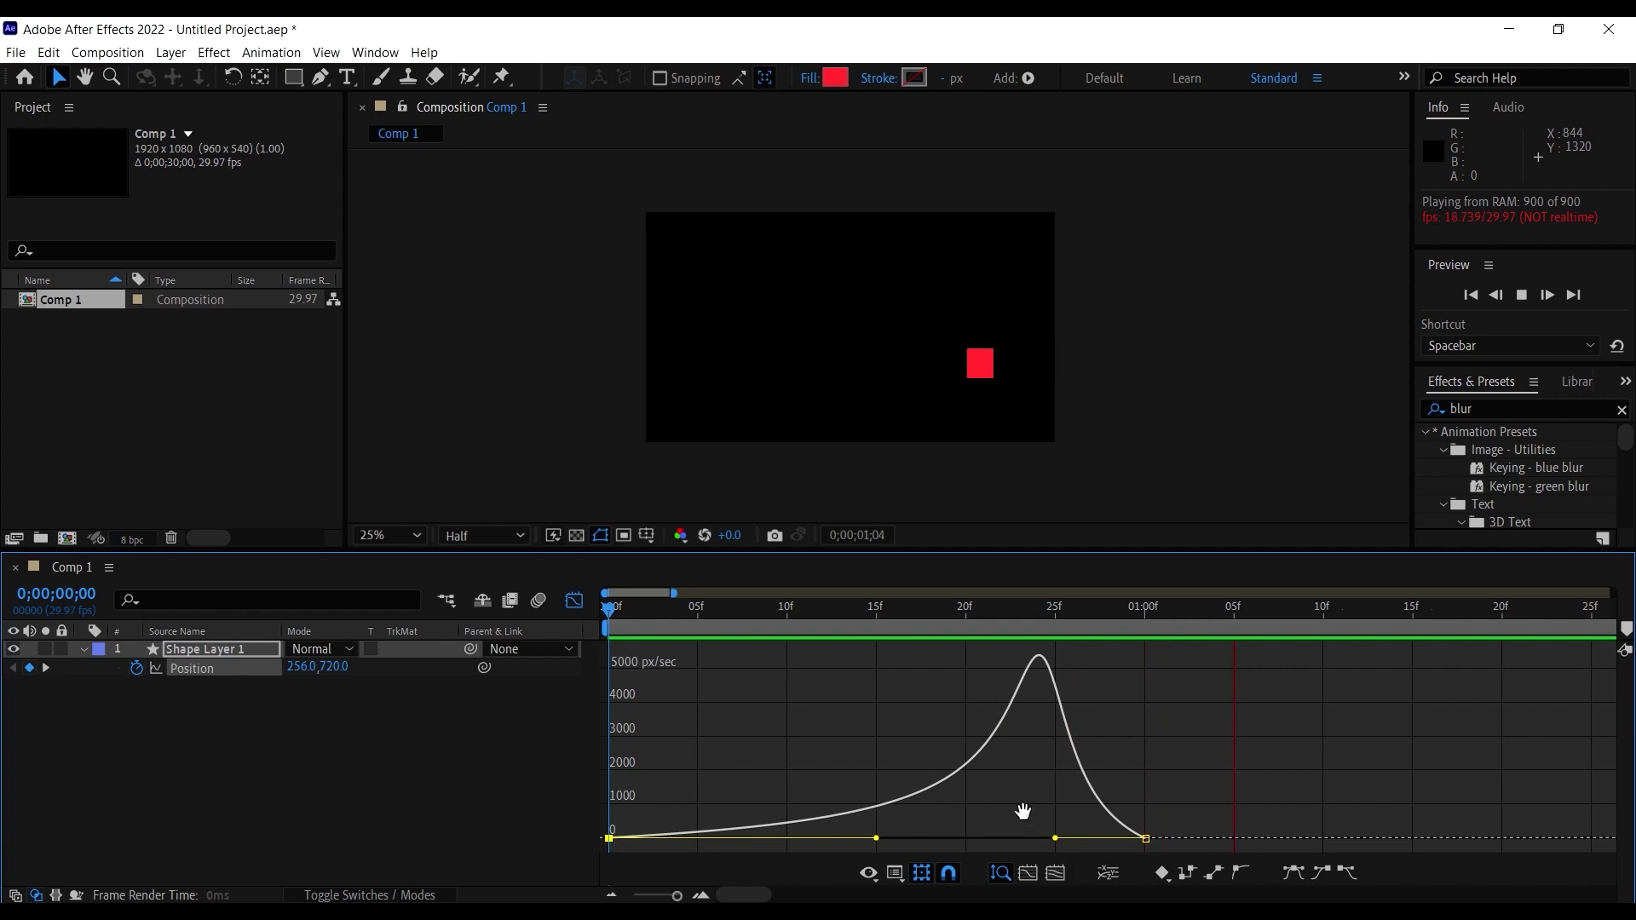
pyautogui.press('space')
pyautogui.click(785, 774)
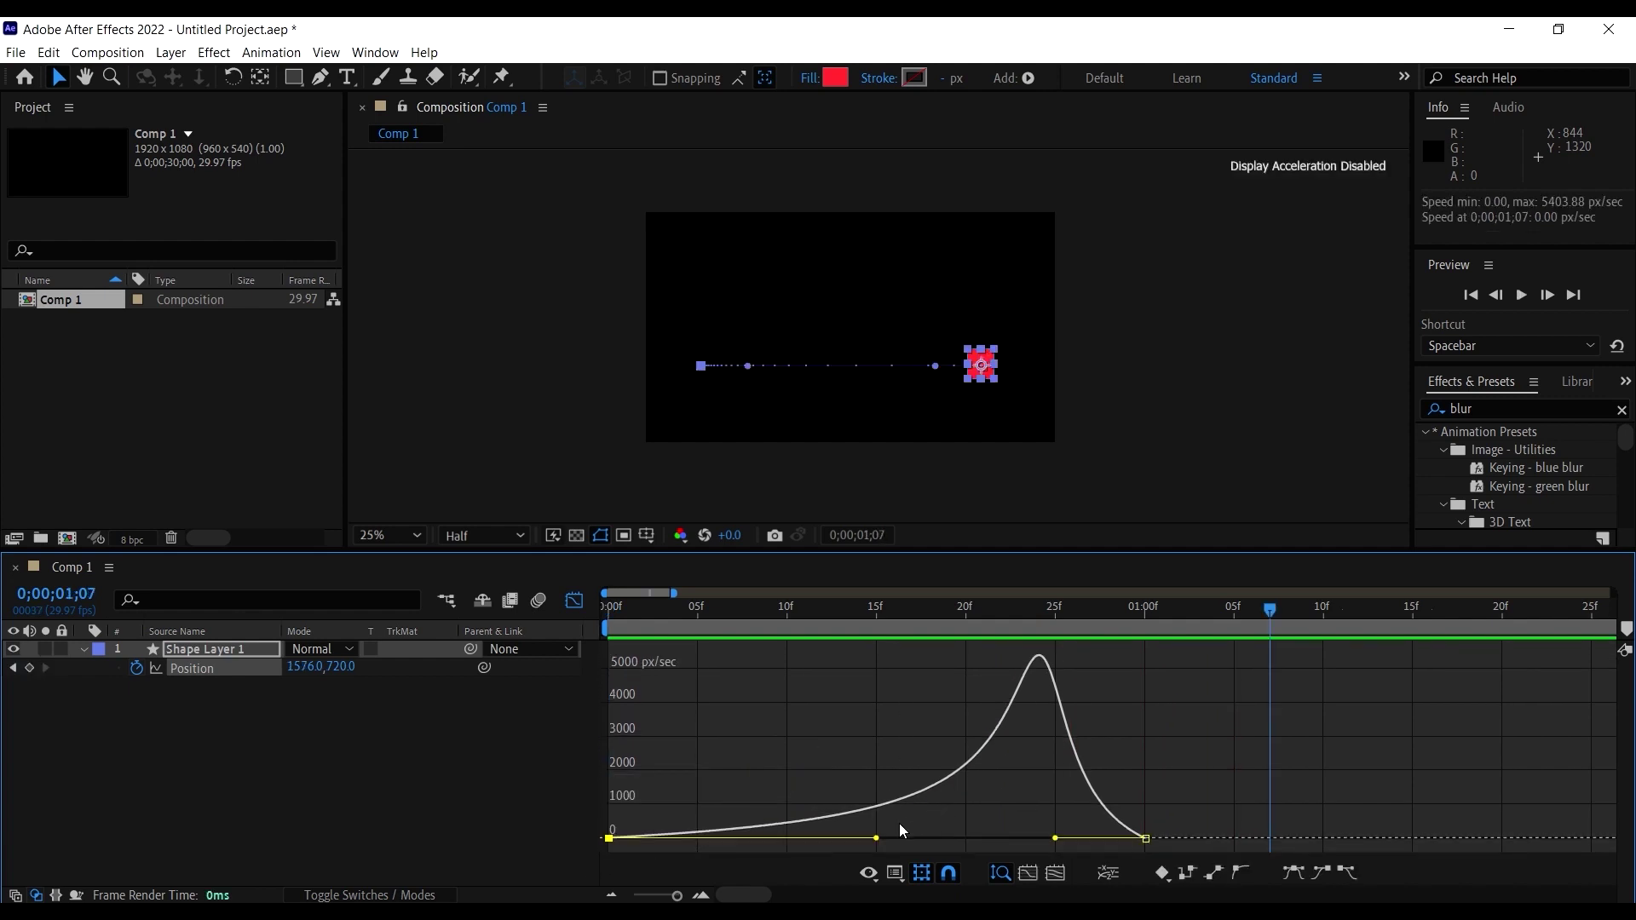
pyautogui.moveTo(878, 838); pyautogui.dragTo(791, 839)
pyautogui.moveTo(835, 610); pyautogui.dragTo(628, 610)
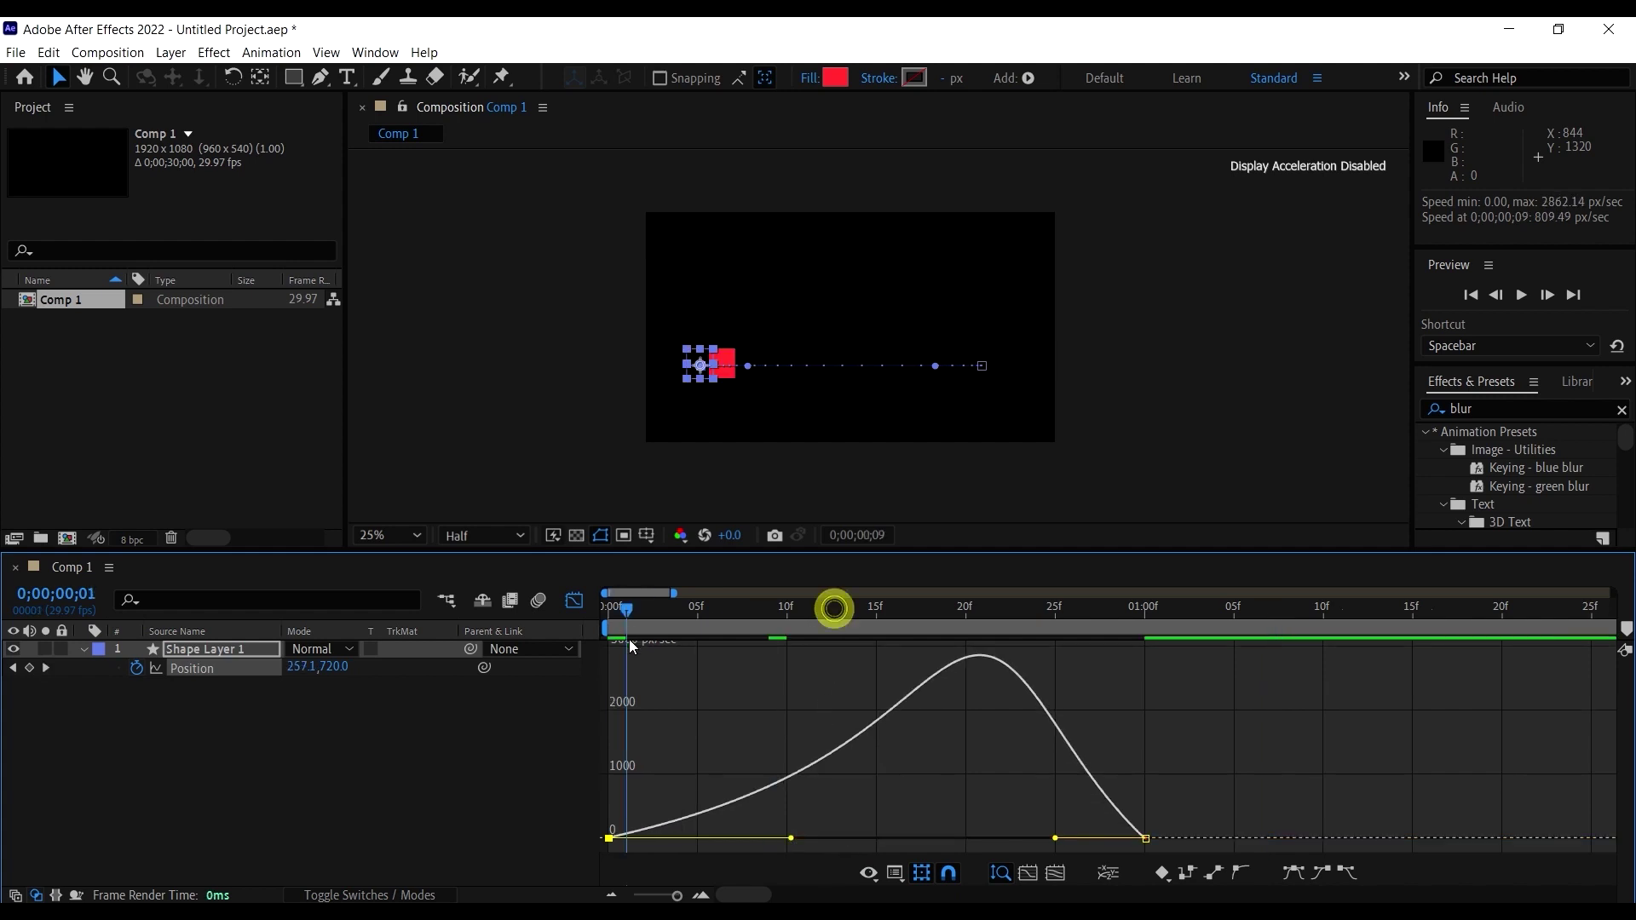
pyautogui.moveTo(1057, 842); pyautogui.dragTo(876, 839)
pyautogui.click(798, 620)
pyautogui.press('space')
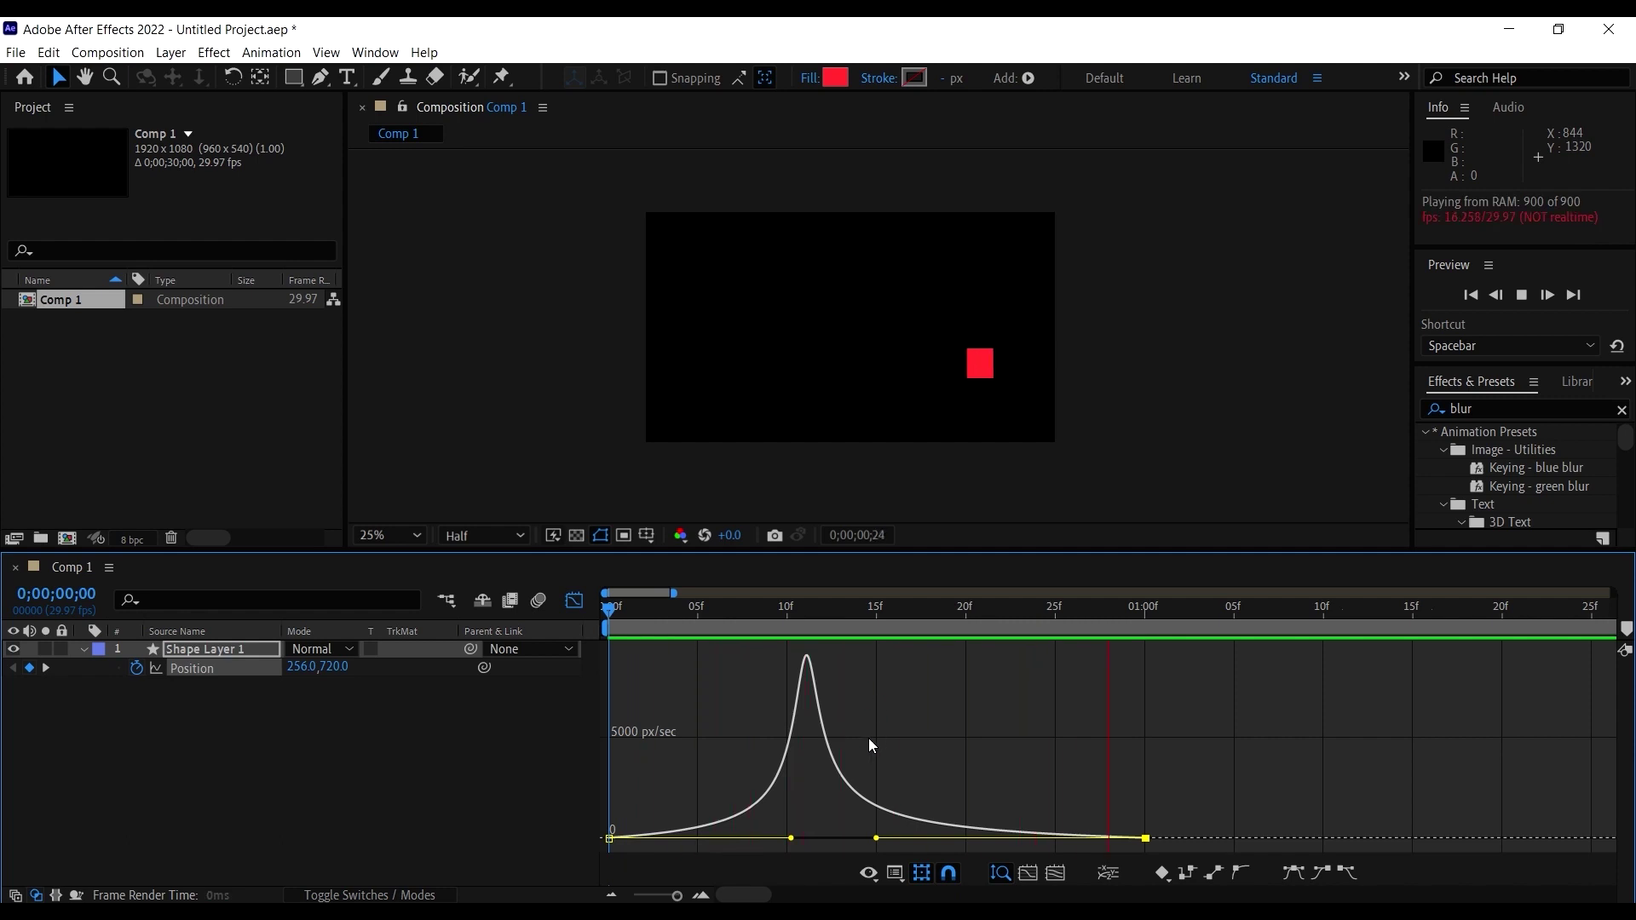
pyautogui.press('space')
pyautogui.click(883, 609)
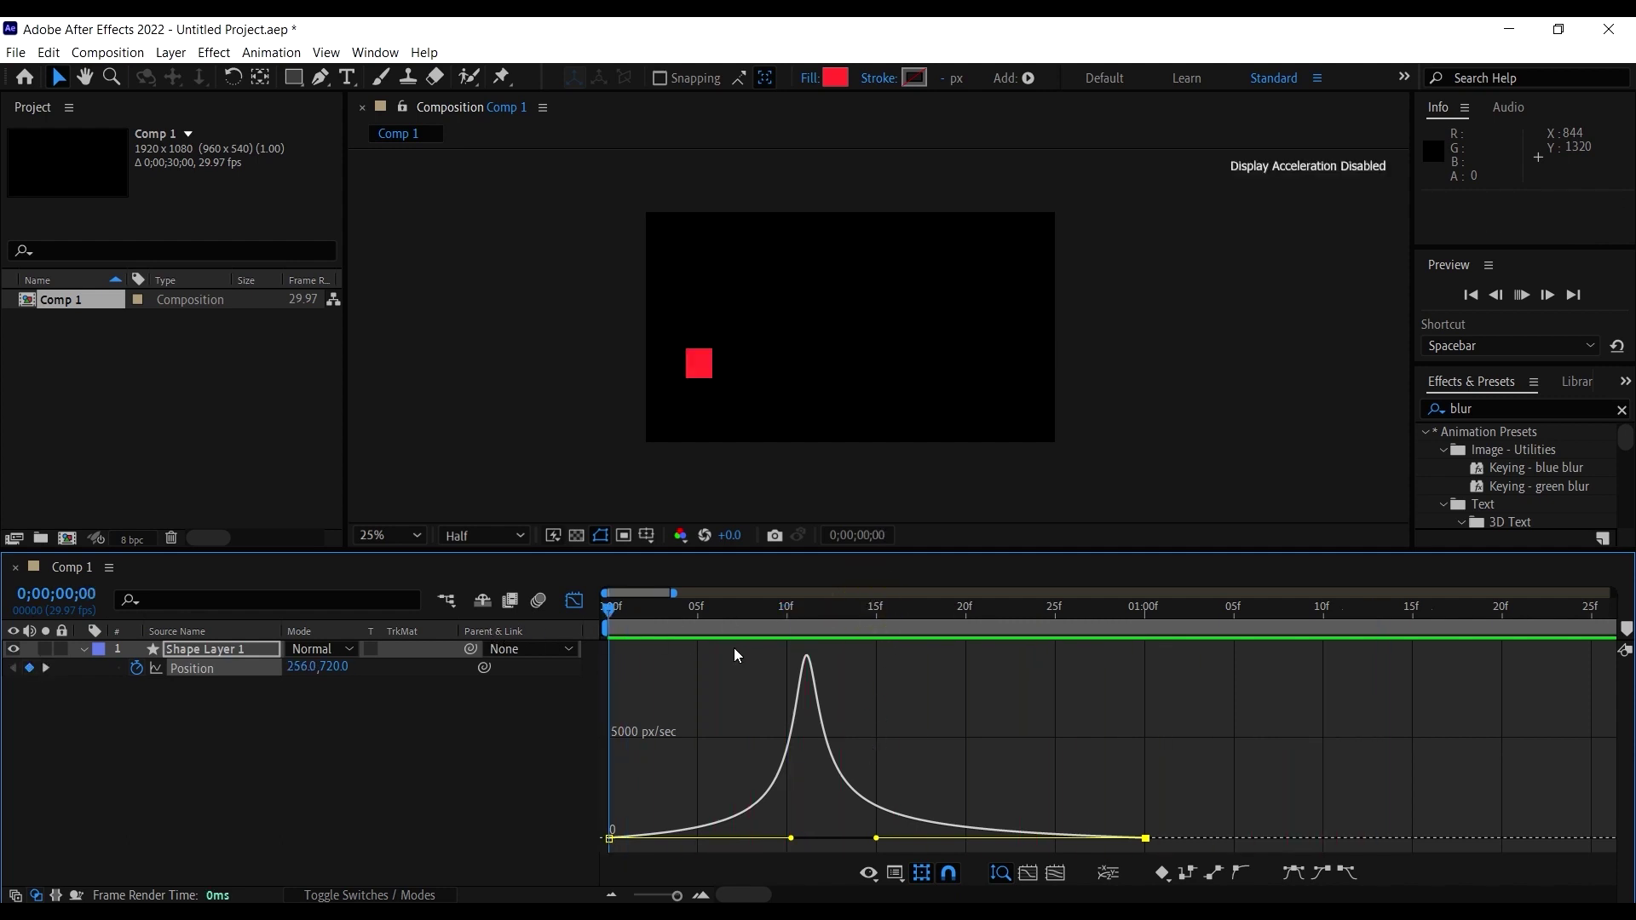
pyautogui.press('space')
pyautogui.press('space')
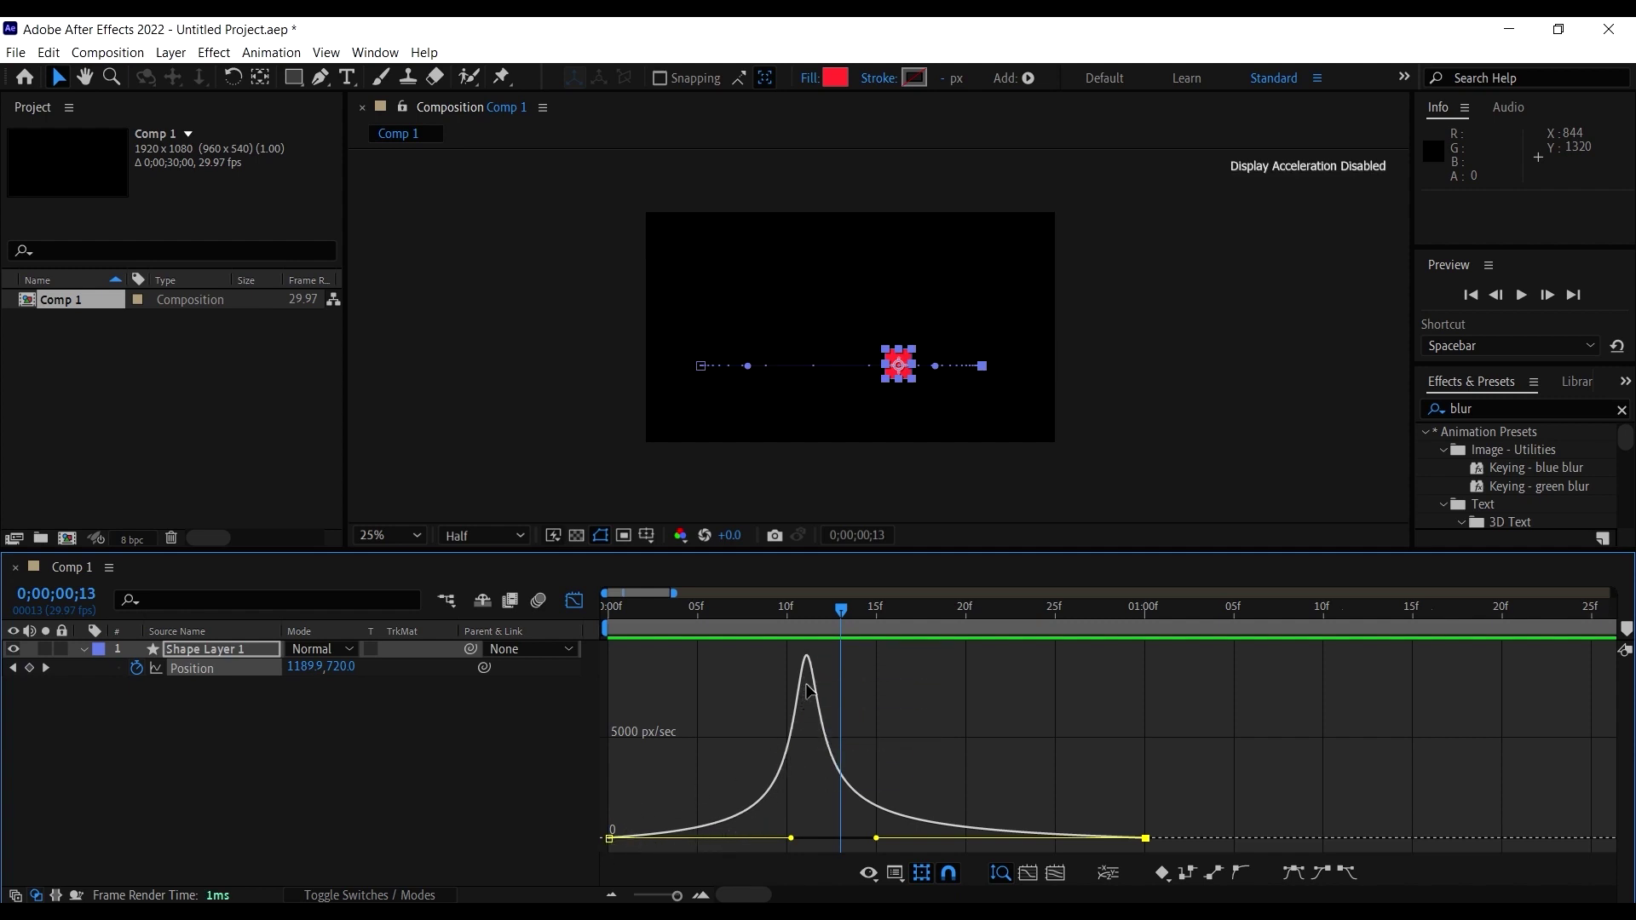
# Step: Push the speed peak toward the 01:00f keyframe and lengthen the first keyframe's ease
pyautogui.click(806, 619)
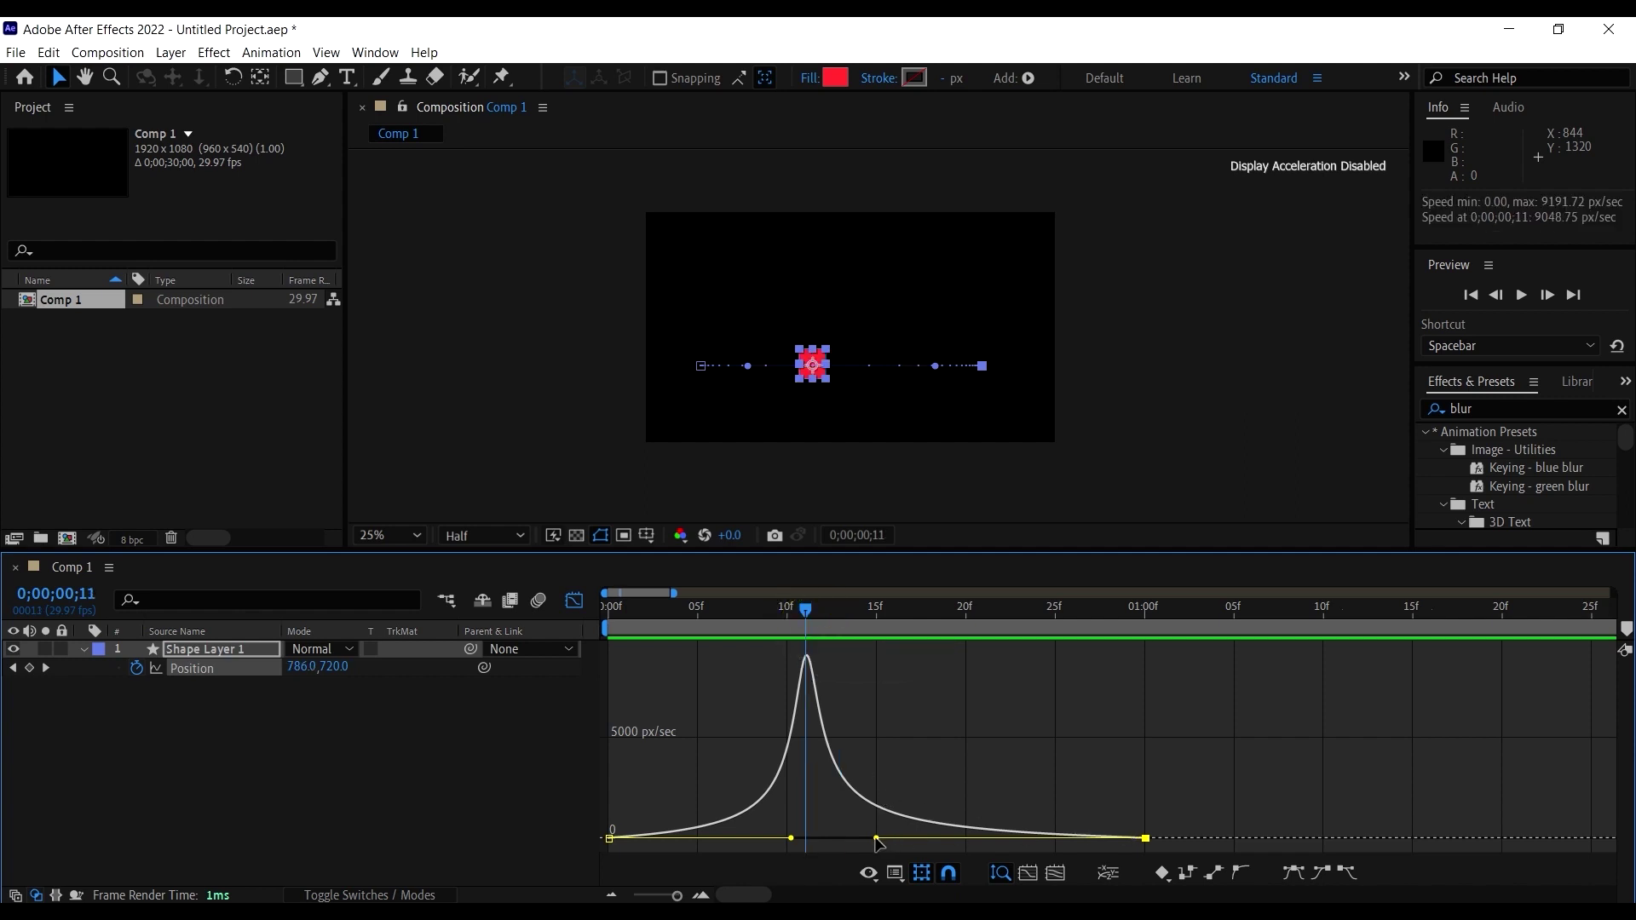
pyautogui.moveTo(877, 839); pyautogui.dragTo(1123, 848)
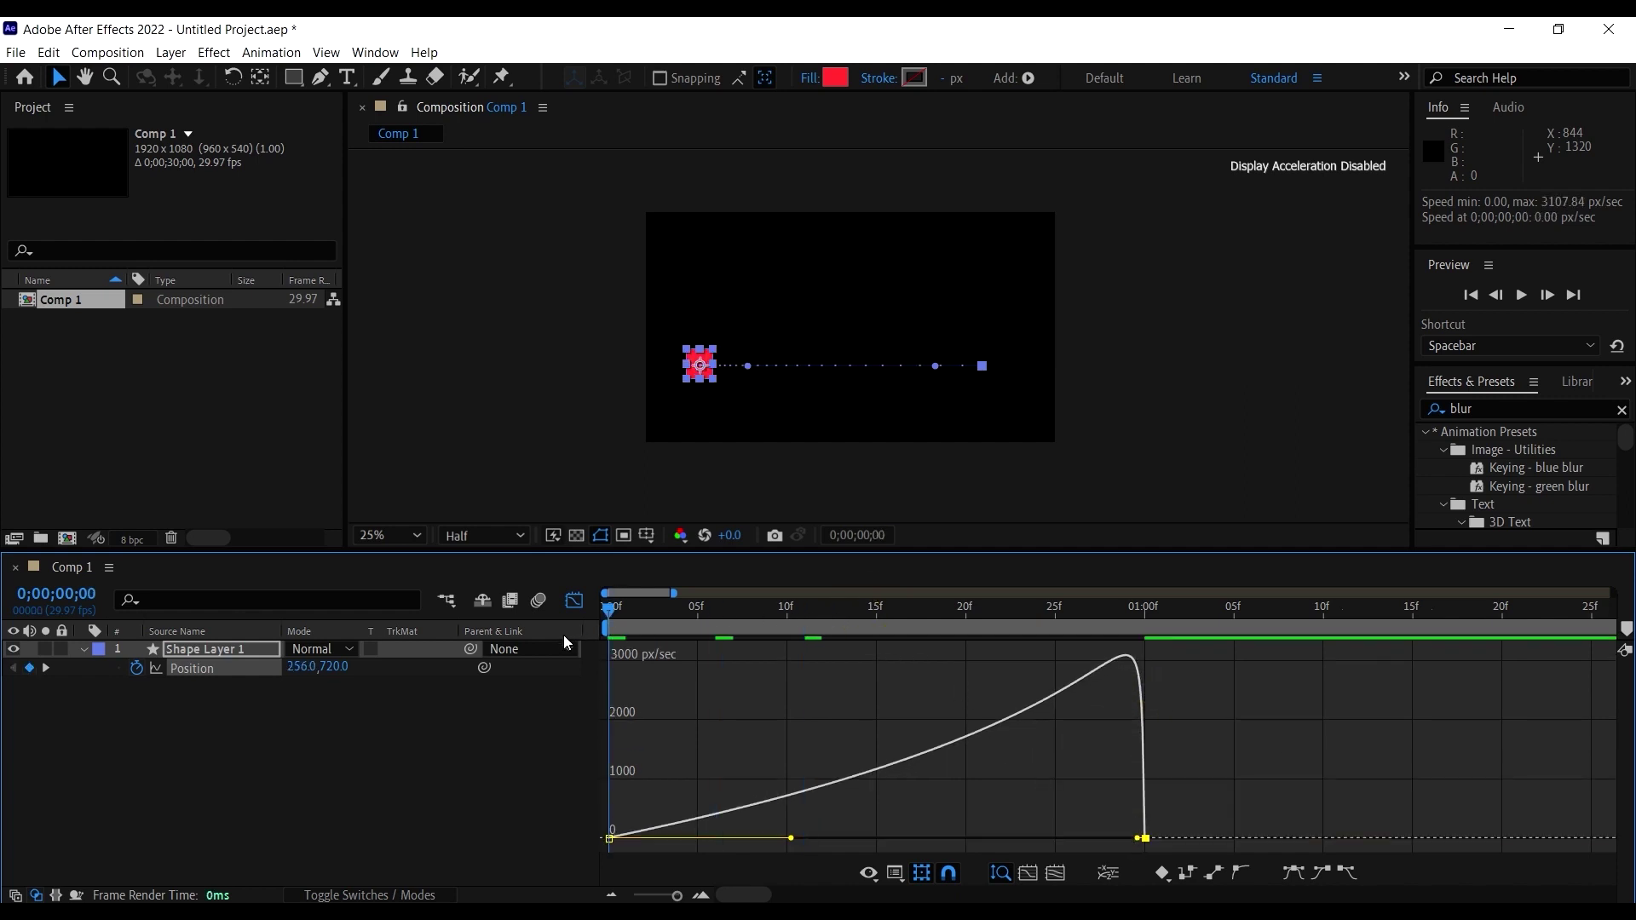
pyautogui.press('space')
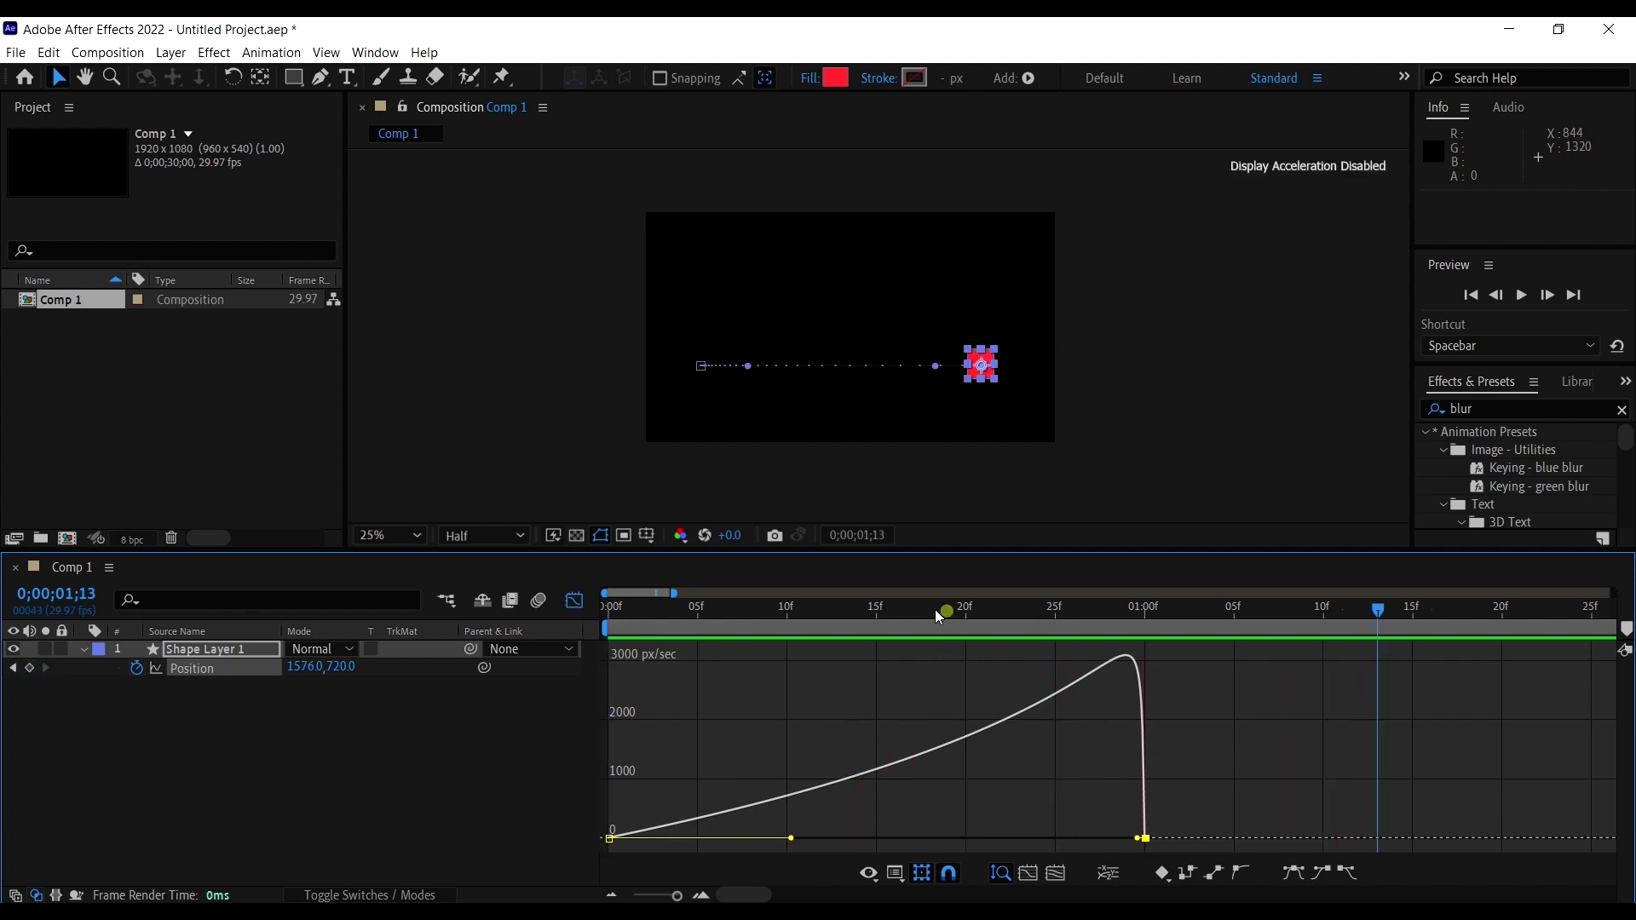
pyautogui.moveTo(935, 610); pyautogui.dragTo(627, 610)
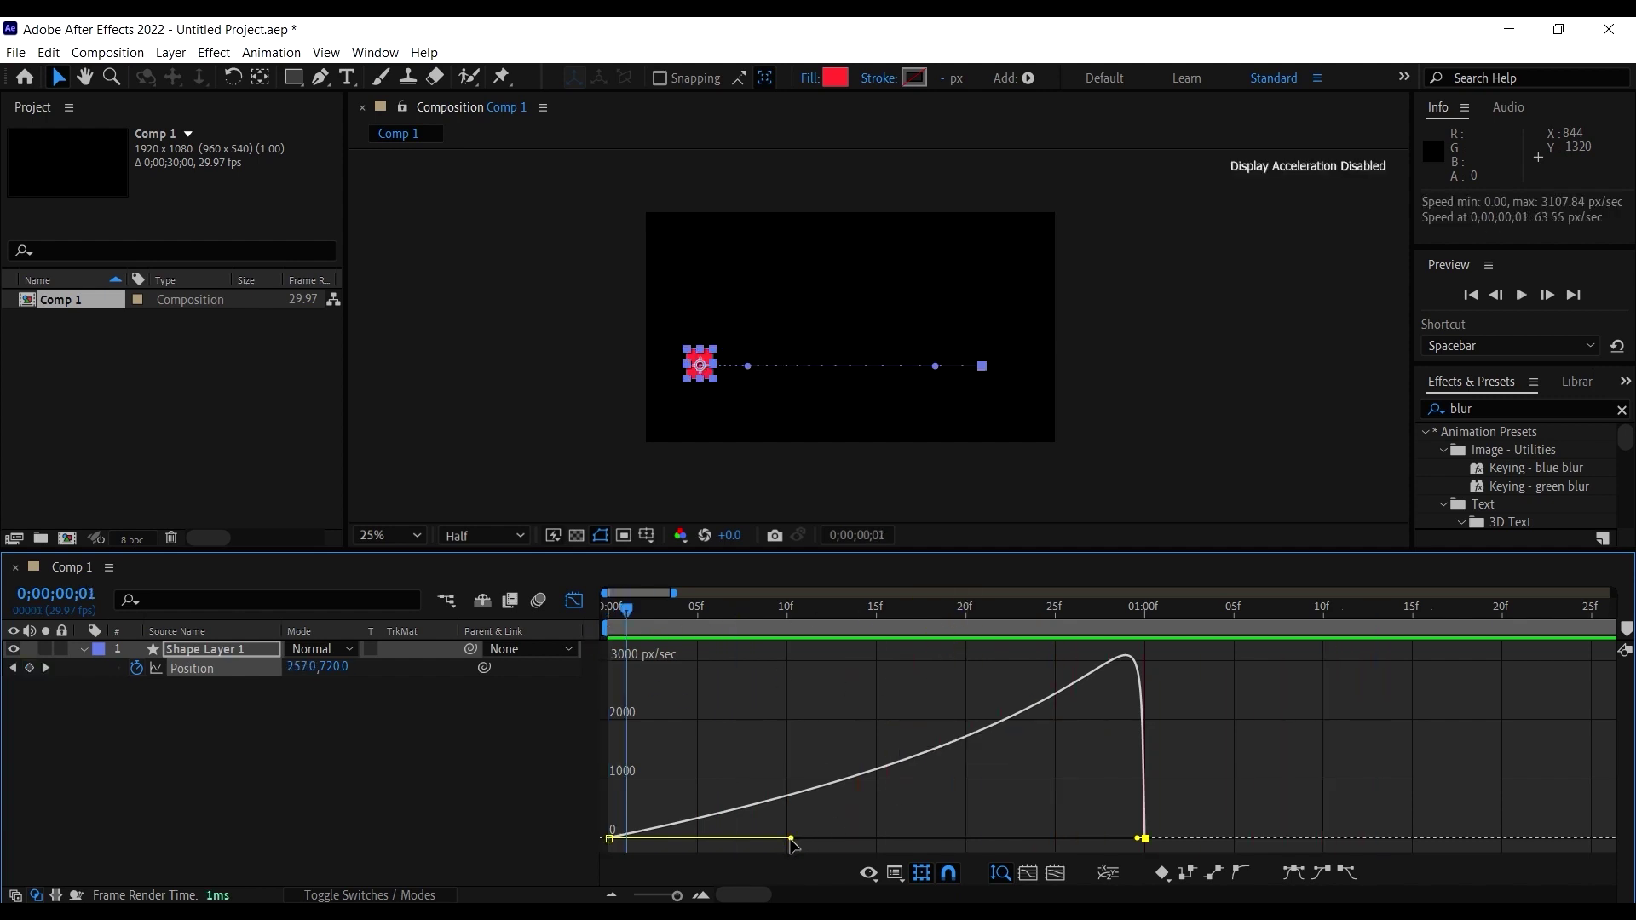
pyautogui.moveTo(791, 841); pyautogui.dragTo(1074, 844)
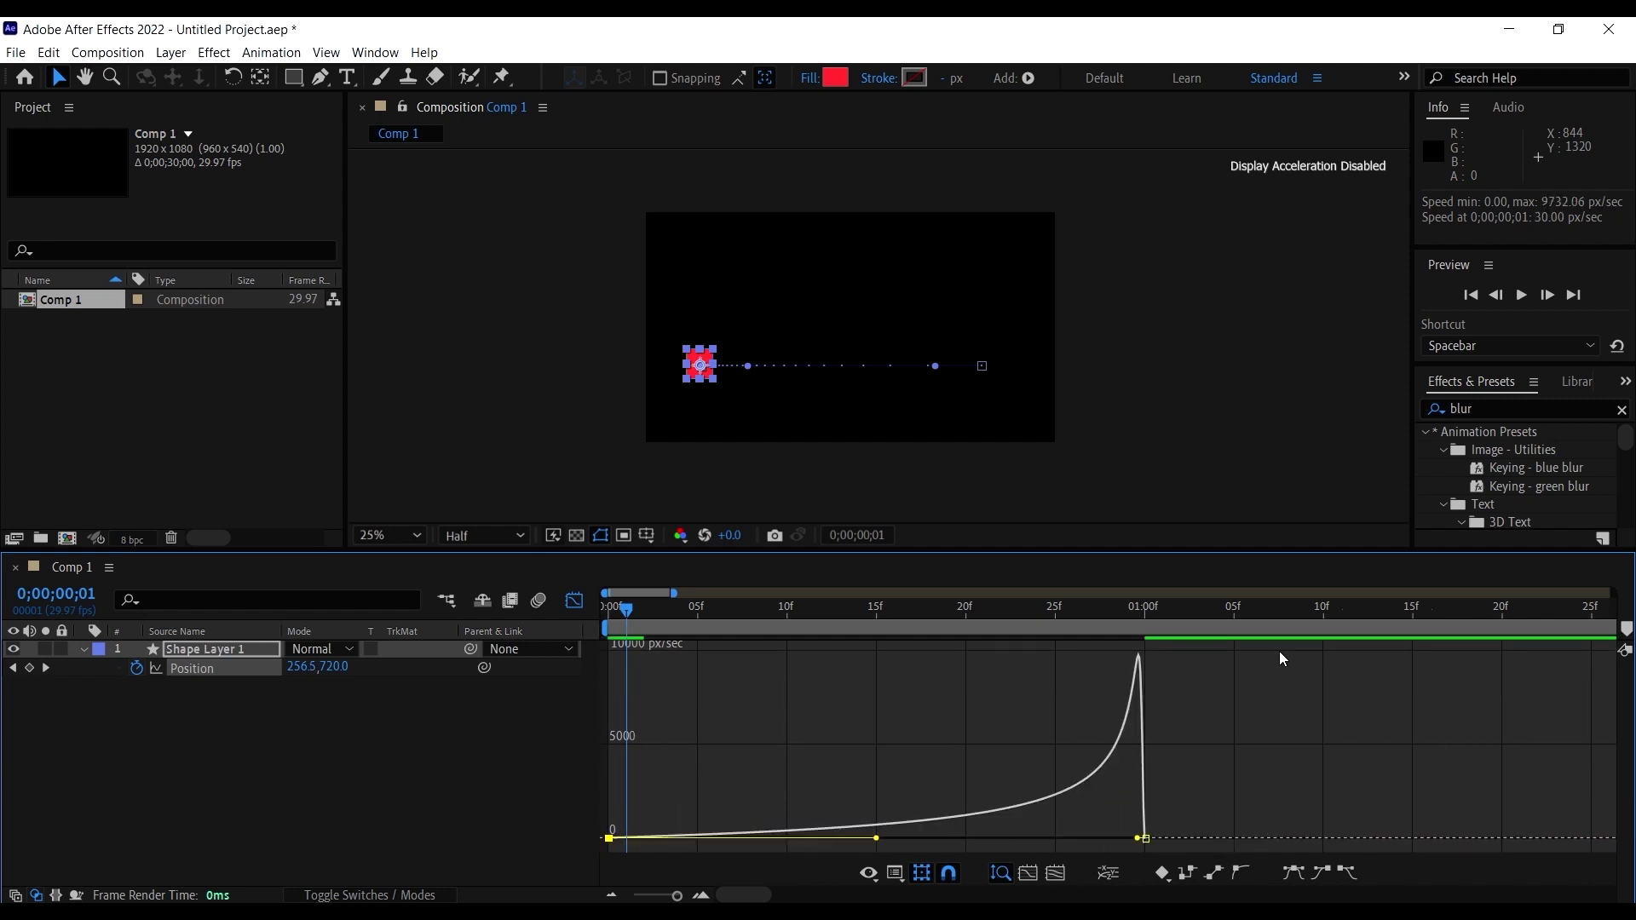
pyautogui.press('space')
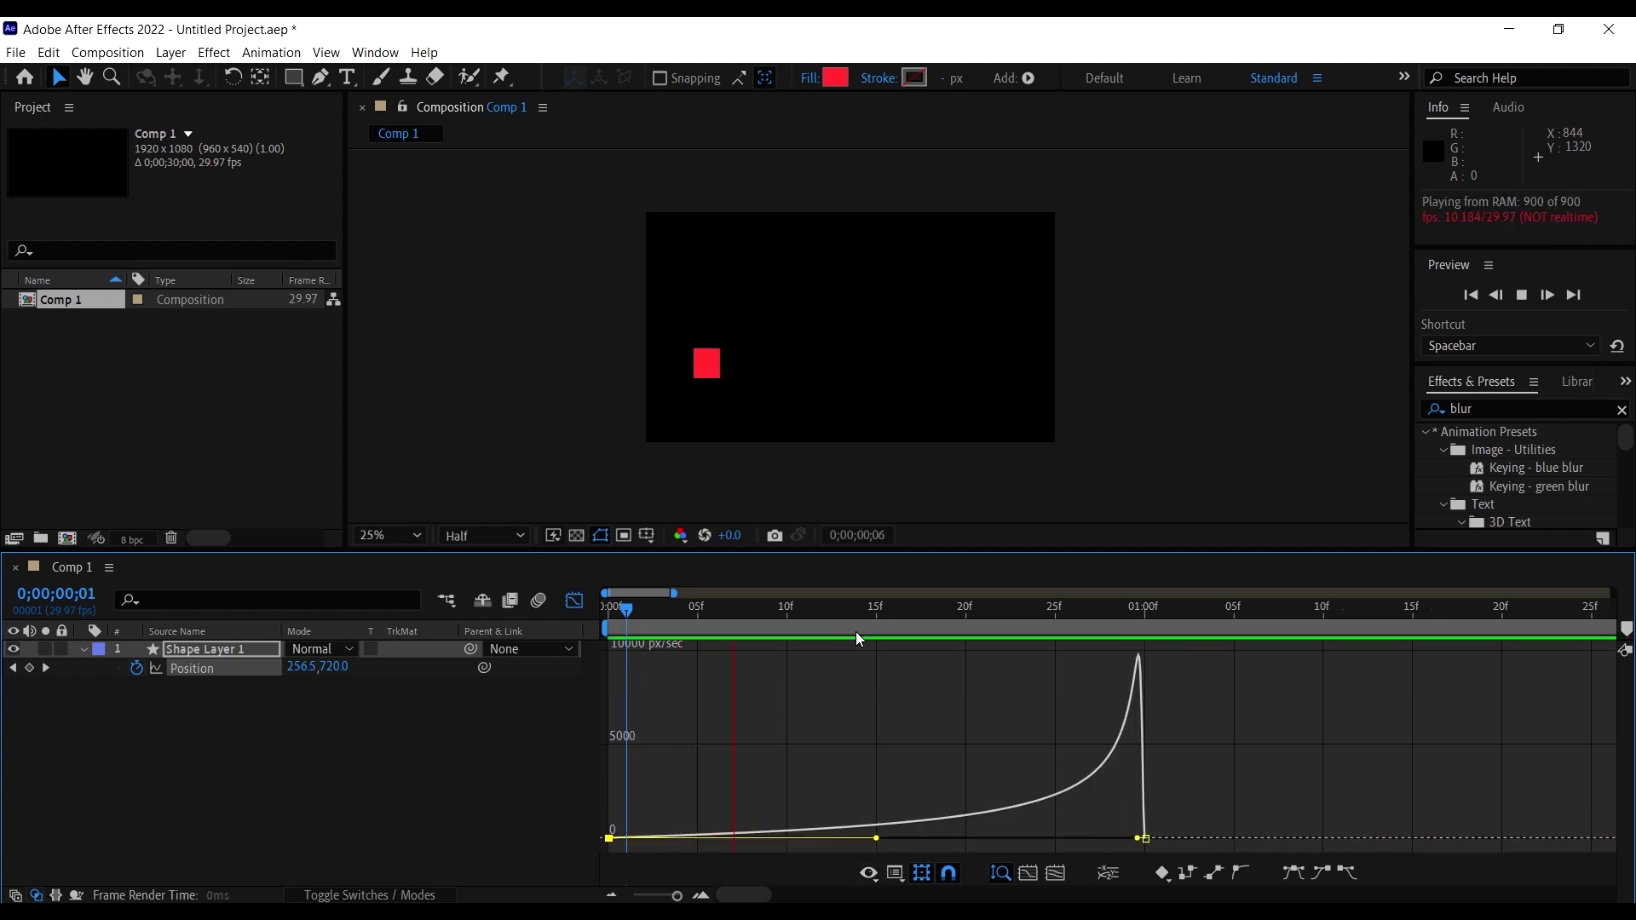
pyautogui.press('space')
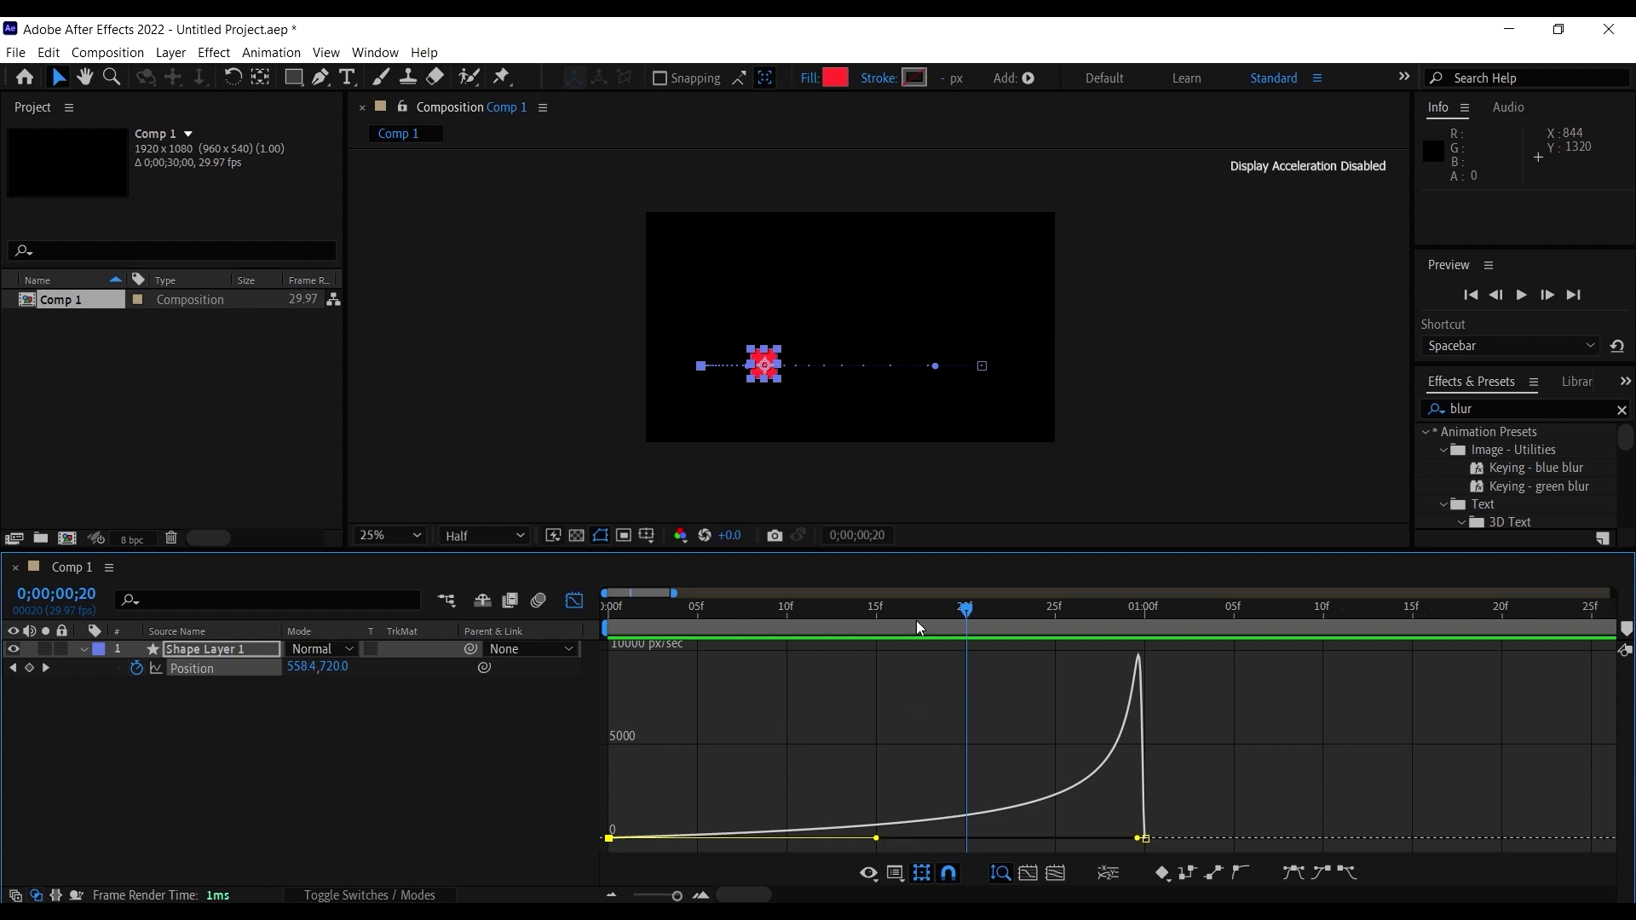
pyautogui.moveTo(910, 625); pyautogui.dragTo(787, 628)
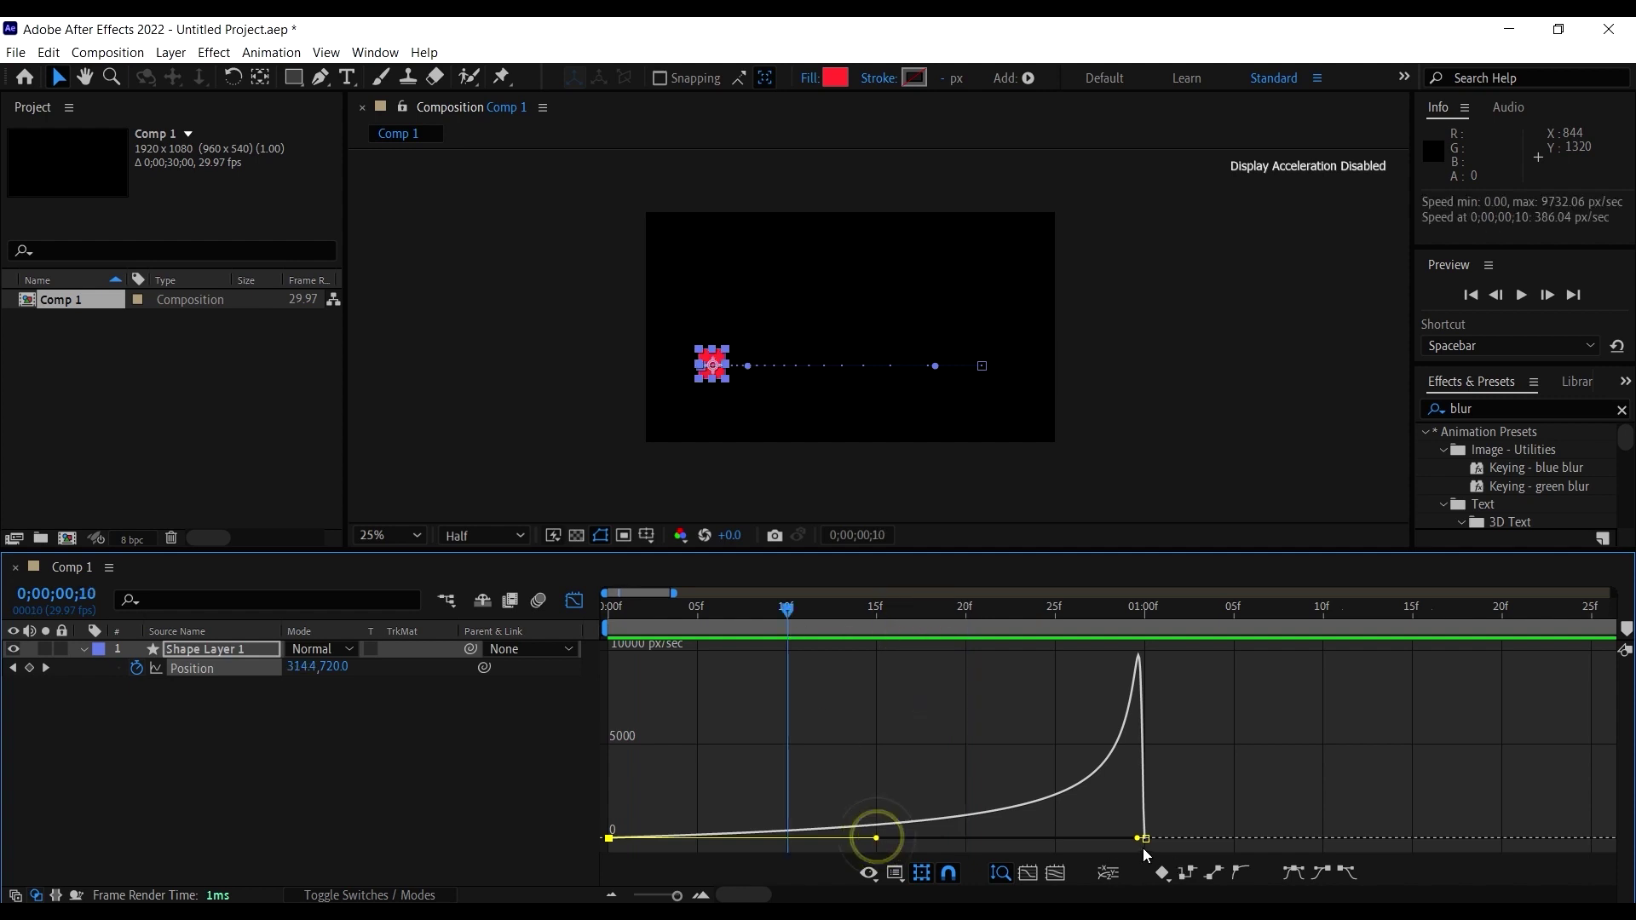
# Step: Move the speed spike to the 15f keyframe, then set it to 0 px/sec at 100% influence
pyautogui.moveTo(1142, 843); pyautogui.dragTo(856, 728)
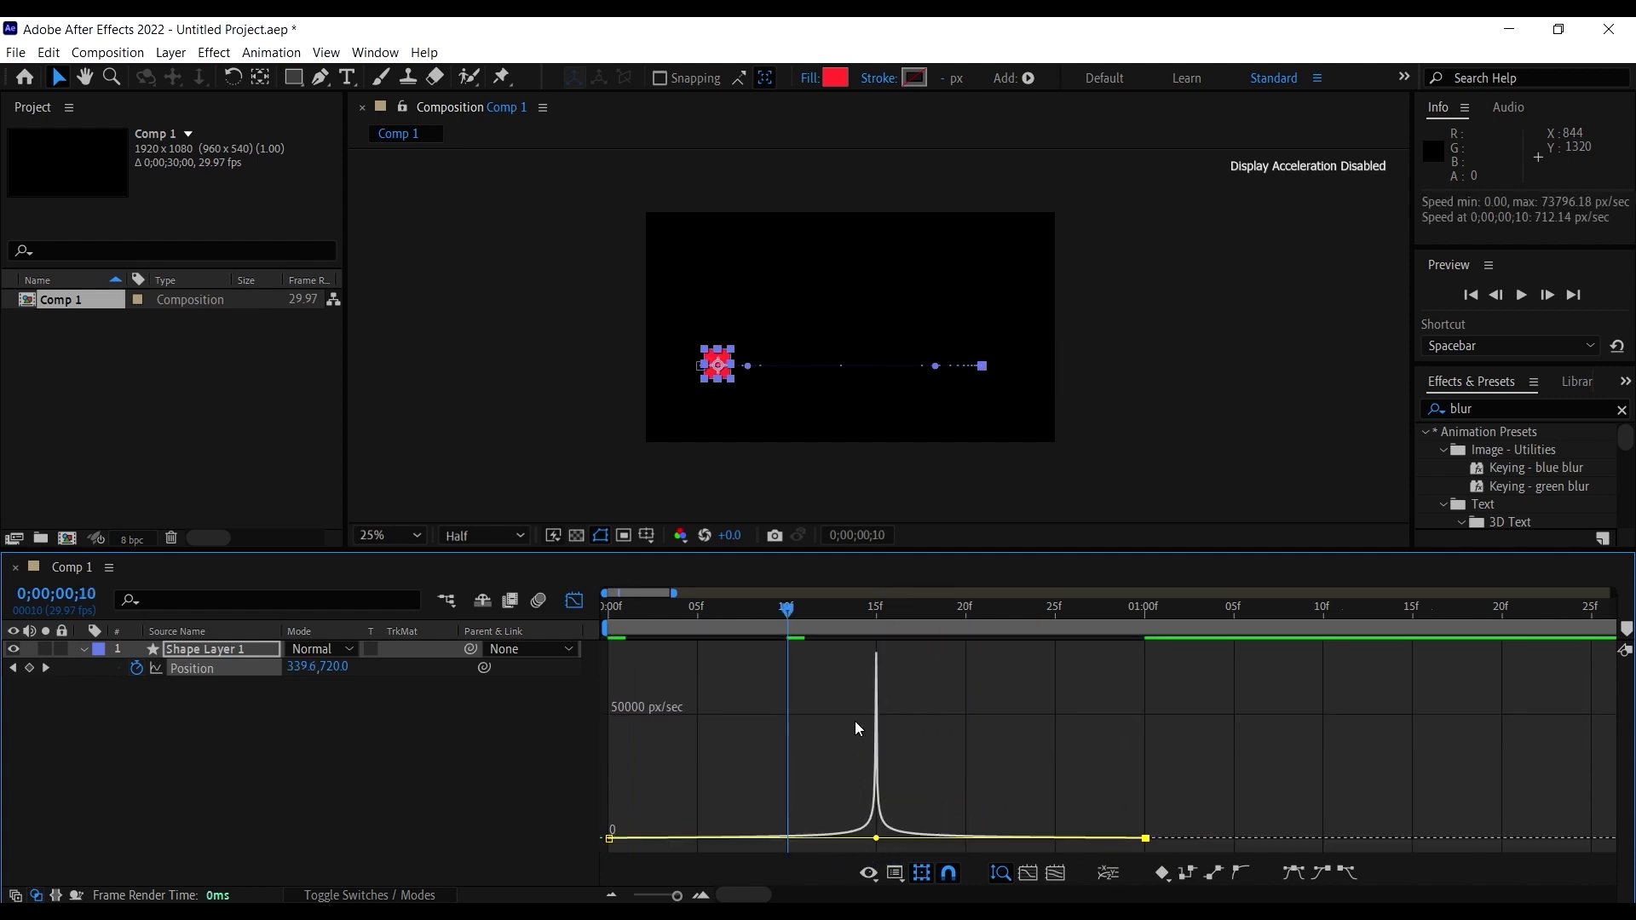
pyautogui.moveTo(806, 621); pyautogui.dragTo(579, 654)
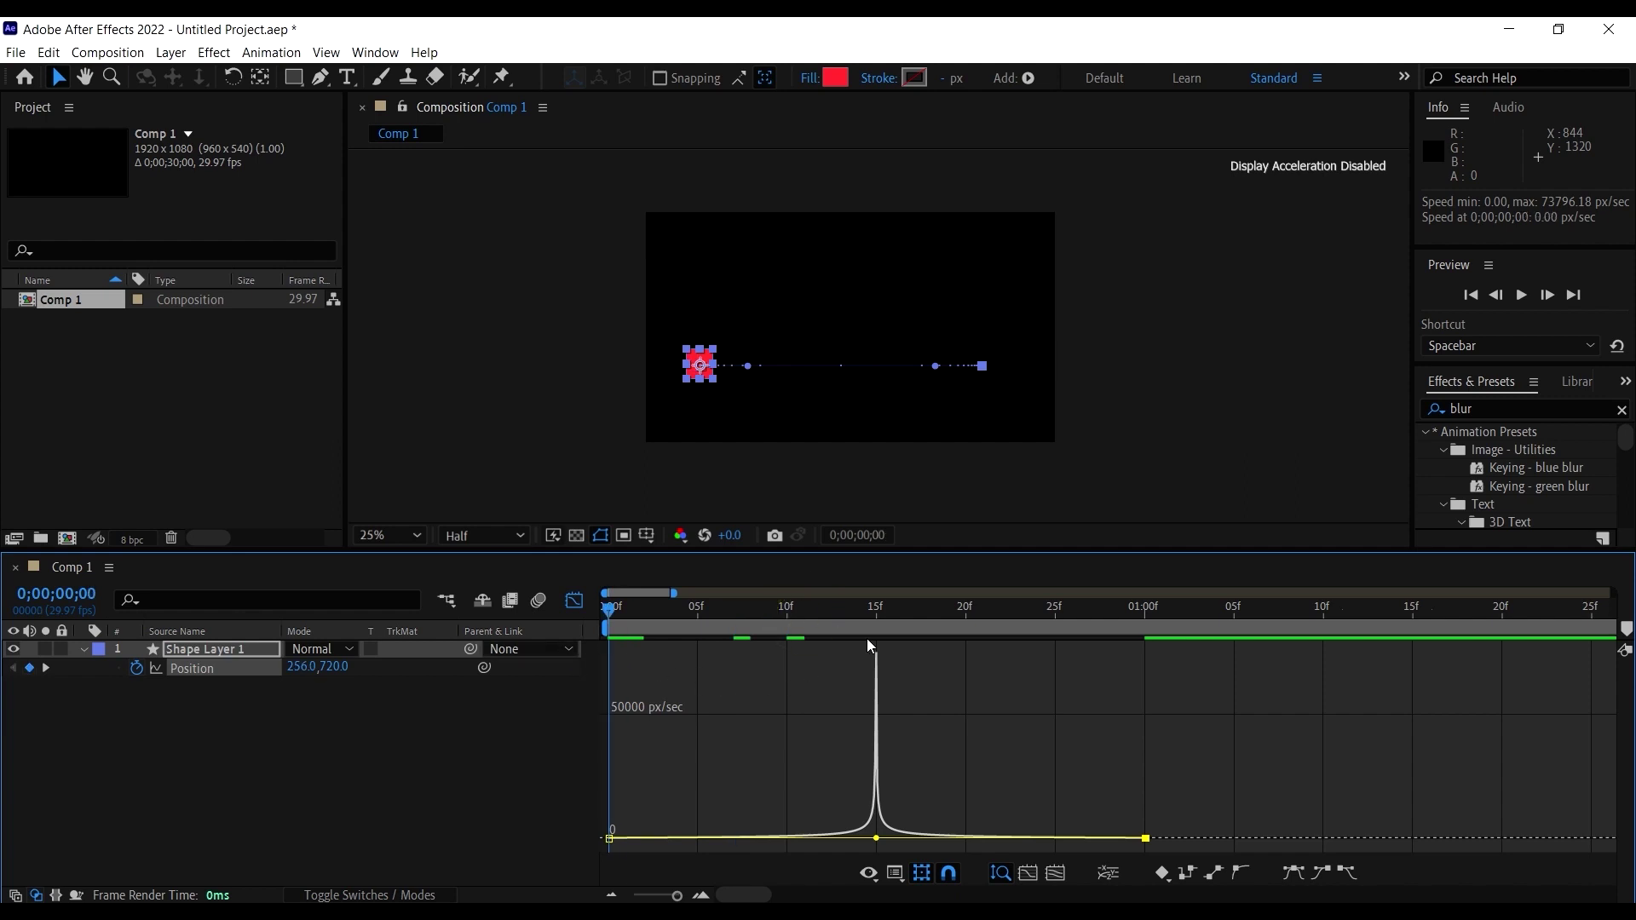
pyautogui.press('space')
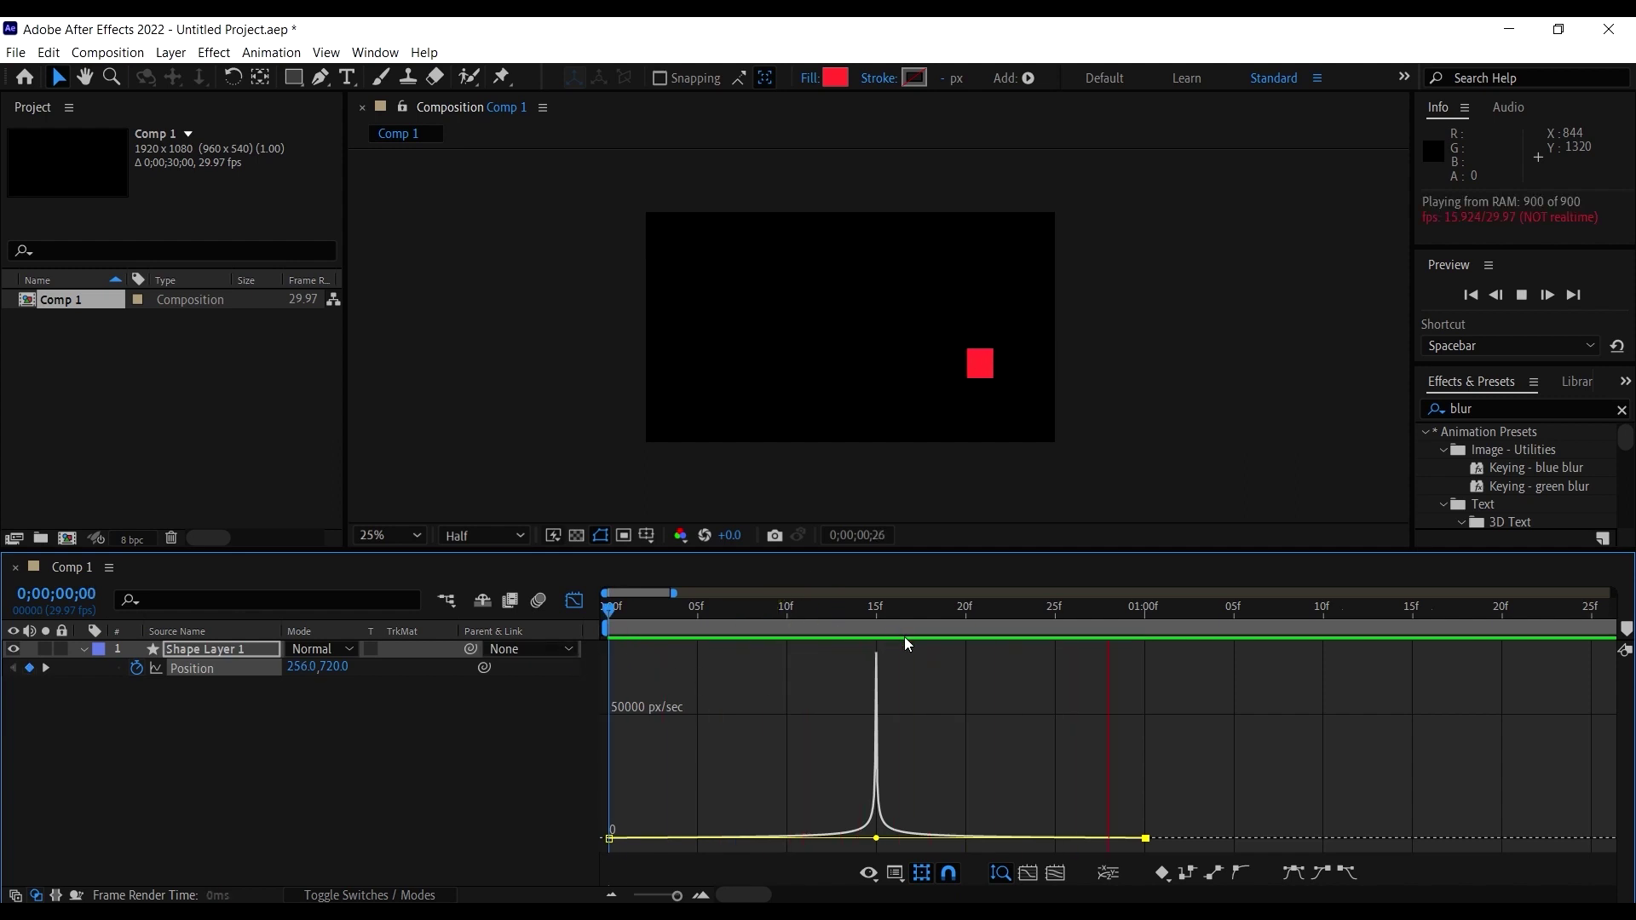
pyautogui.click(910, 616)
pyautogui.moveTo(723, 630); pyautogui.dragTo(489, 668)
pyautogui.press('space')
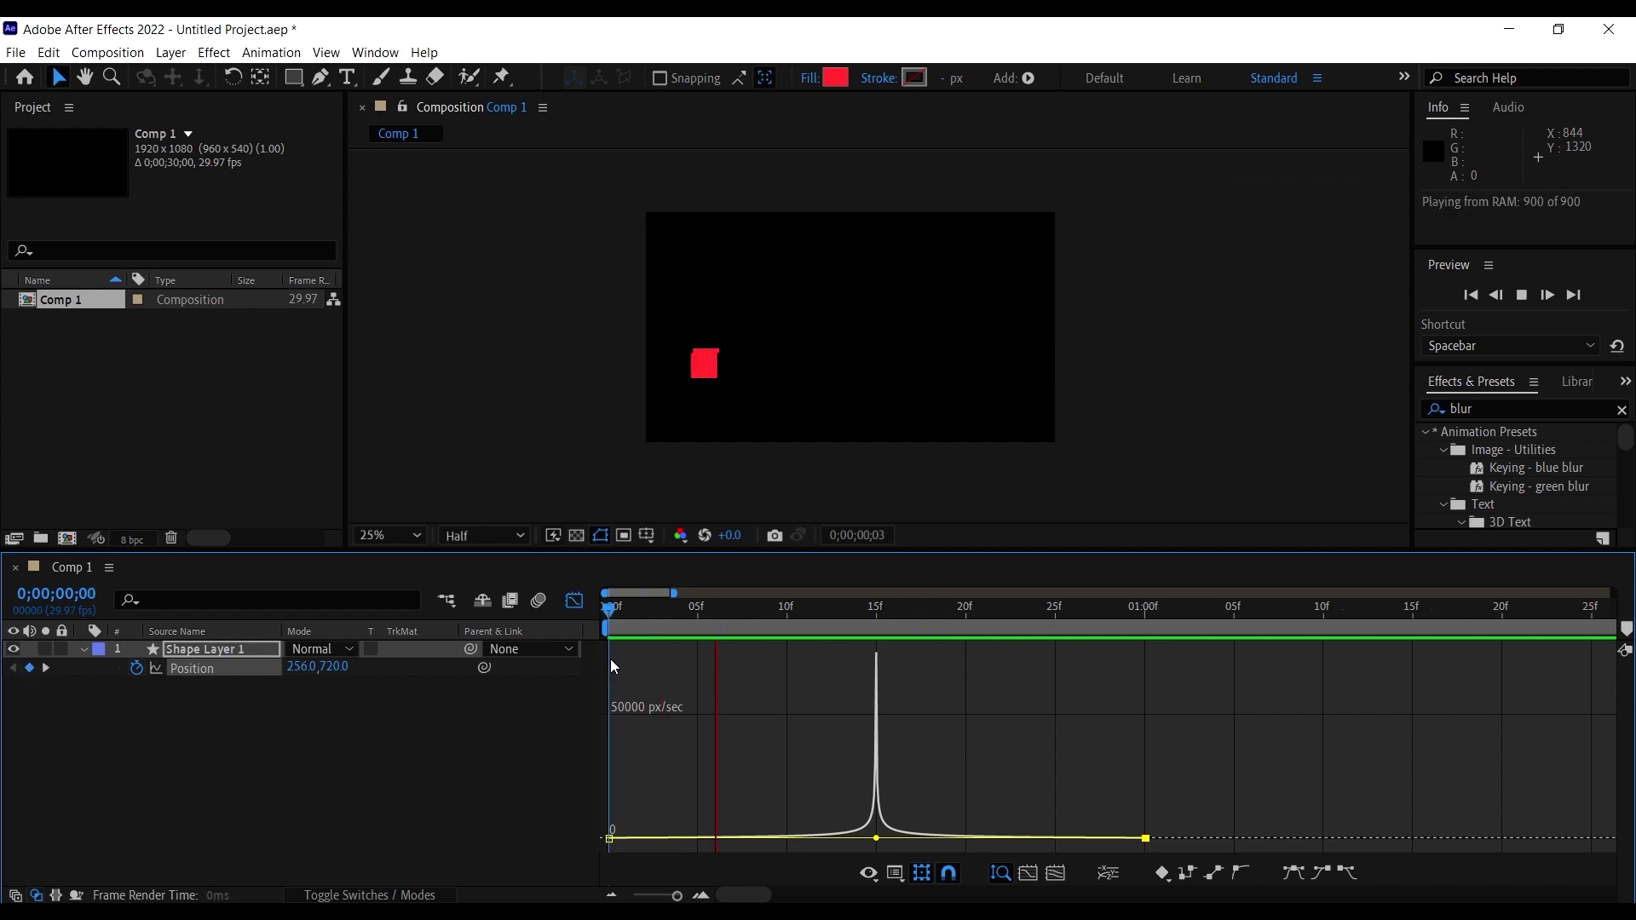
pyautogui.click(846, 602)
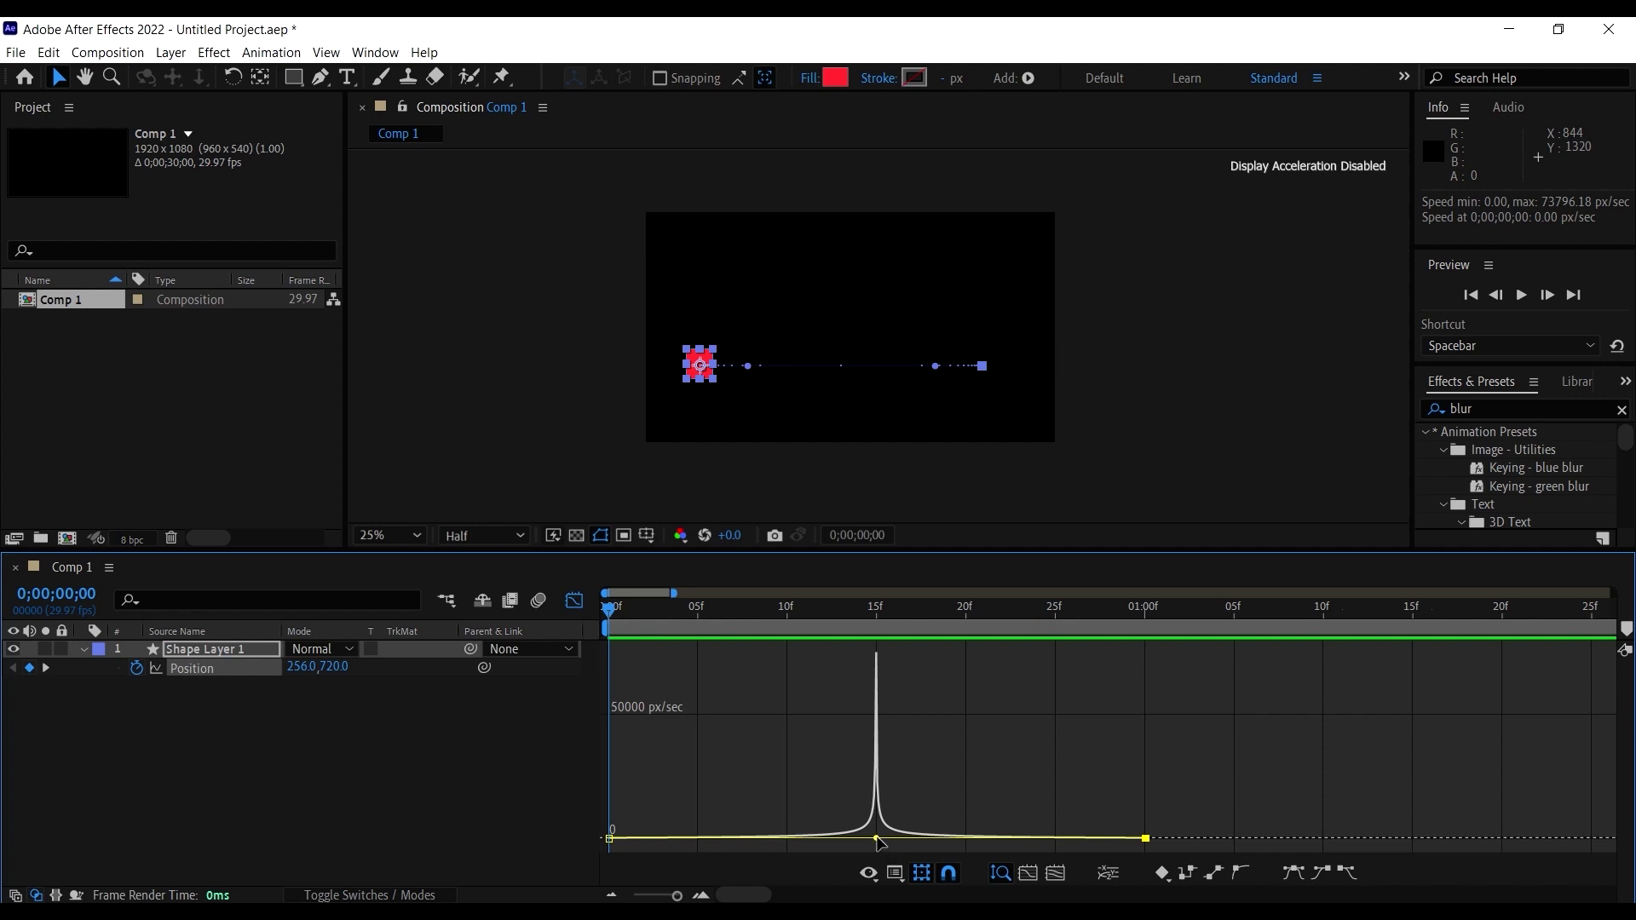
pyautogui.moveTo(880, 844); pyautogui.dragTo(731, 829)
# Step: Move the final keyframe to about 01:05f with a faster speed, then preview
pyautogui.click(1150, 839)
pyautogui.click(1207, 806)
pyautogui.moveTo(1144, 838); pyautogui.dragTo(1235, 736)
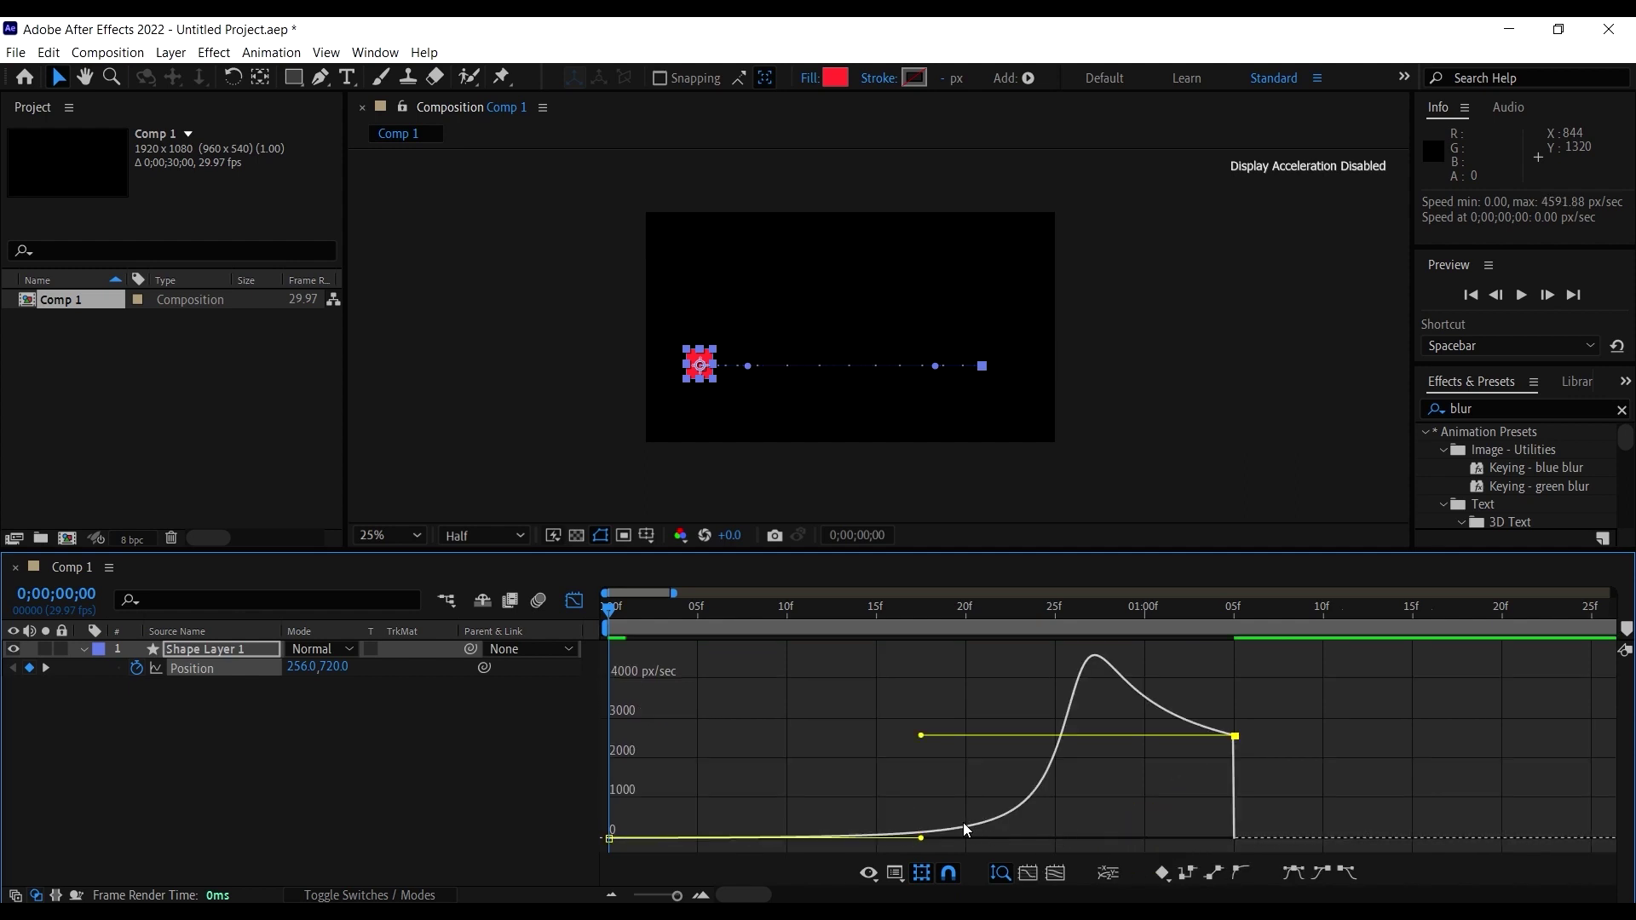
pyautogui.click(796, 616)
pyautogui.press('space')
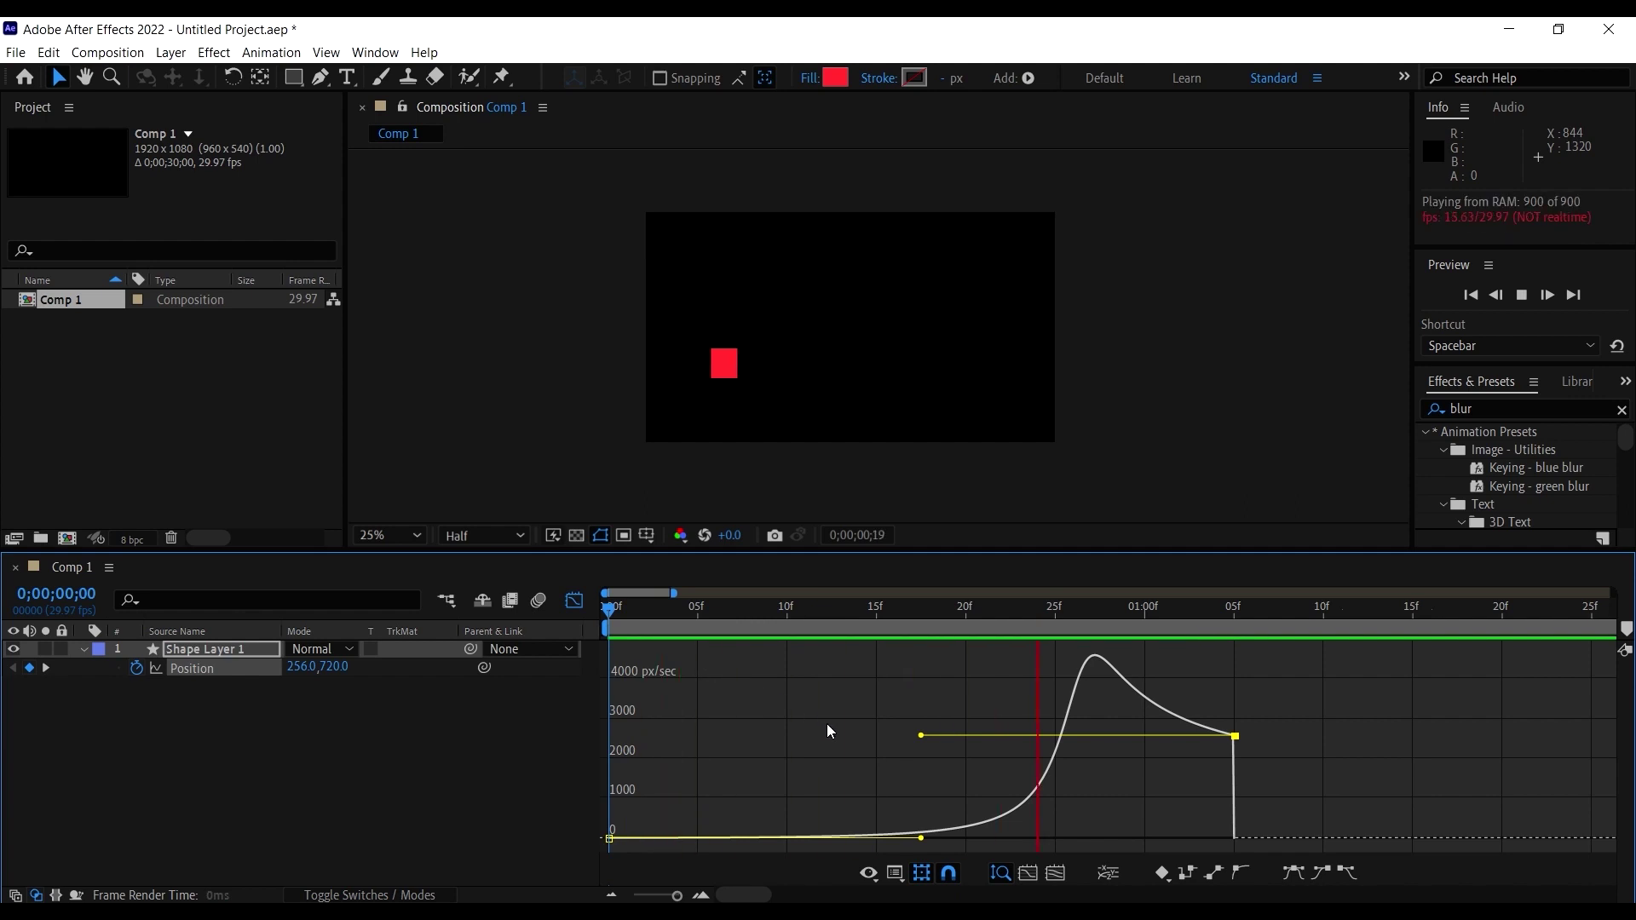
pyautogui.press('space')
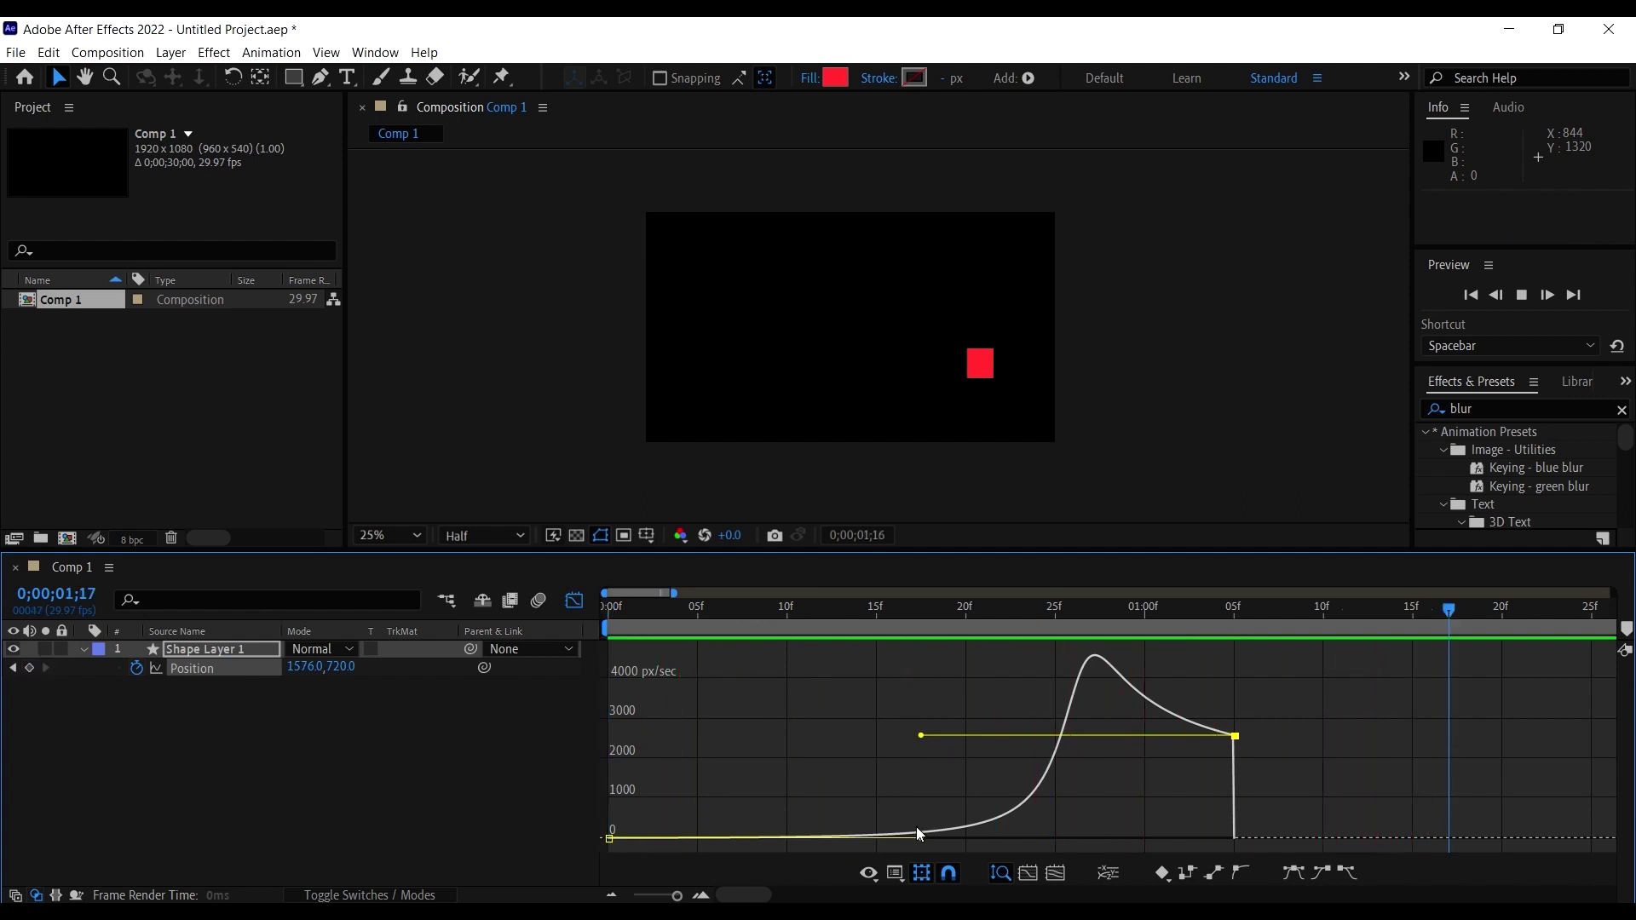
# Step: Reshape the speed curve so the square starts fast and slows mid-move, then preview
pyautogui.moveTo(920, 838); pyautogui.dragTo(737, 744)
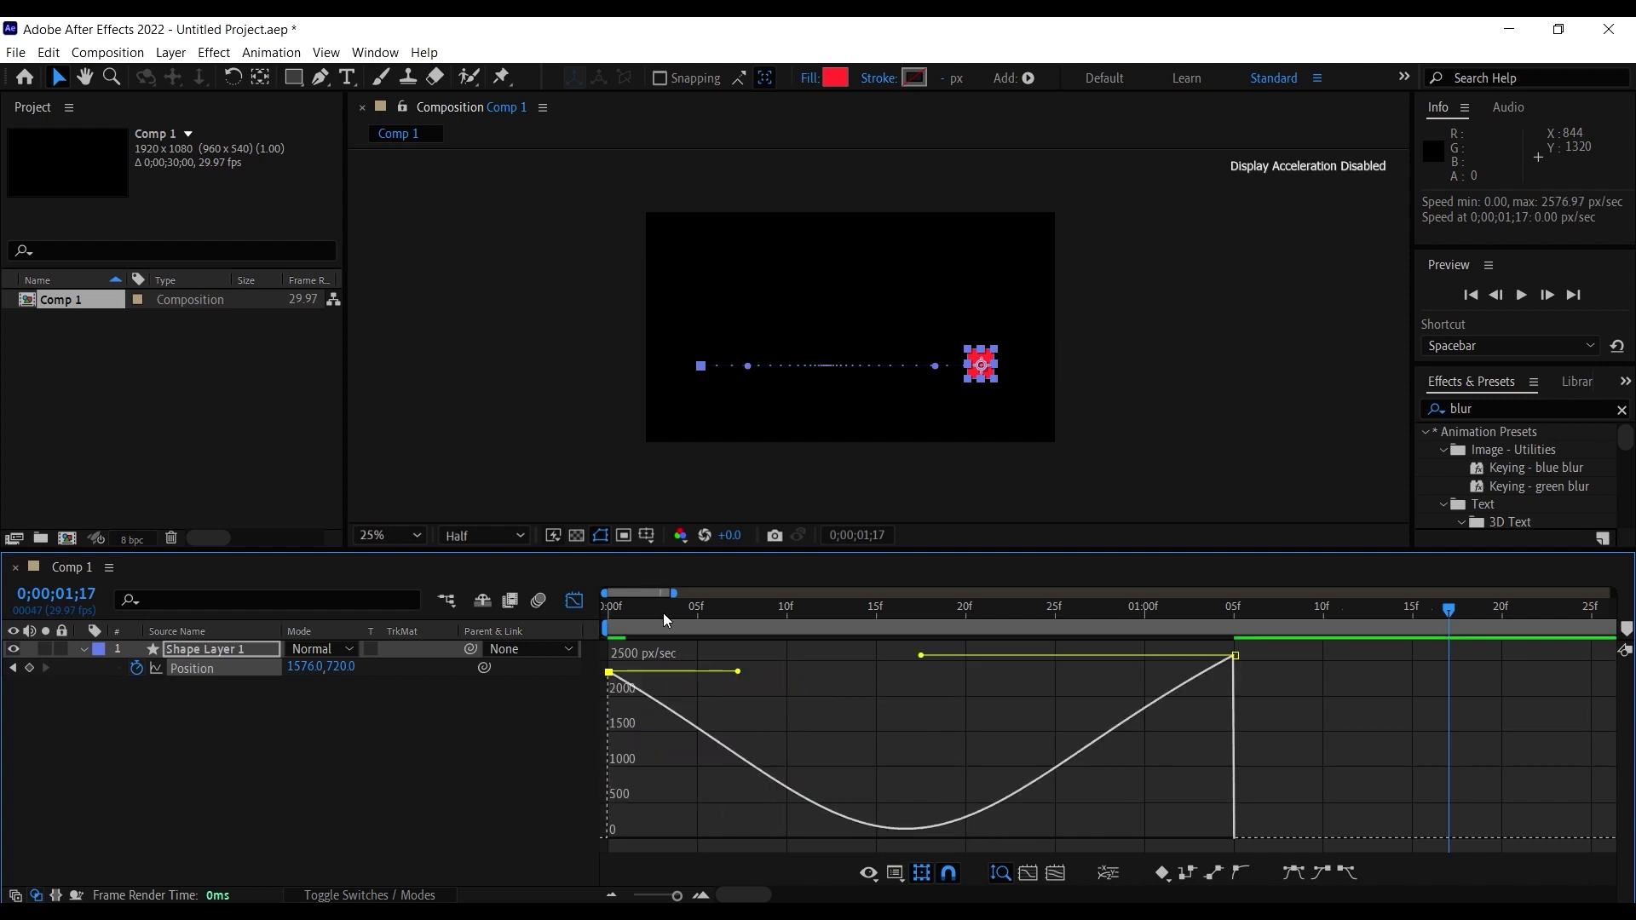
pyautogui.click(623, 619)
pyautogui.press('space')
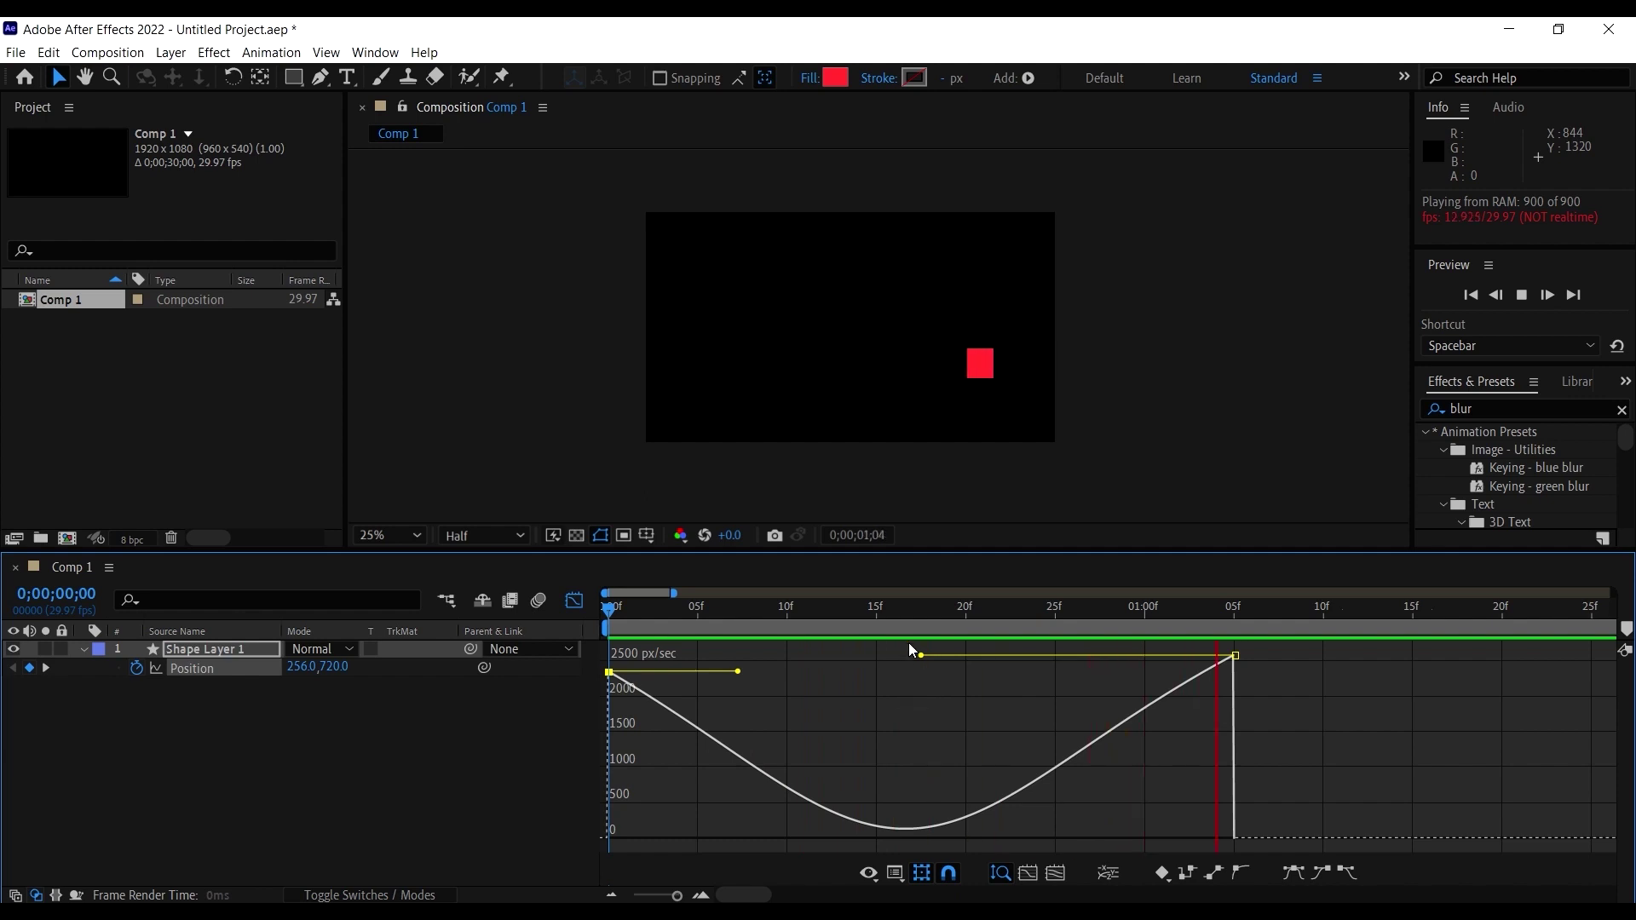
pyautogui.click(846, 605)
pyautogui.press('space')
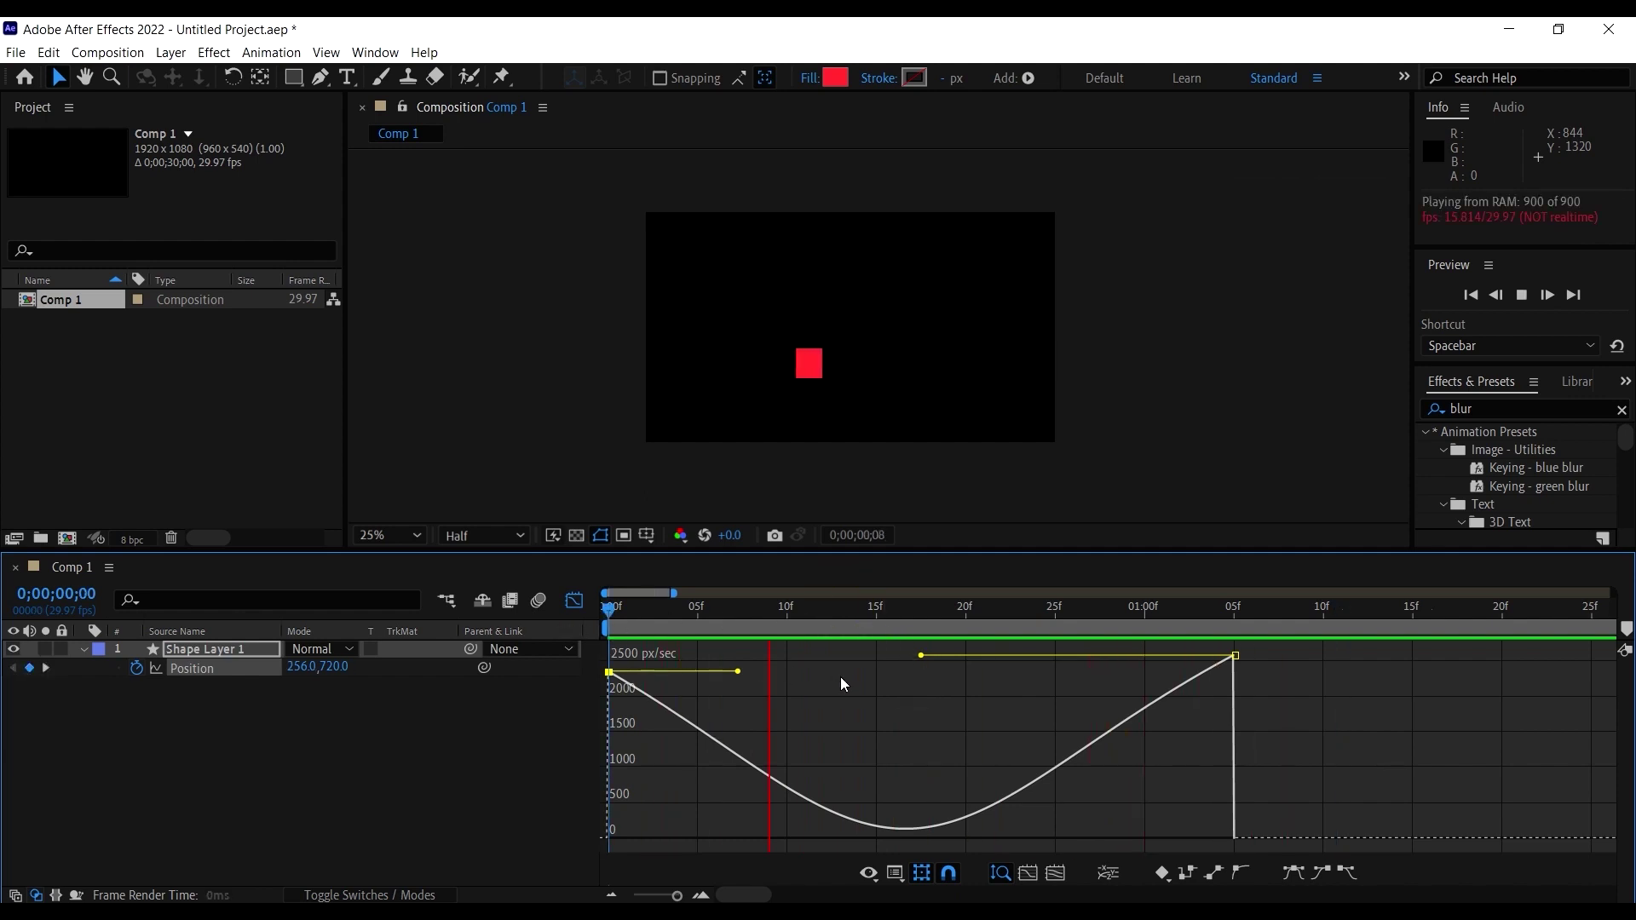
pyautogui.click(706, 612)
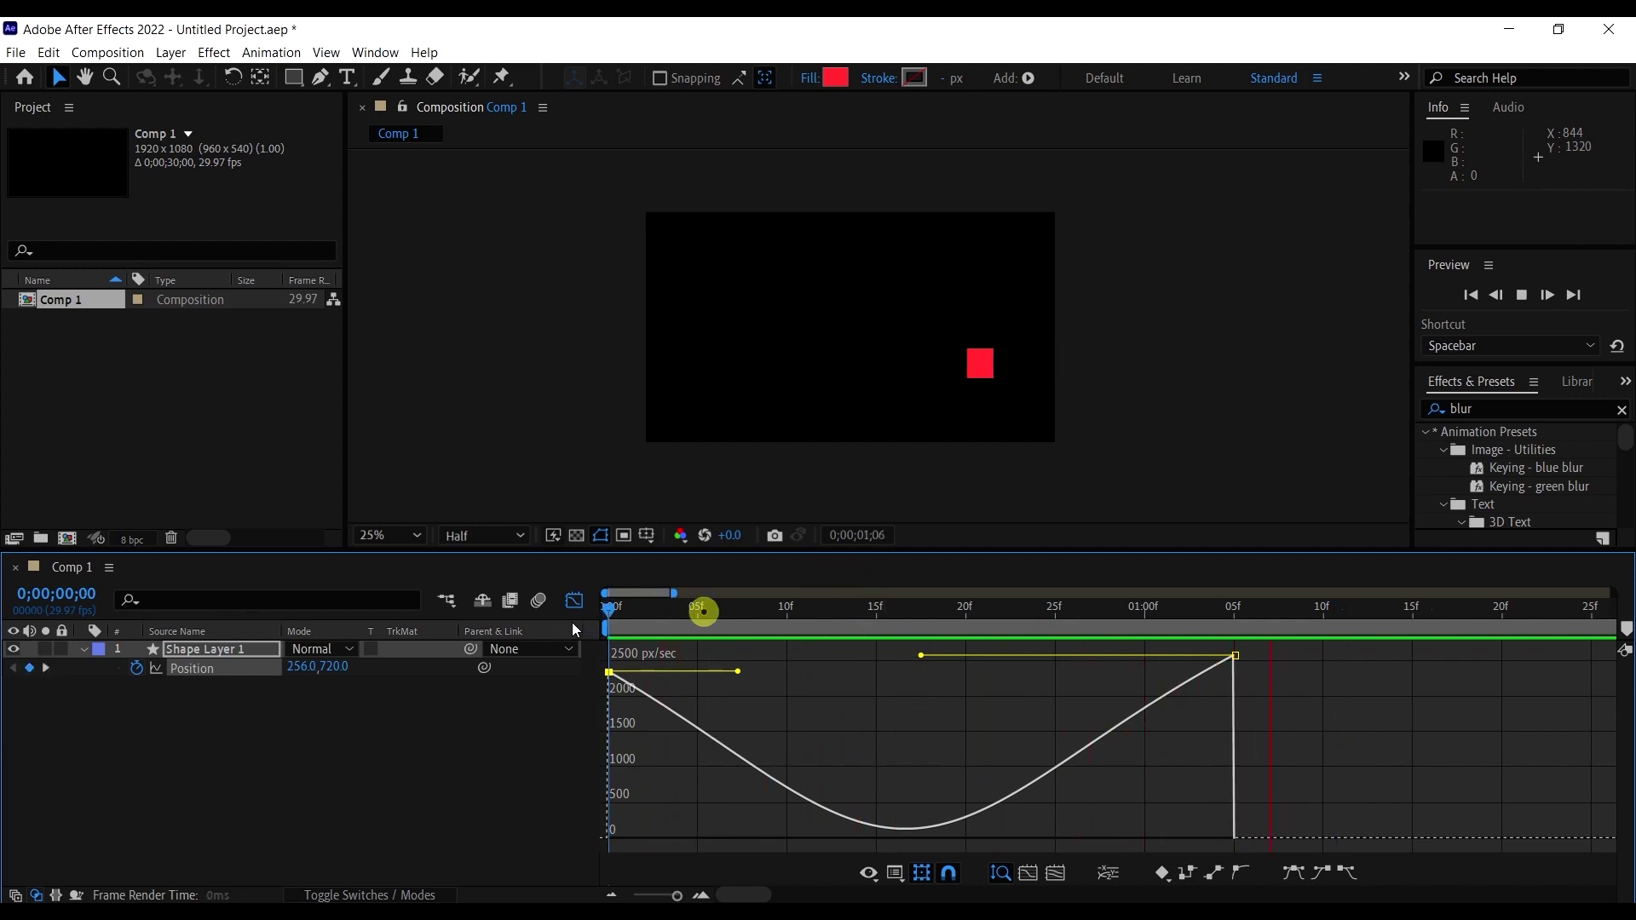
# Step: Preview the motion up to 0;00;01;14, then return the timeline to layer bars
pyautogui.press('space')
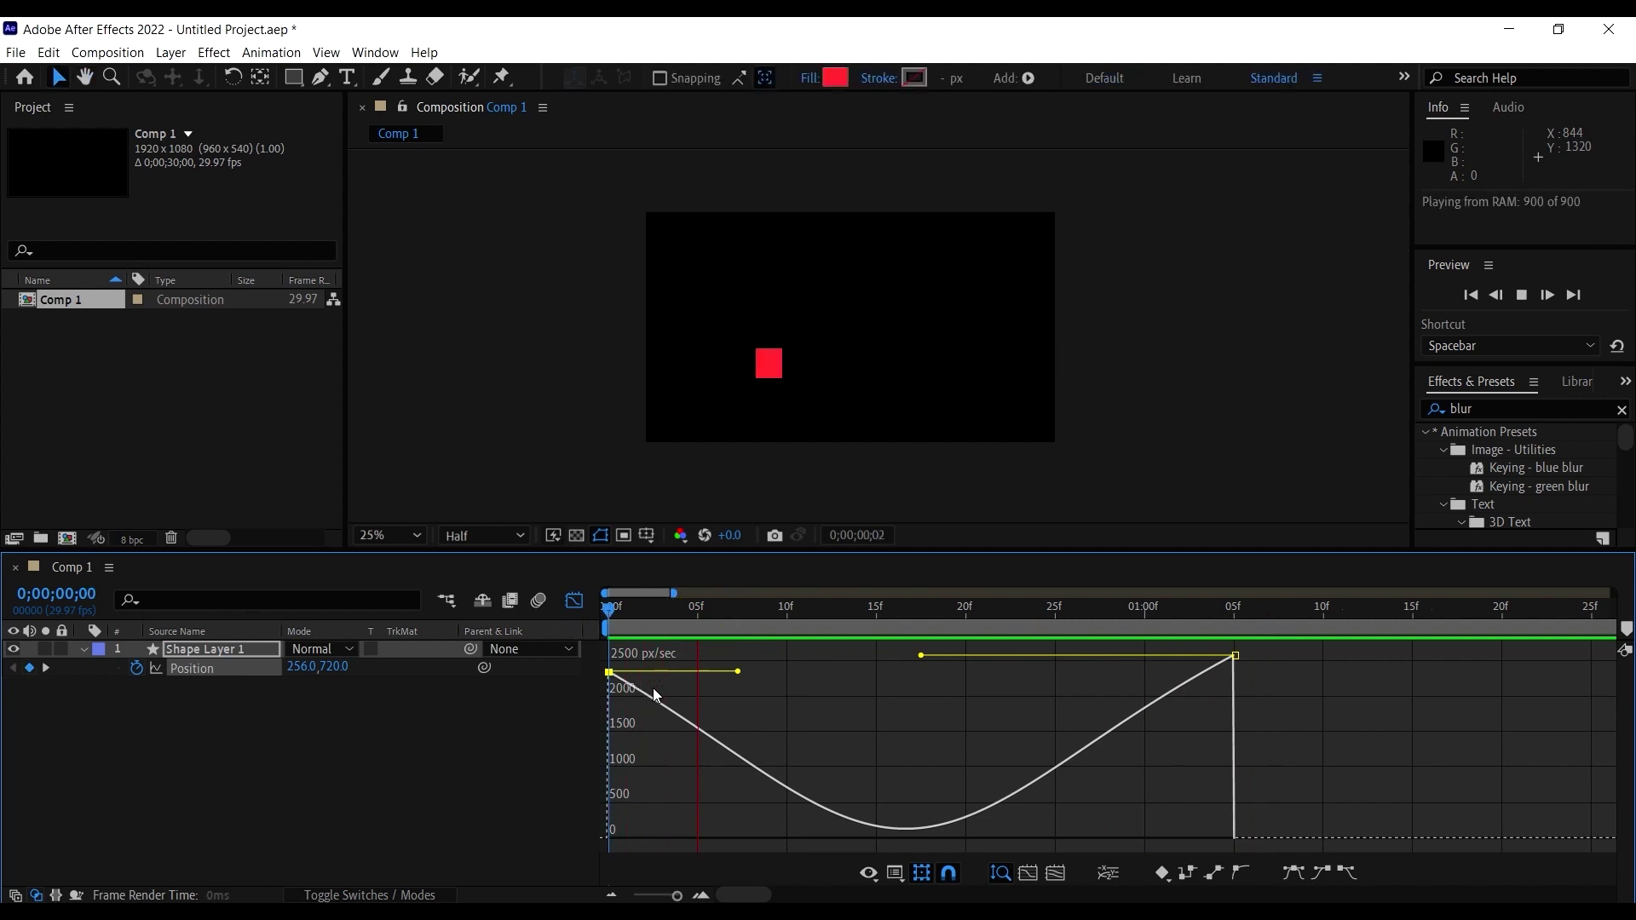
pyautogui.click(913, 817)
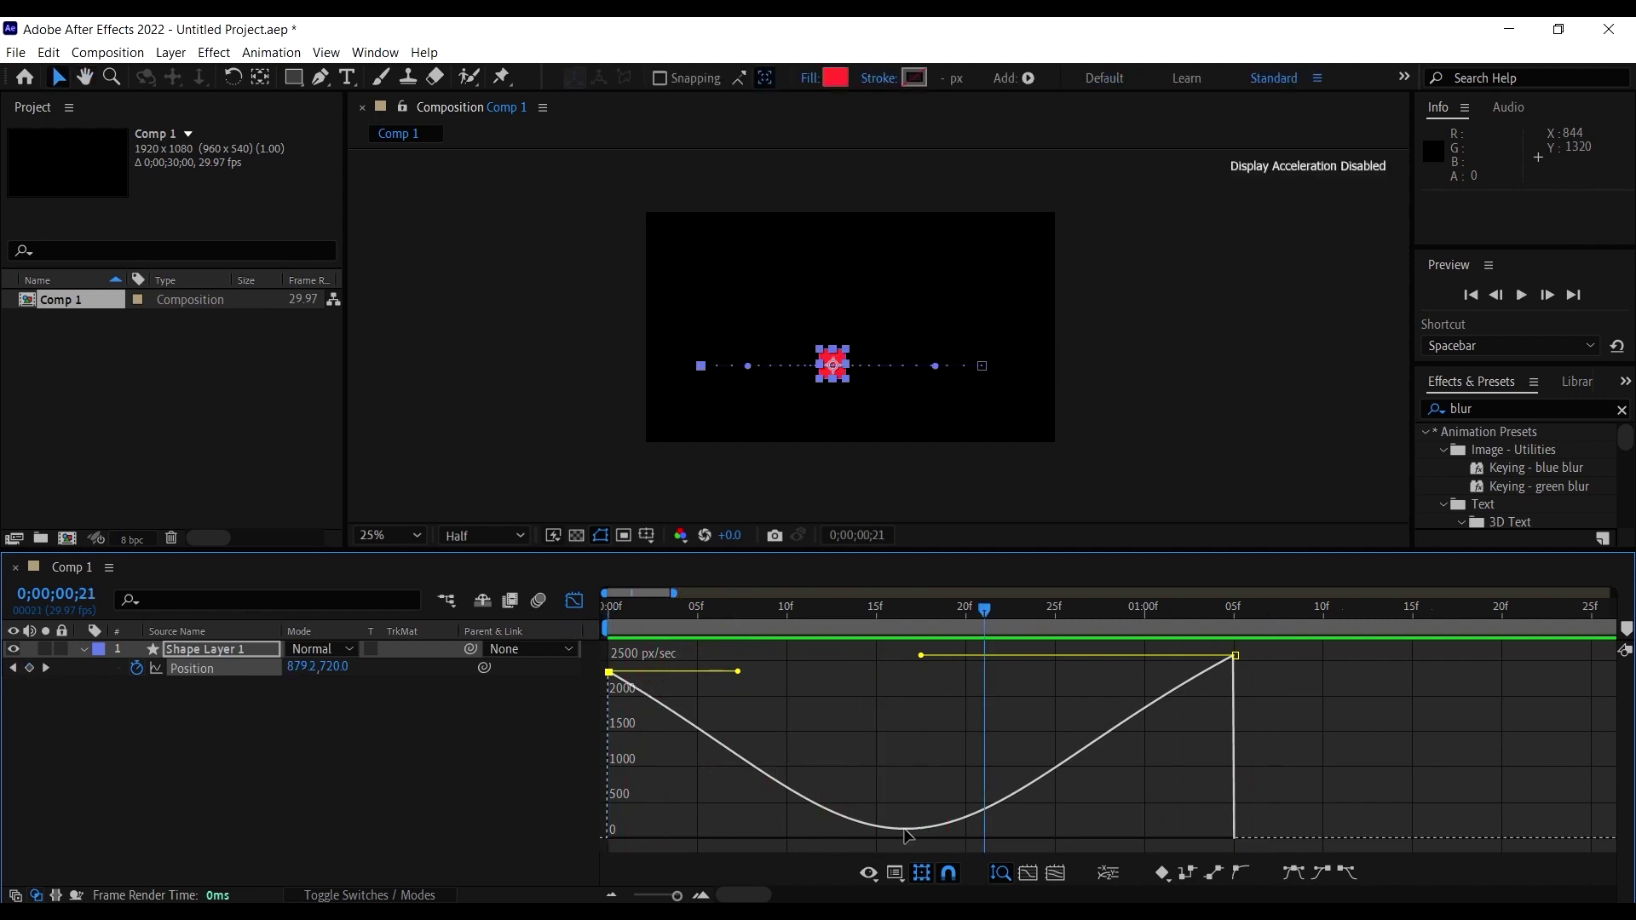
pyautogui.press('space')
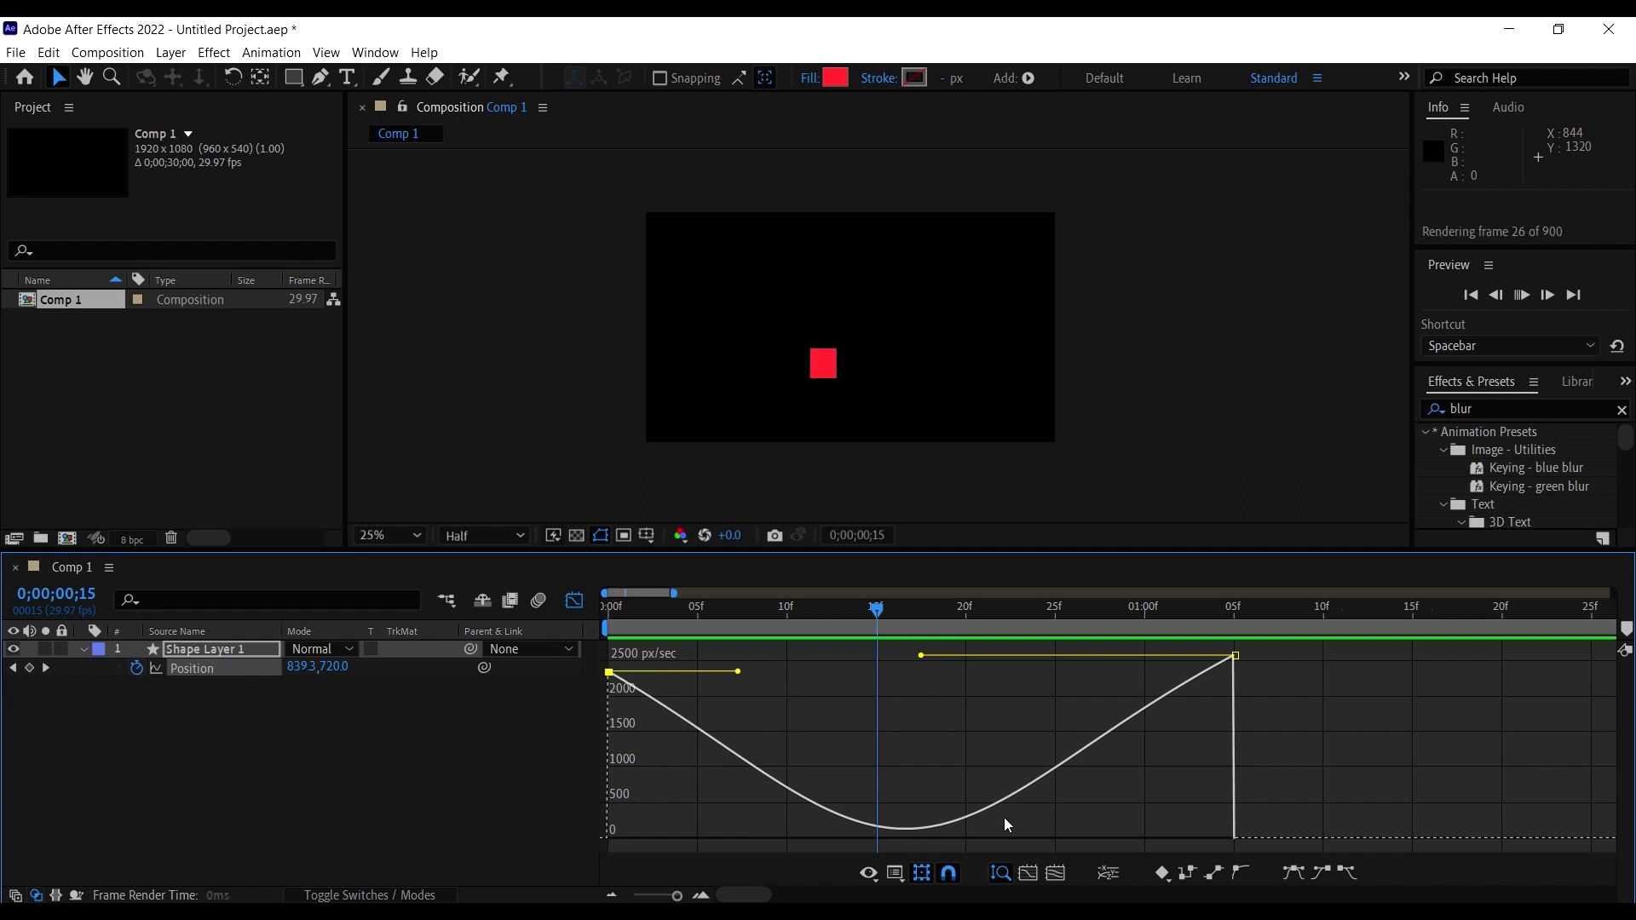
pyautogui.press('space')
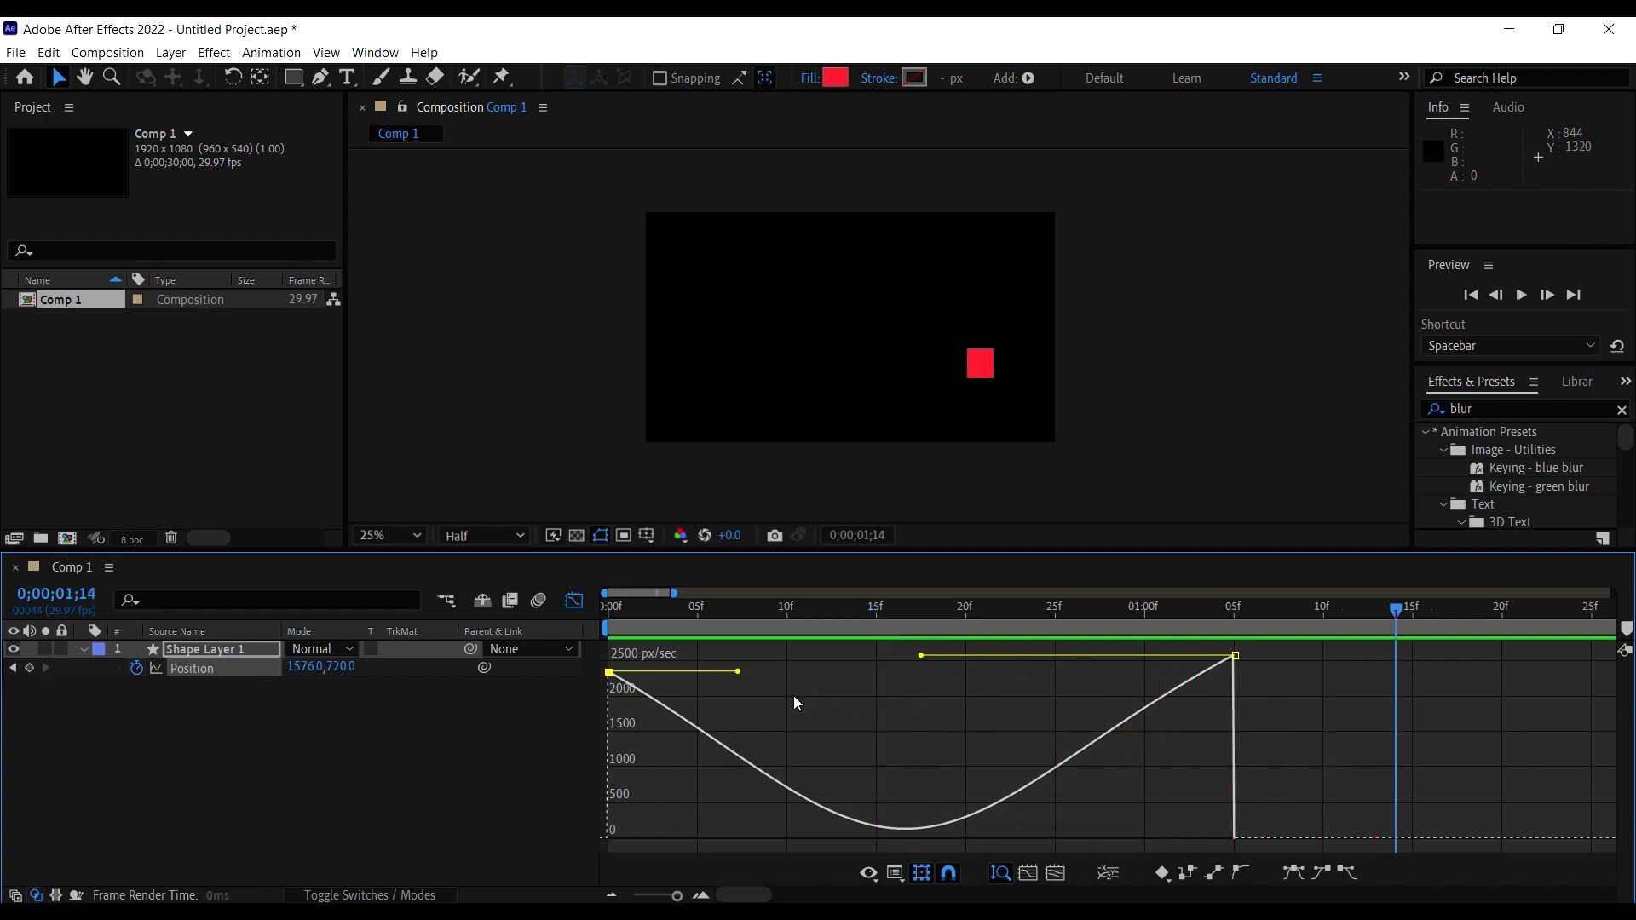
pyautogui.click(574, 601)
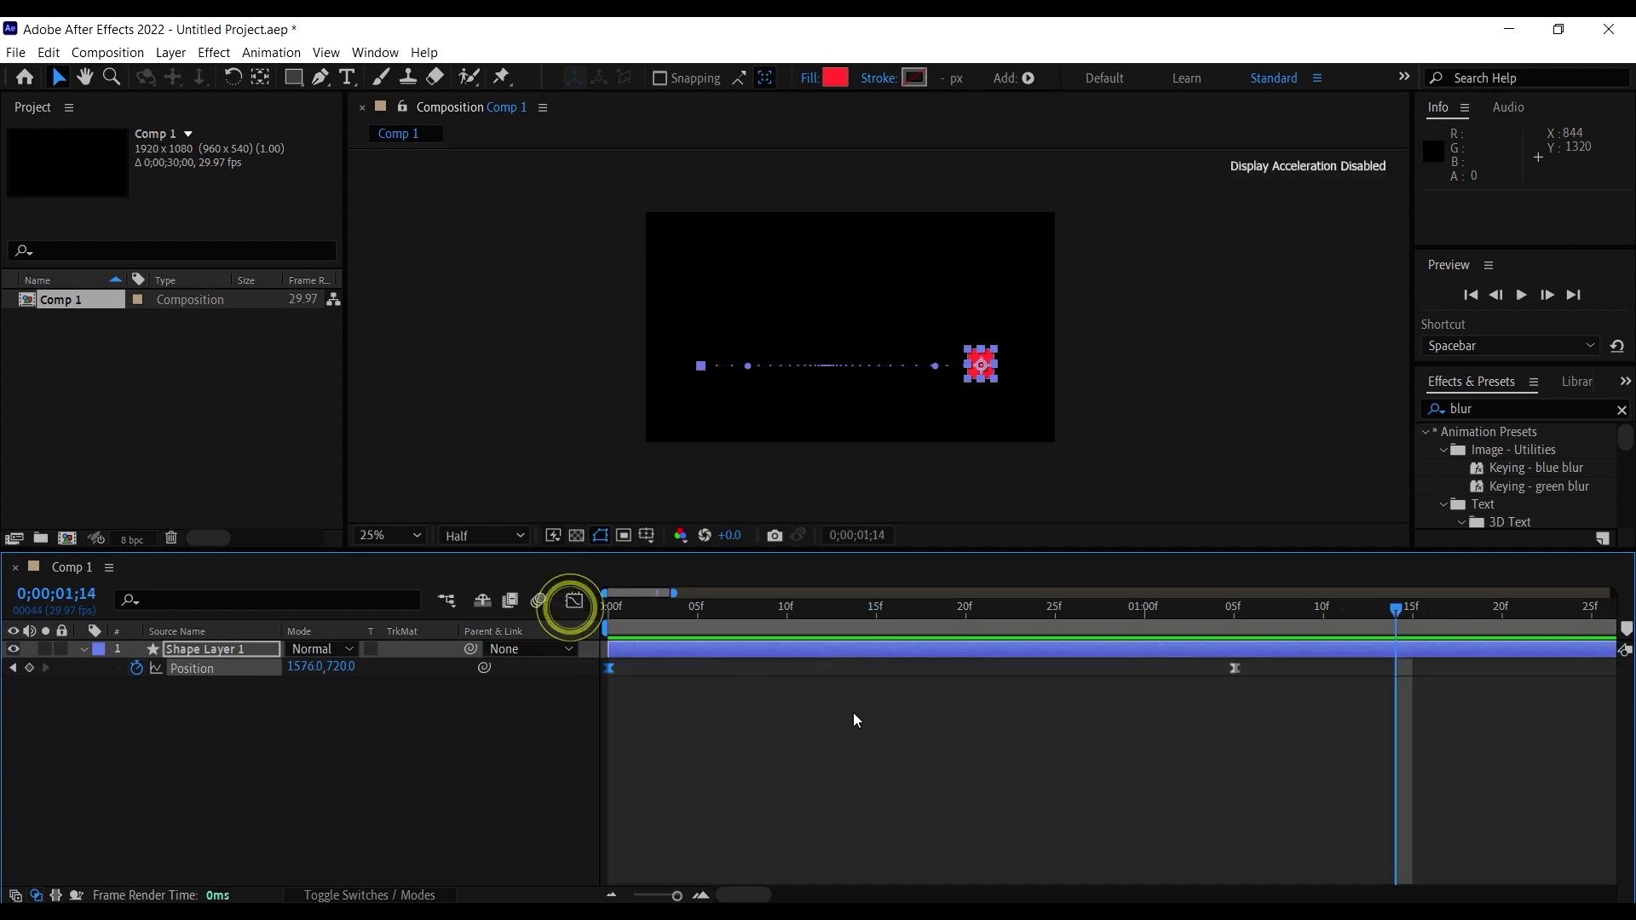
# Step: Apply Easy Ease to both Position keyframes and reopen the Graph Editor's speed view
pyautogui.click(1326, 756)
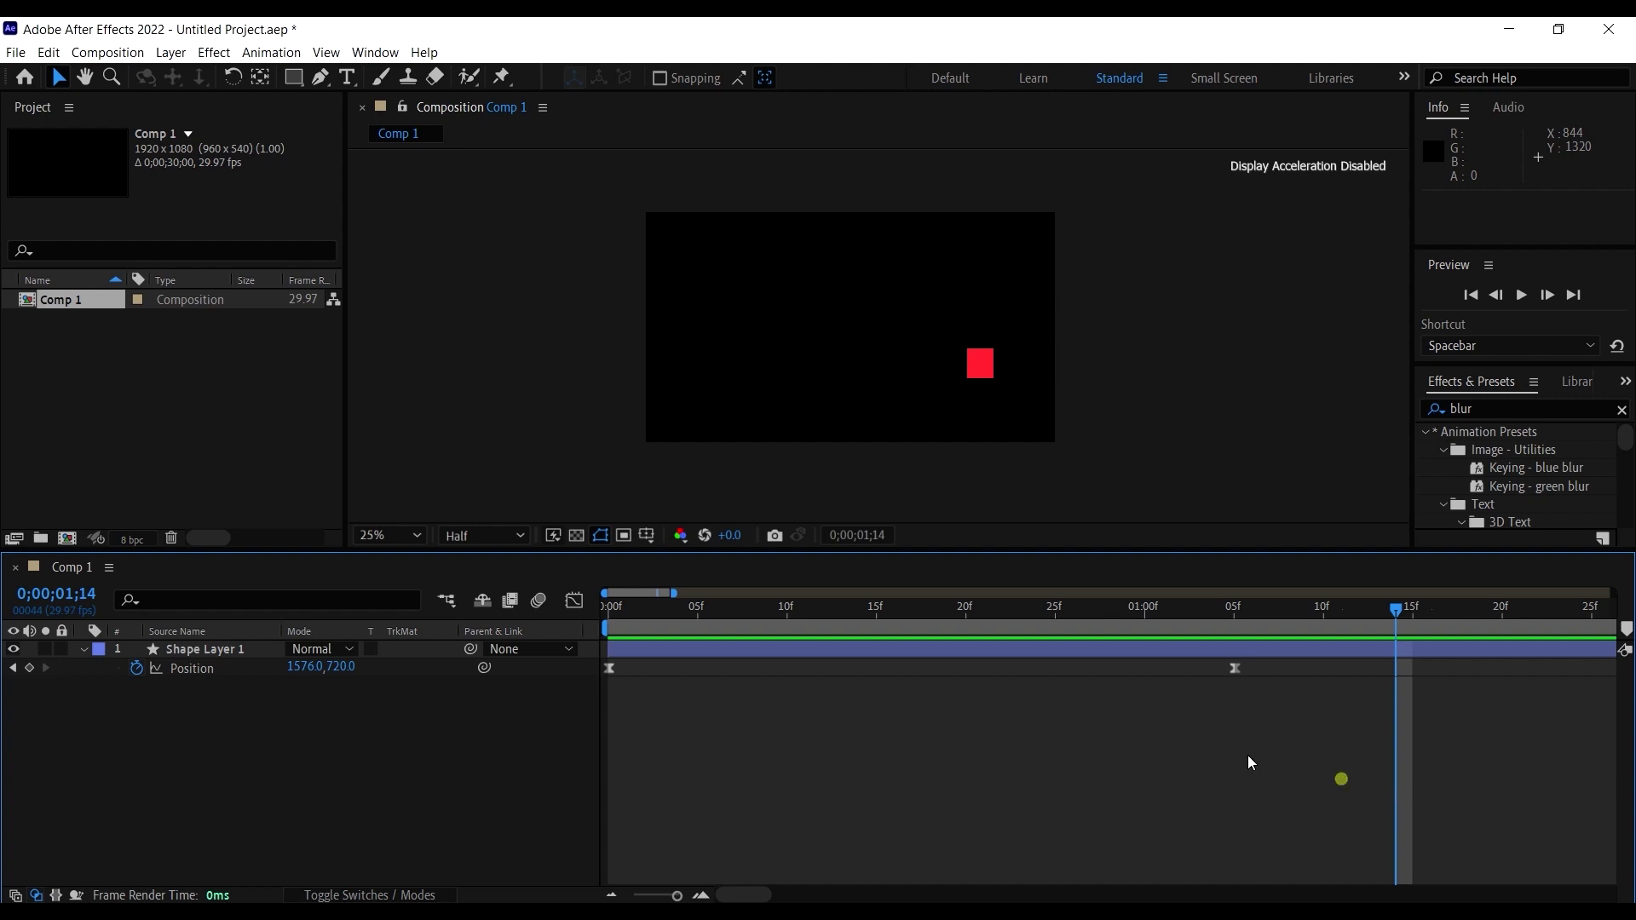
pyautogui.moveTo(1342, 779); pyautogui.dragTo(602, 660)
pyautogui.rightClick(612, 668)
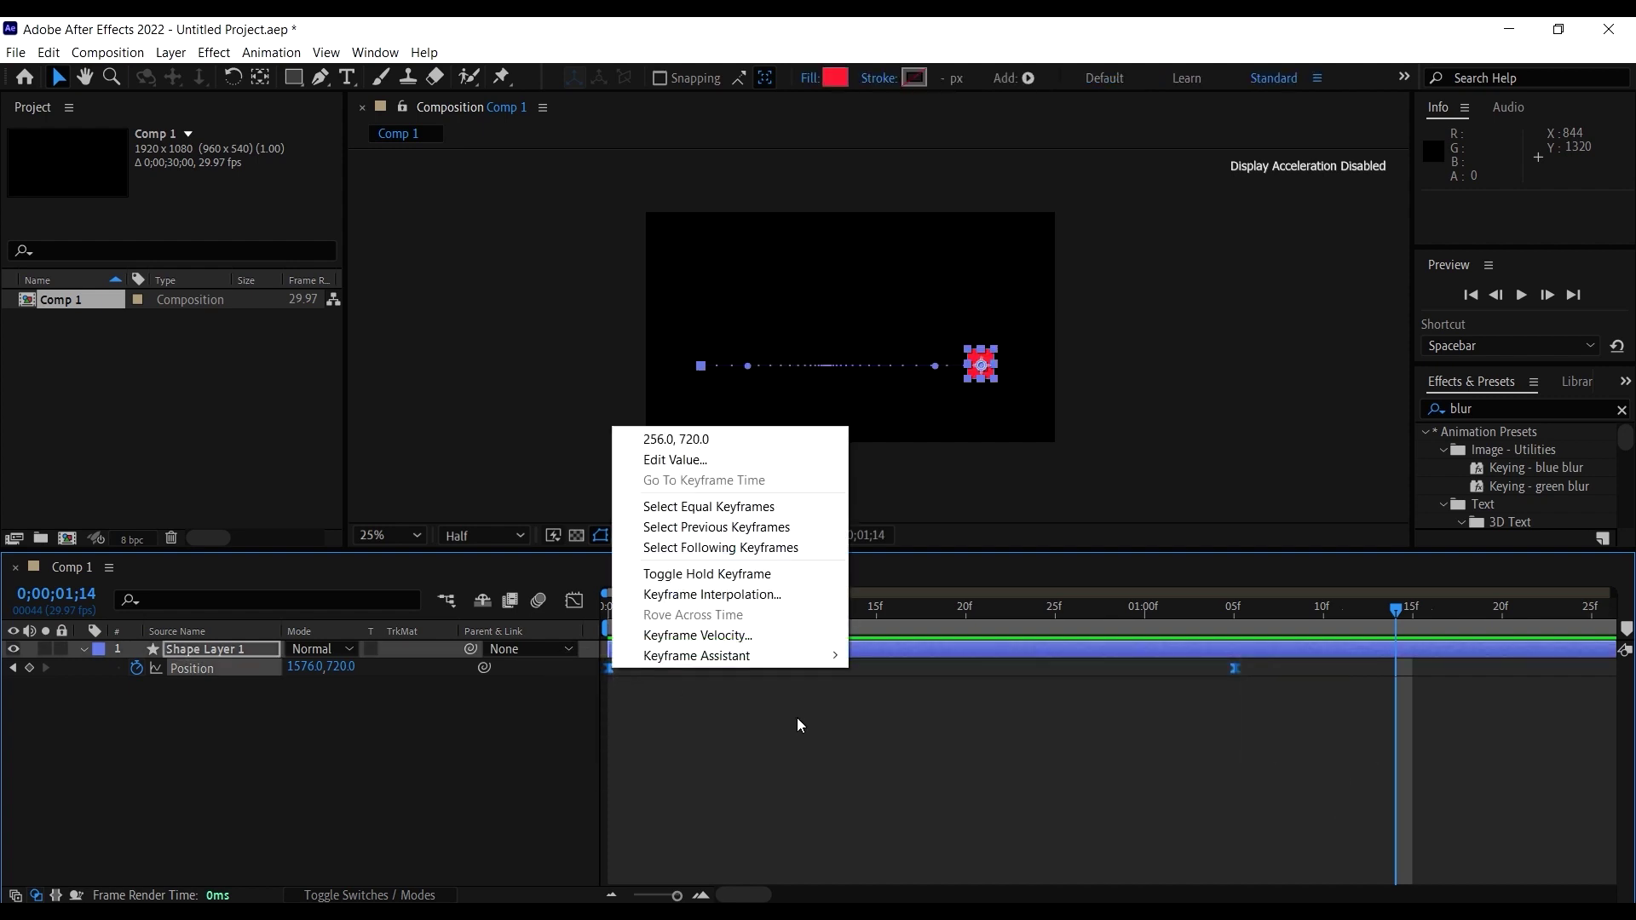
pyautogui.moveTo(814, 656)
pyautogui.click(973, 713)
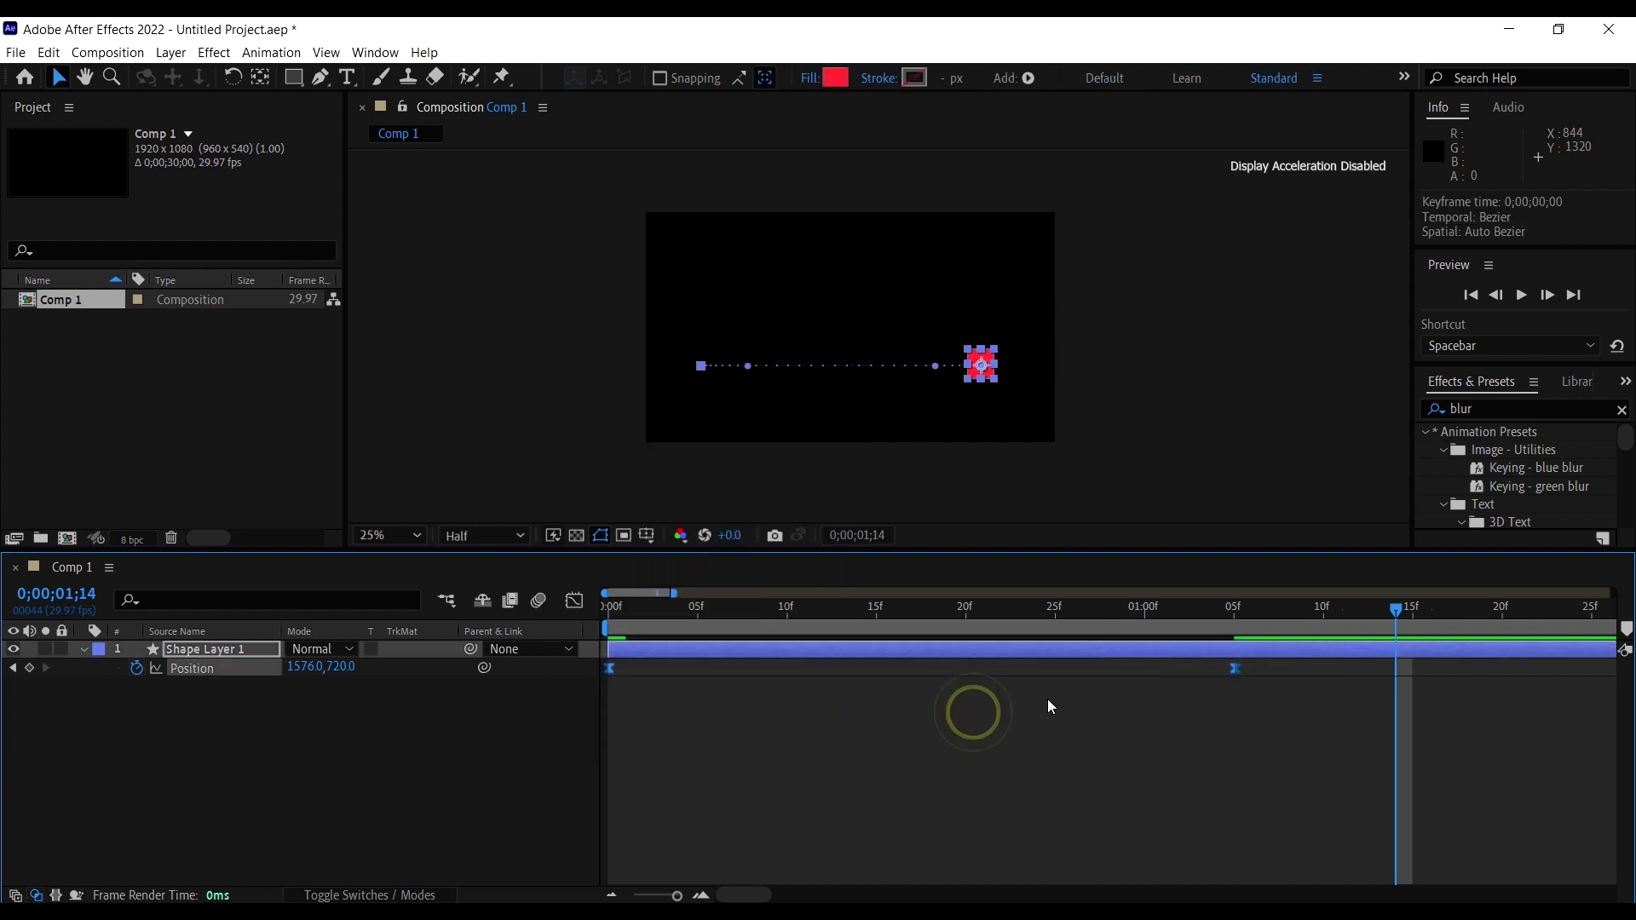
pyautogui.click(575, 601)
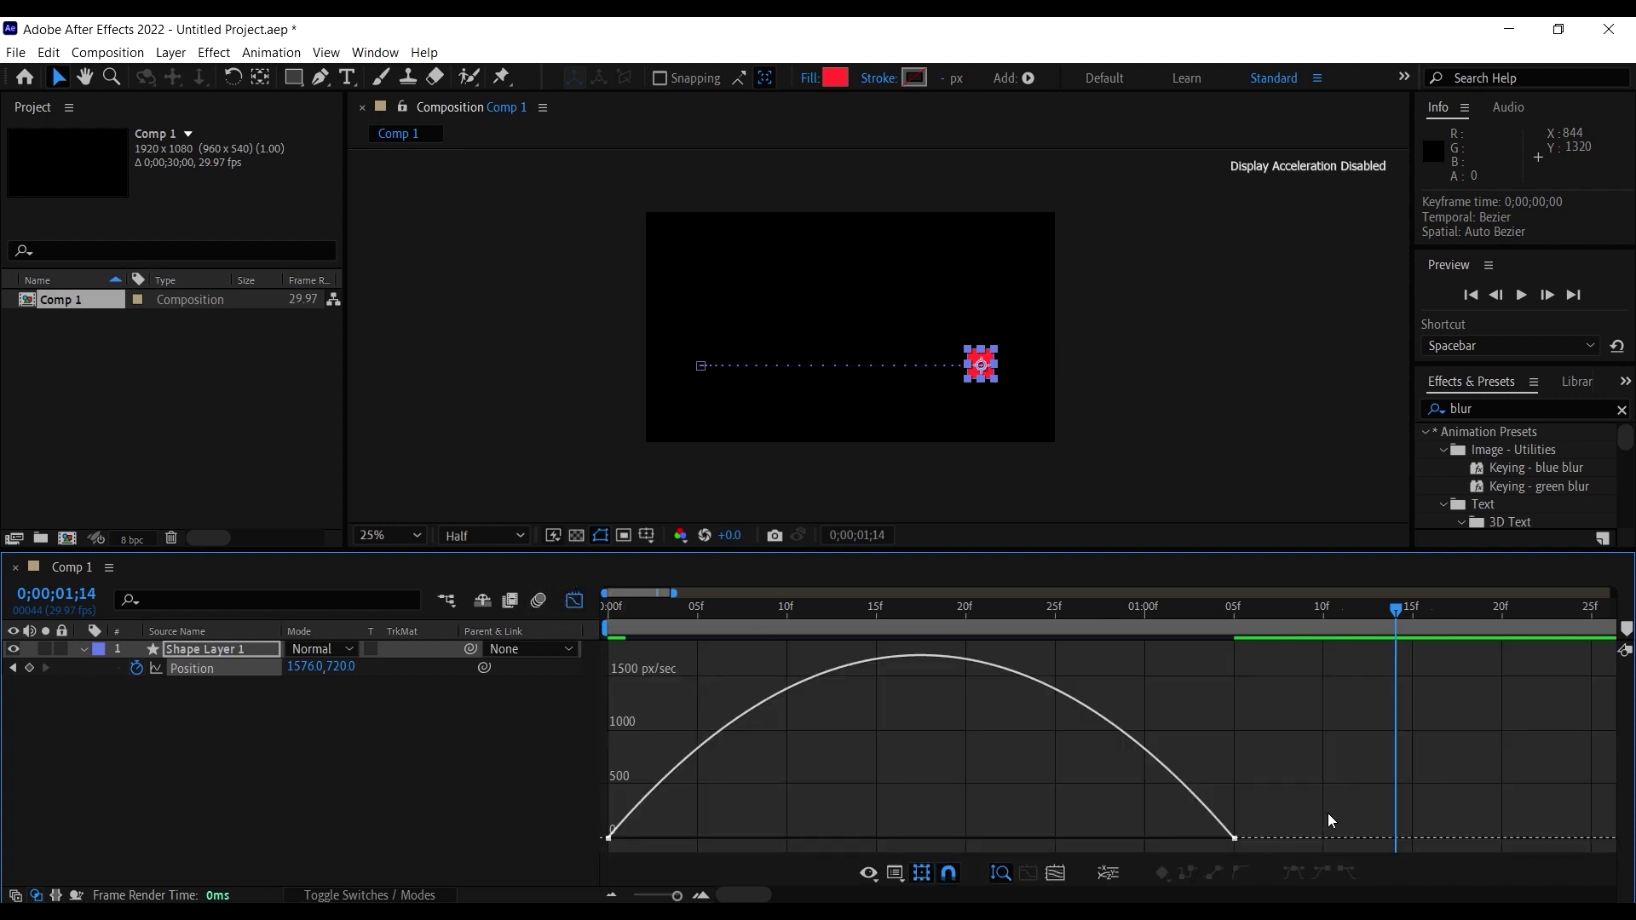
# Step: Add a mid-move Position keyframe with the Pen tool and raise it to about 2324 px/sec
pyautogui.moveTo(1250, 741); pyautogui.dragTo(954, 840)
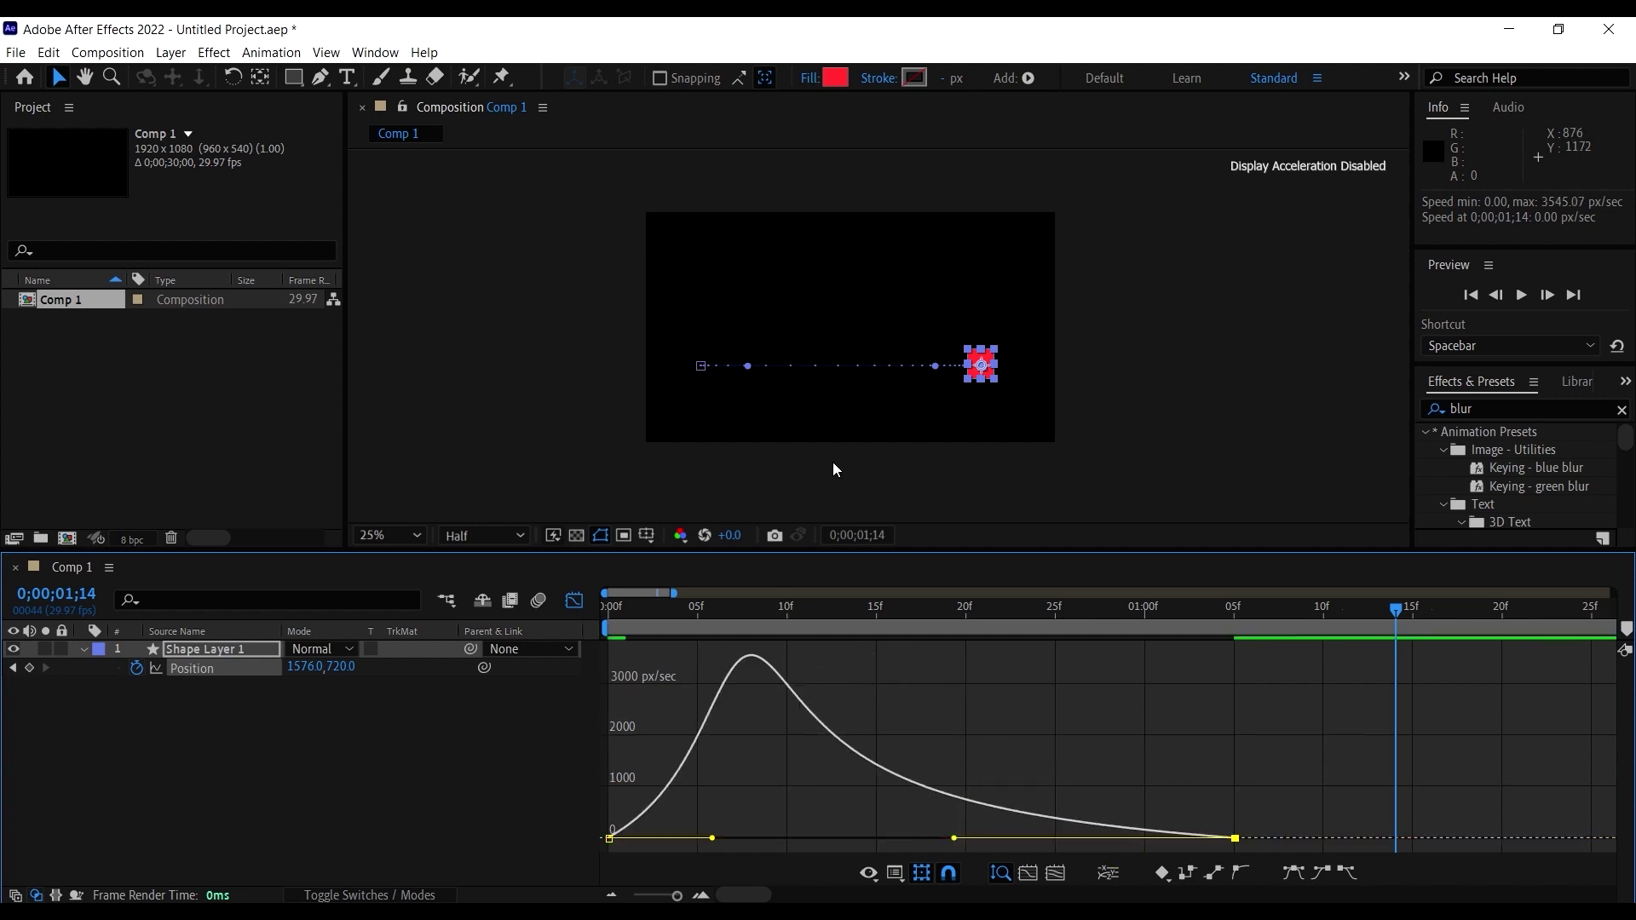
pyautogui.click(321, 78)
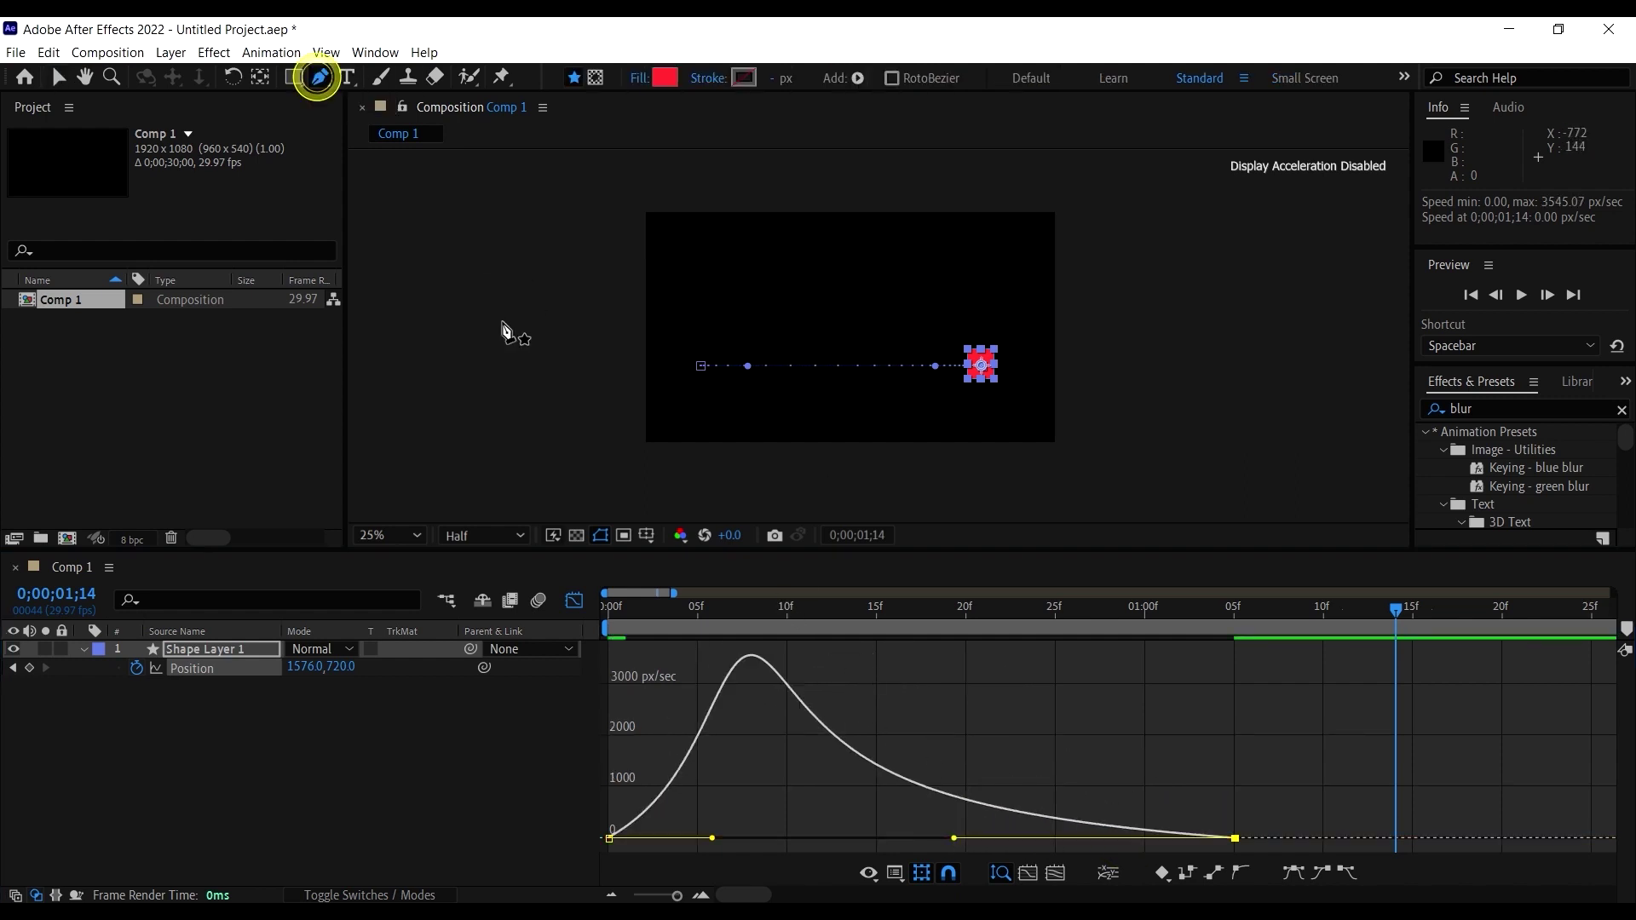
pyautogui.click(900, 777)
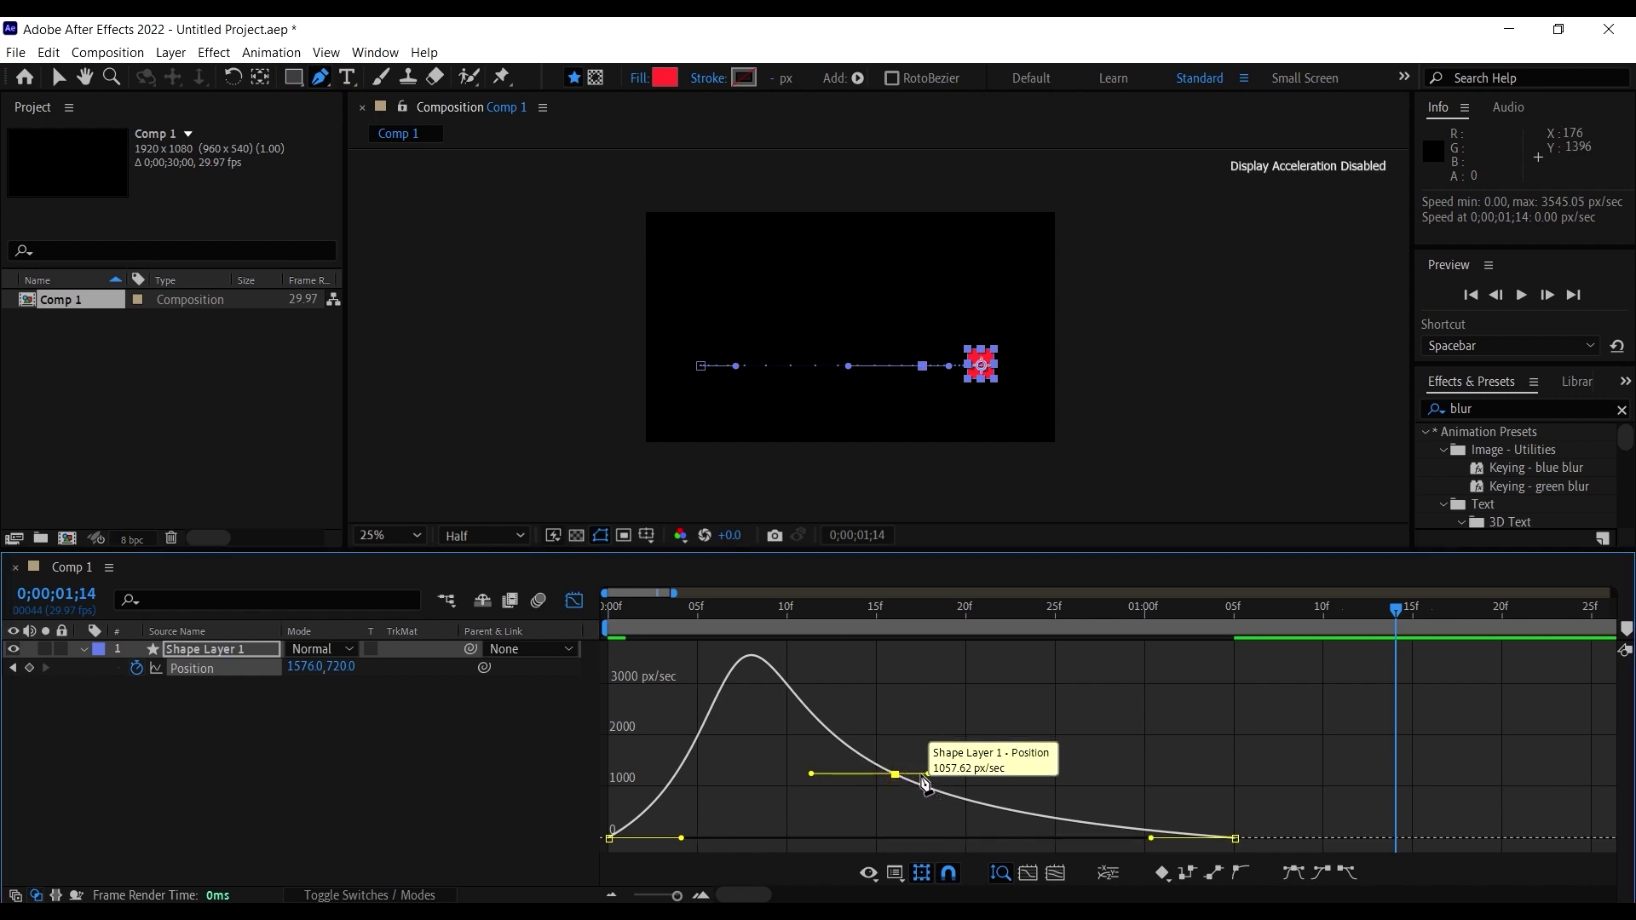
pyautogui.moveTo(925, 776); pyautogui.dragTo(793, 700)
pyautogui.click(814, 785)
# Step: Preview the slide and split the middle keyframe's speed into a sharp drop
pyautogui.click(727, 607)
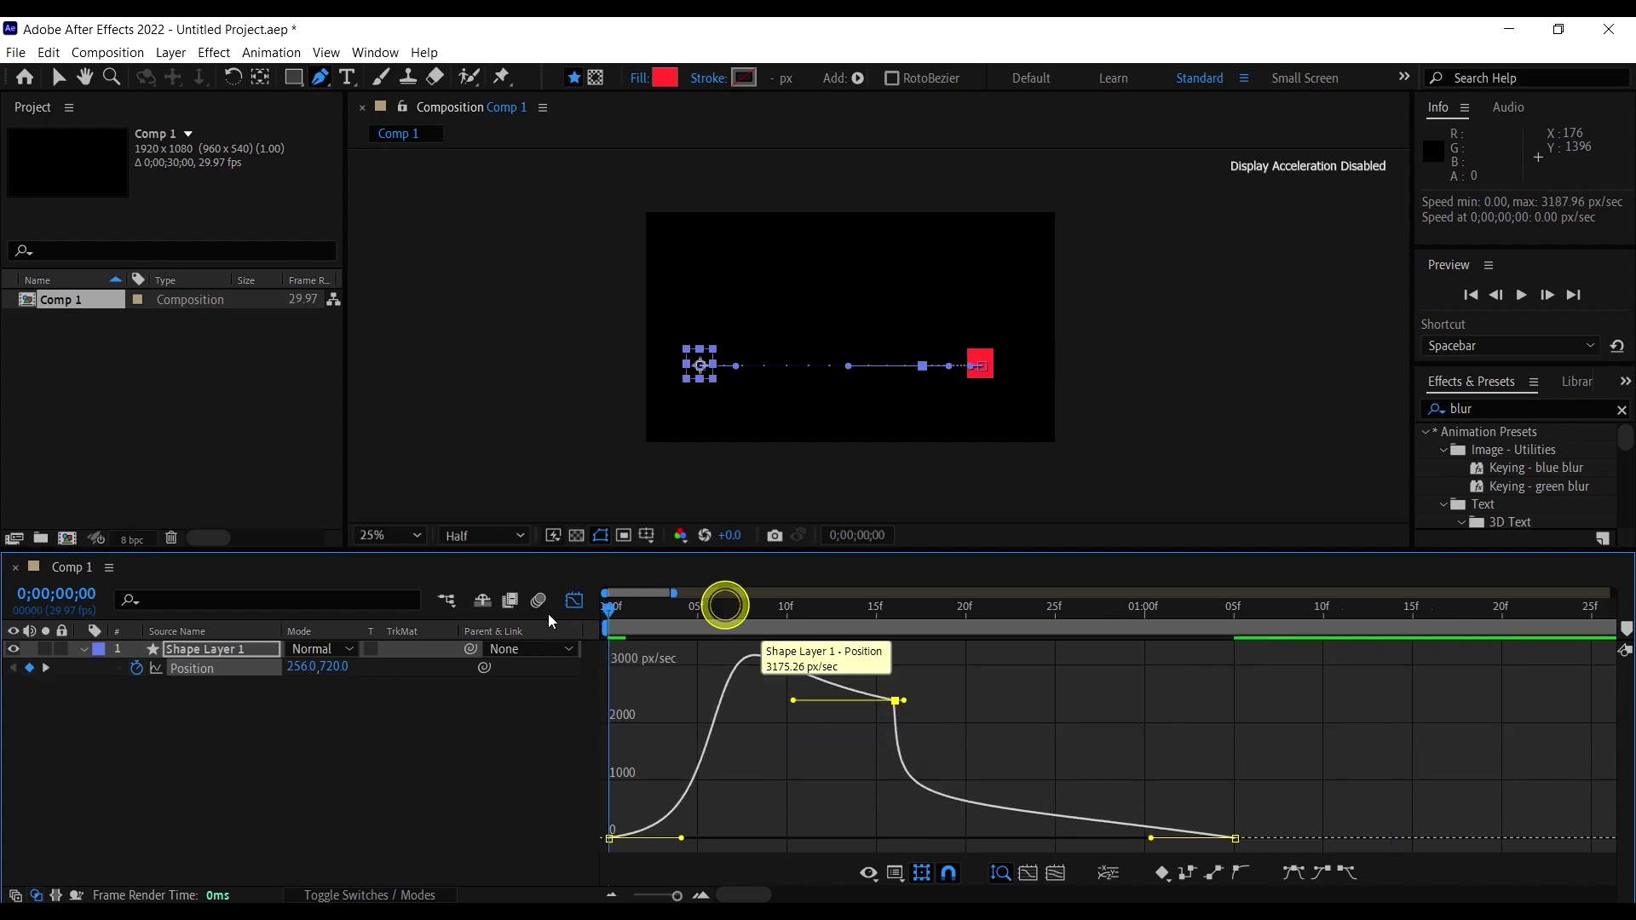
pyautogui.press('space')
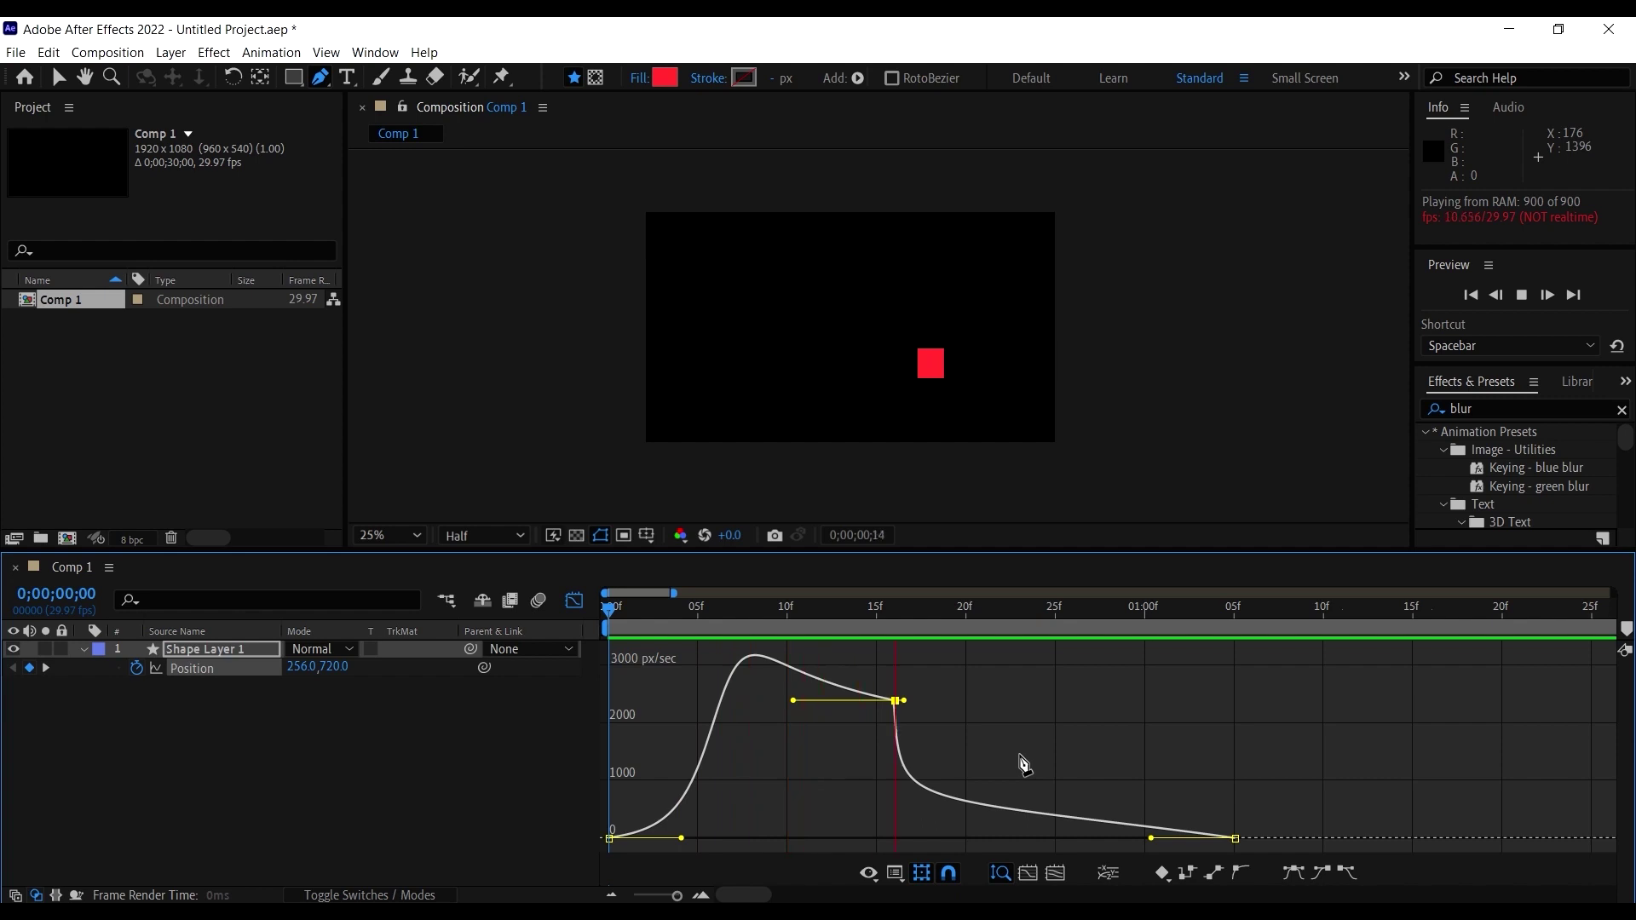
pyautogui.press('space')
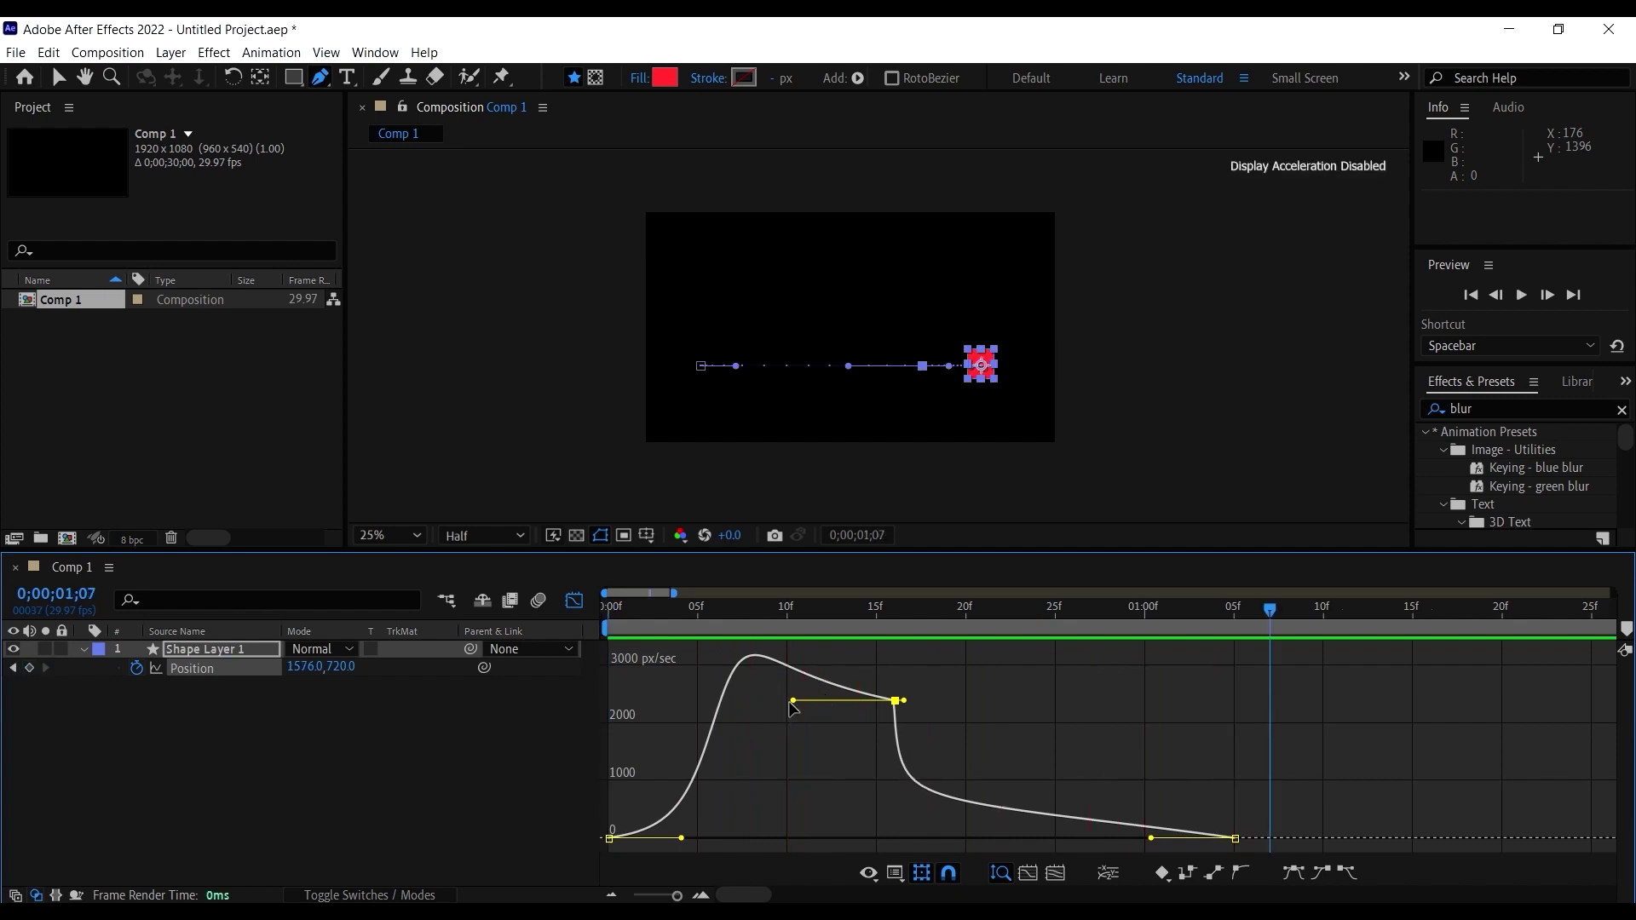
pyautogui.moveTo(793, 704); pyautogui.dragTo(929, 786)
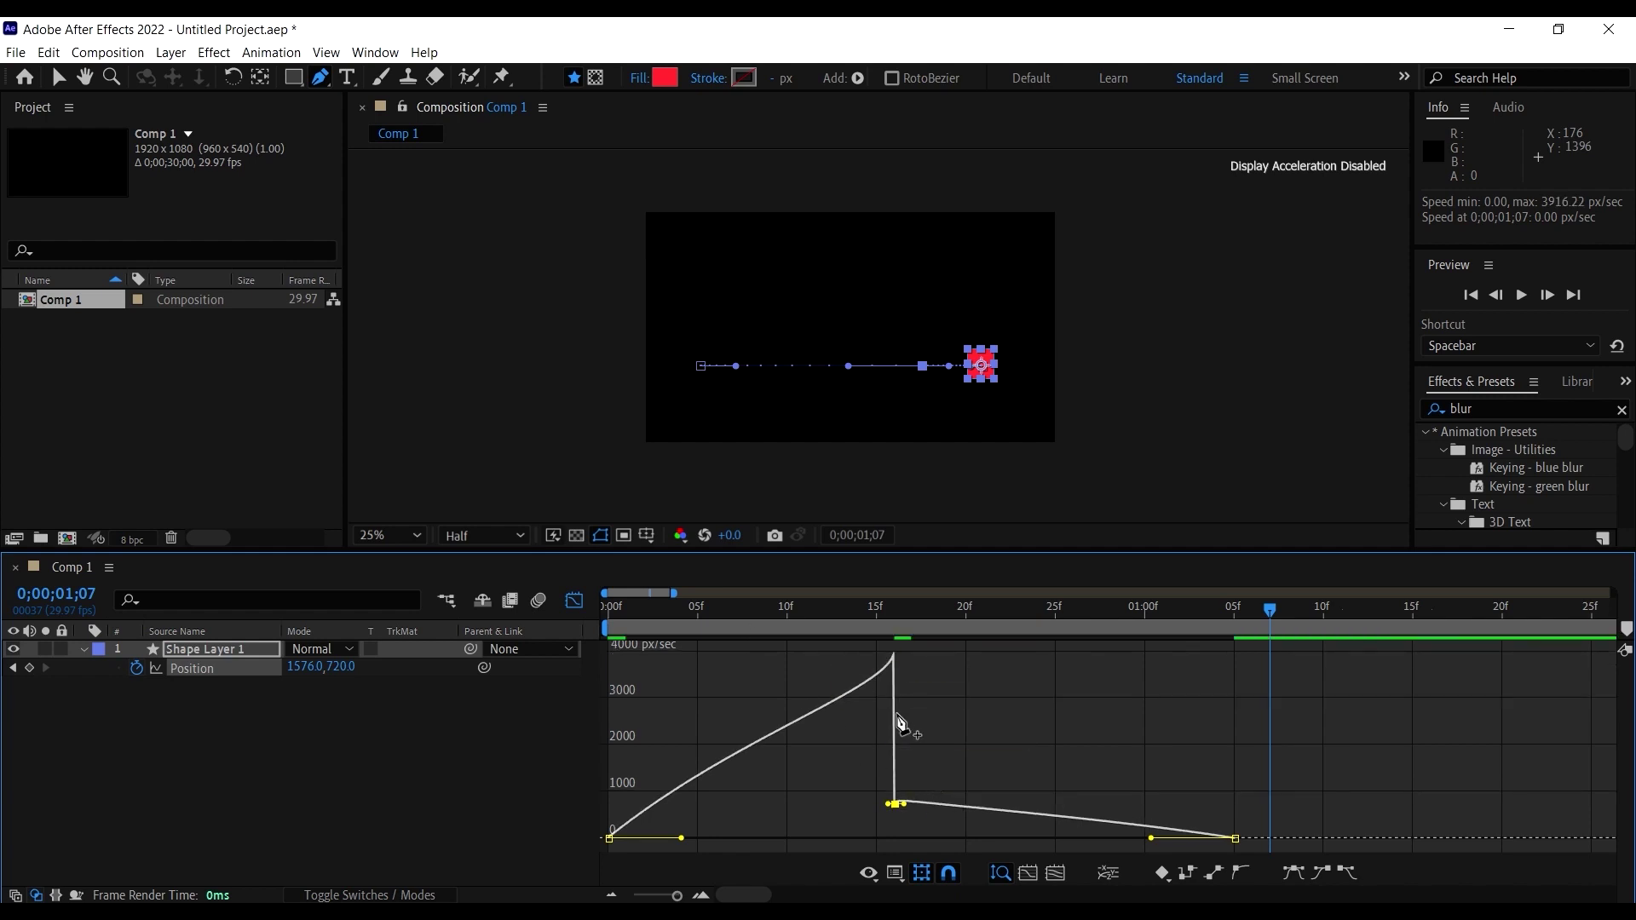
pyautogui.moveTo(725, 621); pyautogui.dragTo(544, 615)
pyautogui.press('space')
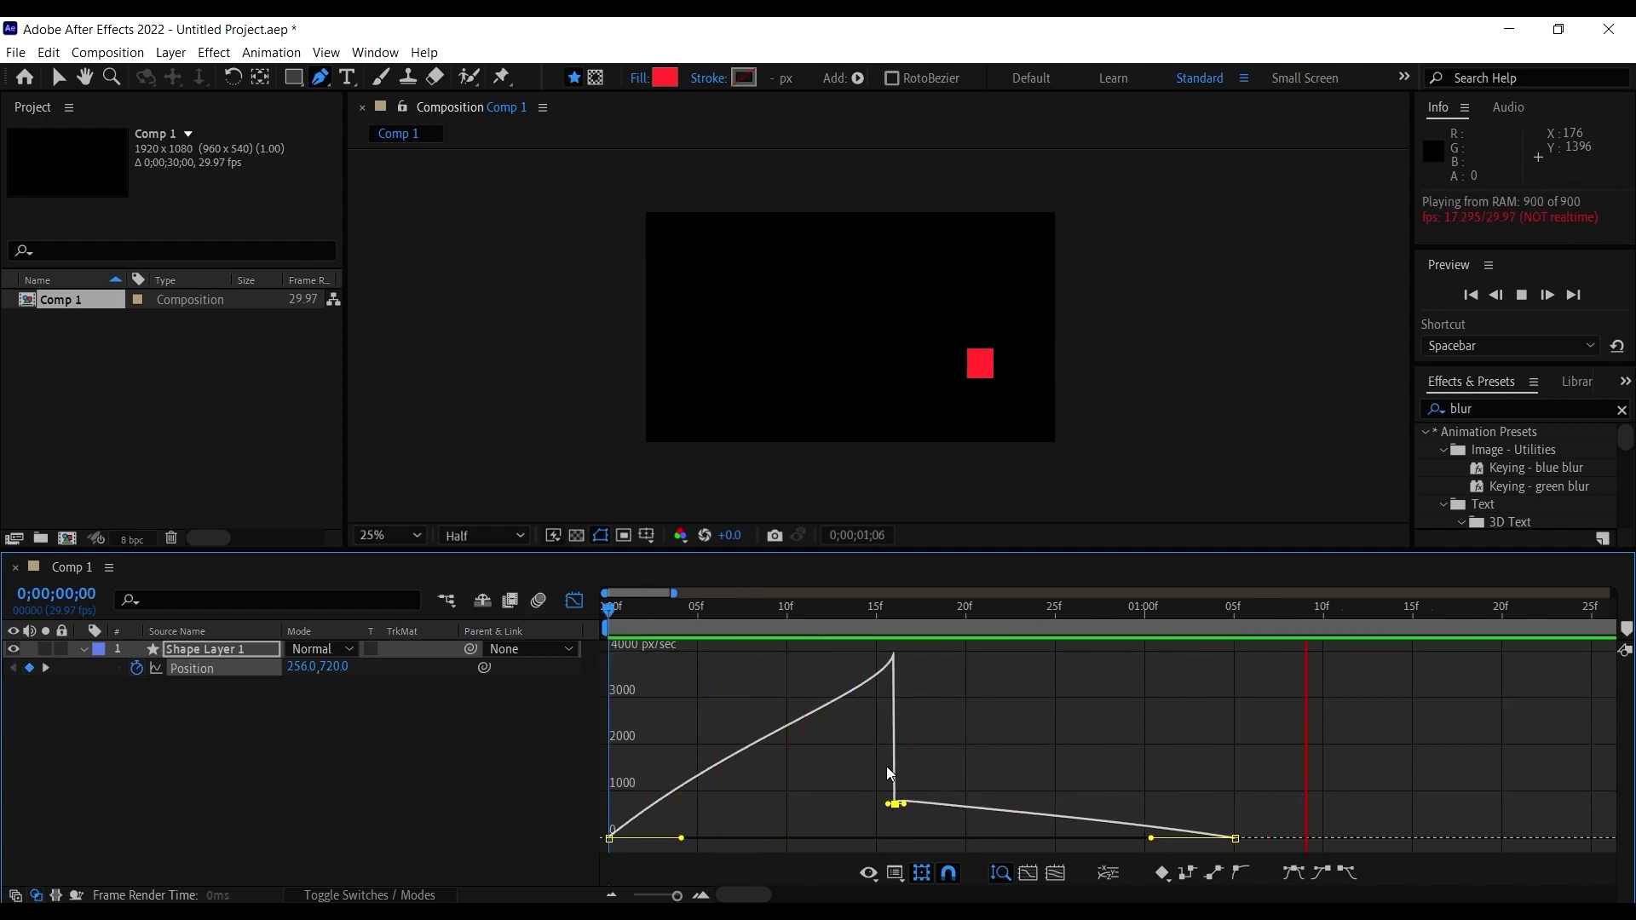
# Step: Raise the speed just after the middle keyframe and lengthen the first keyframe's influence to 66.28%
pyautogui.moveTo(895, 804); pyautogui.dragTo(893, 750)
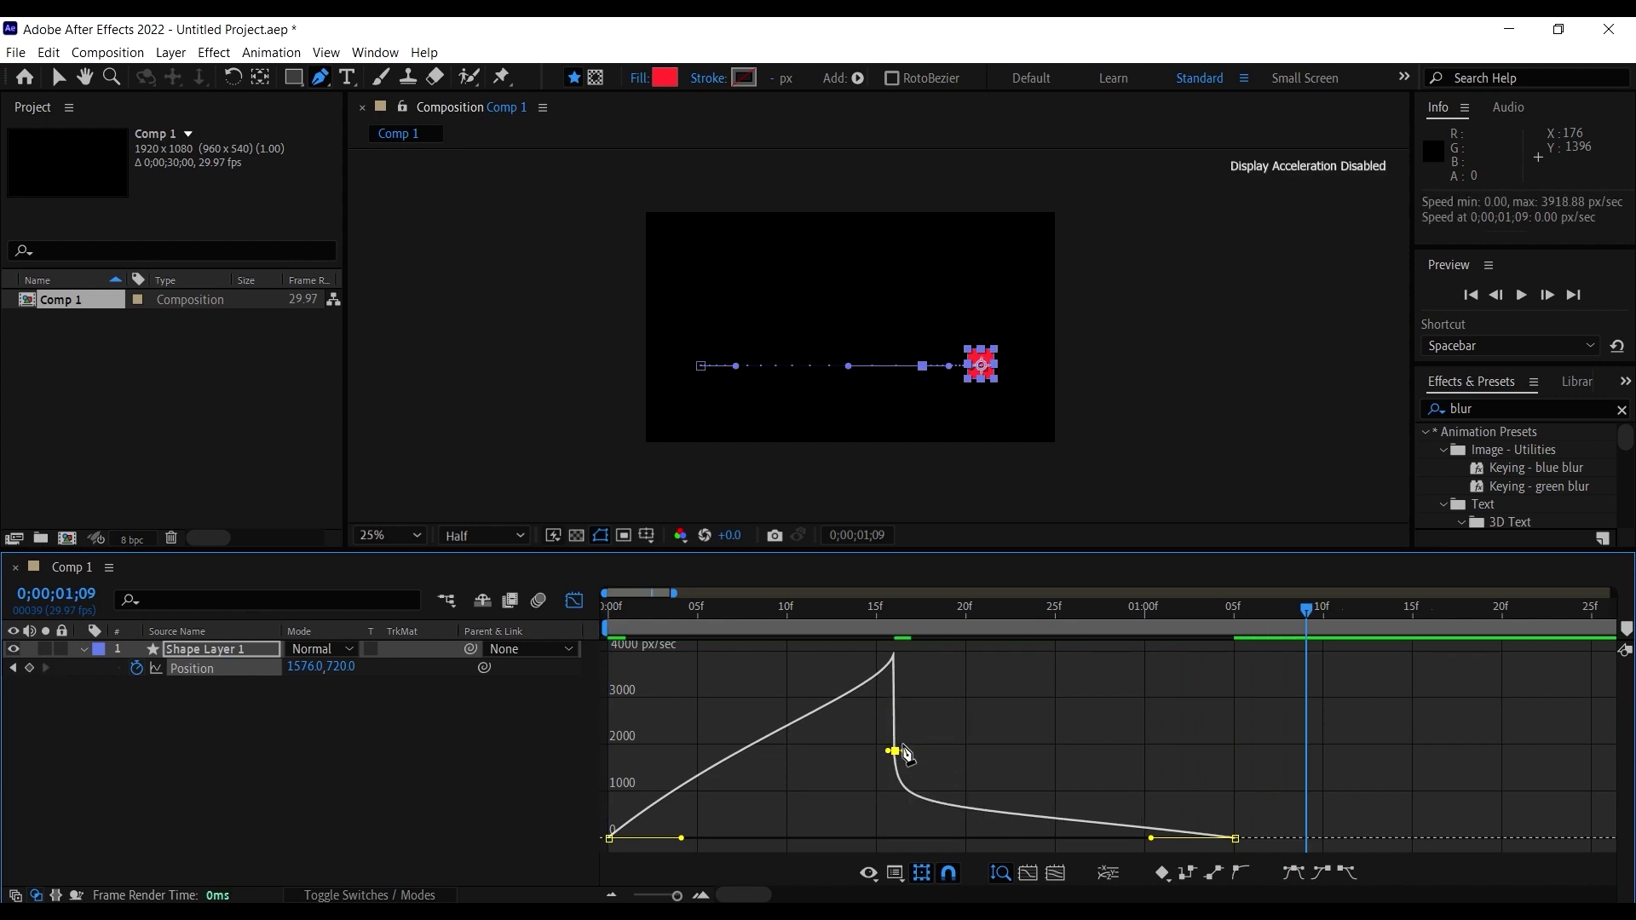
pyautogui.click(818, 628)
pyautogui.press('space')
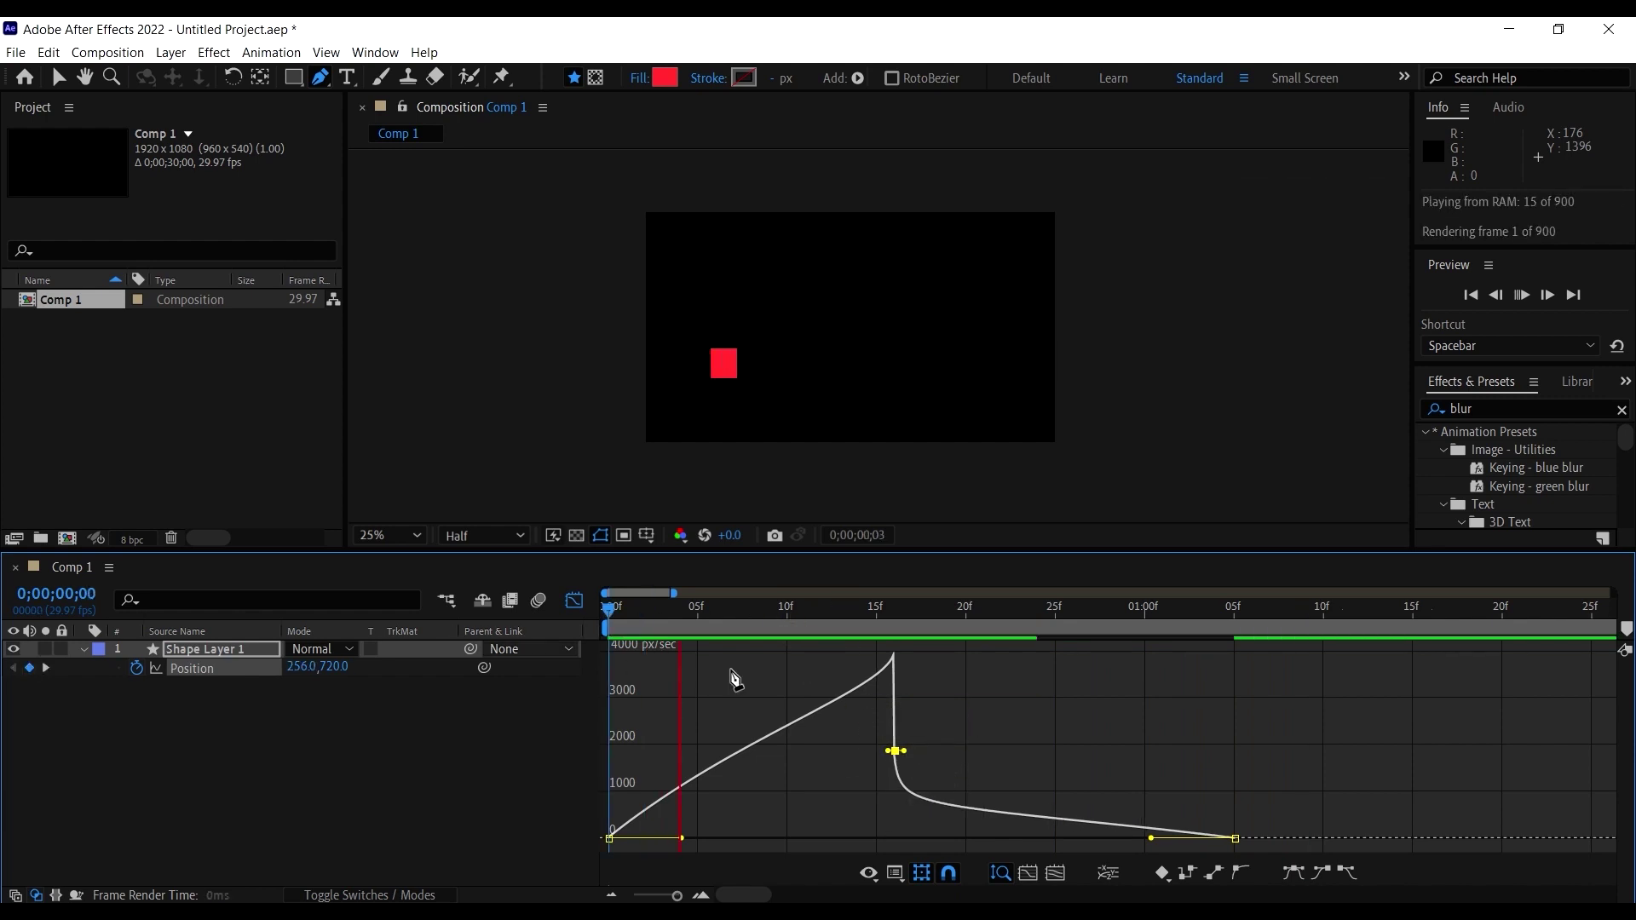
pyautogui.moveTo(681, 838); pyautogui.dragTo(782, 858)
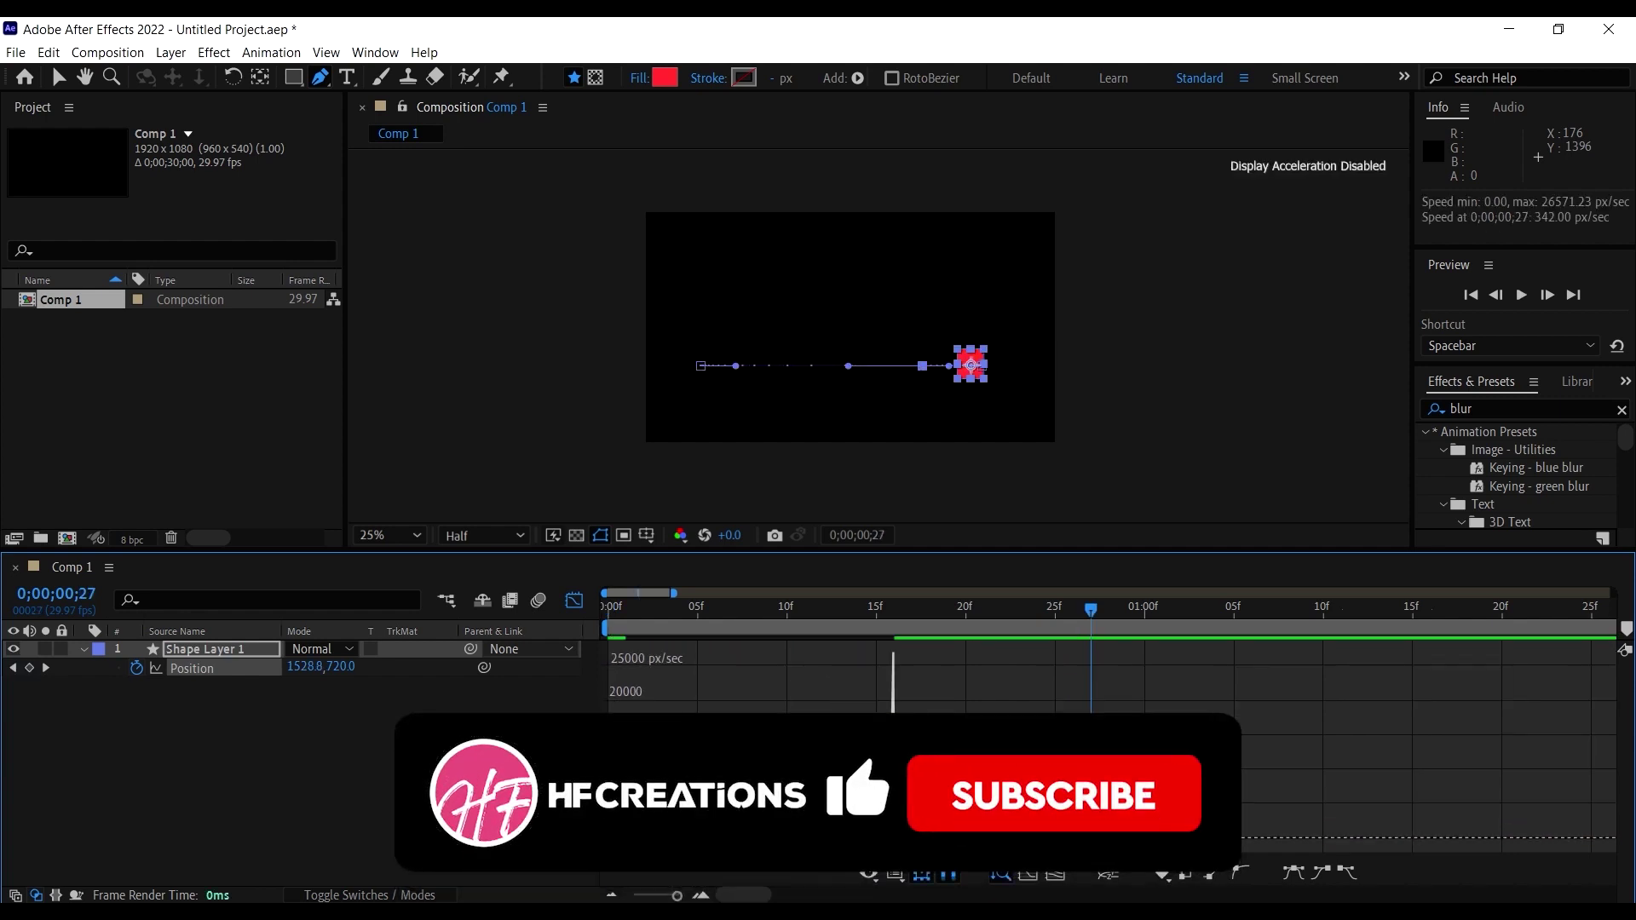
# Step: Fine-tune the first keyframe's influence and soften the middle speed spike, previewing the result
pyautogui.moveTo(783, 858)
pyautogui.mouseDown()
pyautogui.moveTo(767, 856)
pyautogui.moveTo(801, 859)
pyautogui.mouseUp()
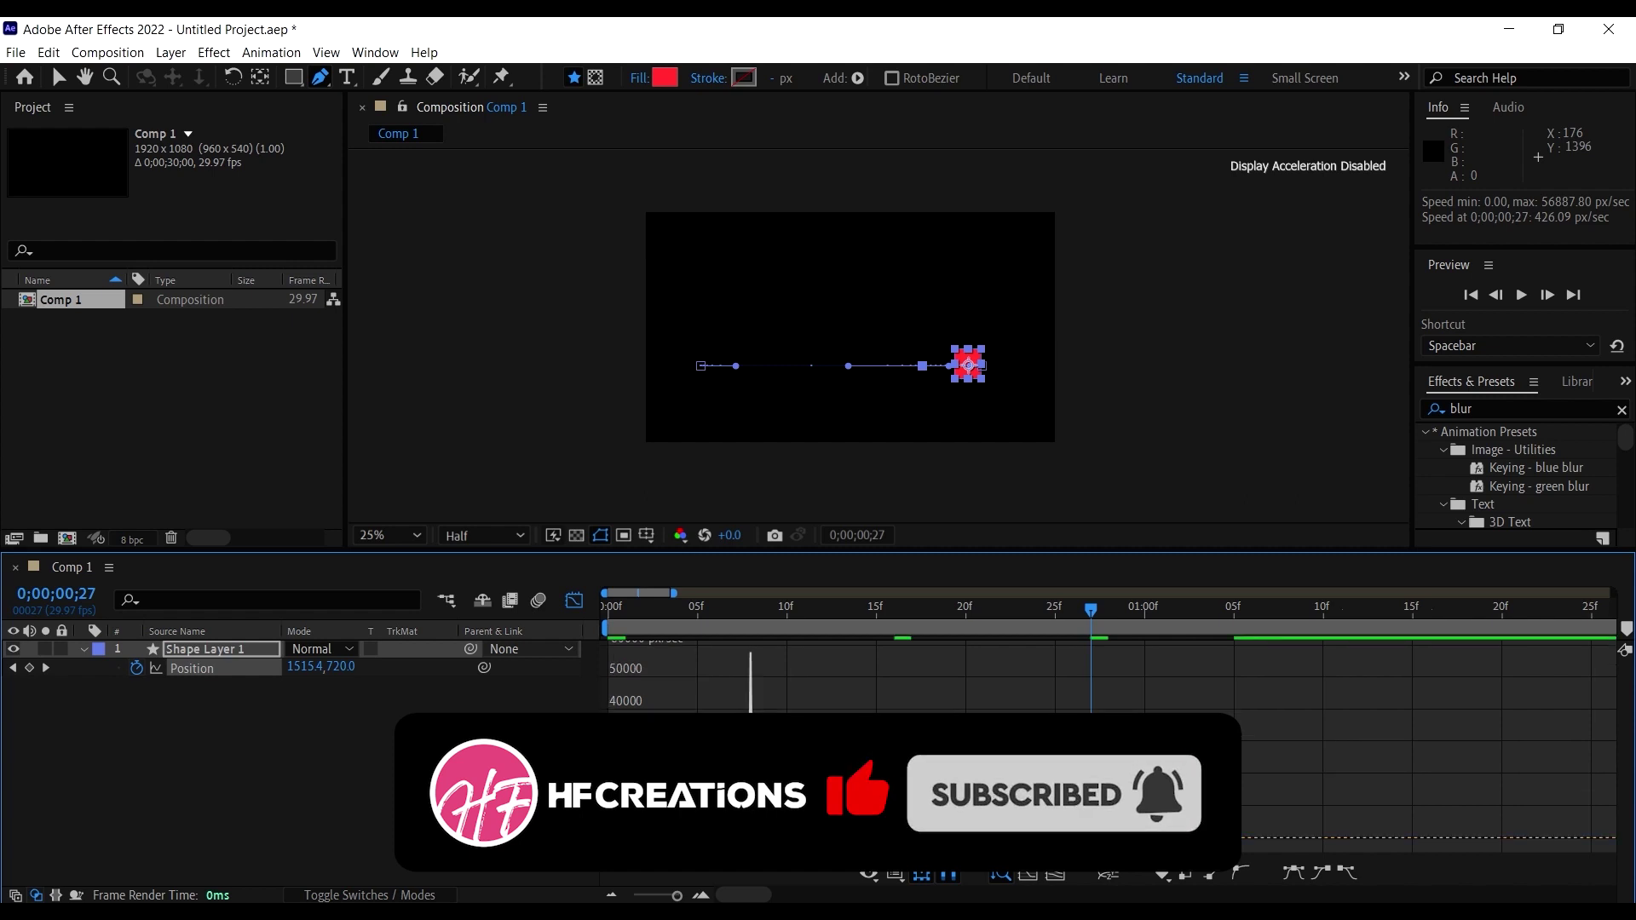
pyautogui.moveTo(802, 859); pyautogui.dragTo(750, 839)
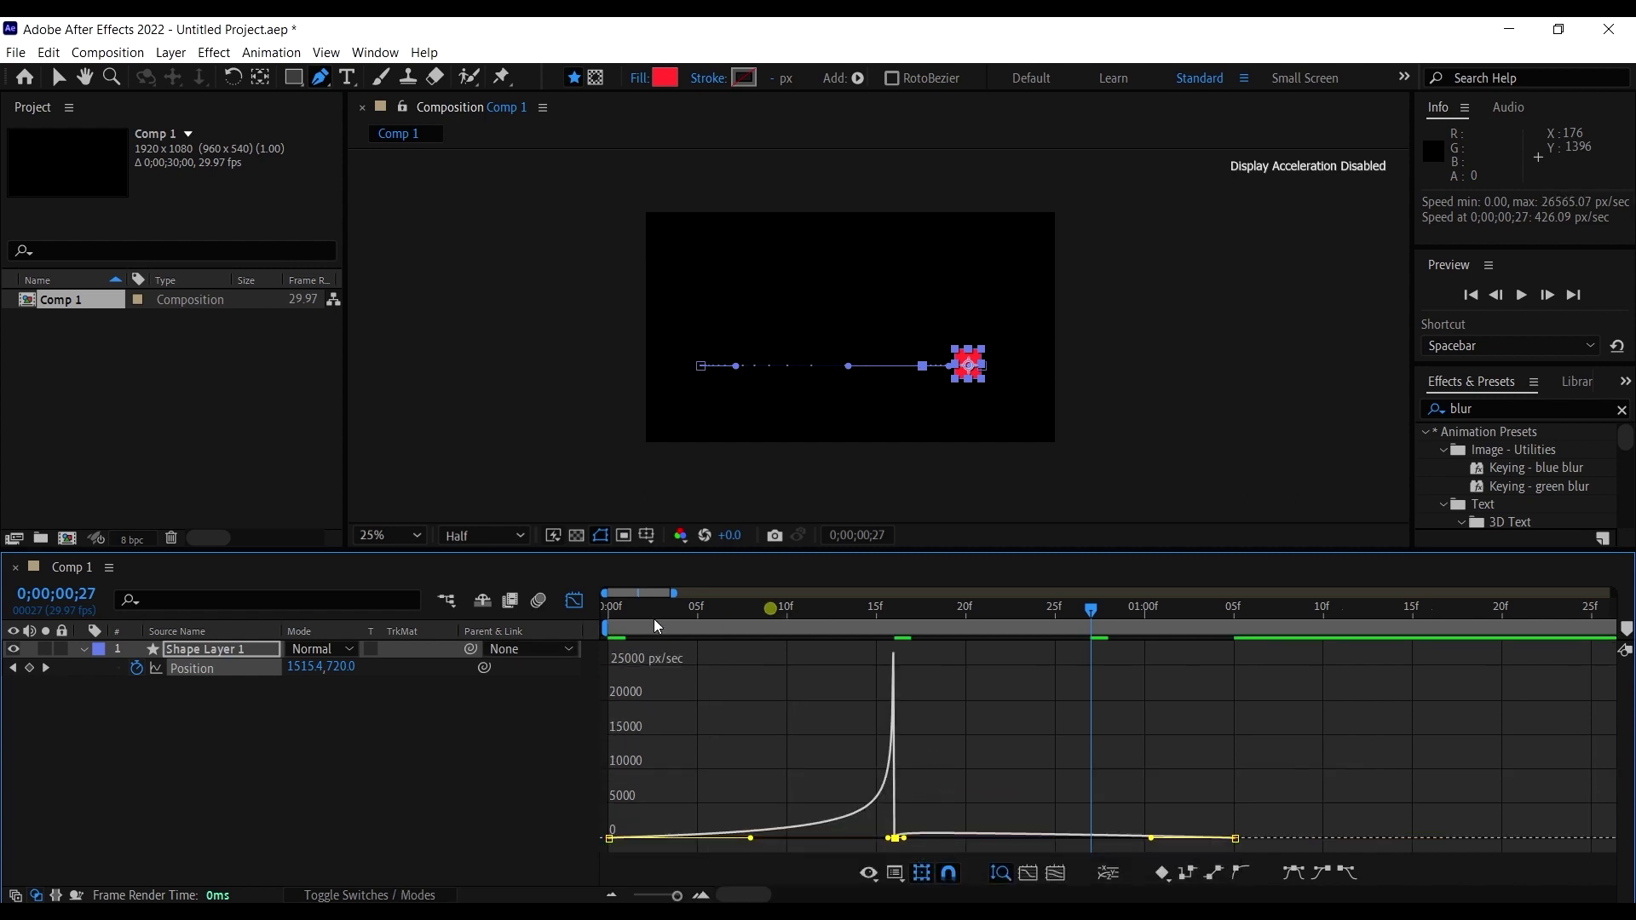
pyautogui.press('space')
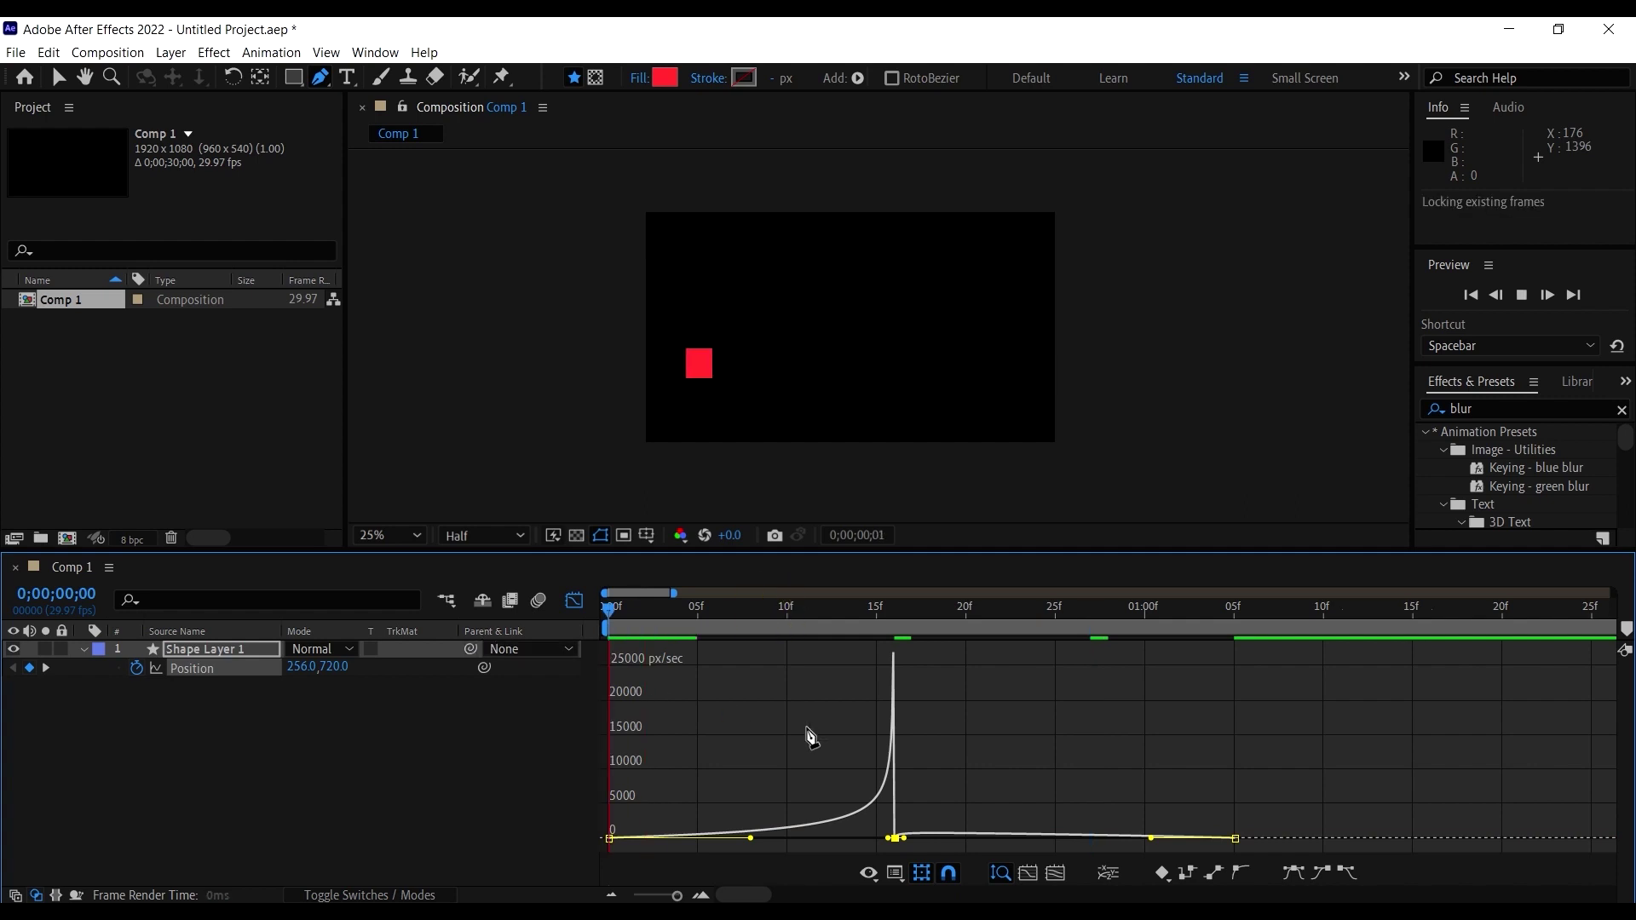
pyautogui.click(679, 614)
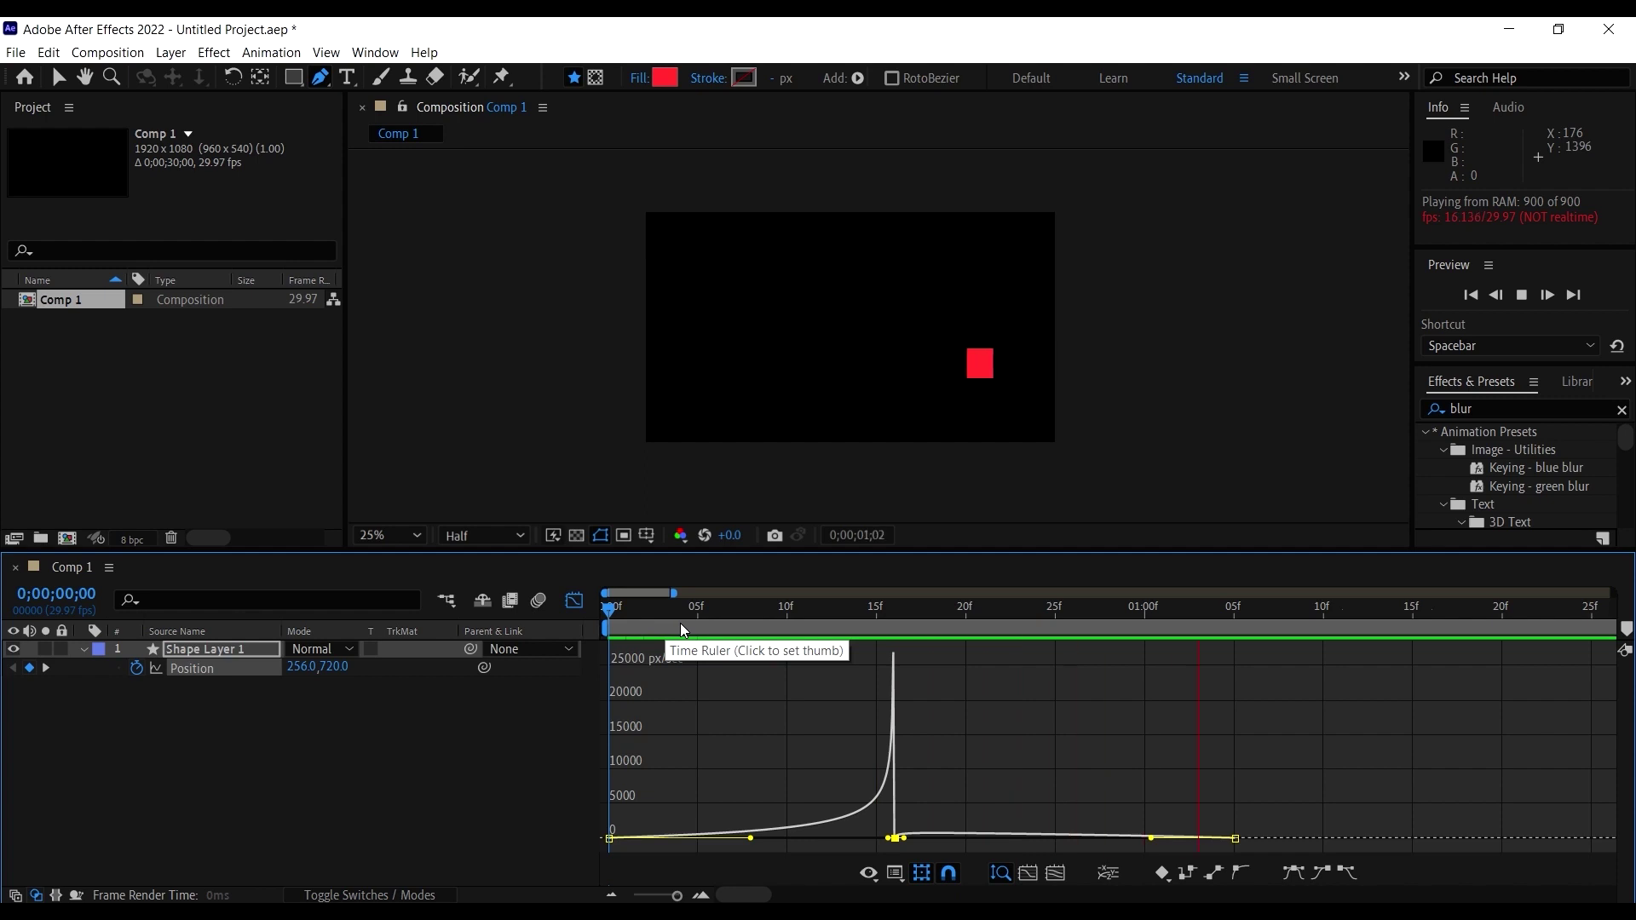
pyautogui.click(864, 607)
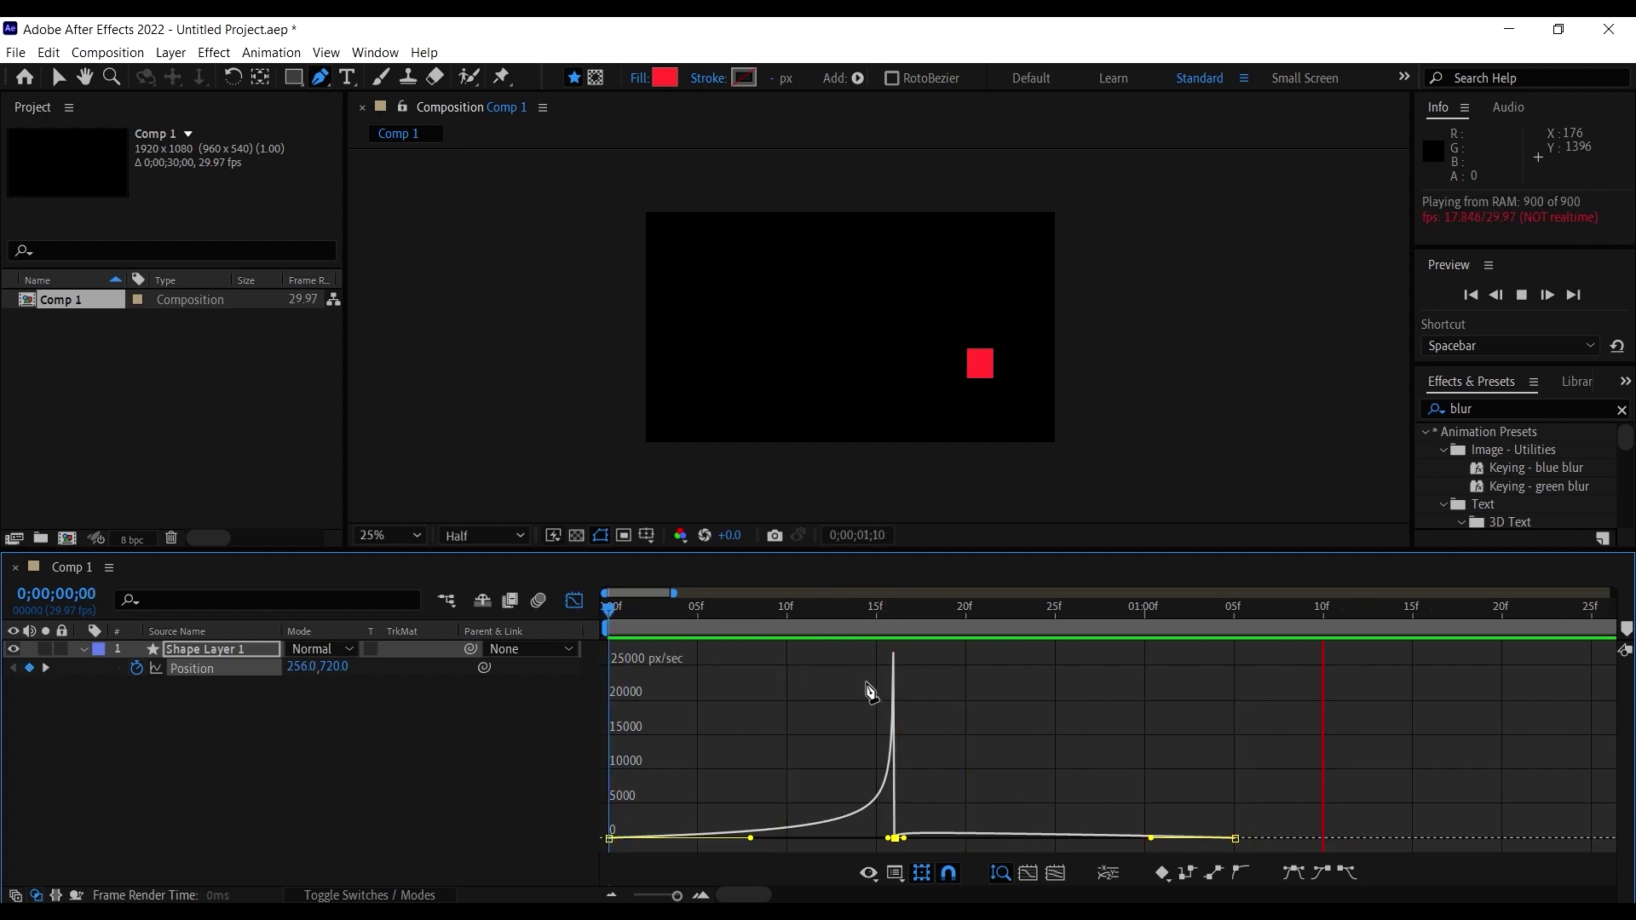
pyautogui.press('space')
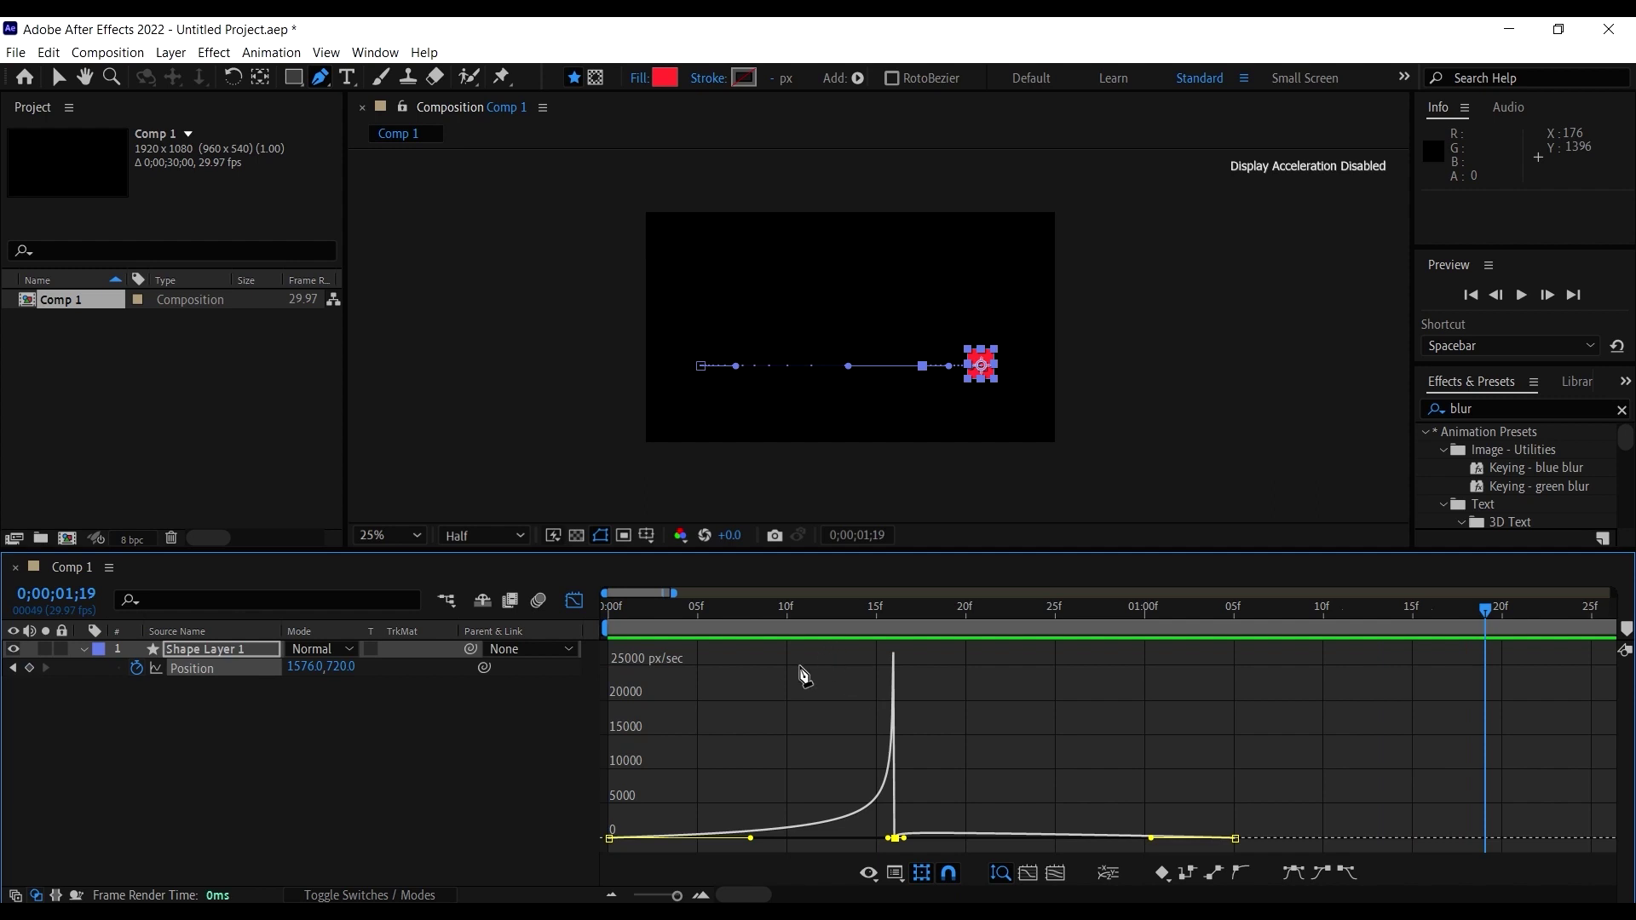
pyautogui.moveTo(694, 624); pyautogui.dragTo(645, 623)
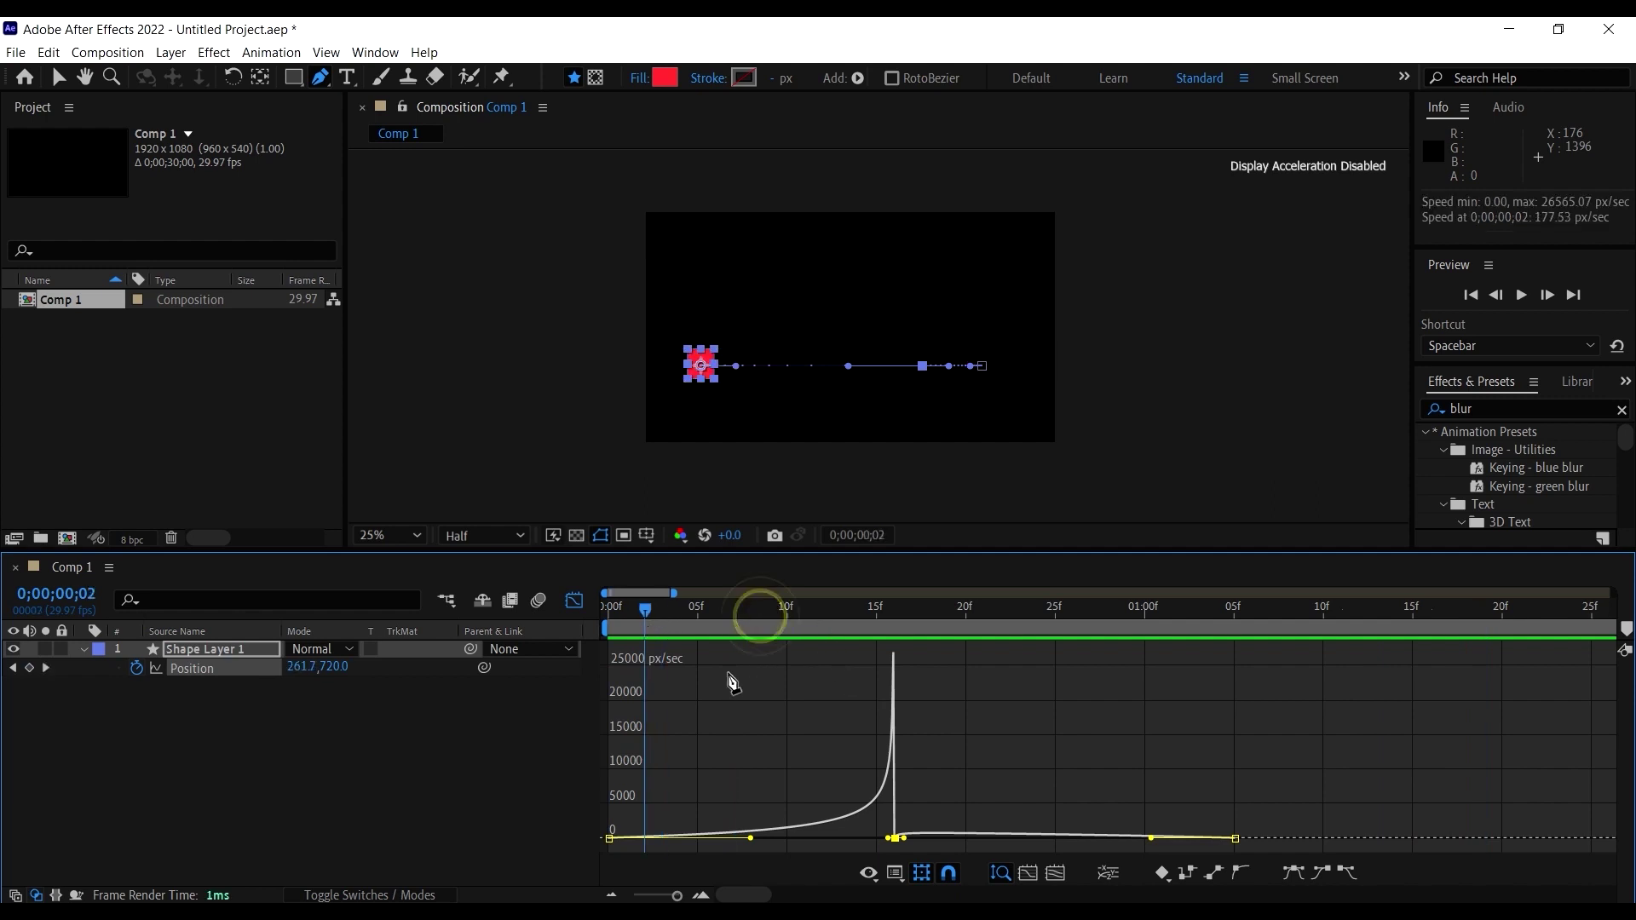
# Step: Delete the middle keyframe, stretch the end keyframe's ease into a sharp spike, preview, then select both Position keyframes
pyautogui.click(896, 840)
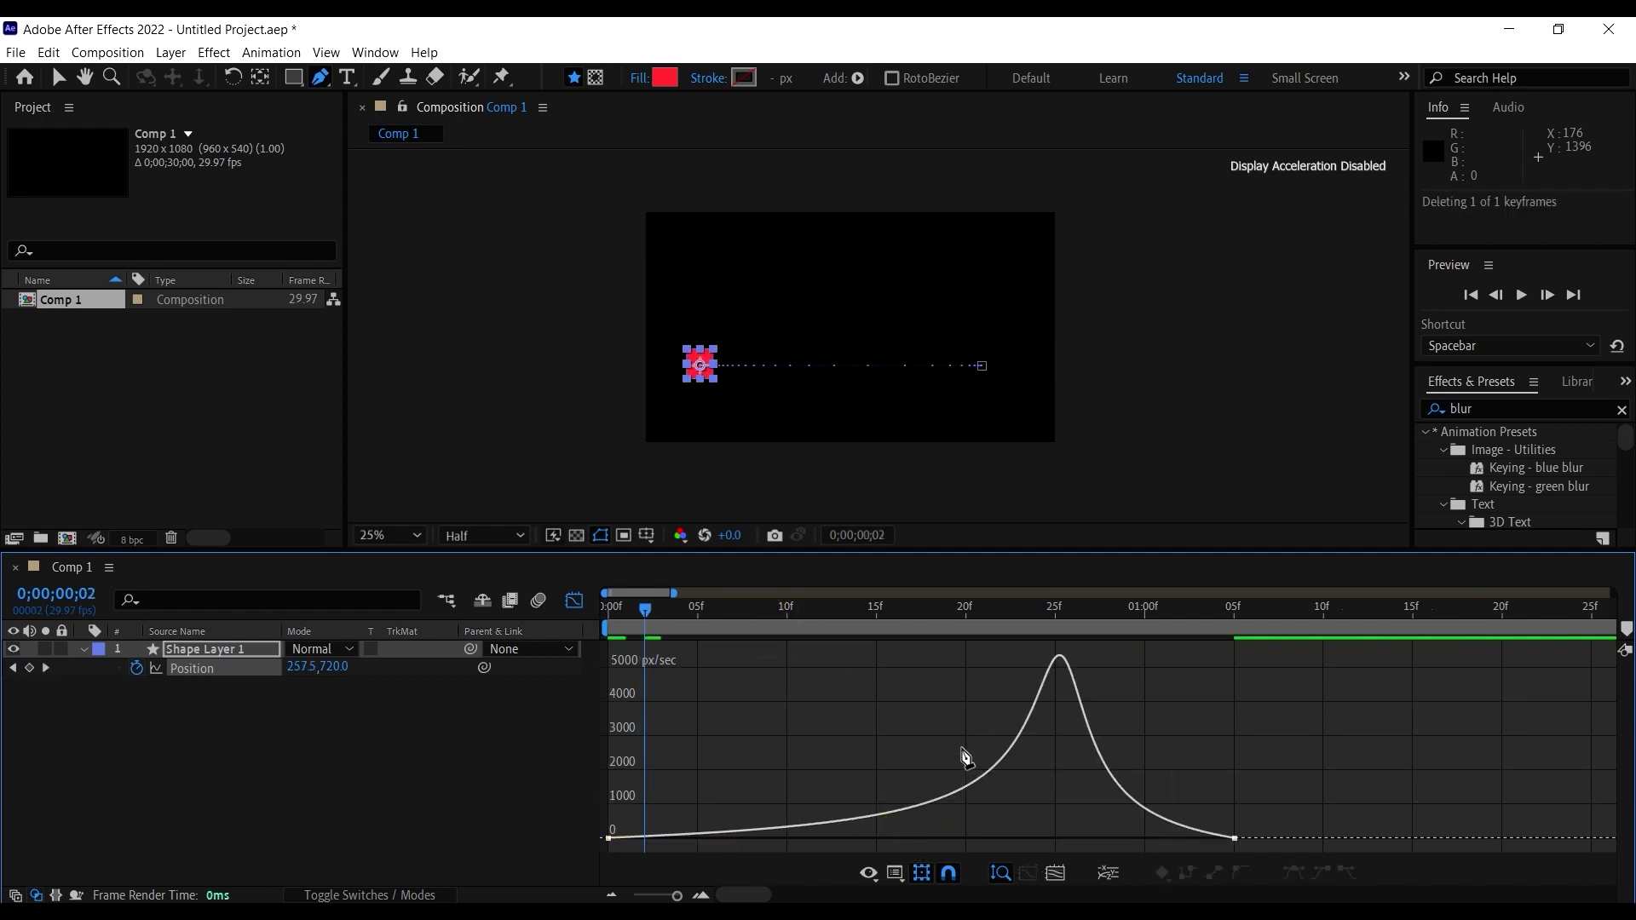
pyautogui.moveTo(1308, 810); pyautogui.dragTo(1180, 862)
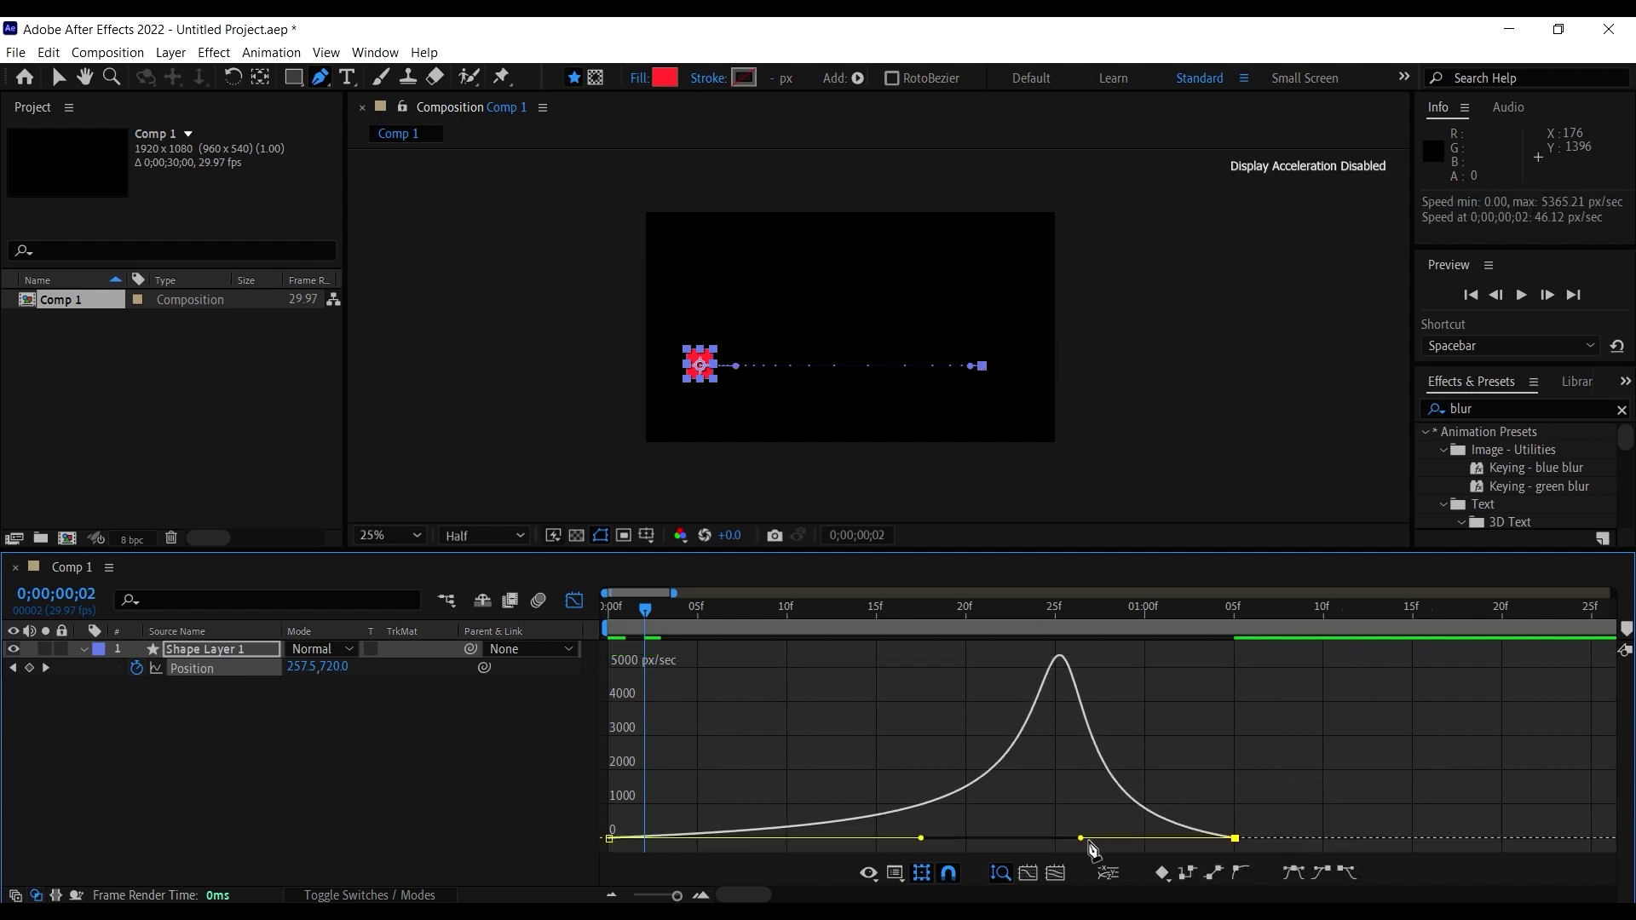
pyautogui.moveTo(1081, 840); pyautogui.dragTo(921, 840)
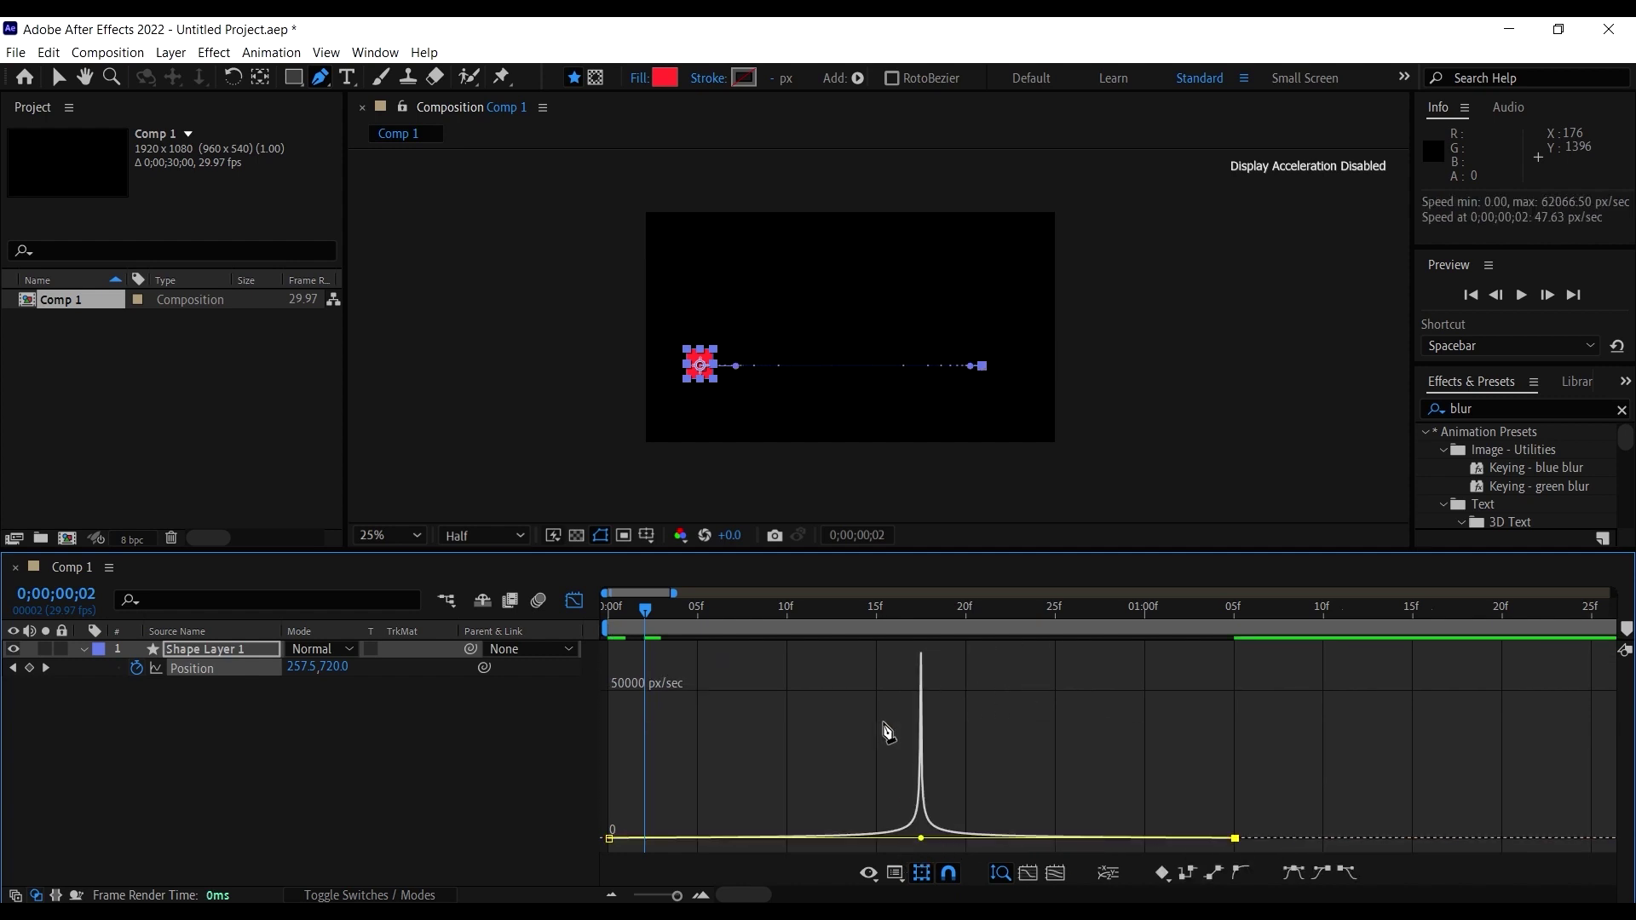
pyautogui.click(785, 610)
pyautogui.press('space')
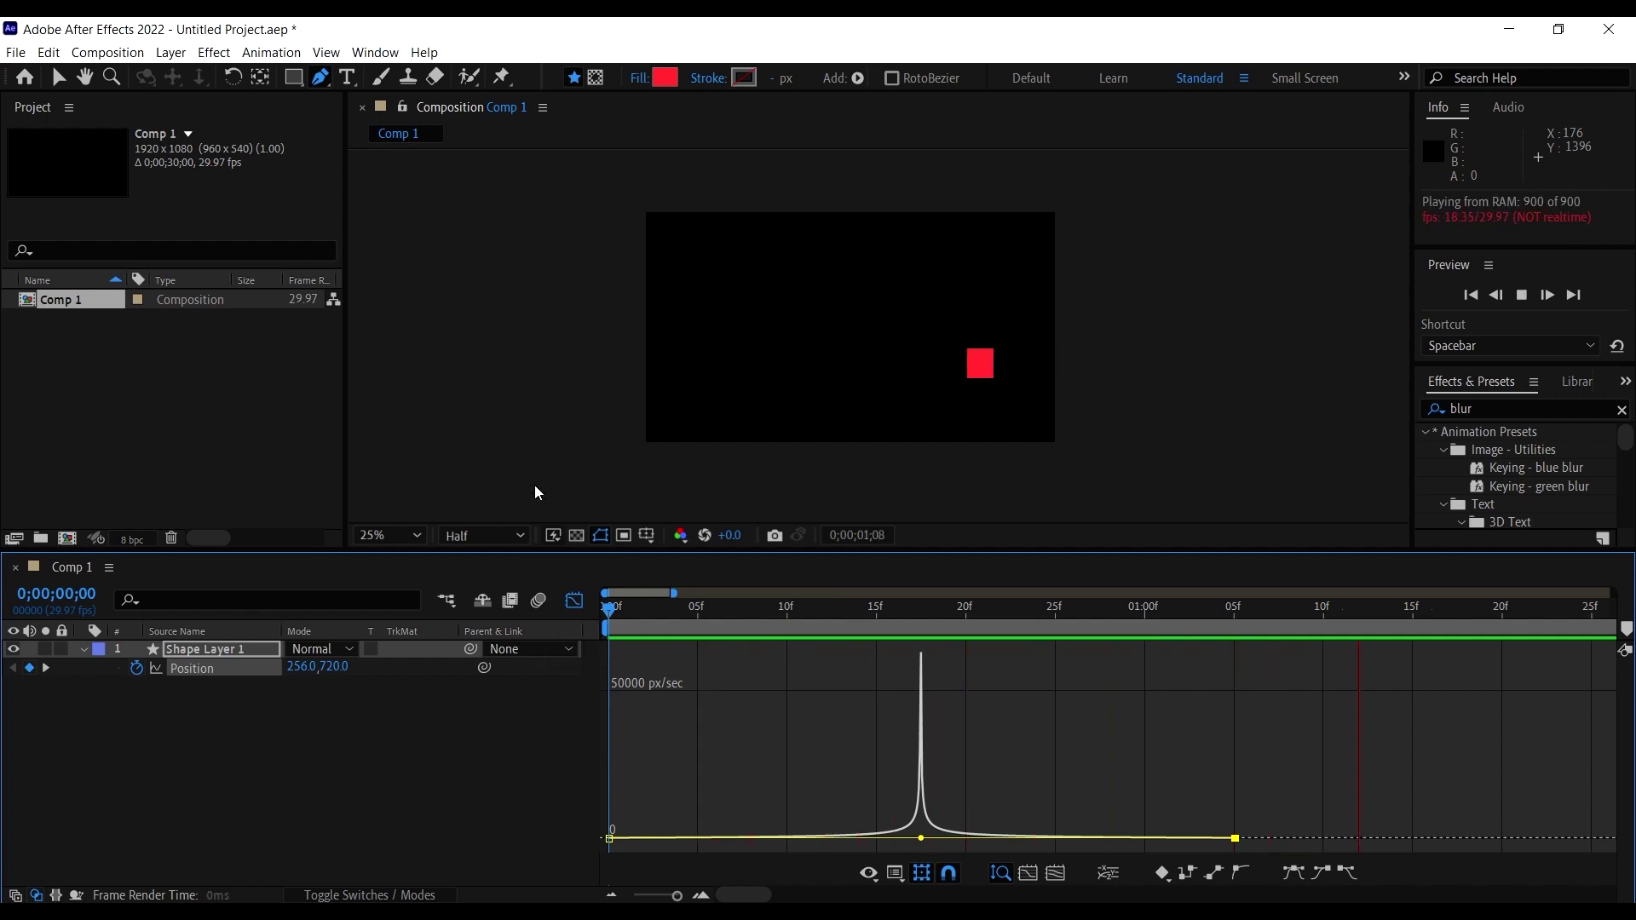
pyautogui.press('space')
pyautogui.click(574, 604)
pyautogui.moveTo(1392, 791); pyautogui.dragTo(537, 646)
# Step: Apply Easy Ease to both Position keyframes, reselect them and show their speed curve
pyautogui.rightClick(611, 672)
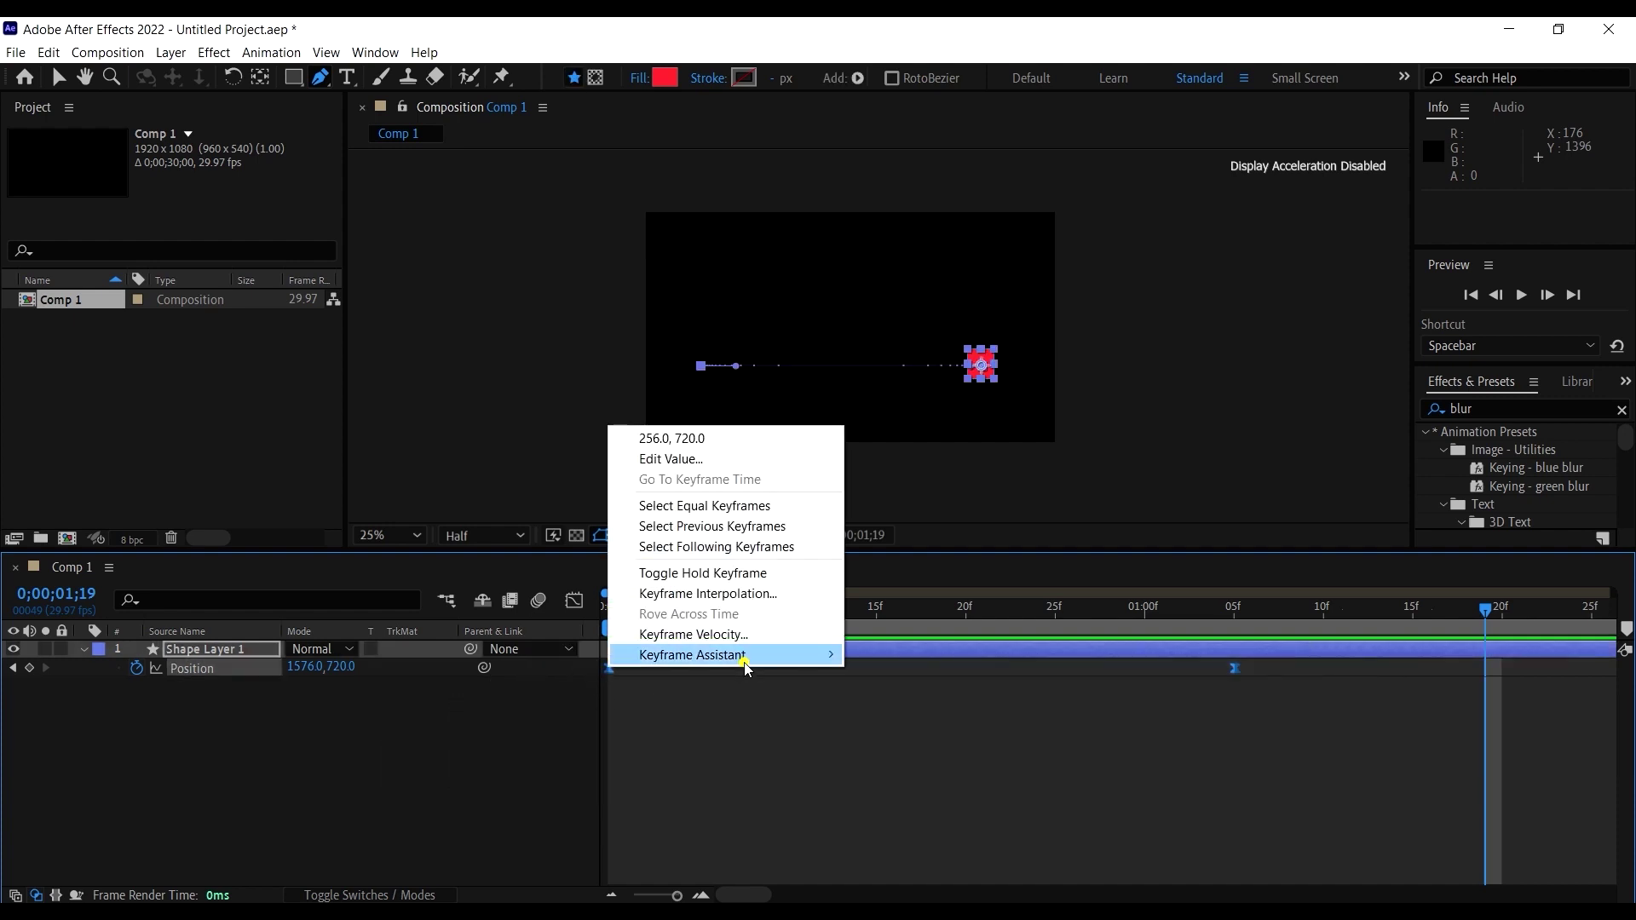
pyautogui.moveTo(733, 655)
pyautogui.click(953, 715)
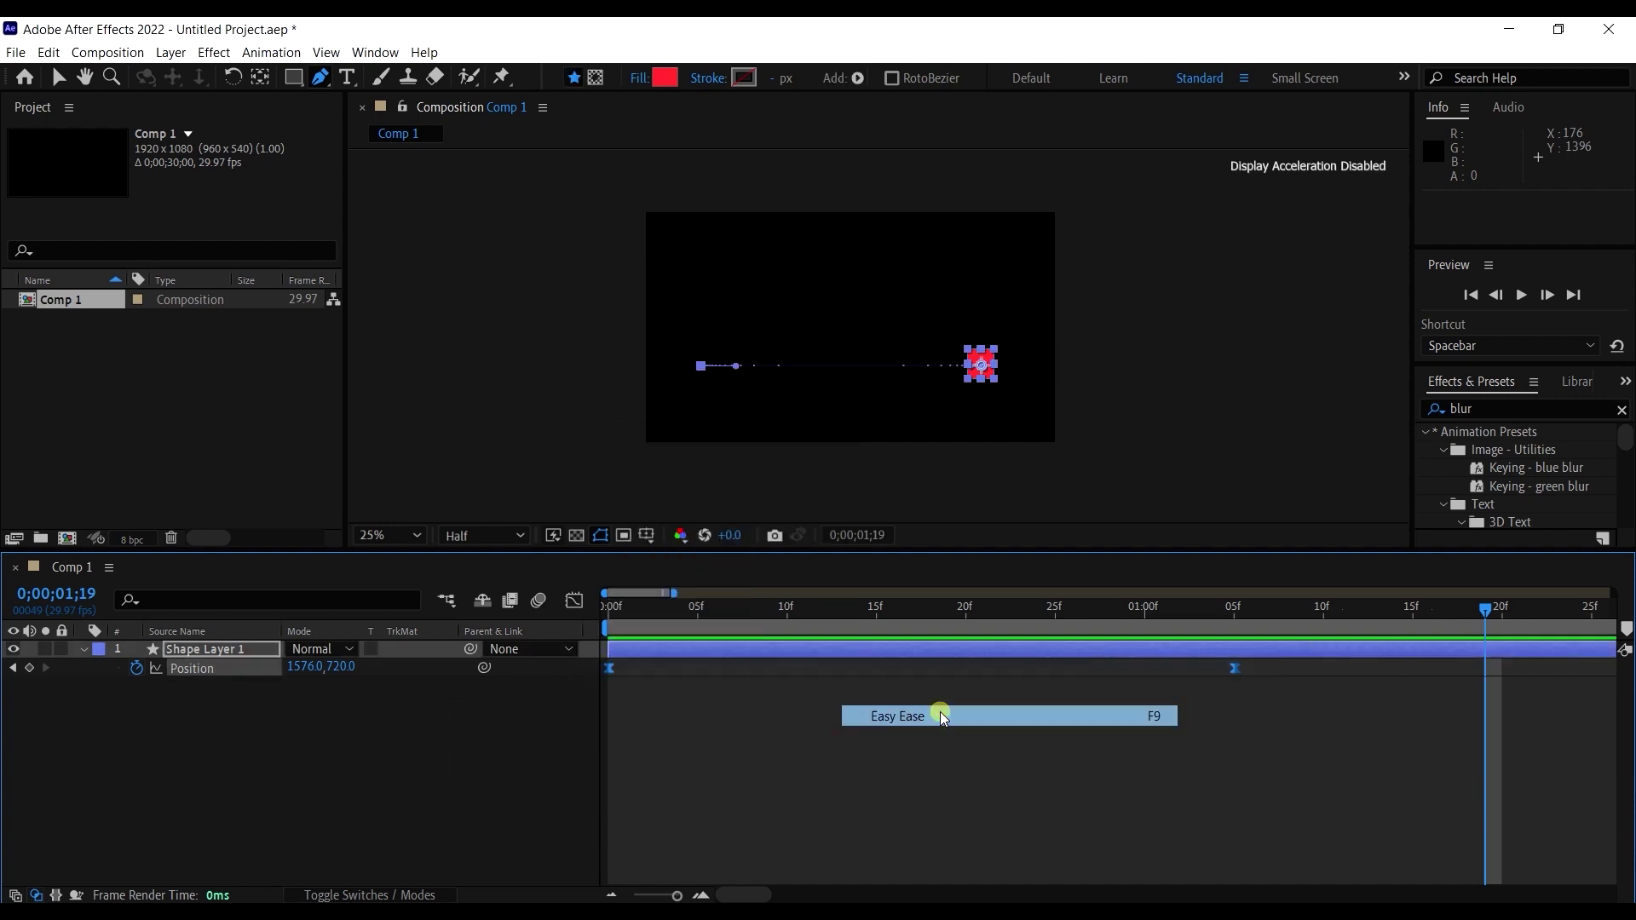
pyautogui.click(742, 723)
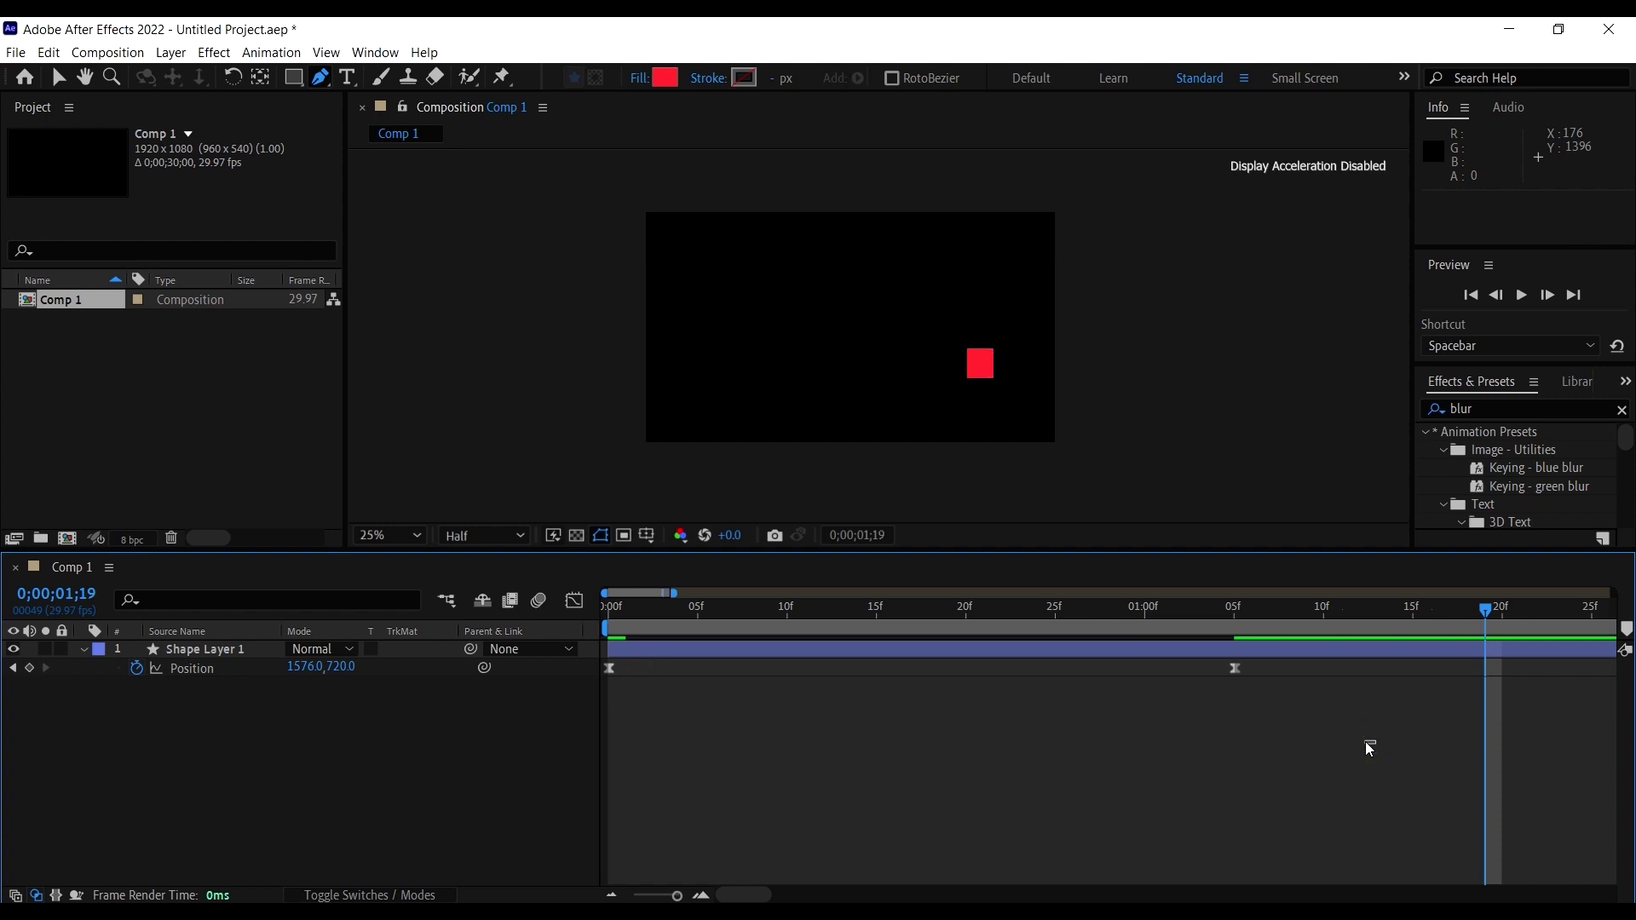
pyautogui.moveTo(1366, 741); pyautogui.dragTo(531, 599)
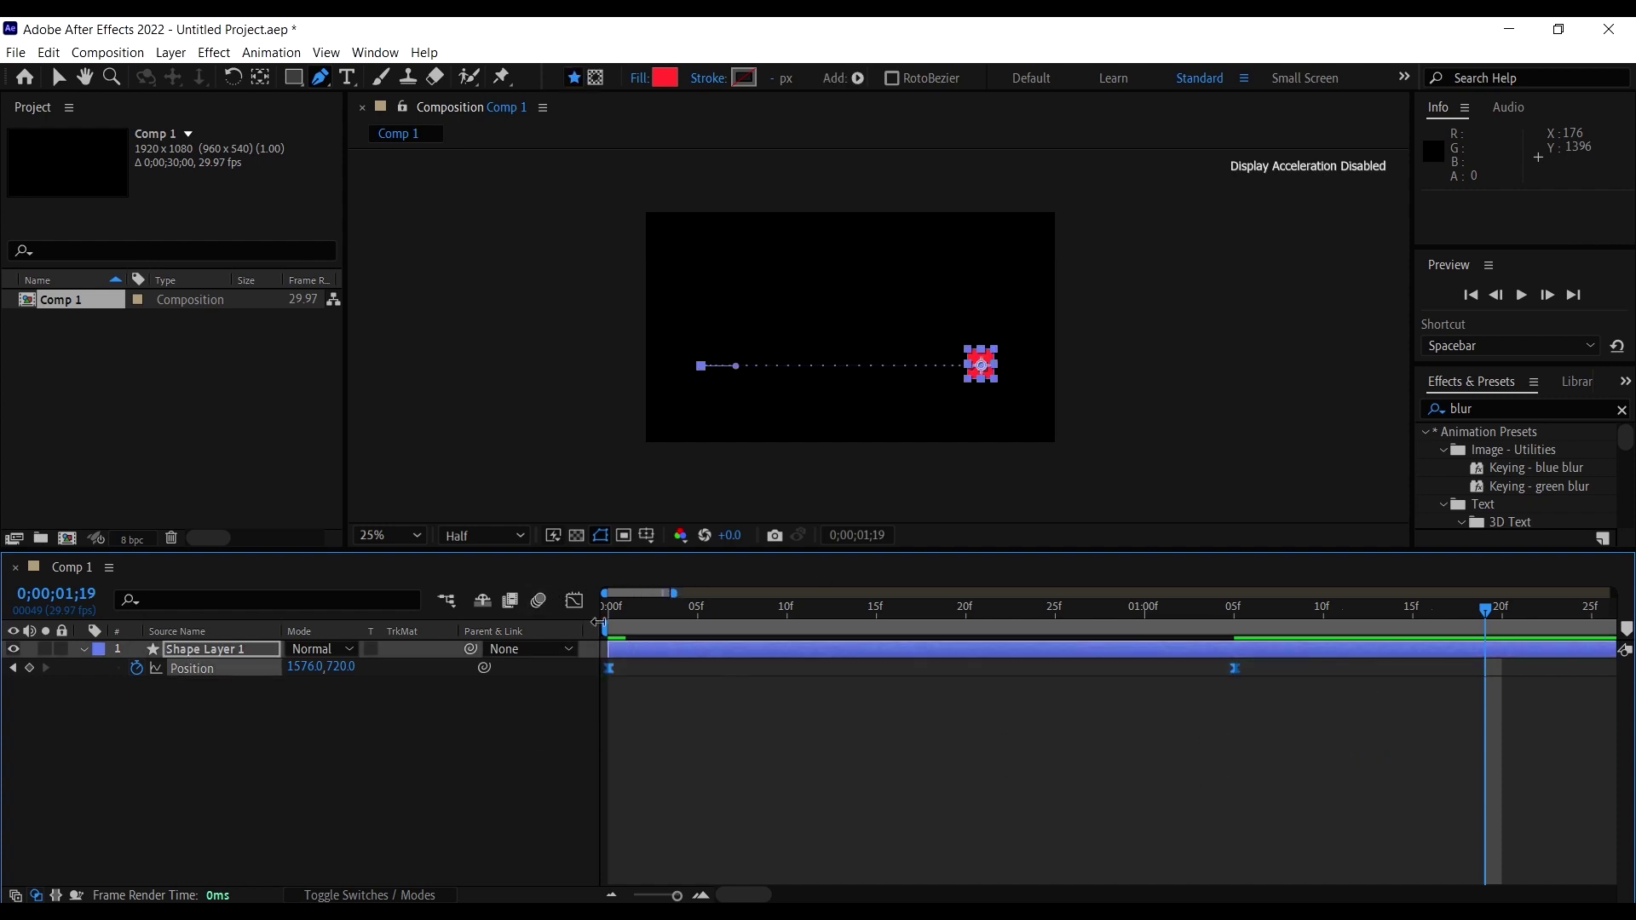
pyautogui.click(575, 601)
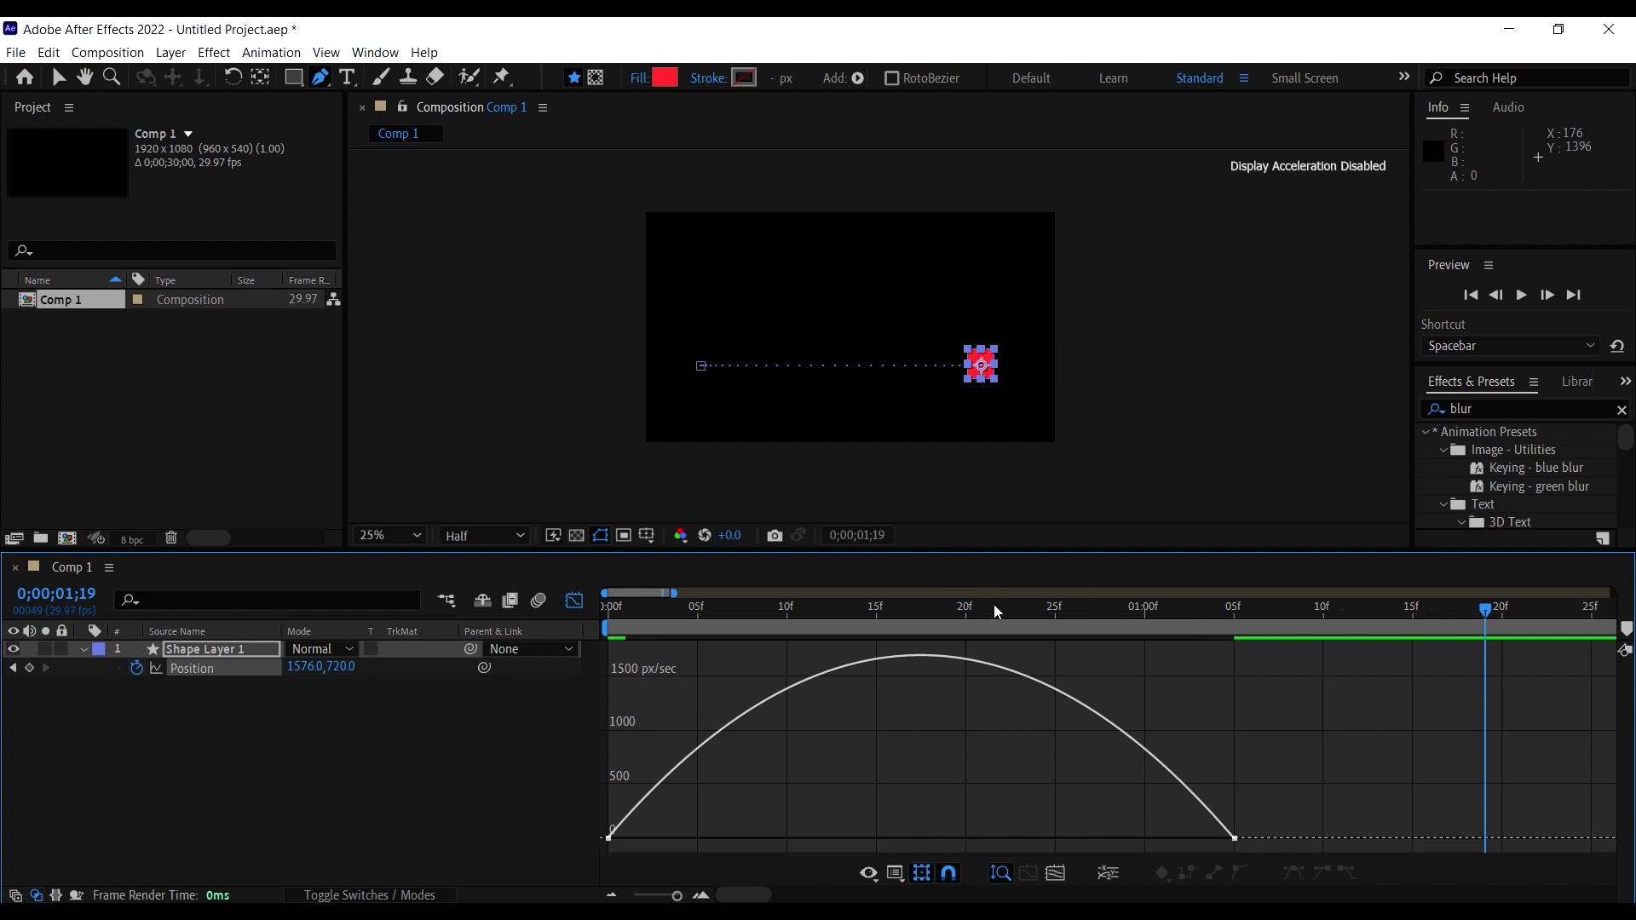
# Step: Switch the graph to Edit Value Graph and make the timeline panel slightly taller
pyautogui.rightClick(893, 785)
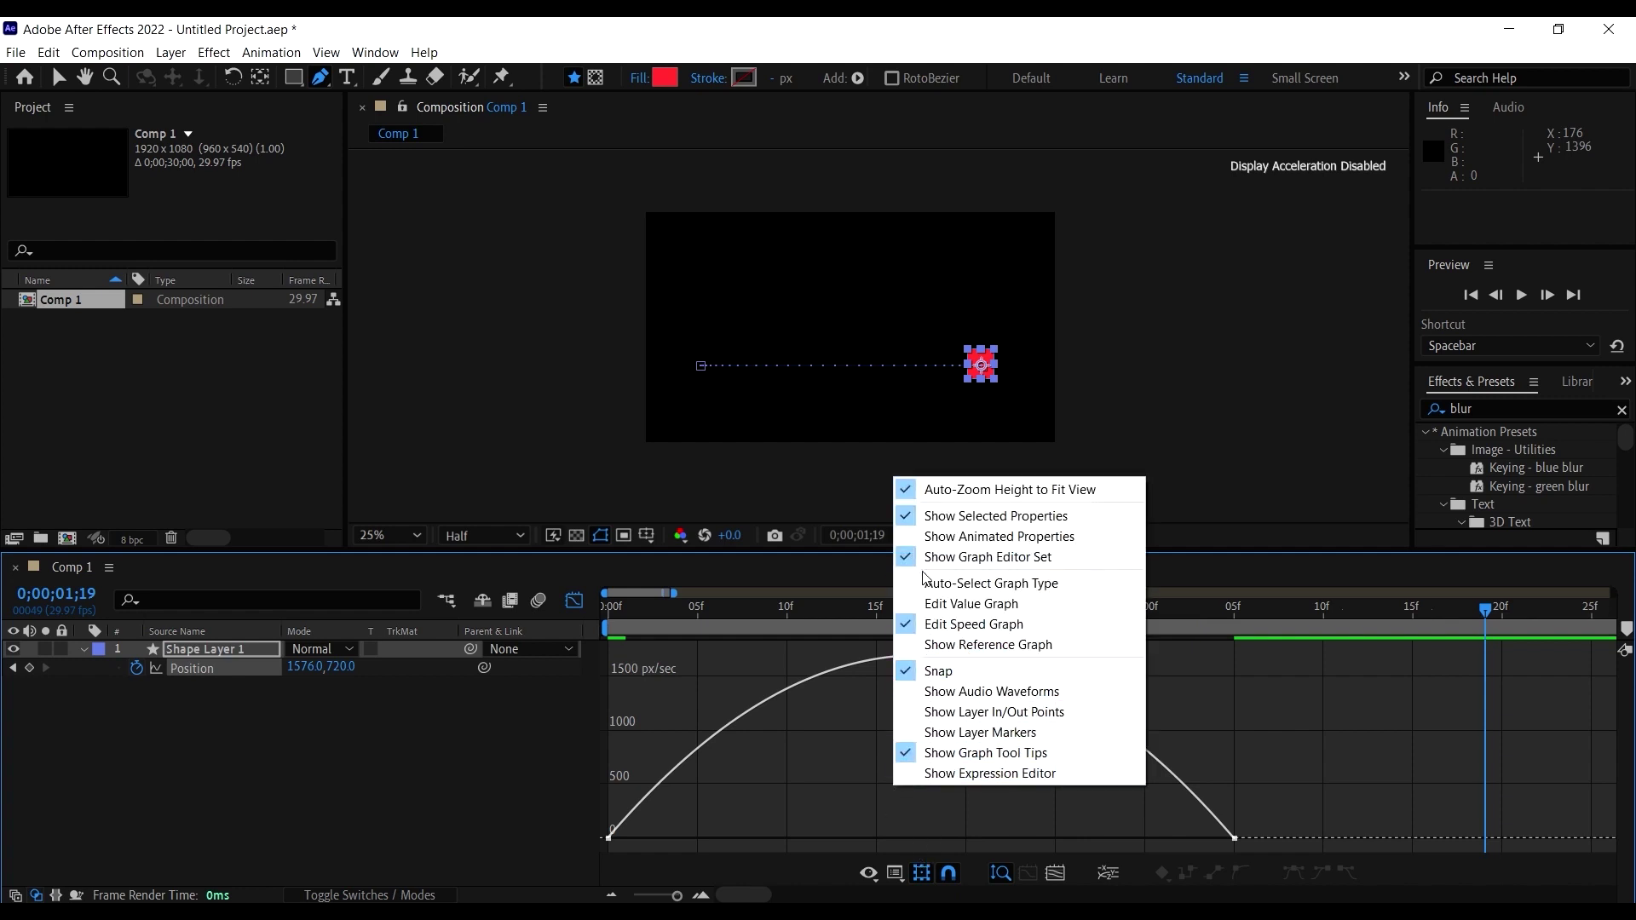
pyautogui.click(970, 610)
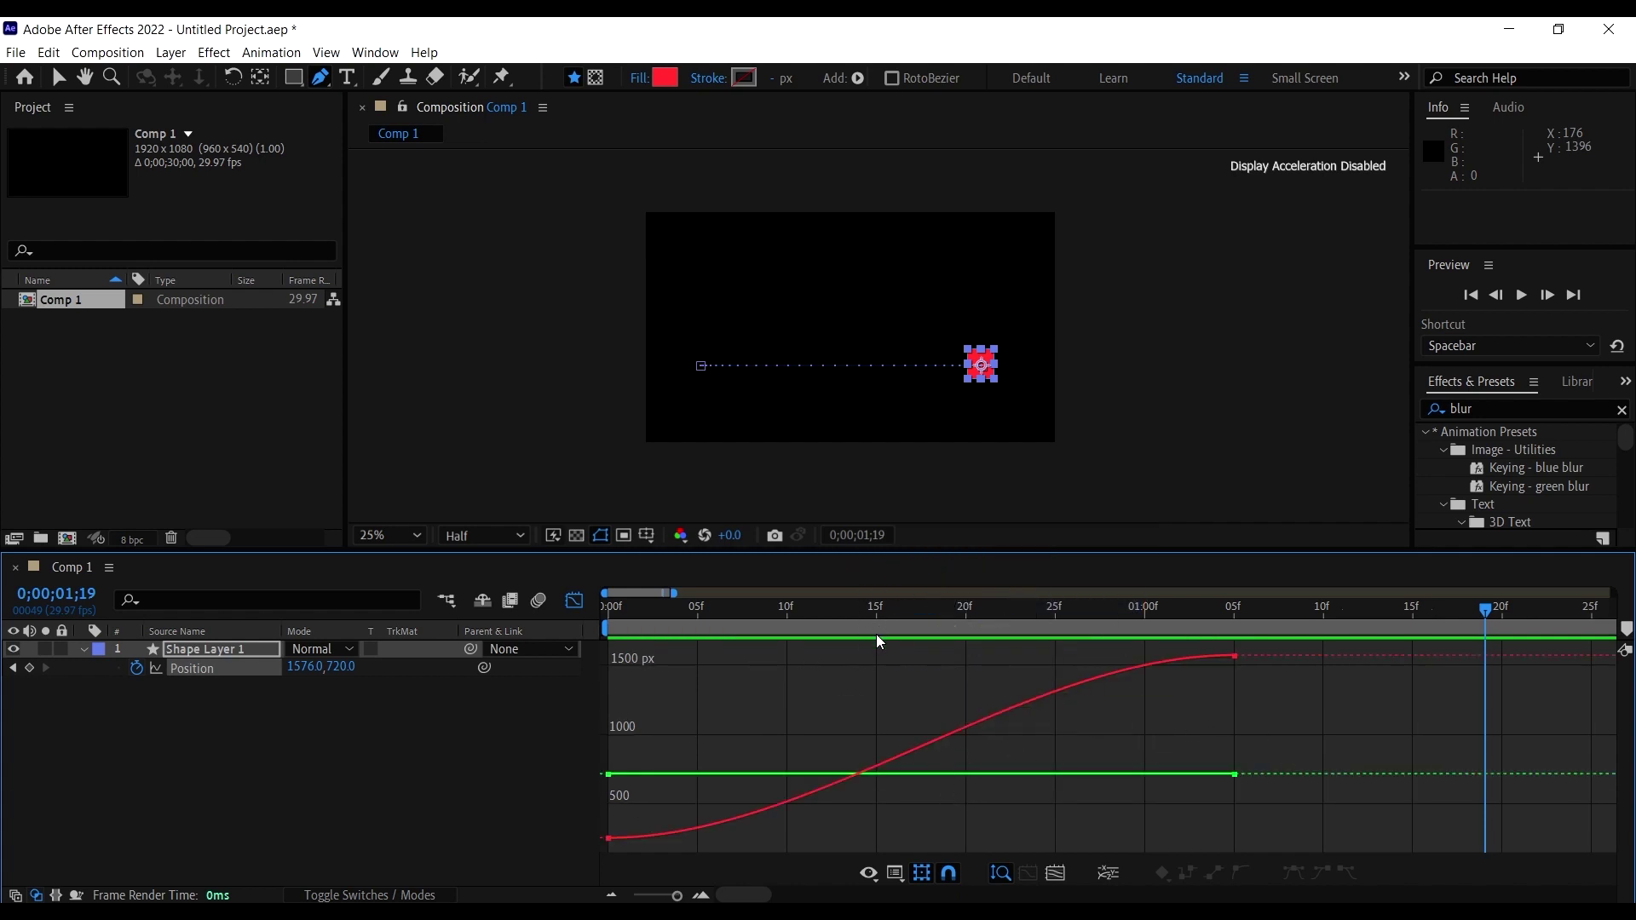
pyautogui.moveTo(863, 551); pyautogui.dragTo(858, 530)
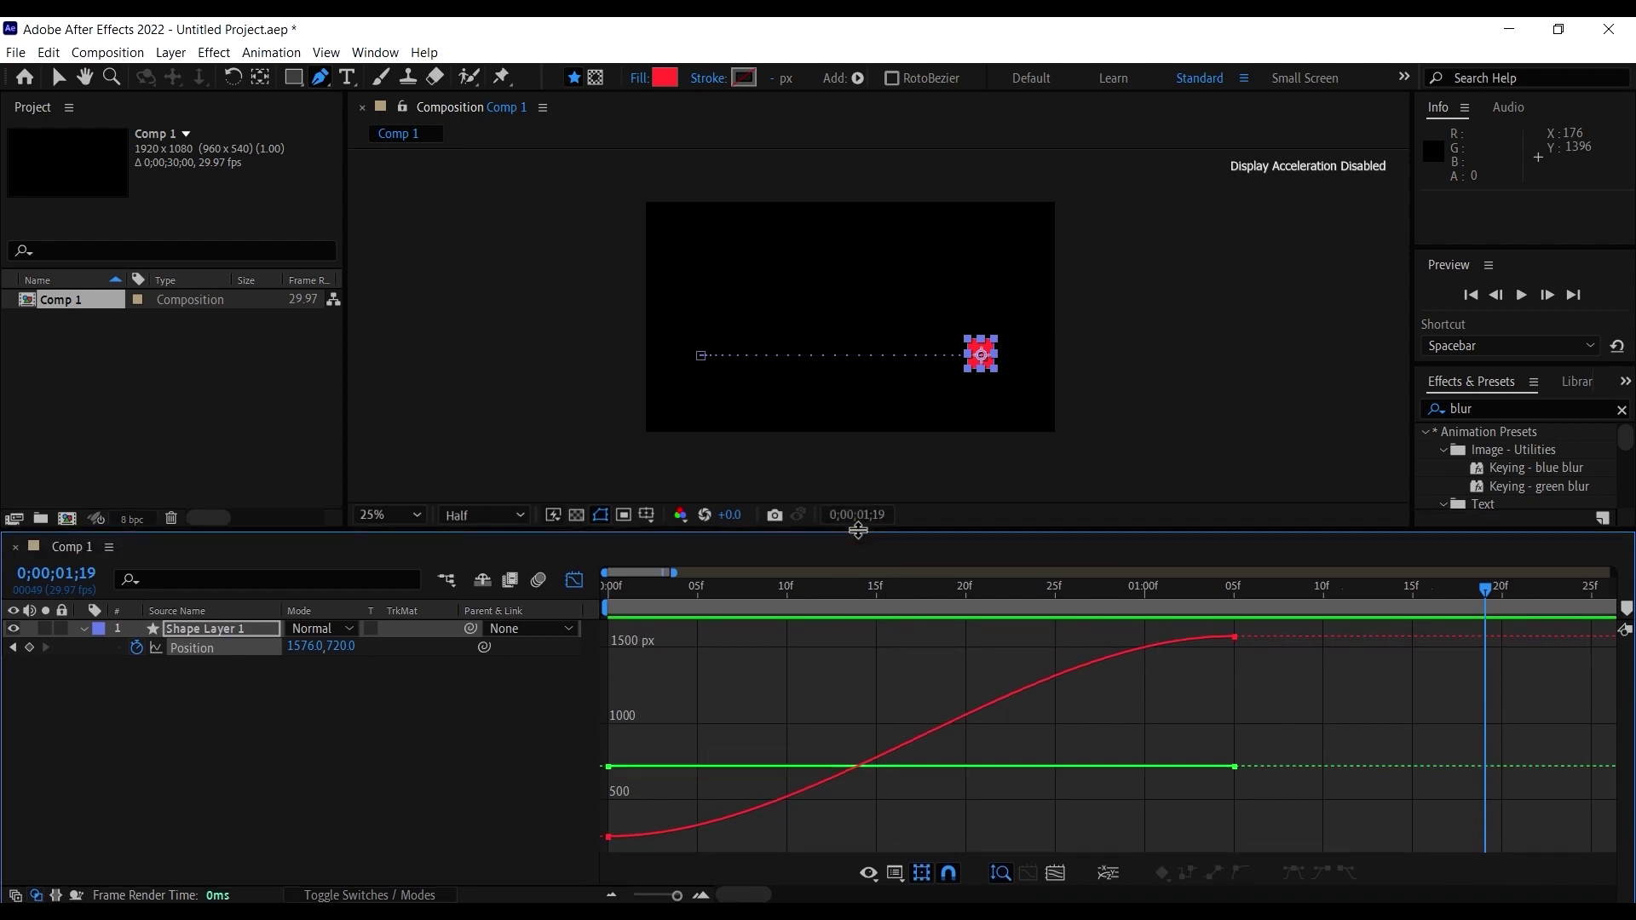
pyautogui.click(827, 611)
pyautogui.press('Home')
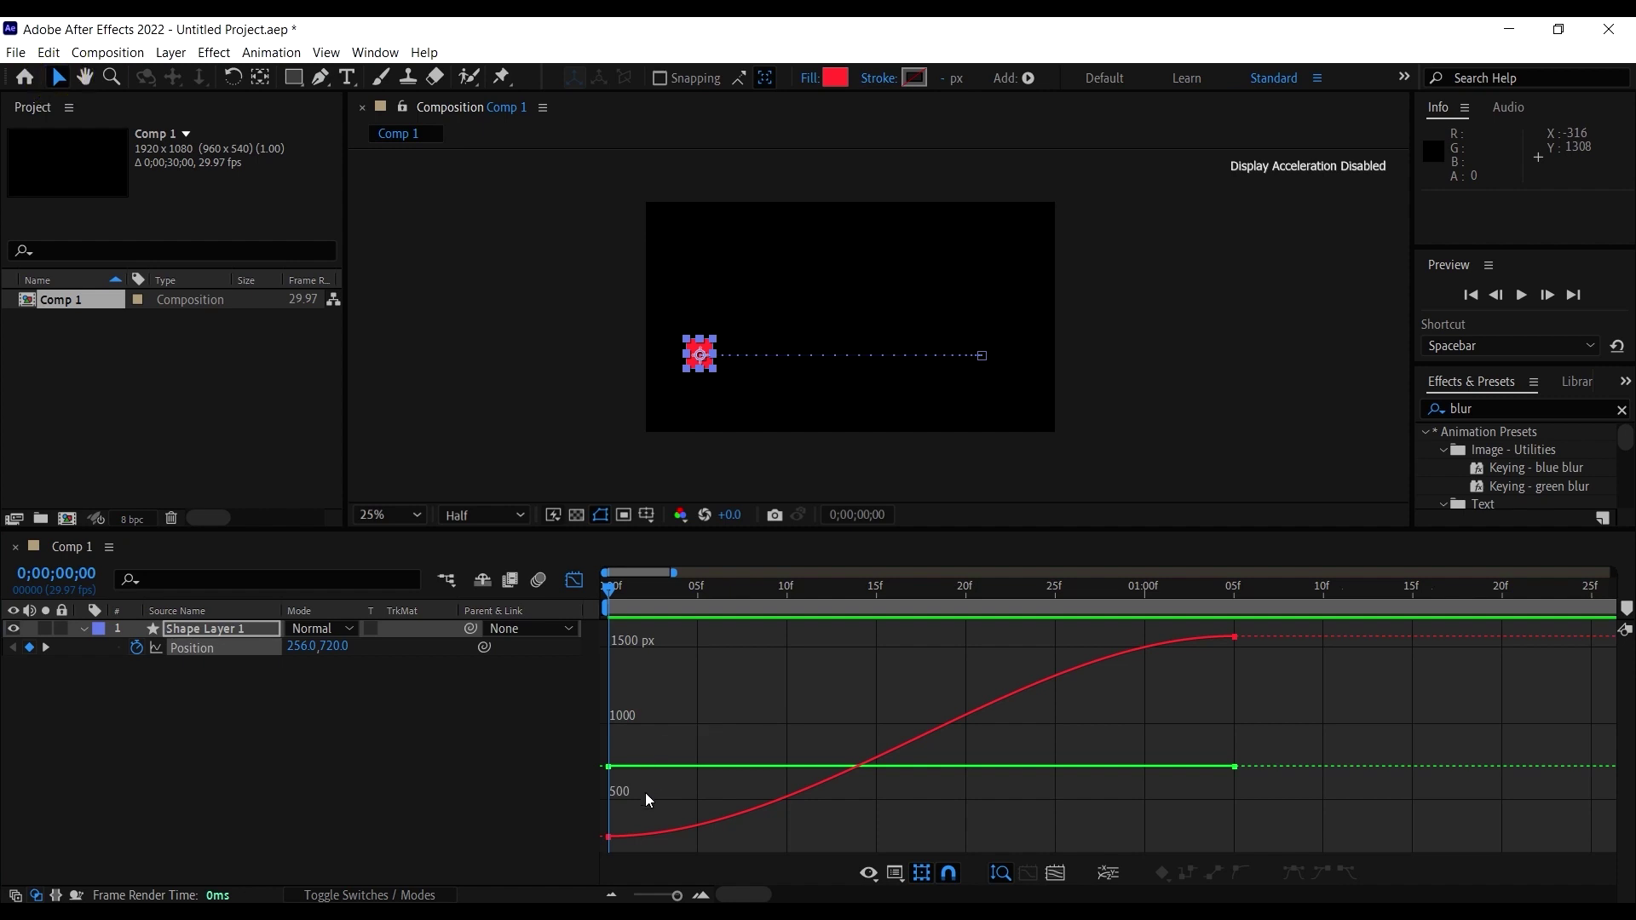
pyautogui.moveTo(646, 792); pyautogui.dragTo(578, 866)
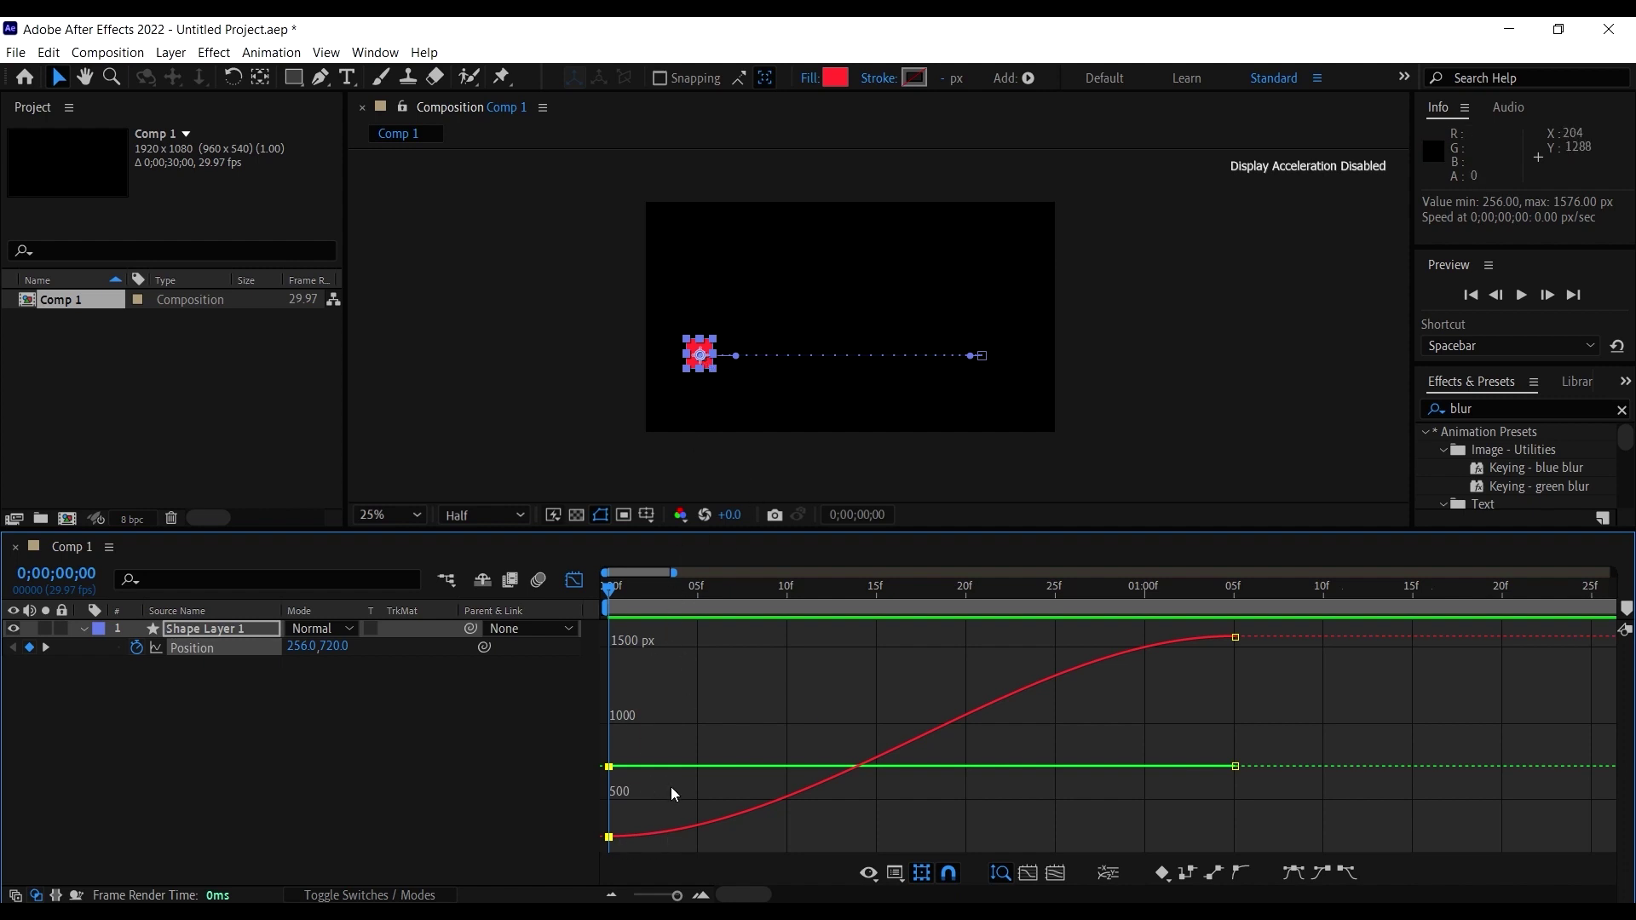
pyautogui.moveTo(783, 727); pyautogui.dragTo(791, 654)
pyautogui.moveTo(611, 788); pyautogui.dragTo(602, 842)
pyautogui.moveTo(720, 356); pyautogui.dragTo(963, 274)
pyautogui.moveTo(832, 337); pyautogui.dragTo(744, 403)
# Step: Return to the speed graph, undo the stray move and stretch of the square, and select both Position keyframes
pyautogui.rightClick(695, 664)
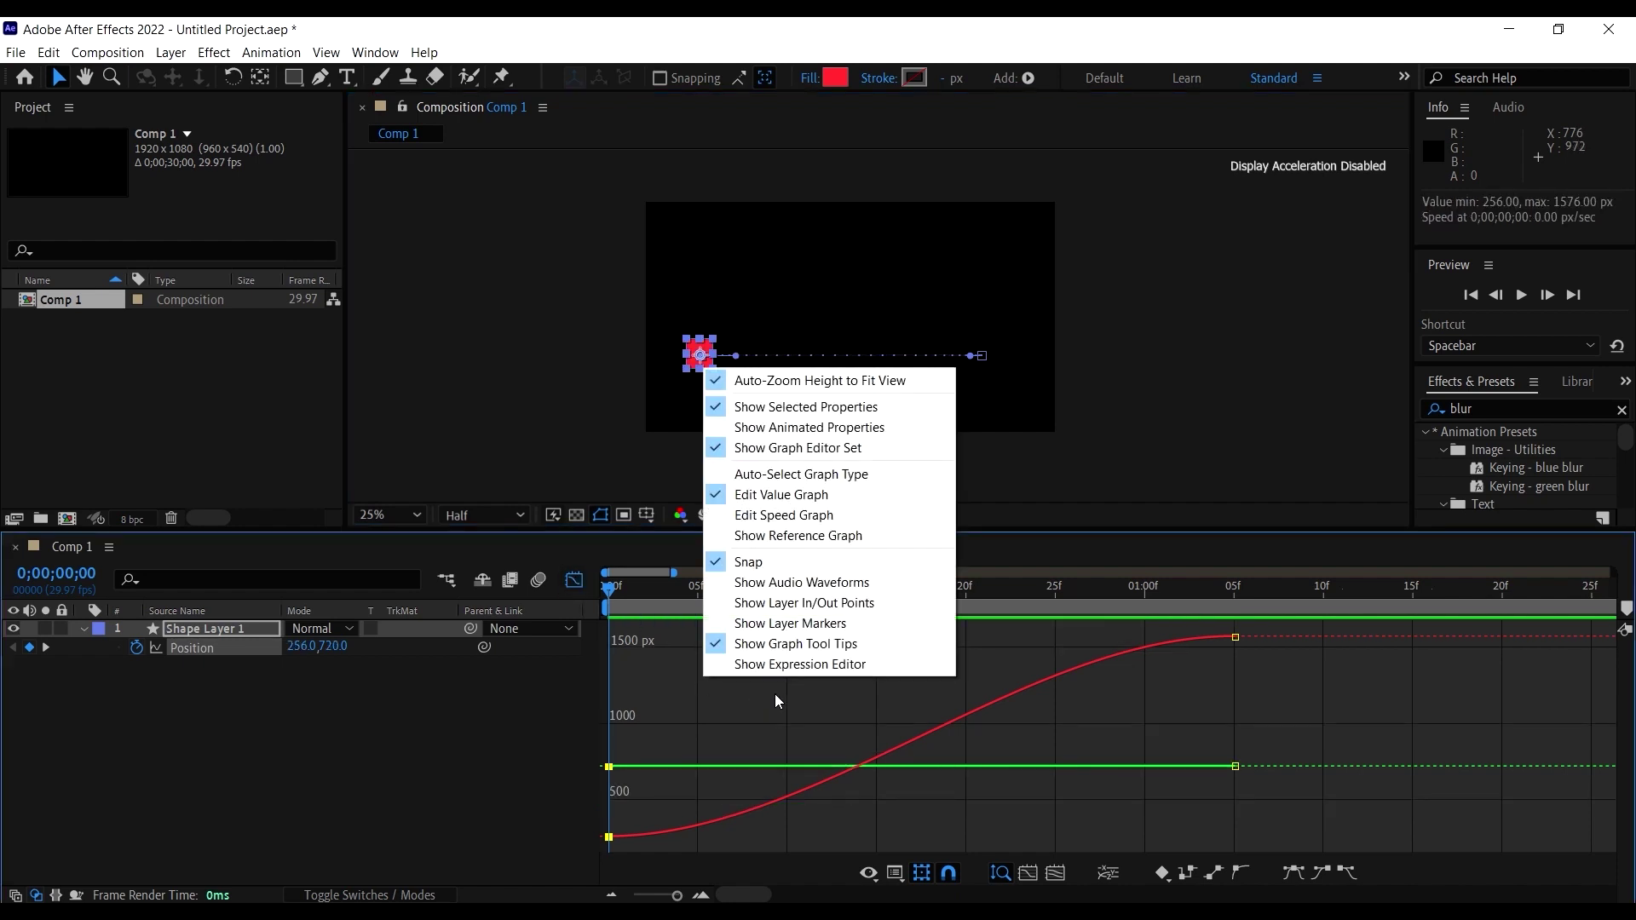
pyautogui.click(788, 516)
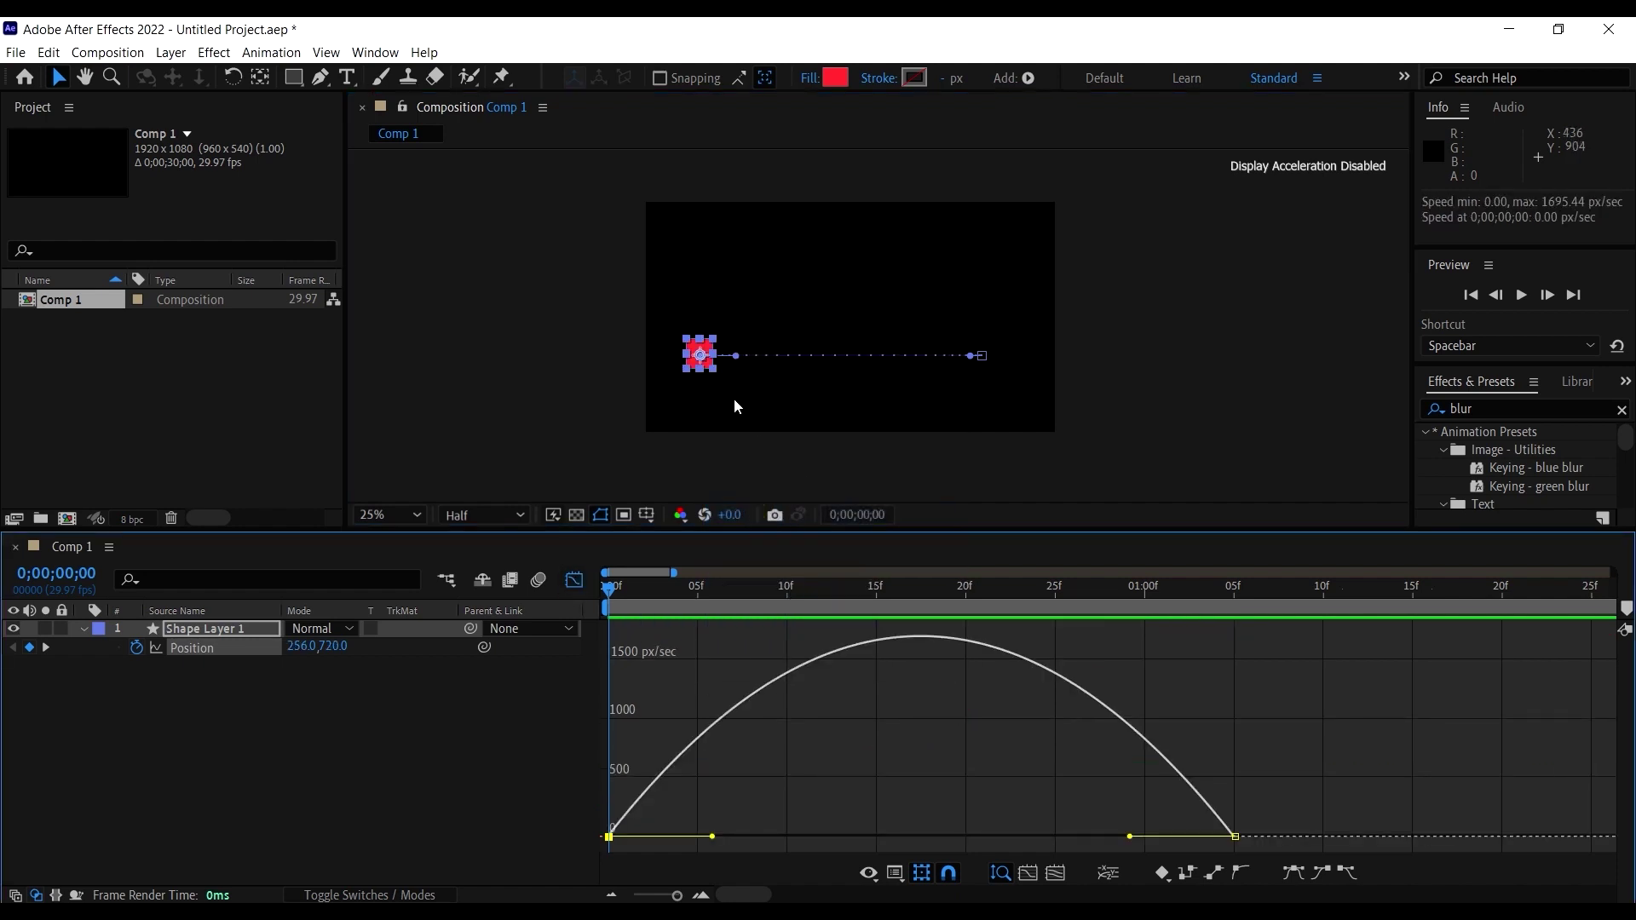
pyautogui.click(716, 358)
pyautogui.moveTo(702, 350); pyautogui.dragTo(752, 273)
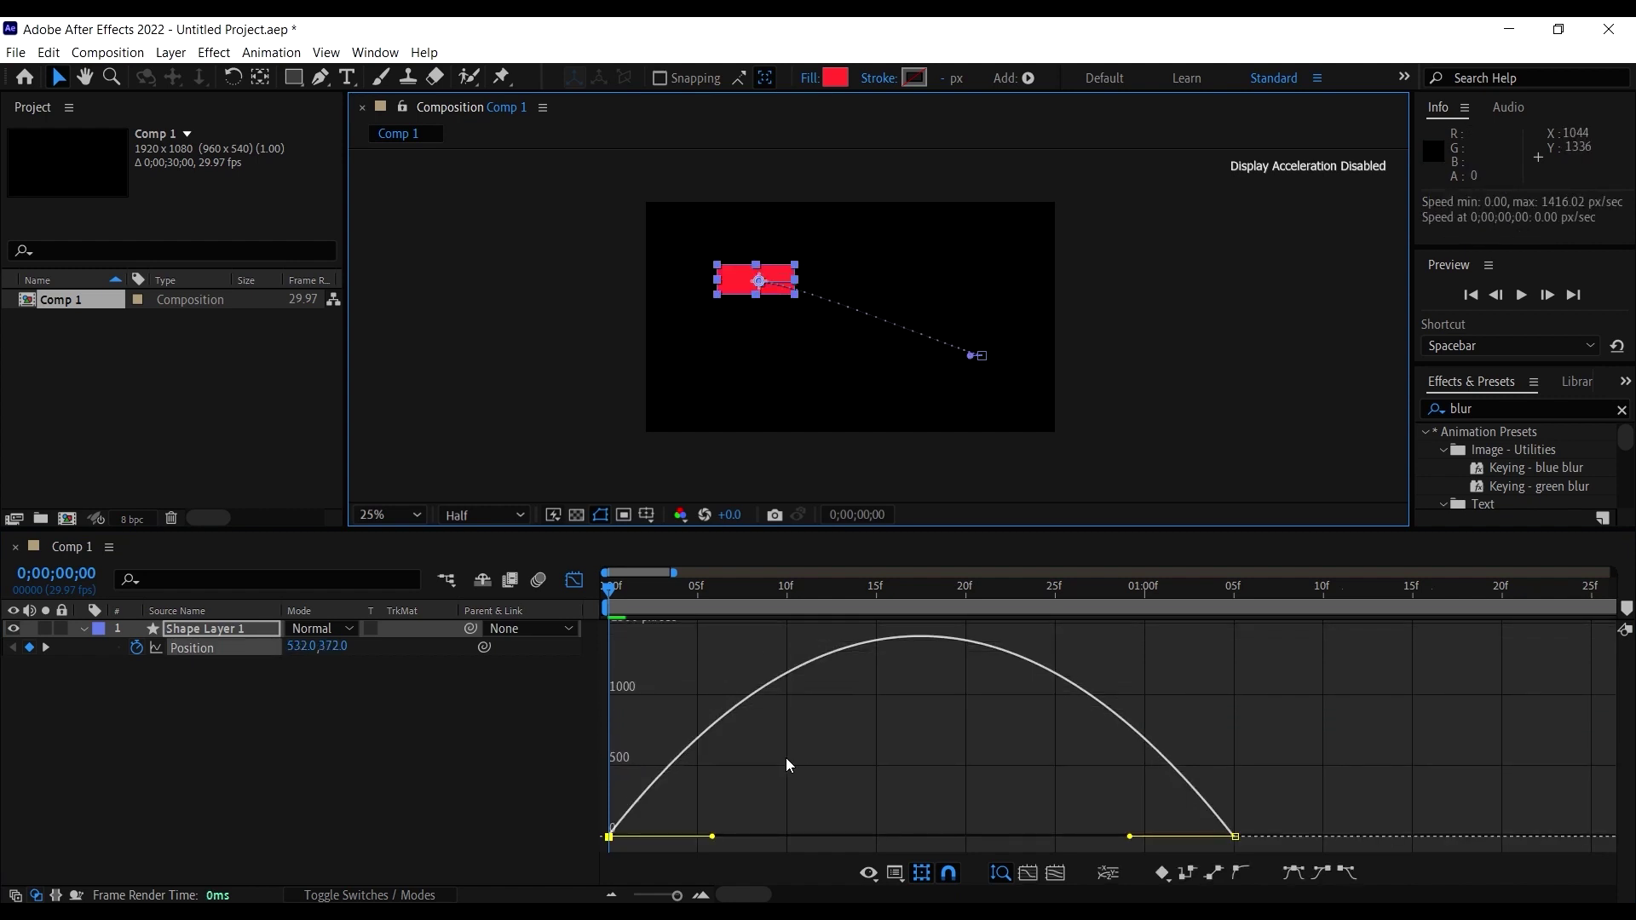
pyautogui.hotkey('ctrl', 'z')
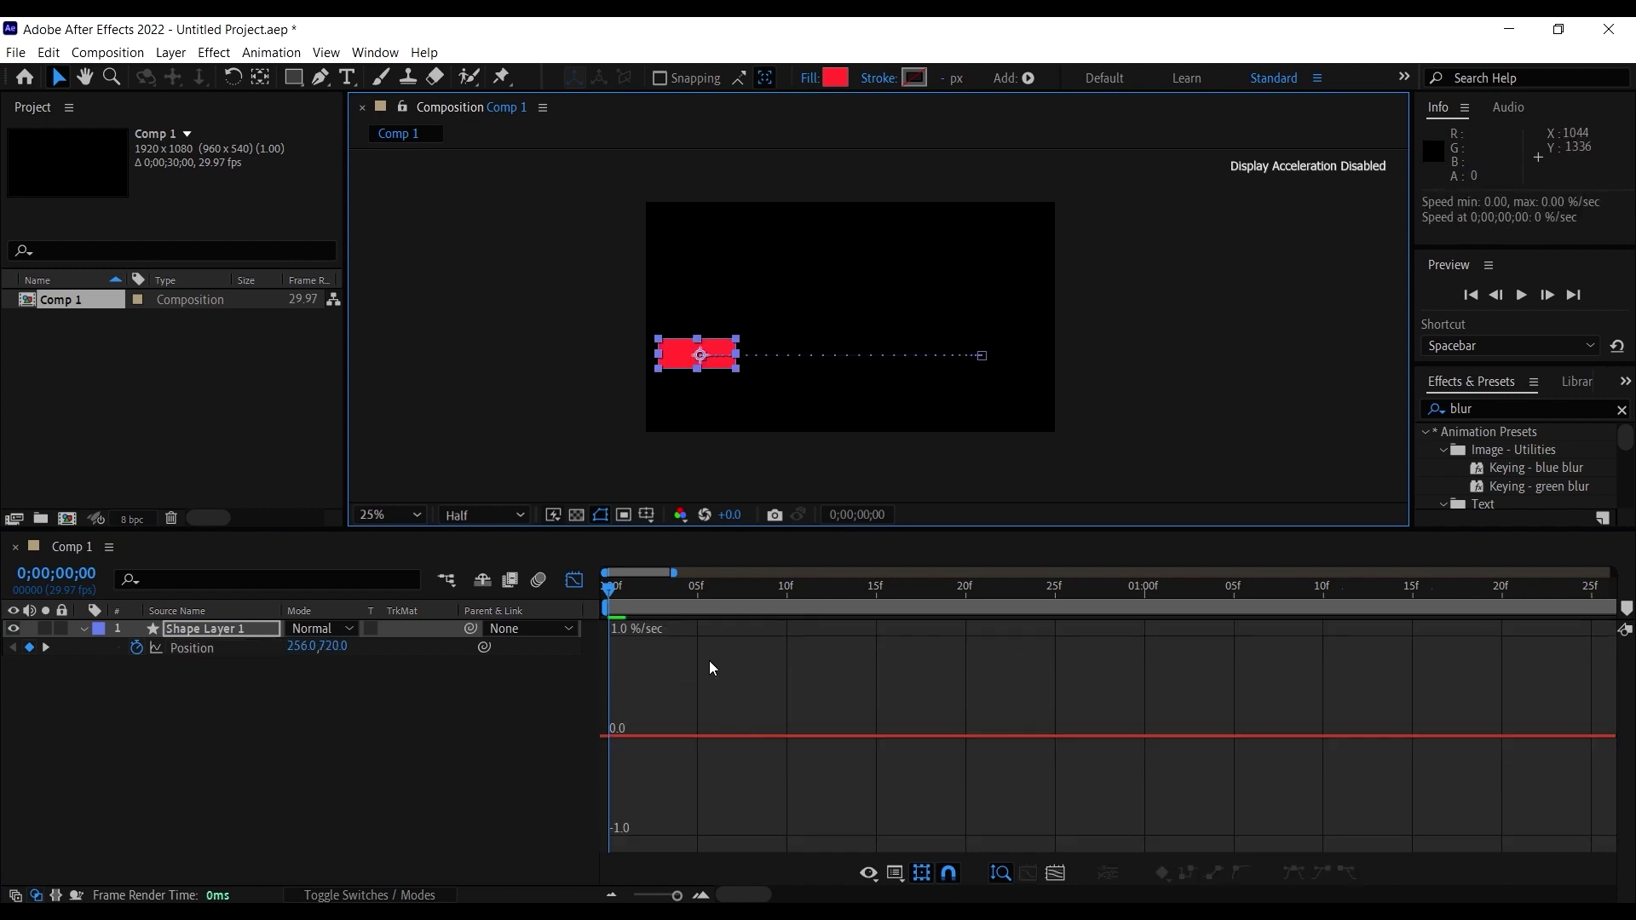
pyautogui.click(585, 590)
pyautogui.hotkey('ctrl', 'z')
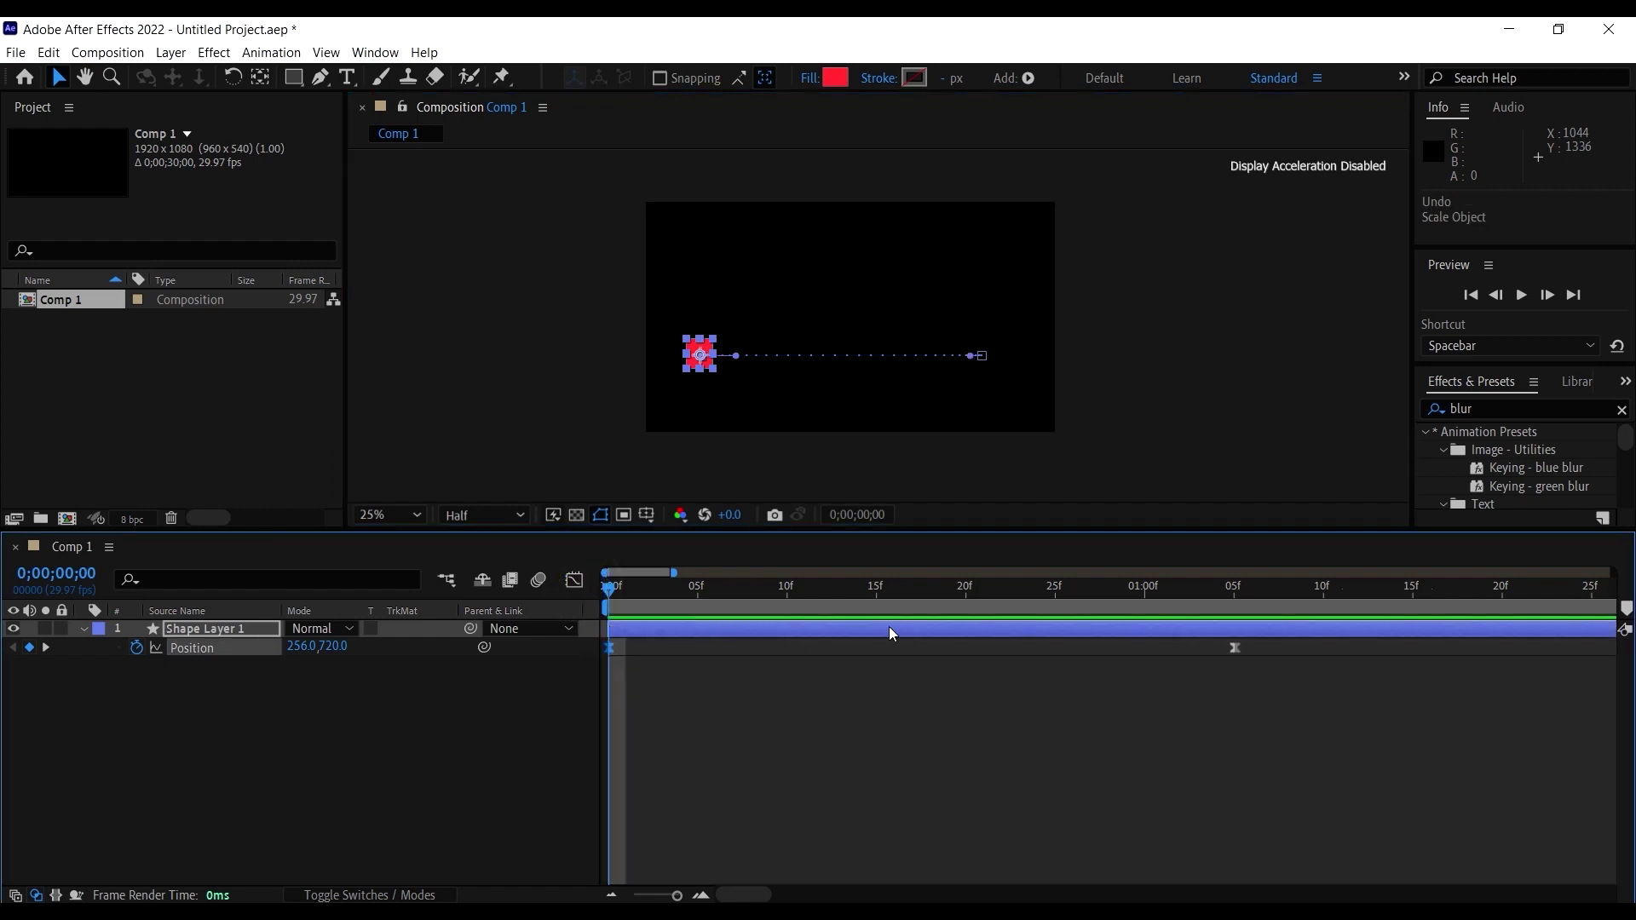
pyautogui.moveTo(1300, 760); pyautogui.dragTo(558, 622)
# Step: Show Position's value graph and apply Separate Dimensions to split it into X Position and Y Position
pyautogui.click(576, 582)
pyautogui.rightClick(907, 765)
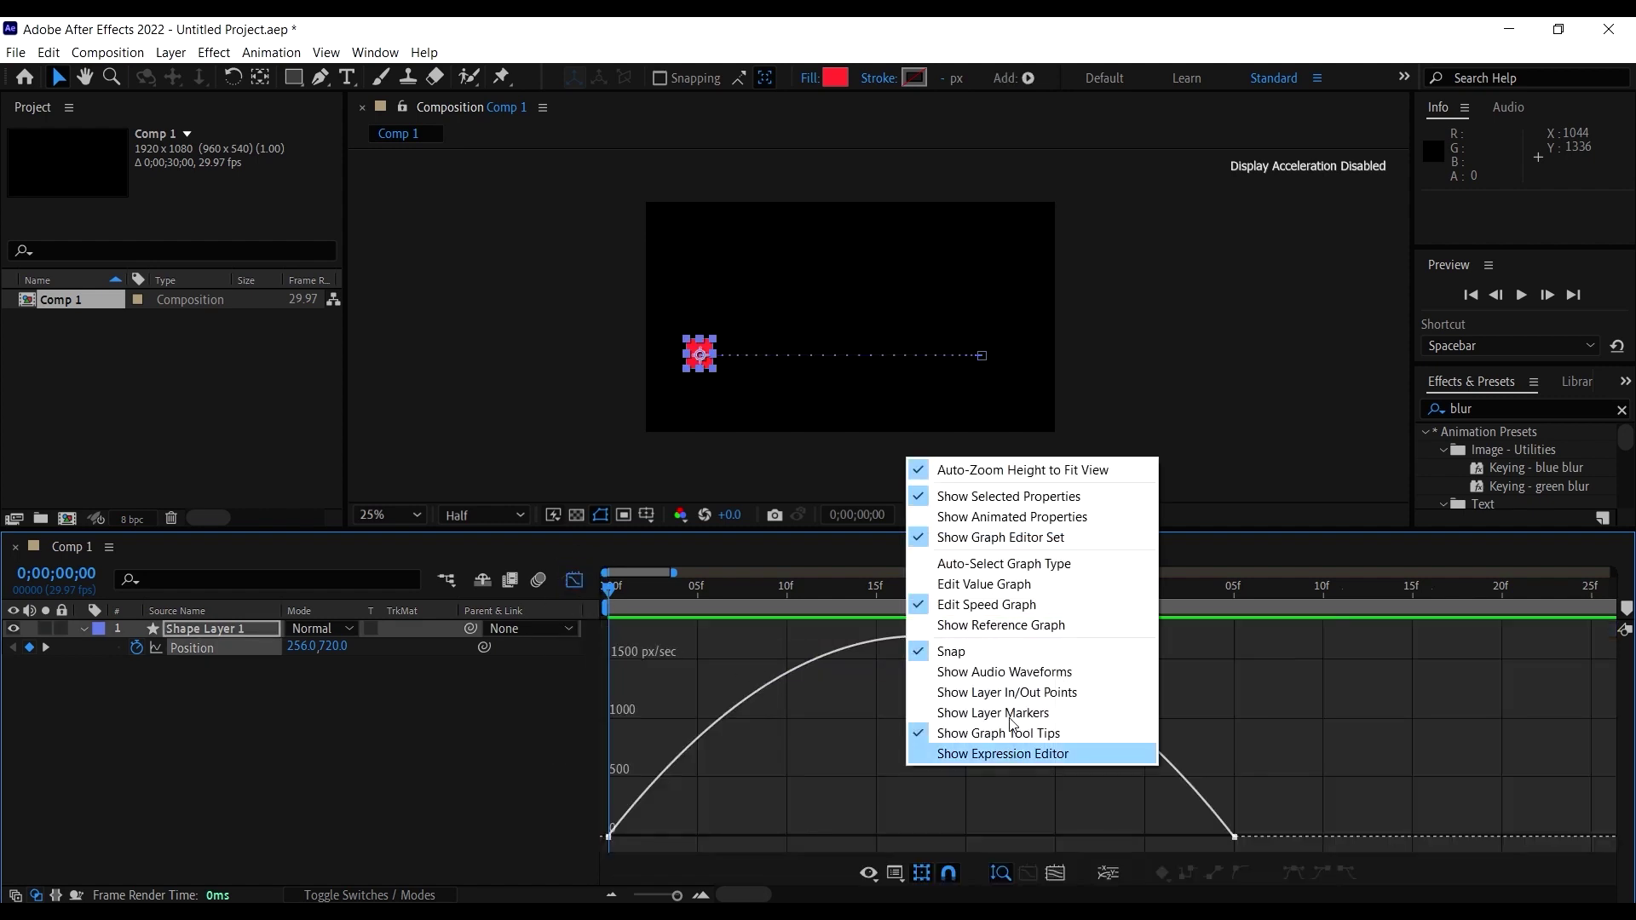
pyautogui.click(987, 585)
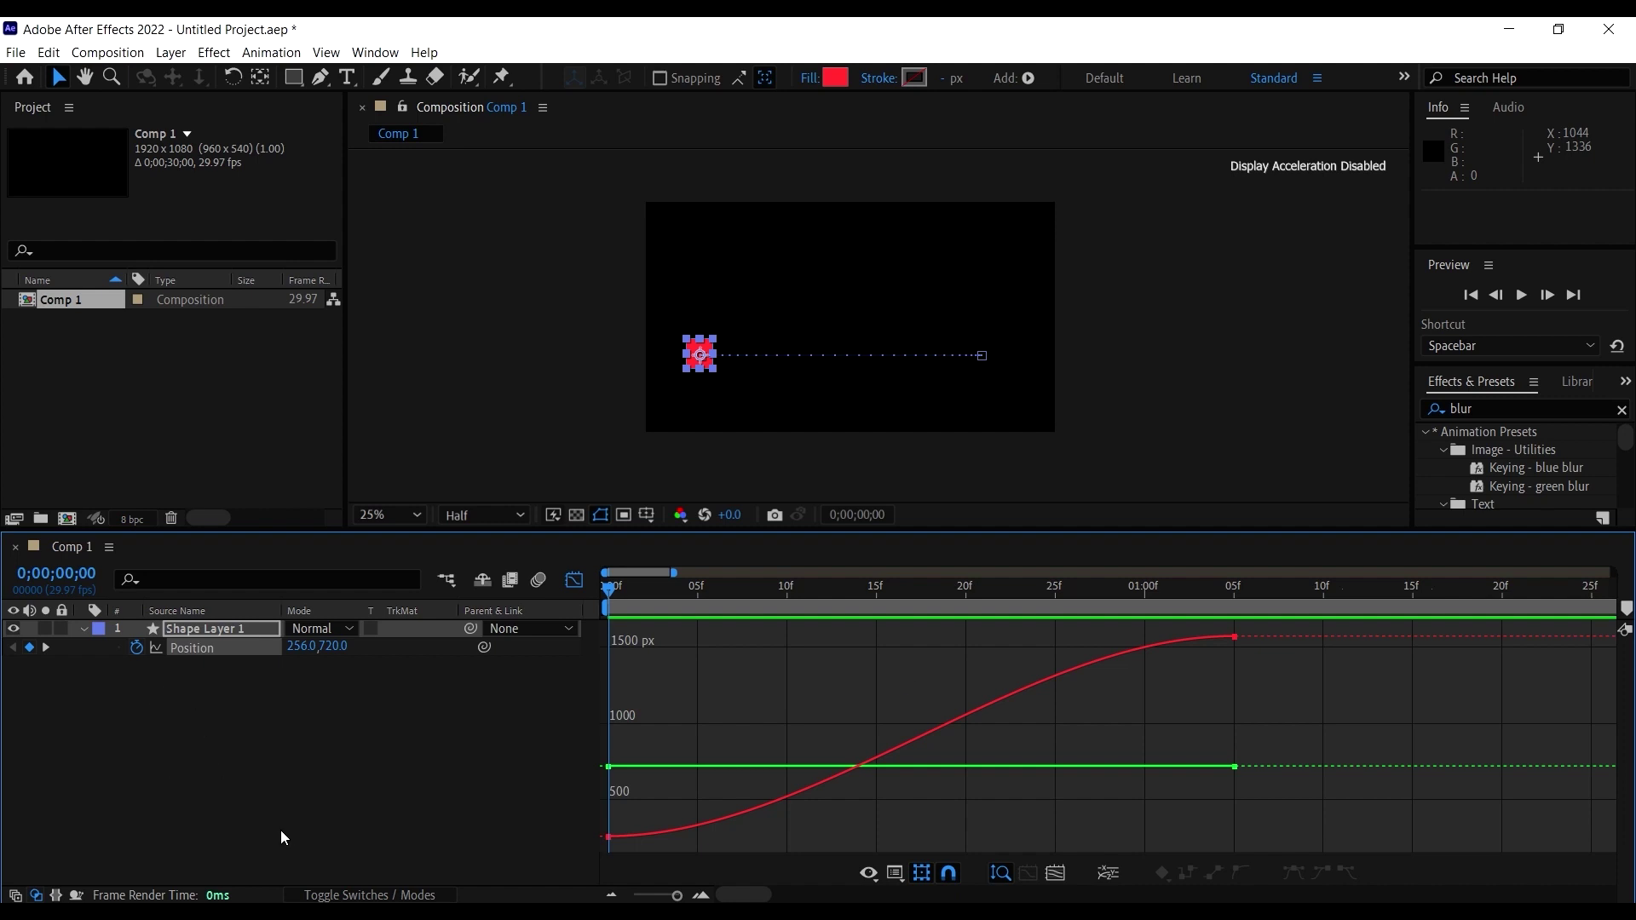
pyautogui.click(234, 649)
pyautogui.rightClick(234, 650)
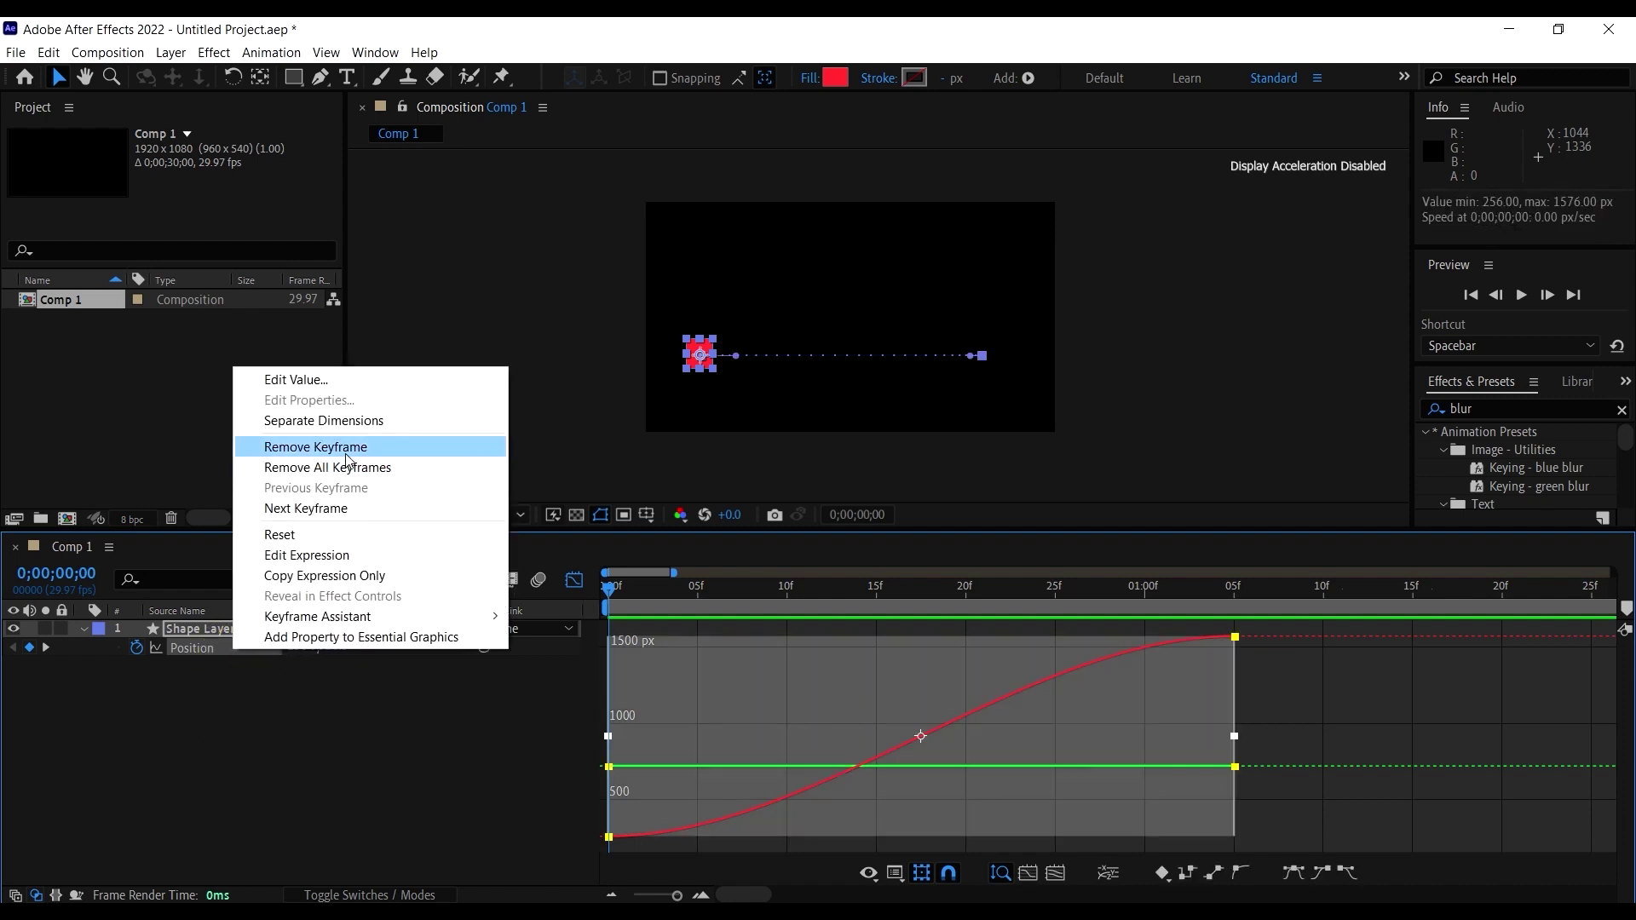
pyautogui.click(347, 422)
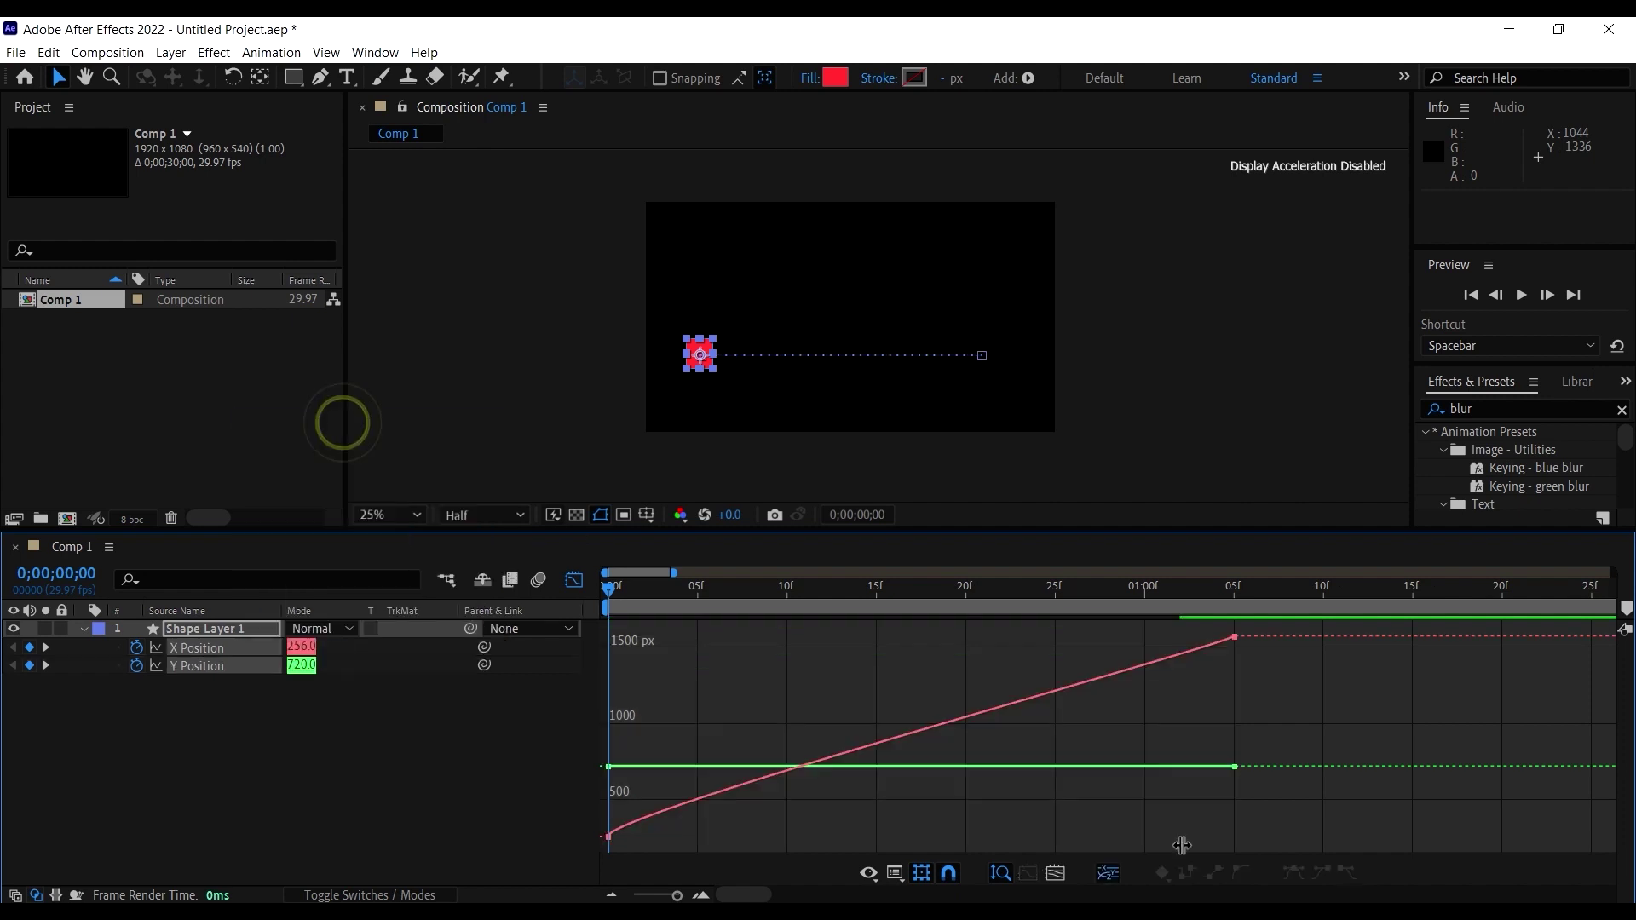
# Step: Inspect the X Position and Y Position curves one at a time
pyautogui.click(445, 740)
pyautogui.click(202, 648)
pyautogui.click(213, 665)
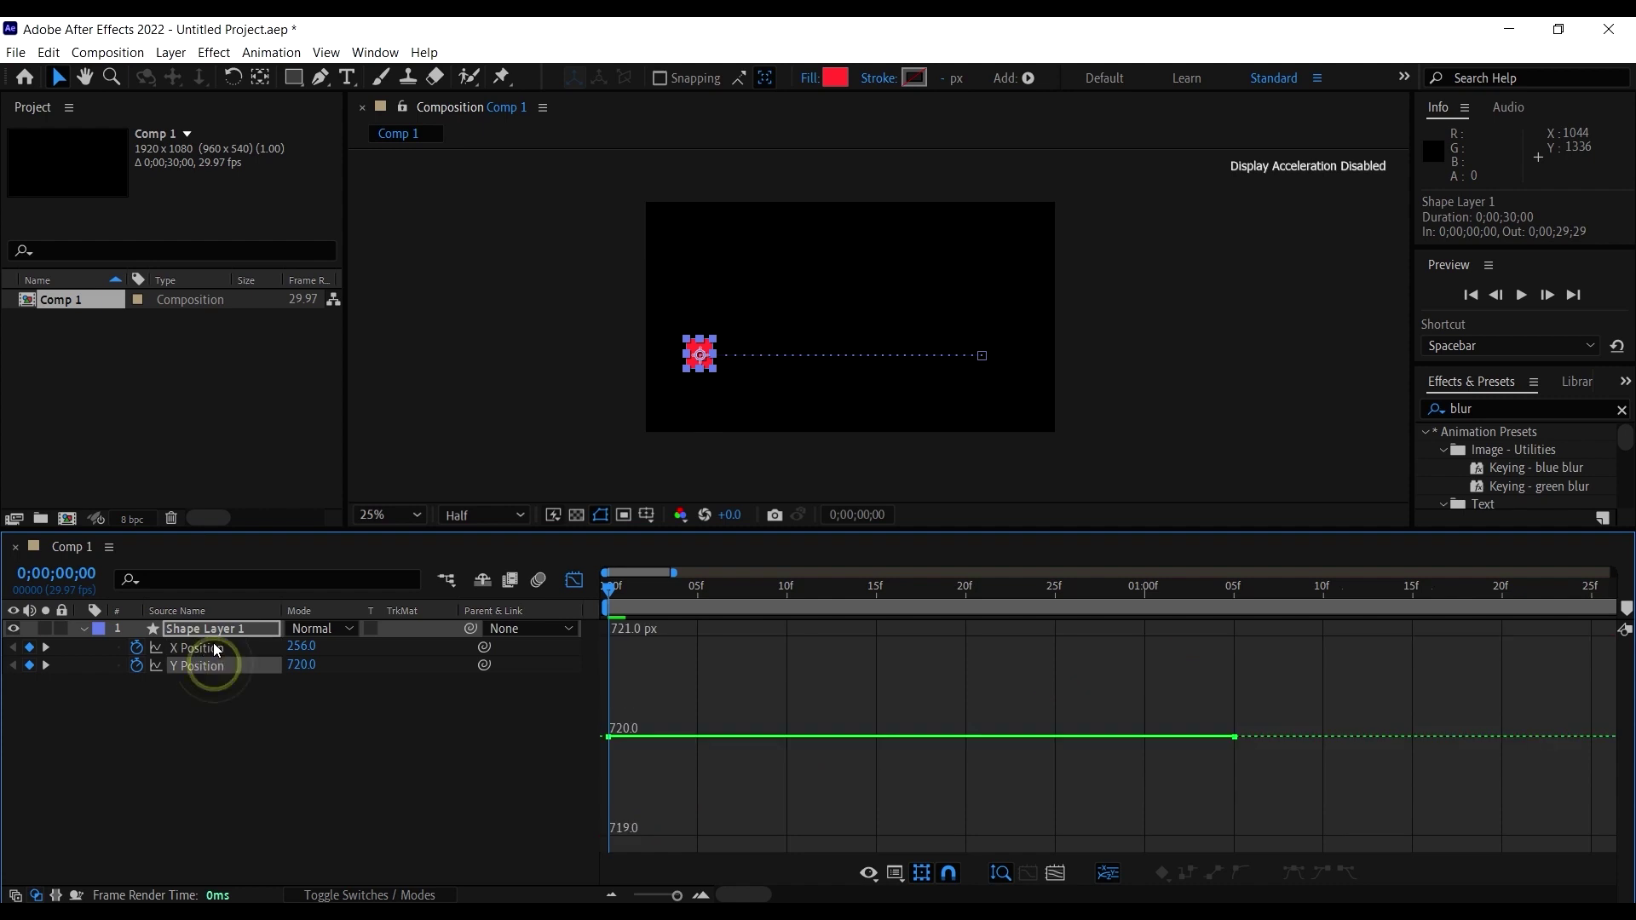
pyautogui.click(216, 650)
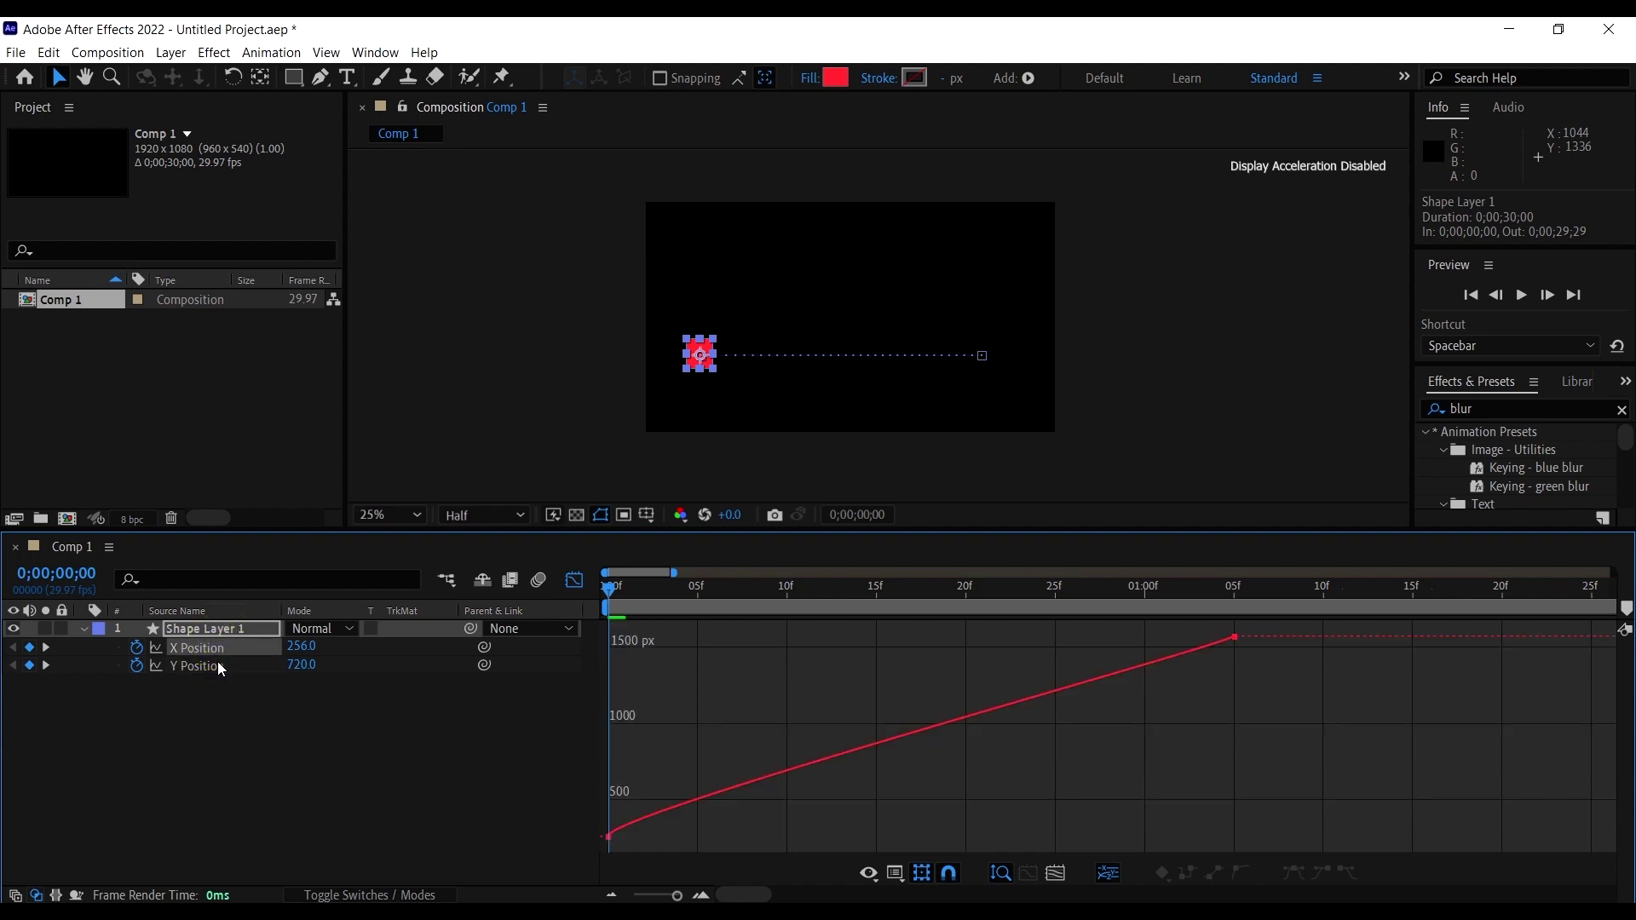
pyautogui.click(218, 661)
pyautogui.click(220, 645)
# Step: Select the first X Position keyframe, preview the slide, and end with only the X Position curve showing
pyautogui.moveTo(654, 753); pyautogui.dragTo(560, 860)
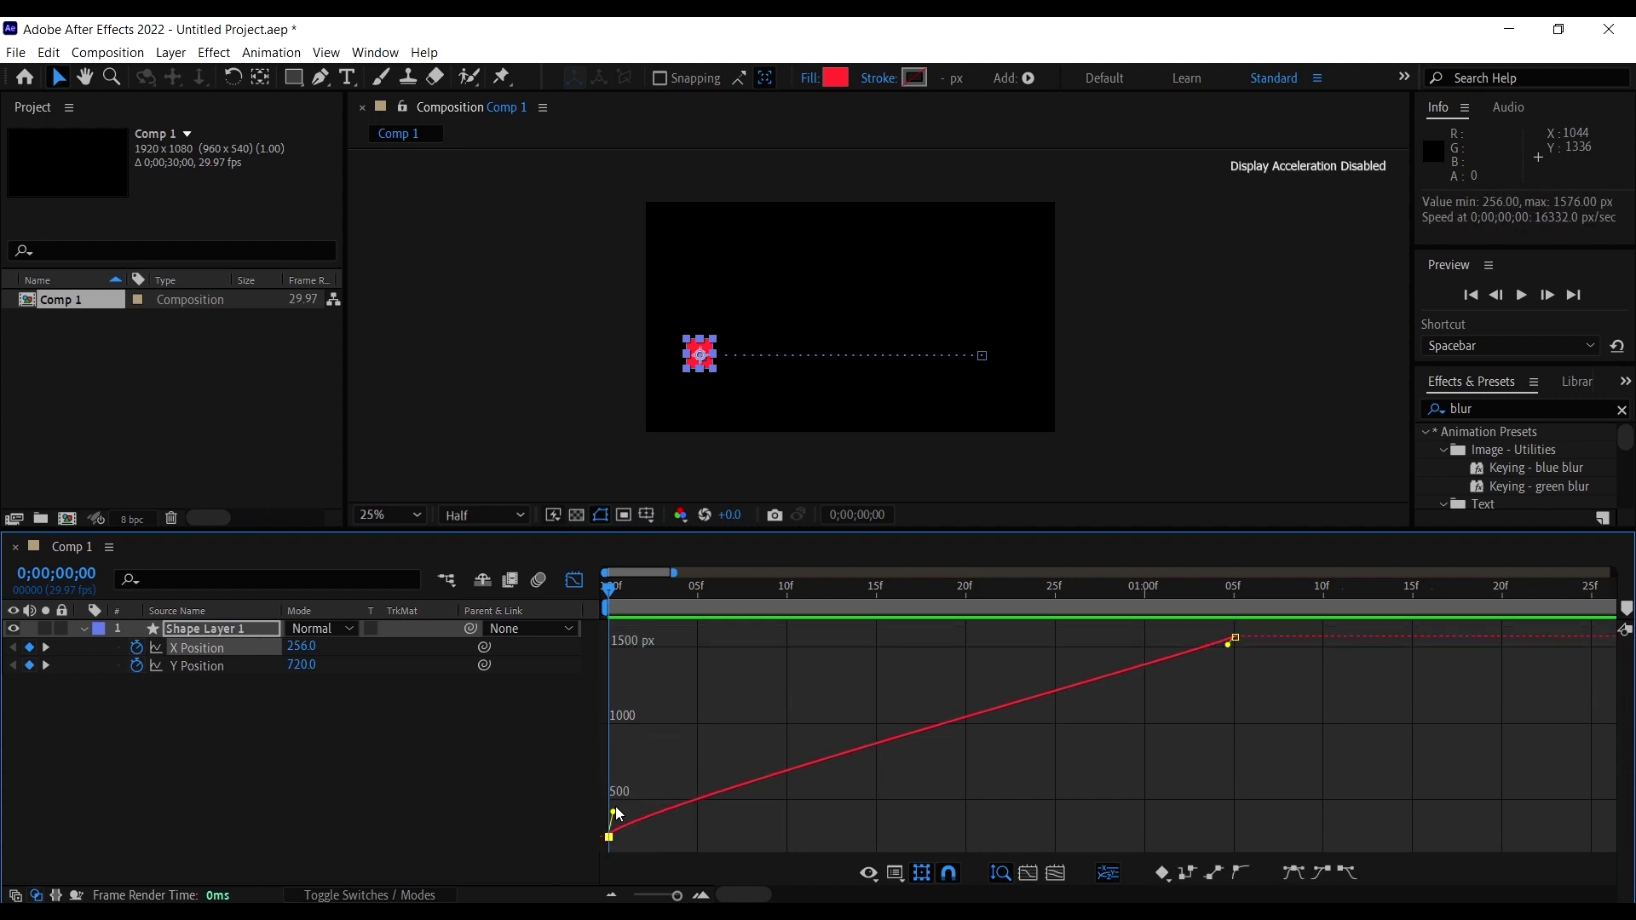
pyautogui.press('space')
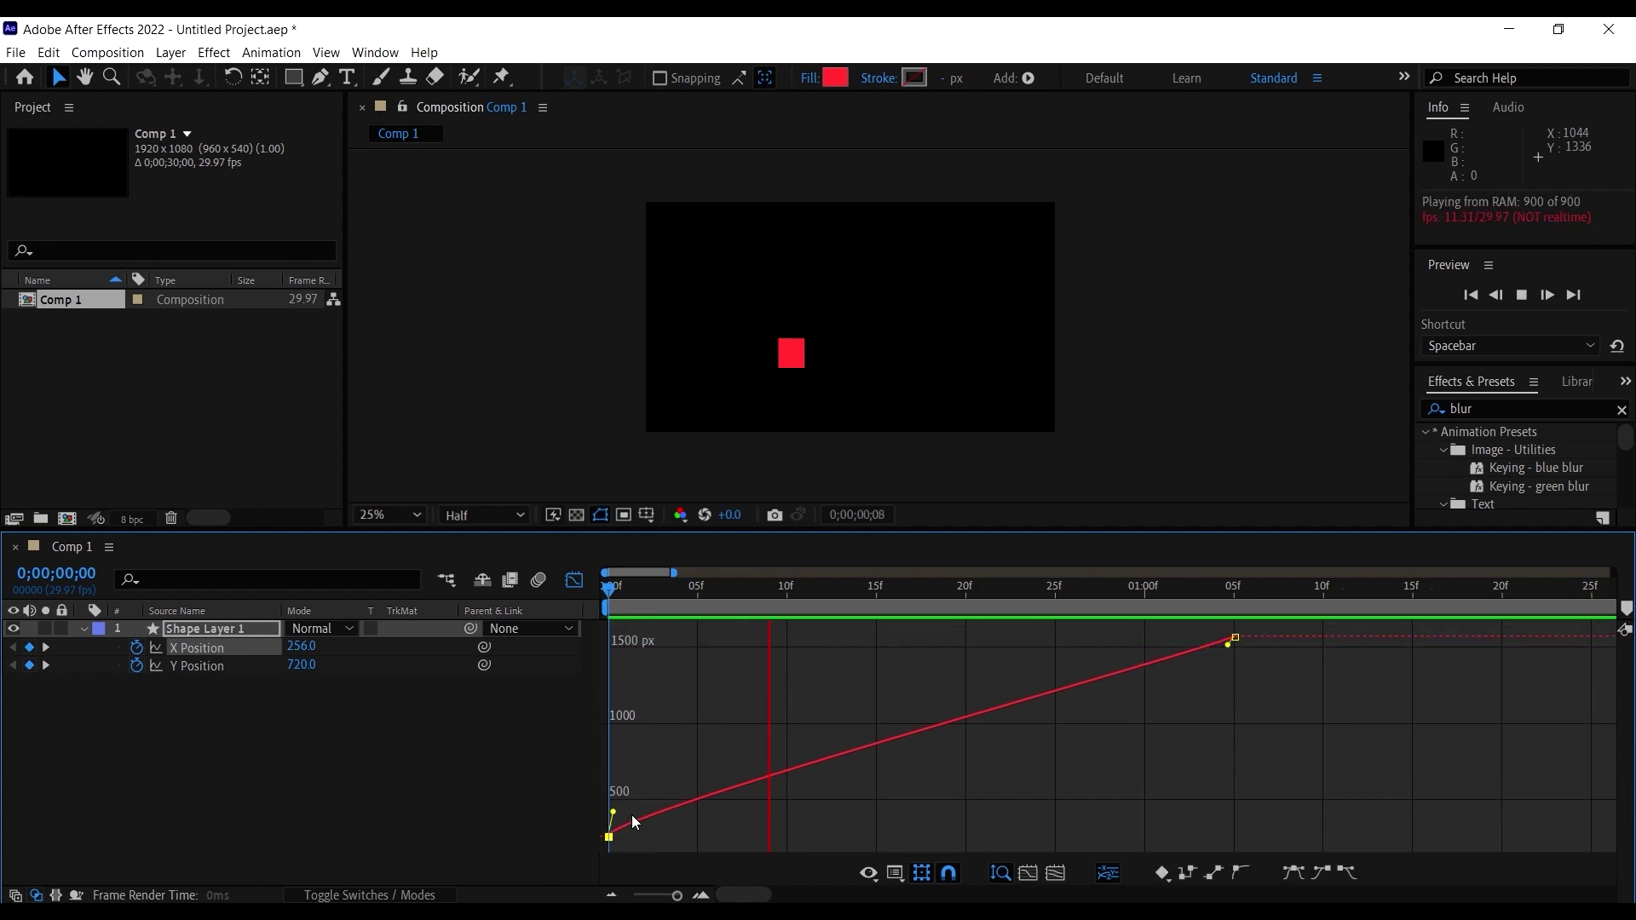
pyautogui.click(714, 594)
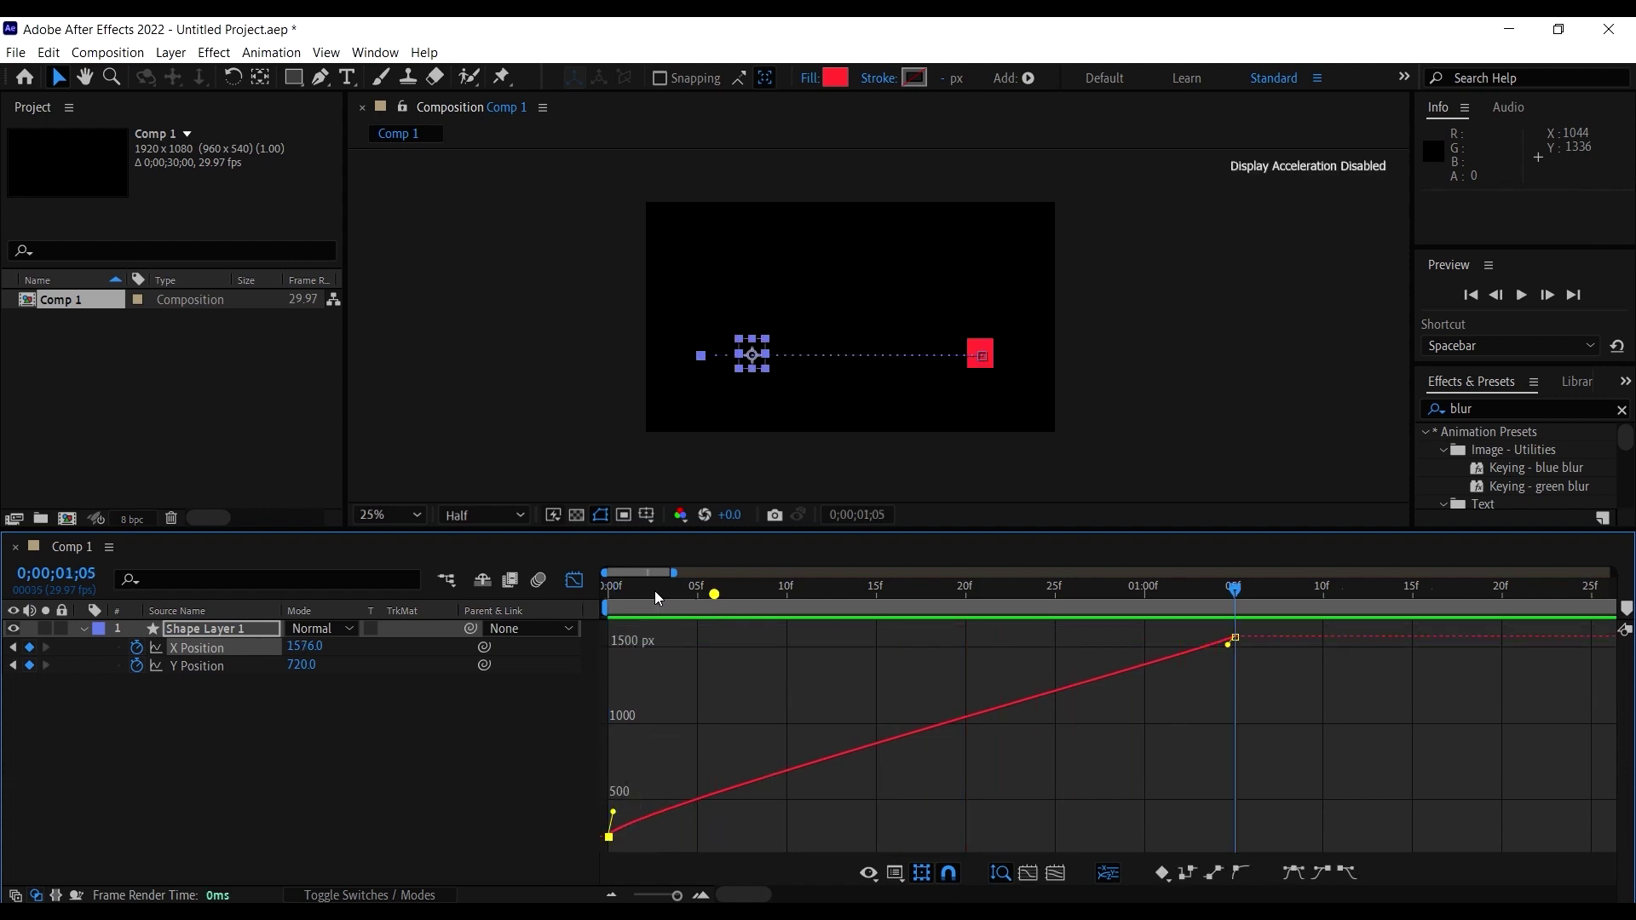
pyautogui.click(213, 665)
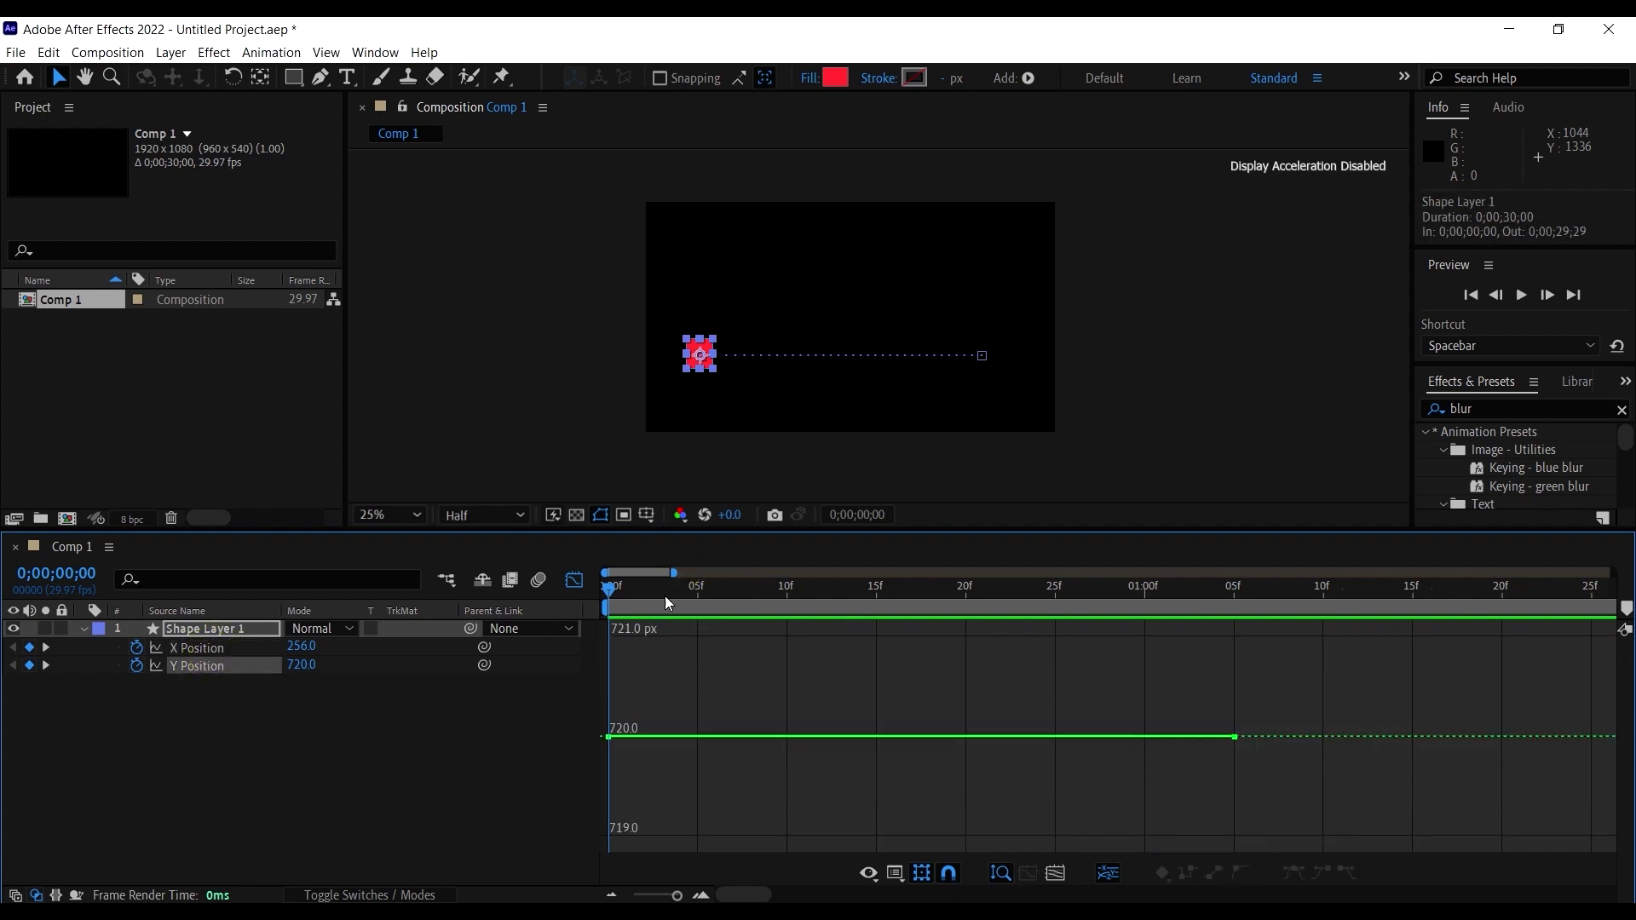
pyautogui.click(211, 648)
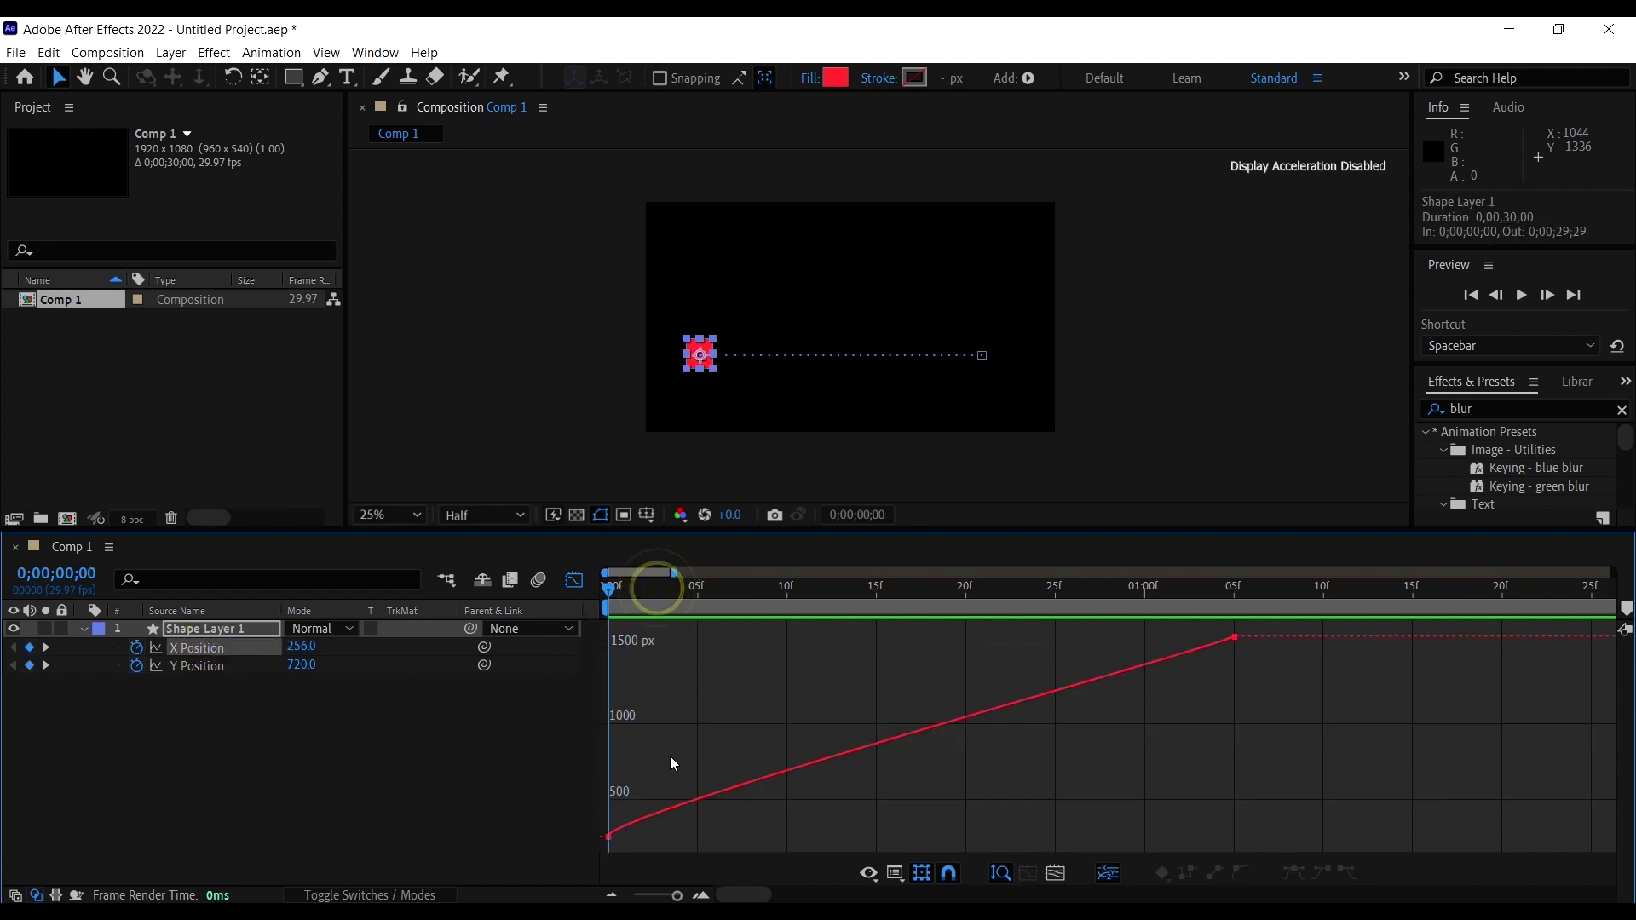
pyautogui.click(691, 822)
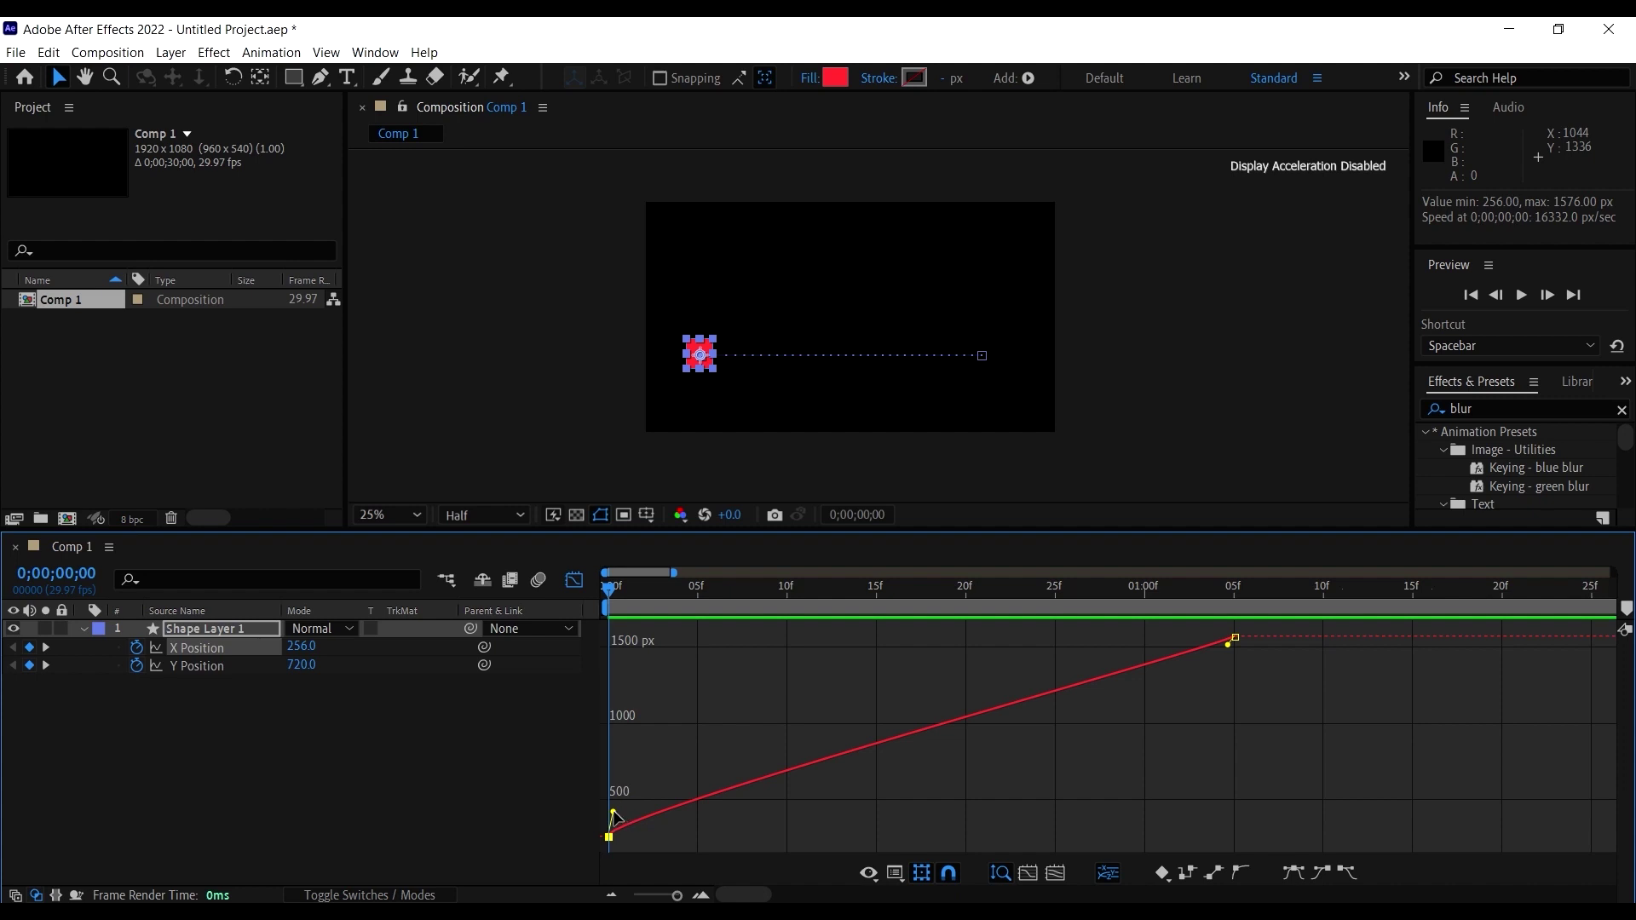
# Step: Drag the X Position Bezier handles into a steep S-curve ease levelling at 1576 px, previewing between adjustments
pyautogui.moveTo(612, 812)
pyautogui.mouseDown()
pyautogui.moveTo(872, 836)
pyautogui.moveTo(1171, 811)
pyautogui.moveTo(1231, 846)
pyautogui.mouseUp()
pyautogui.press('space')
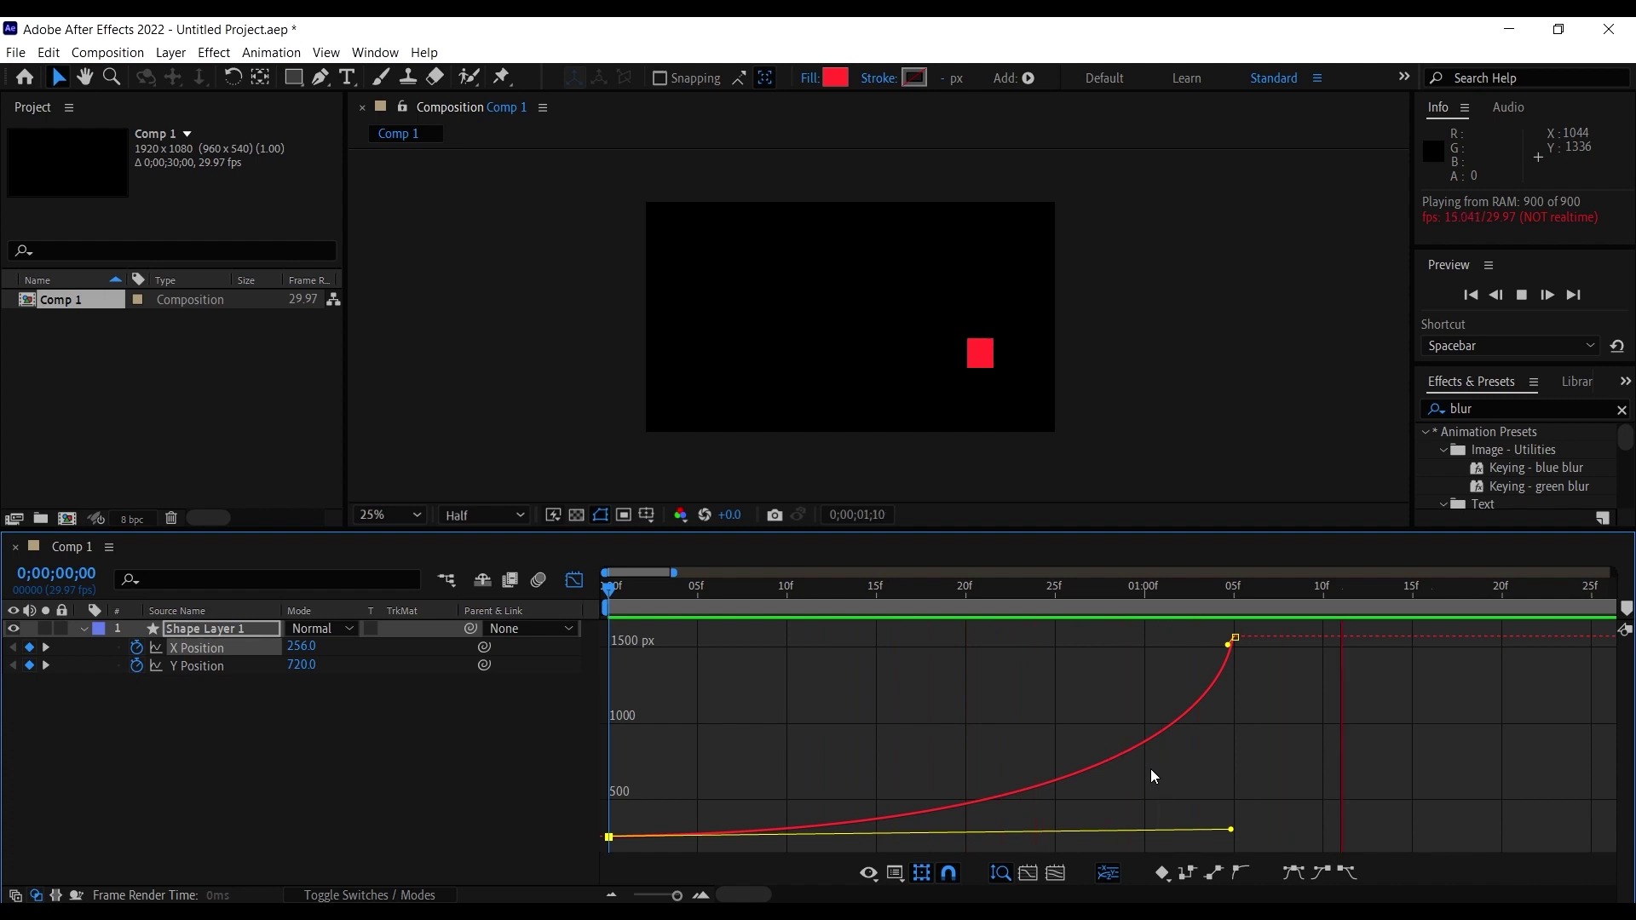
pyautogui.press('space')
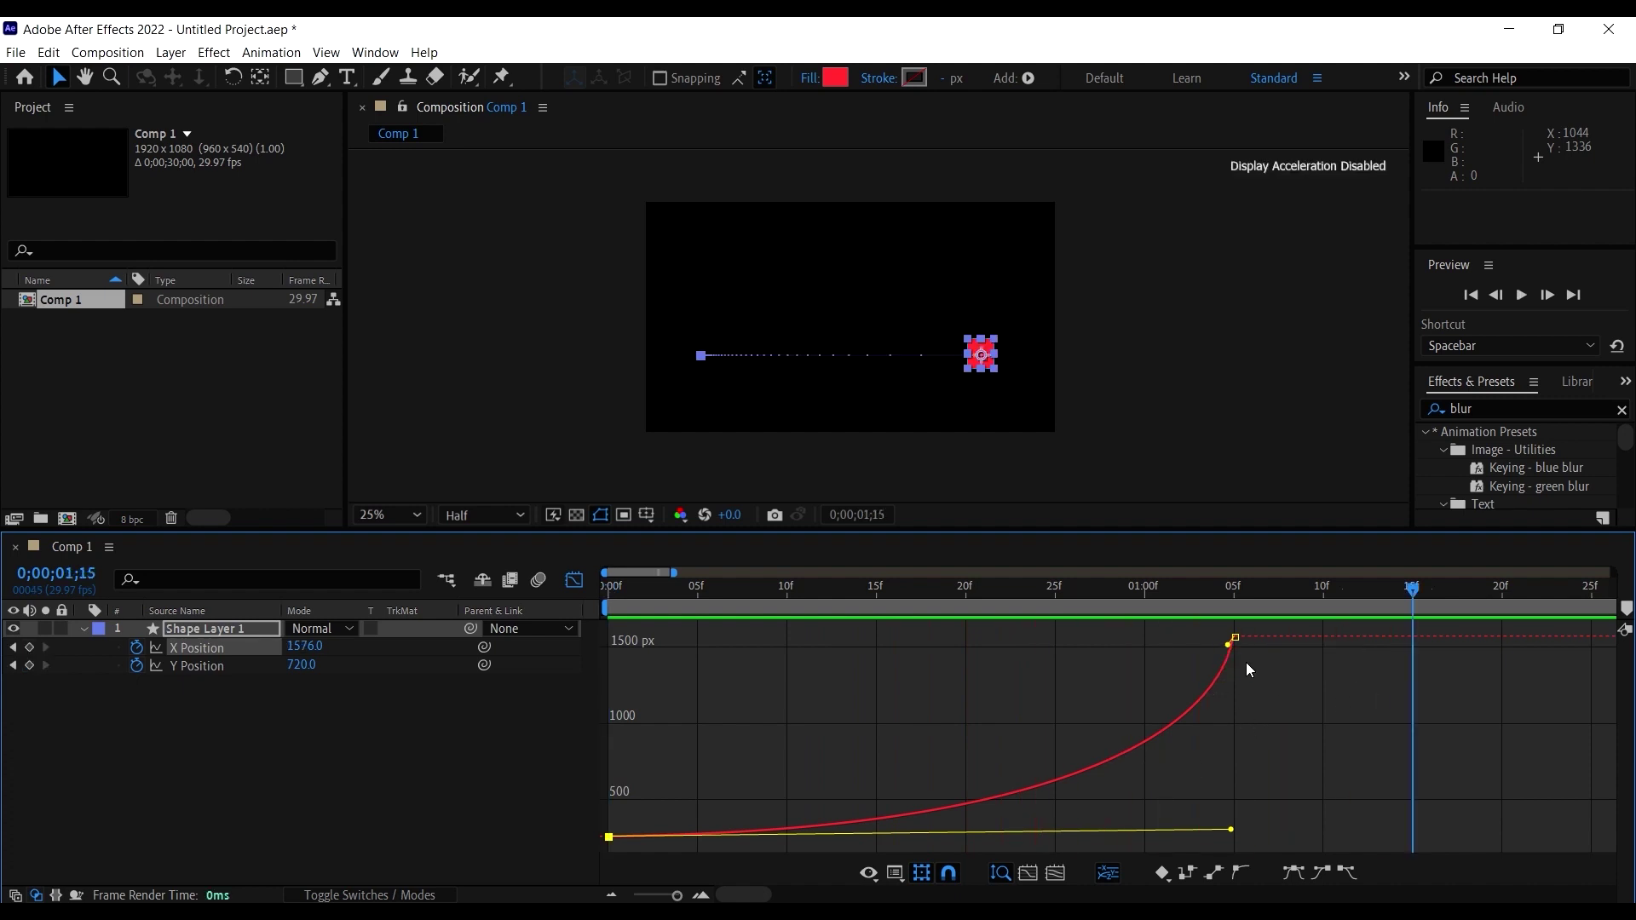
pyautogui.moveTo(1229, 649); pyautogui.dragTo(1249, 692)
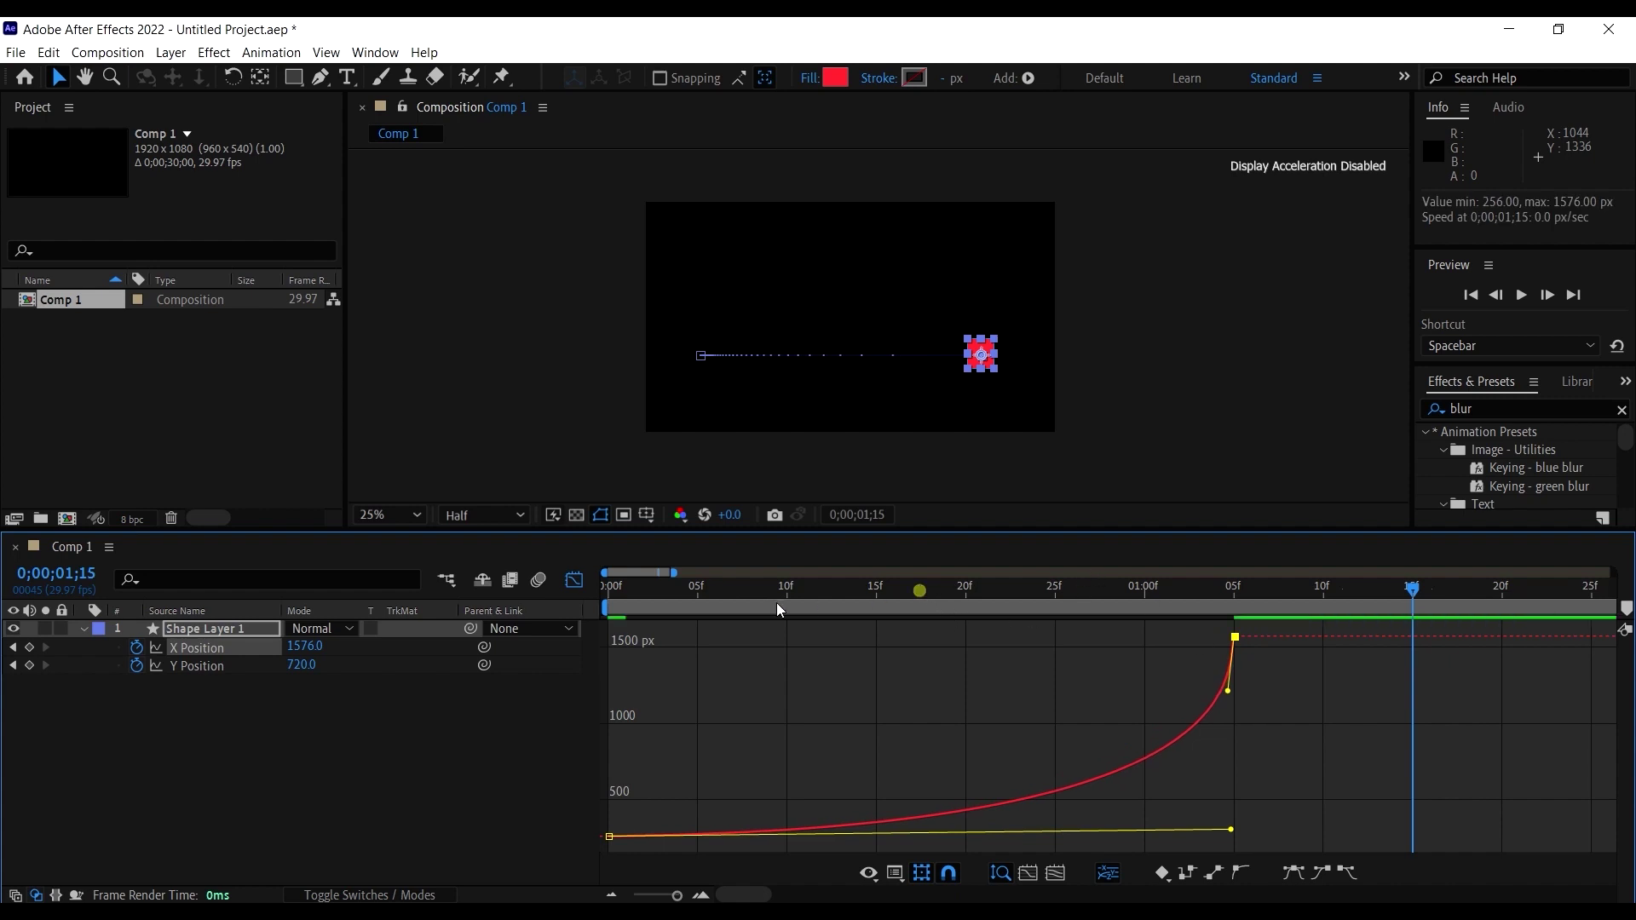
pyautogui.press('space')
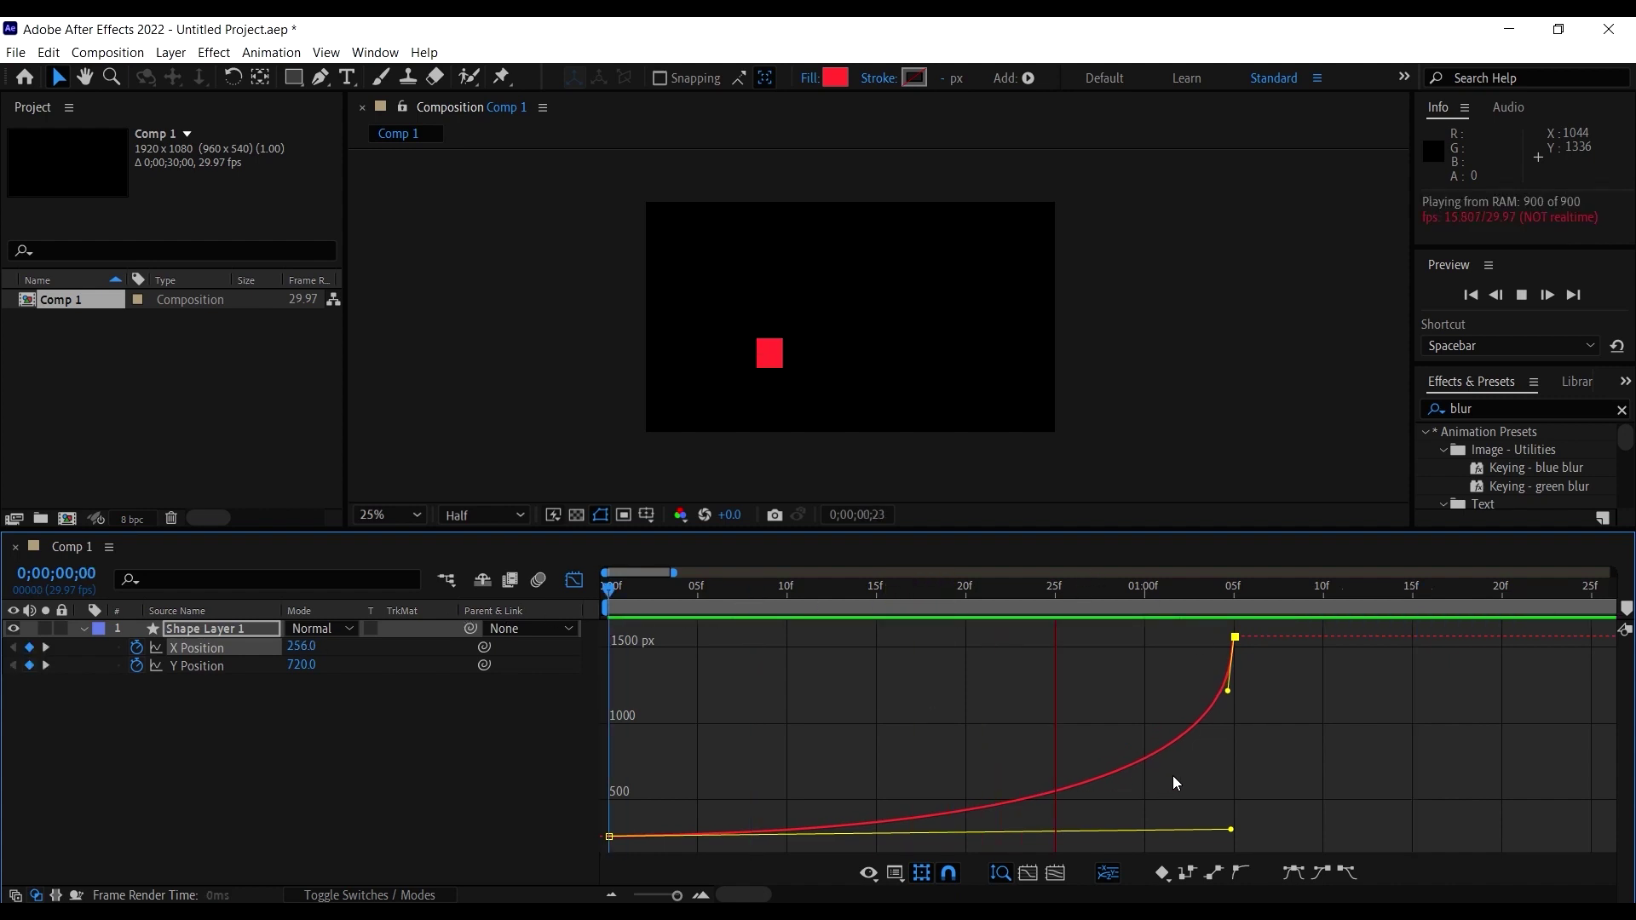
pyautogui.press('space')
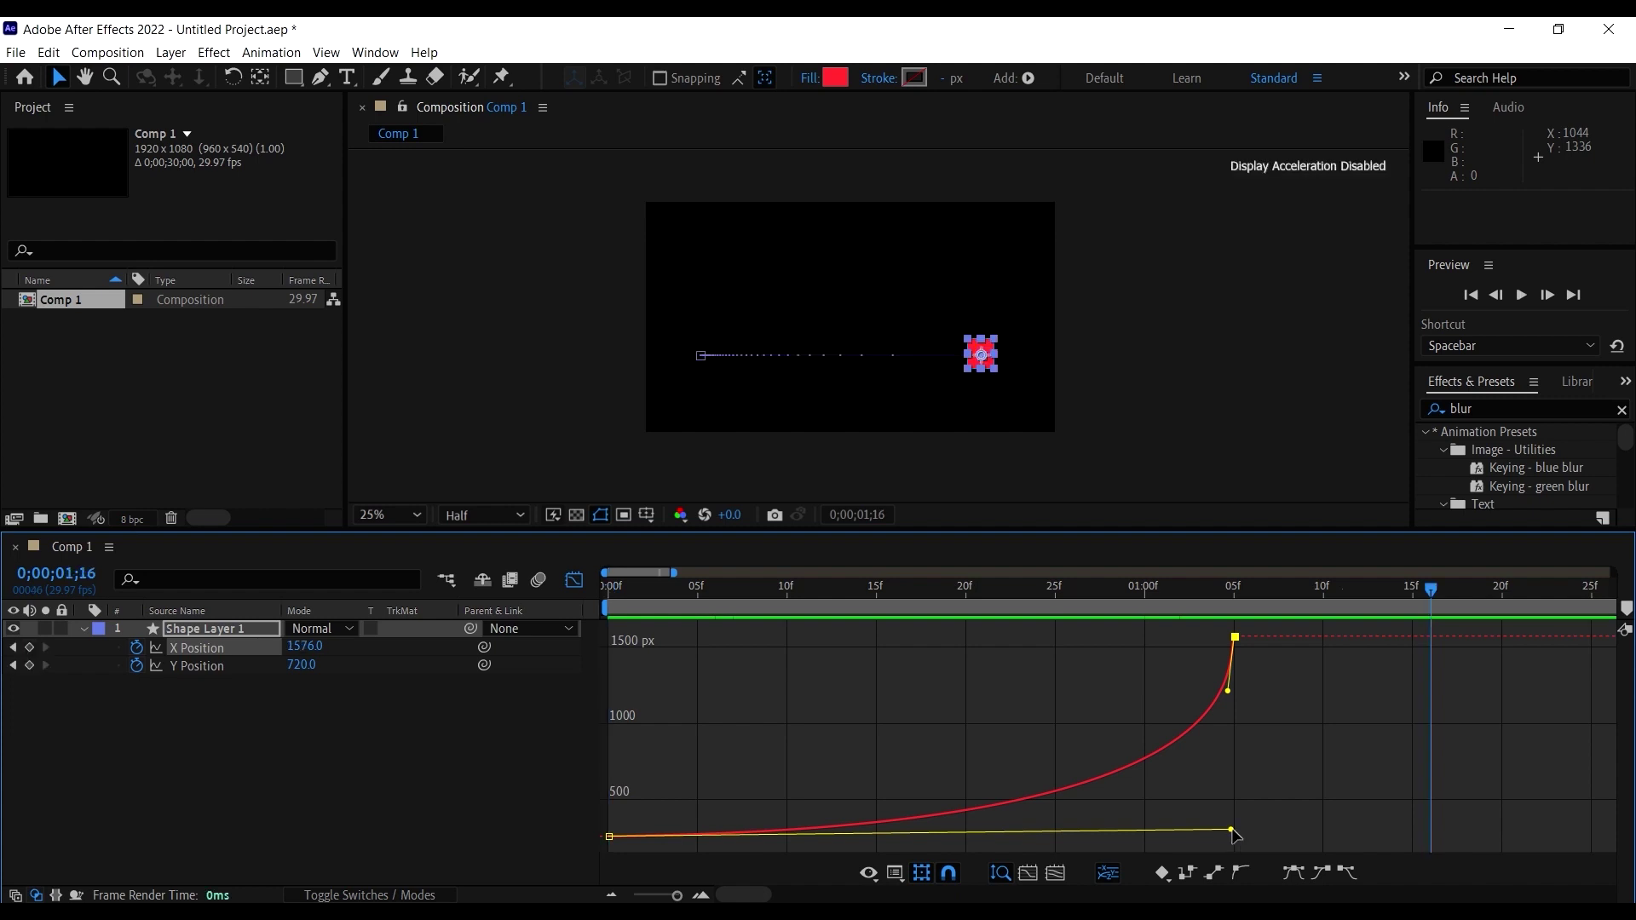
pyautogui.moveTo(1233, 830)
pyautogui.mouseDown()
pyautogui.moveTo(795, 627)
pyautogui.moveTo(718, 642)
pyautogui.moveTo(643, 622)
pyautogui.moveTo(1231, 826)
pyautogui.mouseUp()
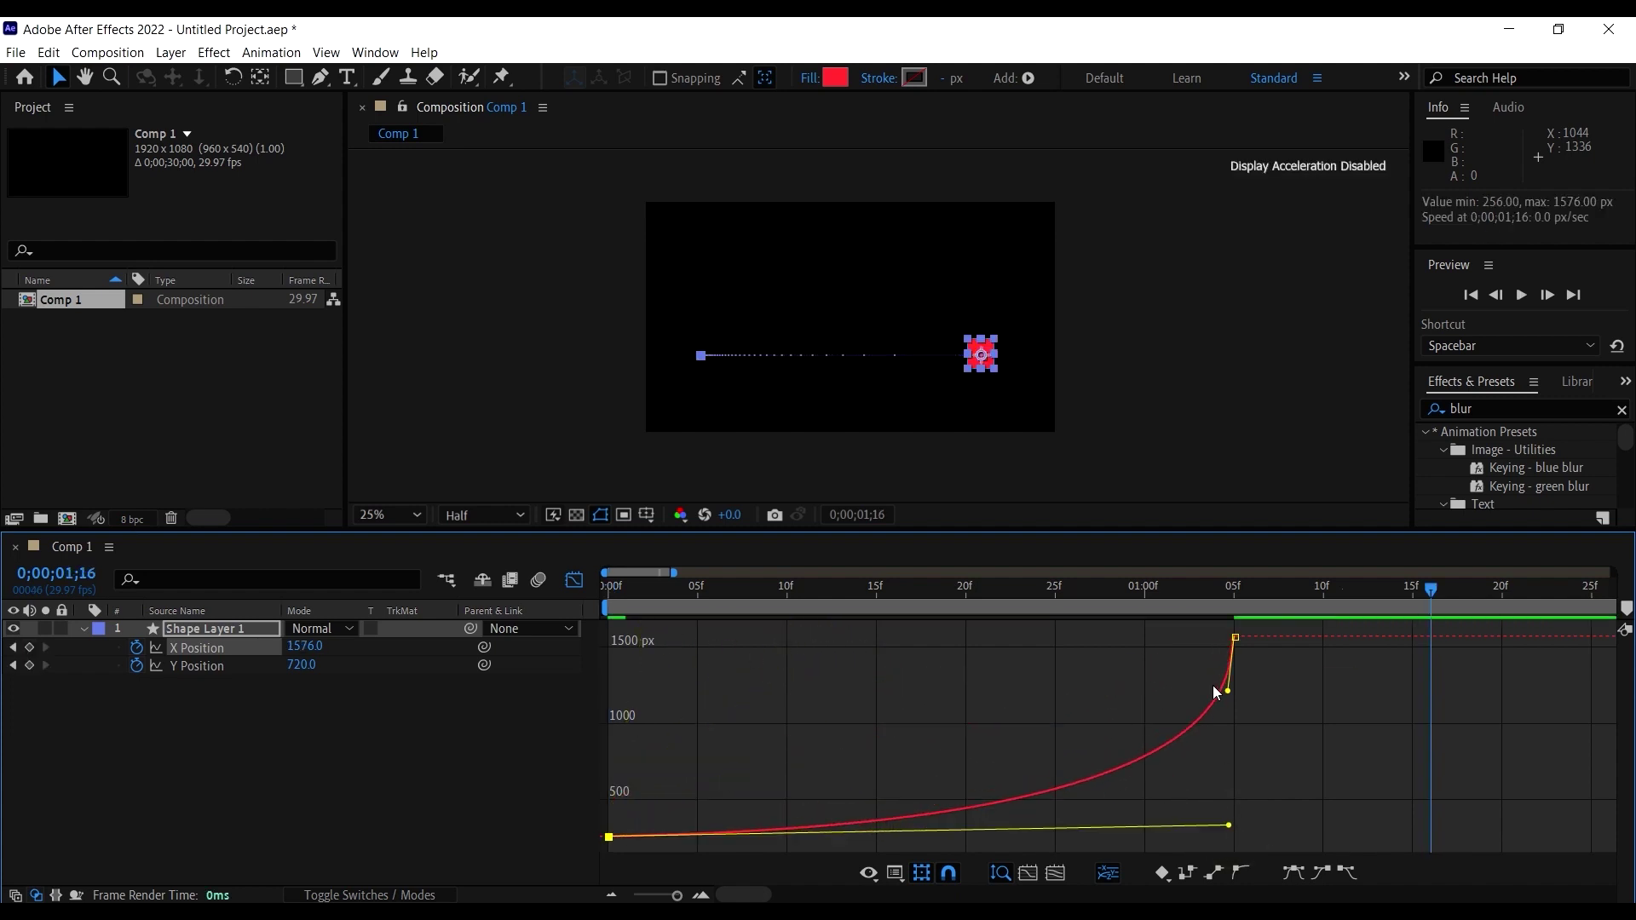
pyautogui.moveTo(1229, 698); pyautogui.dragTo(653, 616)
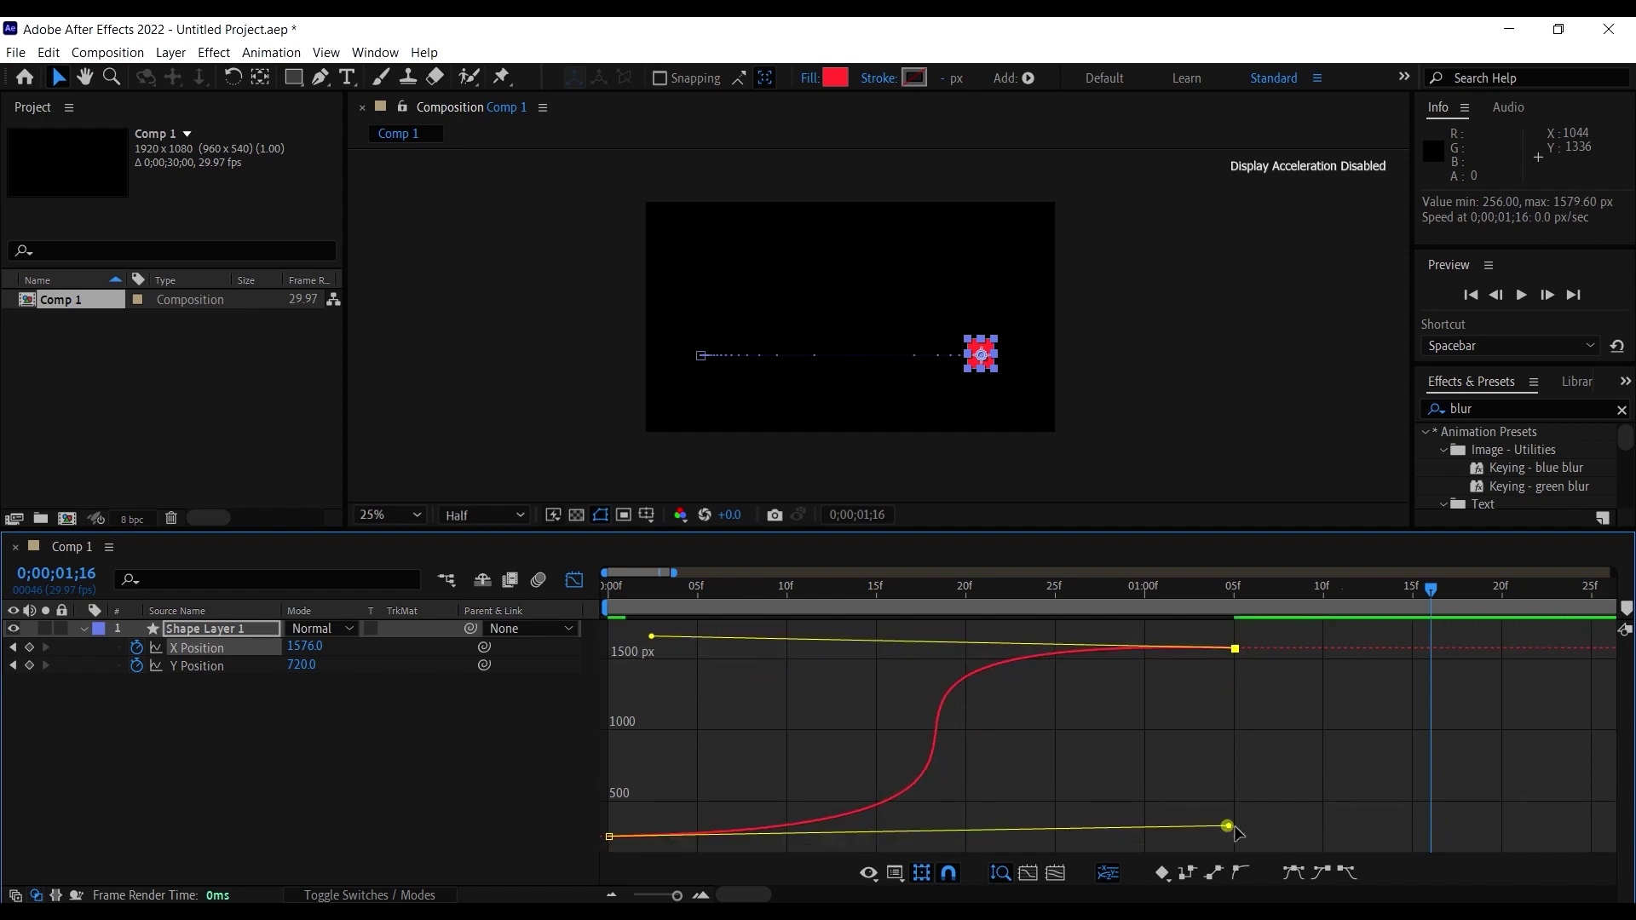
# Step: Nudge the first keyframe's easing and lower the second keyframe's handle to cap at 1576 px, then preview
pyautogui.moveTo(1229, 826); pyautogui.dragTo(1235, 831)
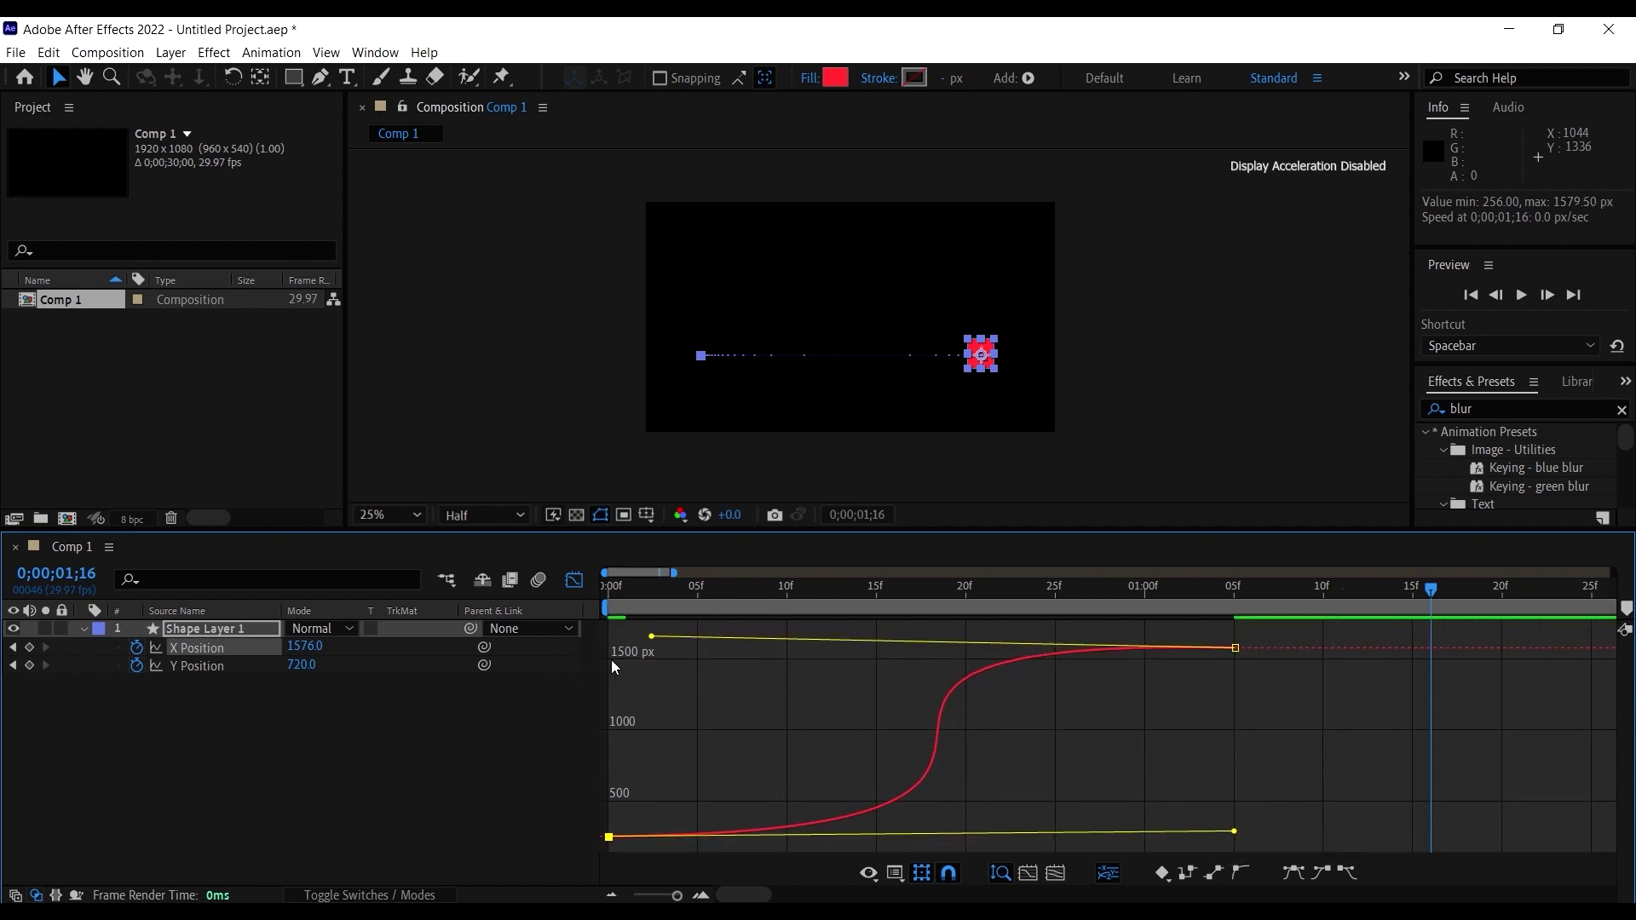
pyautogui.moveTo(651, 641); pyautogui.dragTo(651, 662)
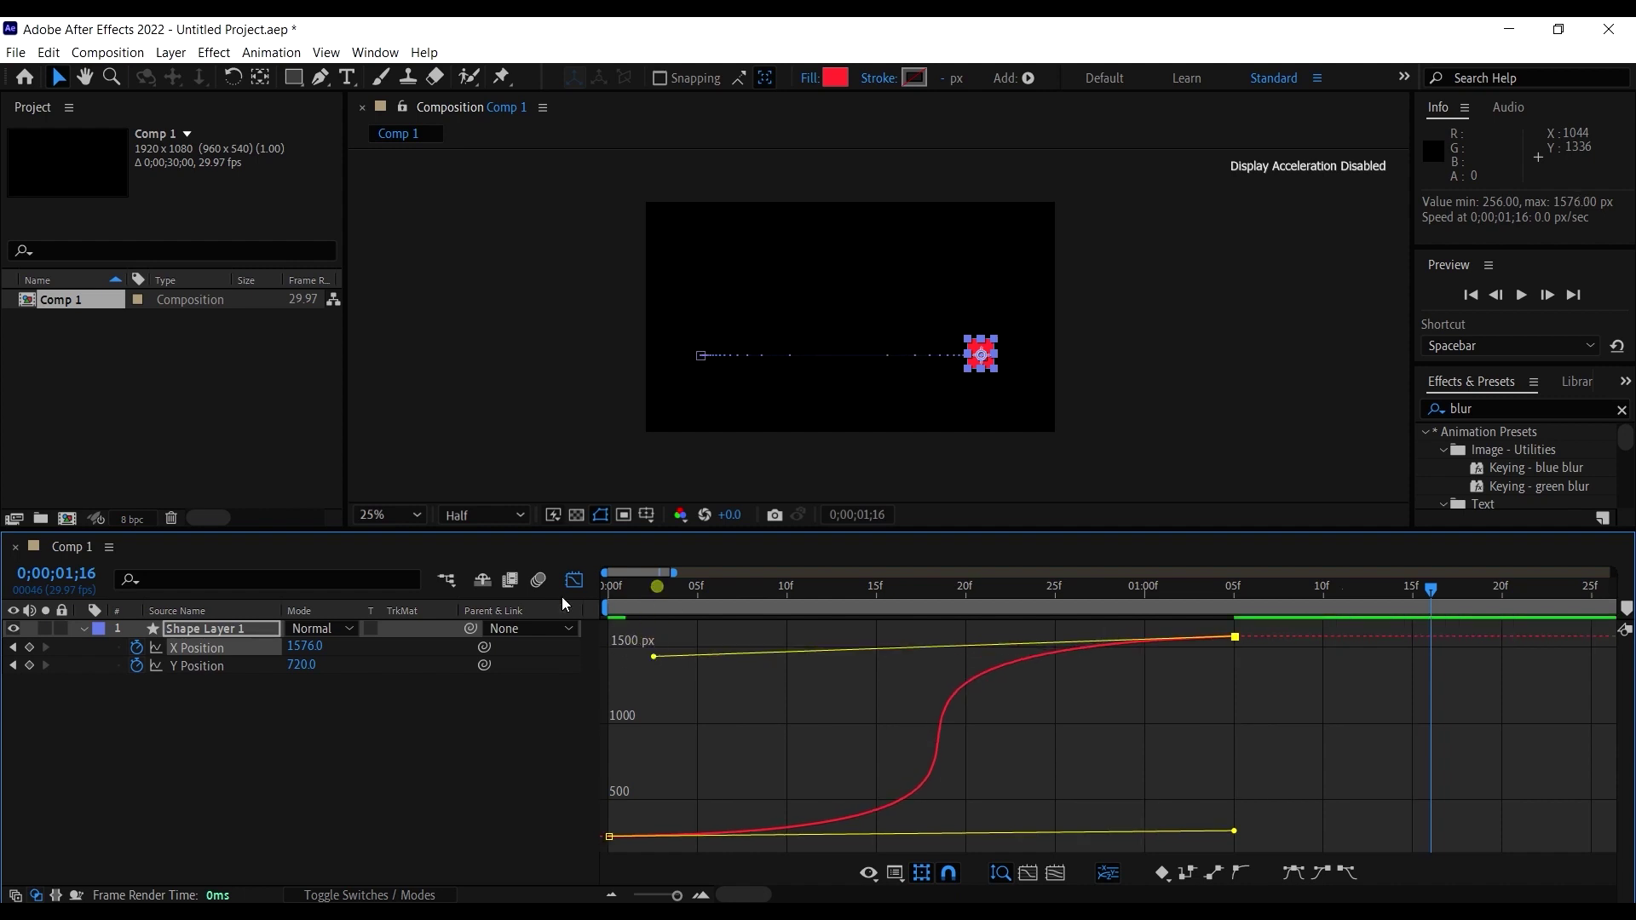
pyautogui.press('Home')
pyautogui.press('space')
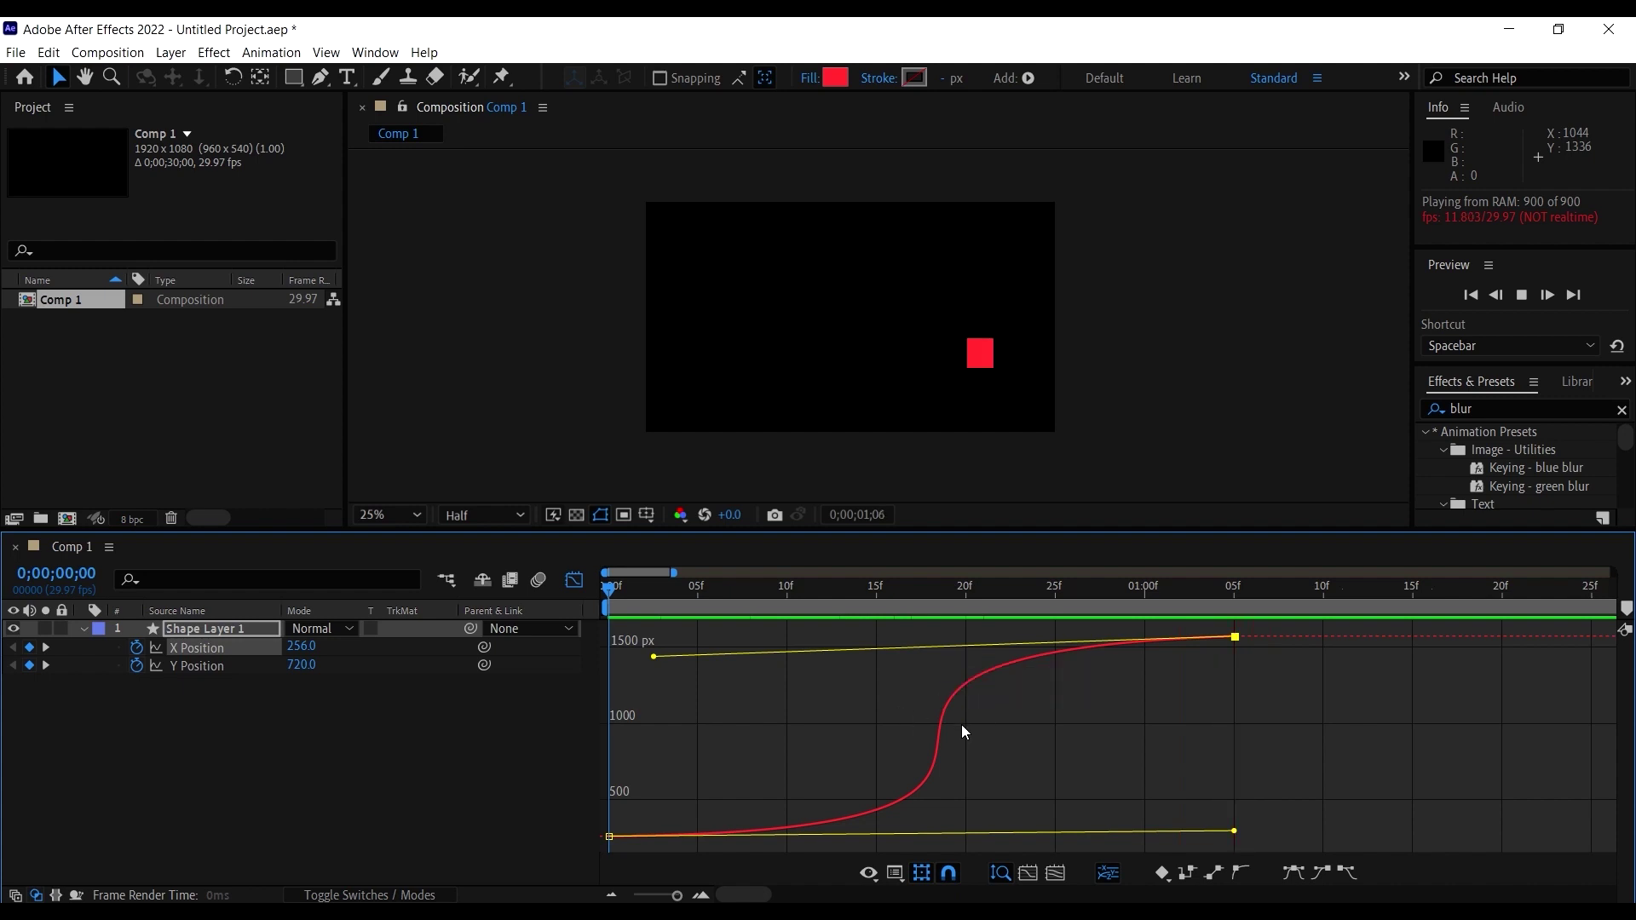
pyautogui.press('space')
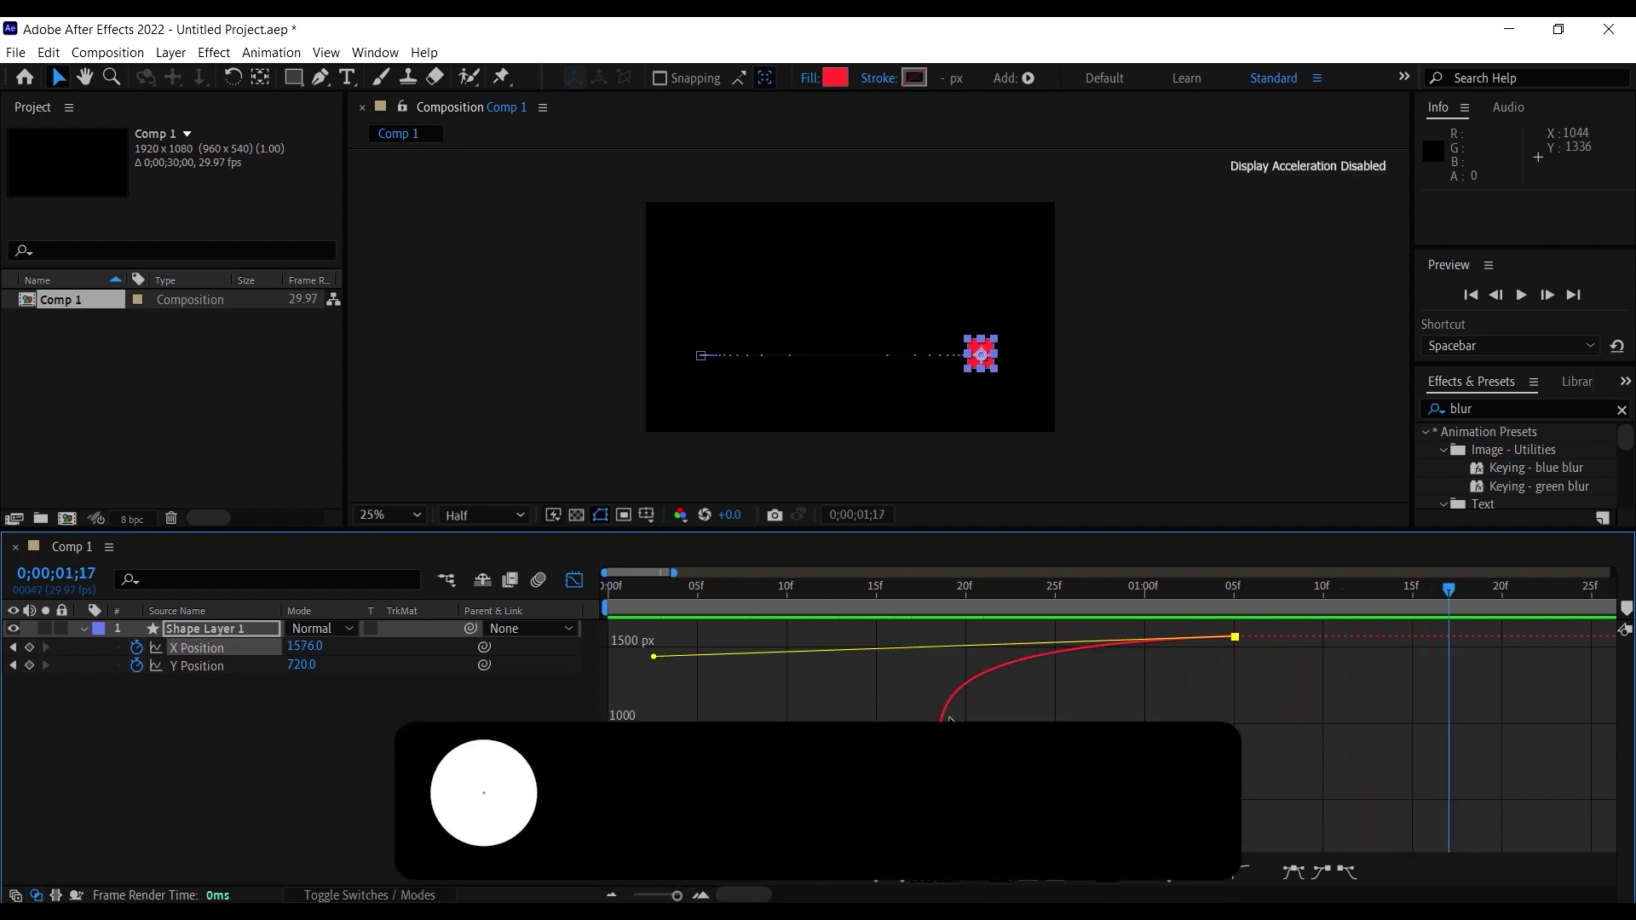
pyautogui.moveTo(938, 592); pyautogui.dragTo(594, 630)
pyautogui.press('space')
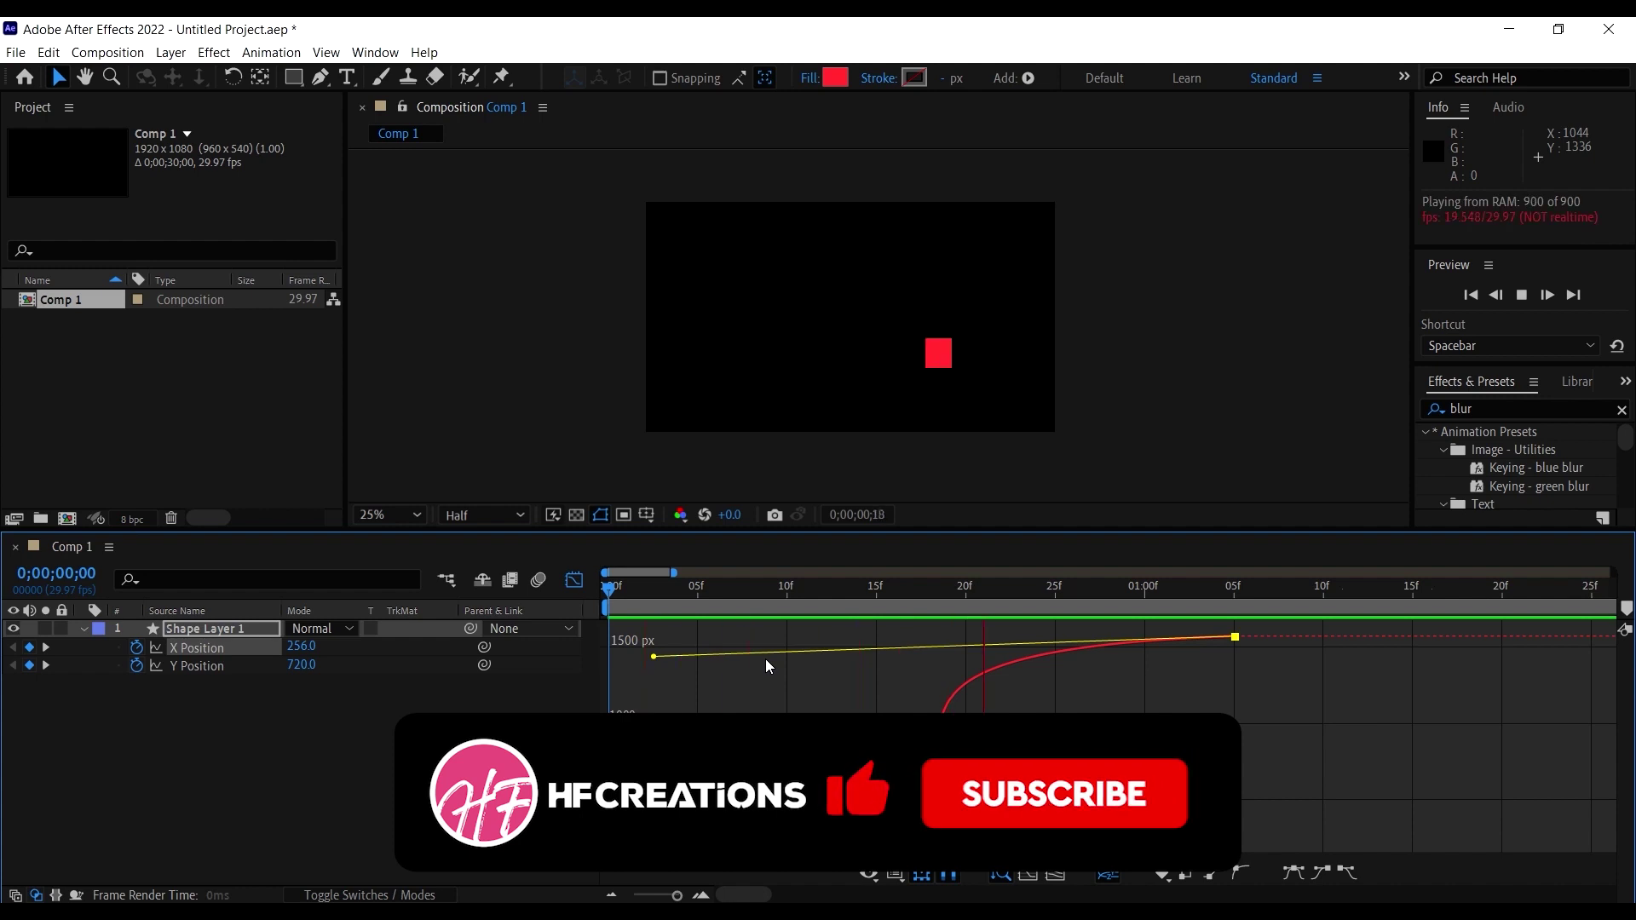
pyautogui.press('space')
# Step: Reshape the curve at the first keyframe so the square starts moving faster, previewing each change
pyautogui.moveTo(653, 656); pyautogui.dragTo(1265, 778)
pyautogui.moveTo(979, 583); pyautogui.dragTo(523, 600)
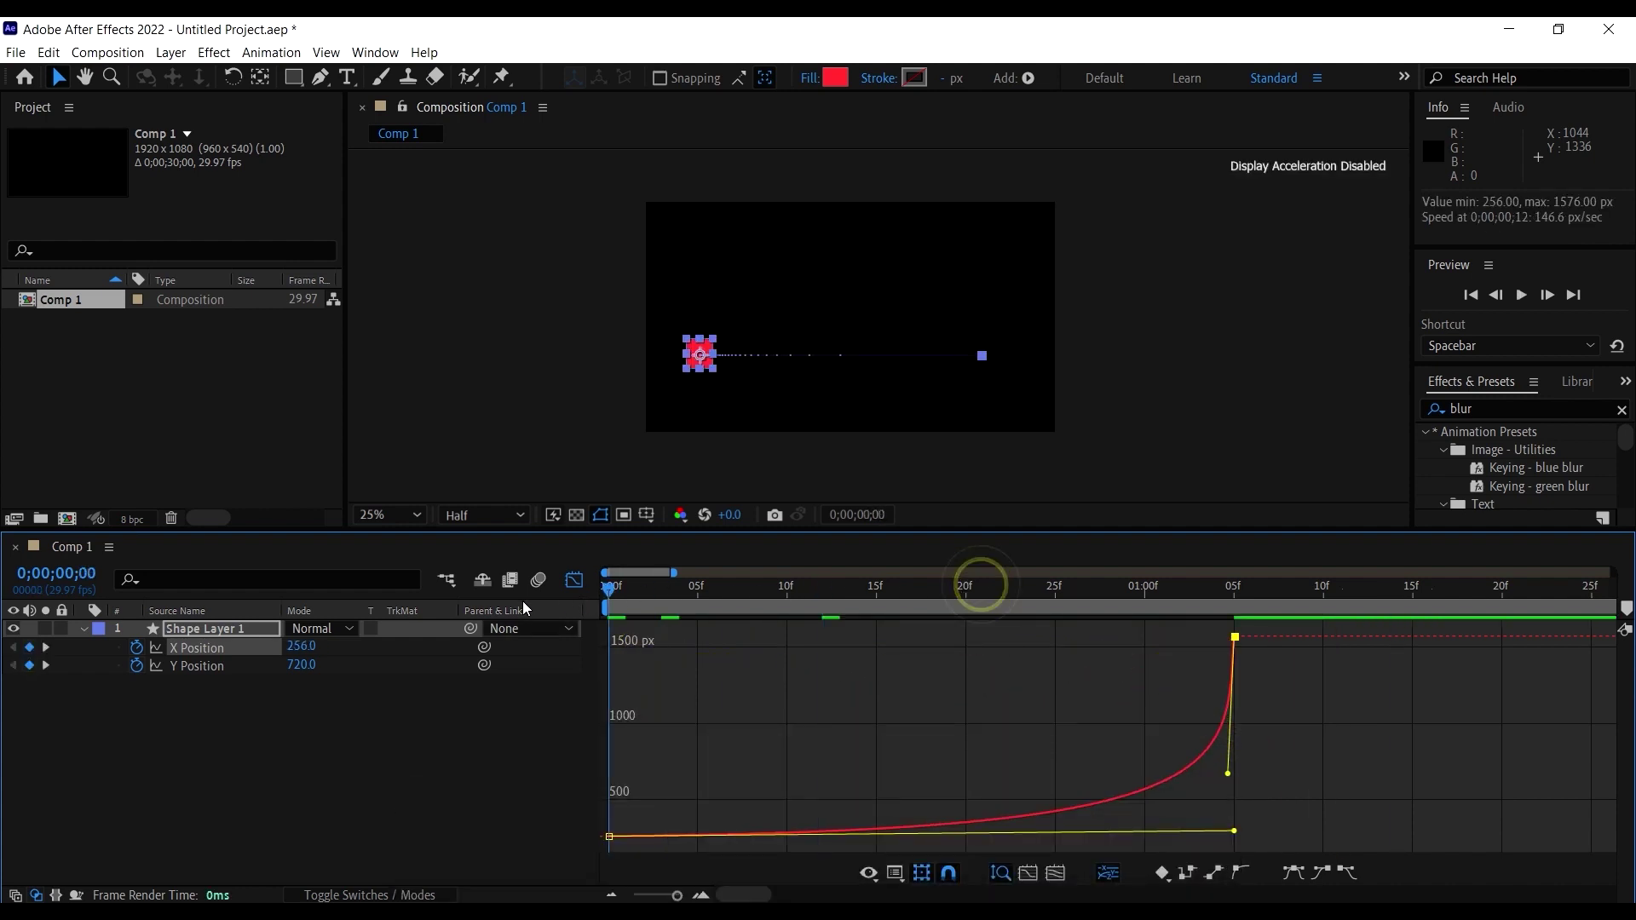
pyautogui.press('space')
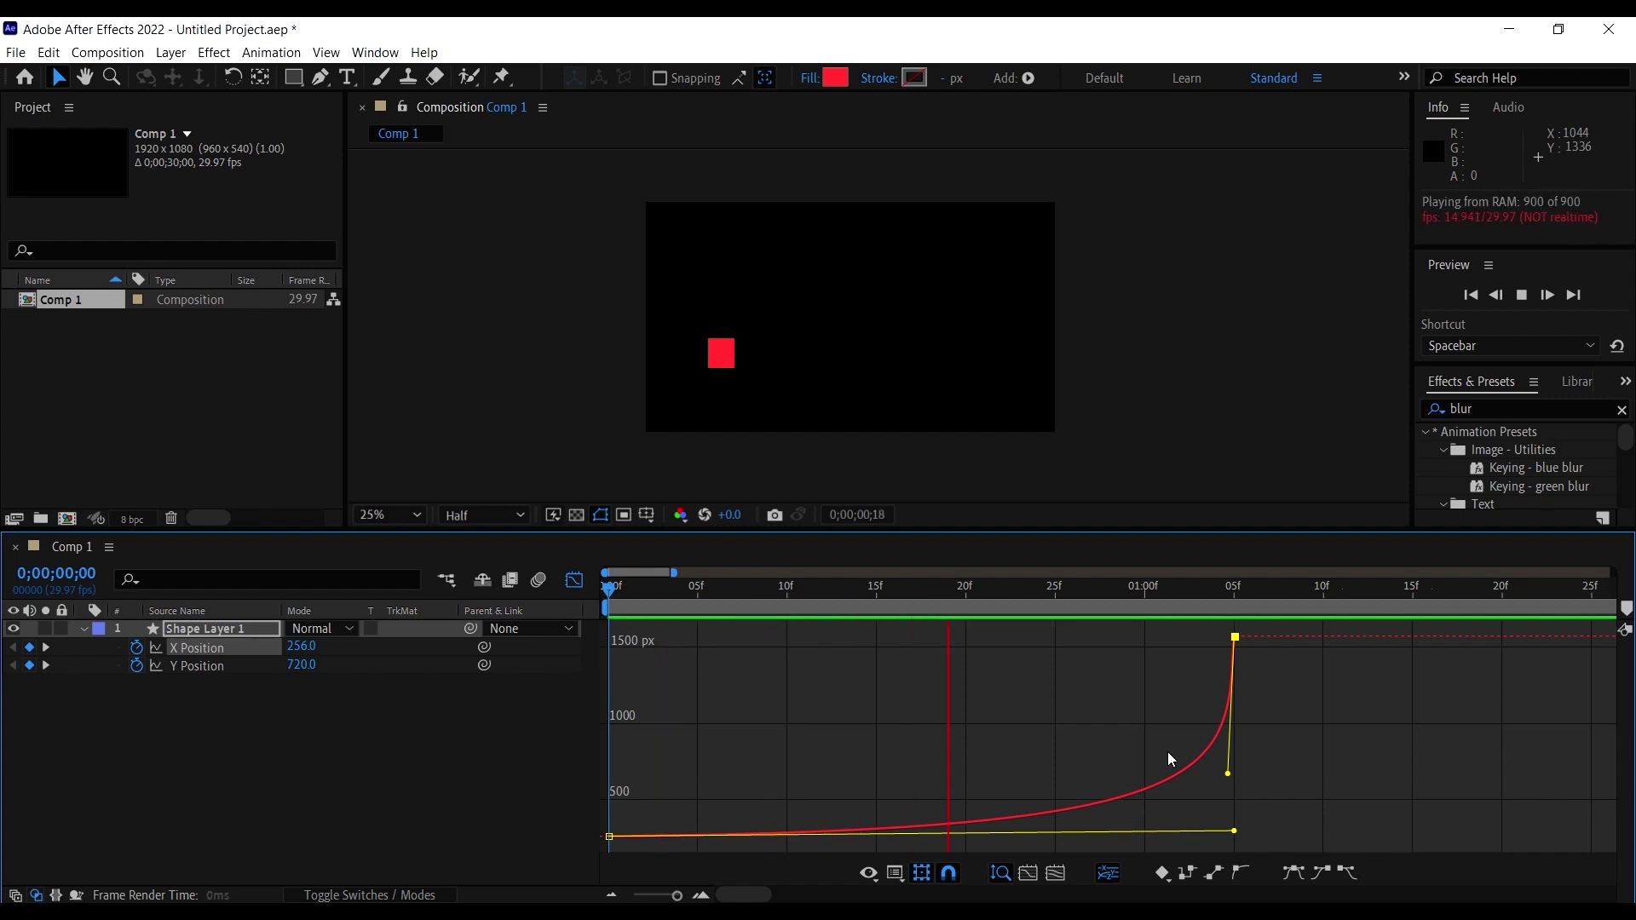
pyautogui.press('space')
pyautogui.moveTo(1235, 829); pyautogui.dragTo(1069, 595)
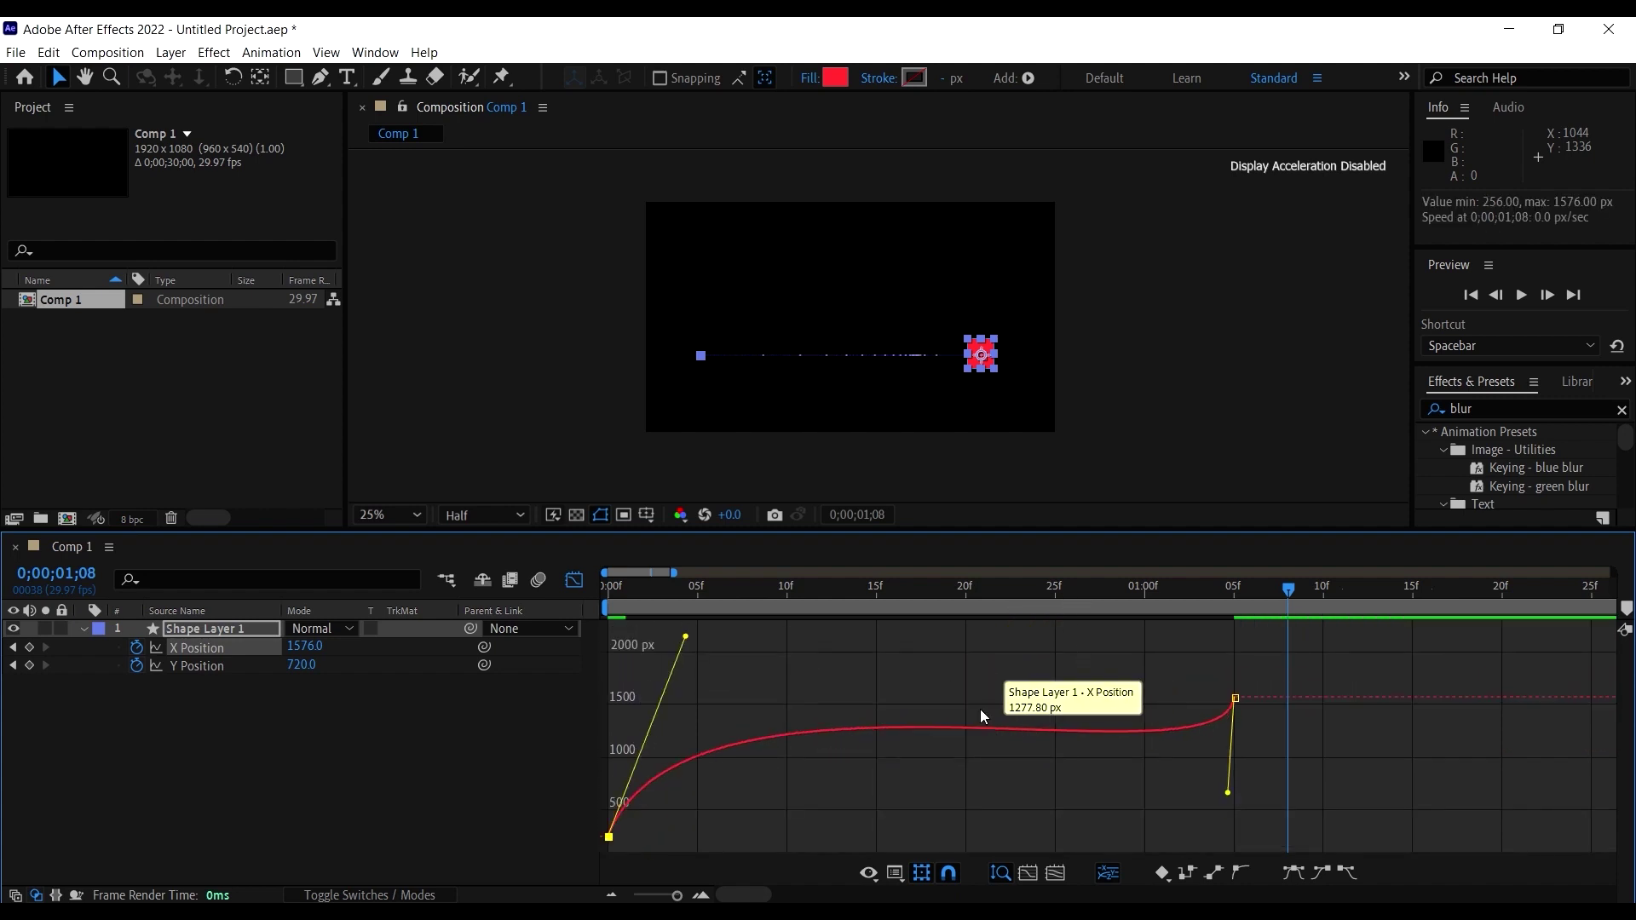
pyautogui.press('space')
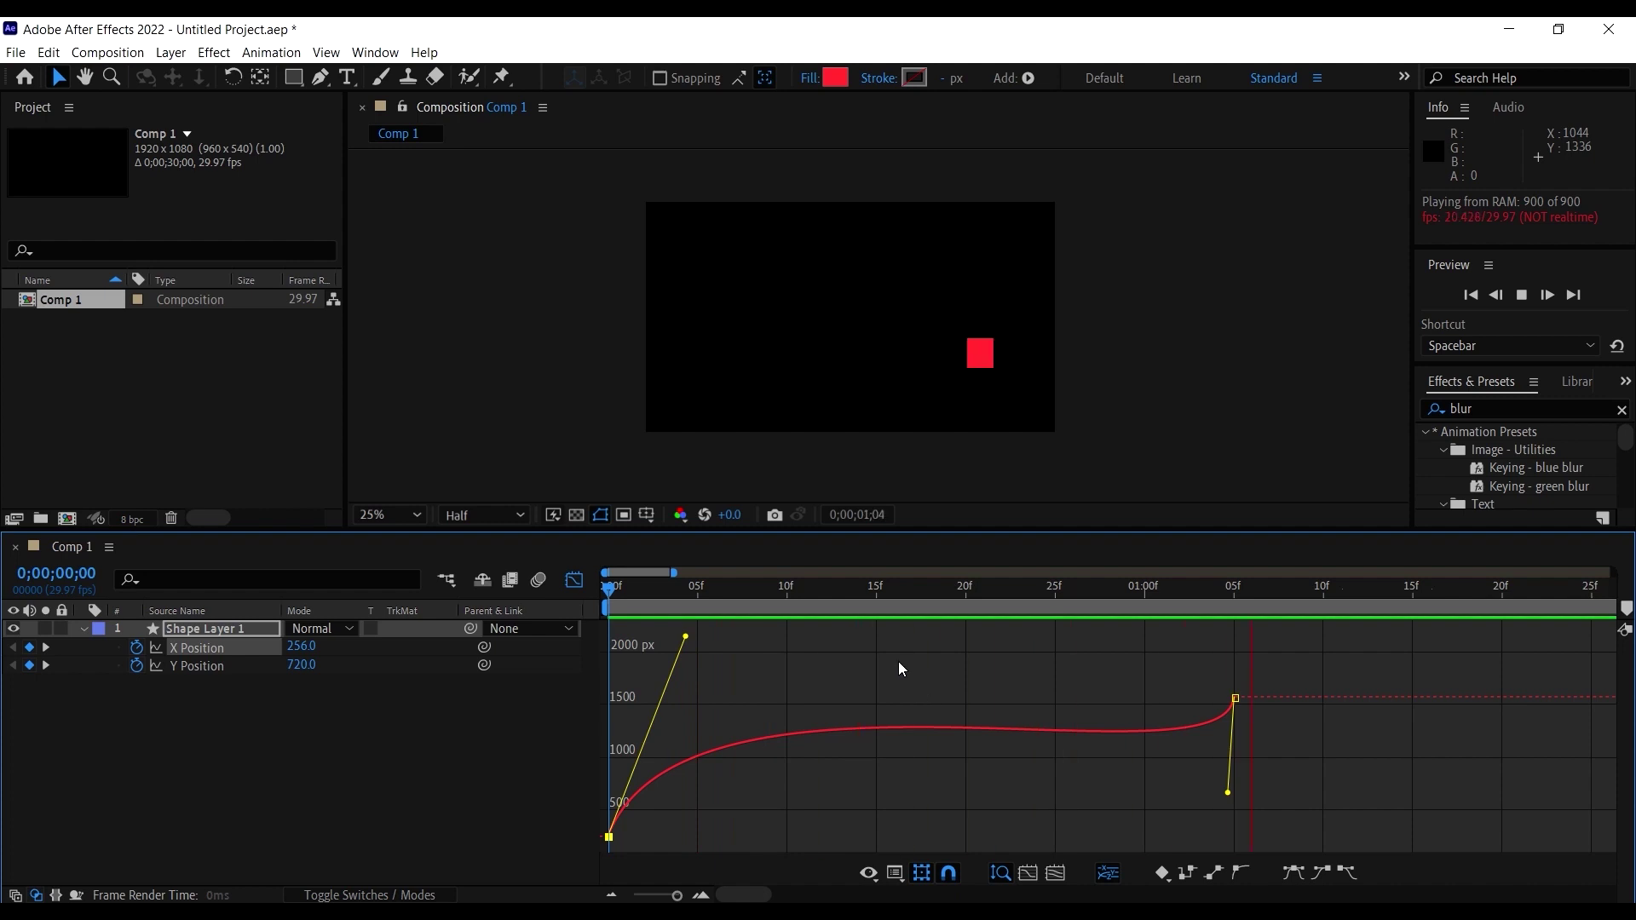
pyautogui.press('space')
pyautogui.press('Home')
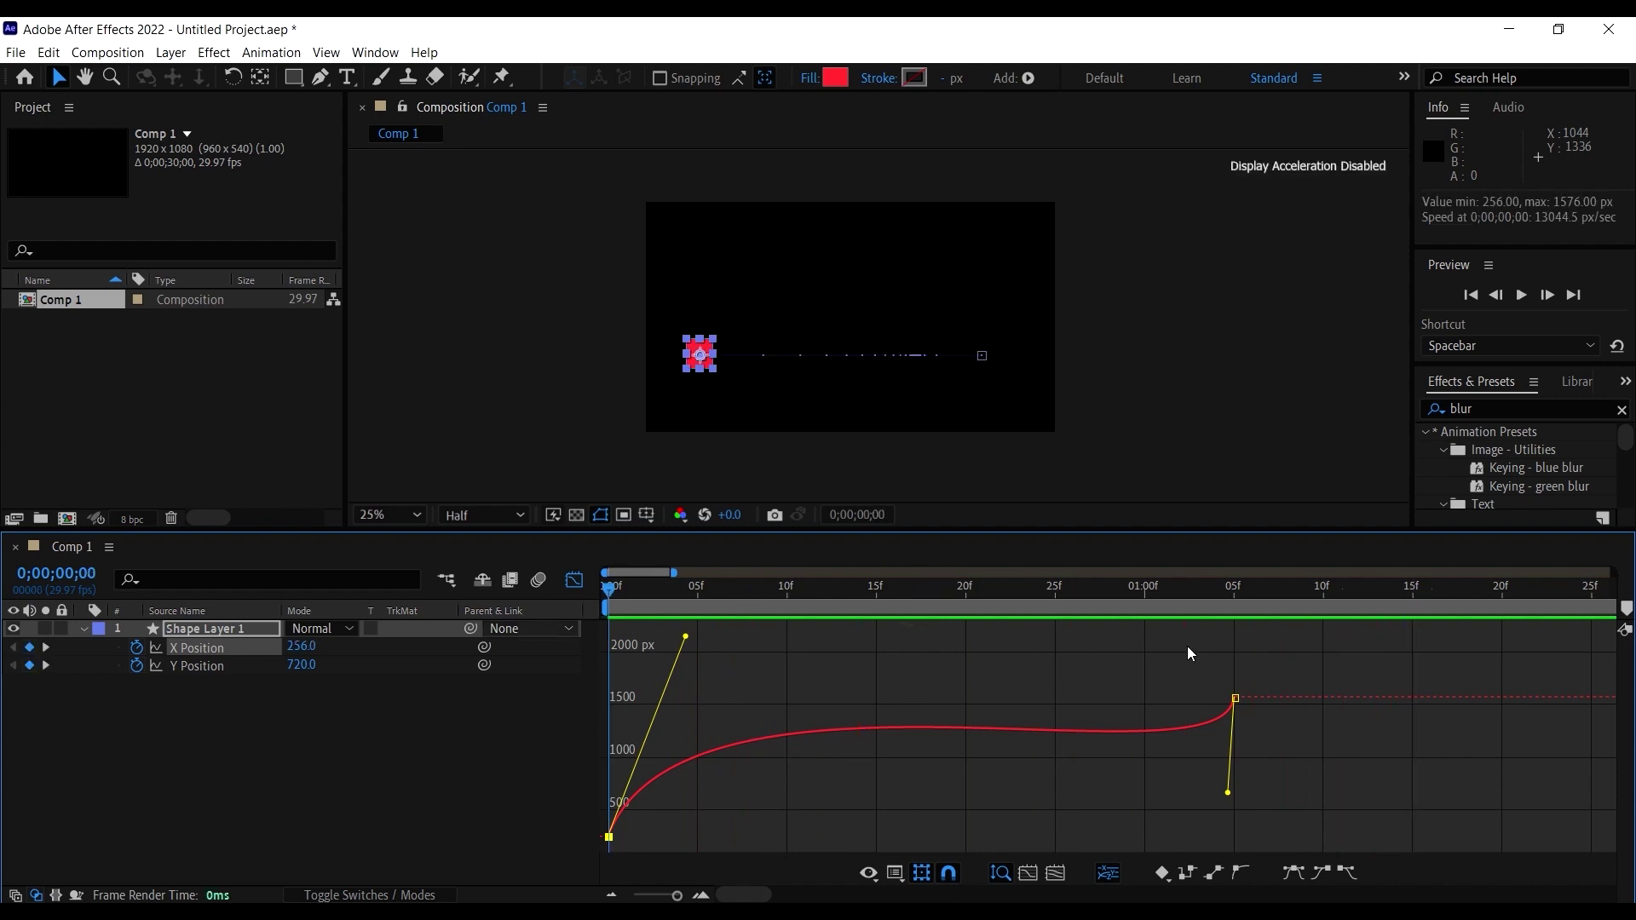
# Step: Raise the first X Position keyframe's ease for a sharper launch to about 1273 px by frame 7
pyautogui.moveTo(1188, 646); pyautogui.dragTo(1250, 827)
pyautogui.press('space')
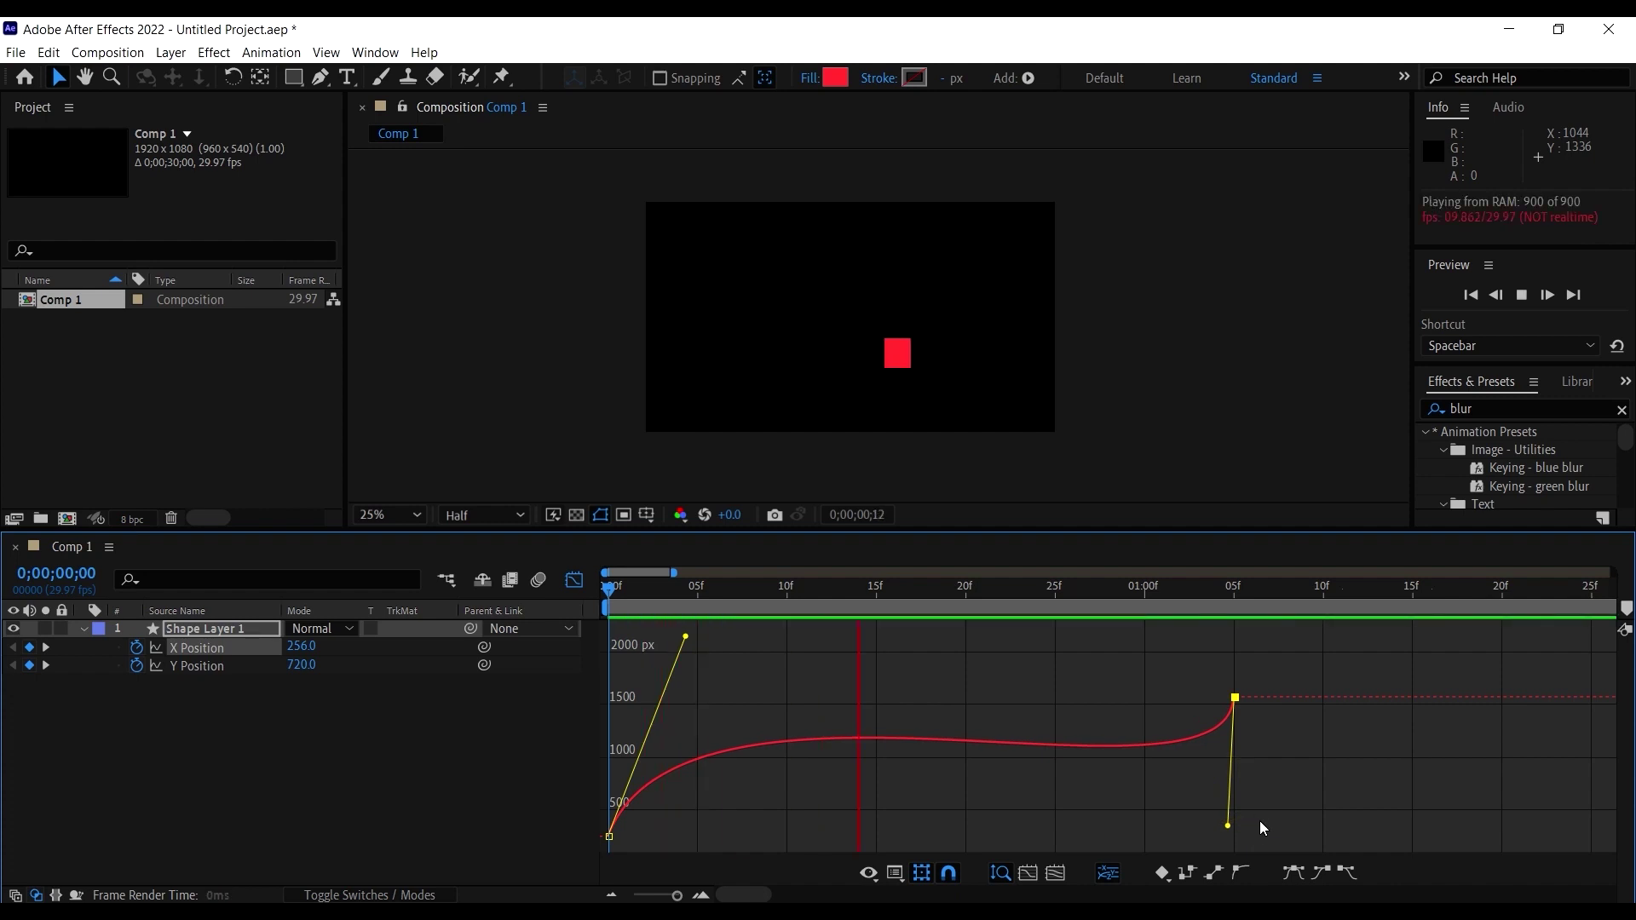
pyautogui.click(766, 592)
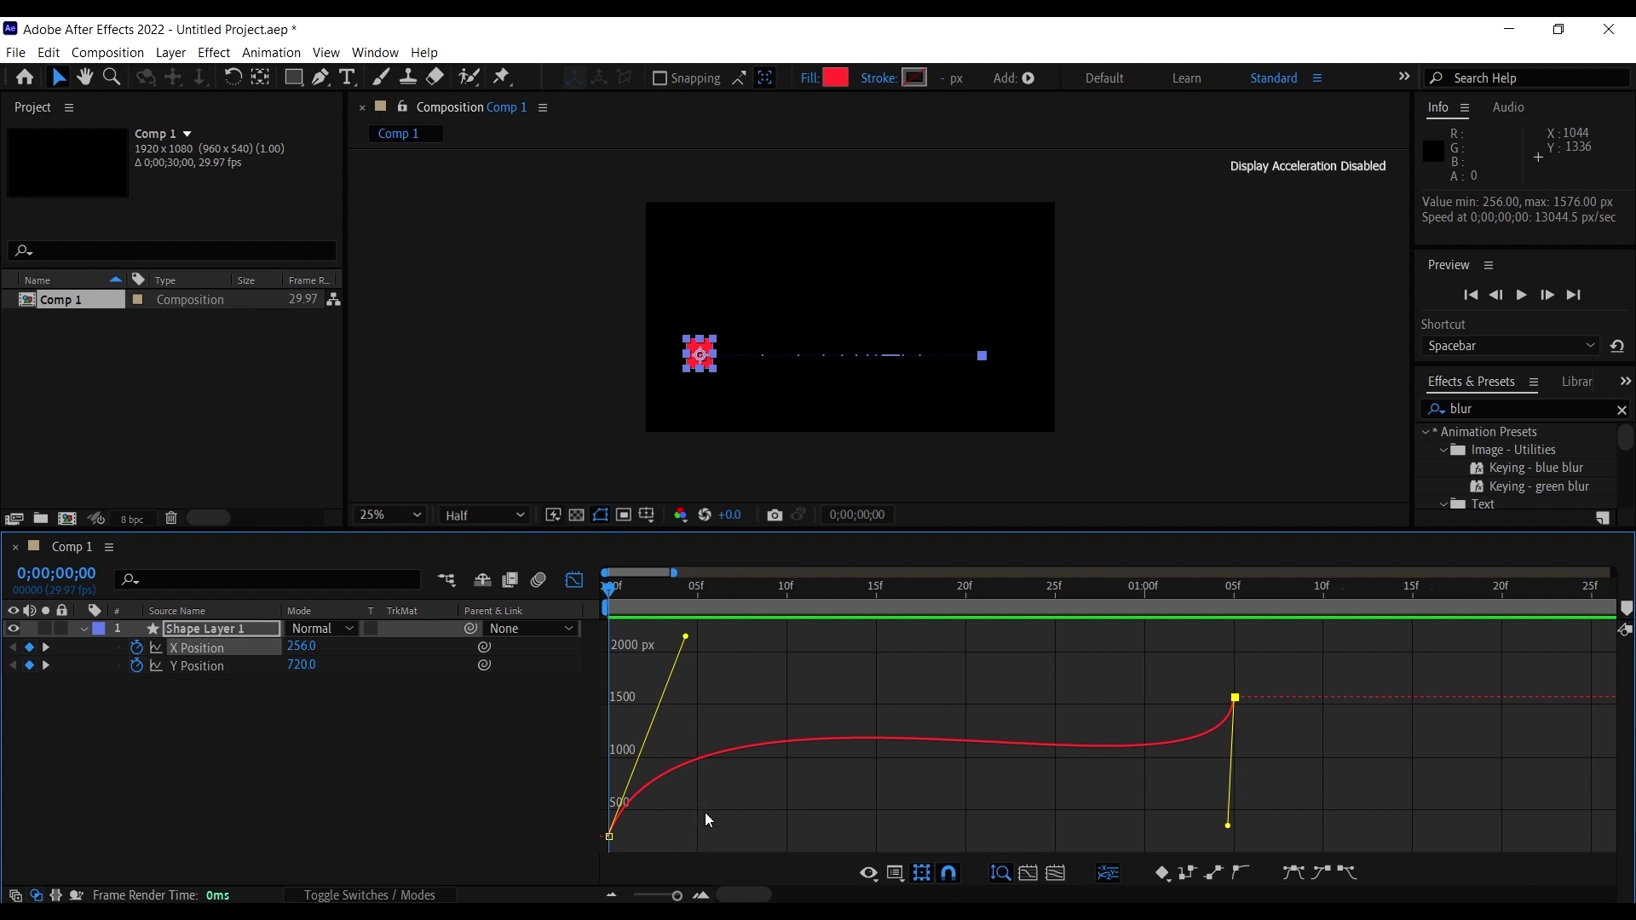
pyautogui.moveTo(682, 796); pyautogui.dragTo(571, 840)
pyautogui.moveTo(686, 641); pyautogui.dragTo(678, 590)
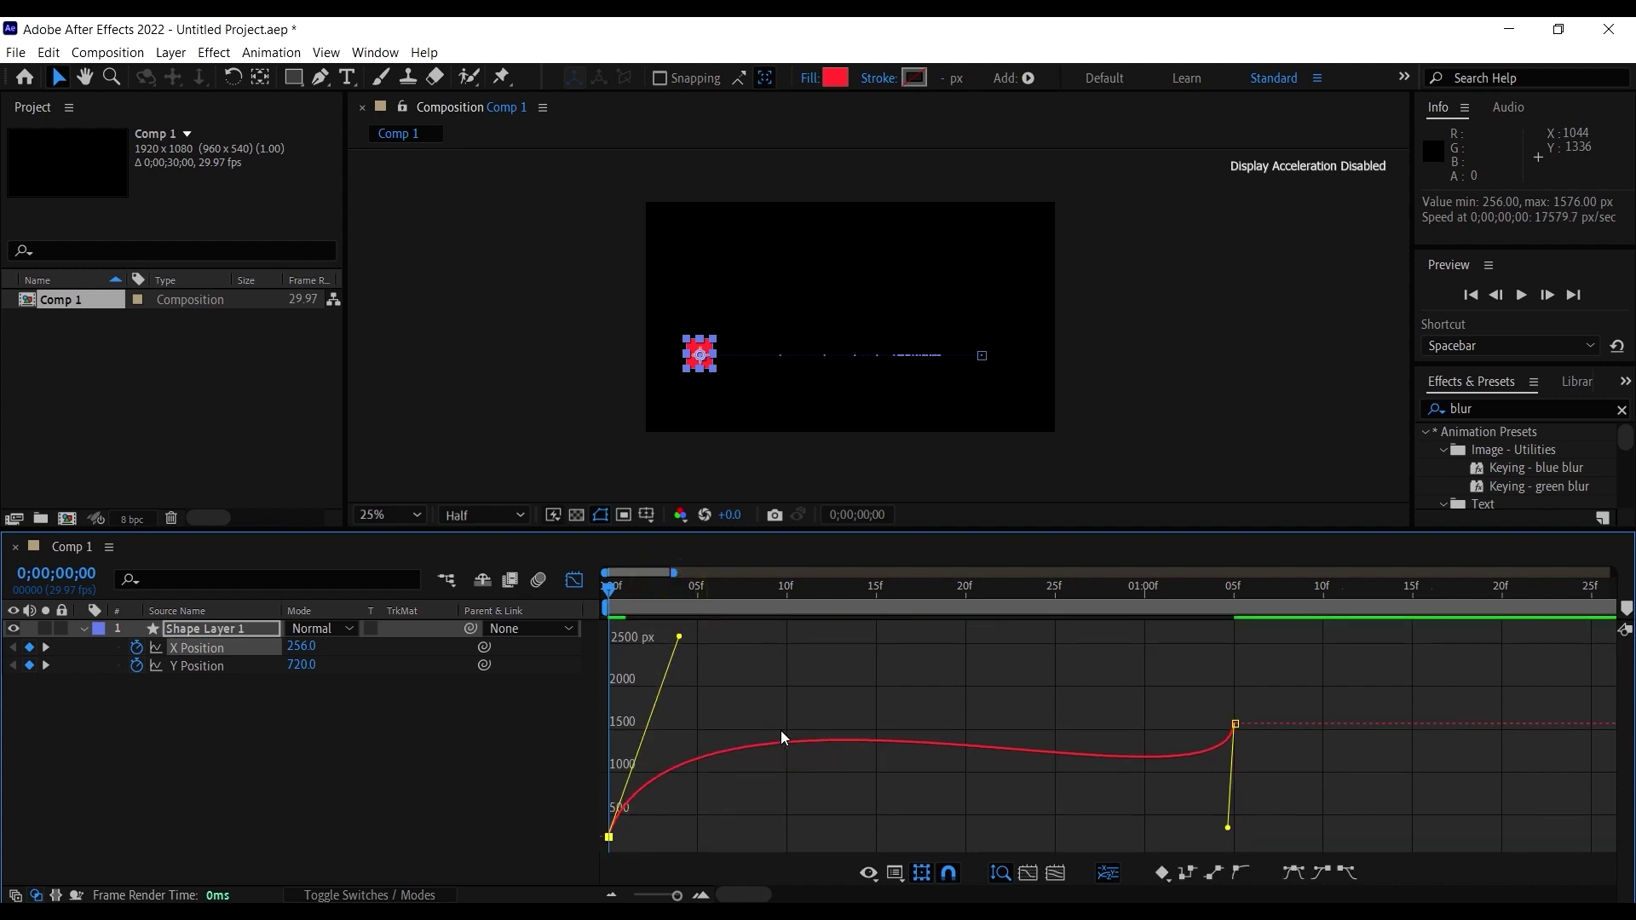
pyautogui.press('space')
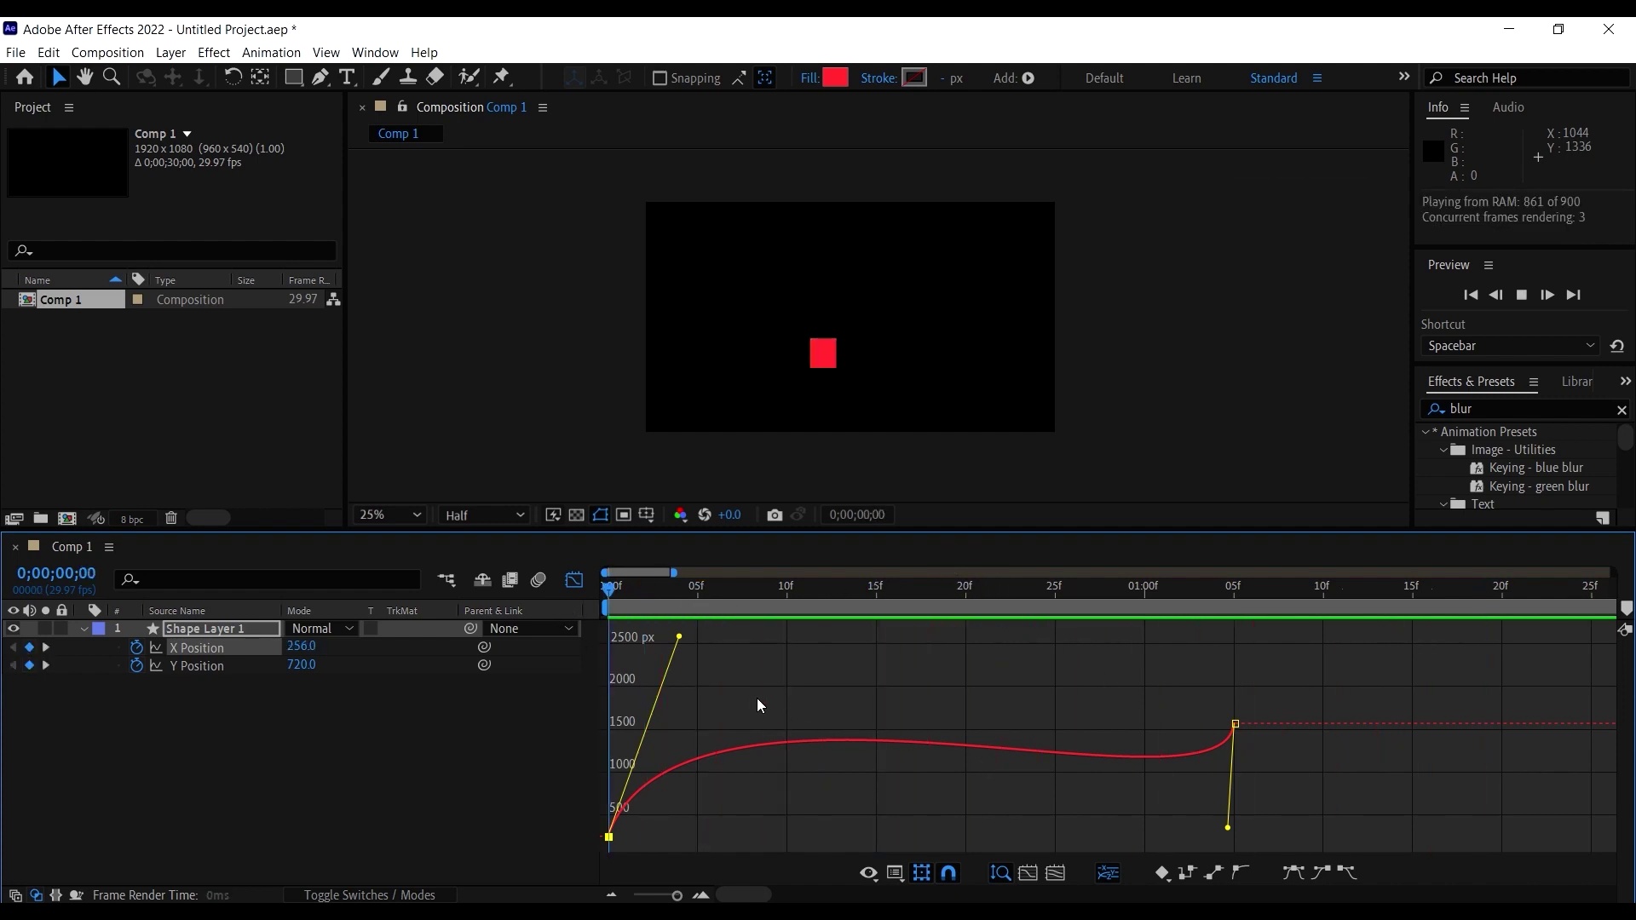
pyautogui.press('space')
# Step: Switch to the keyframe bar view with Shift+F3 and select all four Position keyframes
pyautogui.click(211, 666)
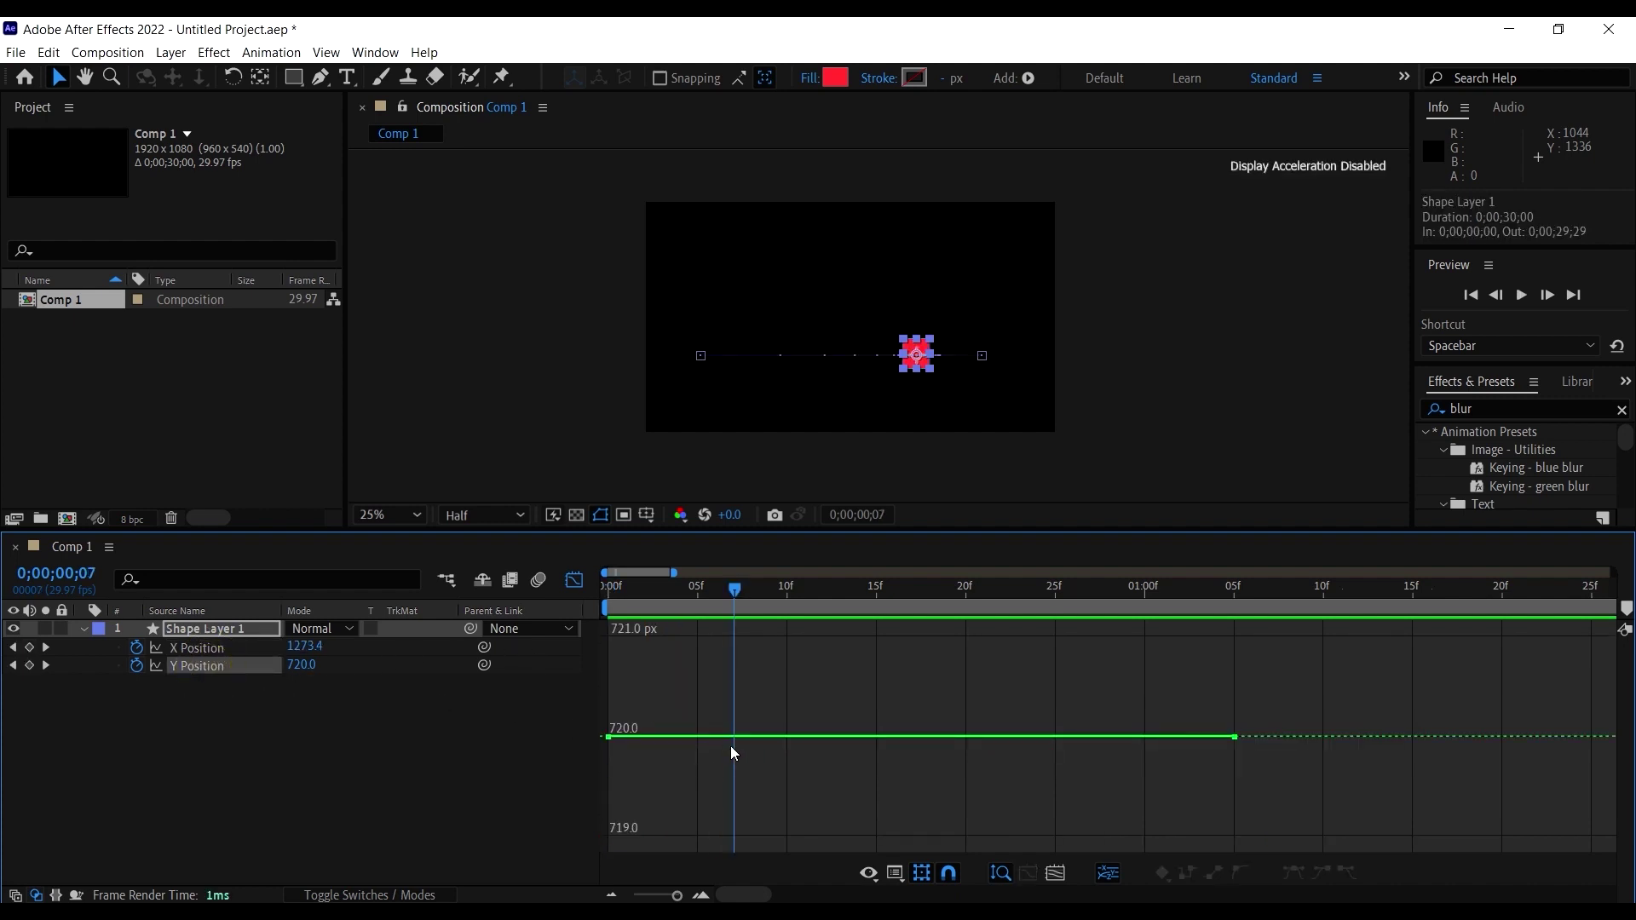
pyautogui.hotkey('shift', 'F3')
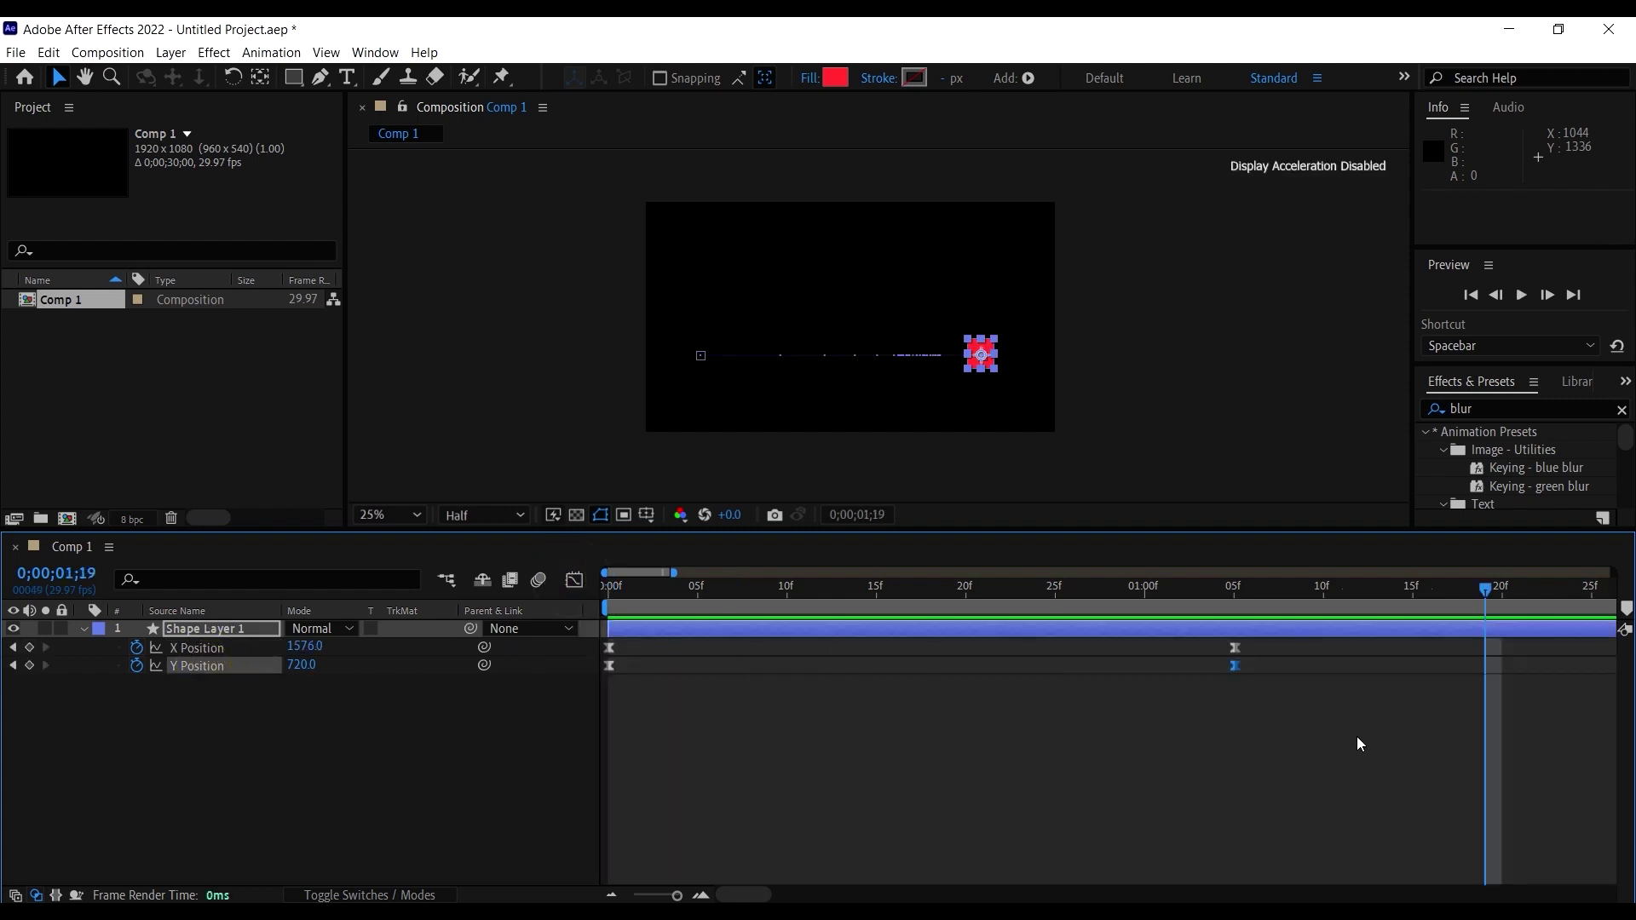
pyautogui.moveTo(1350, 731); pyautogui.dragTo(586, 643)
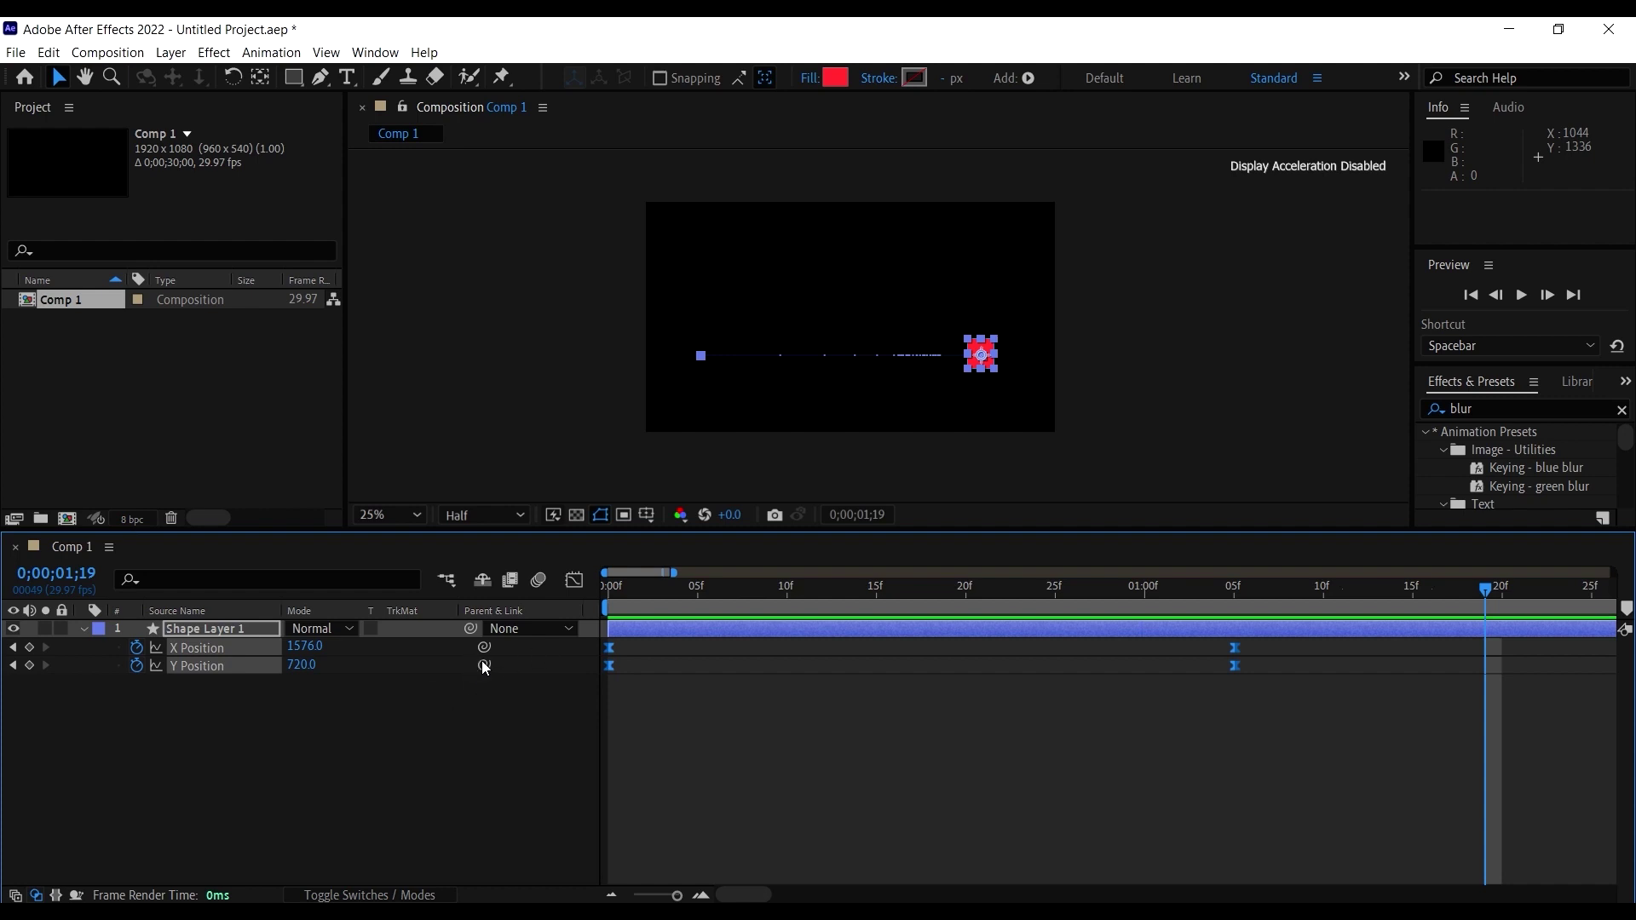
# Step: Reopen the curves, select the X Position keyframe at 1:05, and slightly tweak the first keyframe's easing
pyautogui.click(576, 583)
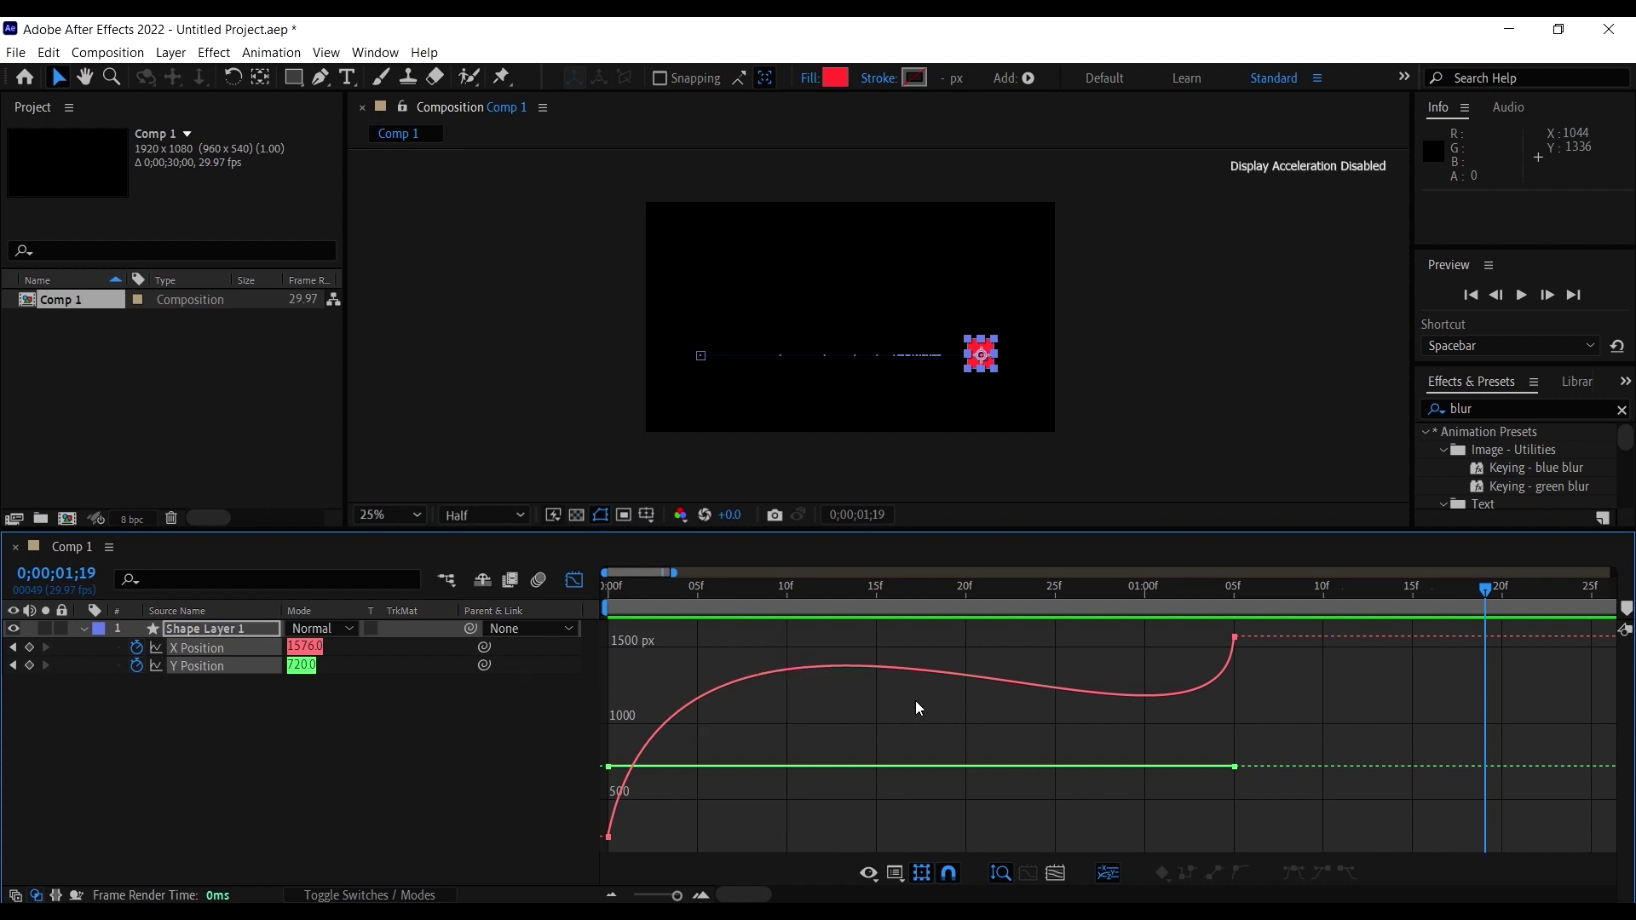
pyautogui.moveTo(1289, 694); pyautogui.dragTo(1214, 622)
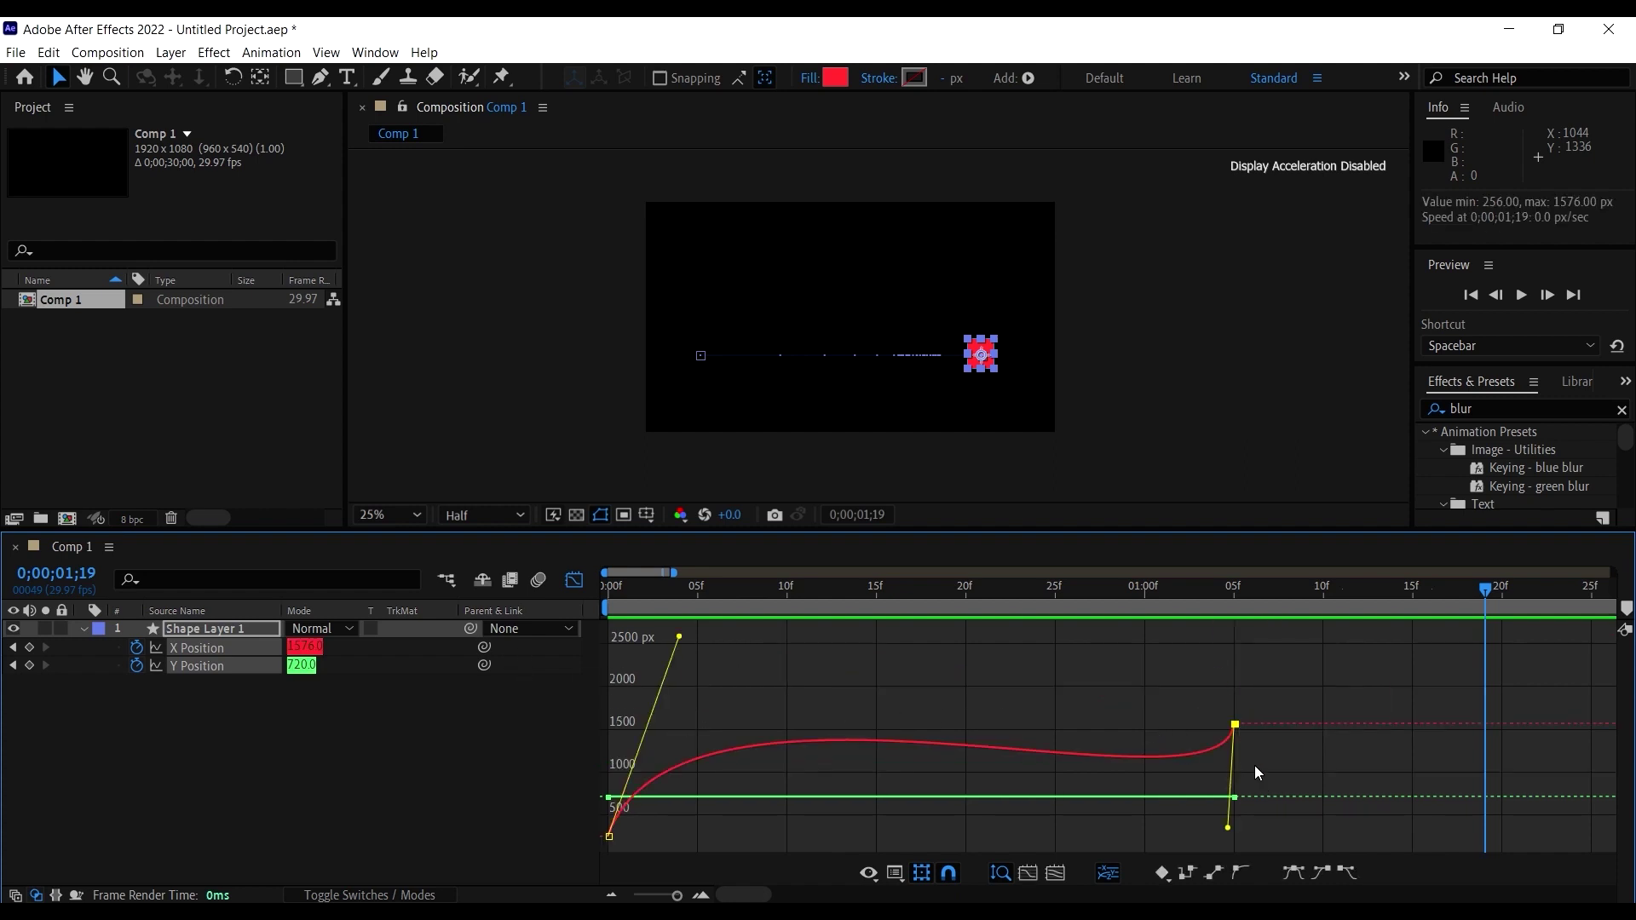
pyautogui.click(321, 716)
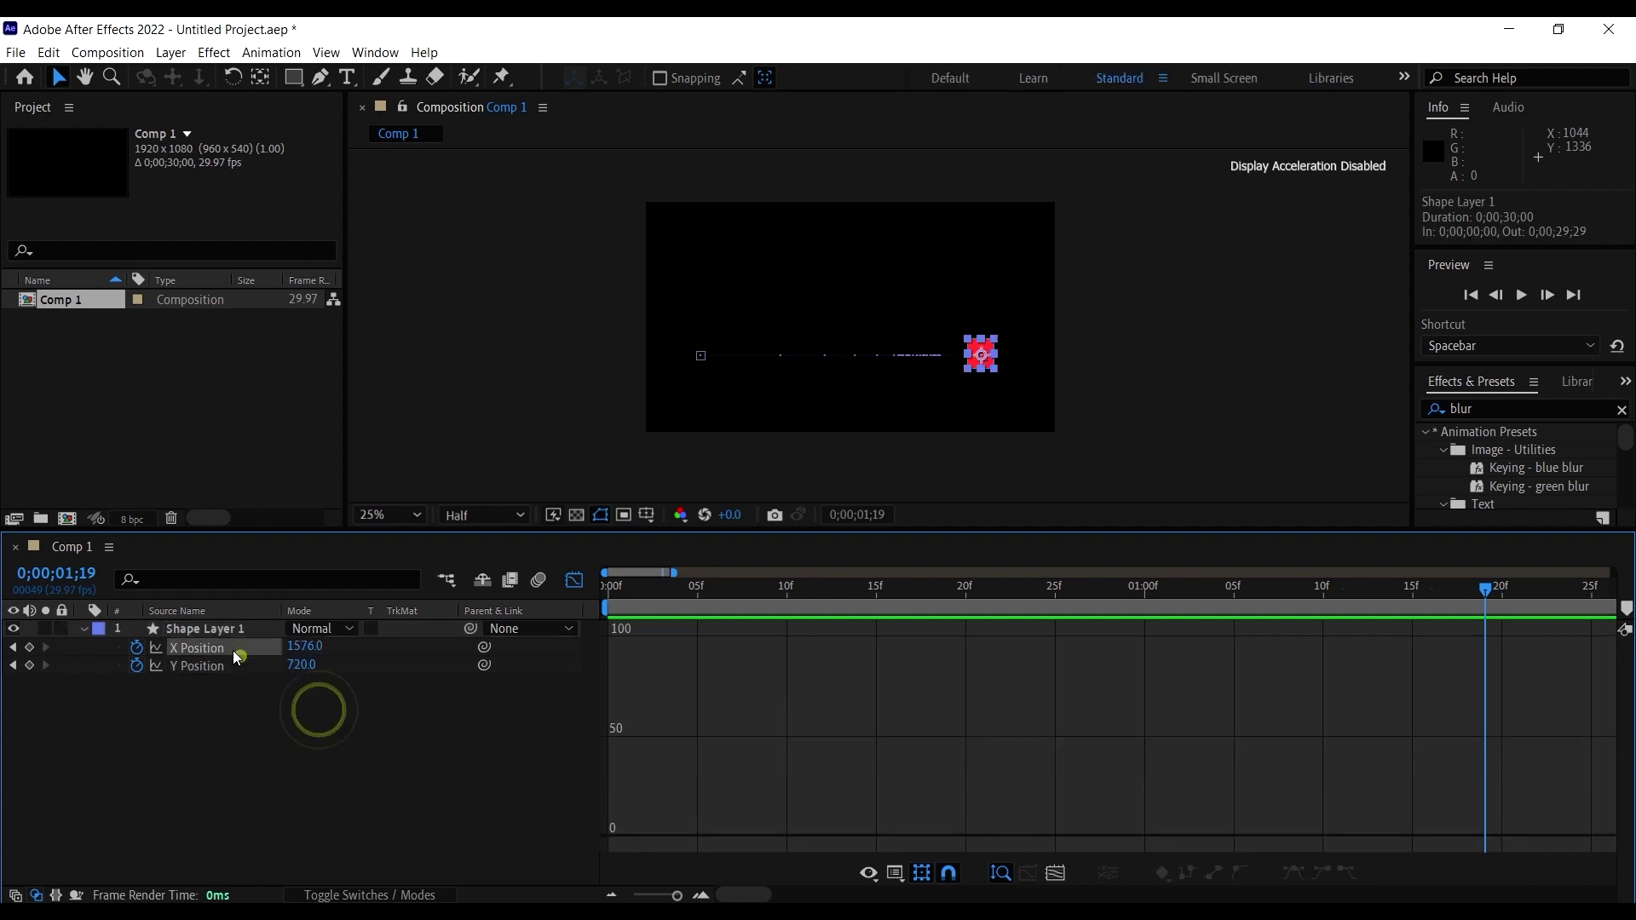
pyautogui.moveTo(1311, 704); pyautogui.dragTo(1164, 629)
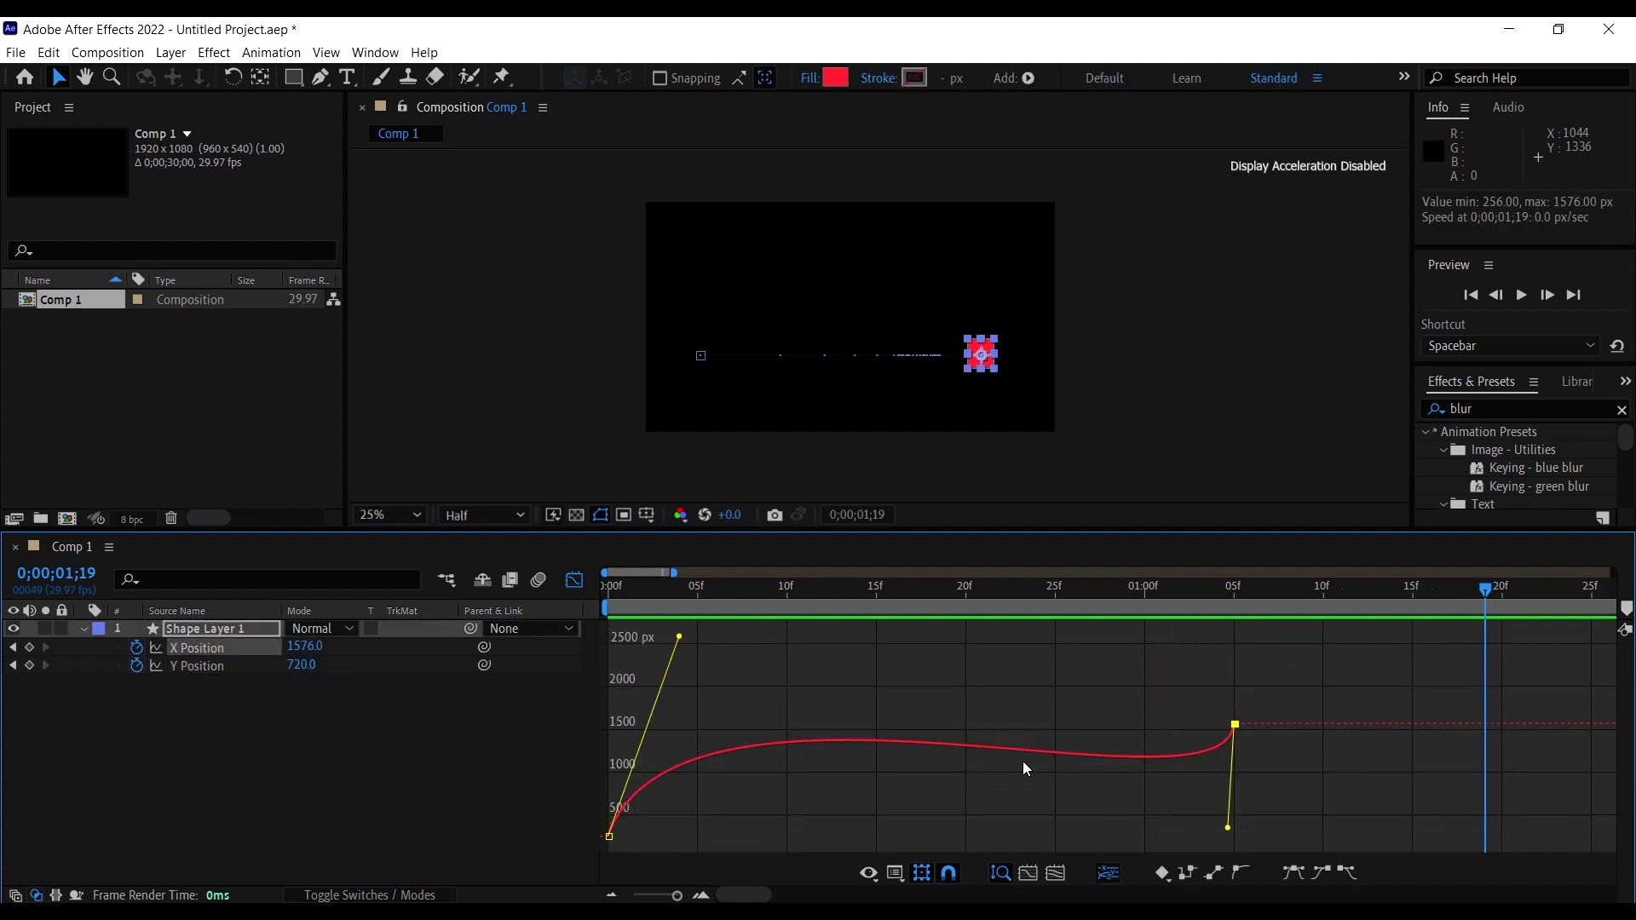
pyautogui.moveTo(682, 641); pyautogui.dragTo(666, 626)
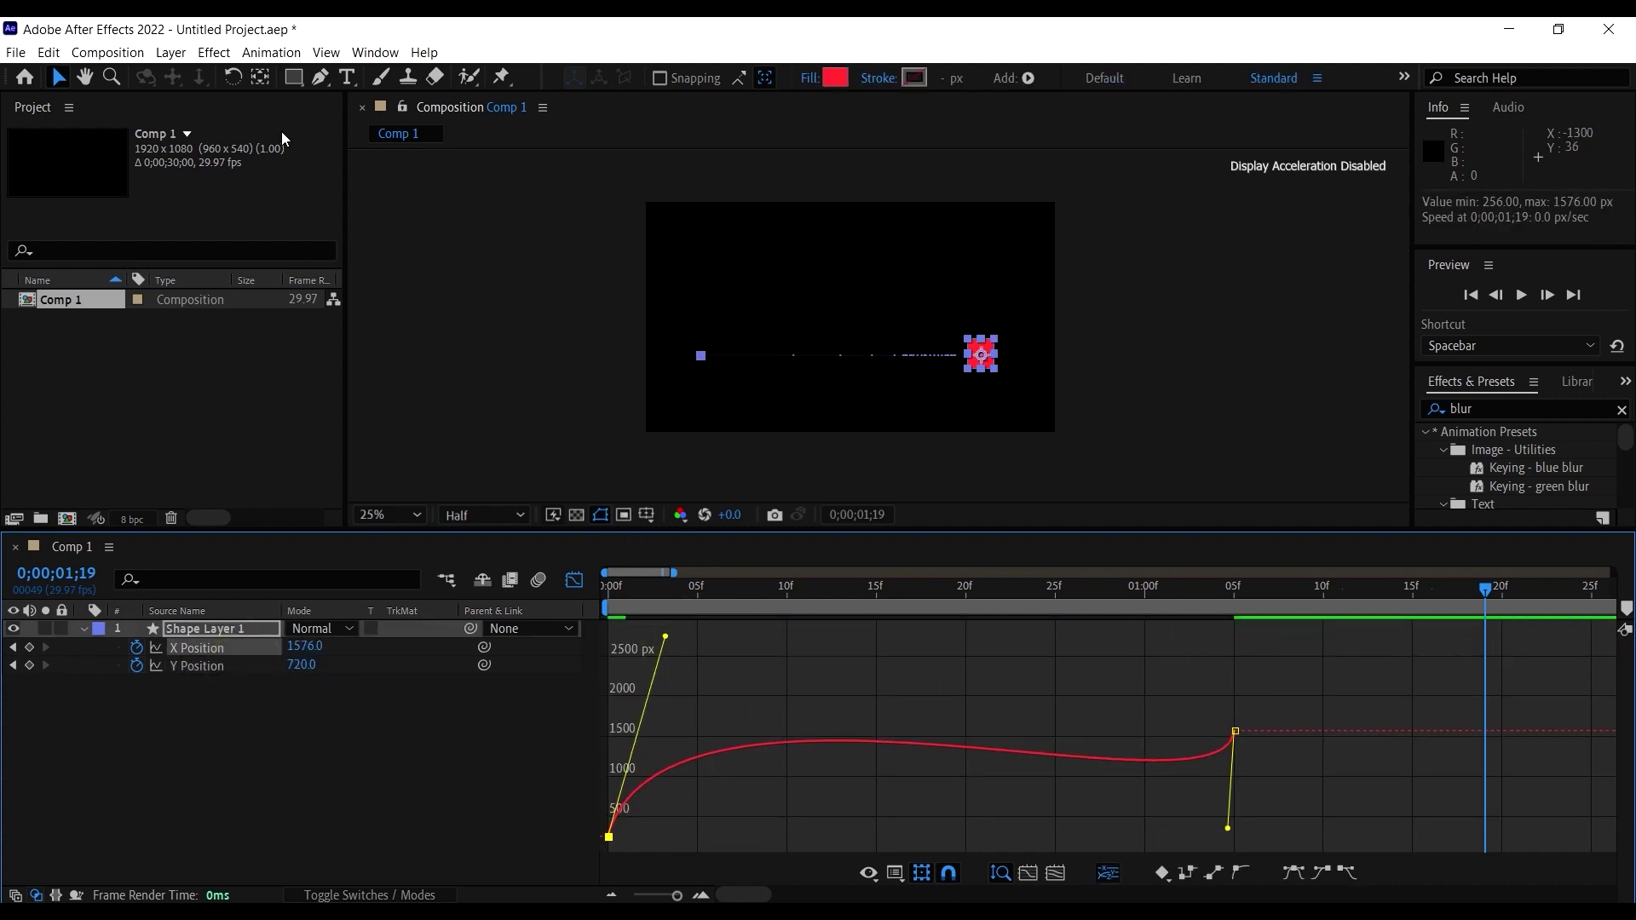
# Step: Add an X Position keyframe at 10f, lower it slightly and tilt its handles steeply downward
pyautogui.click(320, 78)
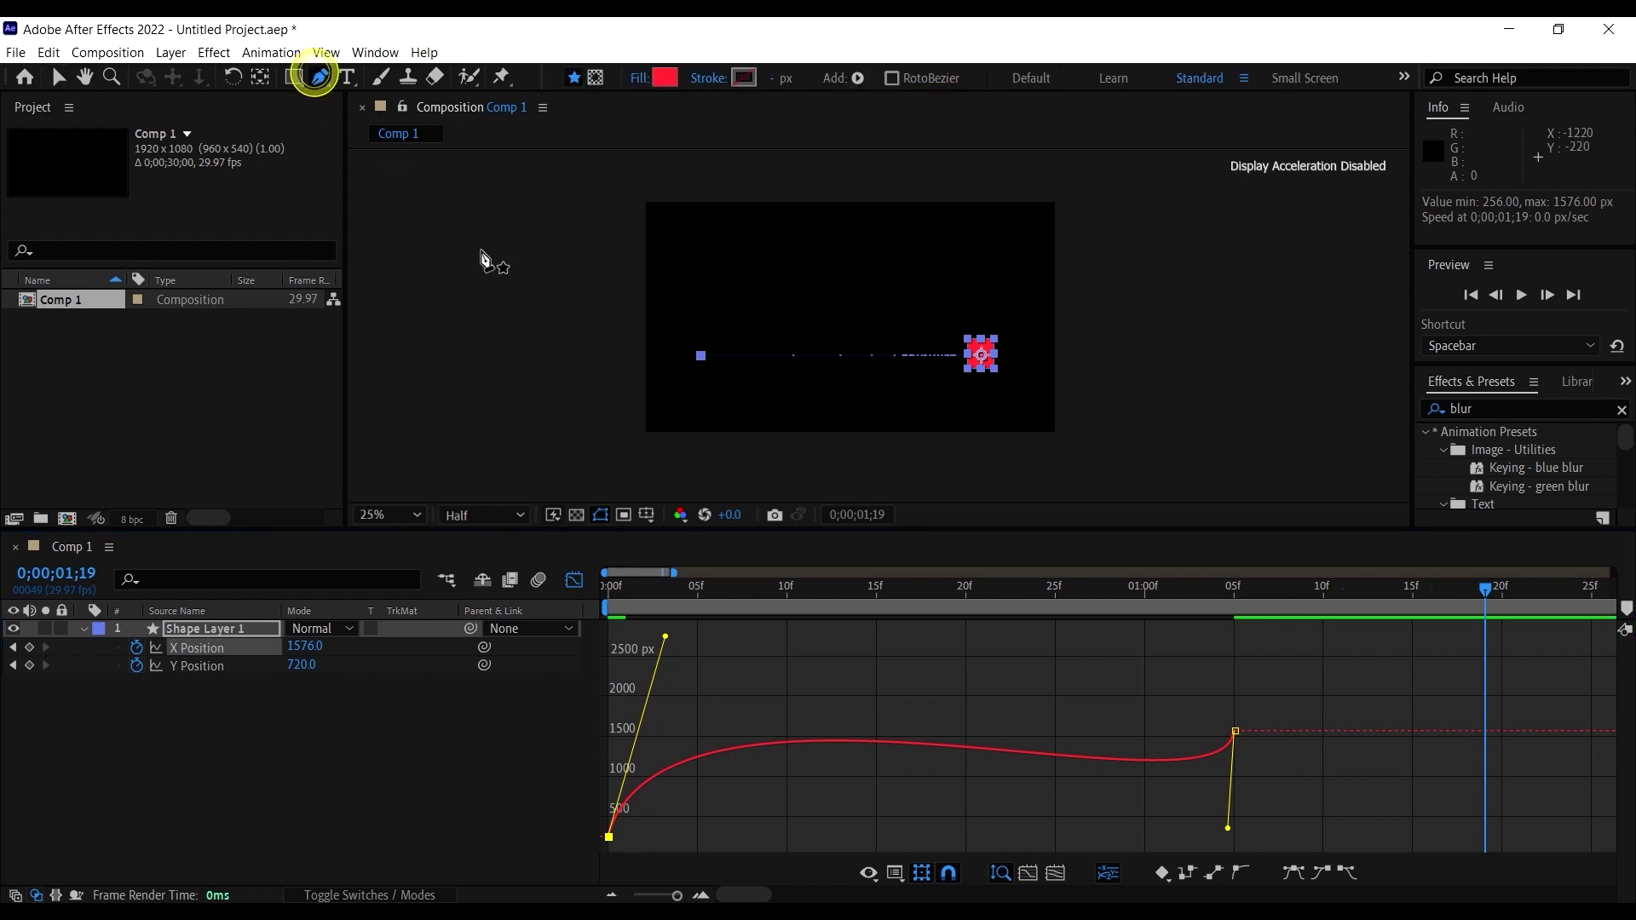
pyautogui.click(783, 744)
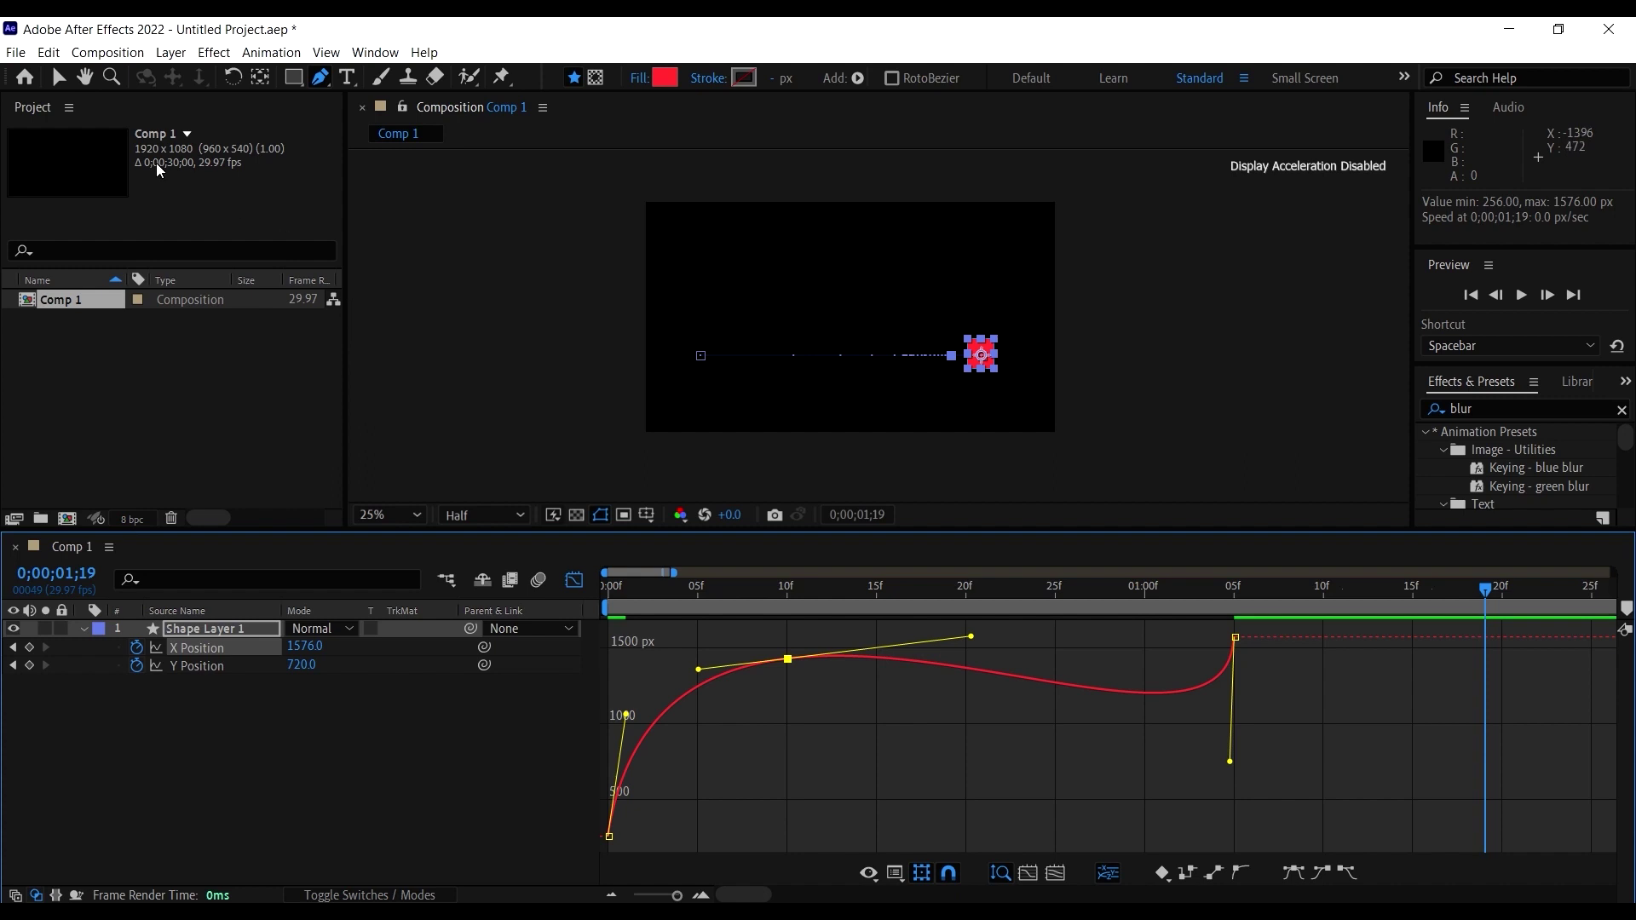
pyautogui.click(58, 78)
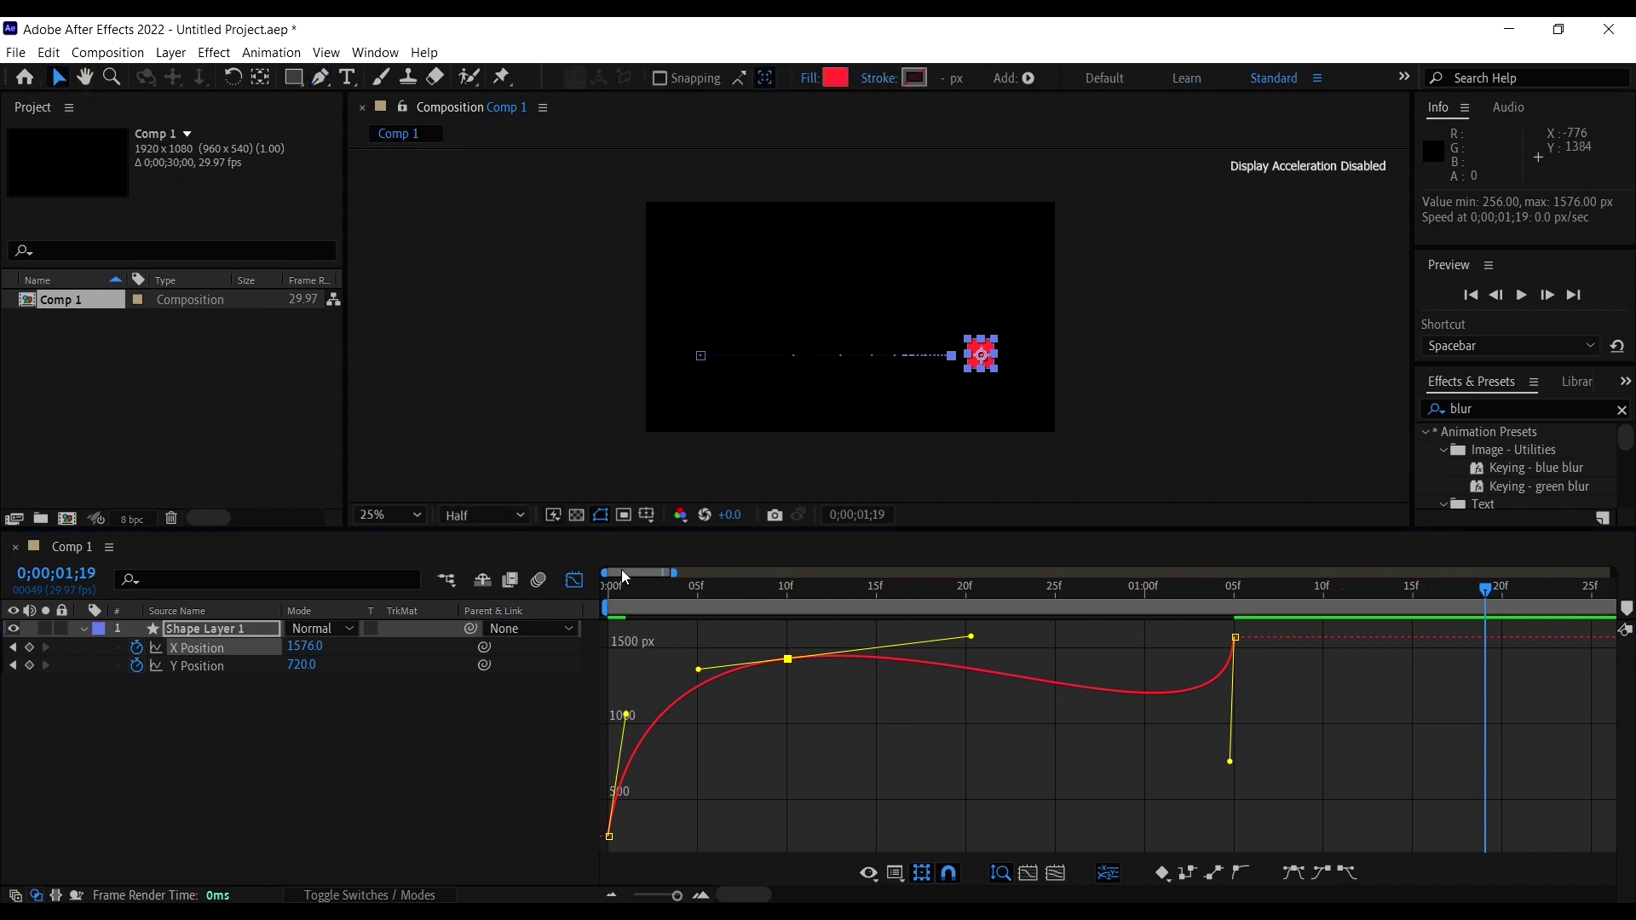
pyautogui.moveTo(793, 660); pyautogui.dragTo(793, 674)
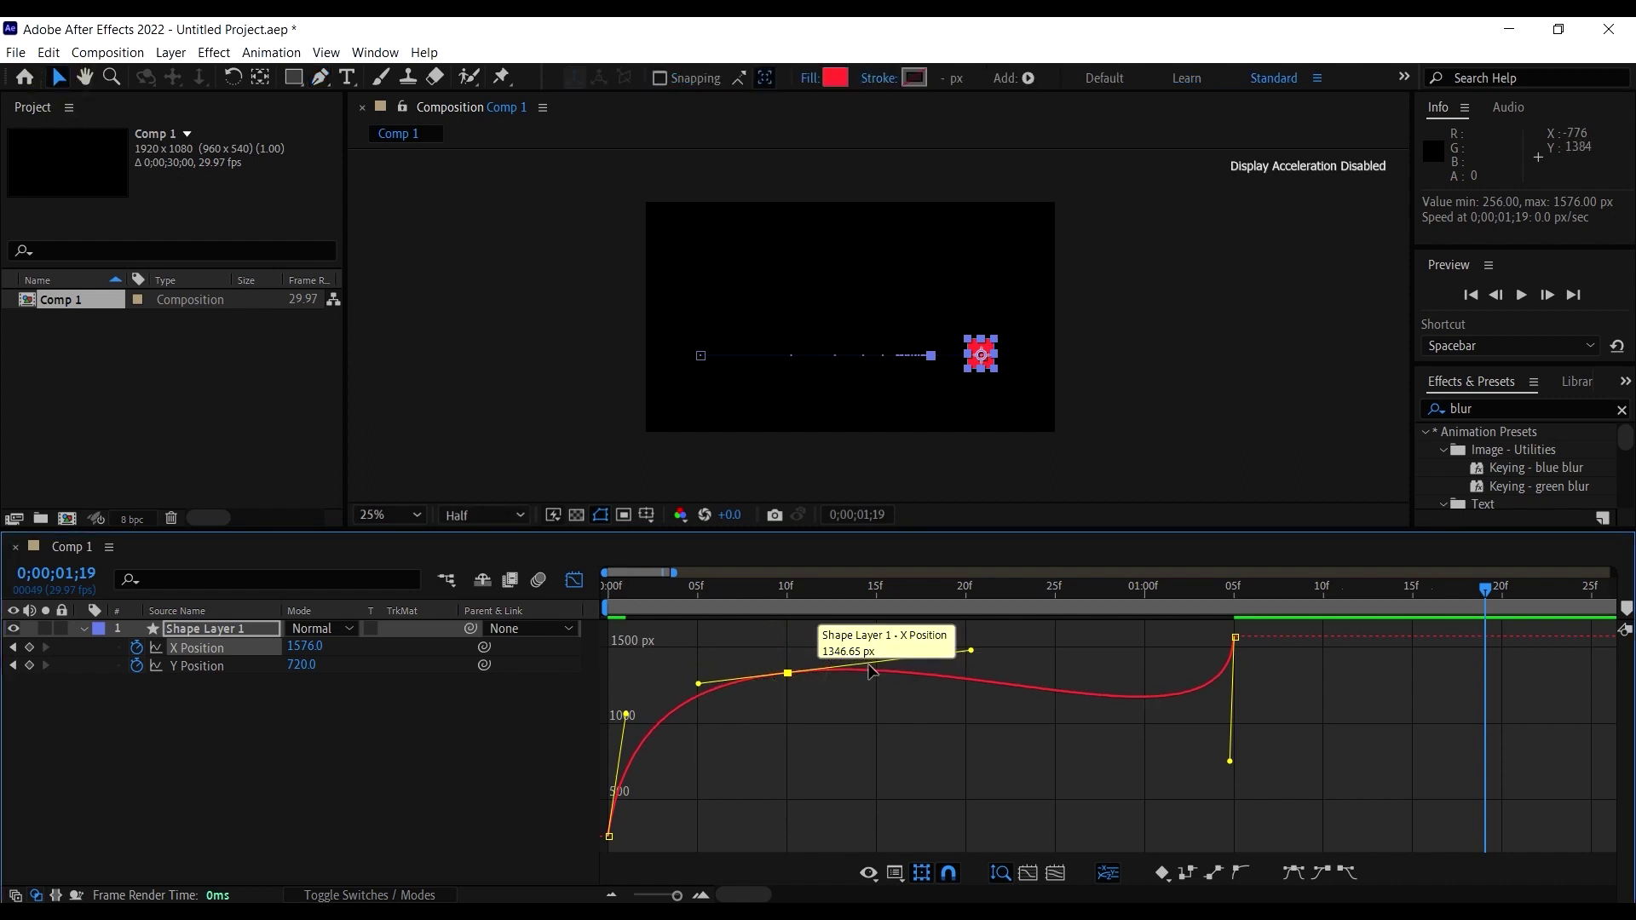
pyautogui.moveTo(971, 651); pyautogui.dragTo(958, 788)
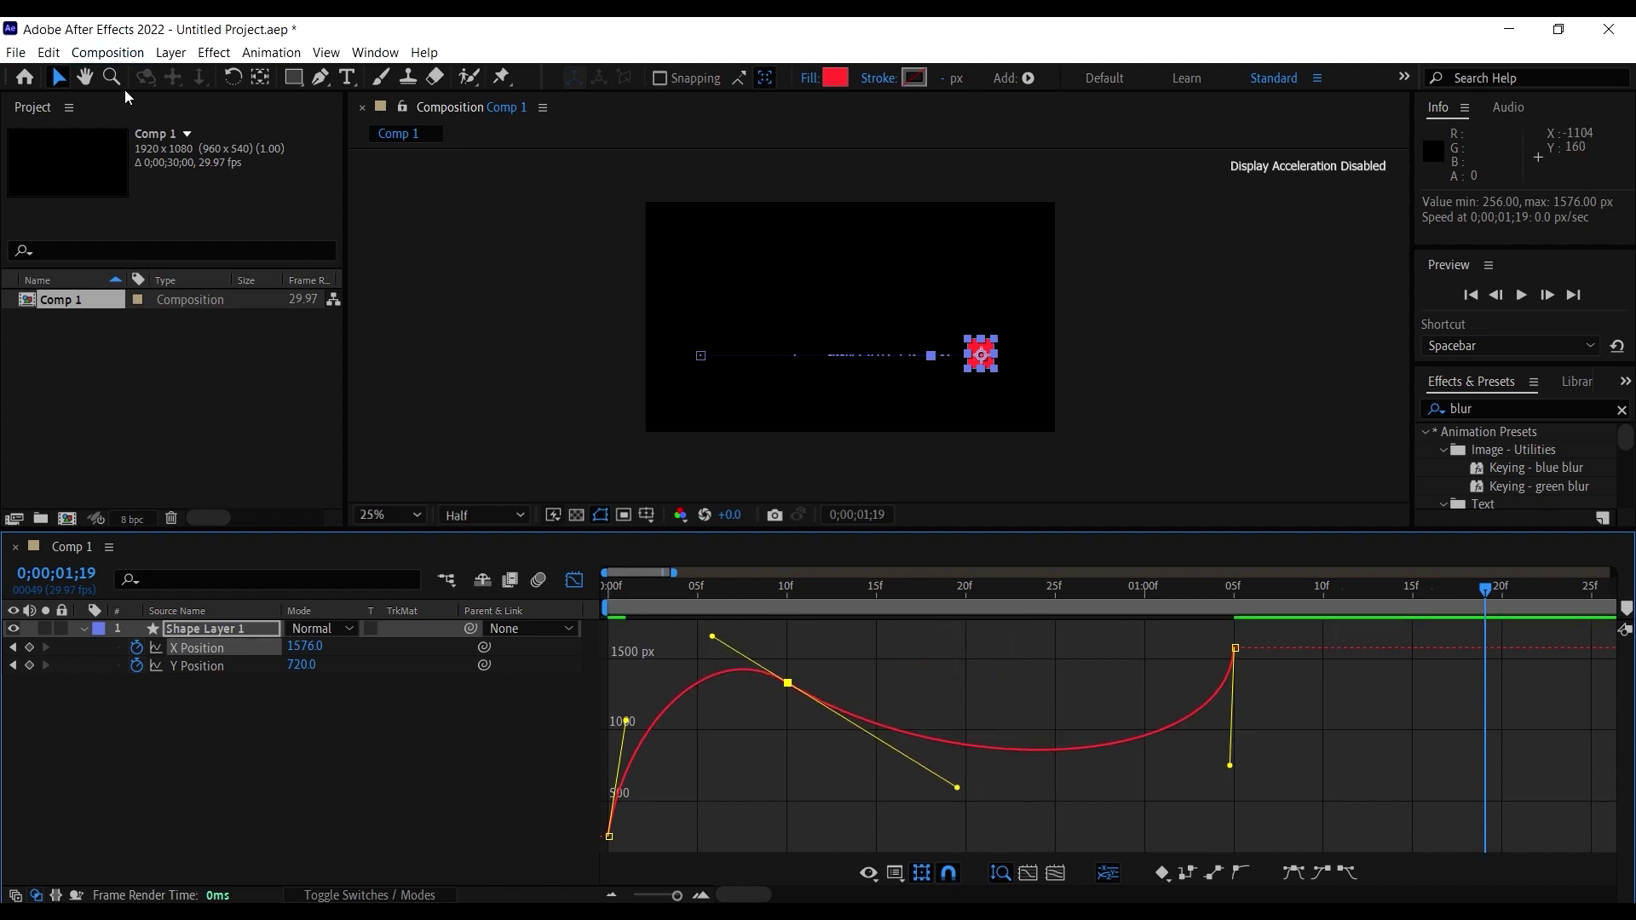
# Step: Add a later X Position keyframe, raise it to about 1334 px at 26f, and sharpen the curve into it
pyautogui.click(321, 77)
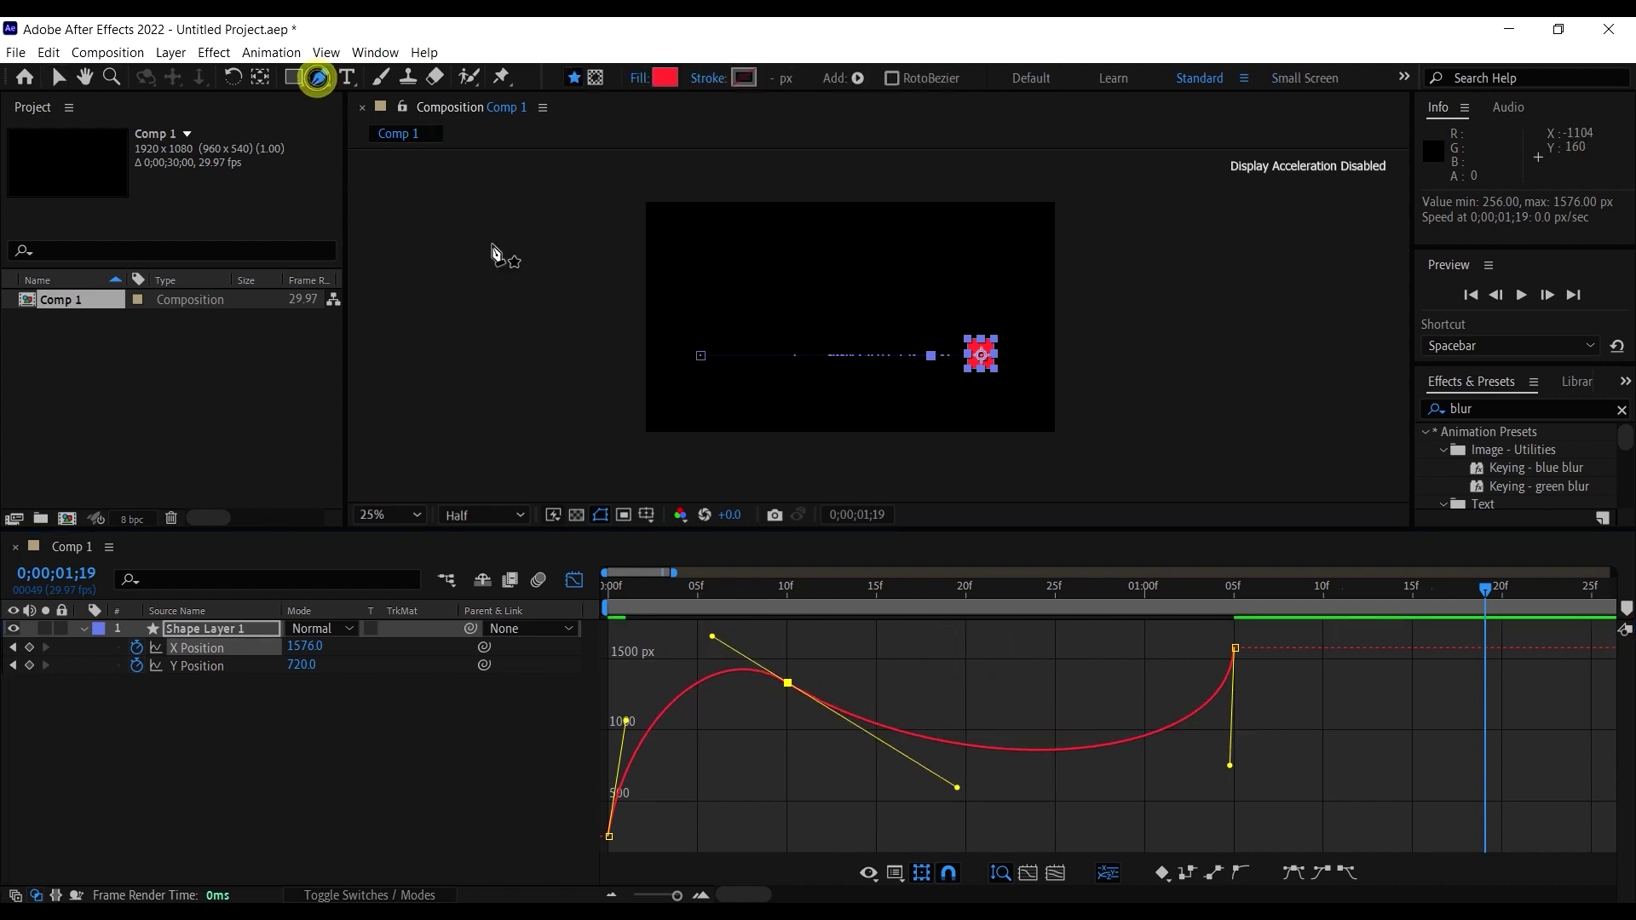
pyautogui.click(1121, 743)
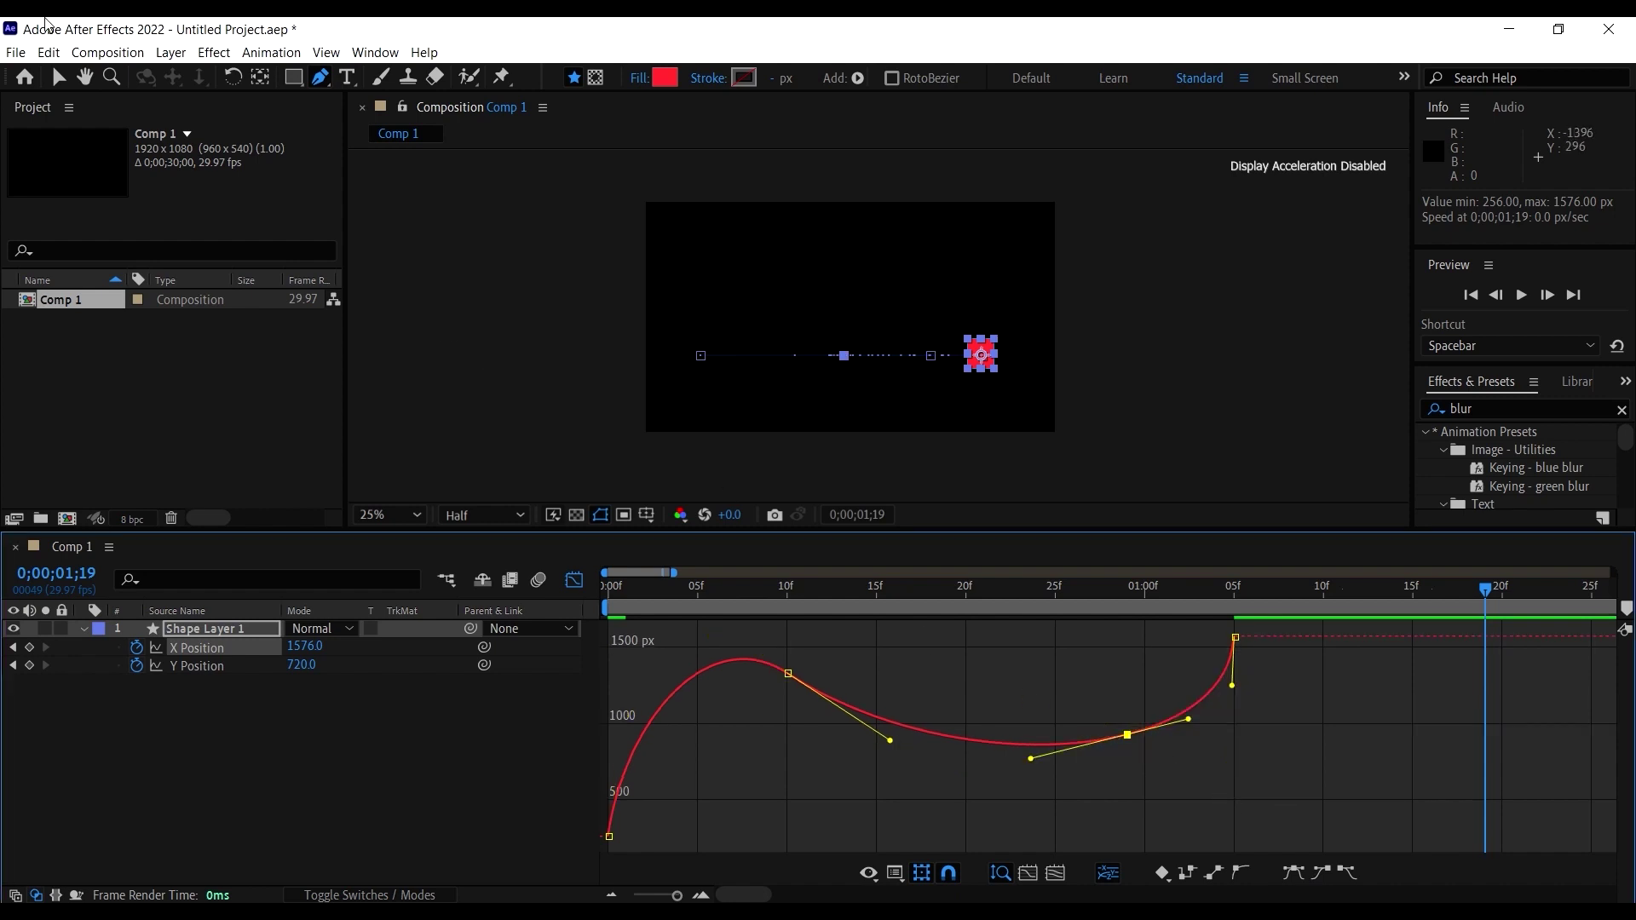
pyautogui.click(62, 79)
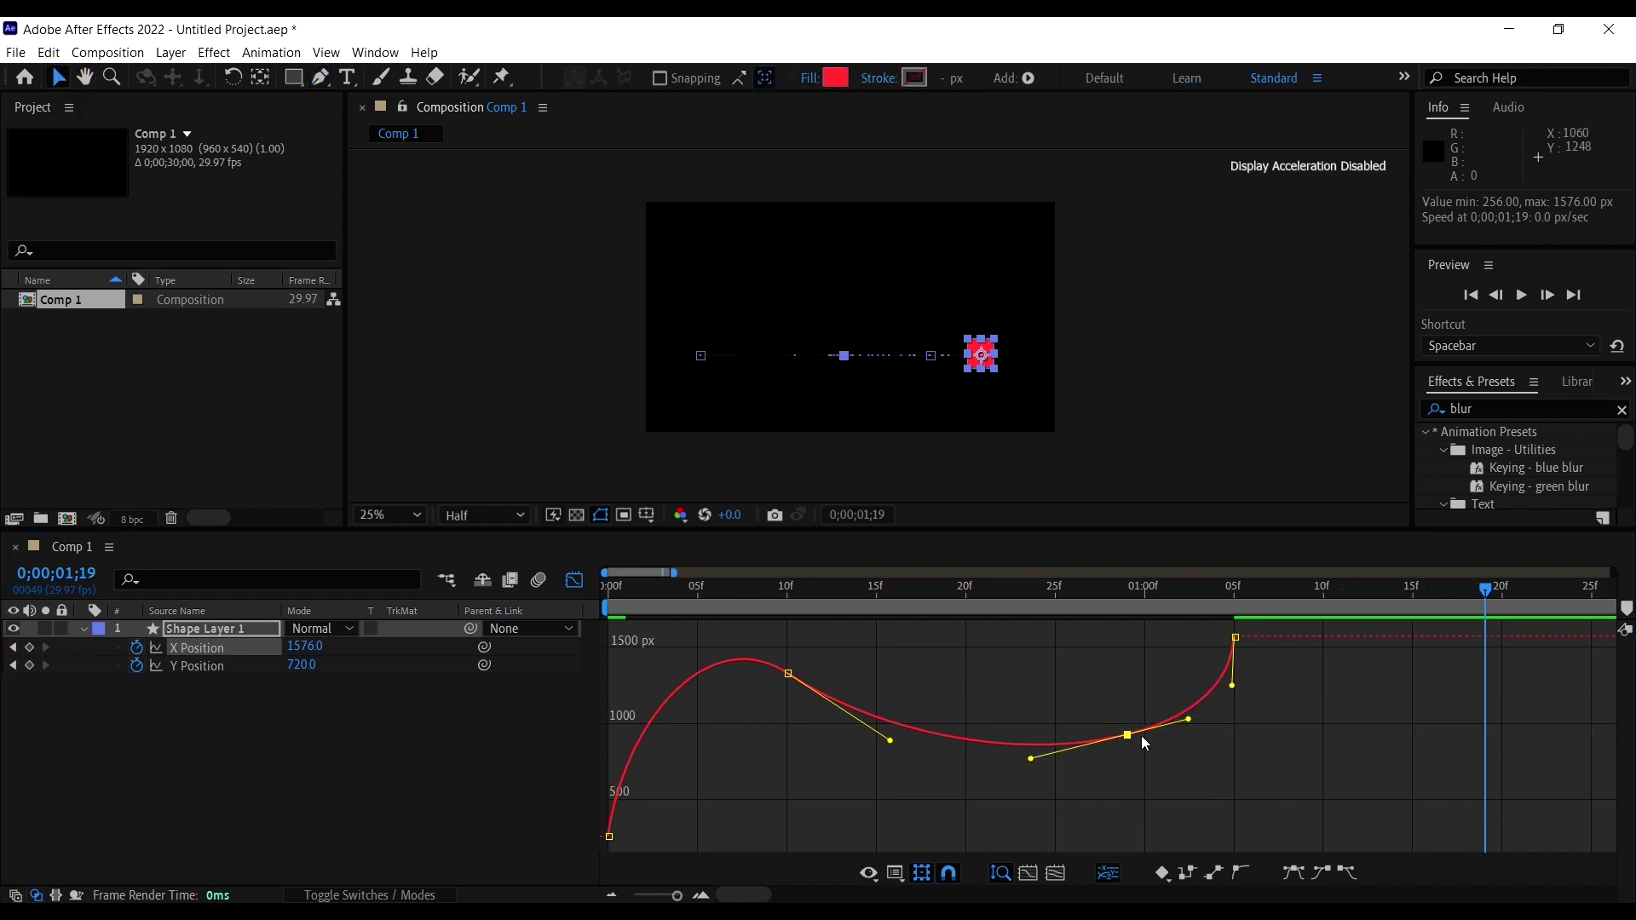
pyautogui.moveTo(1126, 733); pyautogui.dragTo(1156, 614)
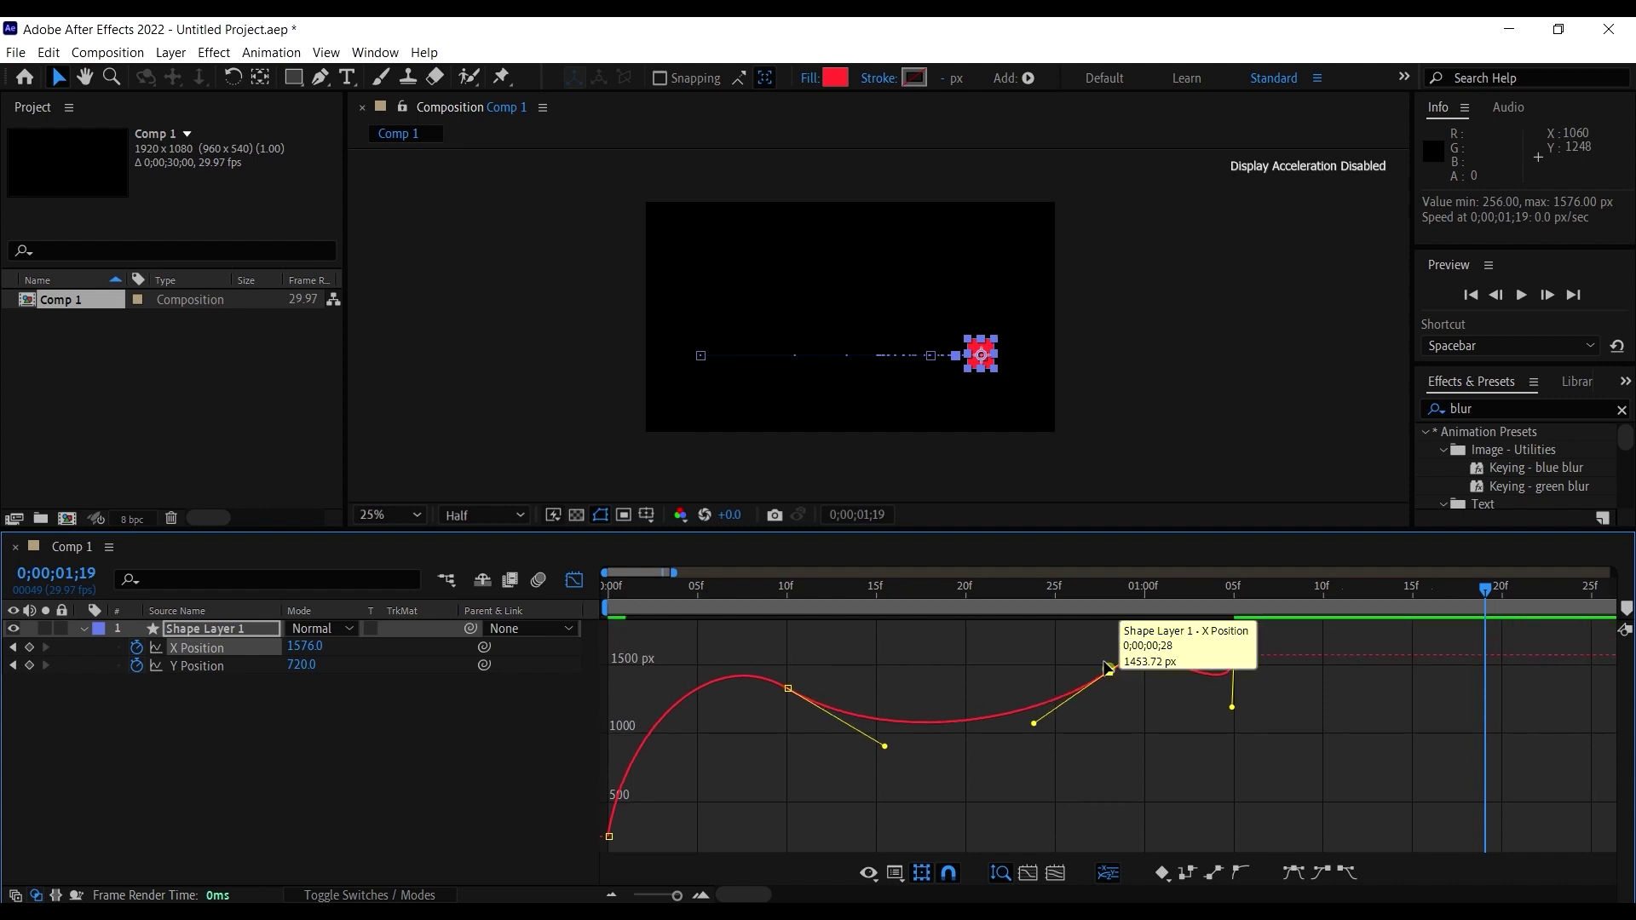
pyautogui.moveTo(1108, 669); pyautogui.dragTo(1073, 674)
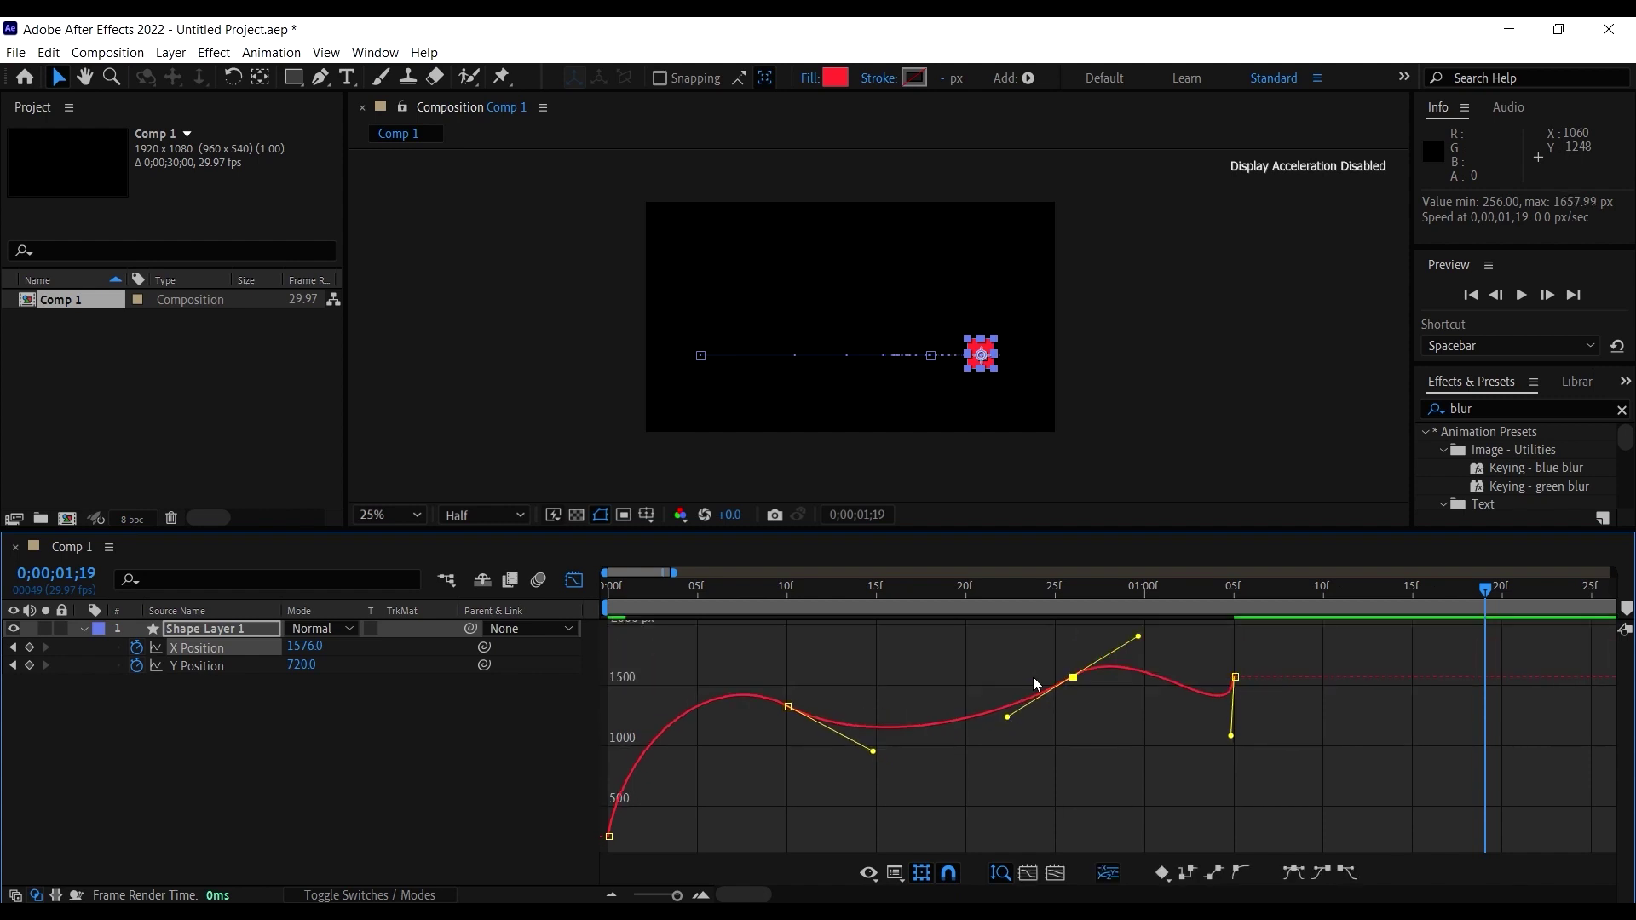
pyautogui.moveTo(1003, 731); pyautogui.dragTo(1082, 796)
# Step: Preview the Comp 1 animation from the first frame
pyautogui.click(614, 597)
pyautogui.press('space')
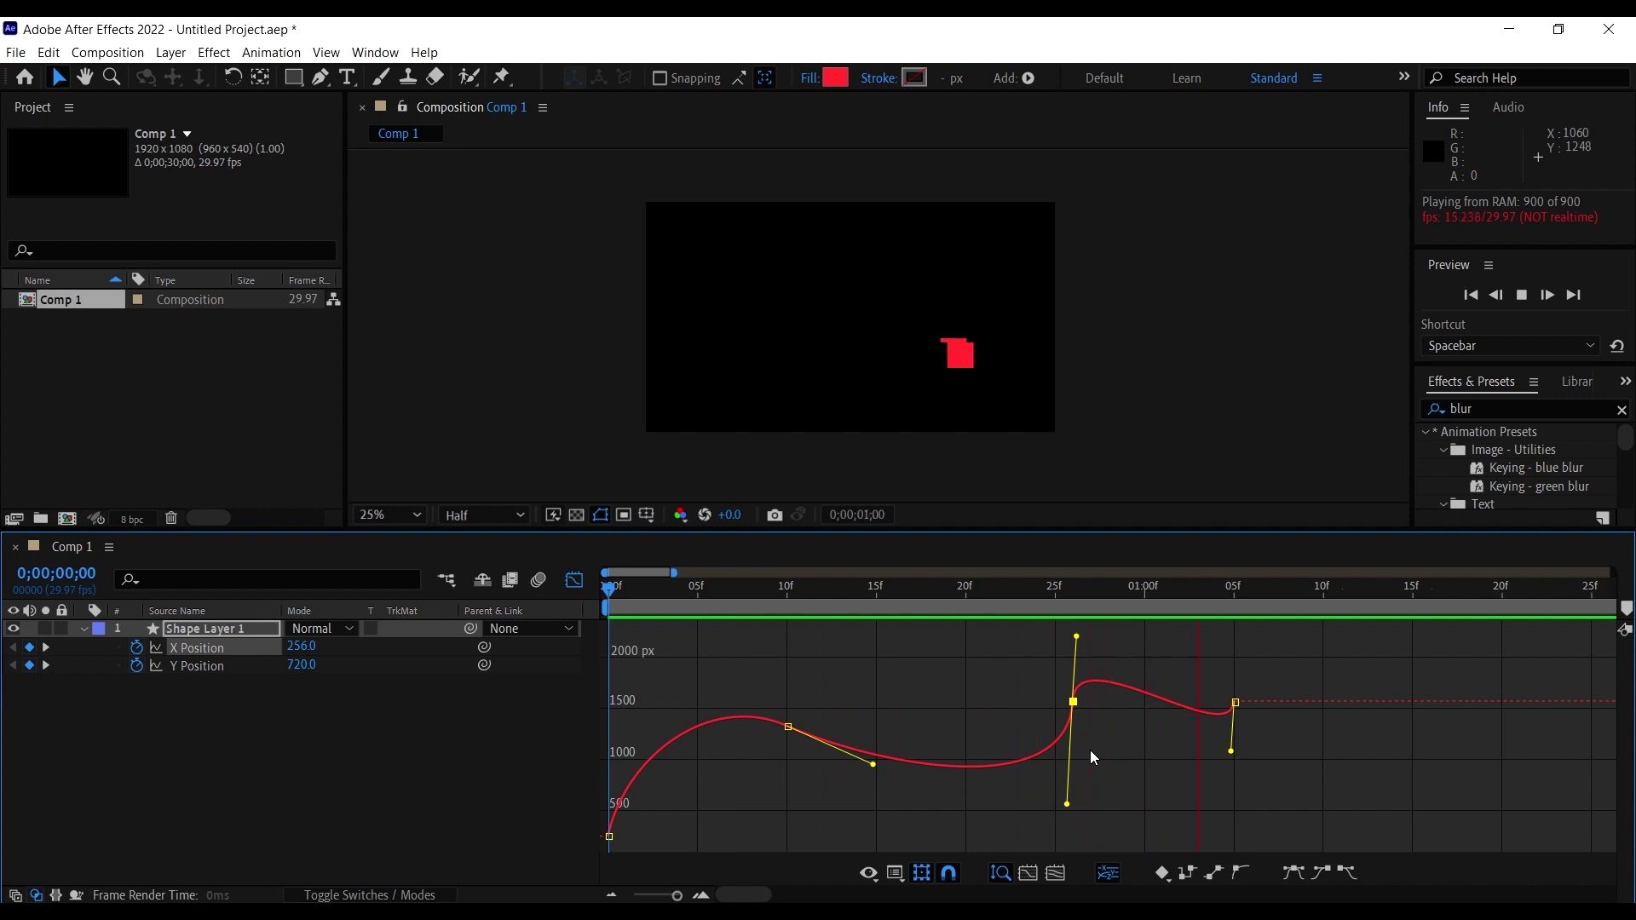
pyautogui.press('space')
pyautogui.press('space')
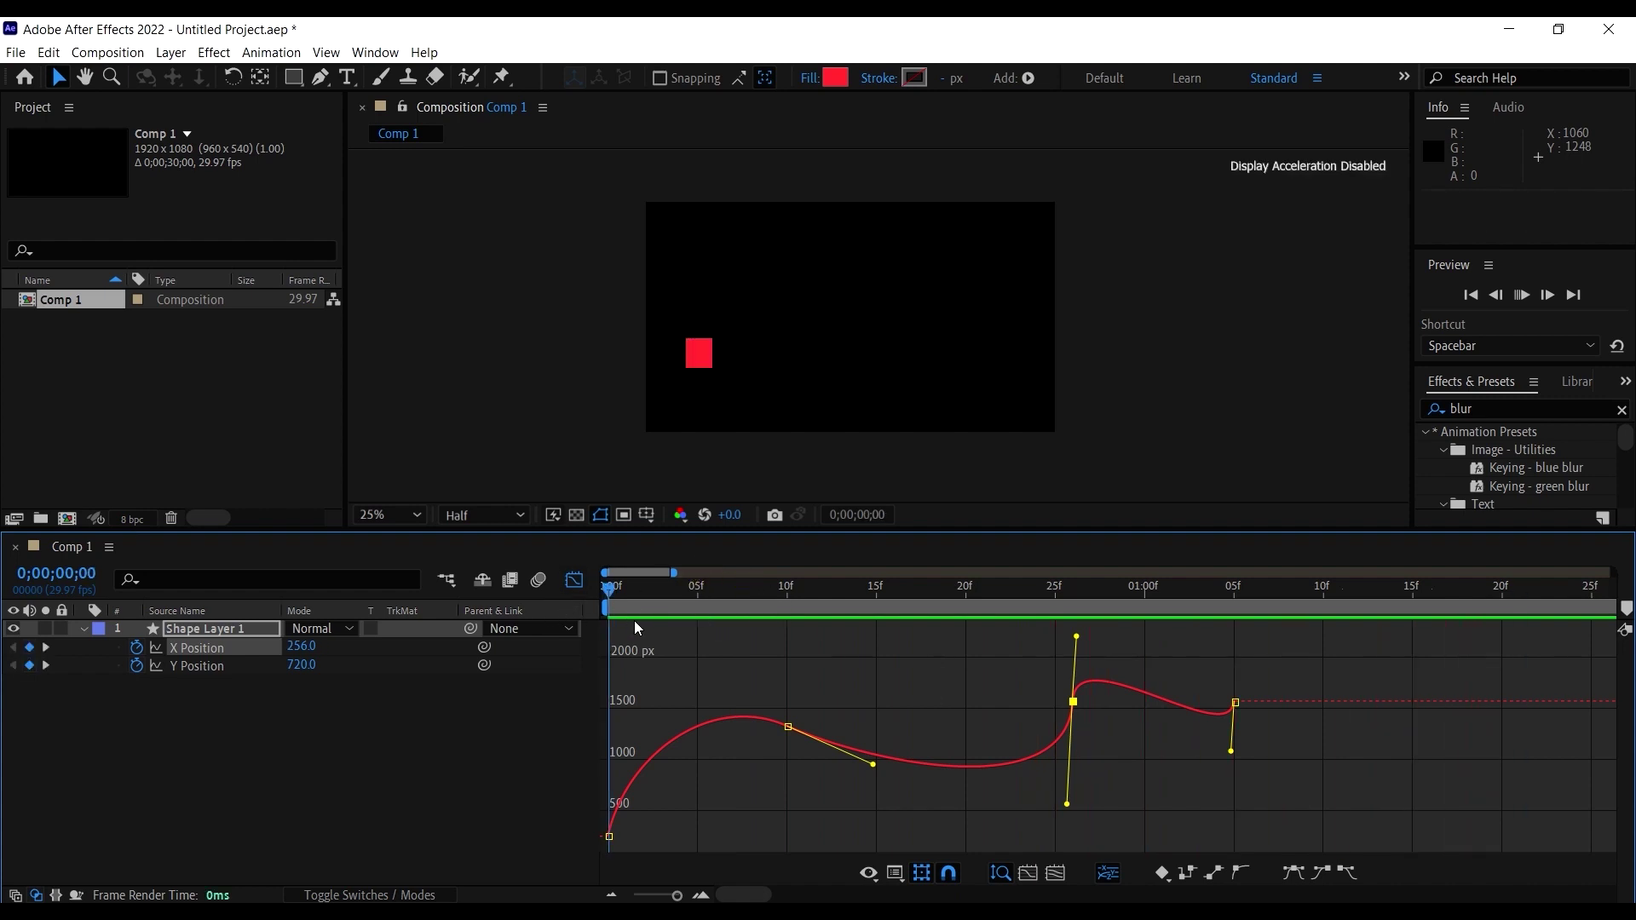
pyautogui.press('space')
pyautogui.press('space')
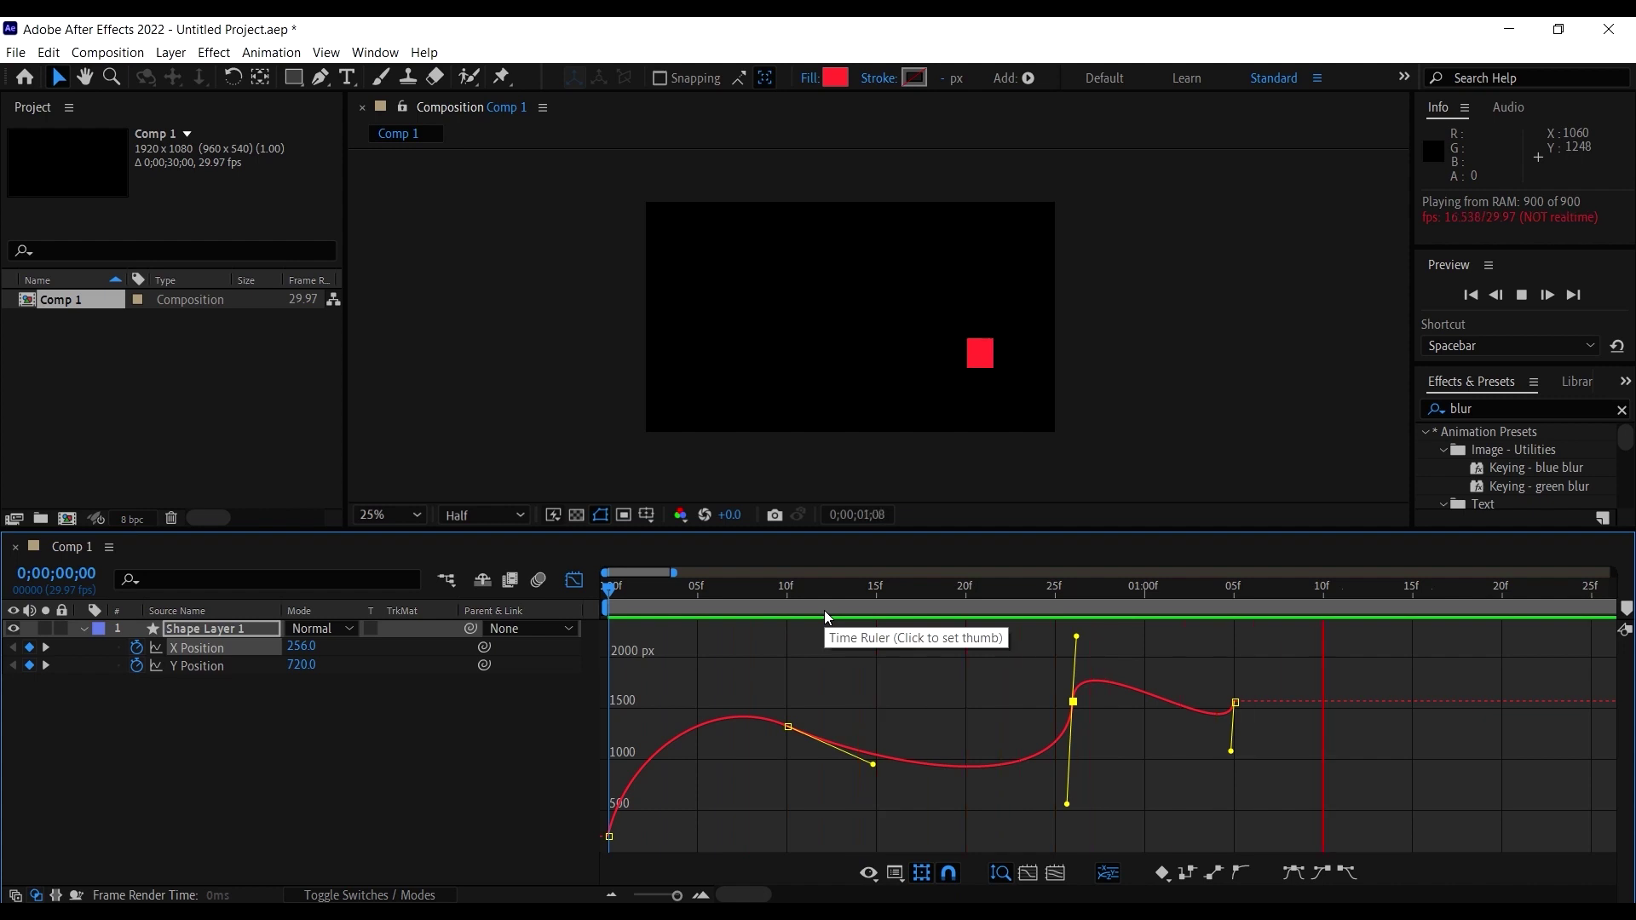
# Step: Leave the Graph Editor and shift Shape Layer 1's bar about 1;04 earlier
pyautogui.click(575, 580)
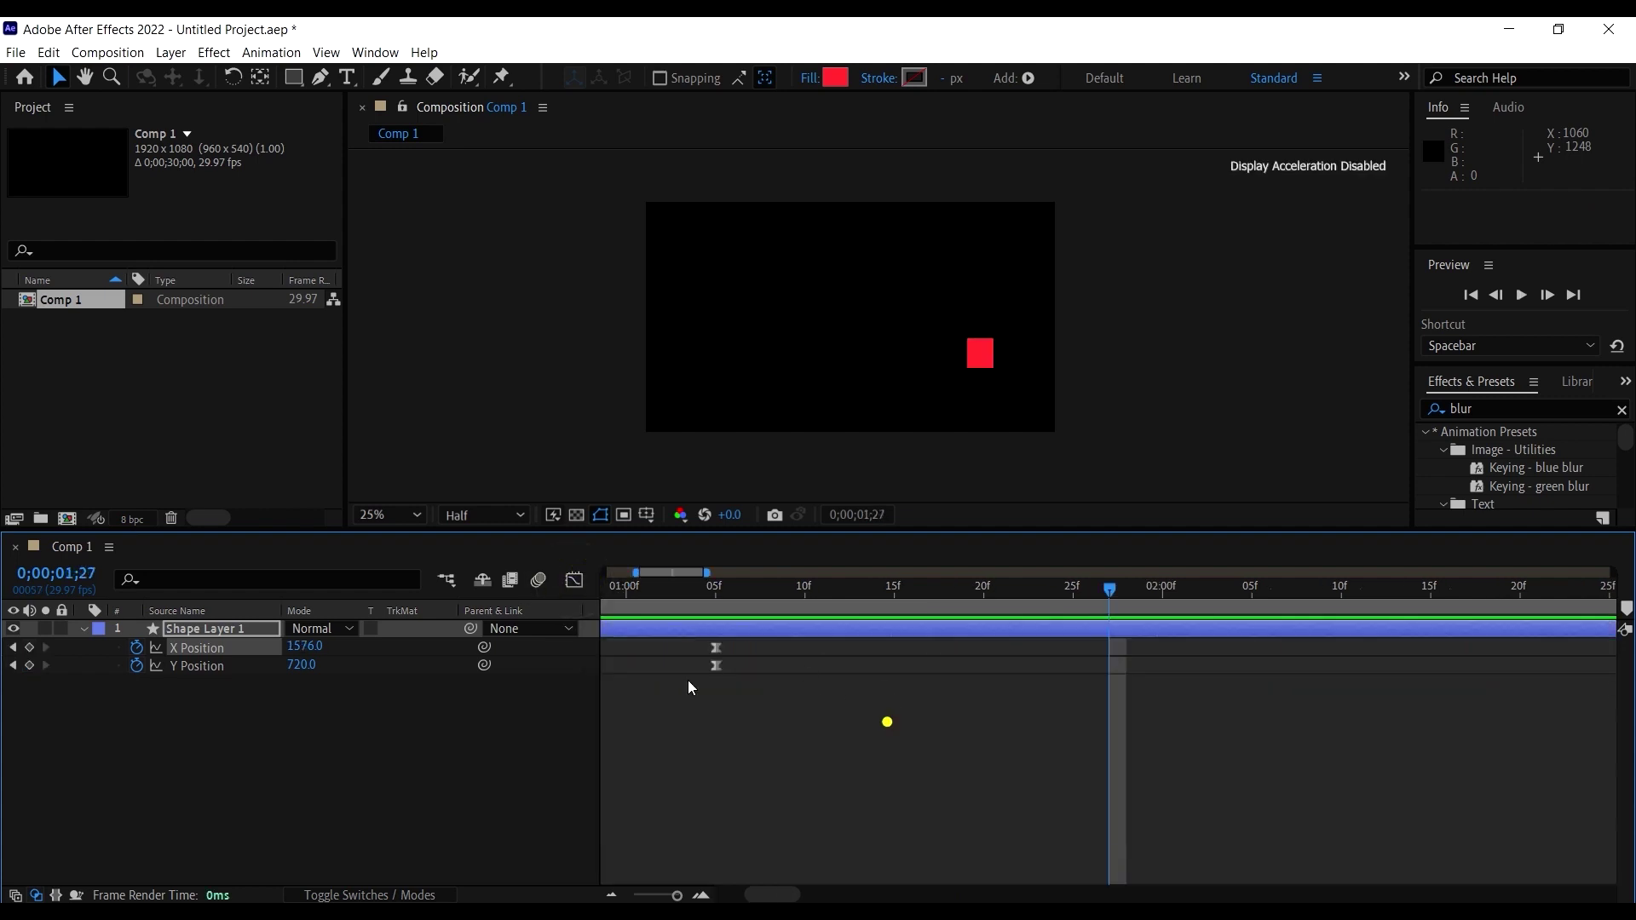
pyautogui.moveTo(908, 741); pyautogui.dragTo(699, 641)
pyautogui.press('-')
pyautogui.press('-')
pyautogui.press('-')
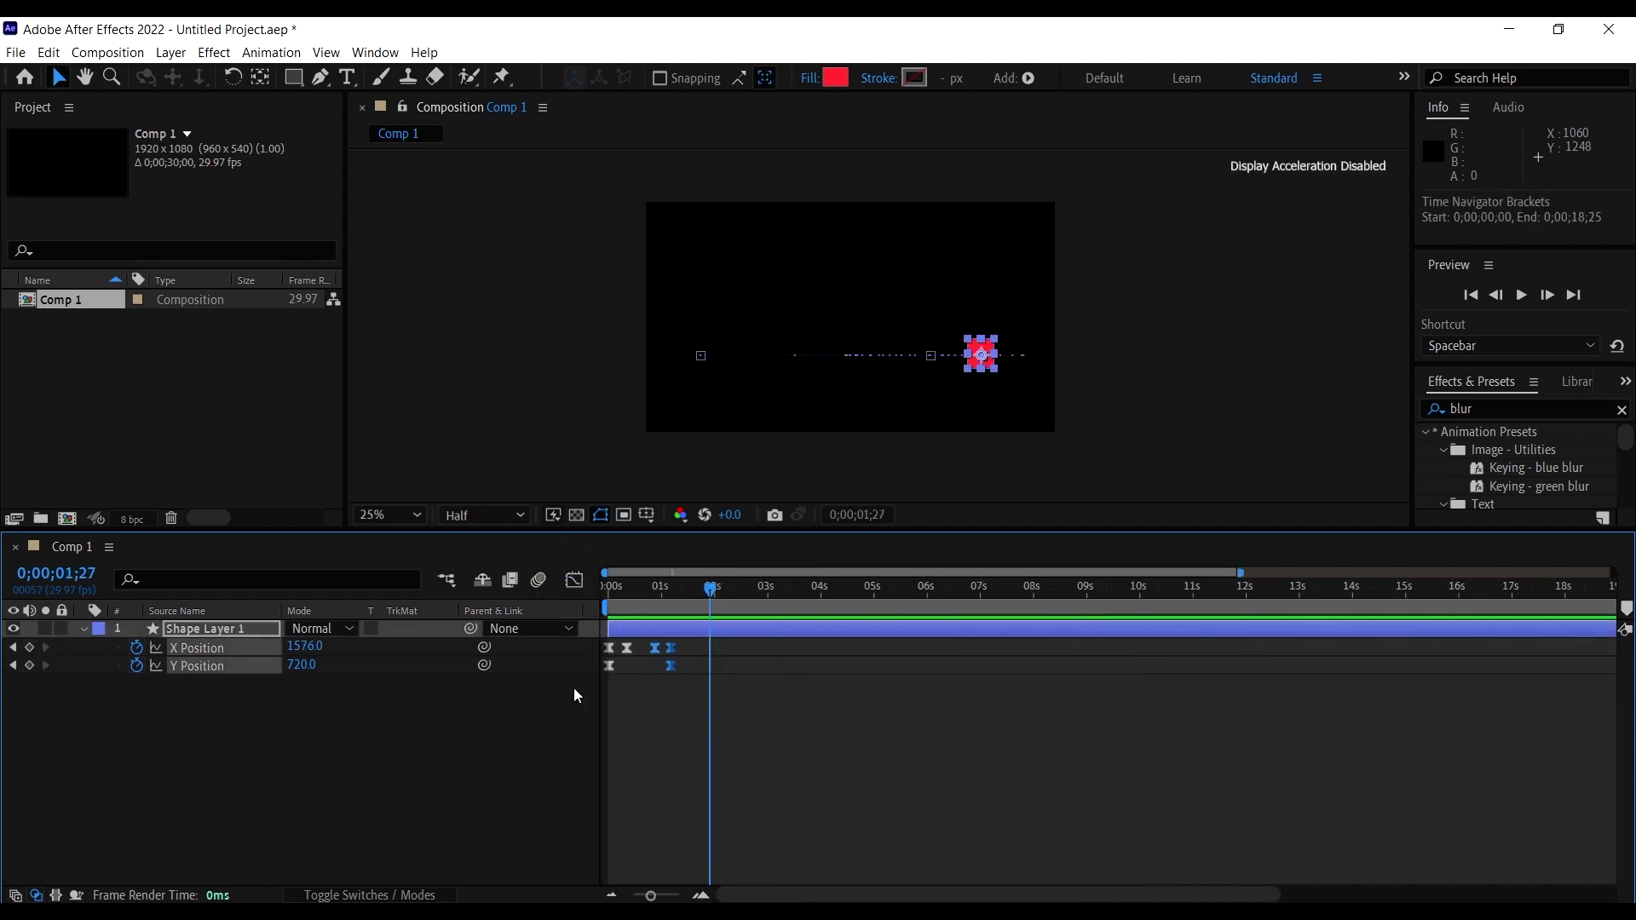
pyautogui.press('=')
pyautogui.moveTo(675, 631); pyautogui.dragTo(588, 632)
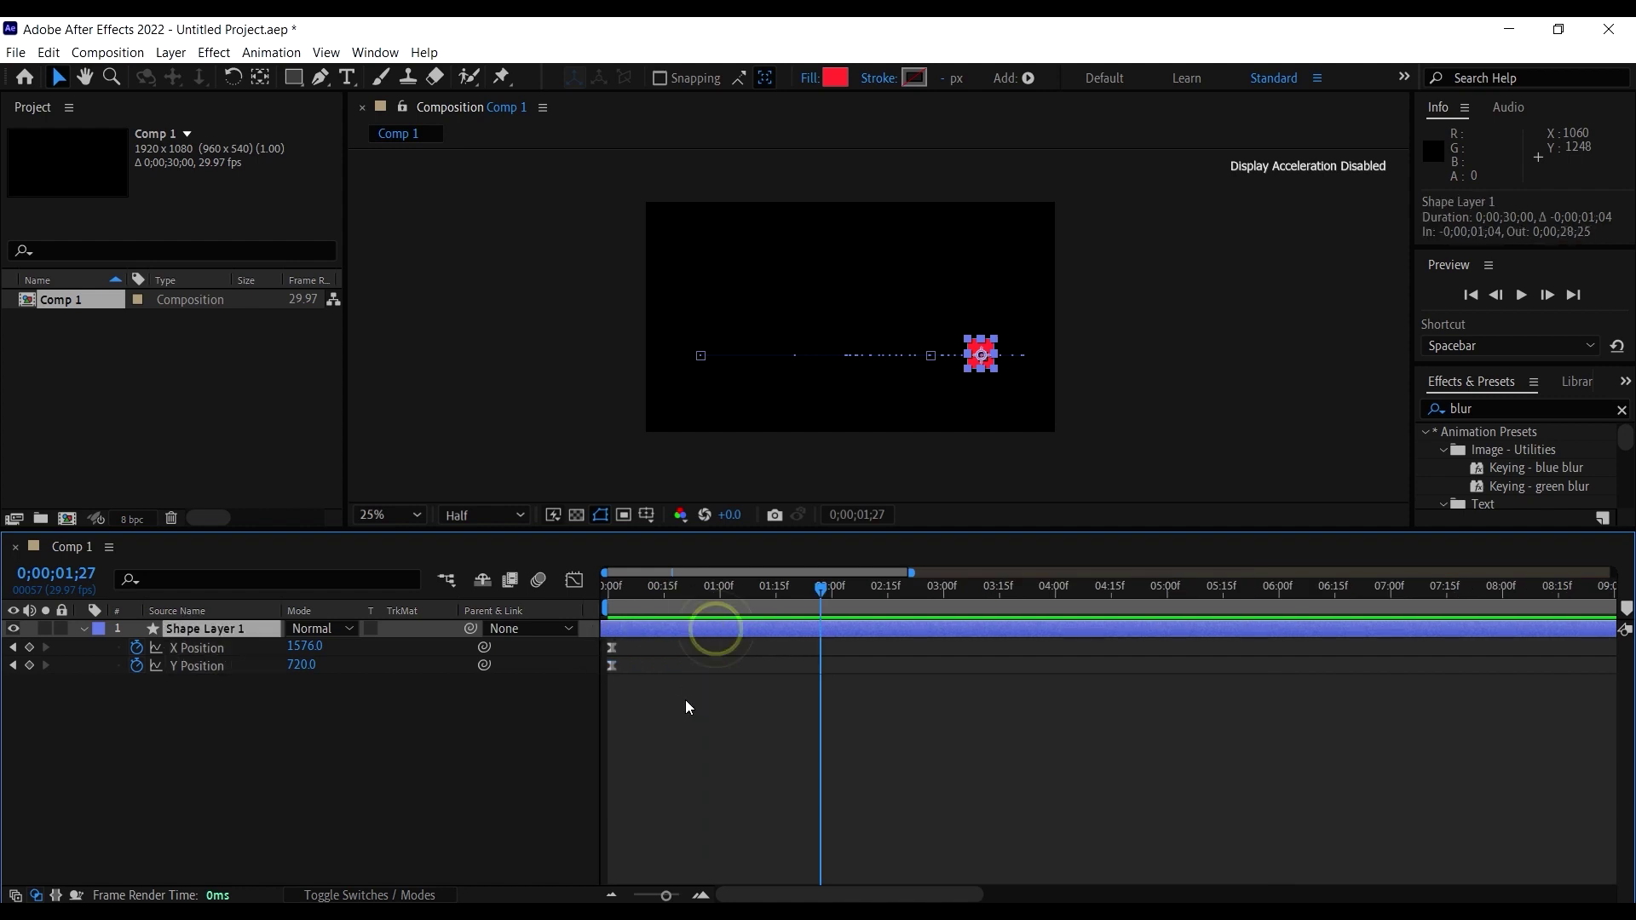
# Step: In Comp 2, drag Shape Layer 1's red square to Position 104,184 near the top-left corner
pyautogui.click(818, 573)
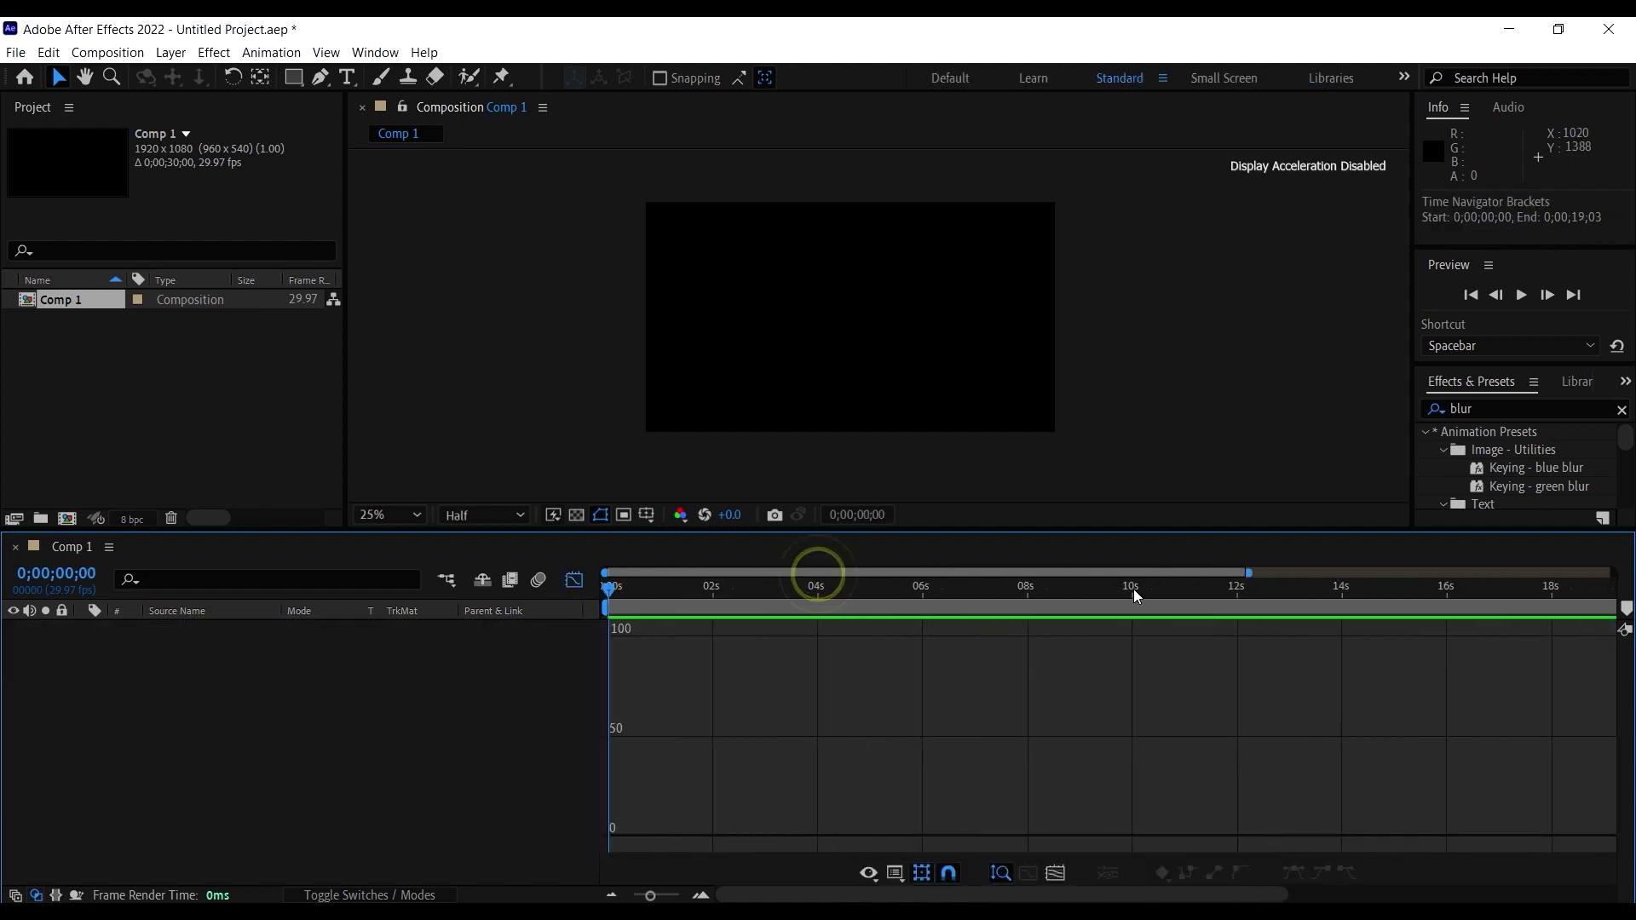
pyautogui.click(363, 675)
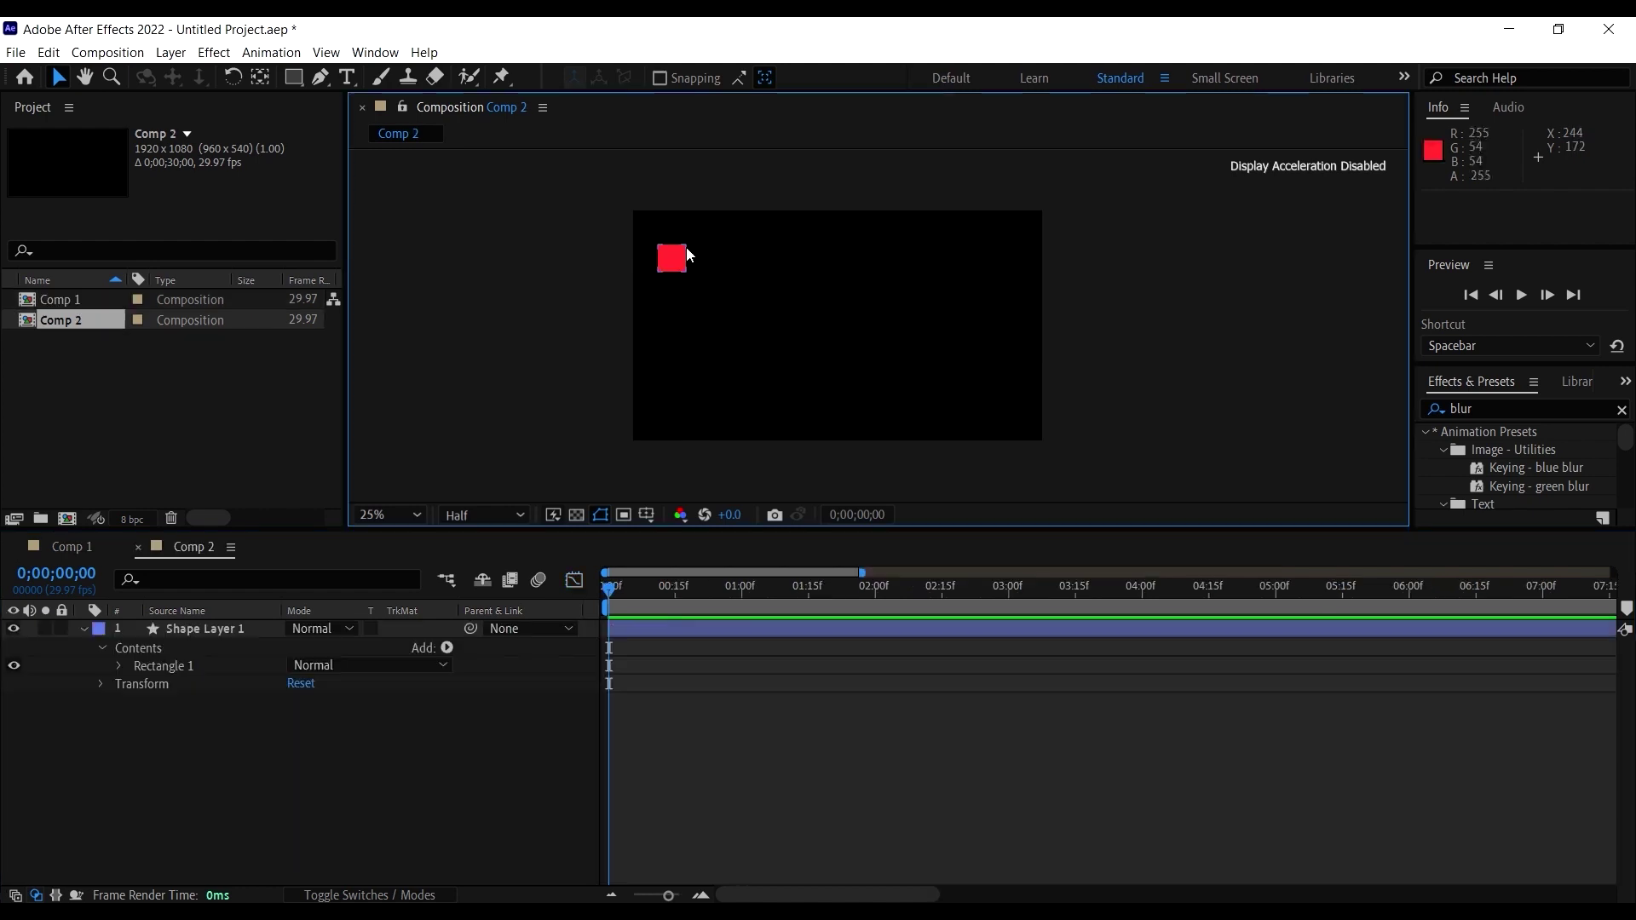
pyautogui.click(671, 260)
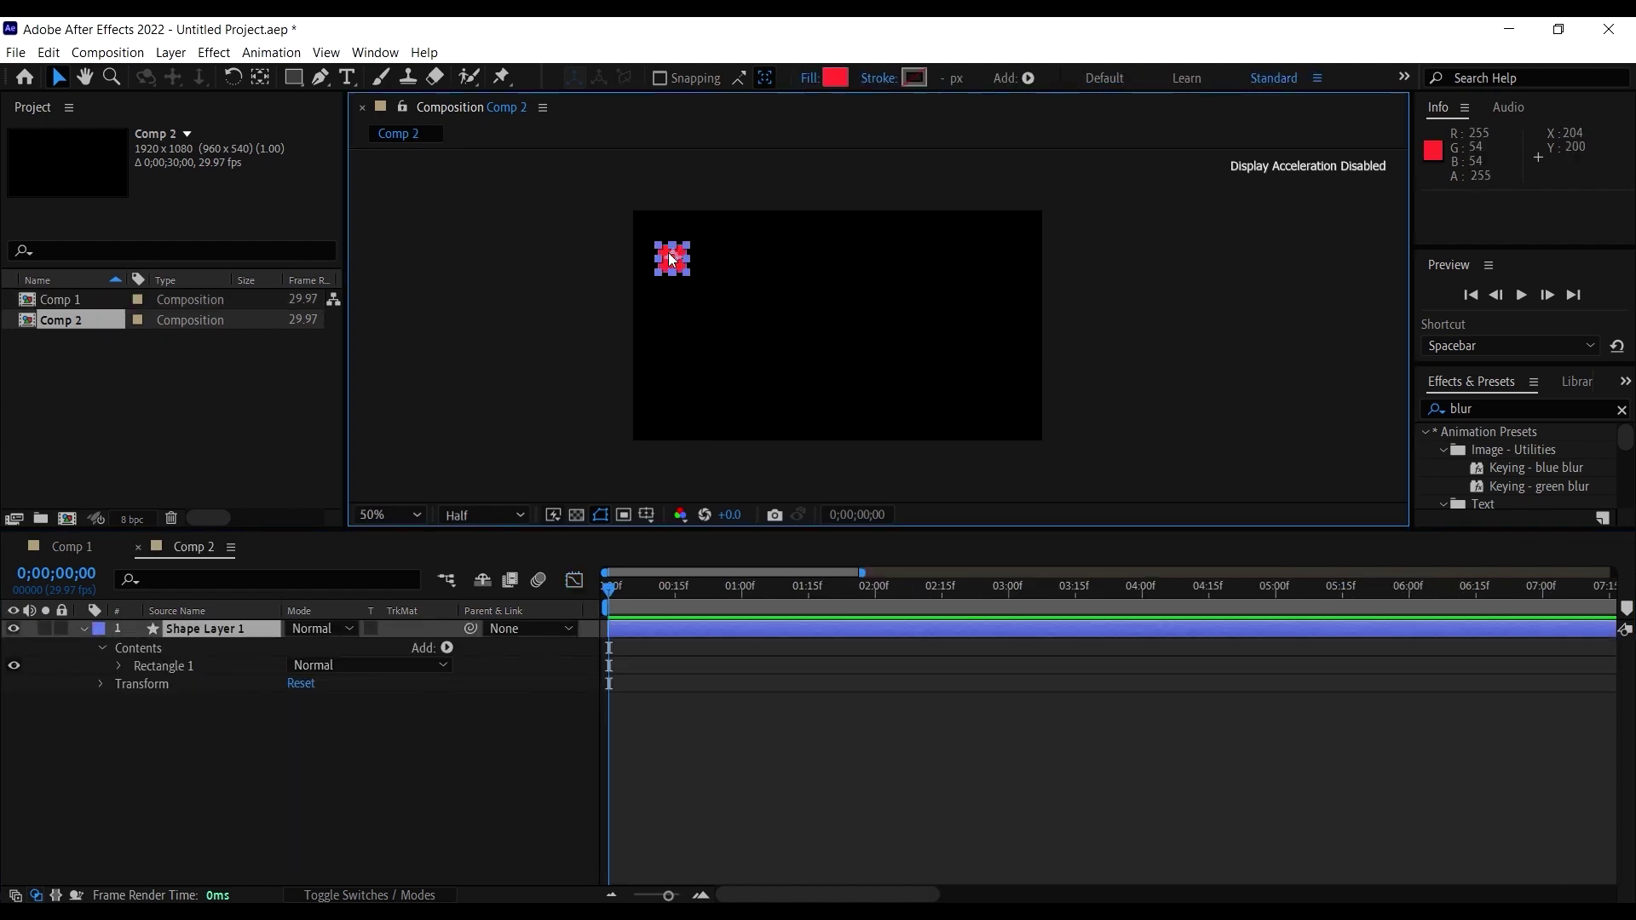
pyautogui.moveTo(738, 266); pyautogui.dragTo(668, 247)
pyautogui.click(1157, 329)
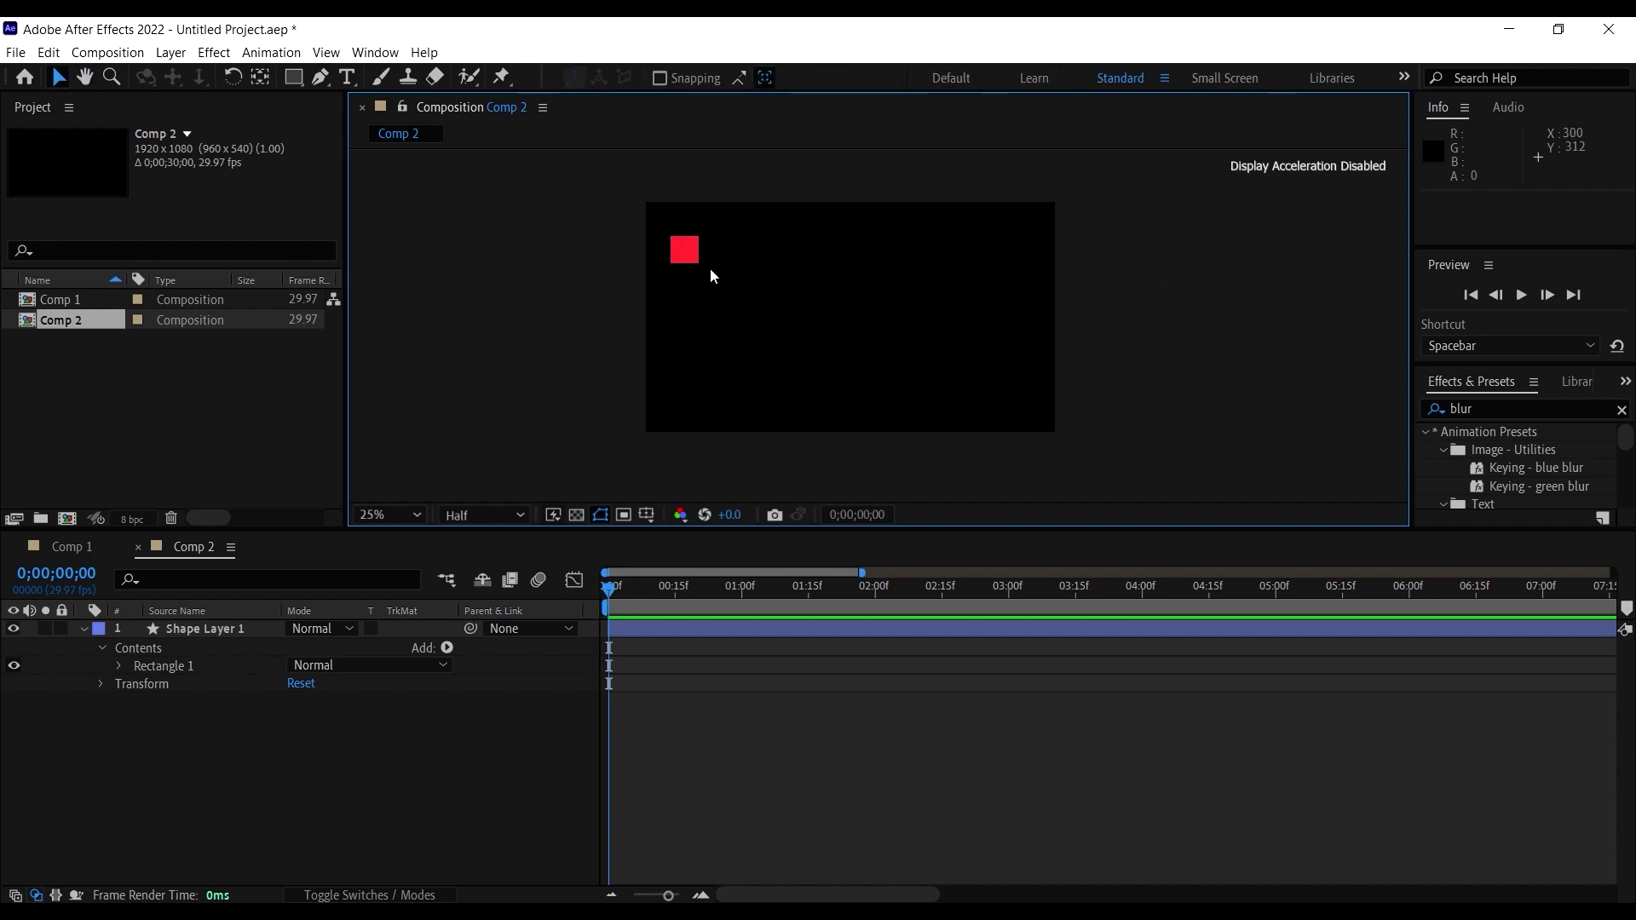
pyautogui.click(690, 256)
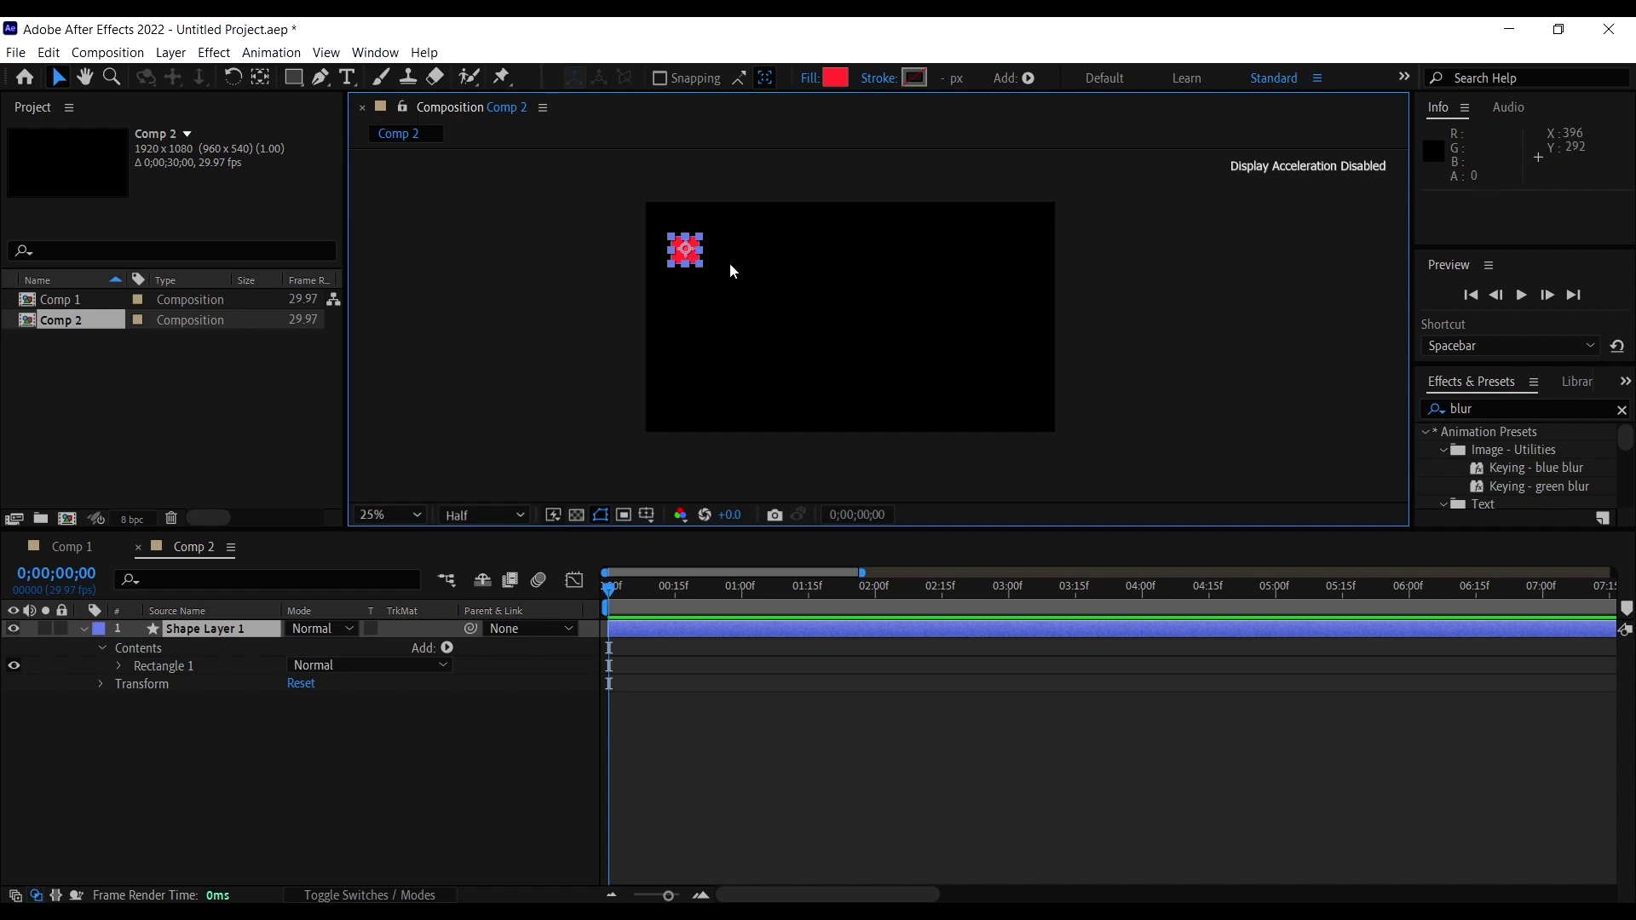
pyautogui.moveTo(730, 263); pyautogui.dragTo(672, 273)
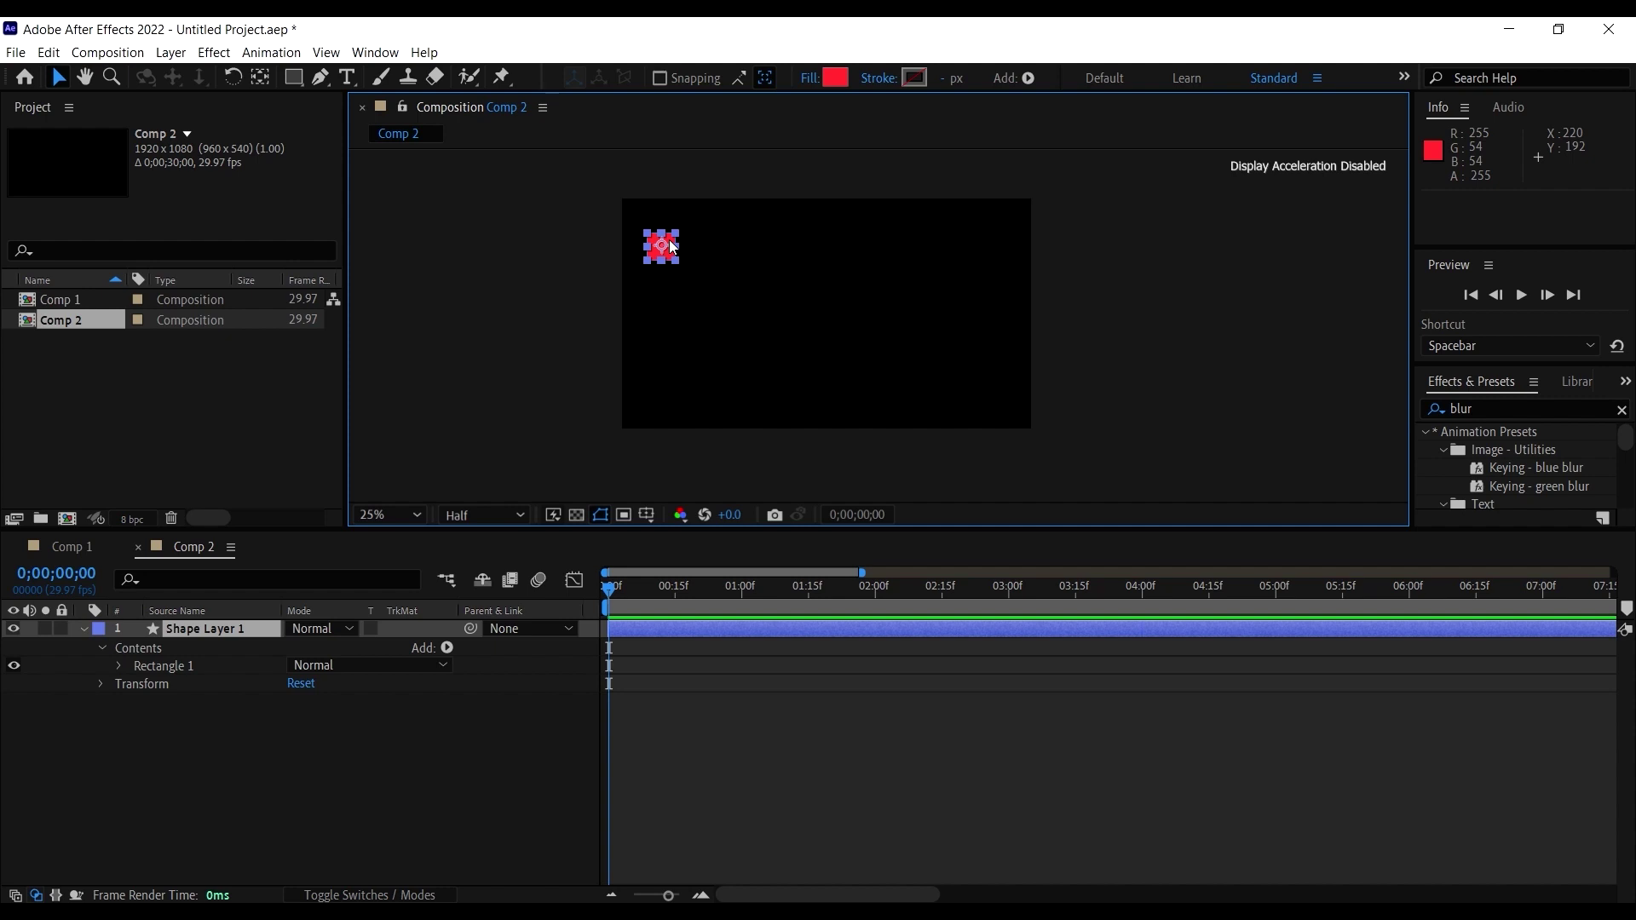
pyautogui.moveTo(672, 248)
pyautogui.mouseDown()
pyautogui.moveTo(633, 238)
pyautogui.moveTo(652, 233)
pyautogui.mouseUp()
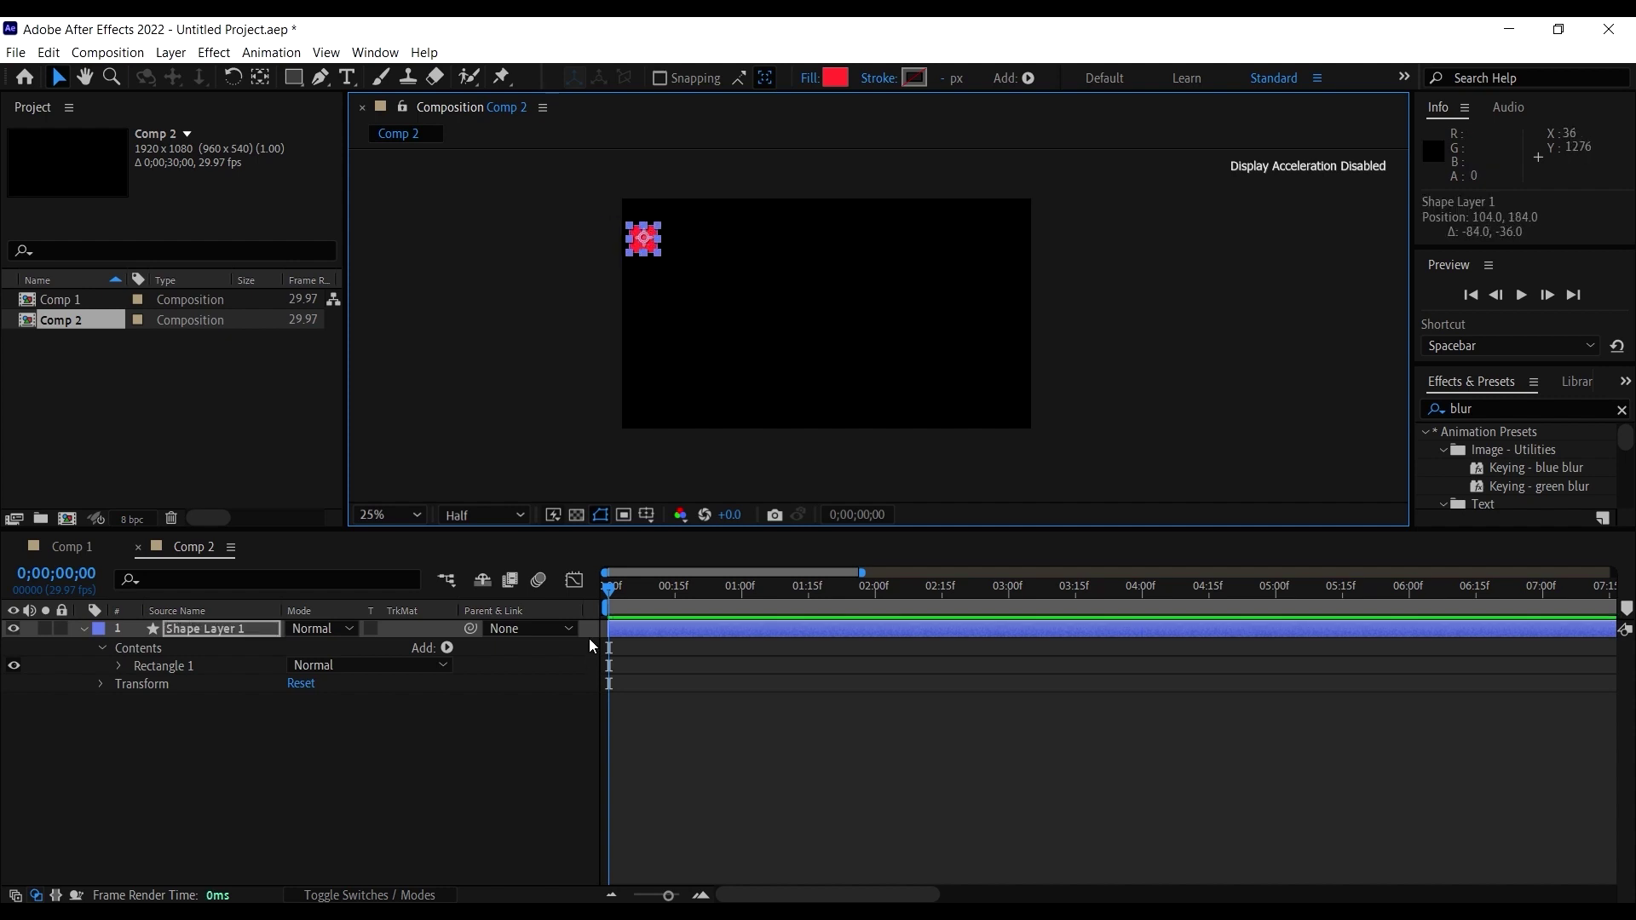
# Step: Keyframe the square's Position at 0f with it moved past the top-left edge to -64,132
pyautogui.click(85, 629)
pyautogui.click(196, 632)
pyautogui.press('p')
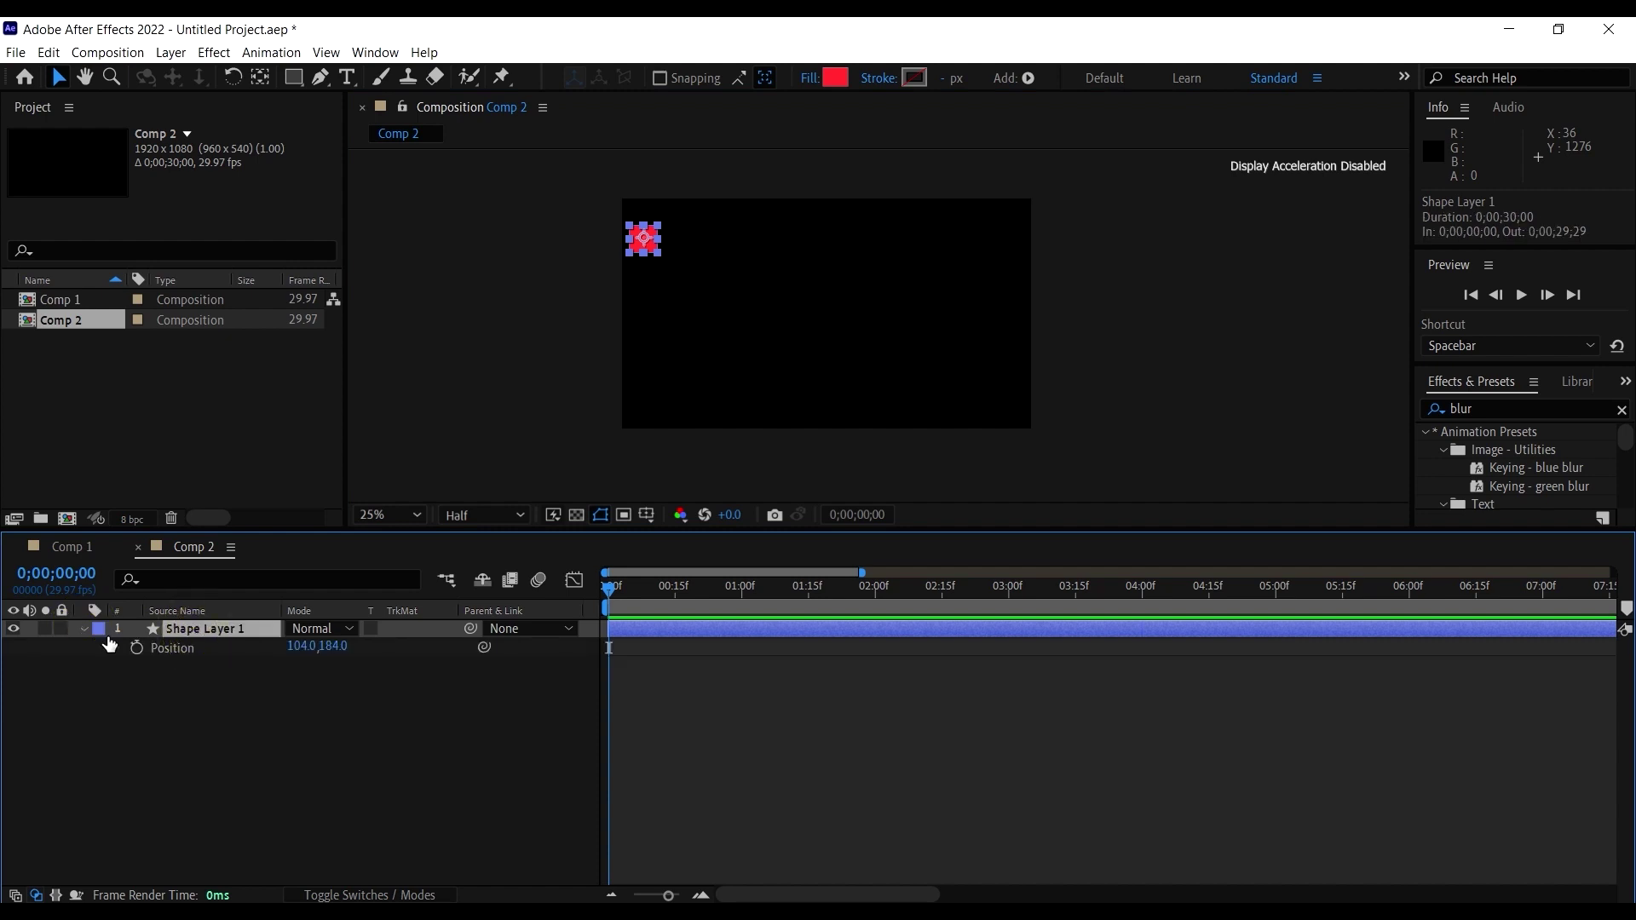
pyautogui.click(137, 649)
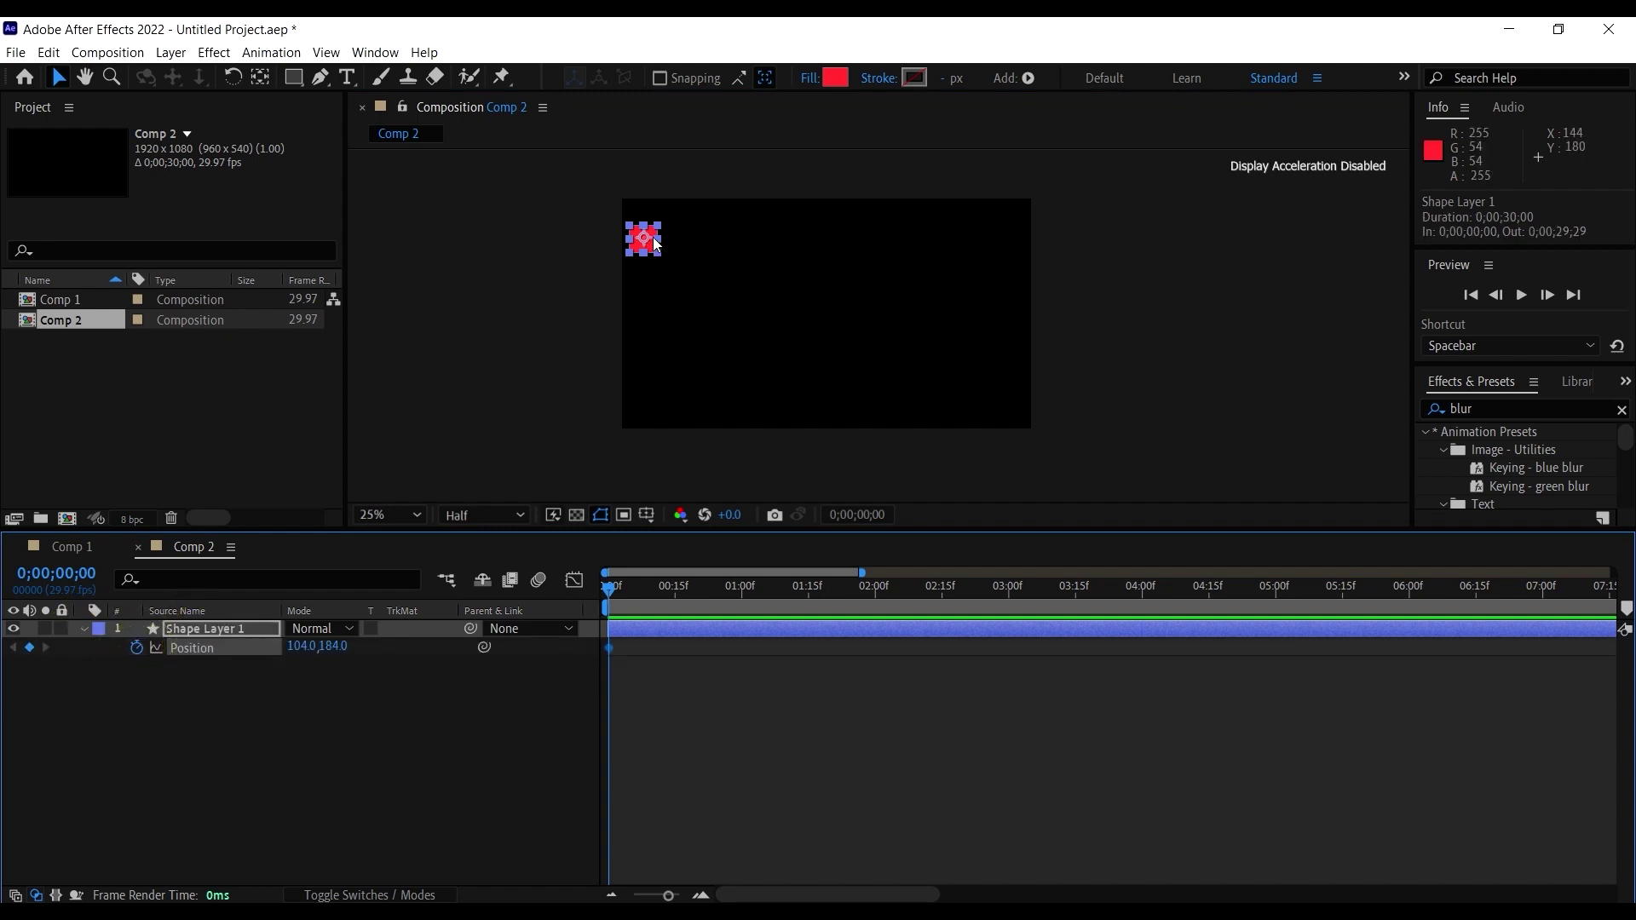
pyautogui.moveTo(652, 237); pyautogui.dragTo(620, 227)
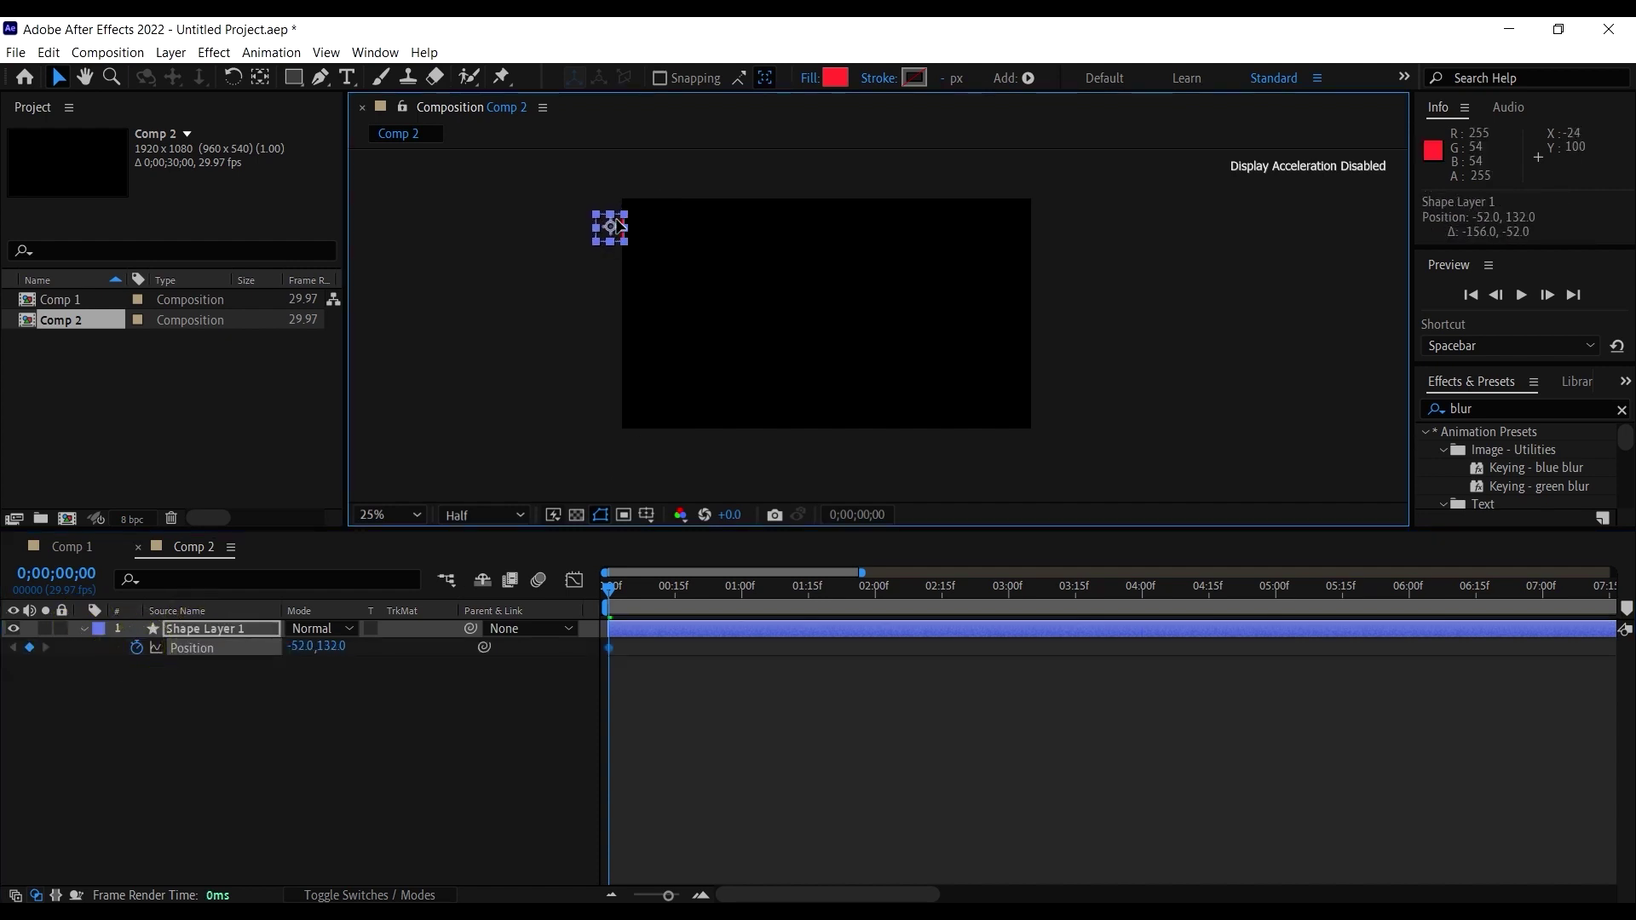
# Step: Add a second Position keyframe with the square moved down-right to 540,830
pyautogui.moveTo(862, 573); pyautogui.dragTo(748, 573)
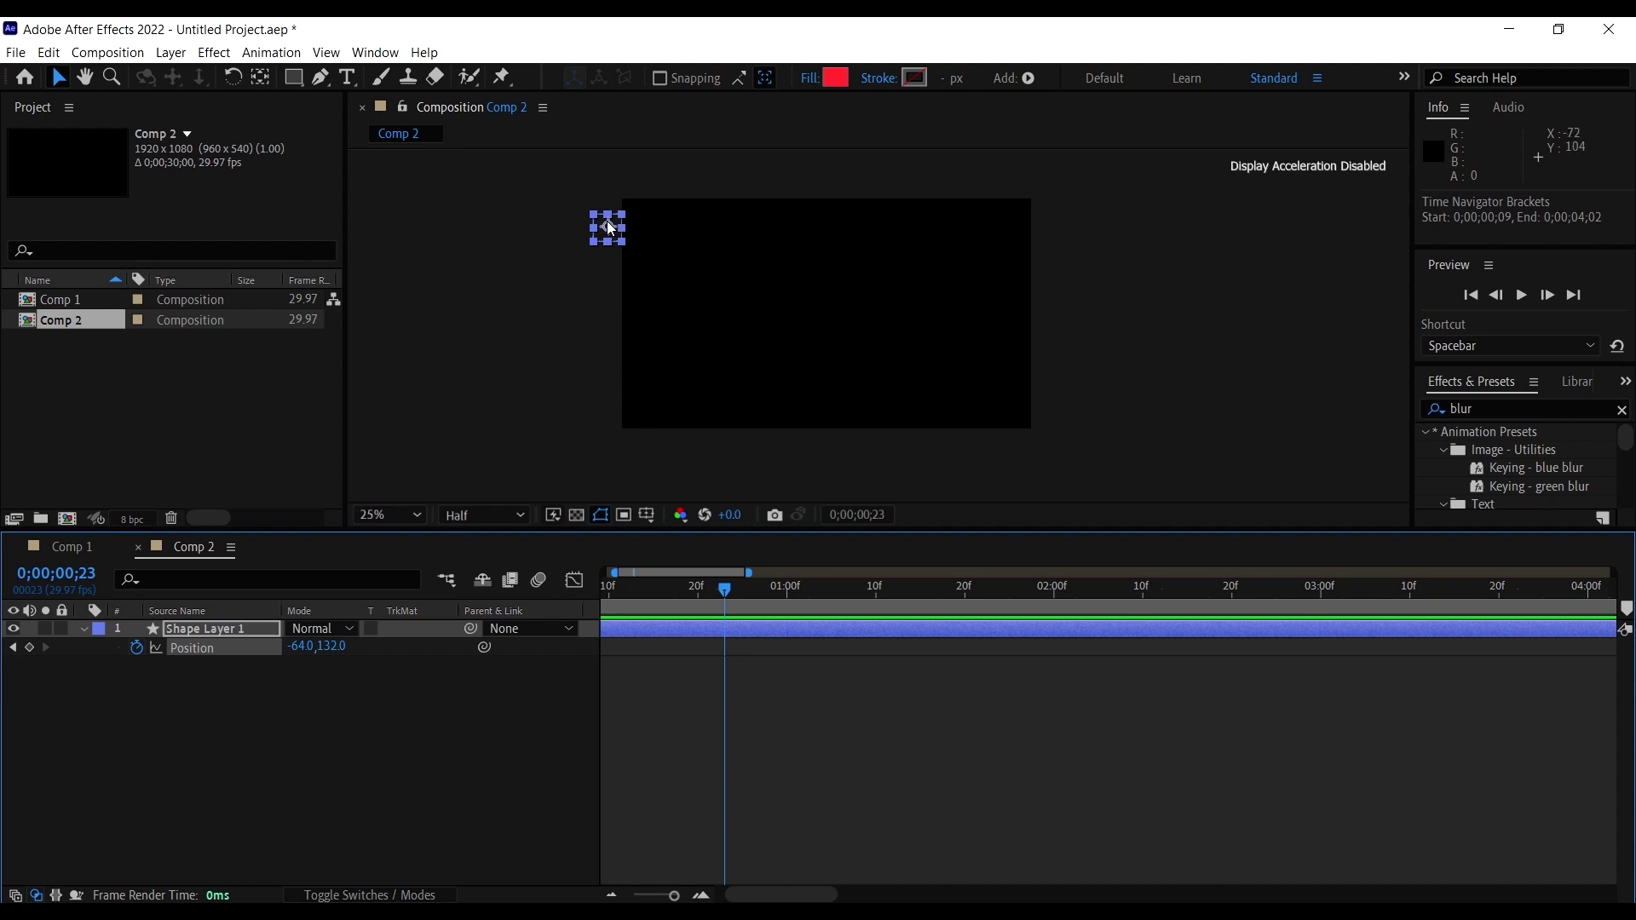
pyautogui.scroll(4, 611, 227)
pyautogui.moveTo(619, 243); pyautogui.dragTo(814, 359)
pyautogui.scroll(-4, 776, 288)
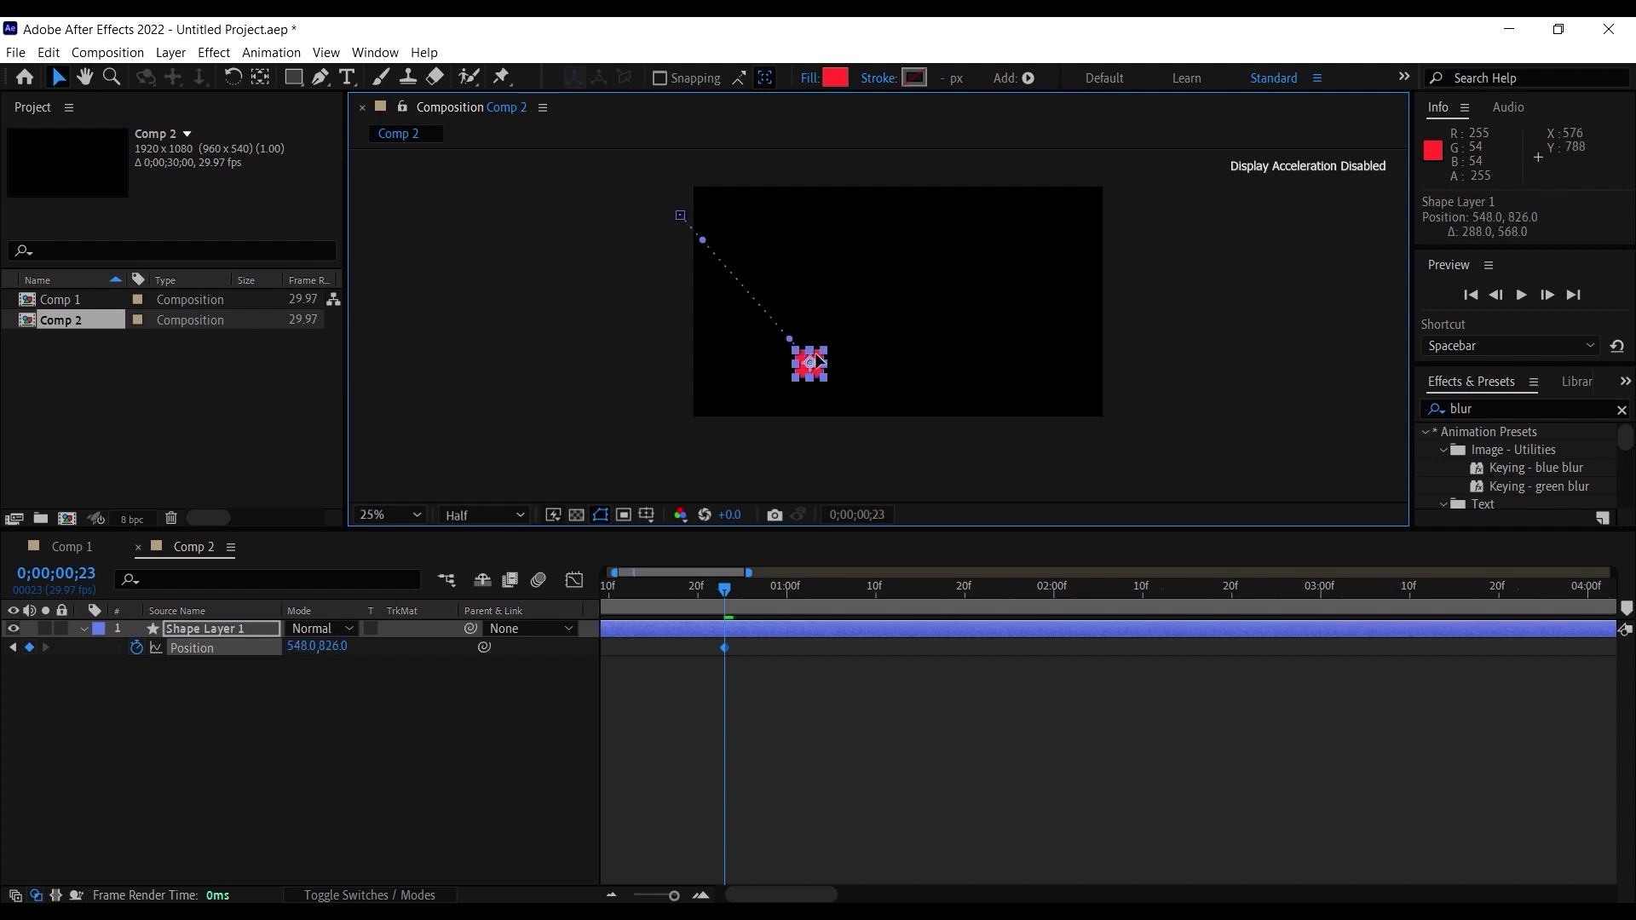
# Step: Preview the square's diagonal fall from the first frame
pyautogui.click(705, 591)
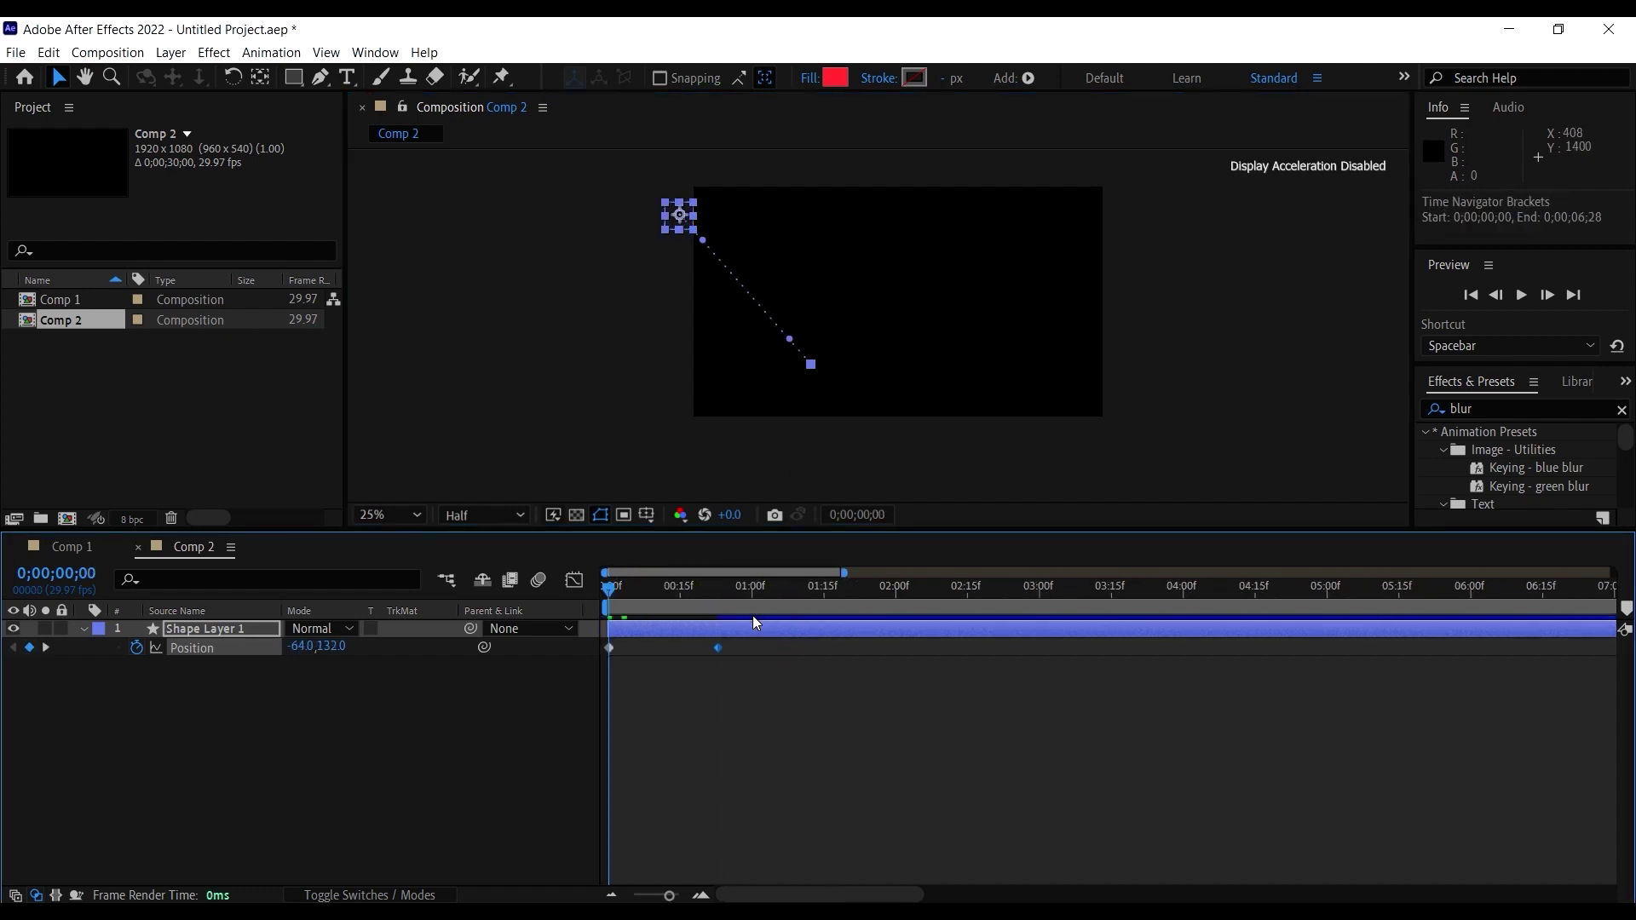
pyautogui.scroll(-2, 756, 624)
pyautogui.press('space')
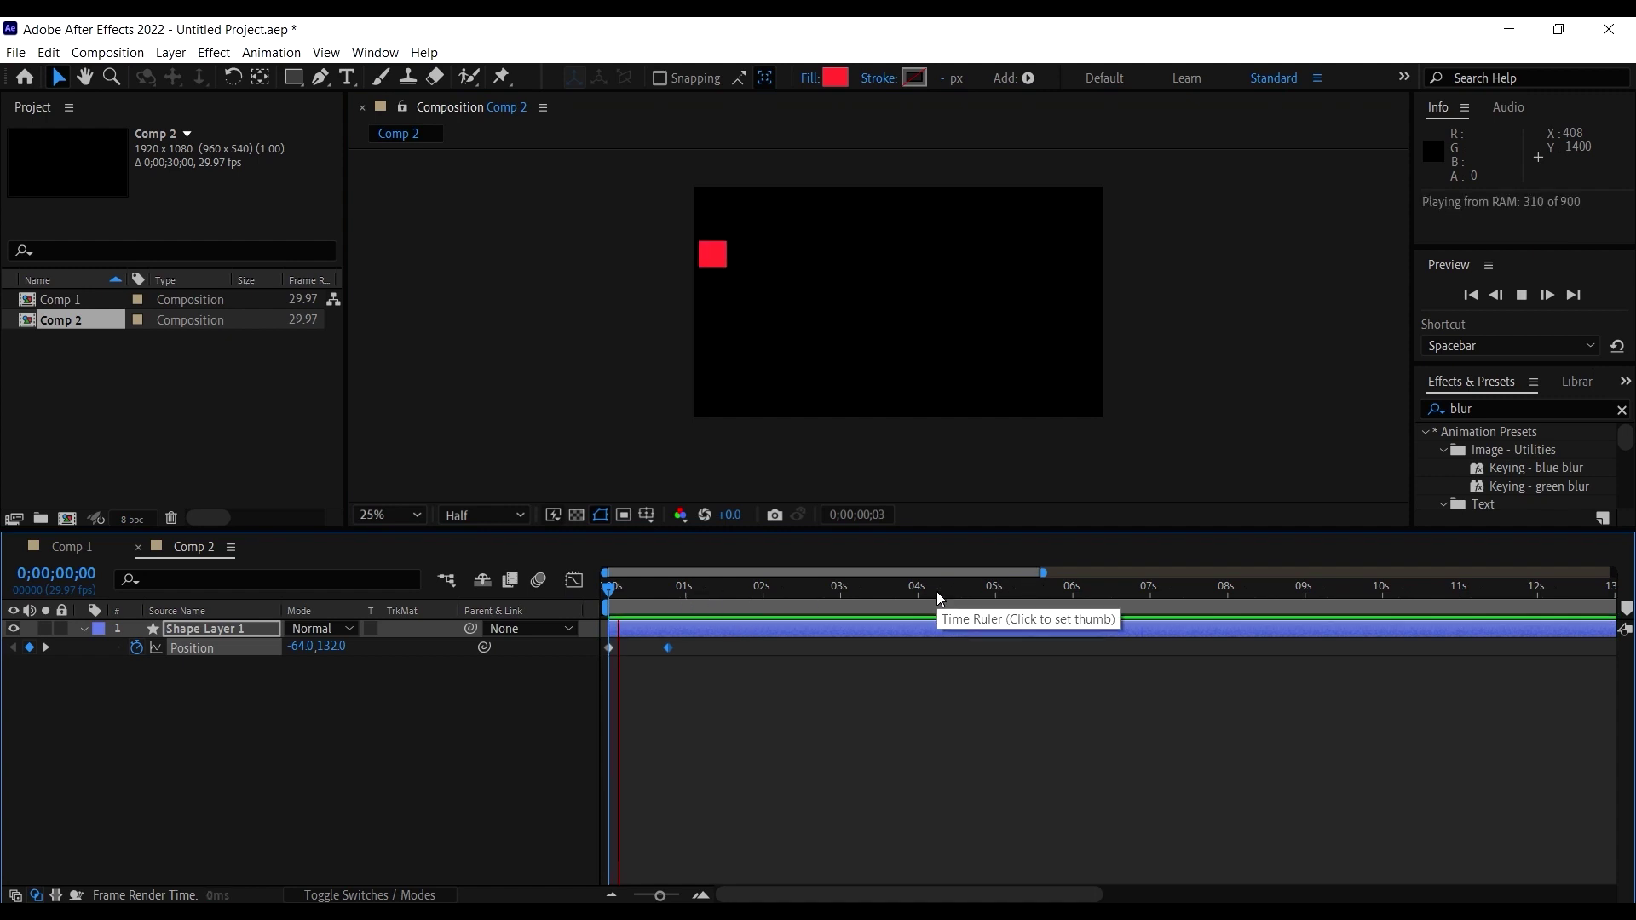
pyautogui.press('space')
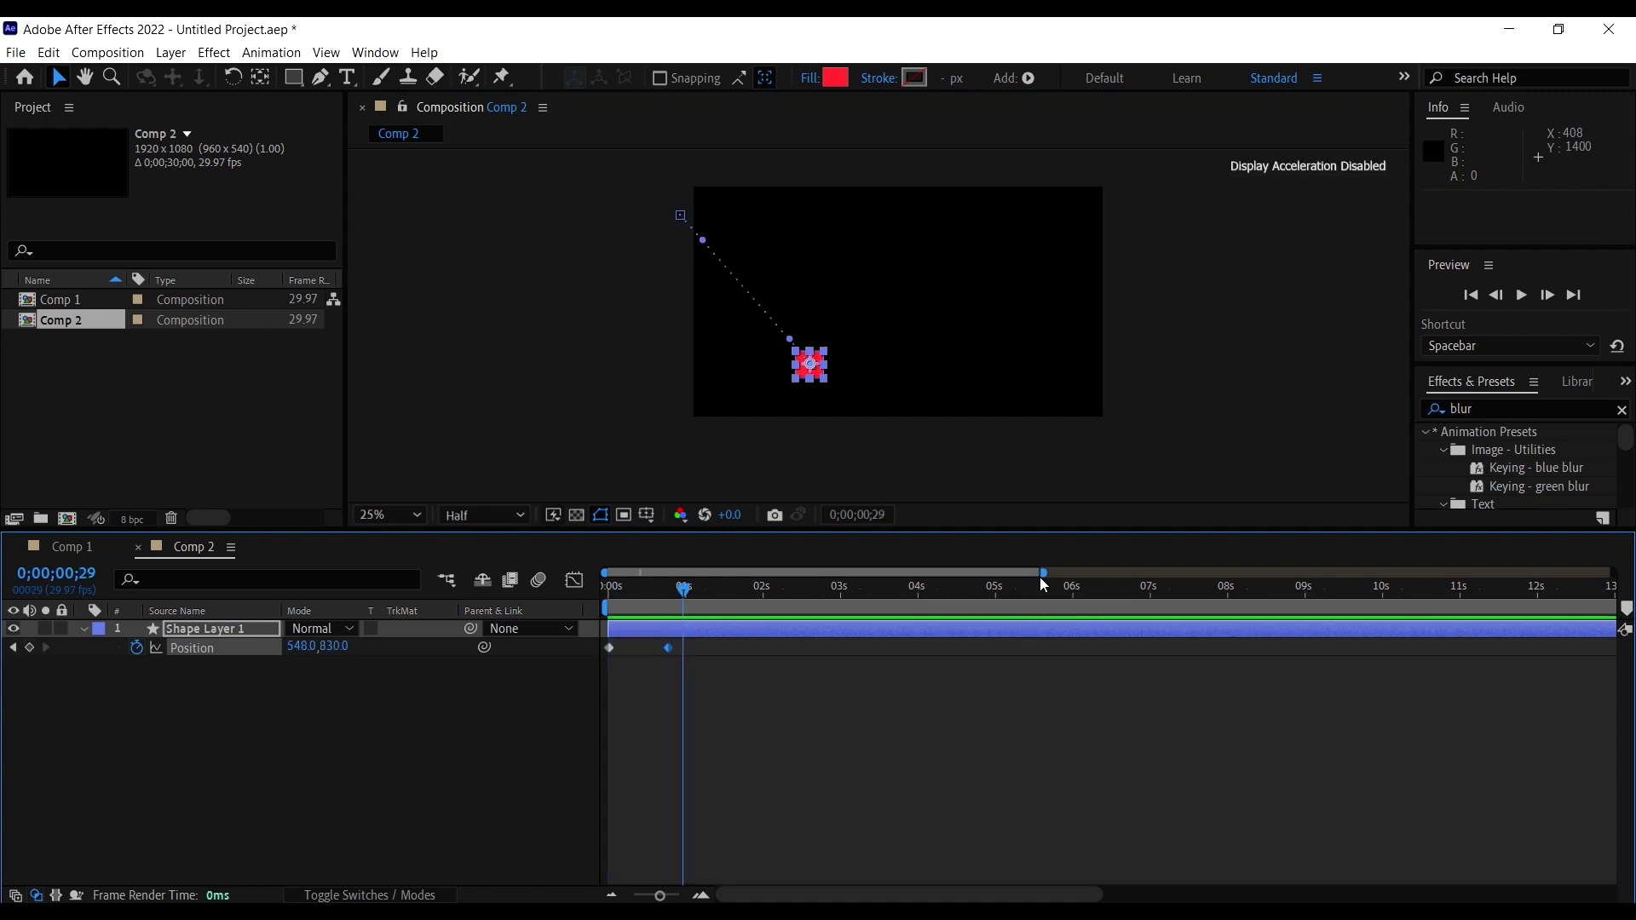
# Step: Move the landing keyframe slightly earlier to frame 21, preview, and select both Position keyframes
pyautogui.moveTo(1043, 573); pyautogui.dragTo(838, 575)
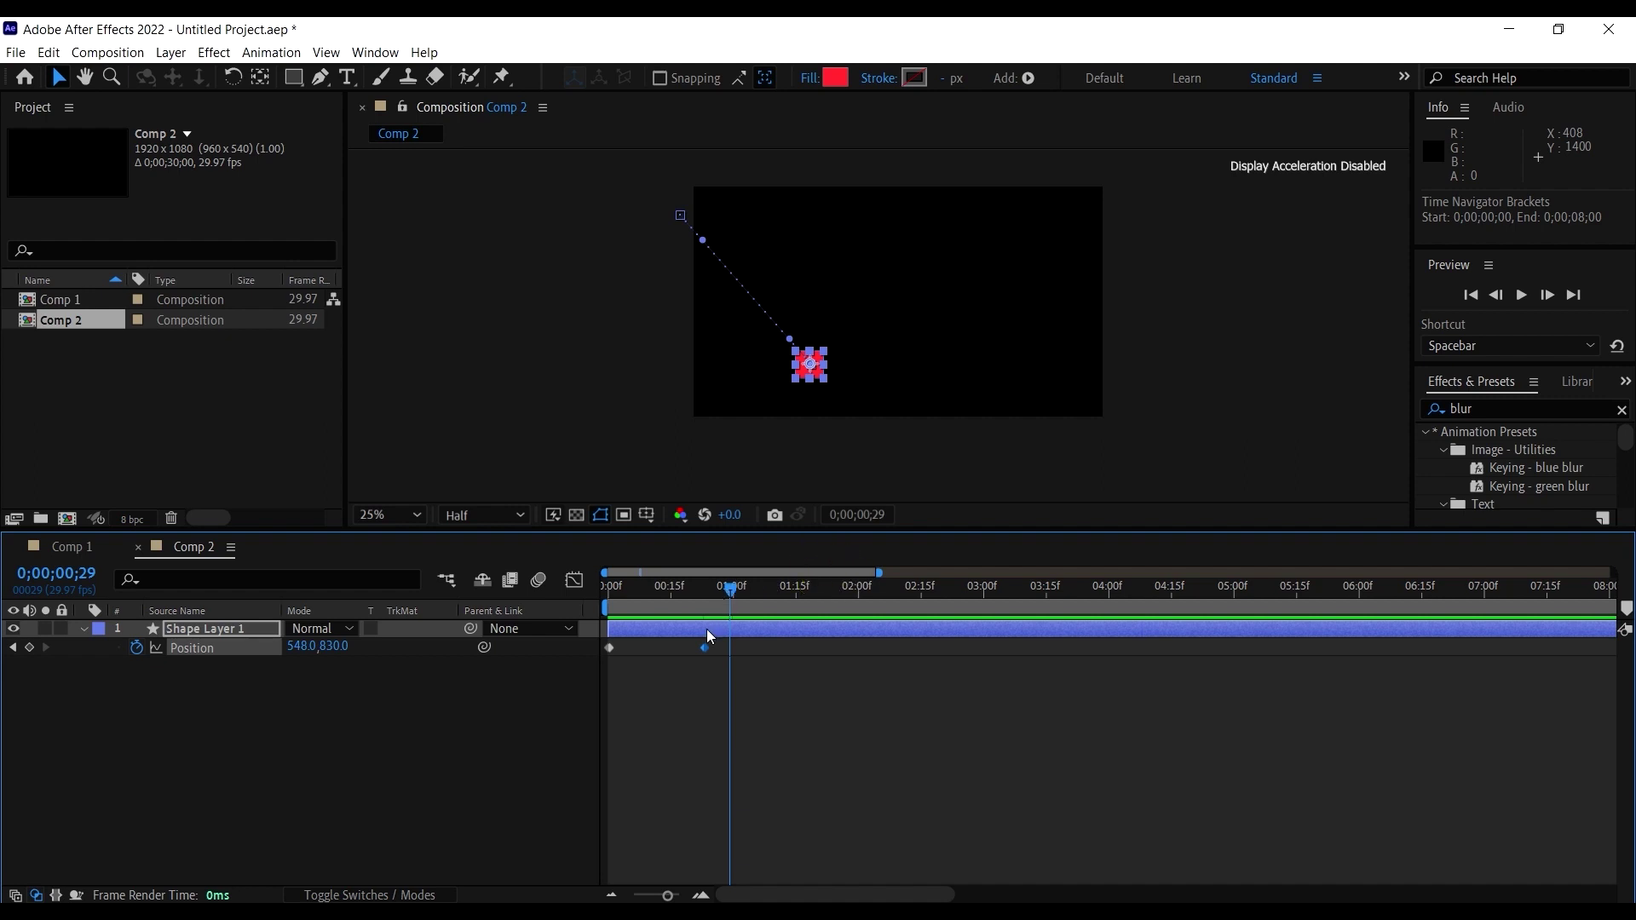
pyautogui.moveTo(706, 649); pyautogui.dragTo(696, 649)
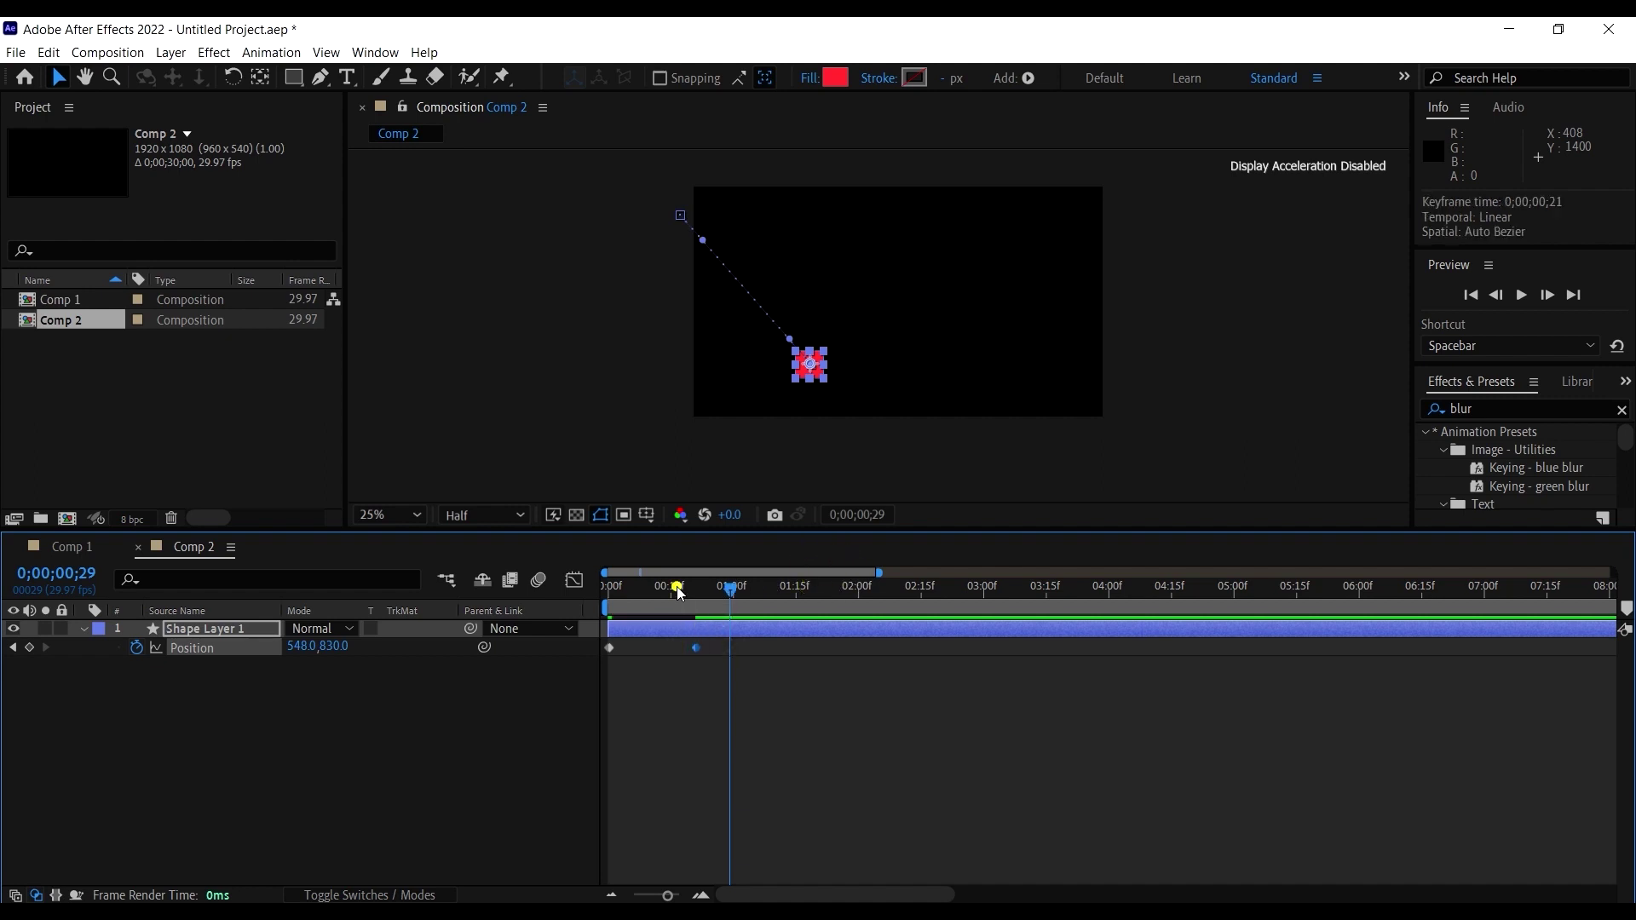
pyautogui.moveTo(676, 587); pyautogui.dragTo(610, 587)
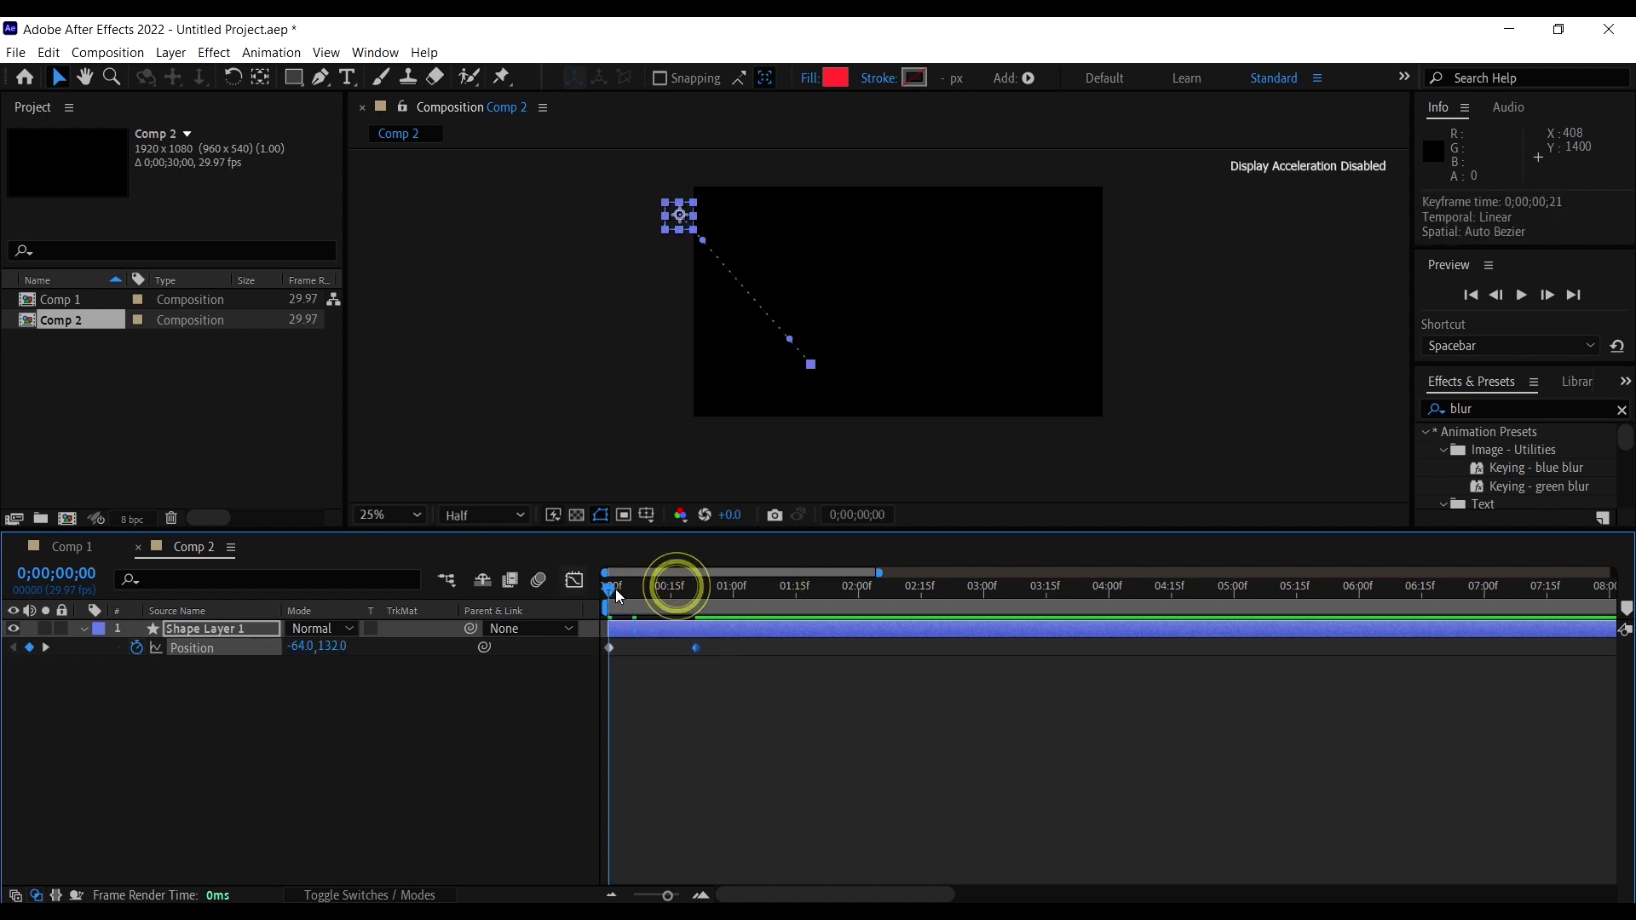
pyautogui.press('space')
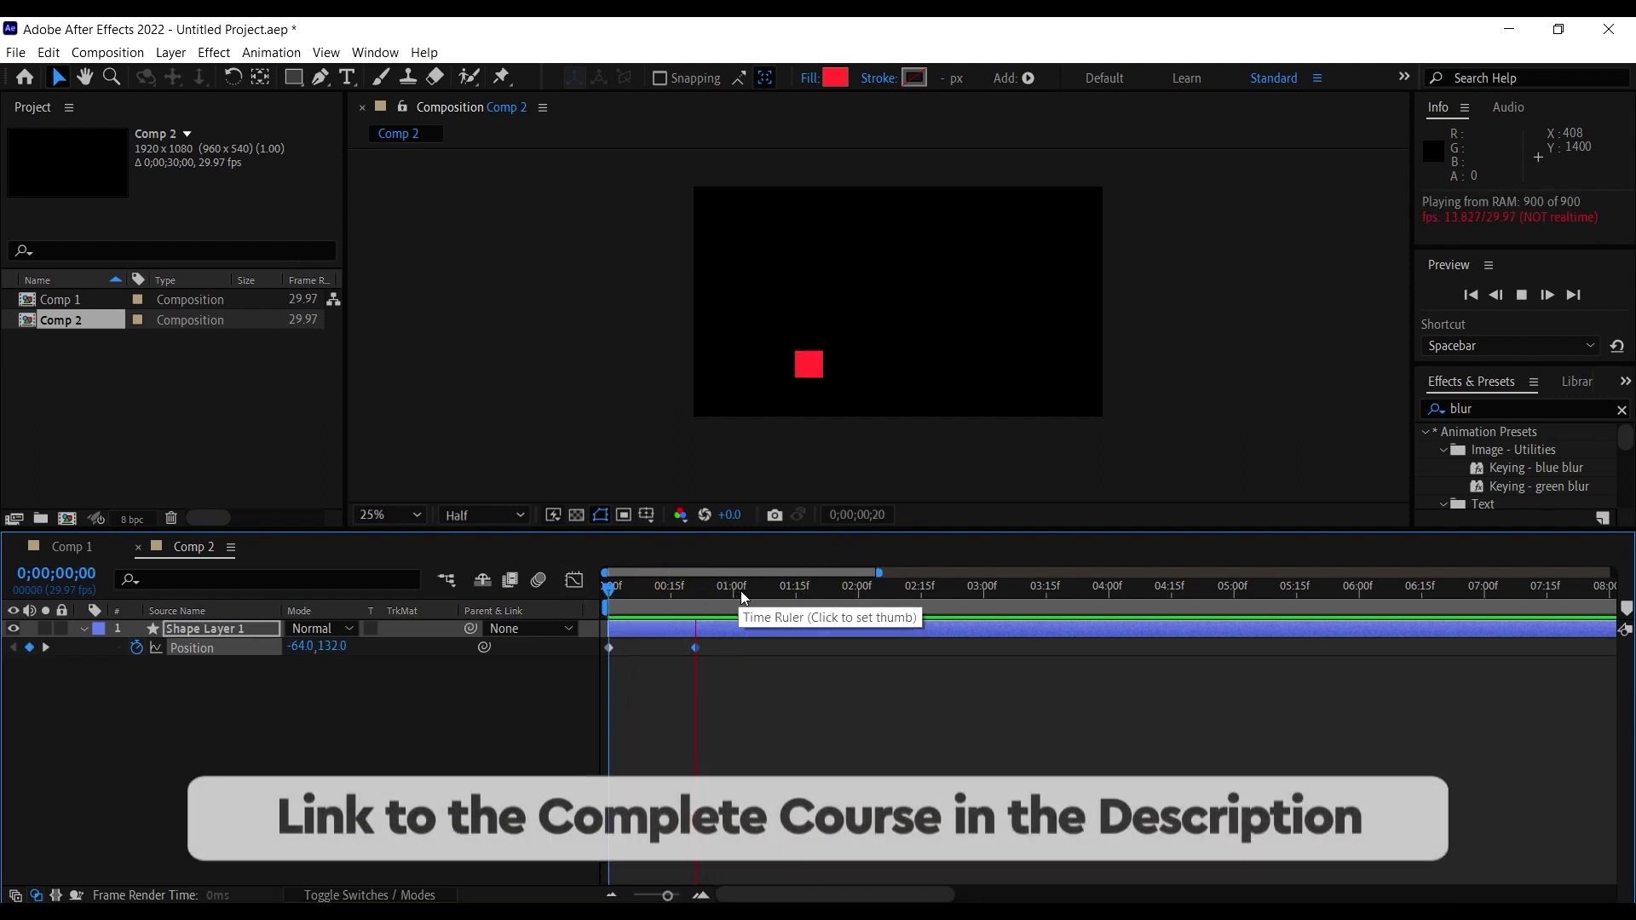
pyautogui.click(814, 695)
pyautogui.moveTo(809, 691); pyautogui.dragTo(576, 641)
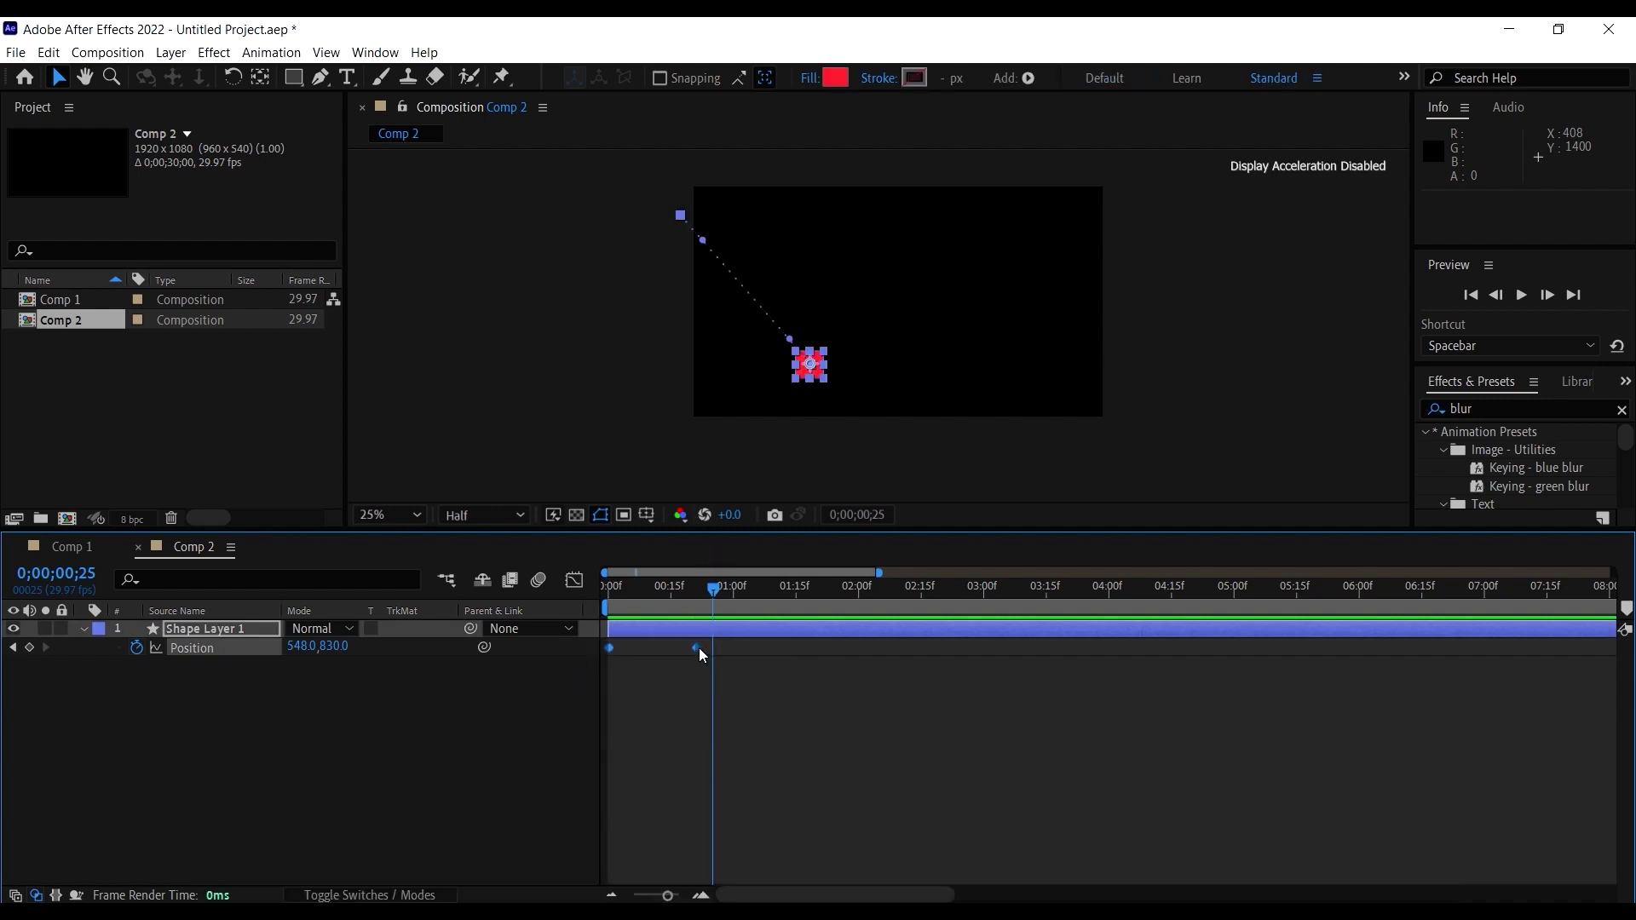
# Step: Apply Easy Ease to both Position keyframes, preview, and view the Position values as curves
pyautogui.rightClick(698, 648)
pyautogui.moveTo(878, 876)
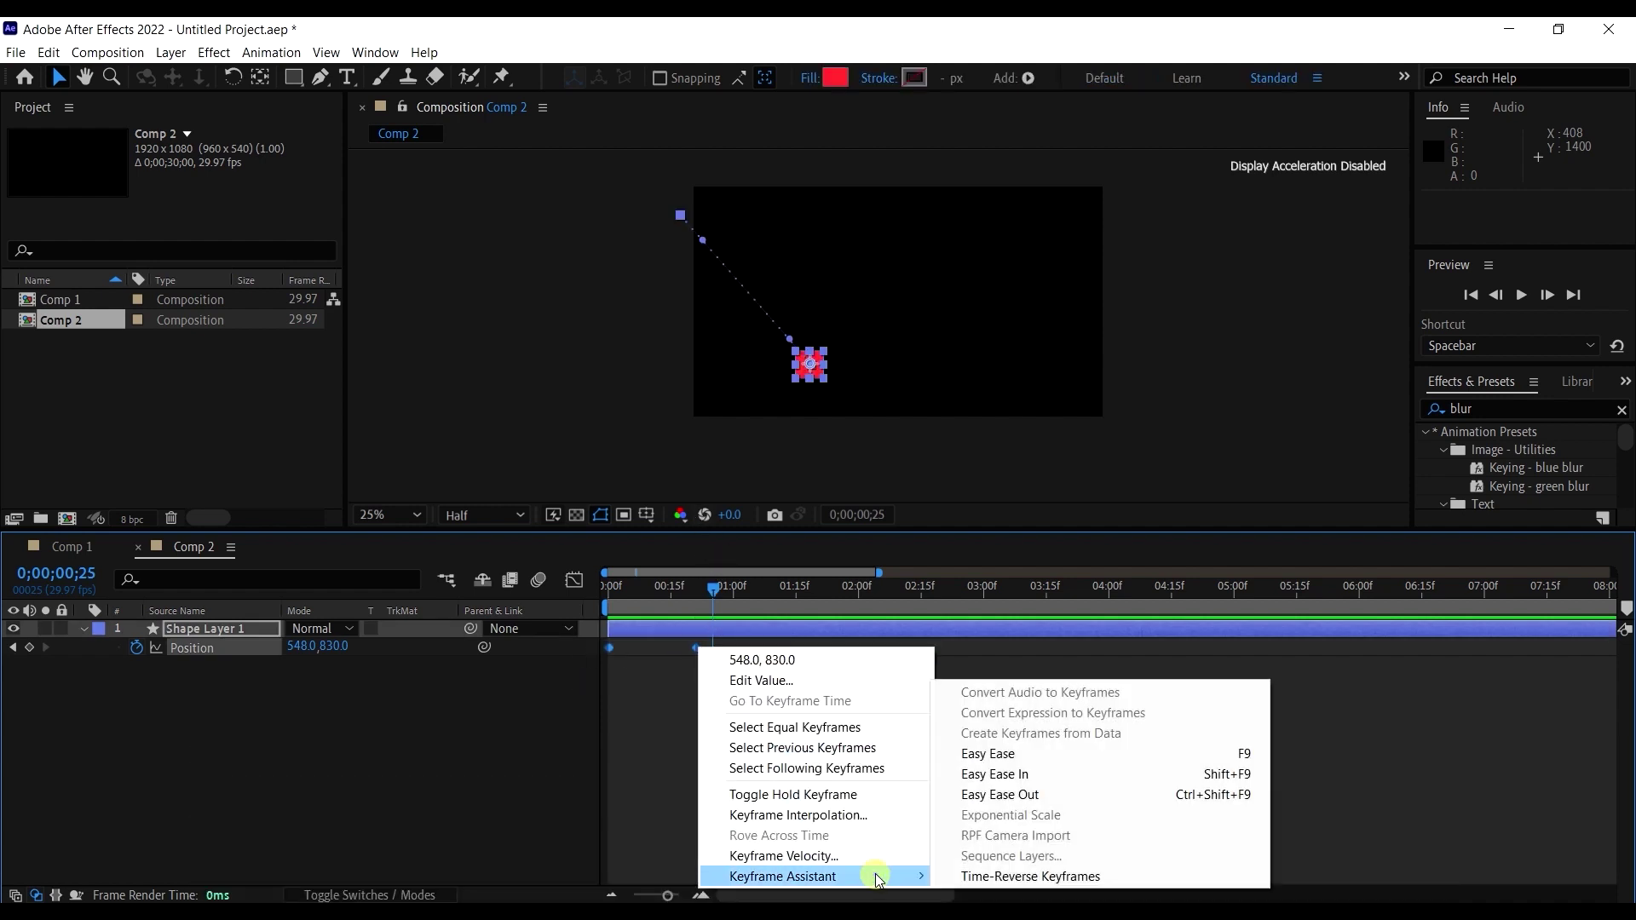
pyautogui.click(1063, 753)
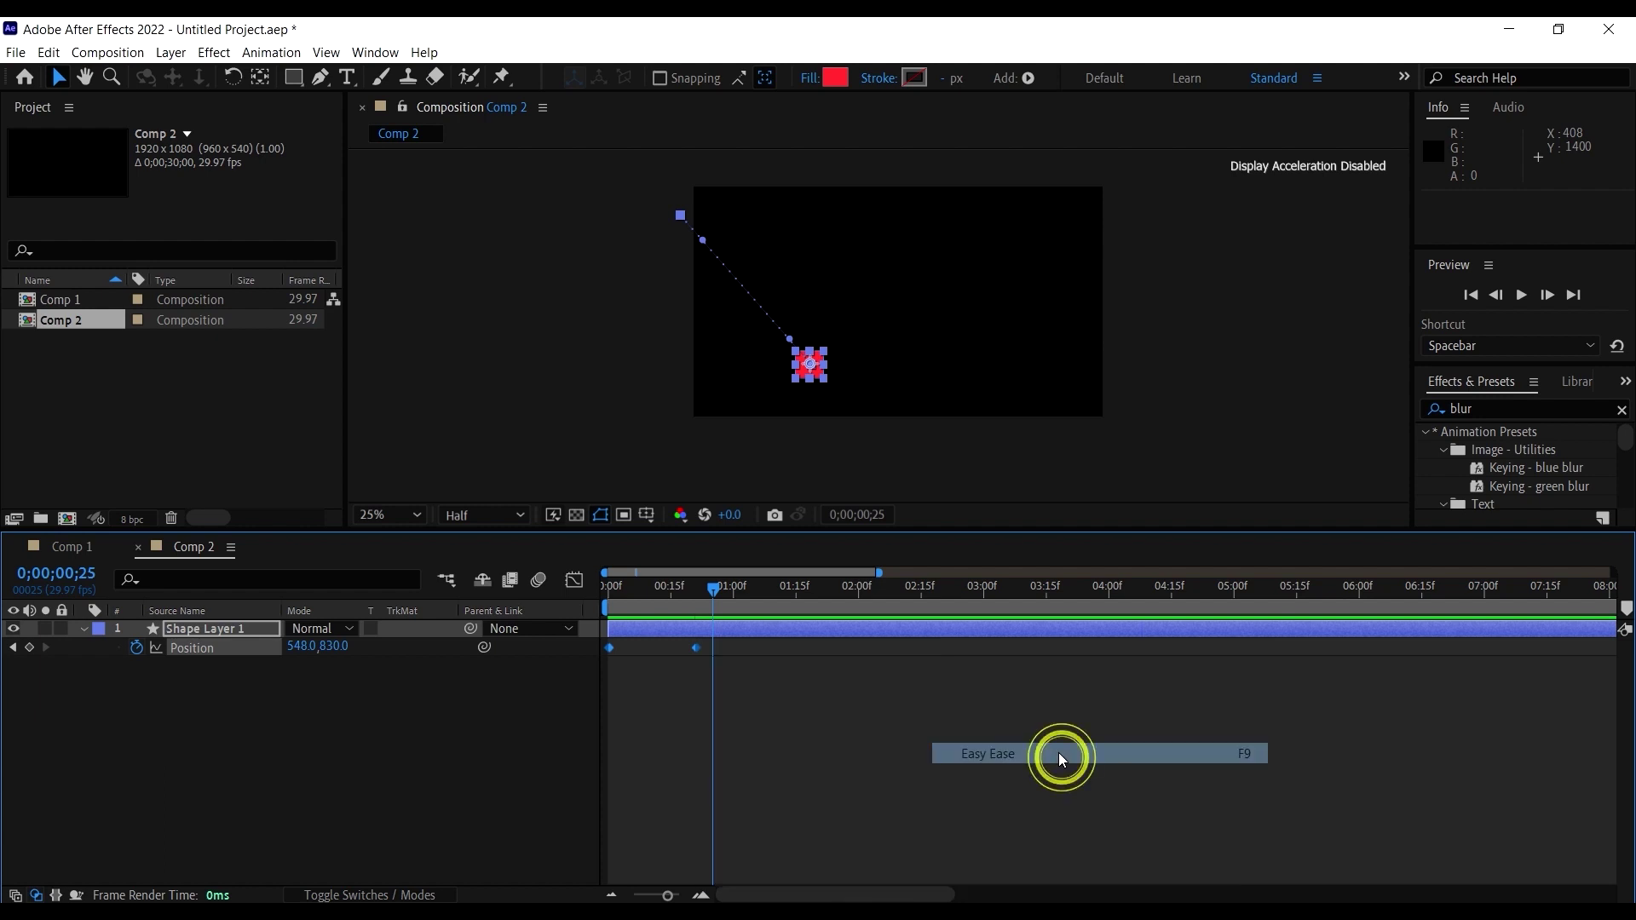
pyautogui.press('space')
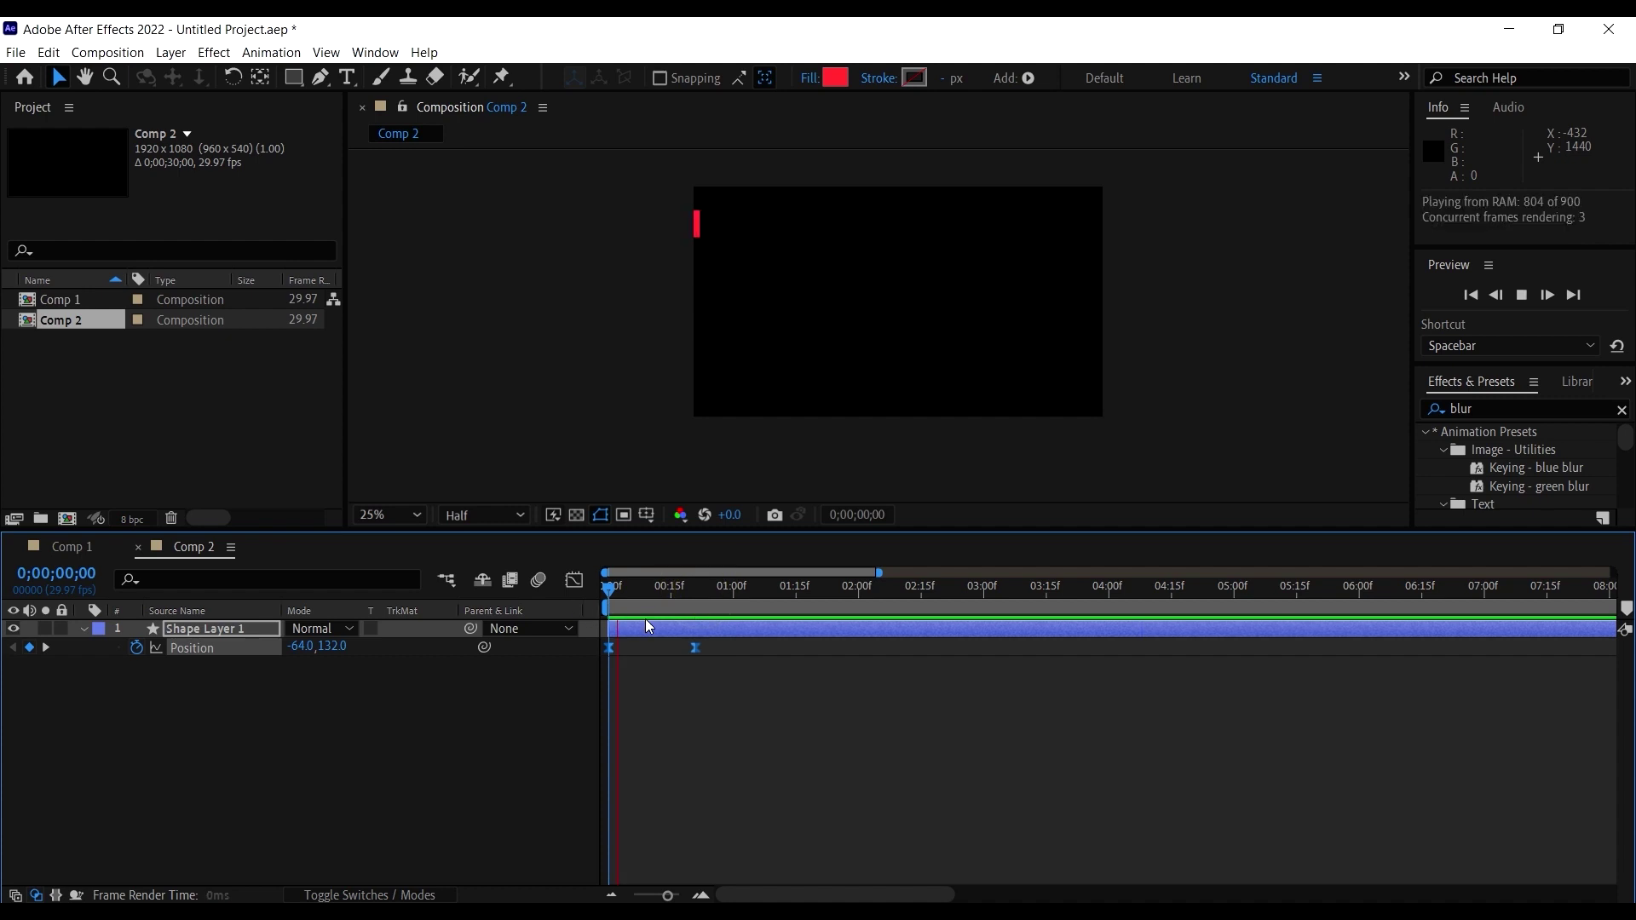
pyautogui.click(574, 580)
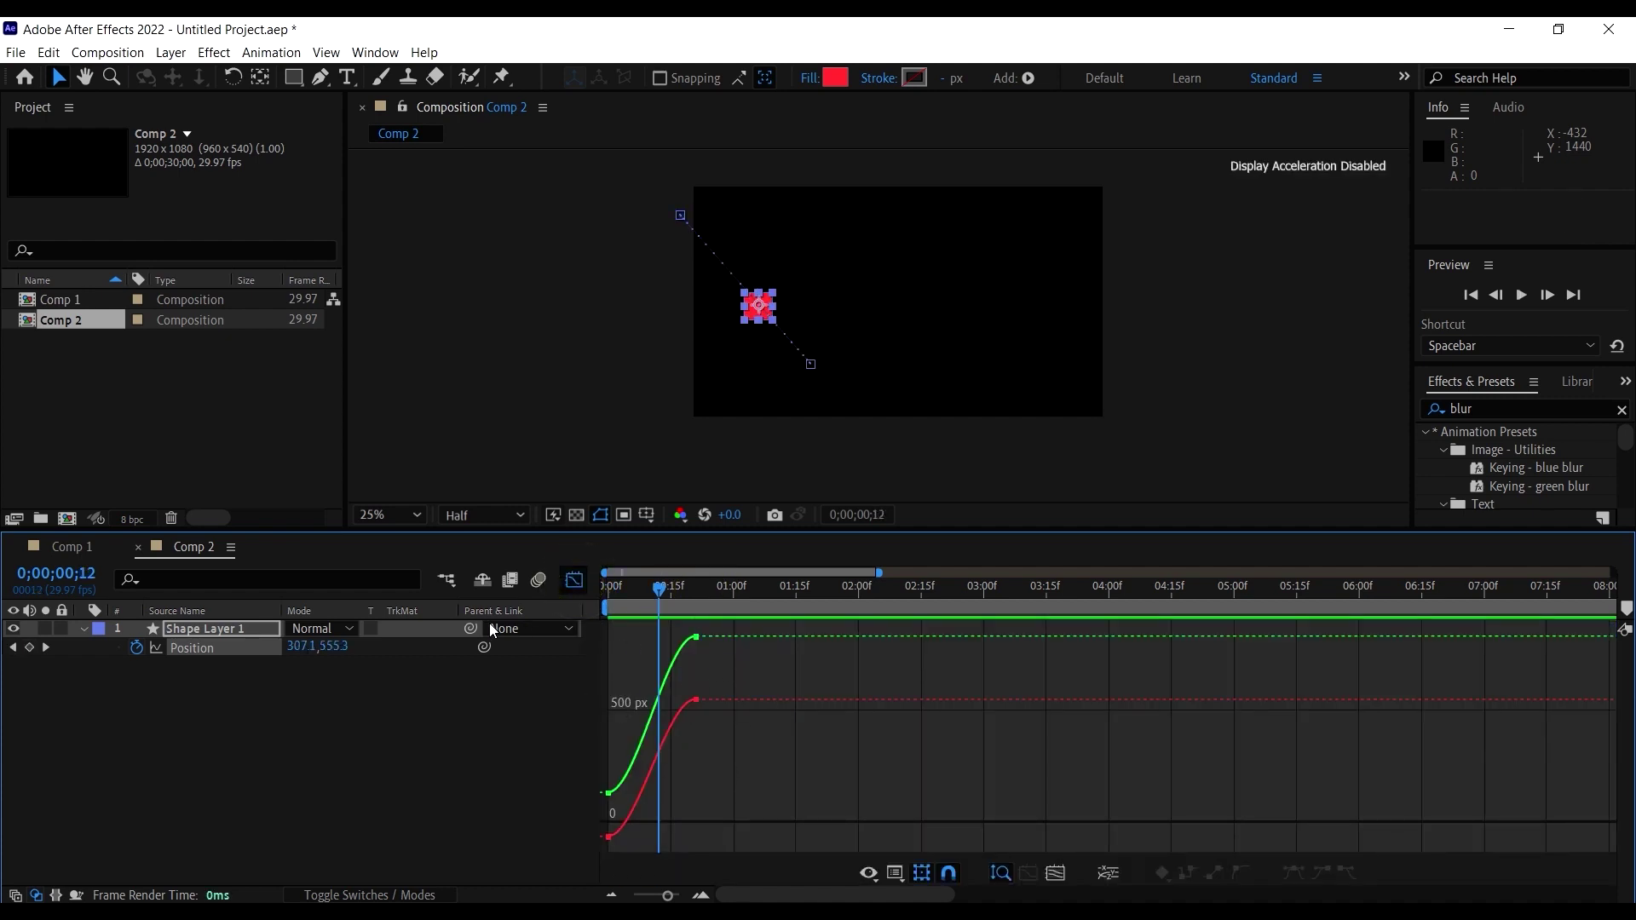
# Step: Separate Position into X Position and Y Position, then preview from the first frame
pyautogui.rightClick(229, 648)
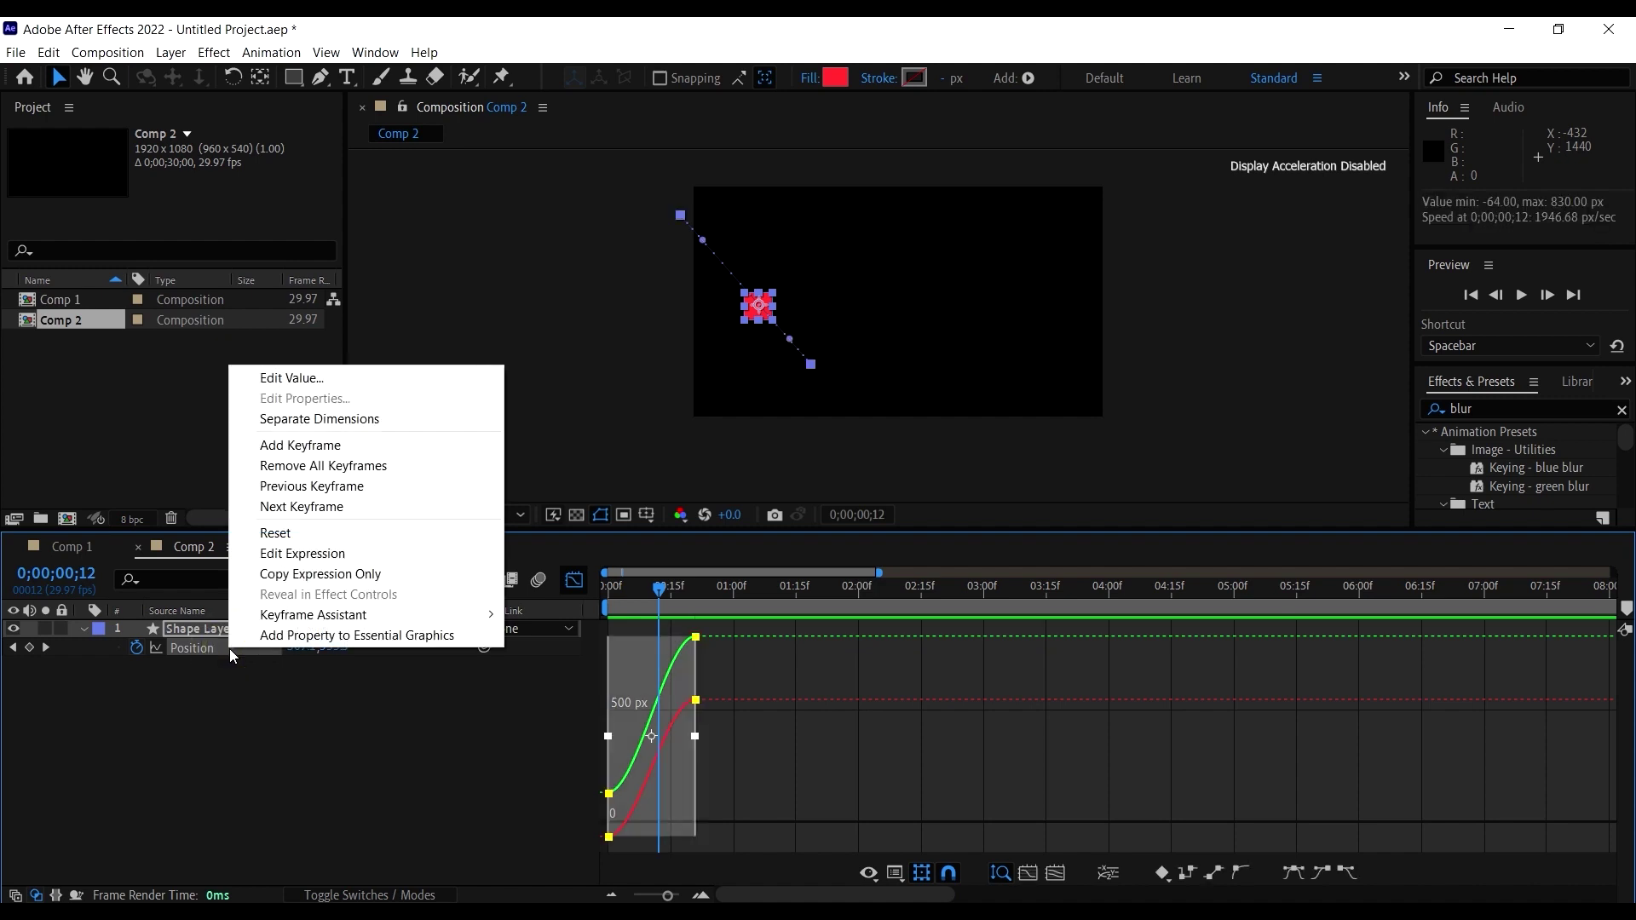
pyautogui.click(347, 421)
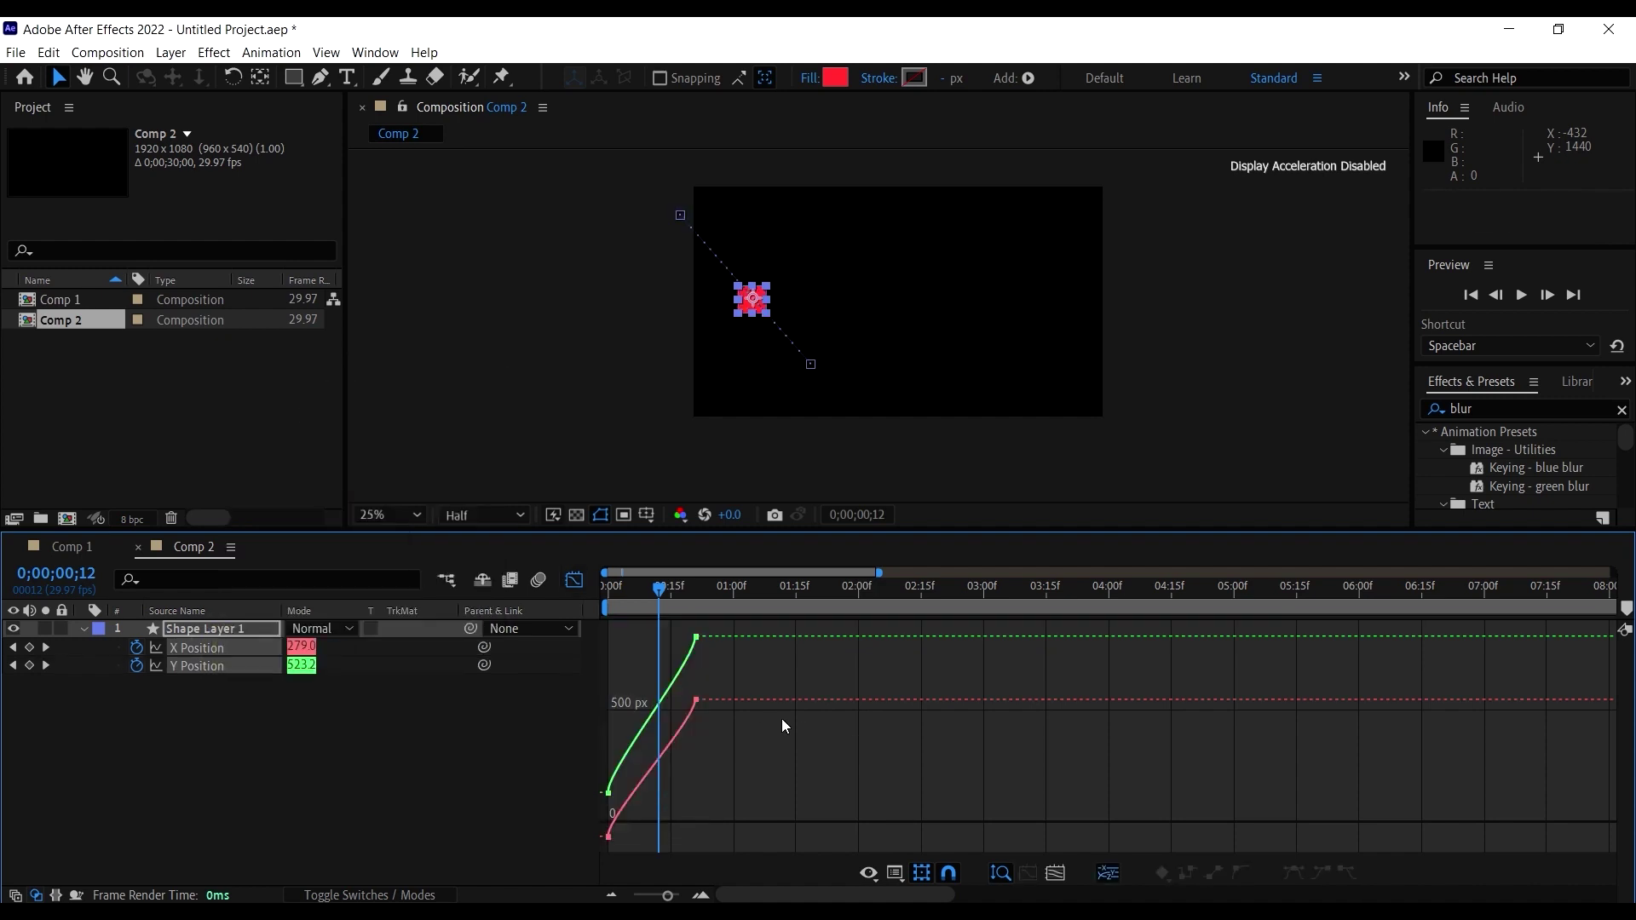
pyautogui.moveTo(673, 593); pyautogui.dragTo(610, 595)
pyautogui.press('space')
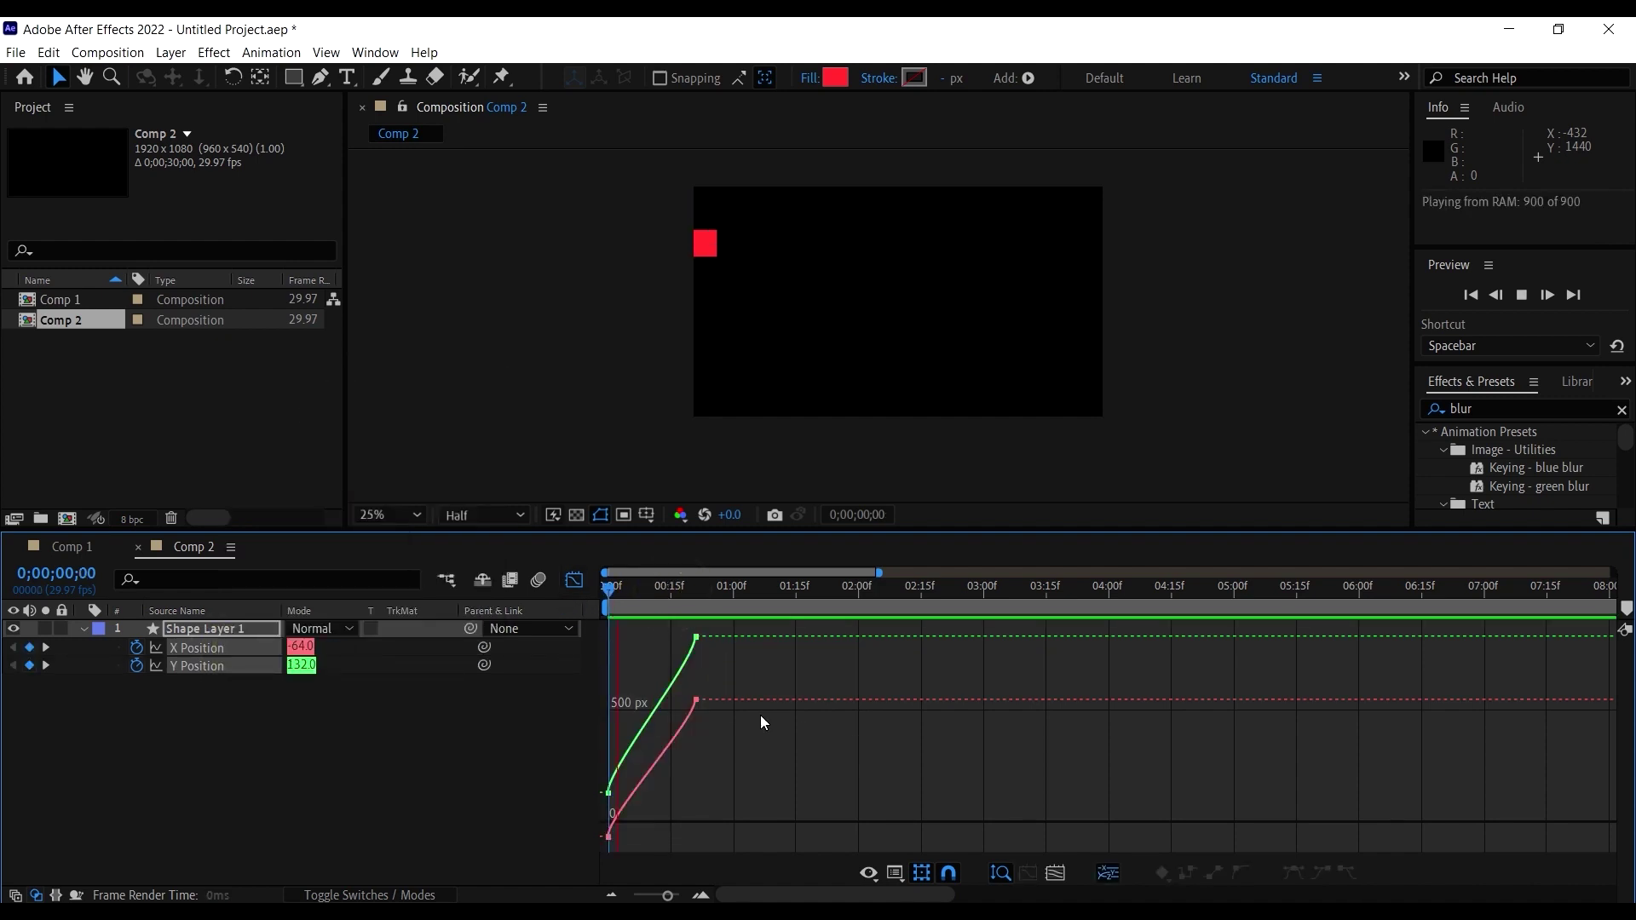
pyautogui.press('space')
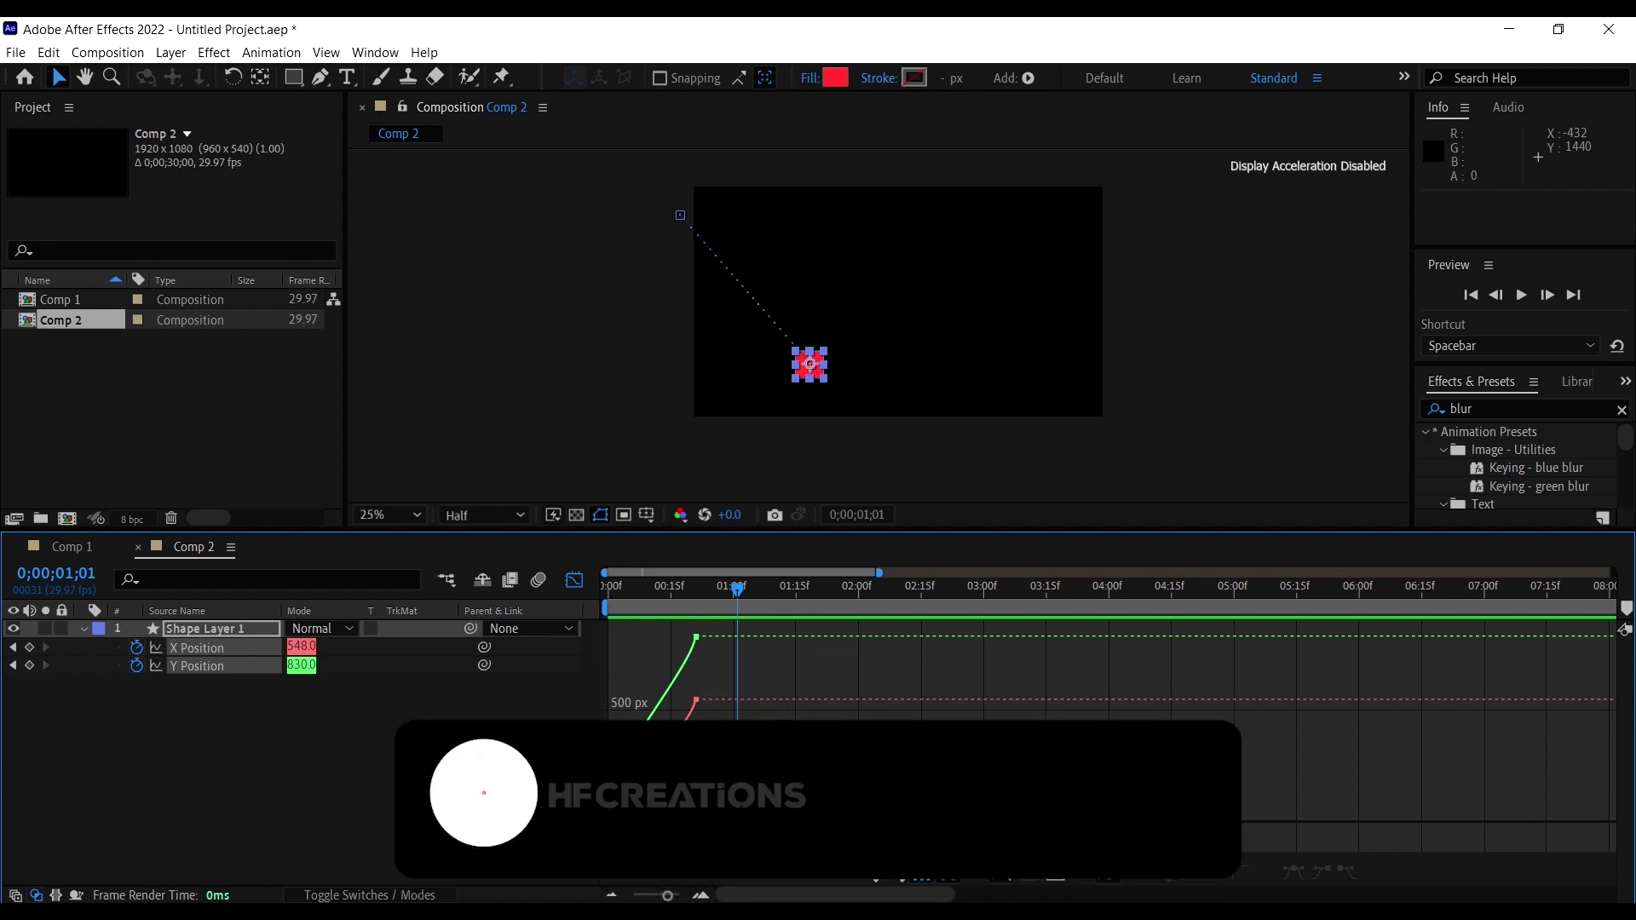
# Step: Select the top keyframe of the Y curve and preview the animation again
pyautogui.moveTo(718, 668); pyautogui.dragTo(679, 625)
pyautogui.click(668, 584)
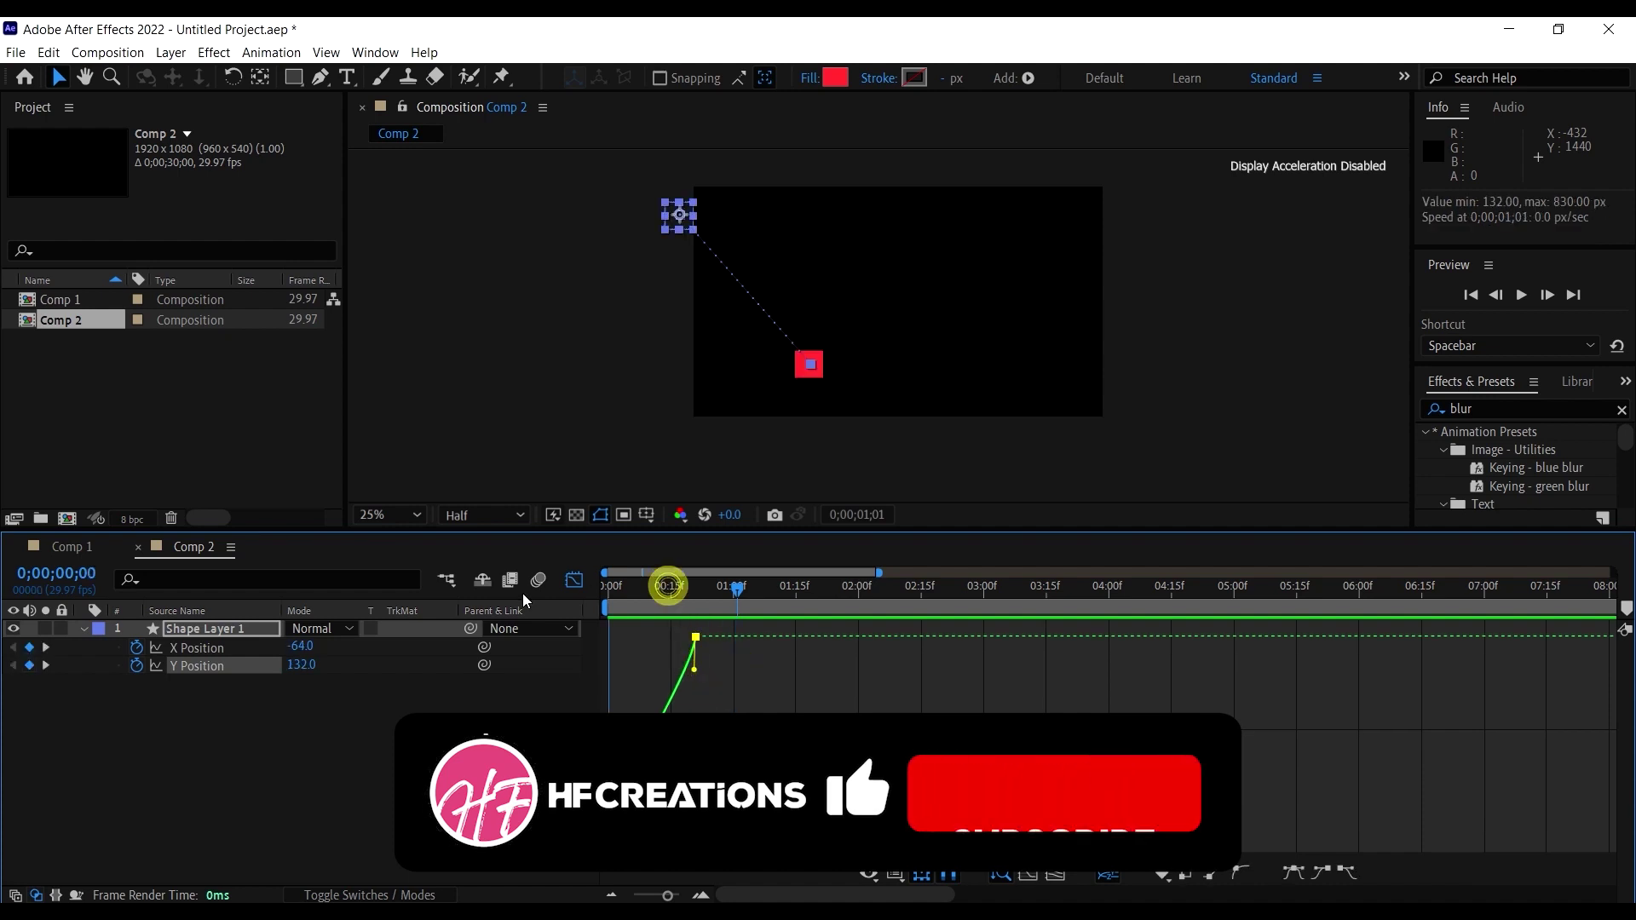
pyautogui.press('space')
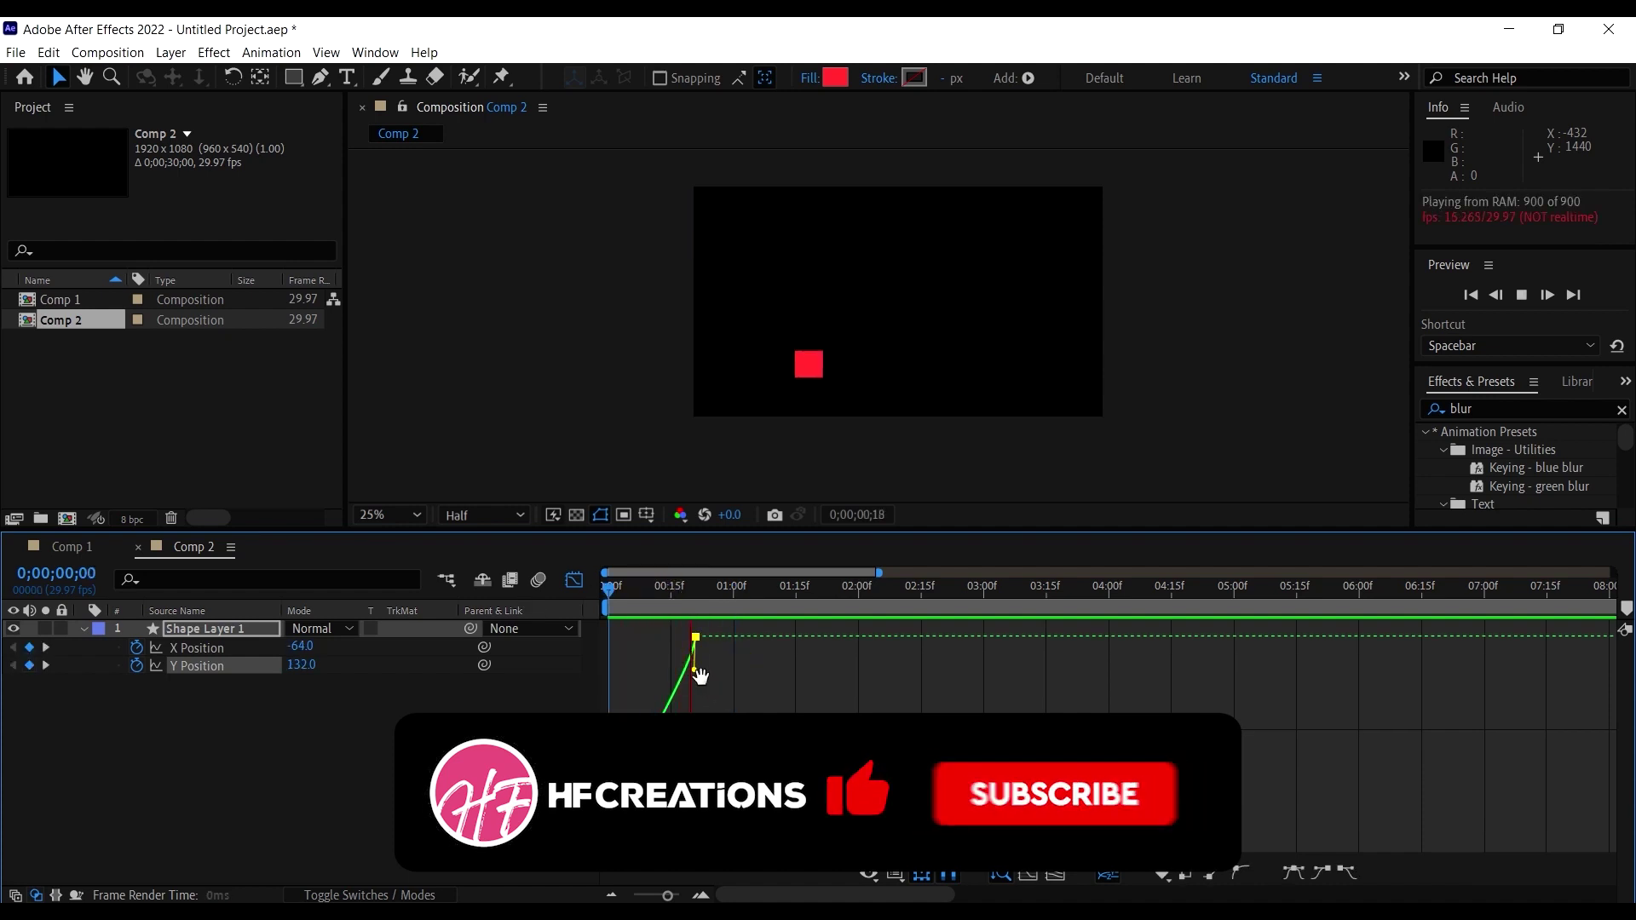
pyautogui.press('space')
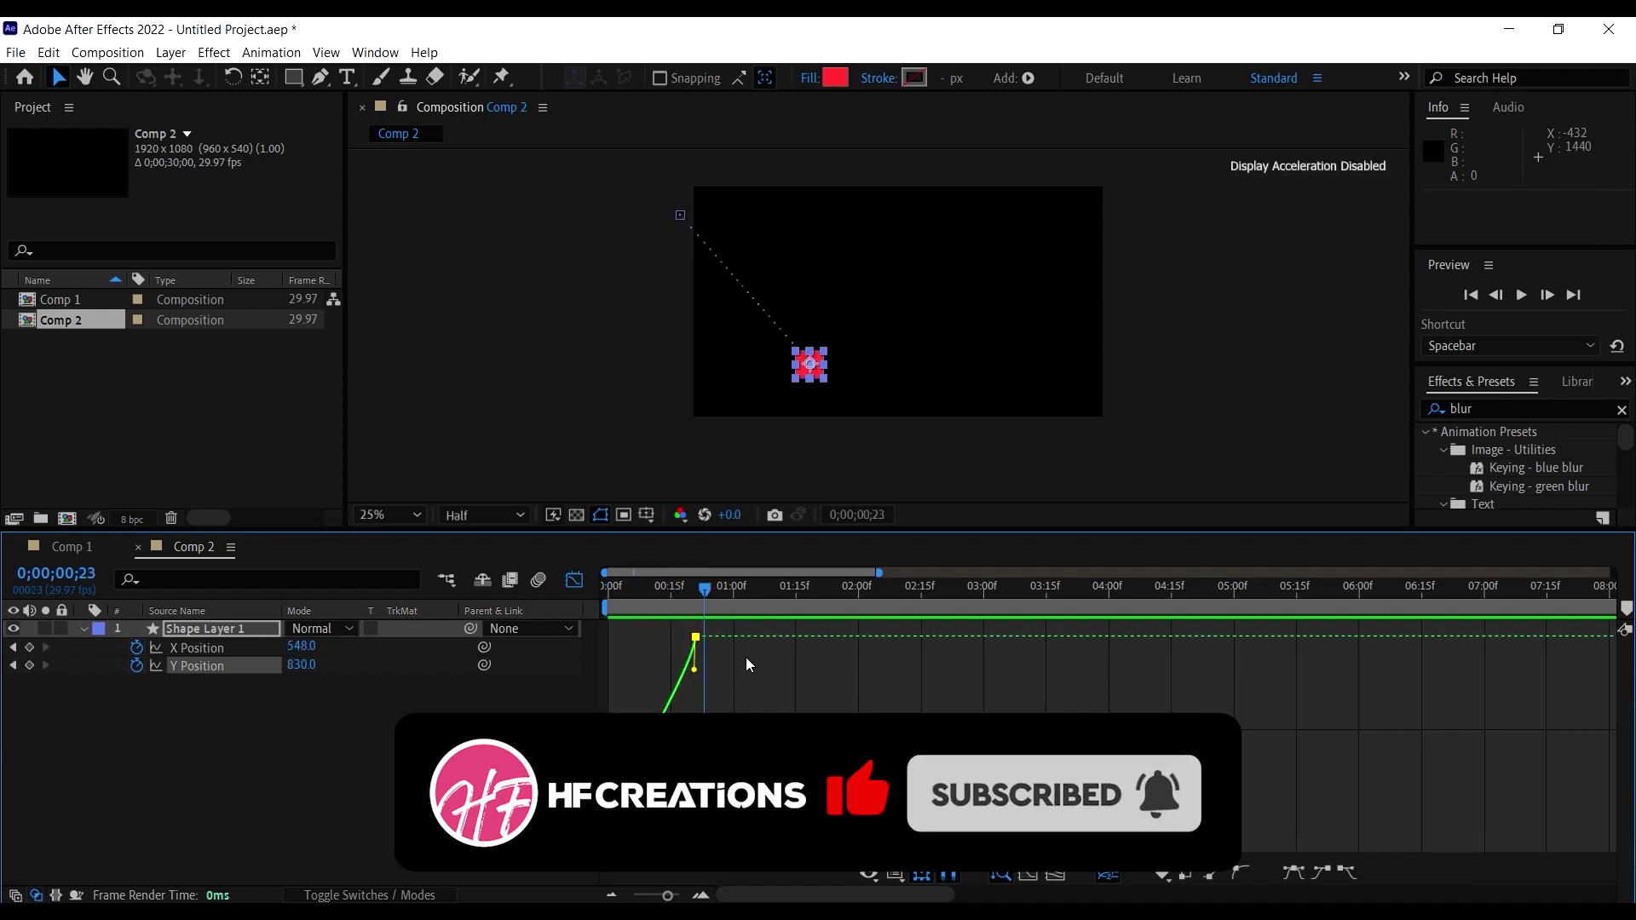
# Step: Add Y Position landing keyframes at 830 px and shape three bounce arcs, ending at 03:00f
pyautogui.click(322, 78)
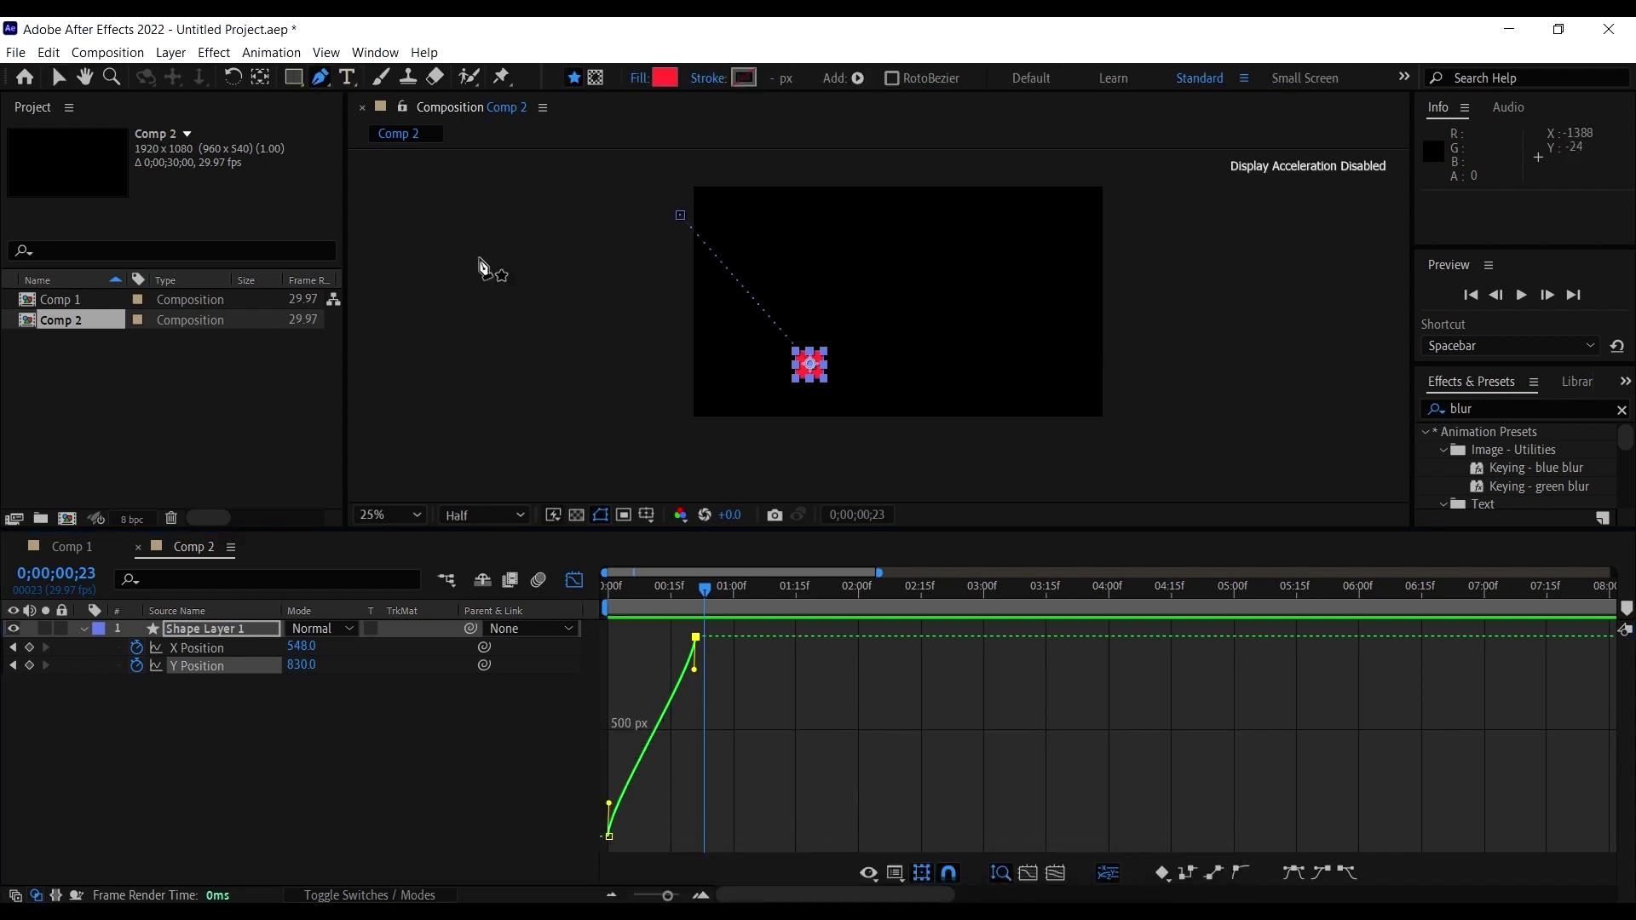
pyautogui.click(784, 637)
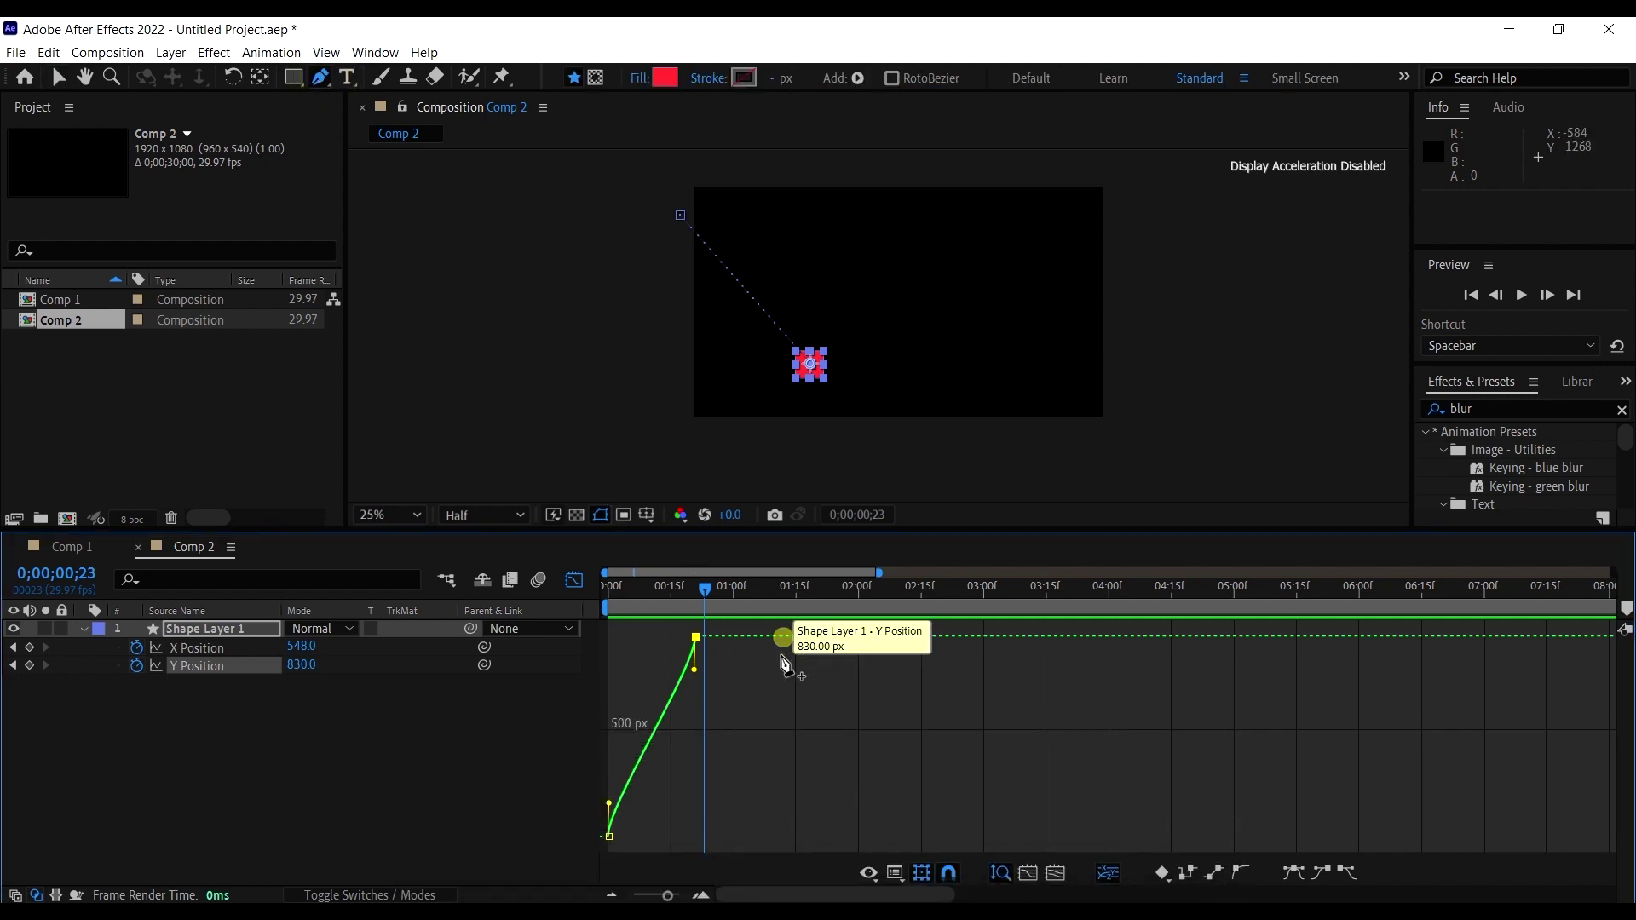
pyautogui.moveTo(772, 723); pyautogui.dragTo(744, 805)
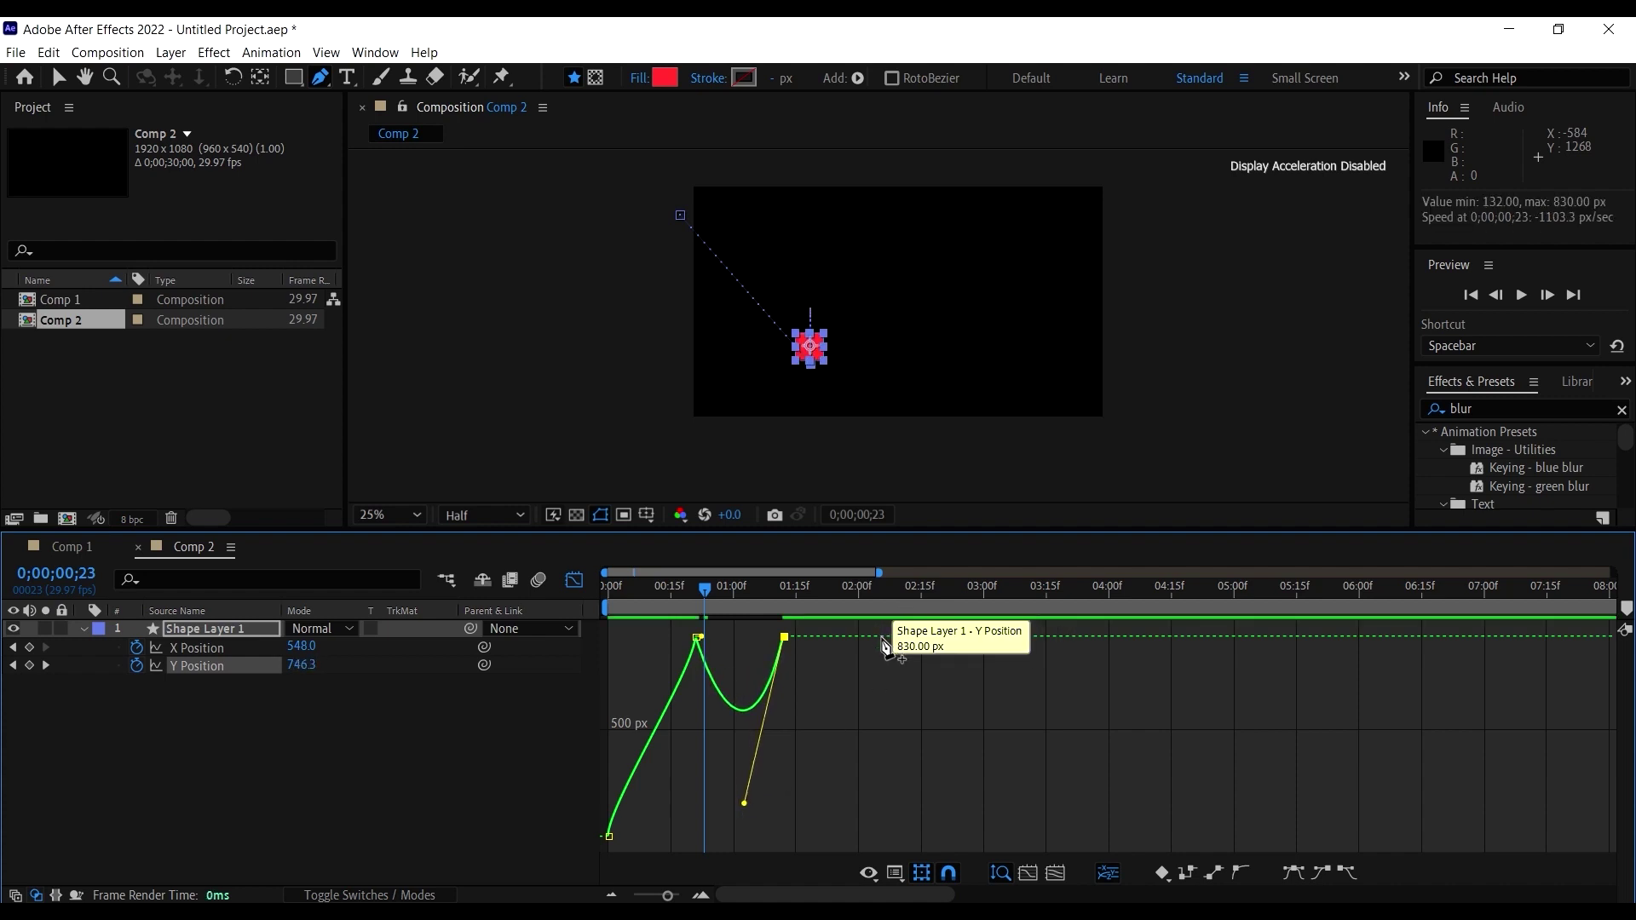
pyautogui.moveTo(885, 638); pyautogui.dragTo(834, 804)
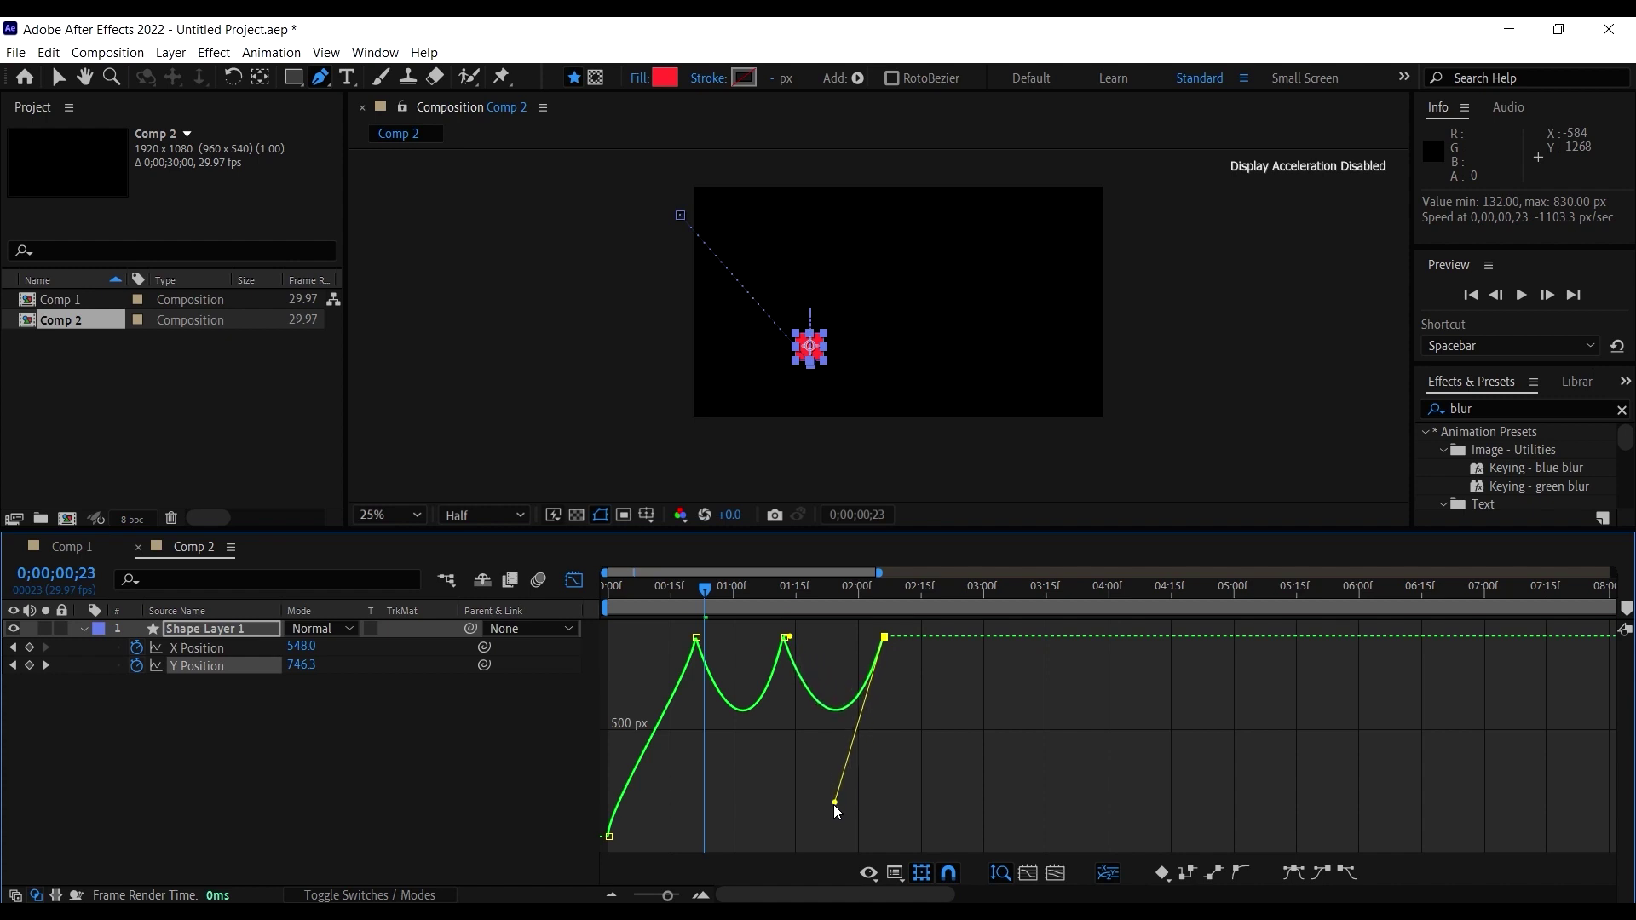
pyautogui.click(974, 639)
pyautogui.moveTo(979, 639); pyautogui.dragTo(933, 796)
# Step: Preview the bouncing animation from the start
pyautogui.moveTo(649, 602); pyautogui.dragTo(608, 596)
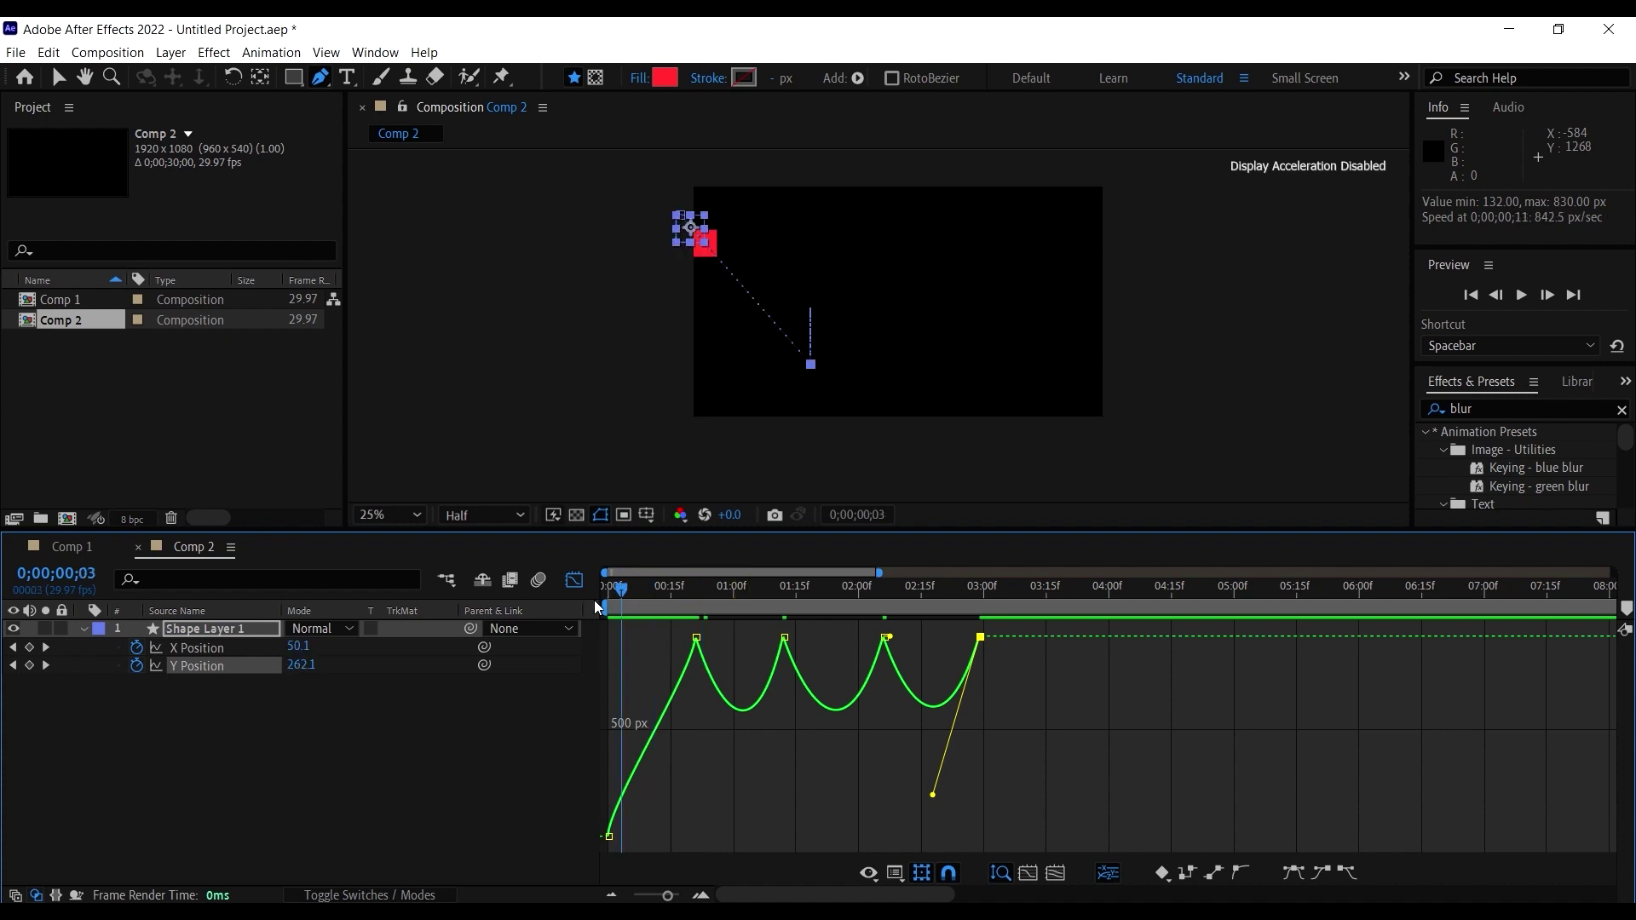
pyautogui.press('space')
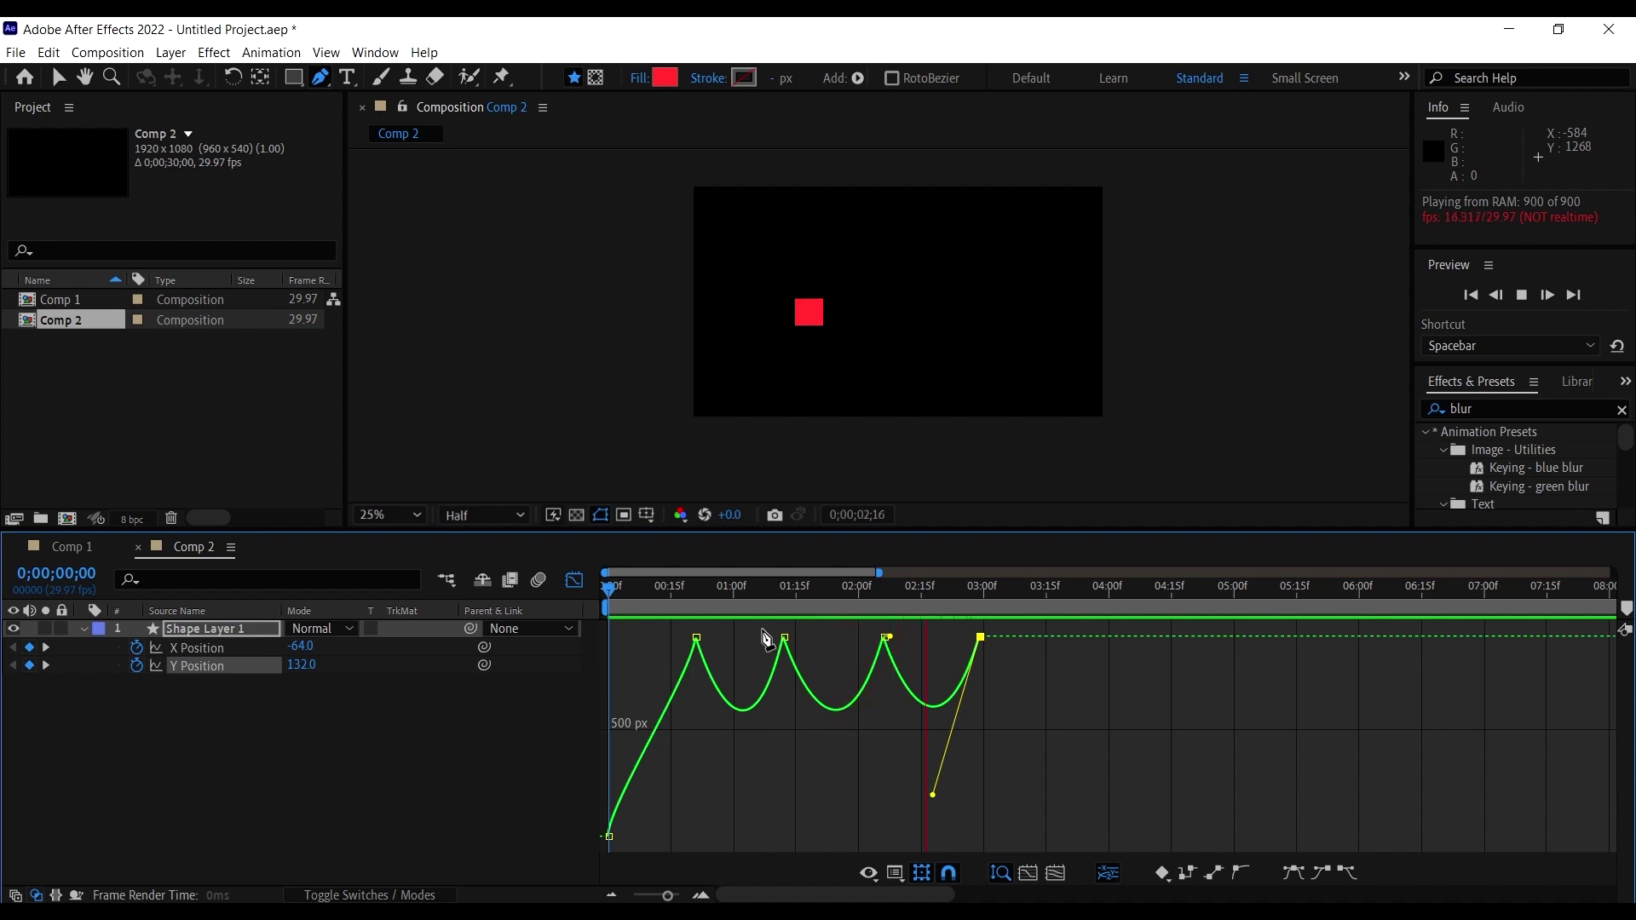
pyautogui.press('space')
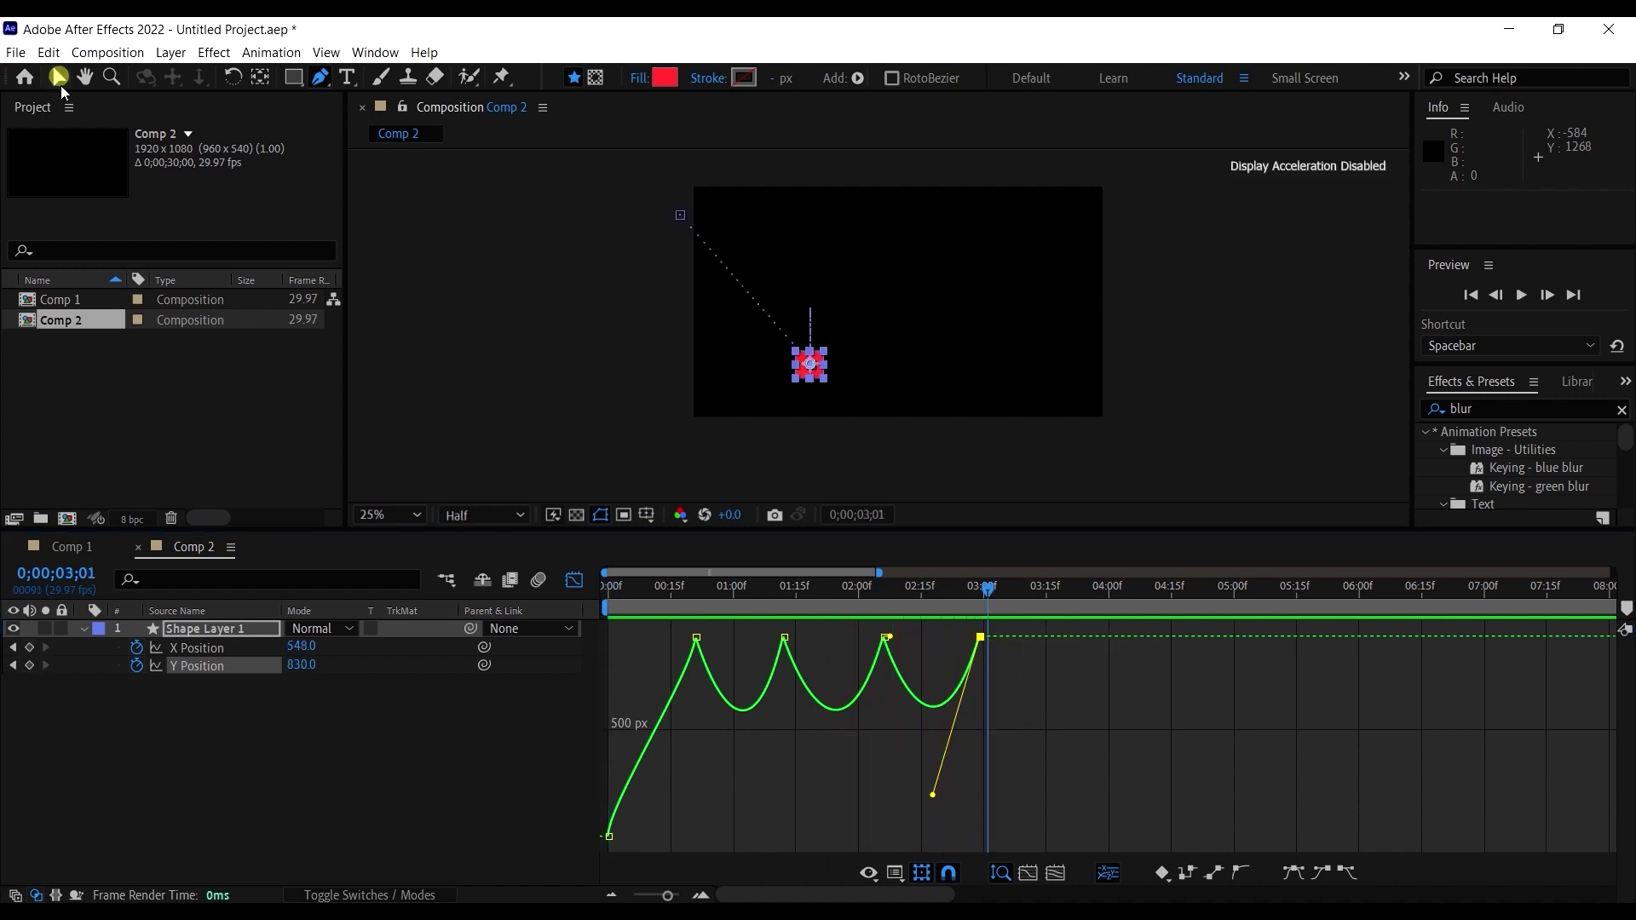
# Step: Move the final Y Position keyframe earlier to 0;00;02;23 and reshape the last bounce, undoing the final adjustment
pyautogui.click(57, 78)
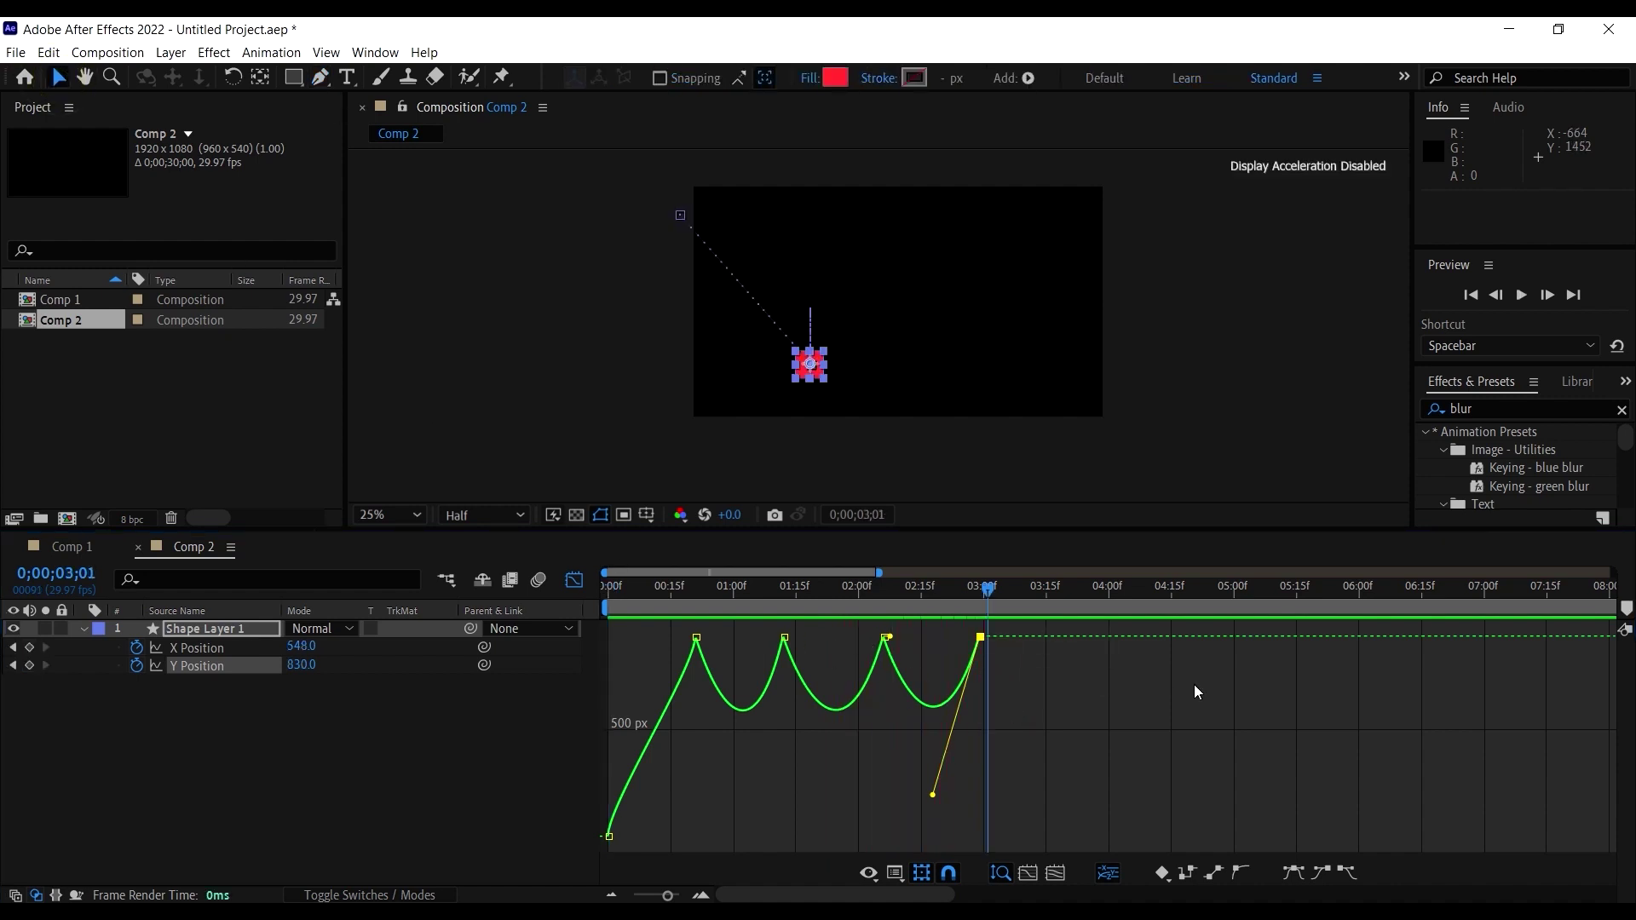
pyautogui.click(1019, 658)
pyautogui.click(981, 639)
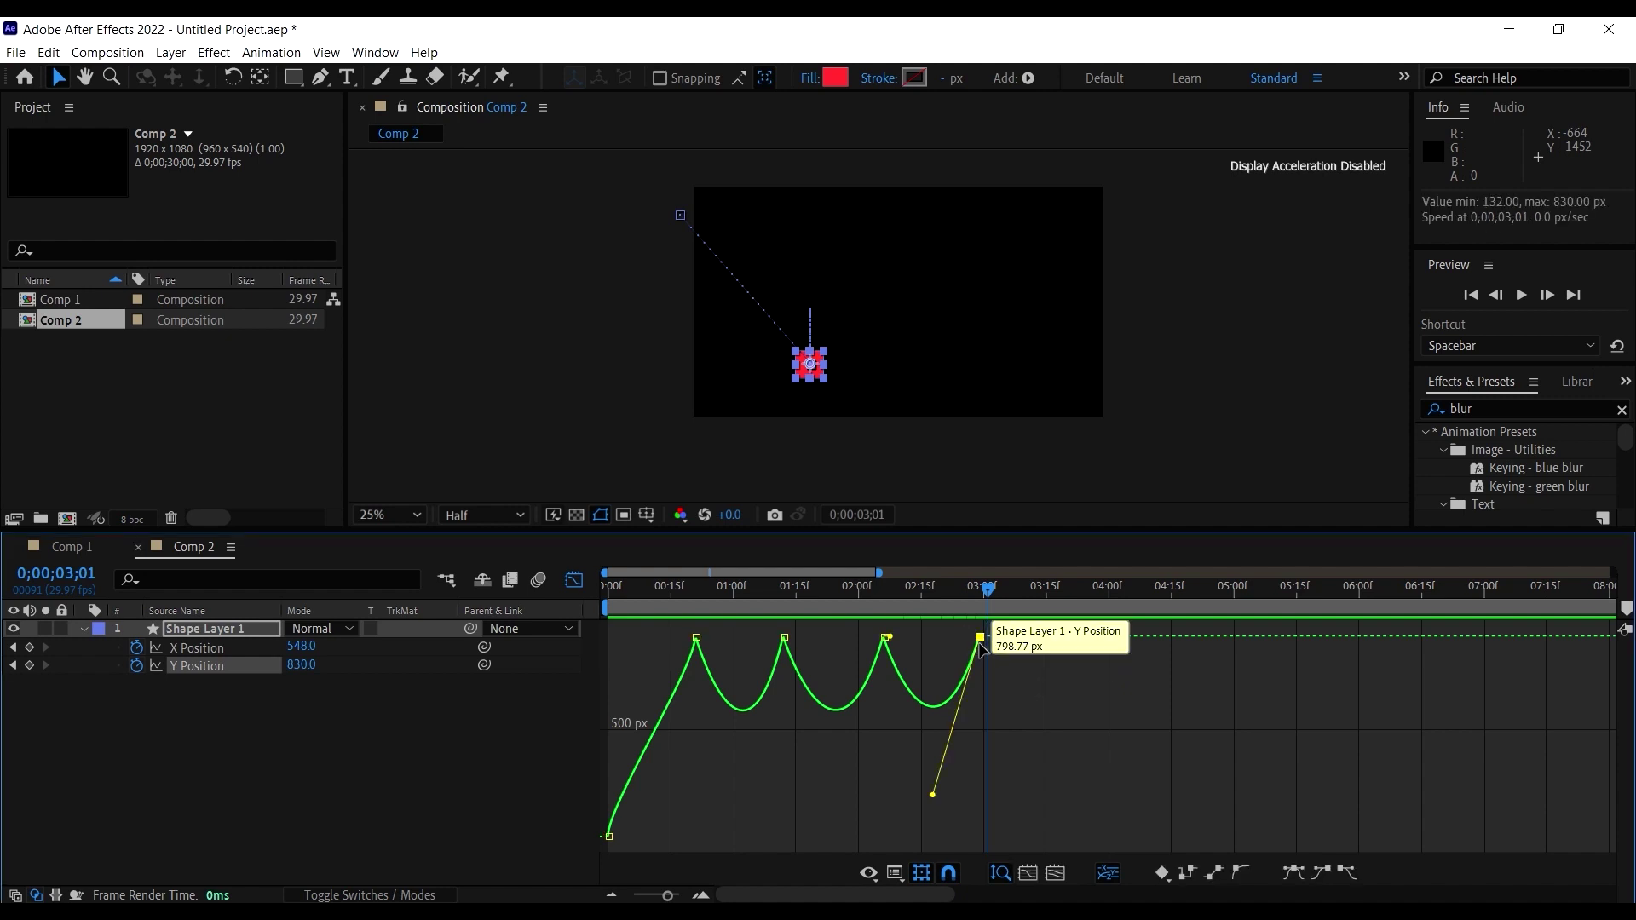
pyautogui.moveTo(983, 646); pyautogui.dragTo(955, 643)
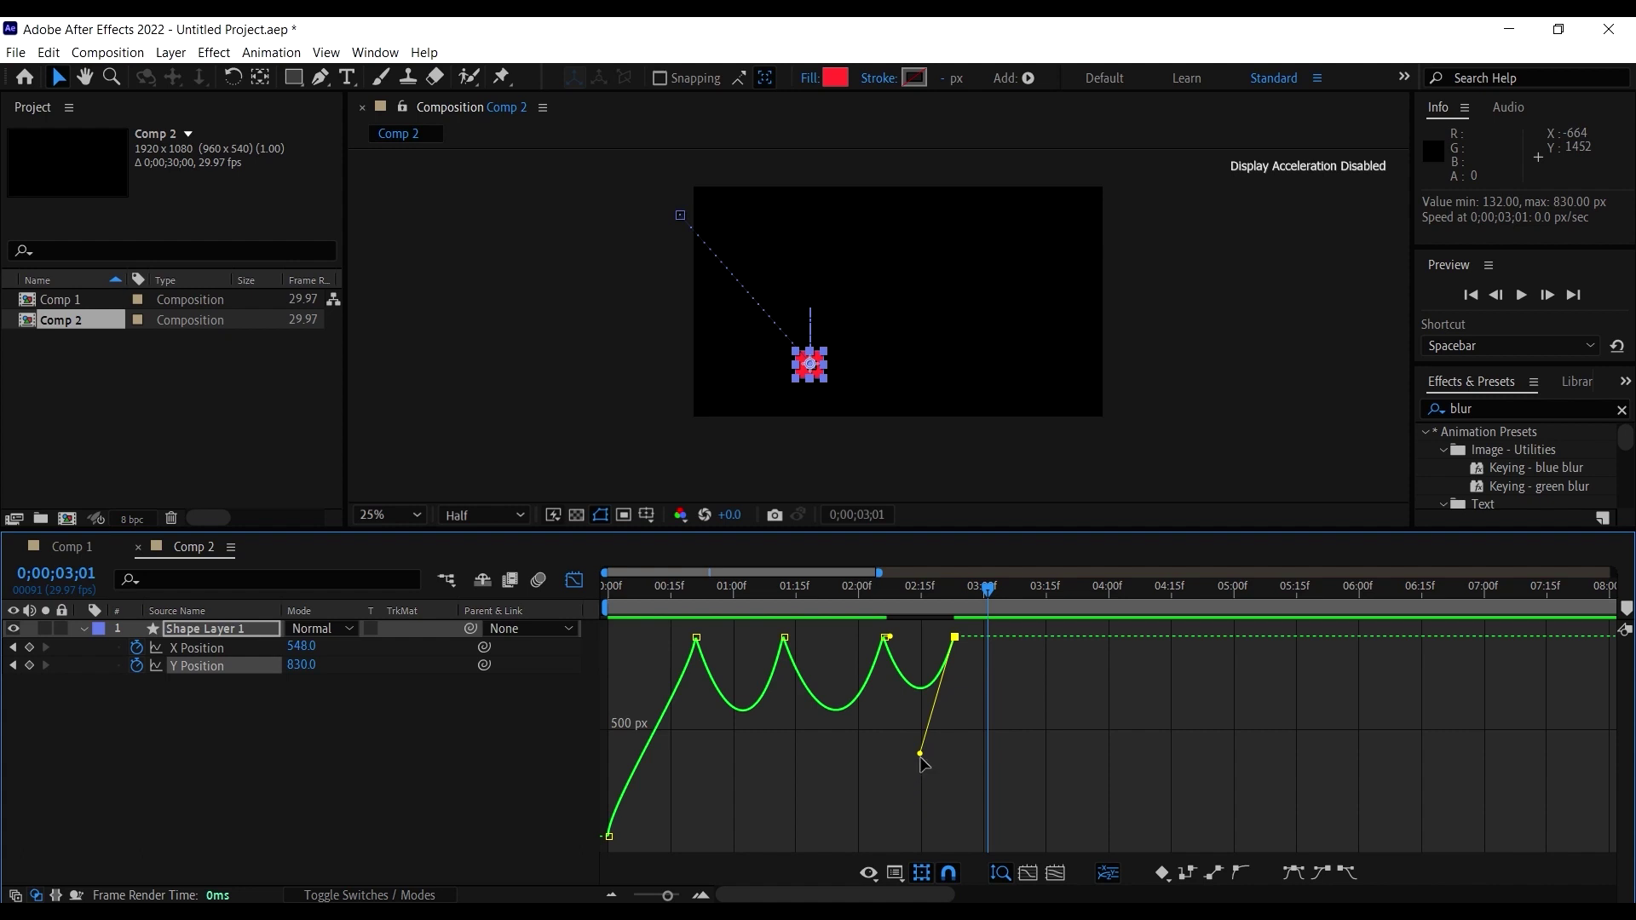
pyautogui.moveTo(926, 773); pyautogui.dragTo(924, 796)
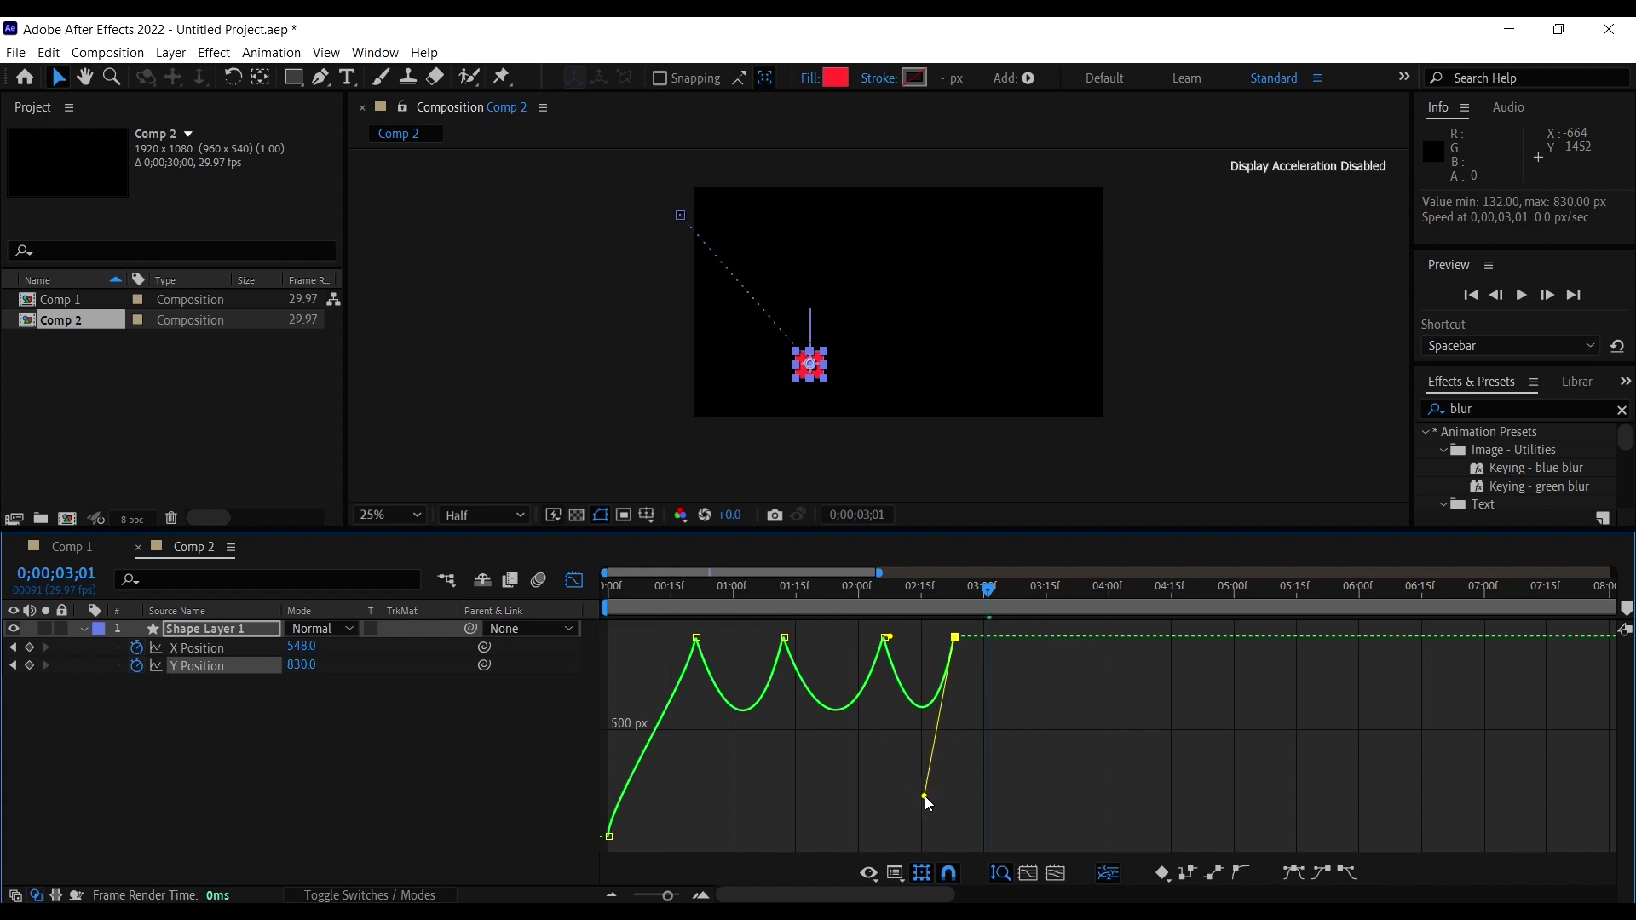
pyautogui.moveTo(981, 661); pyautogui.dragTo(873, 648)
pyautogui.hotkey('ctrl', 'z')
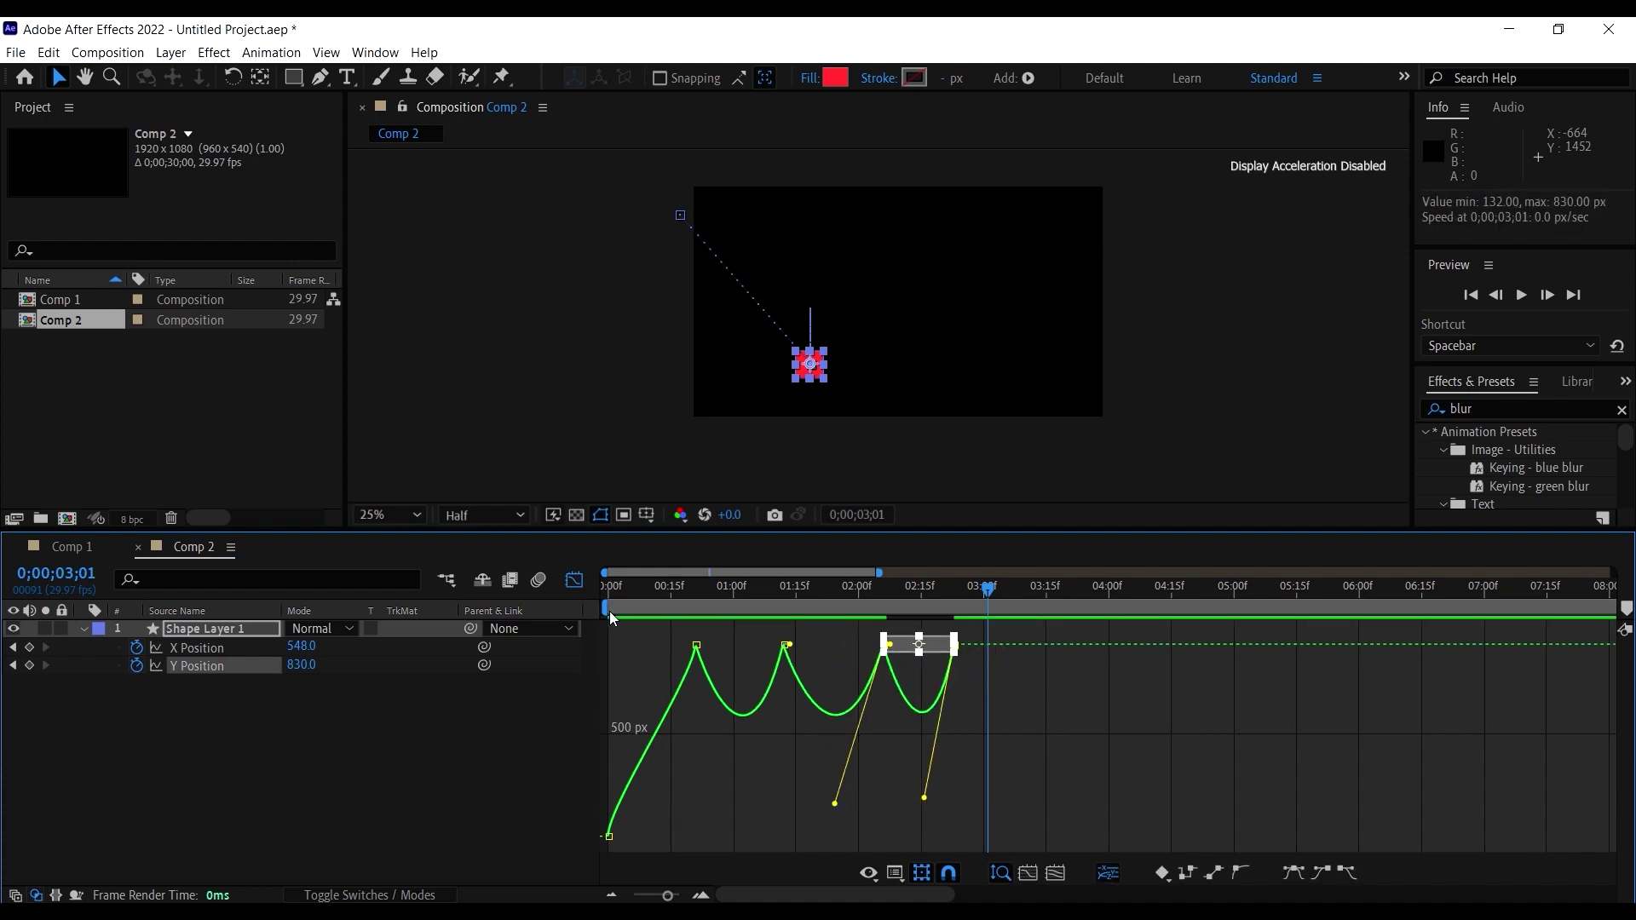
# Step: In the keyframe timeline view, move the last two Y Position keyframes earlier
pyautogui.click(576, 580)
pyautogui.click(873, 716)
pyautogui.moveTo(1058, 721); pyautogui.dragTo(851, 668)
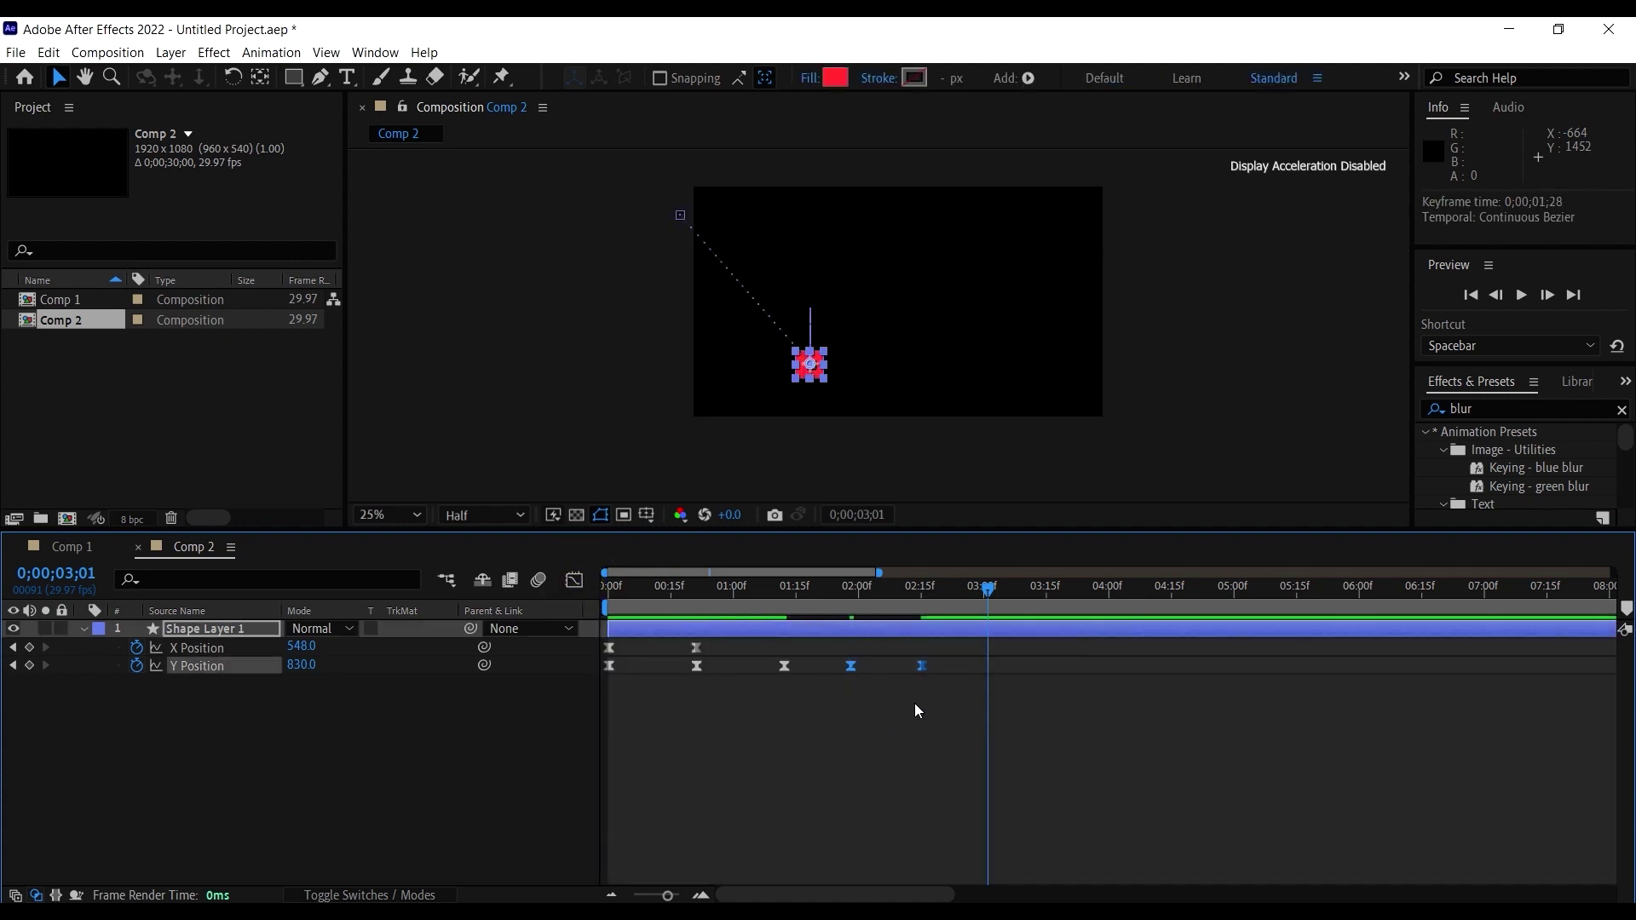
pyautogui.moveTo(935, 710); pyautogui.dragTo(760, 666)
# Step: Shift the Position keyframes about 18 frames earlier and preview the bounce from the start
pyautogui.click(922, 714)
pyautogui.moveTo(922, 715); pyautogui.dragTo(676, 595)
pyautogui.press('Home')
pyautogui.press('space')
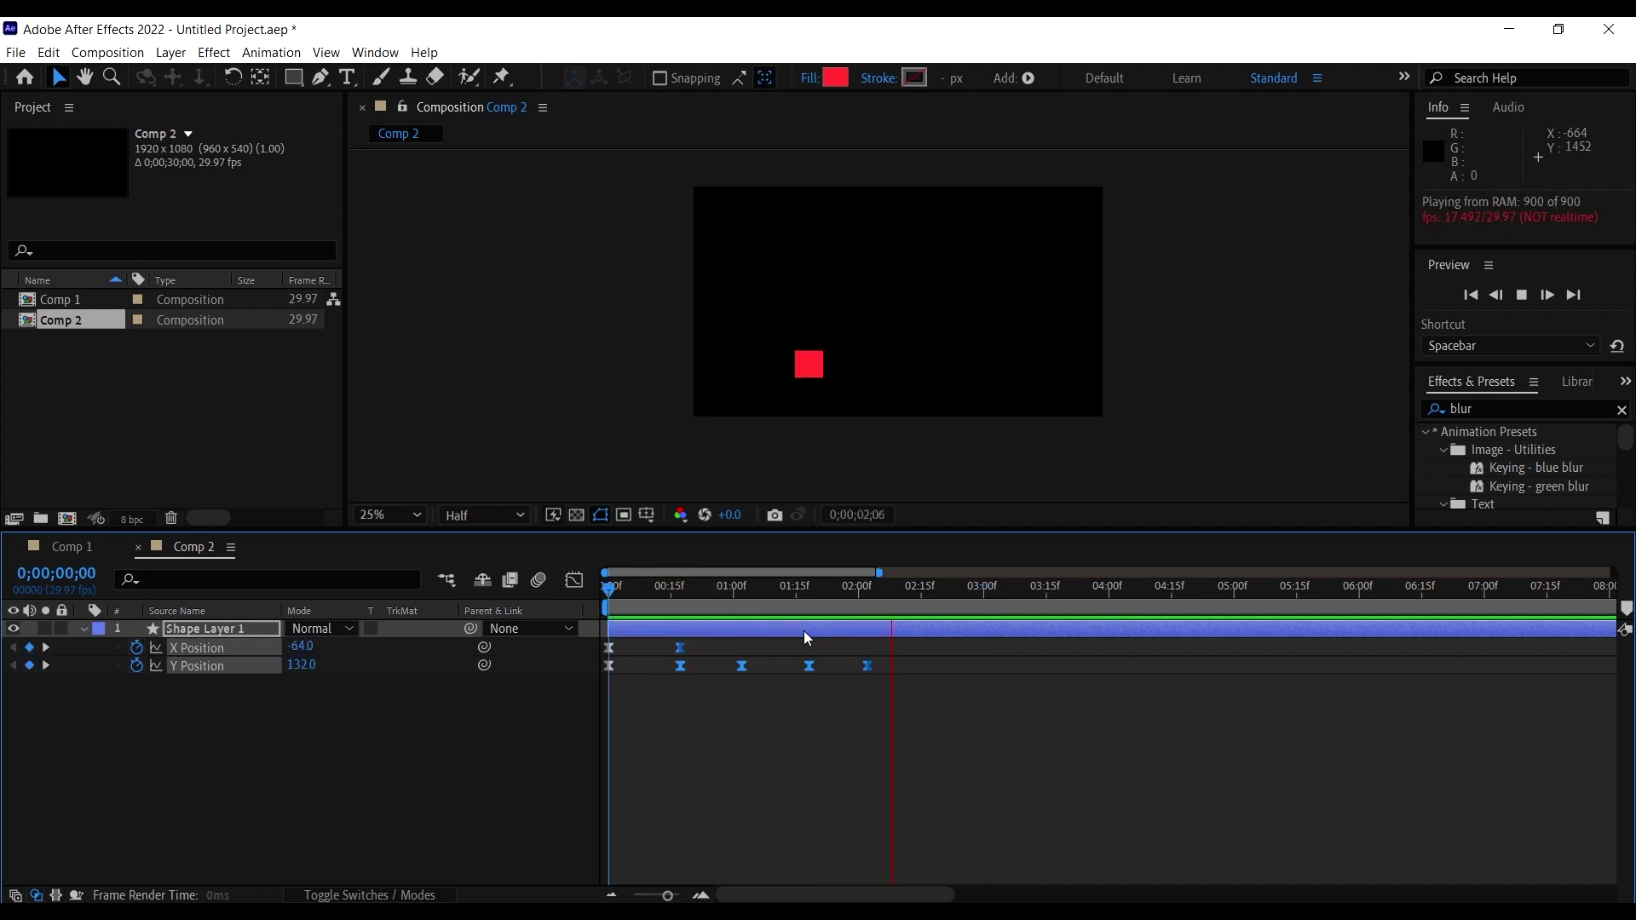
pyautogui.click(824, 588)
# Step: Scrub to 0;00;01;02 where the square lands and open the Graph Editor
pyautogui.click(654, 597)
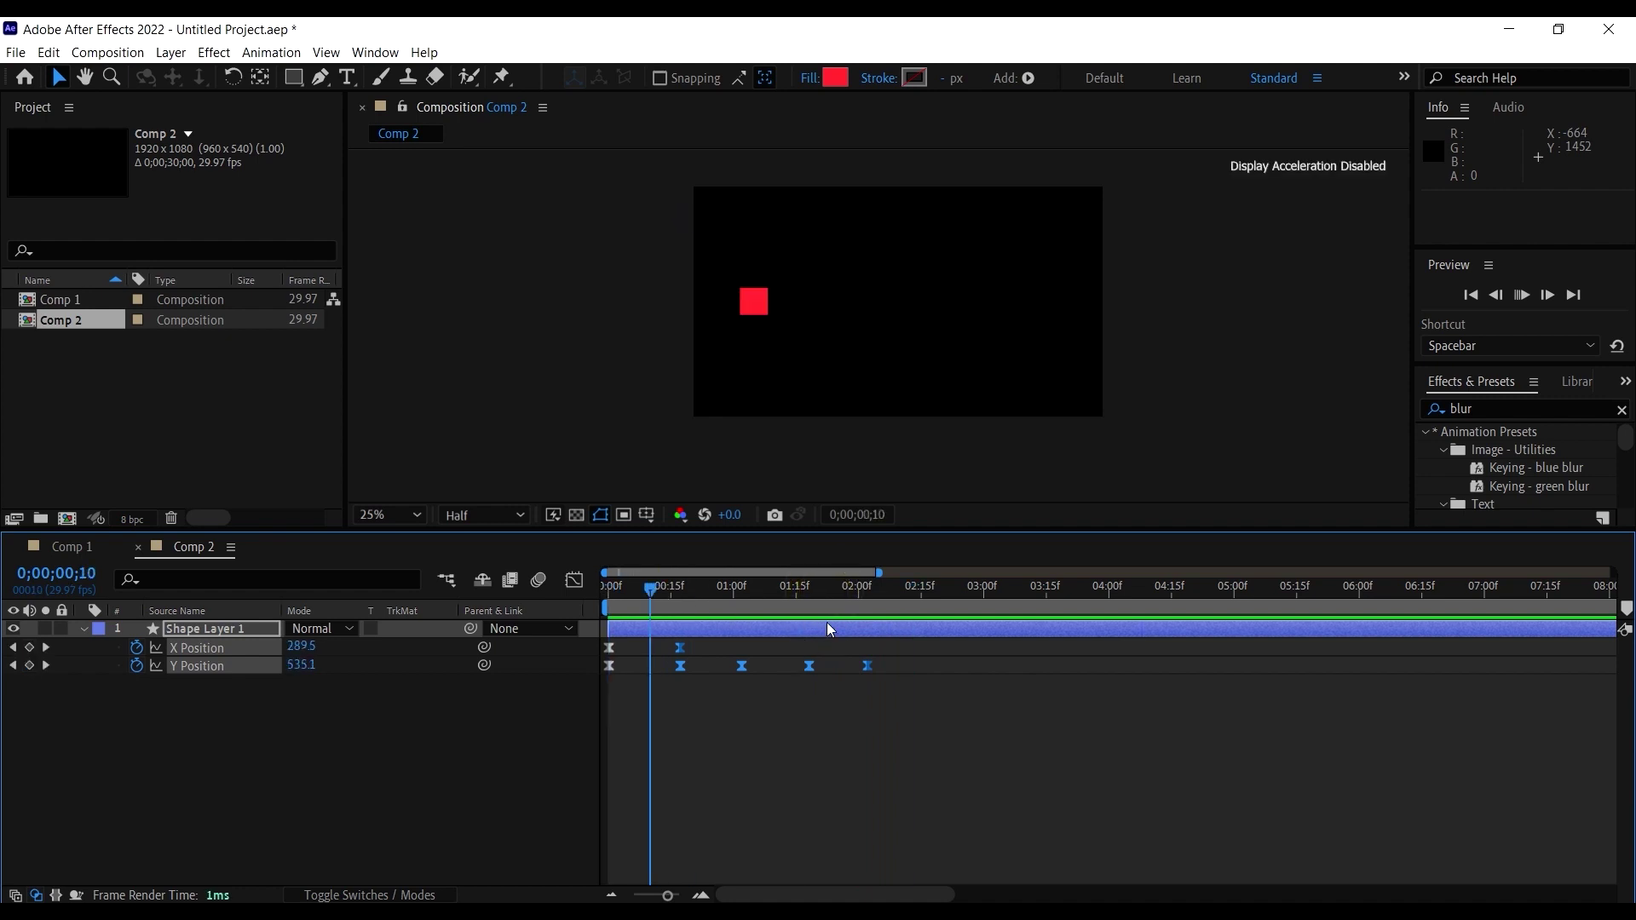
pyautogui.press('space')
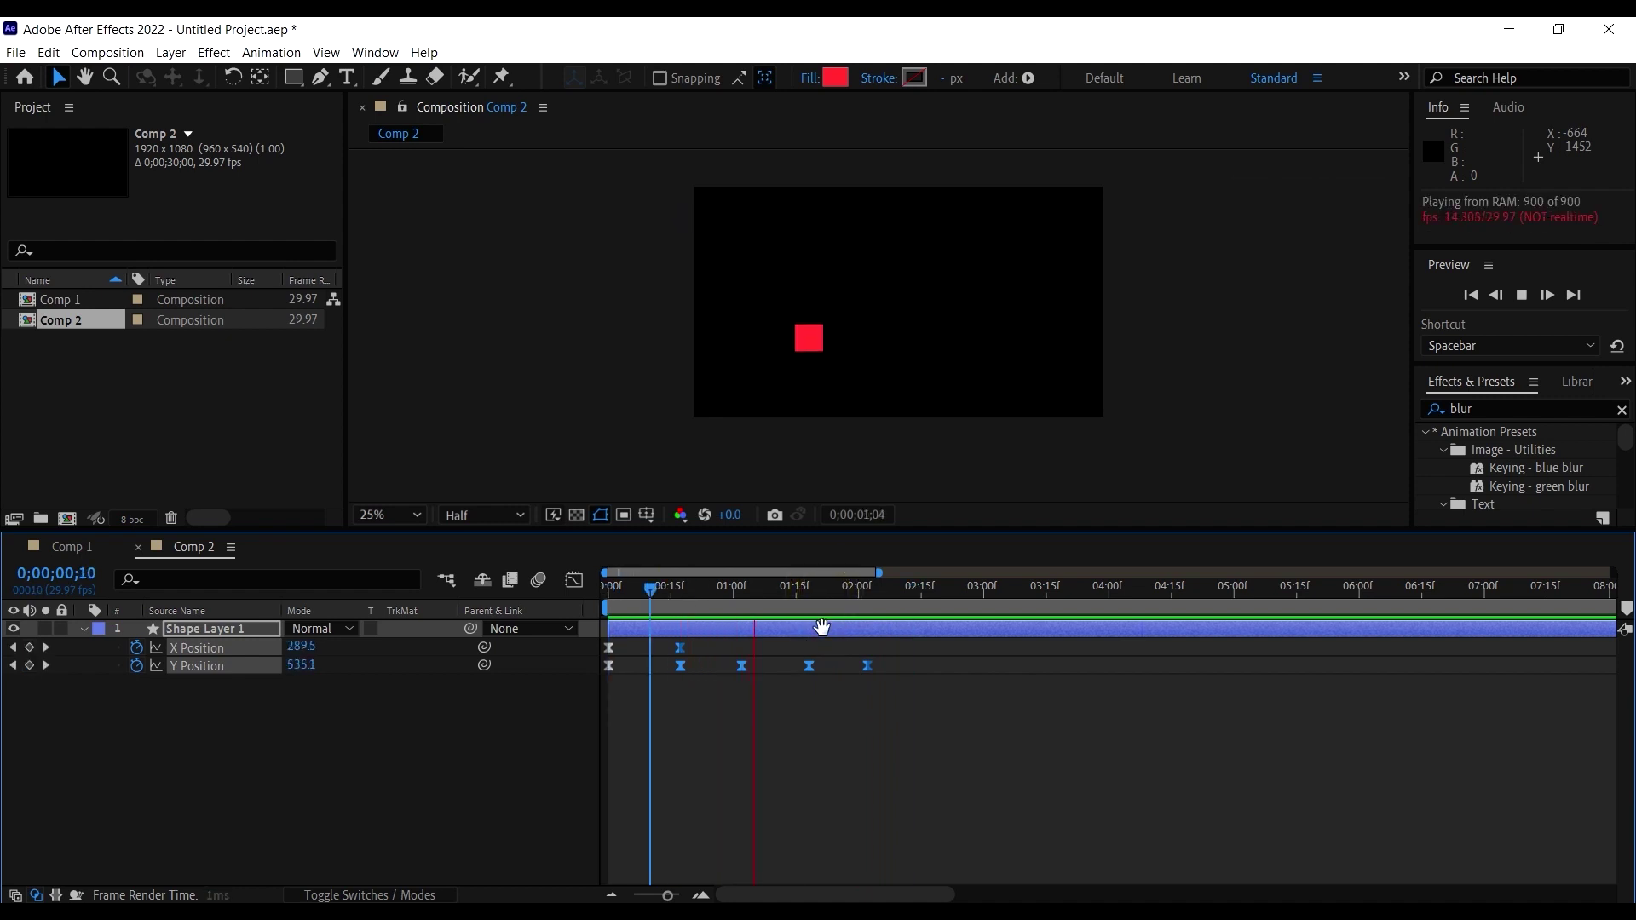
pyautogui.moveTo(724, 591); pyautogui.dragTo(736, 597)
pyautogui.moveTo(740, 600); pyautogui.dragTo(743, 600)
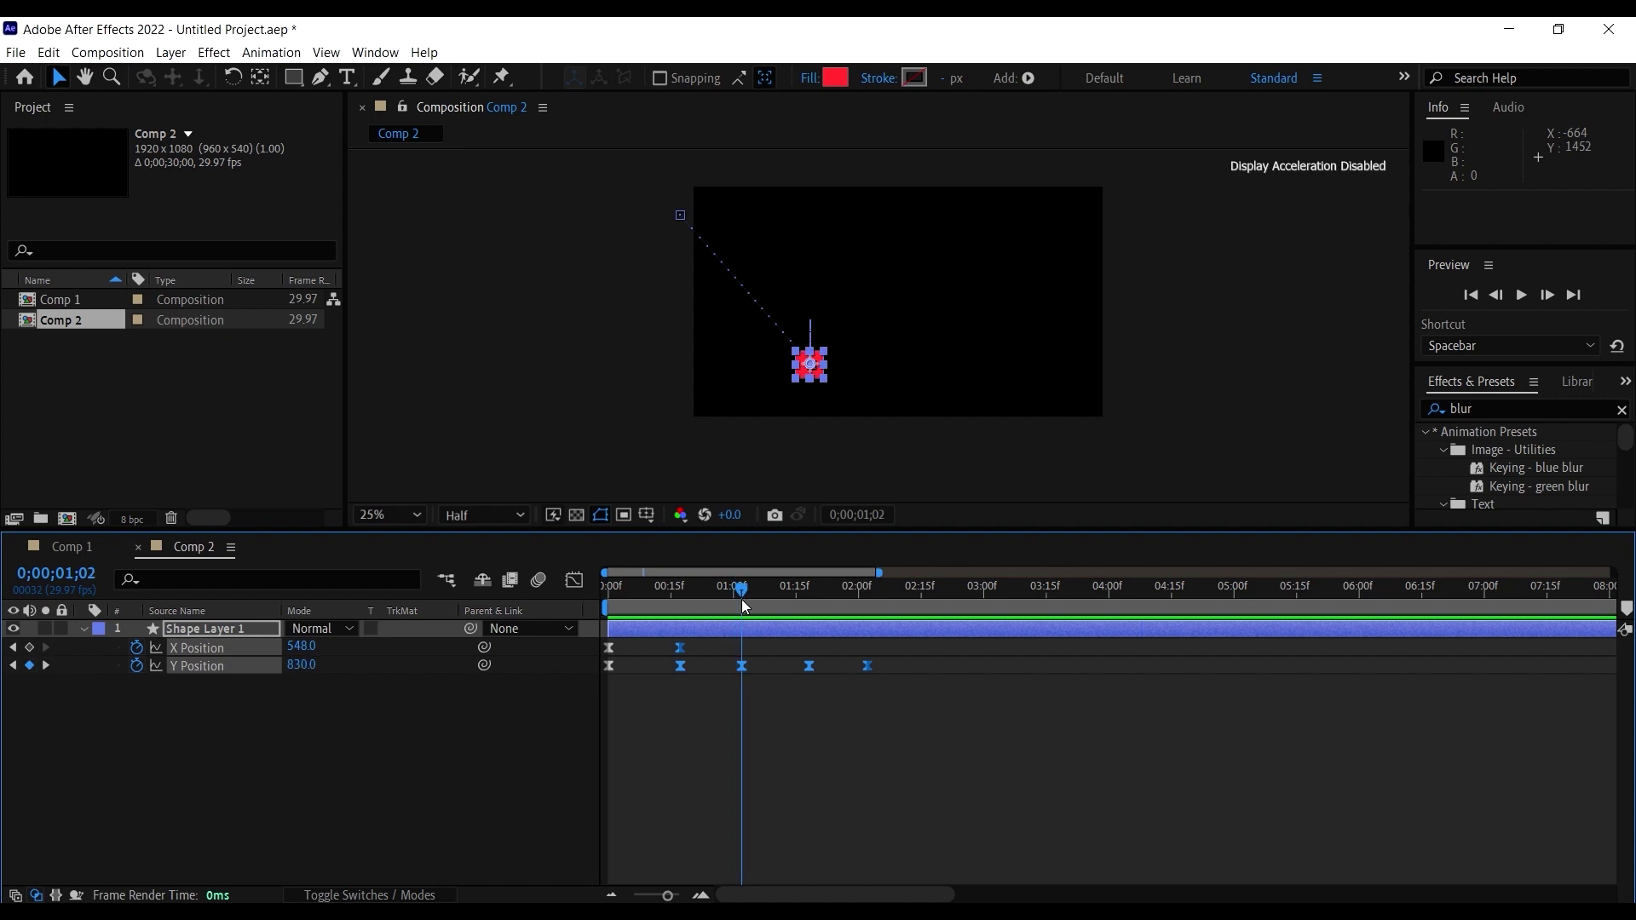
pyautogui.click(573, 583)
# Step: Show only the Y Position curve and pull the 01:00f keyframe's handles down to deepen the first bounce
pyautogui.click(220, 723)
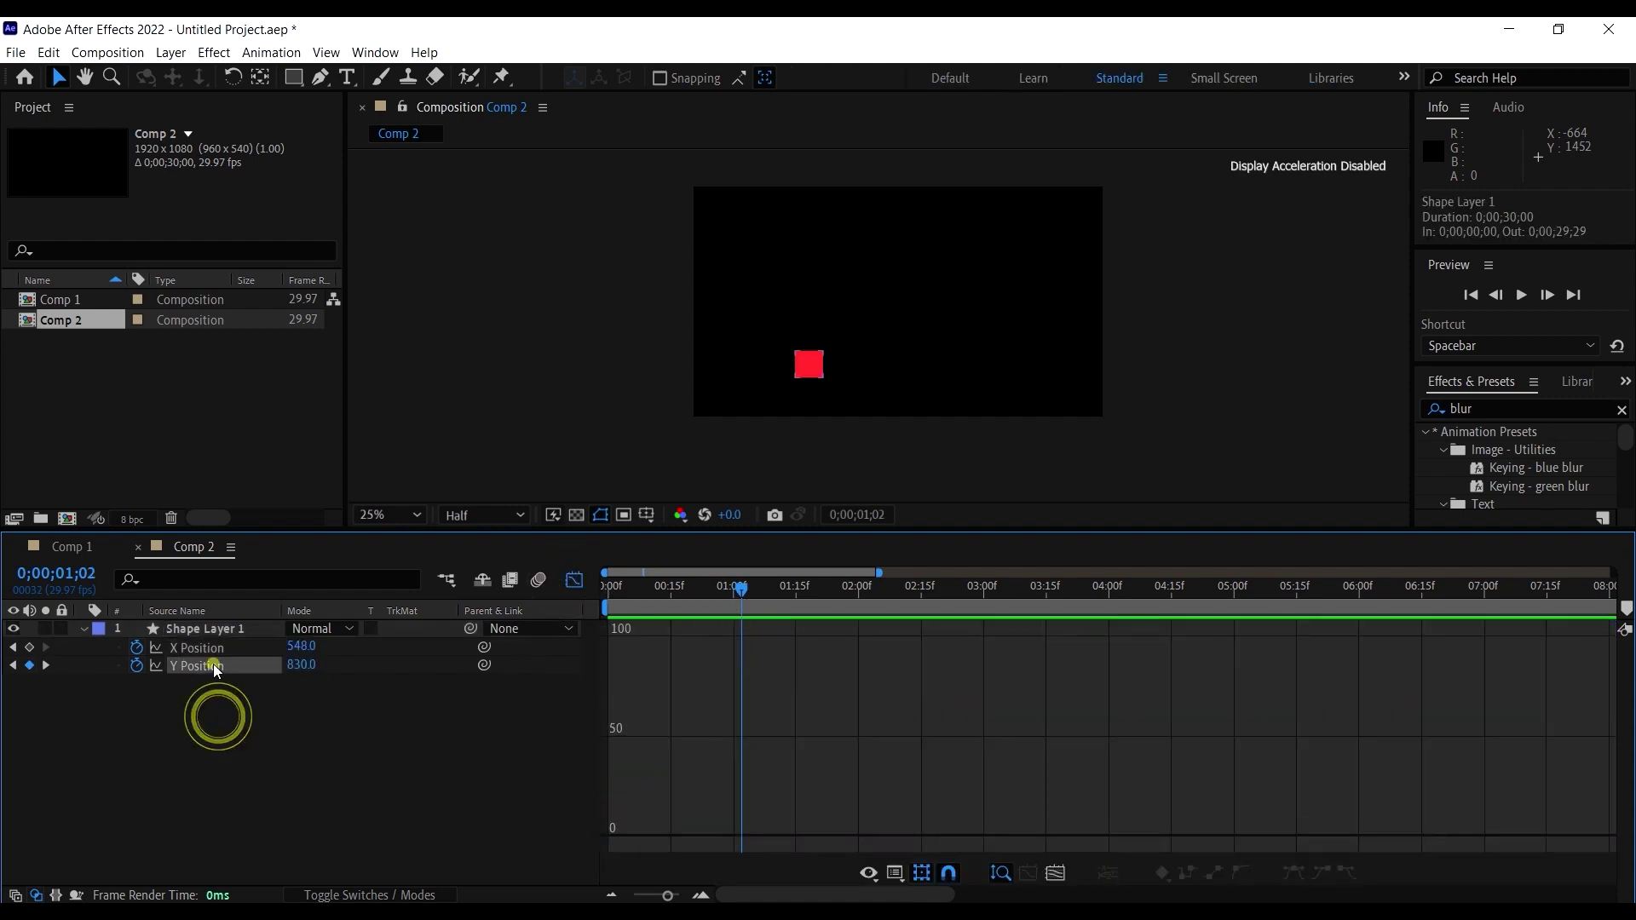
pyautogui.click(213, 665)
pyautogui.moveTo(767, 707); pyautogui.dragTo(722, 630)
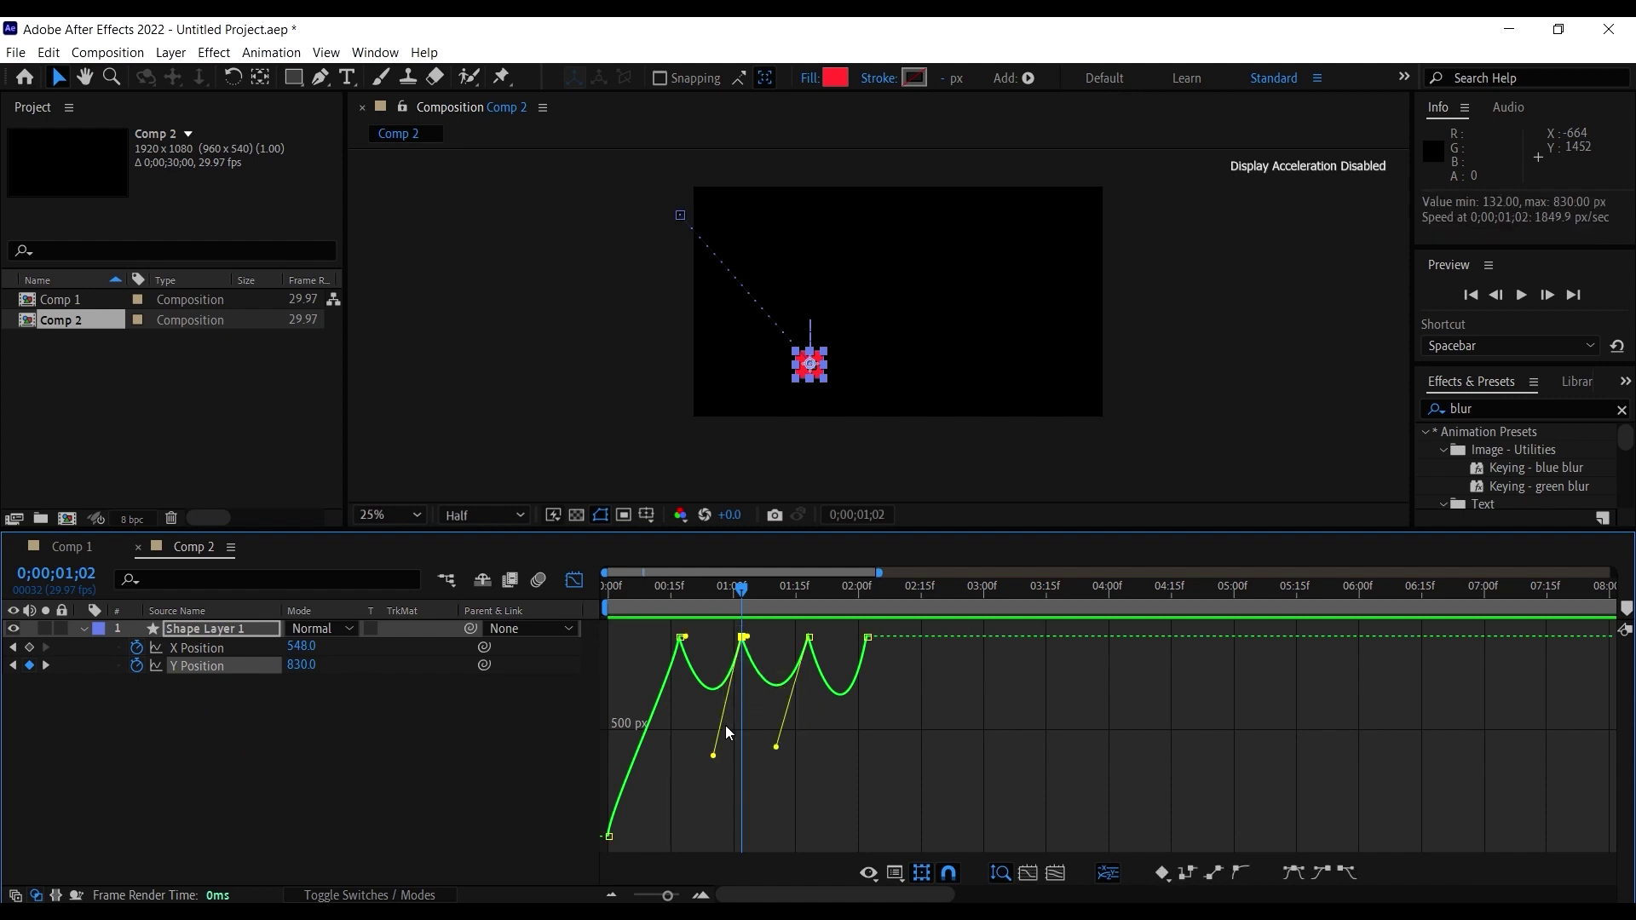
pyautogui.moveTo(713, 770); pyautogui.dragTo(714, 815)
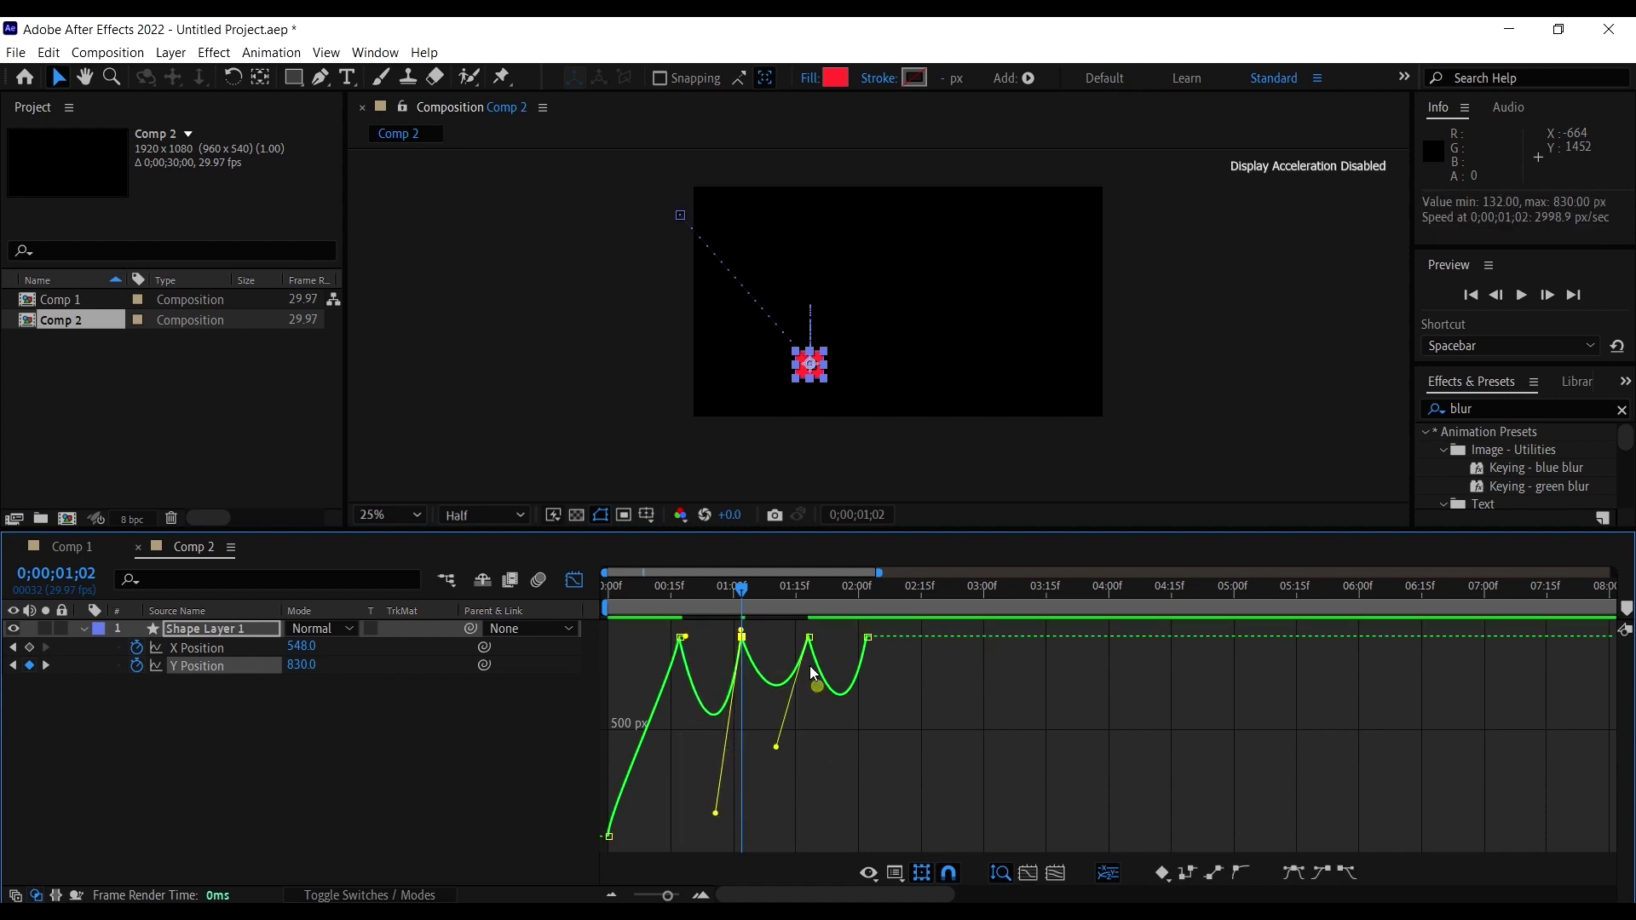
pyautogui.click(810, 638)
pyautogui.click(742, 638)
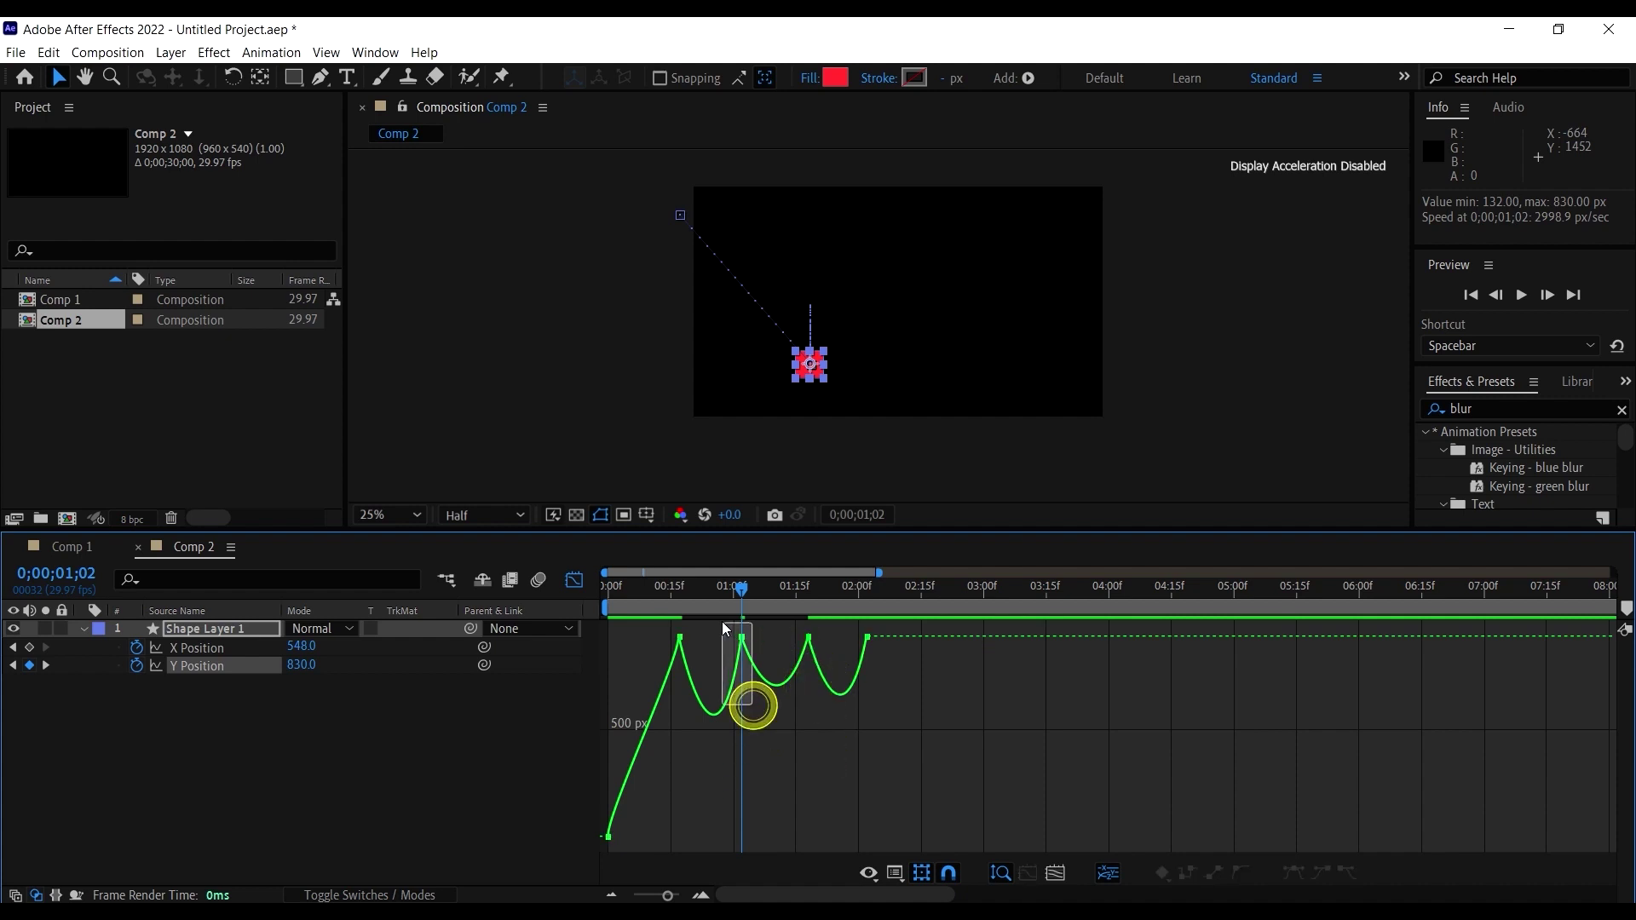
pyautogui.moveTo(715, 813); pyautogui.dragTo(718, 849)
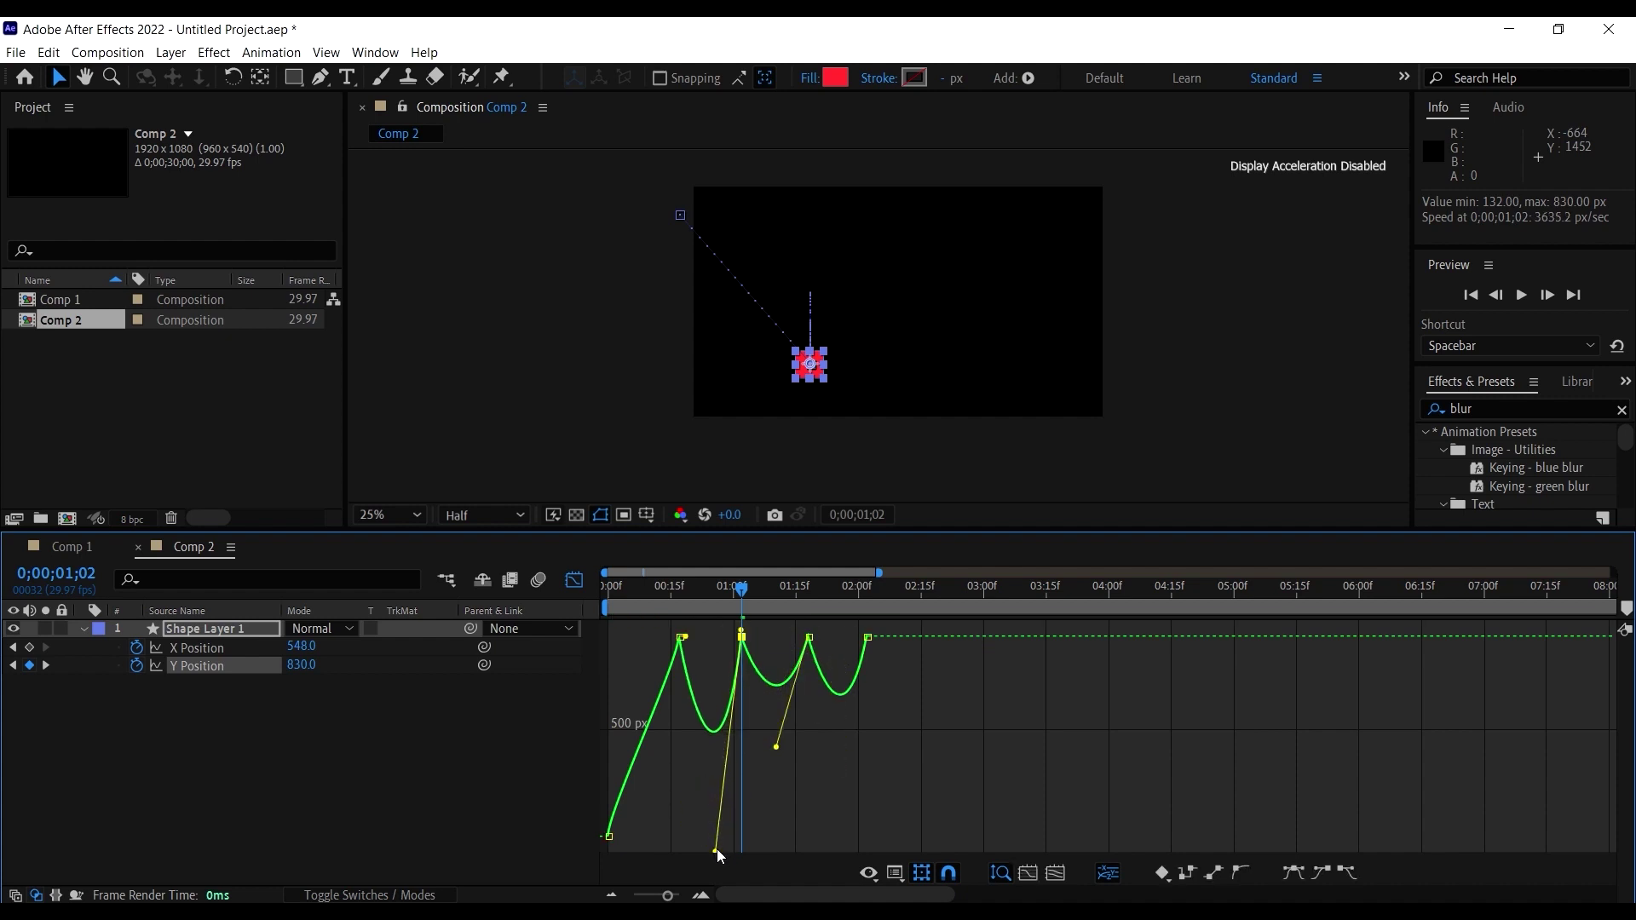
# Step: Pull the 01:15f incoming handle down and deepen the 01:00f handle further
pyautogui.click(820, 695)
pyautogui.click(813, 659)
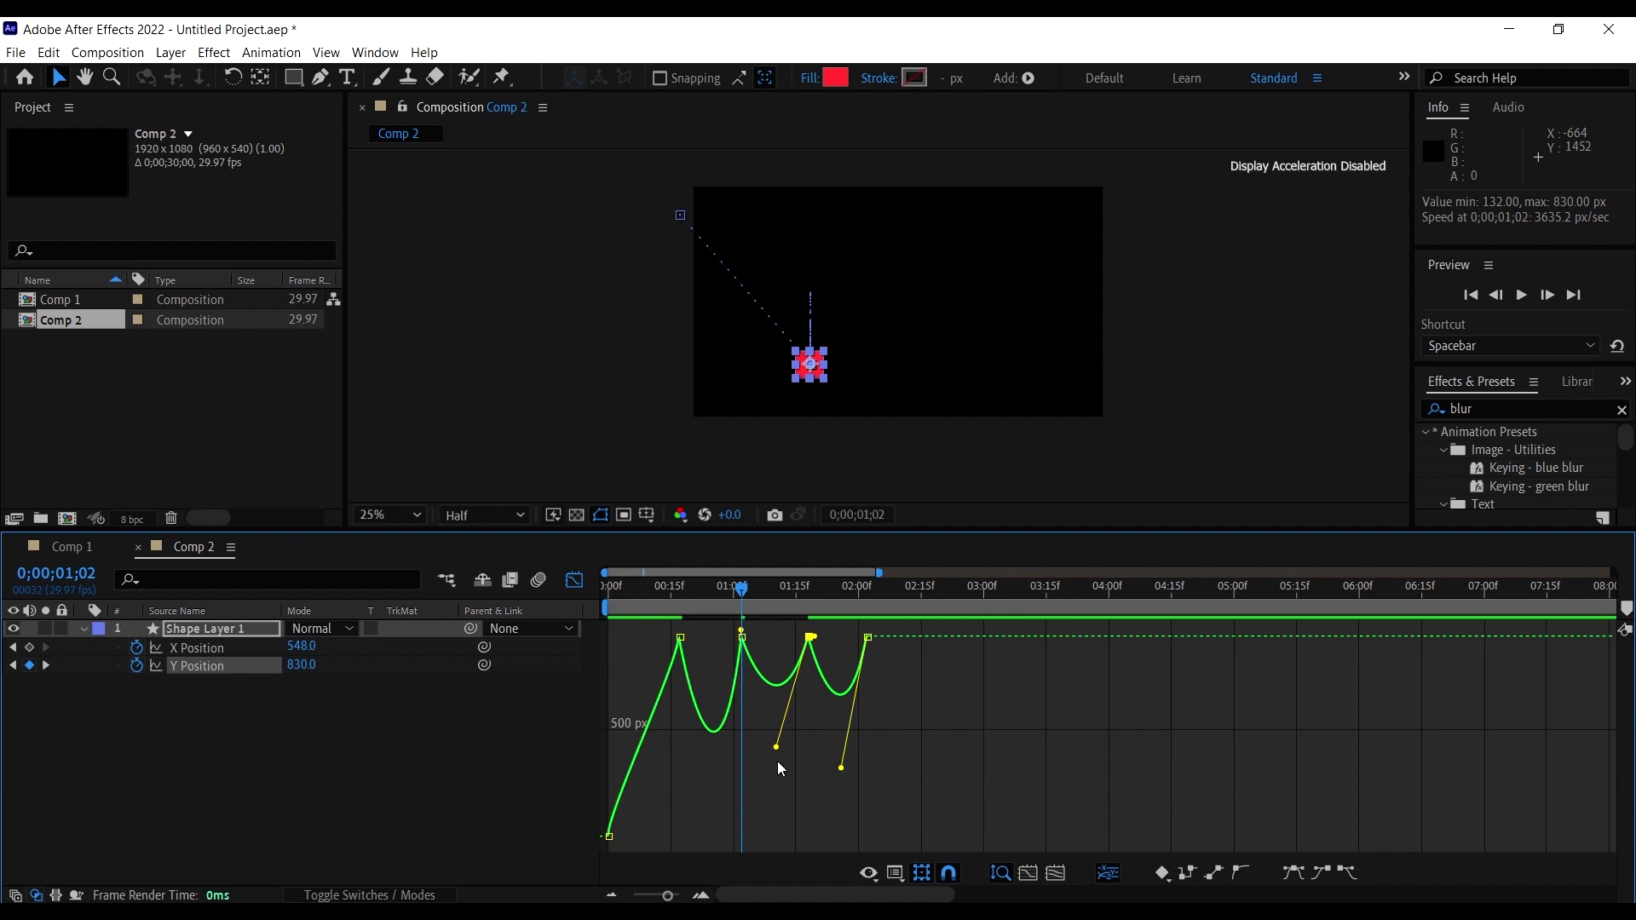
pyautogui.moveTo(774, 750); pyautogui.dragTo(774, 802)
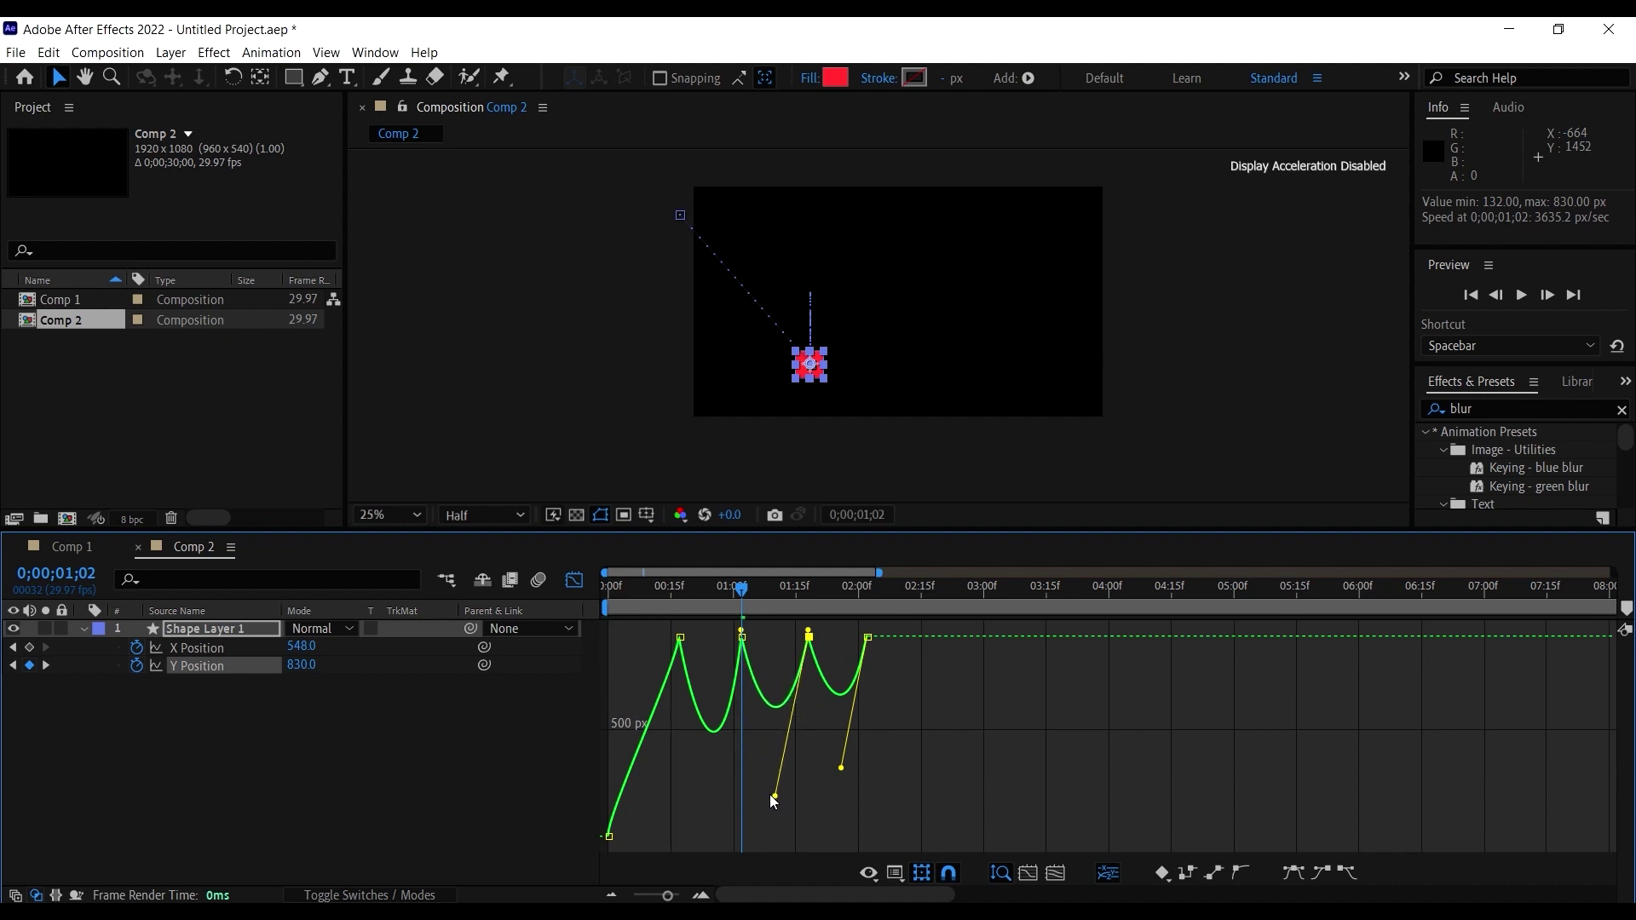
pyautogui.click(759, 708)
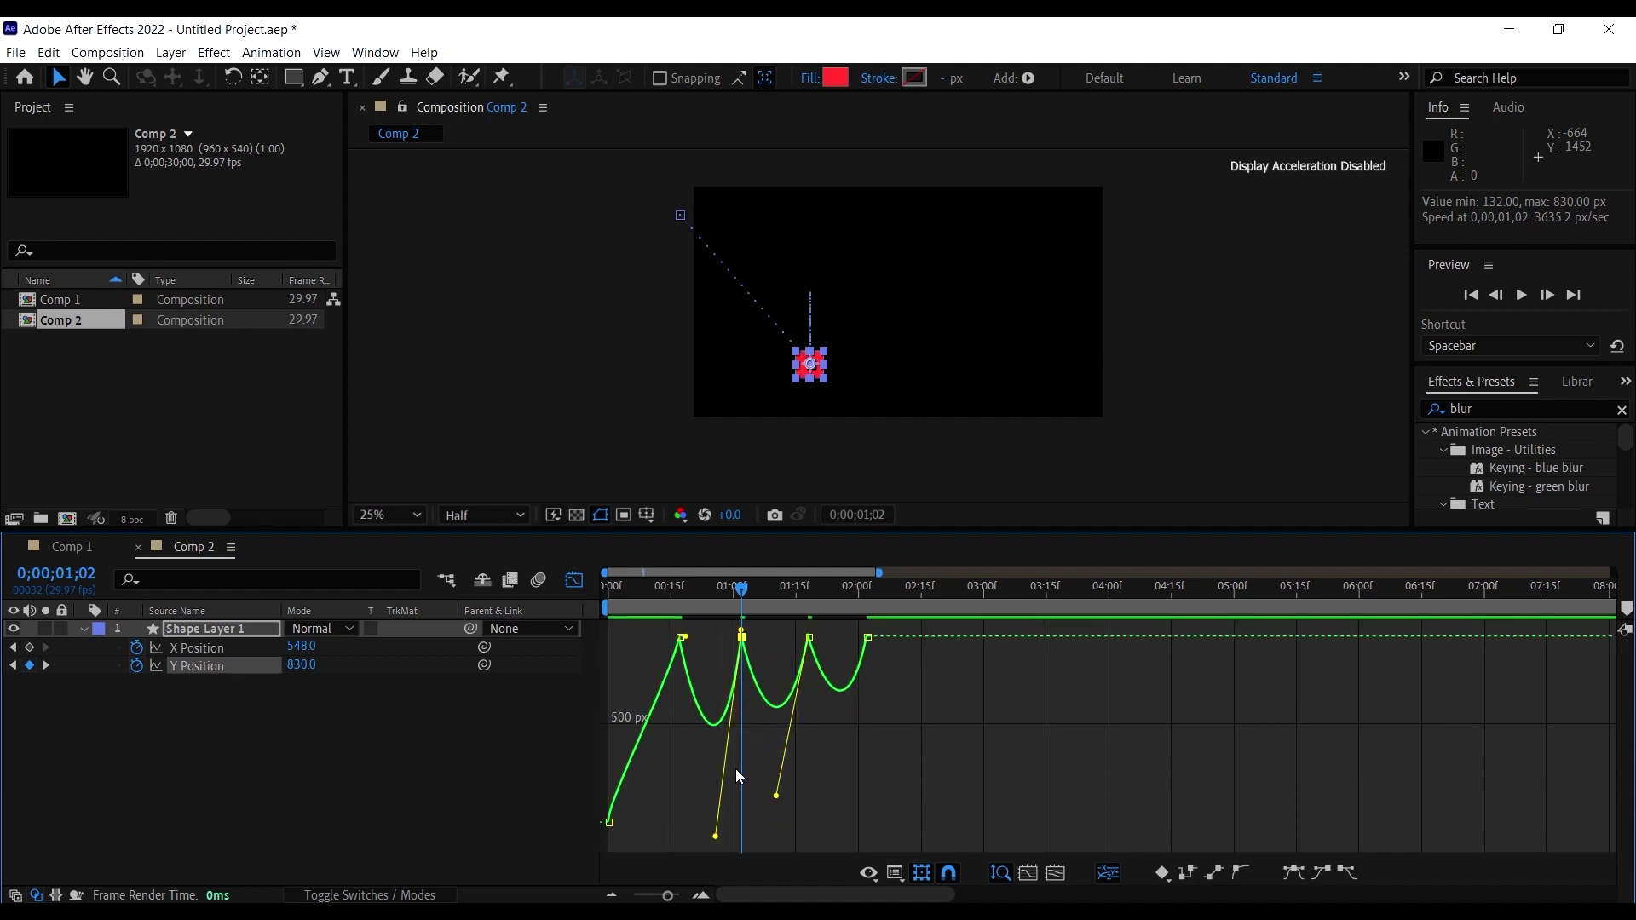
pyautogui.moveTo(718, 839); pyautogui.dragTo(719, 863)
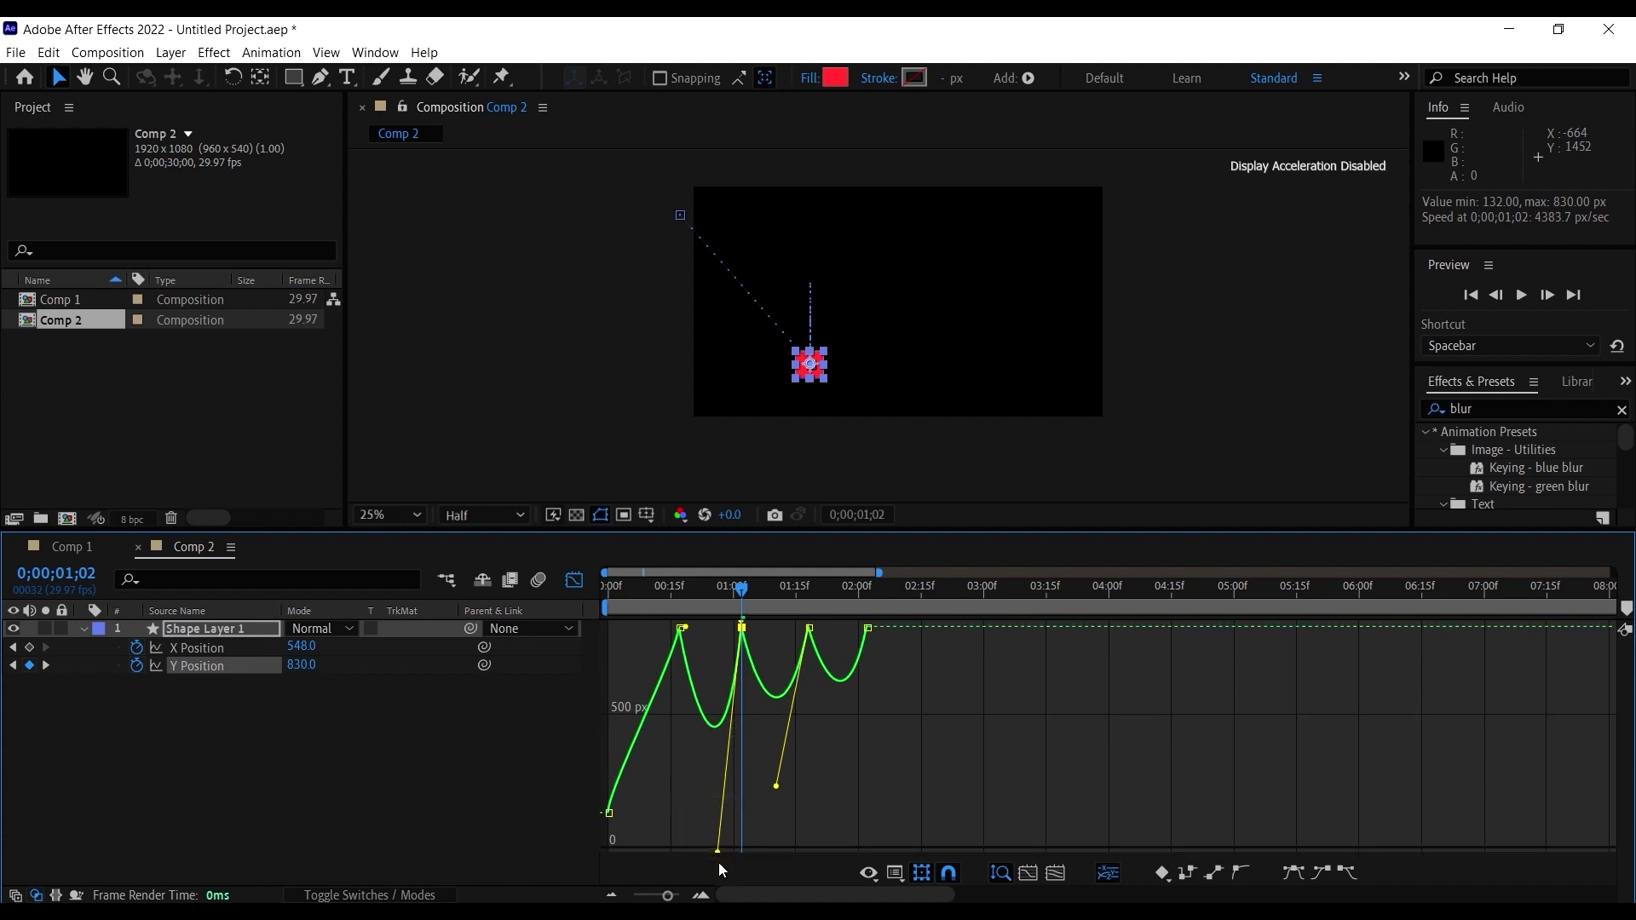
# Step: Reshape the 01:15f dip and the 02:00f incoming handle, then preview from the start
pyautogui.click(809, 641)
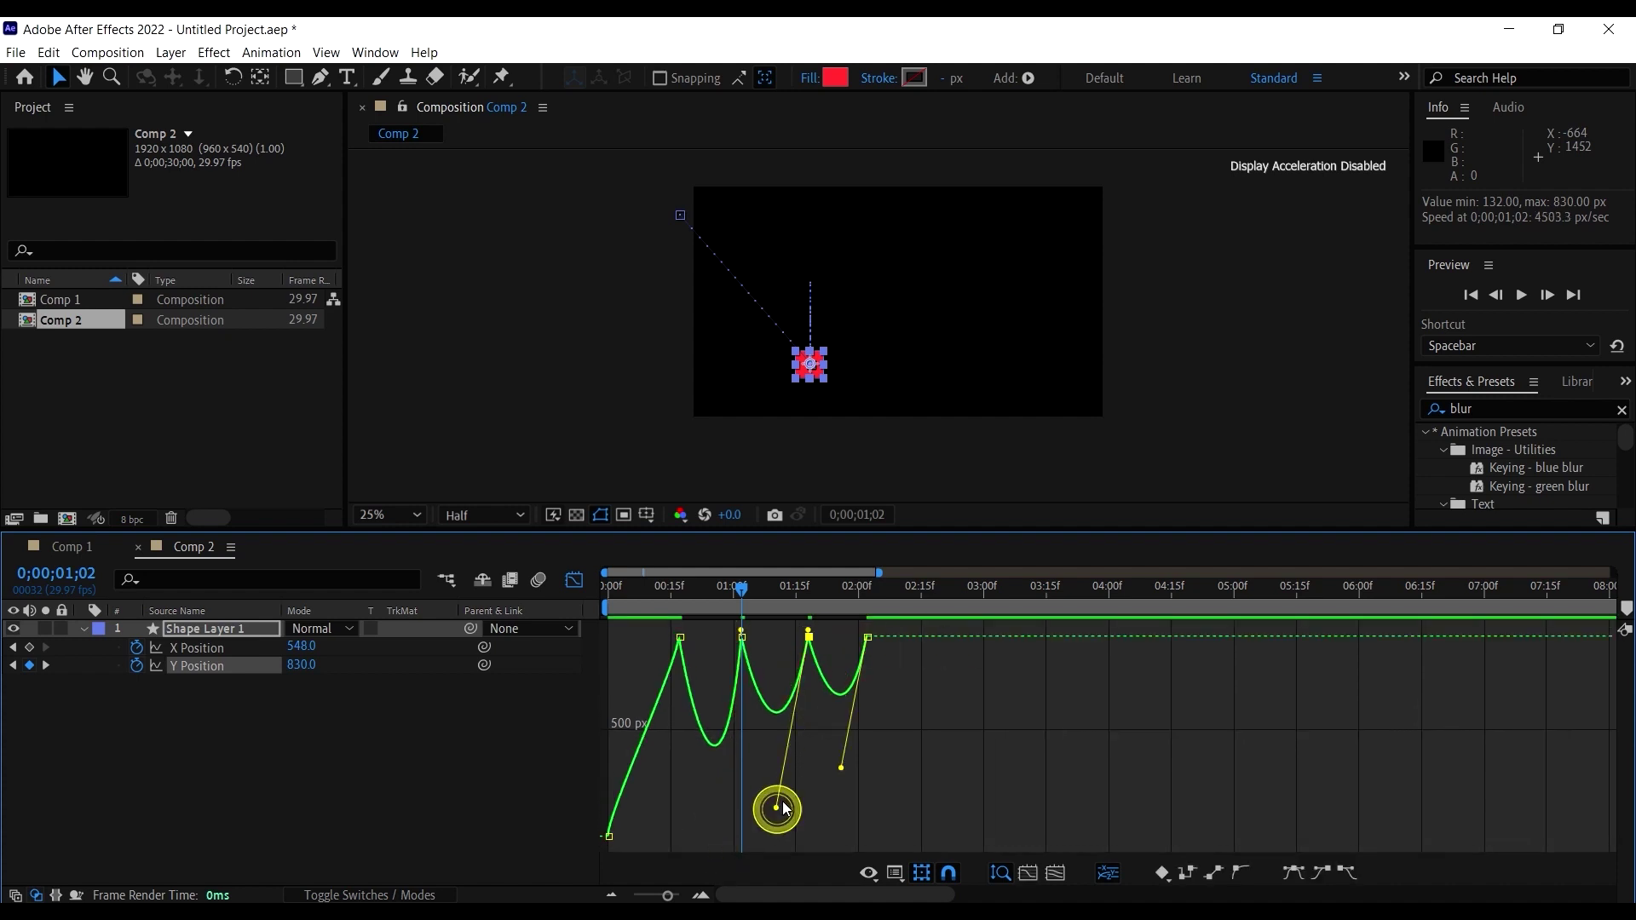
pyautogui.moveTo(783, 802); pyautogui.dragTo(792, 806)
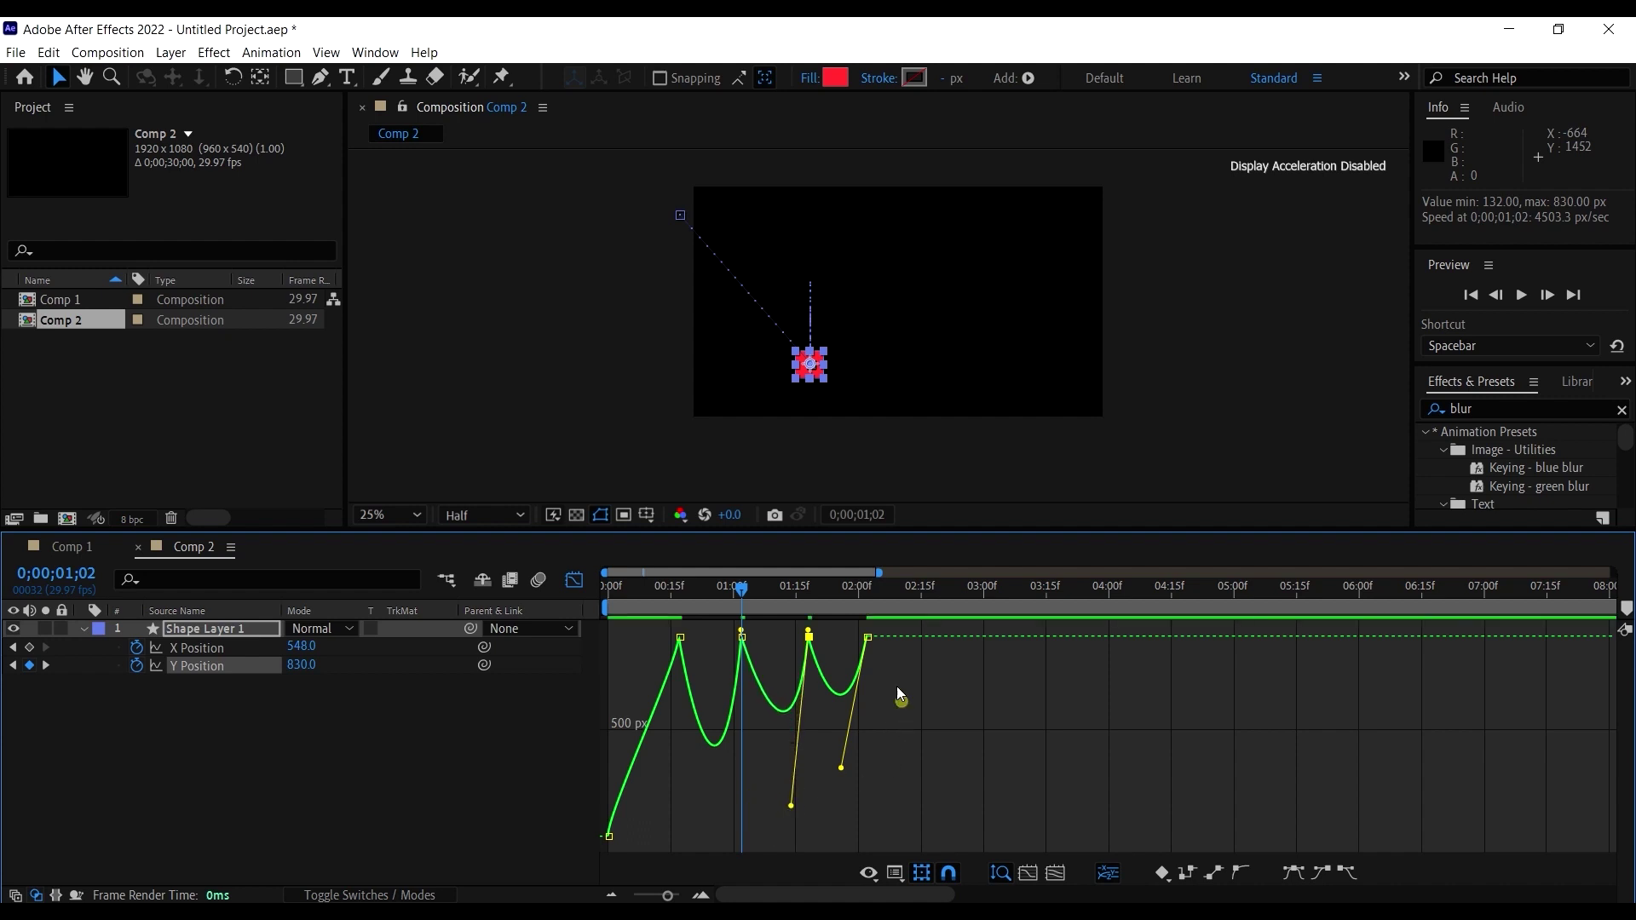
pyautogui.moveTo(896, 687); pyautogui.dragTo(860, 620)
pyautogui.moveTo(847, 765); pyautogui.dragTo(849, 746)
pyautogui.press('space')
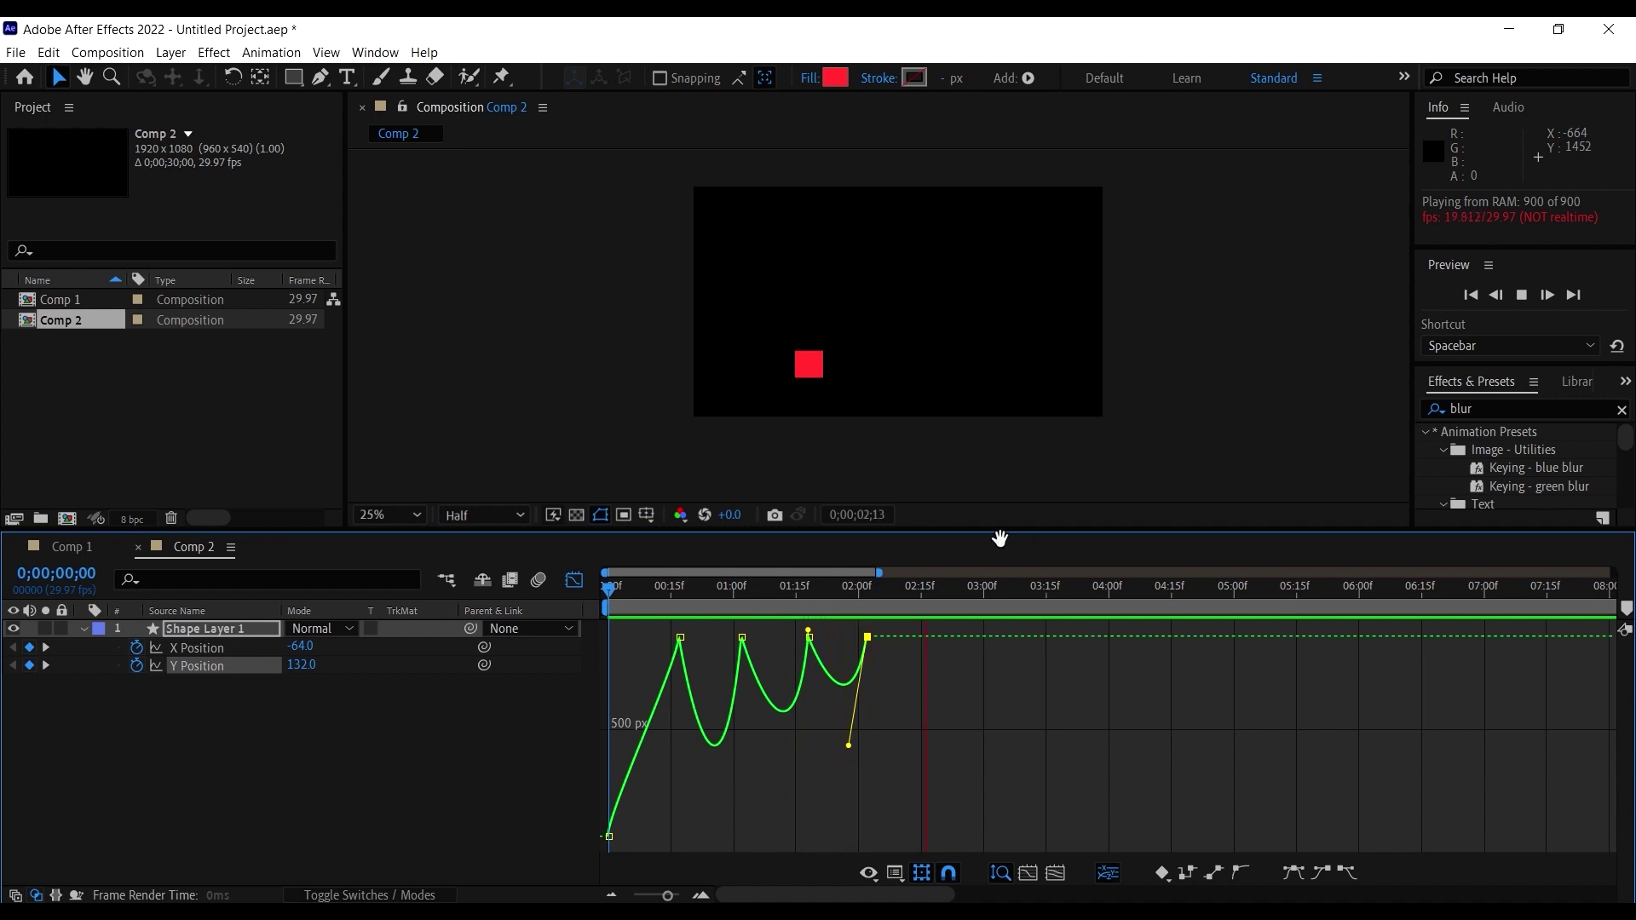
# Step: Add a Y Position keyframe at 02:20, pull its handle down for a small bounce, and preview
pyautogui.press('space')
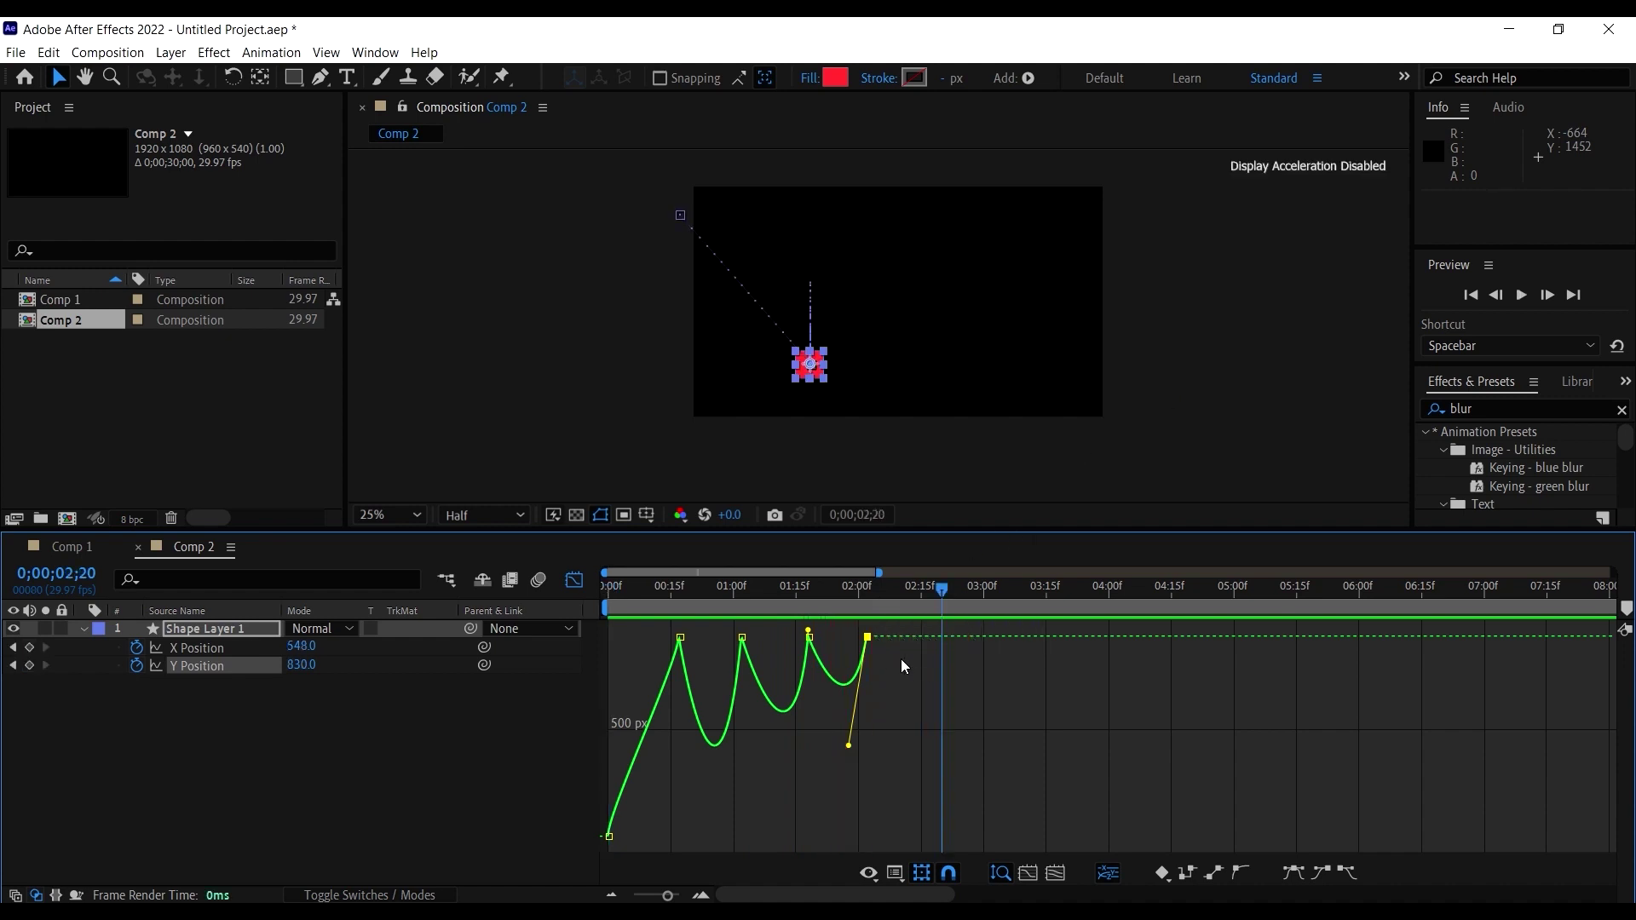
pyautogui.keyDown('ctrl'); pyautogui.click(929, 637); pyautogui.keyUp('ctrl')
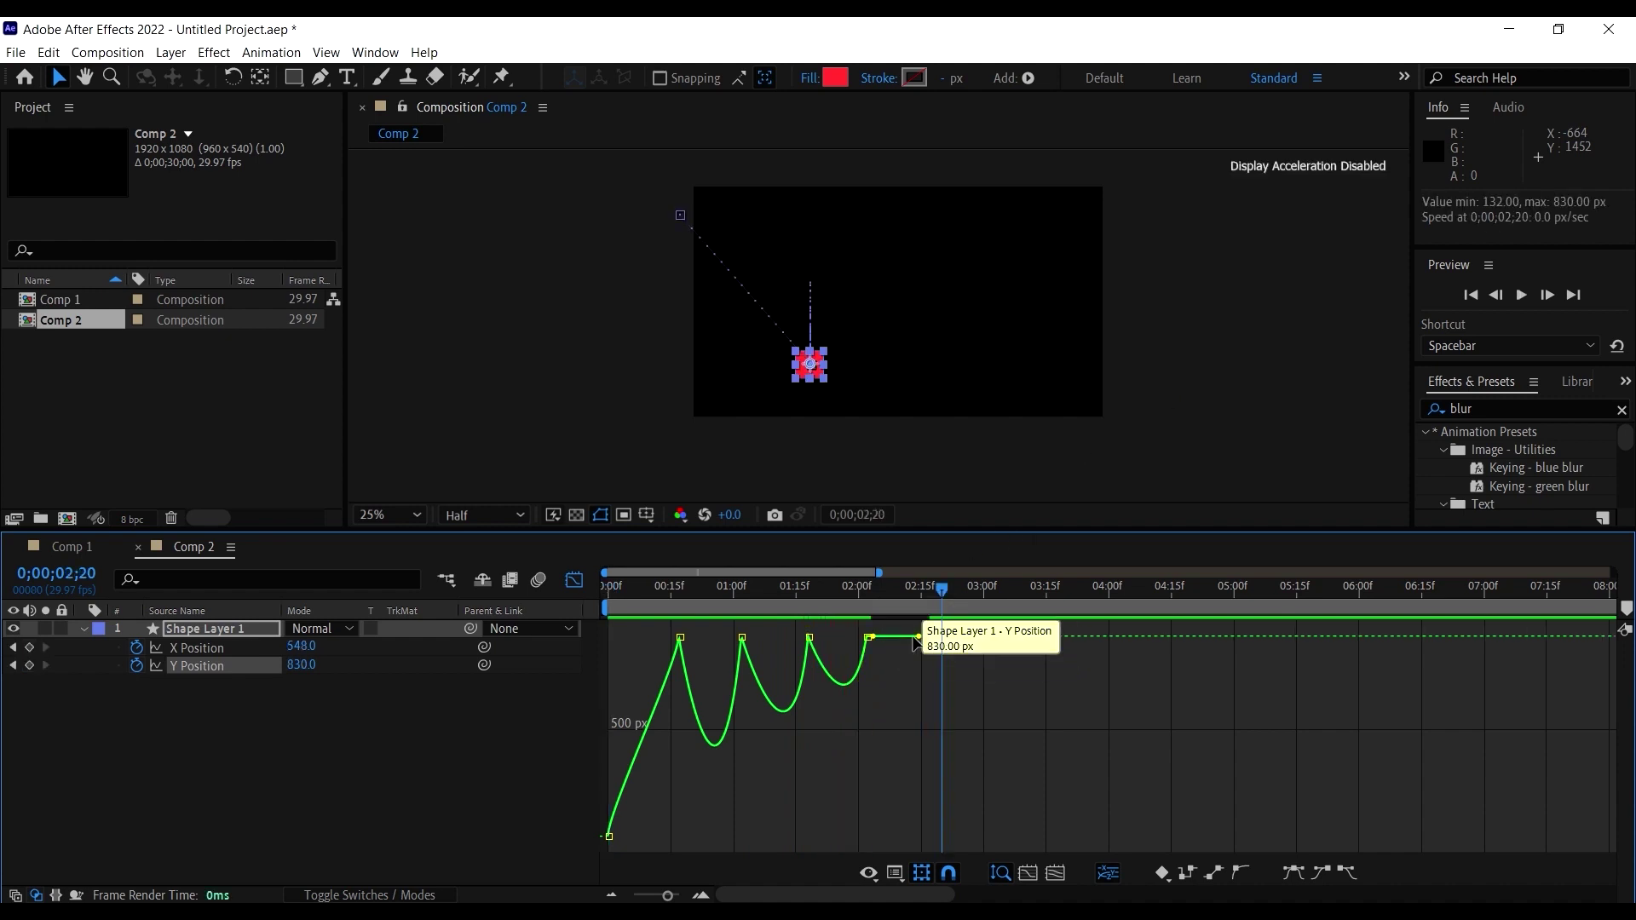
pyautogui.moveTo(920, 637); pyautogui.dragTo(913, 657)
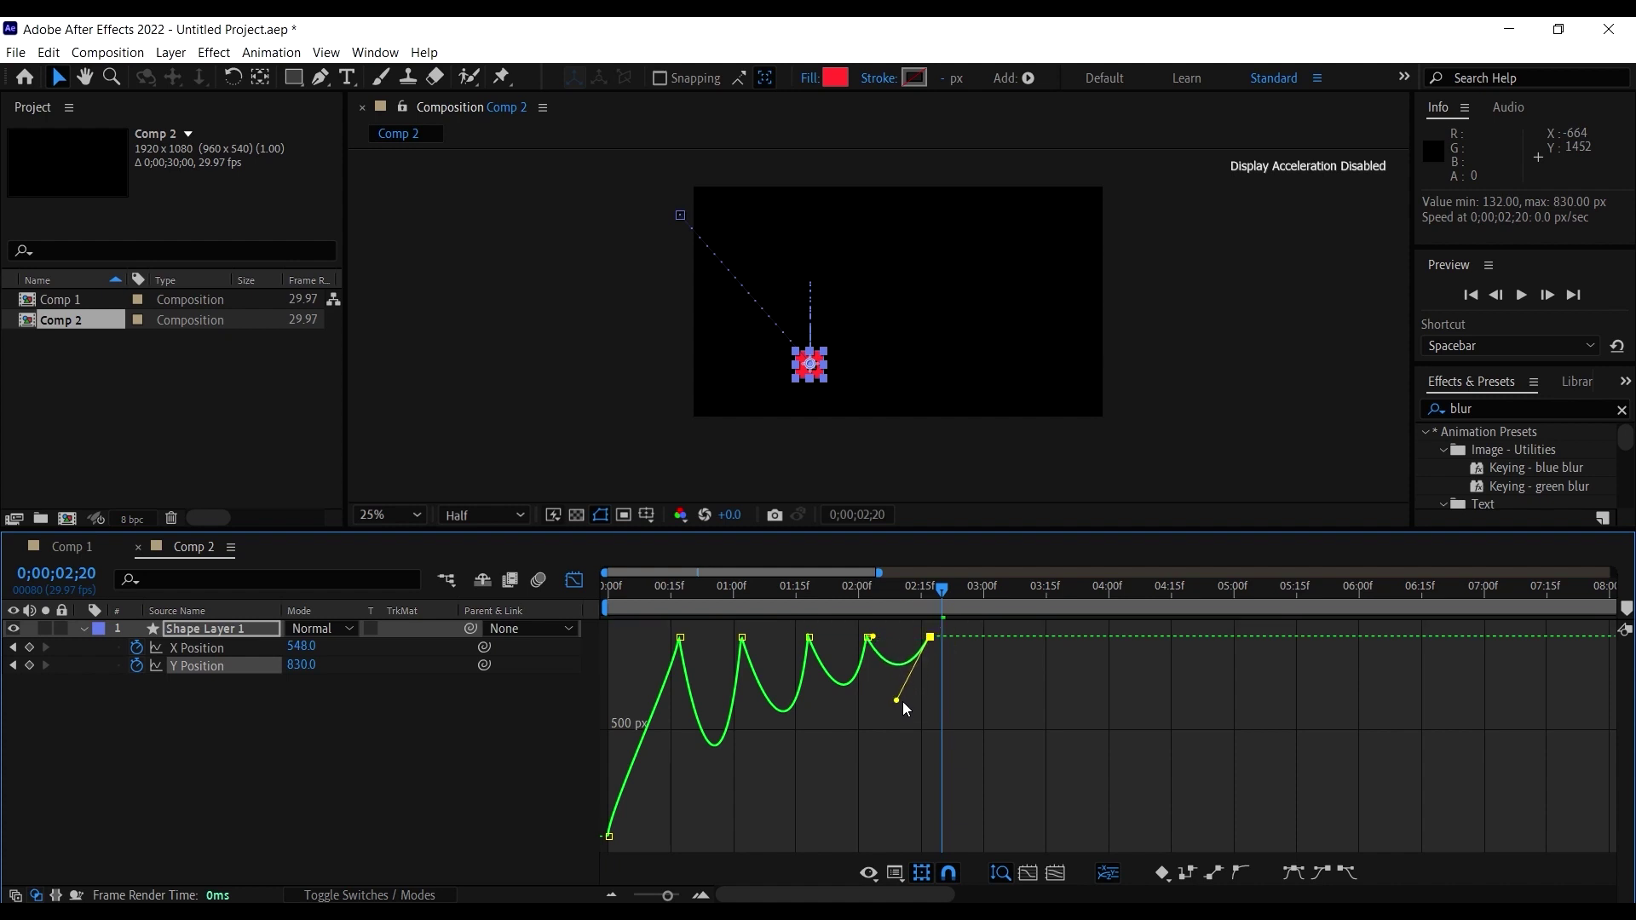
pyautogui.moveTo(884, 591); pyautogui.dragTo(502, 605)
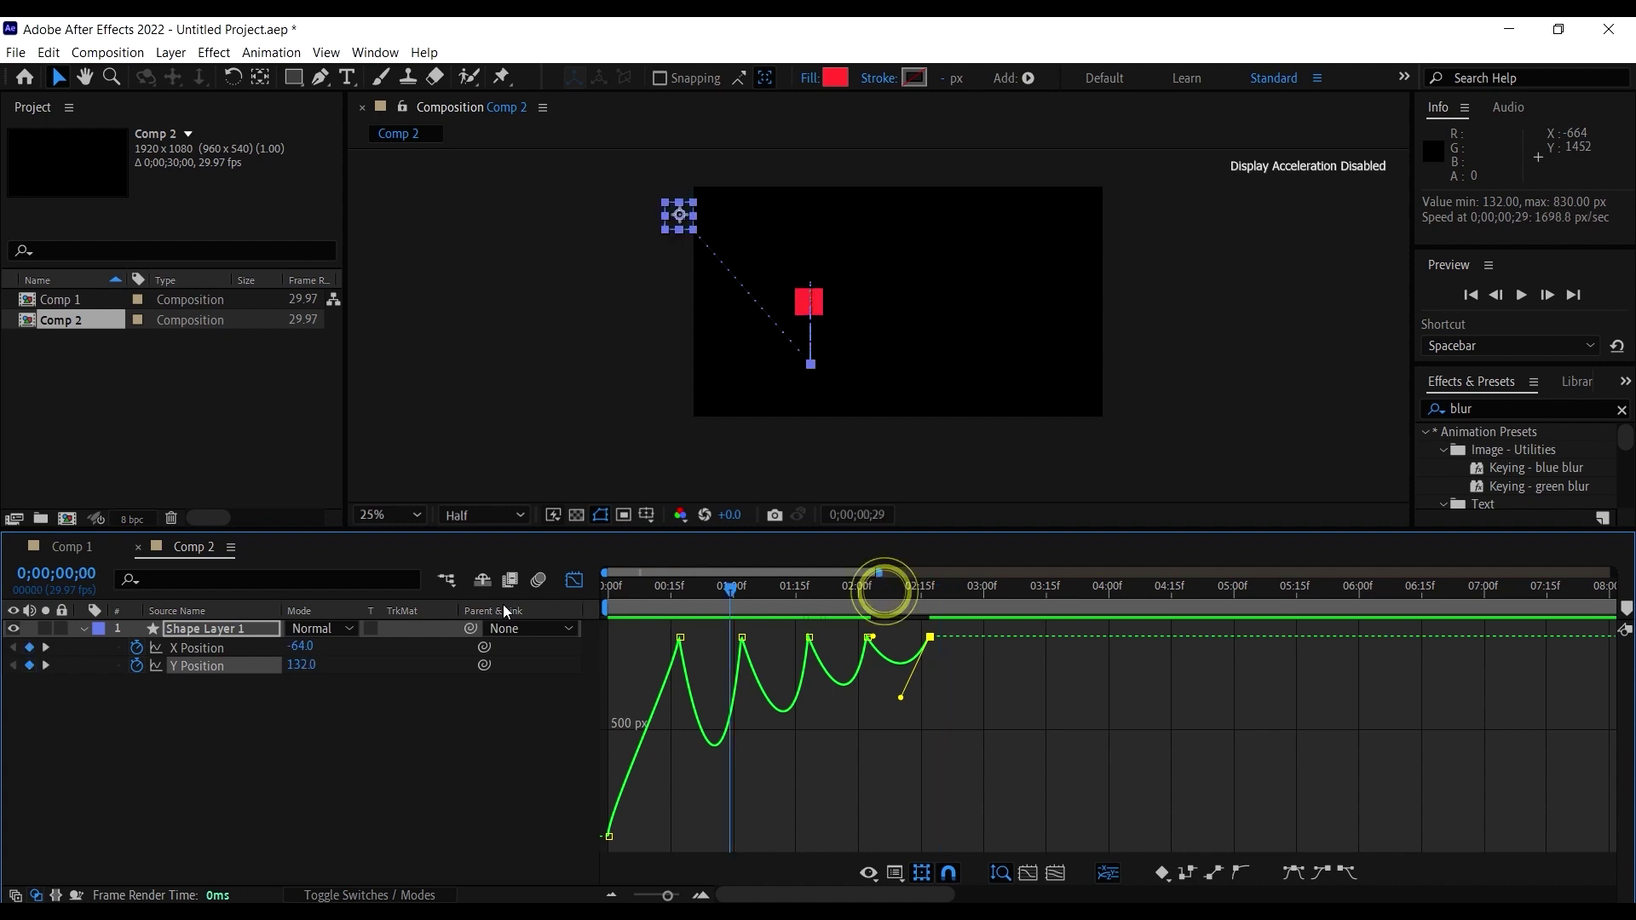
pyautogui.press('space')
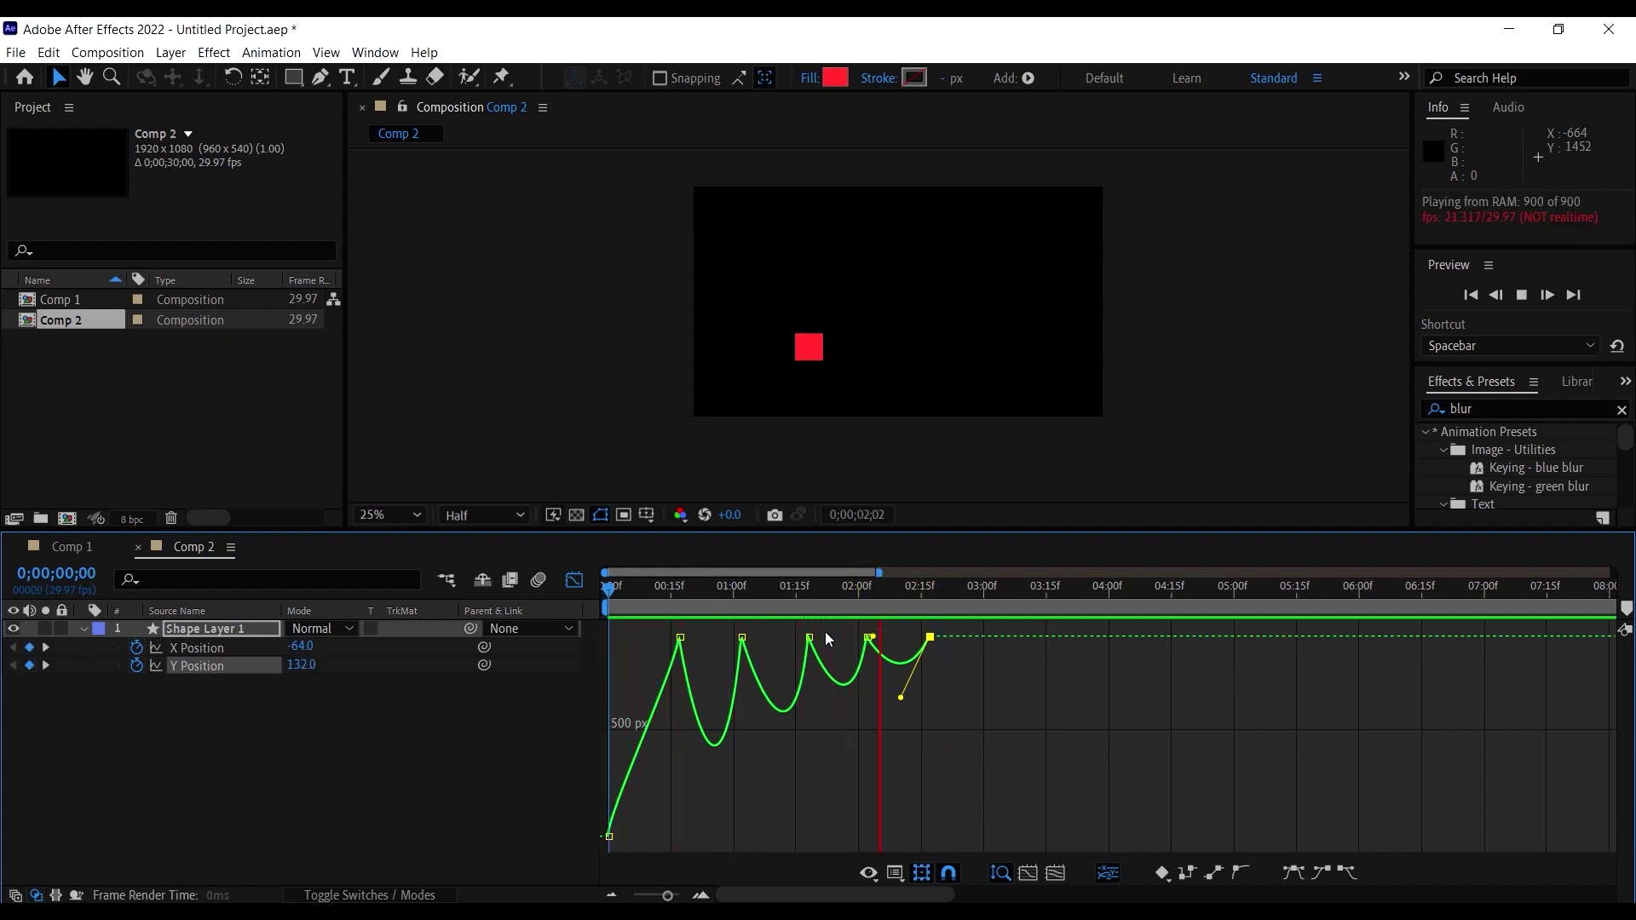
# Step: Add a smaller bounce keyframe at 02:26 and move the last key to about 03:10
pyautogui.press('space')
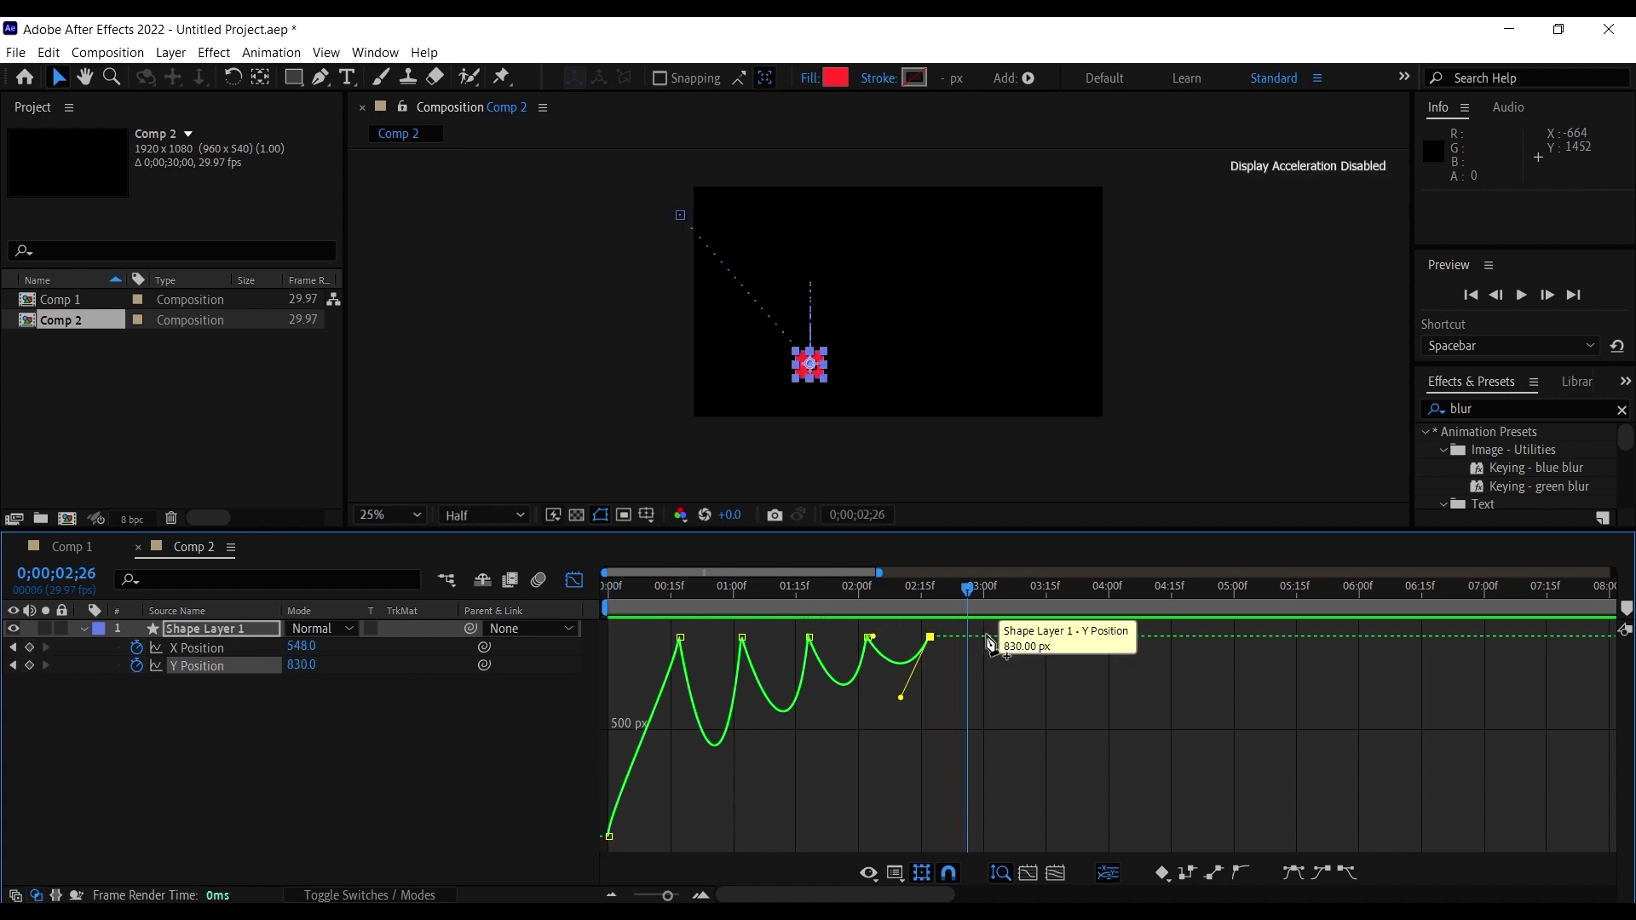
pyautogui.keyDown('ctrl'); pyautogui.click(987, 639); pyautogui.keyUp('ctrl')
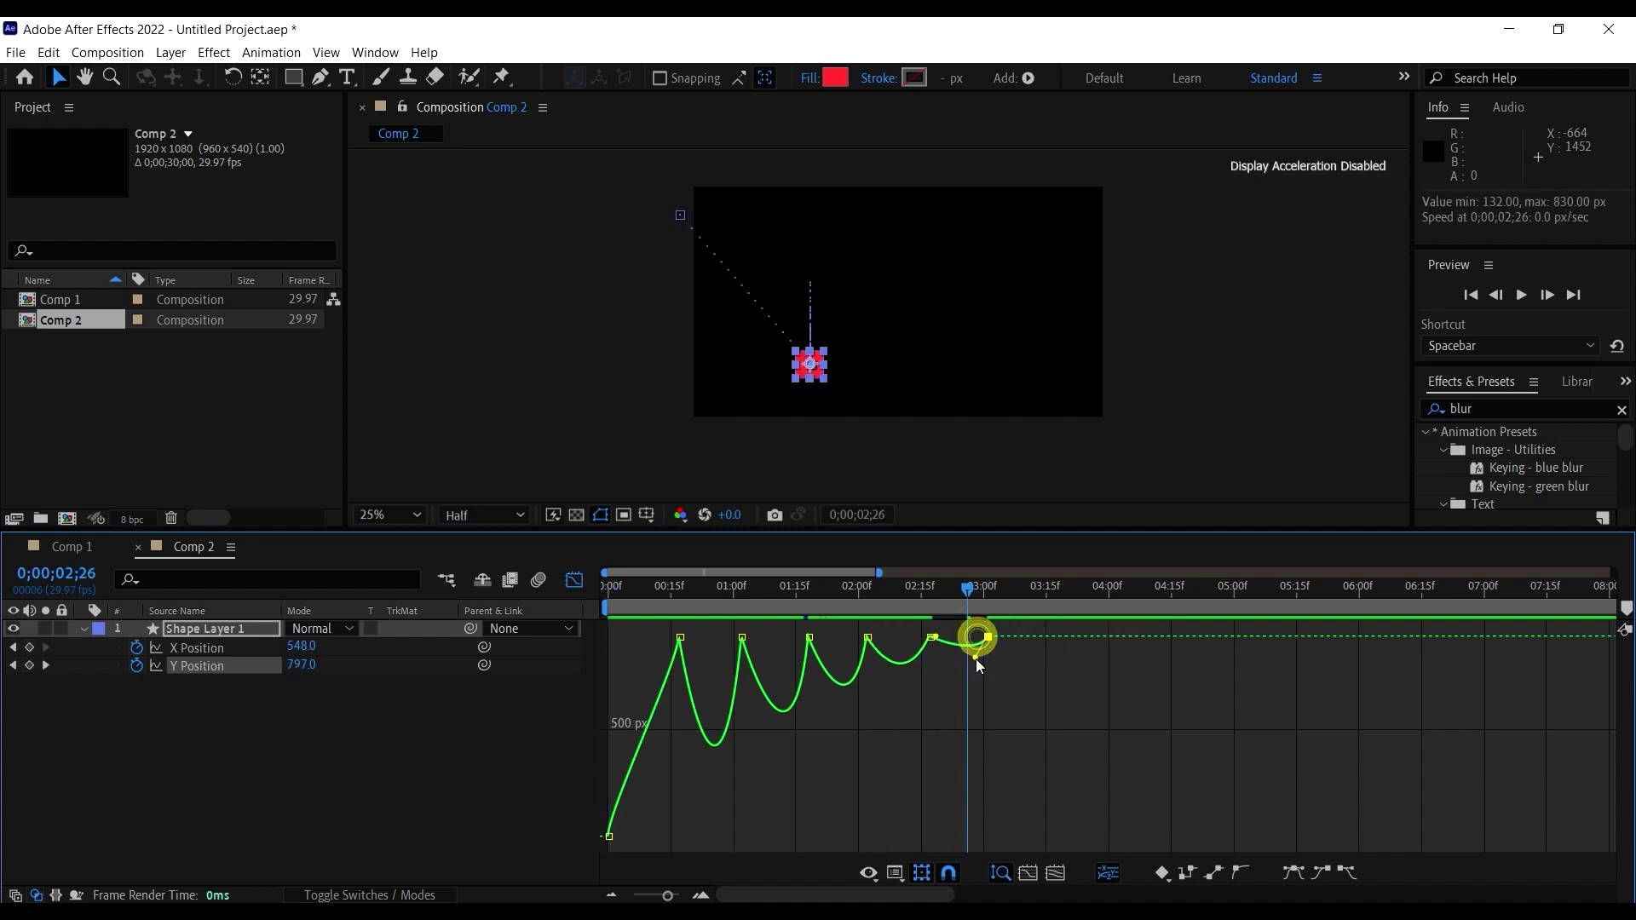
pyautogui.moveTo(977, 660); pyautogui.dragTo(971, 669)
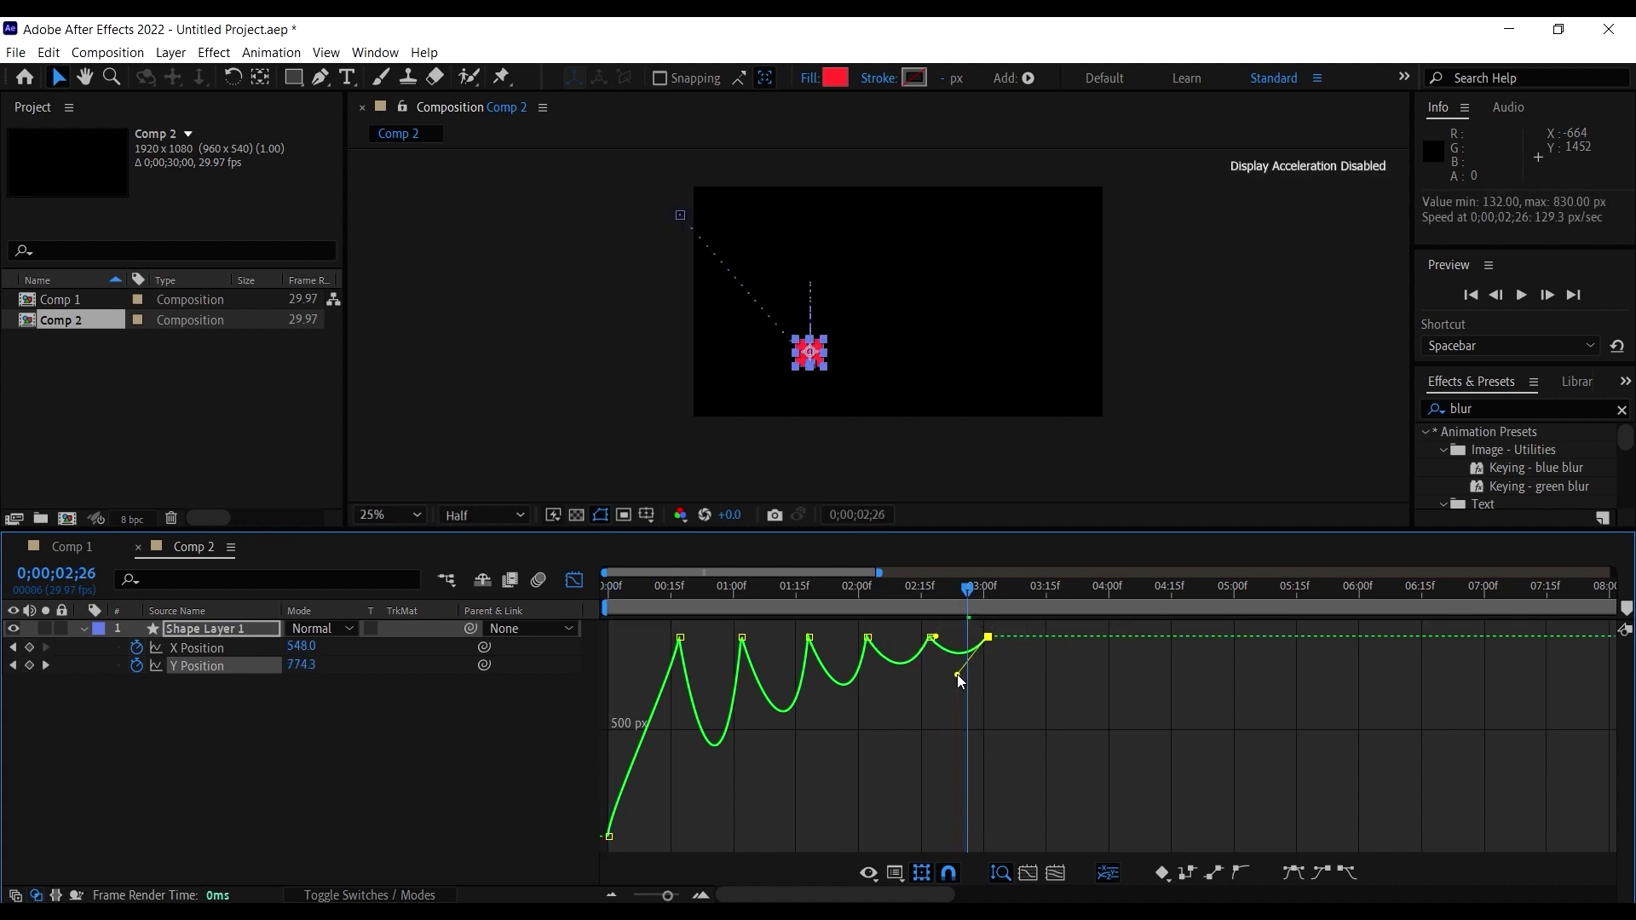
pyautogui.moveTo(986, 639); pyautogui.dragTo(1030, 658)
# Step: Preview the bounces, then shift the final keyframe earlier and adjust the 03:00f keyframe
pyautogui.click(885, 590)
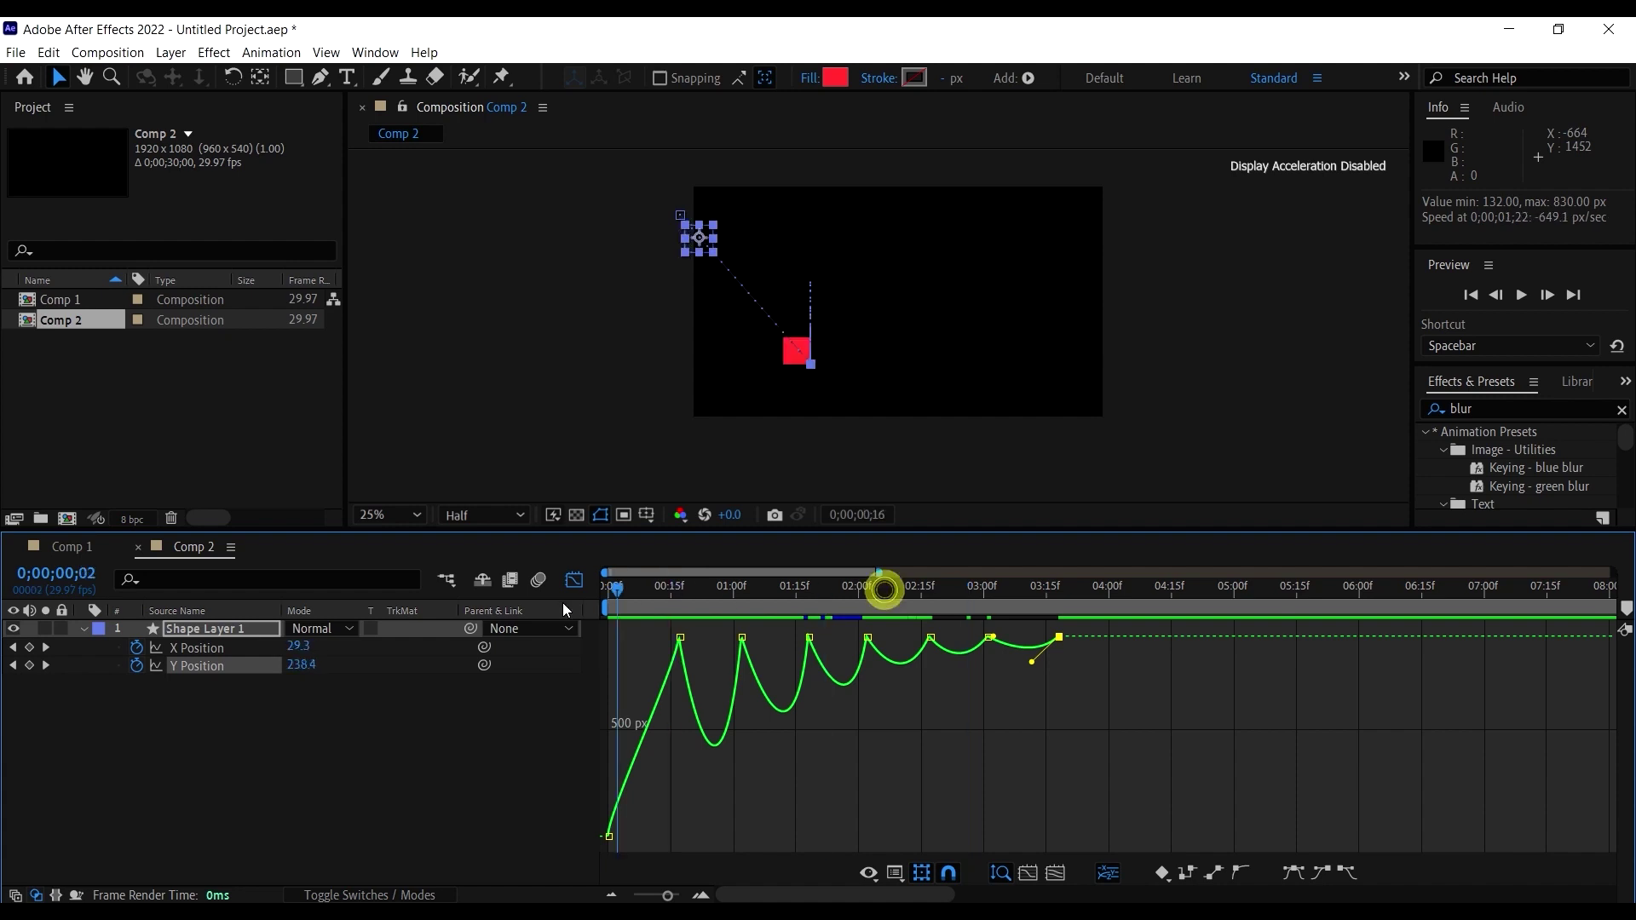
pyautogui.press('space')
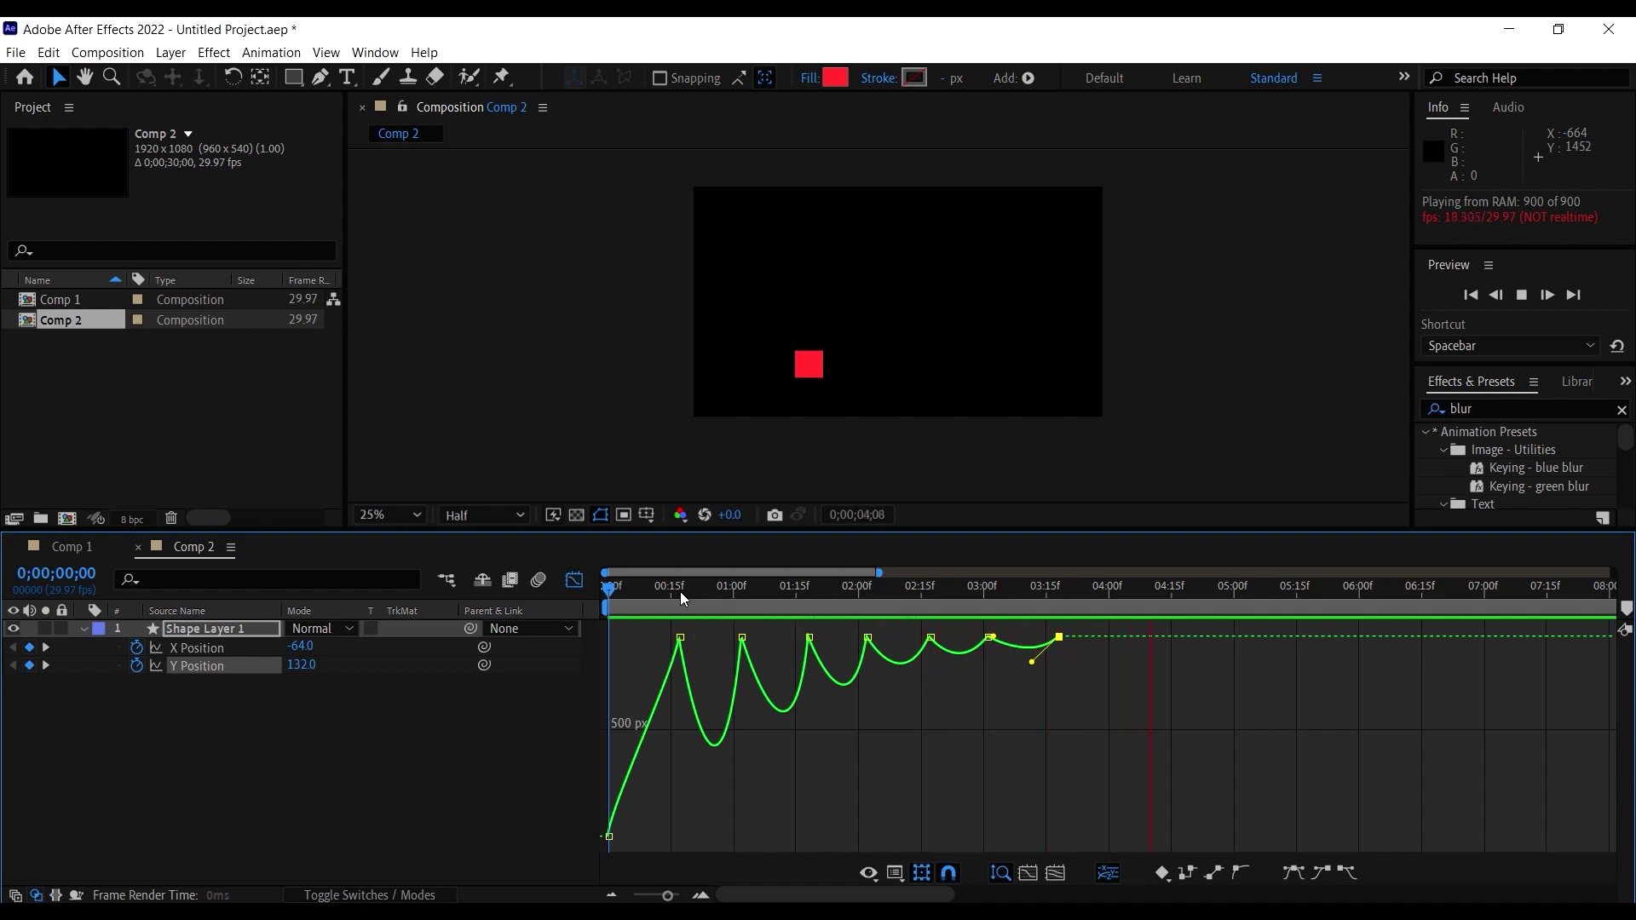
pyautogui.press('space')
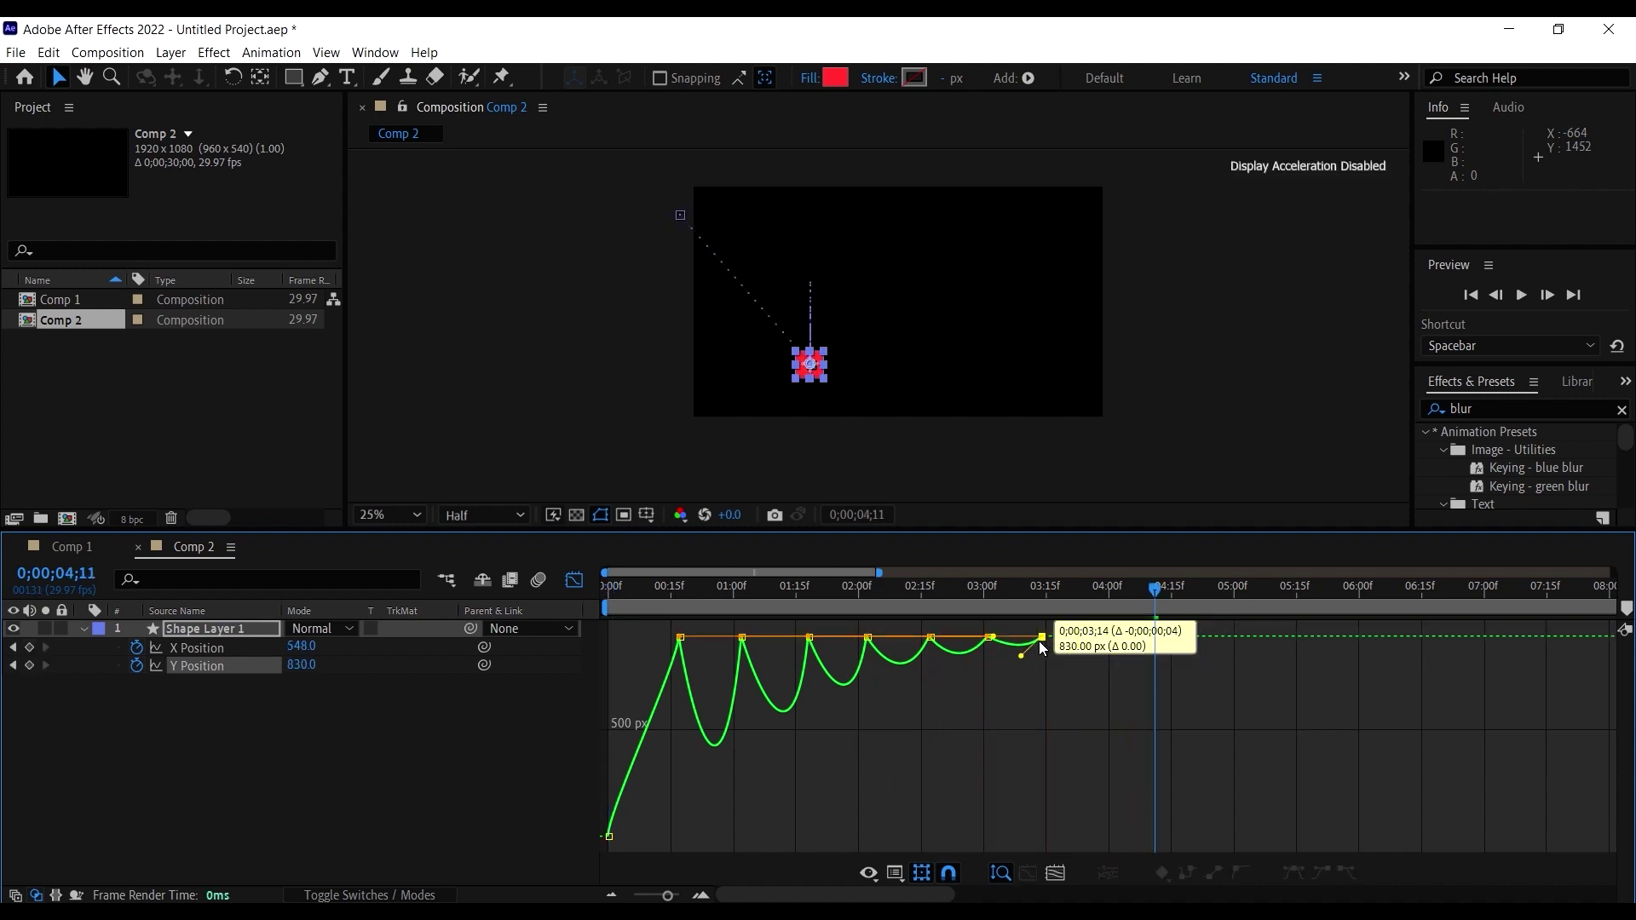
pyautogui.moveTo(1055, 643); pyautogui.dragTo(1016, 662)
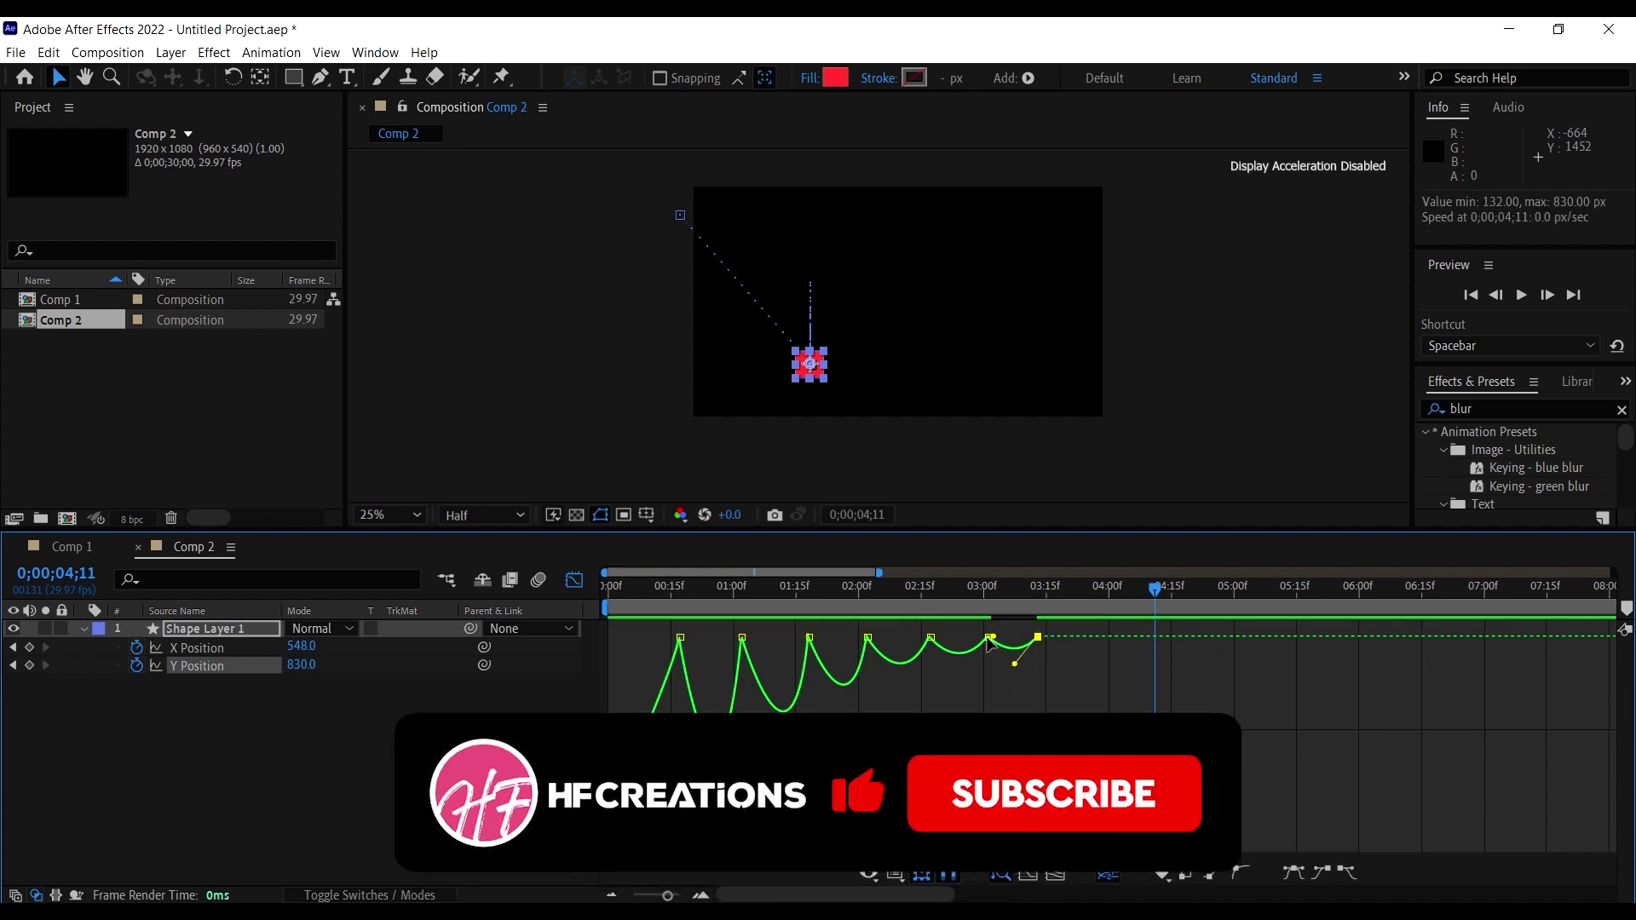
pyautogui.click(989, 637)
pyautogui.click(957, 675)
pyautogui.moveTo(956, 678); pyautogui.dragTo(1021, 638)
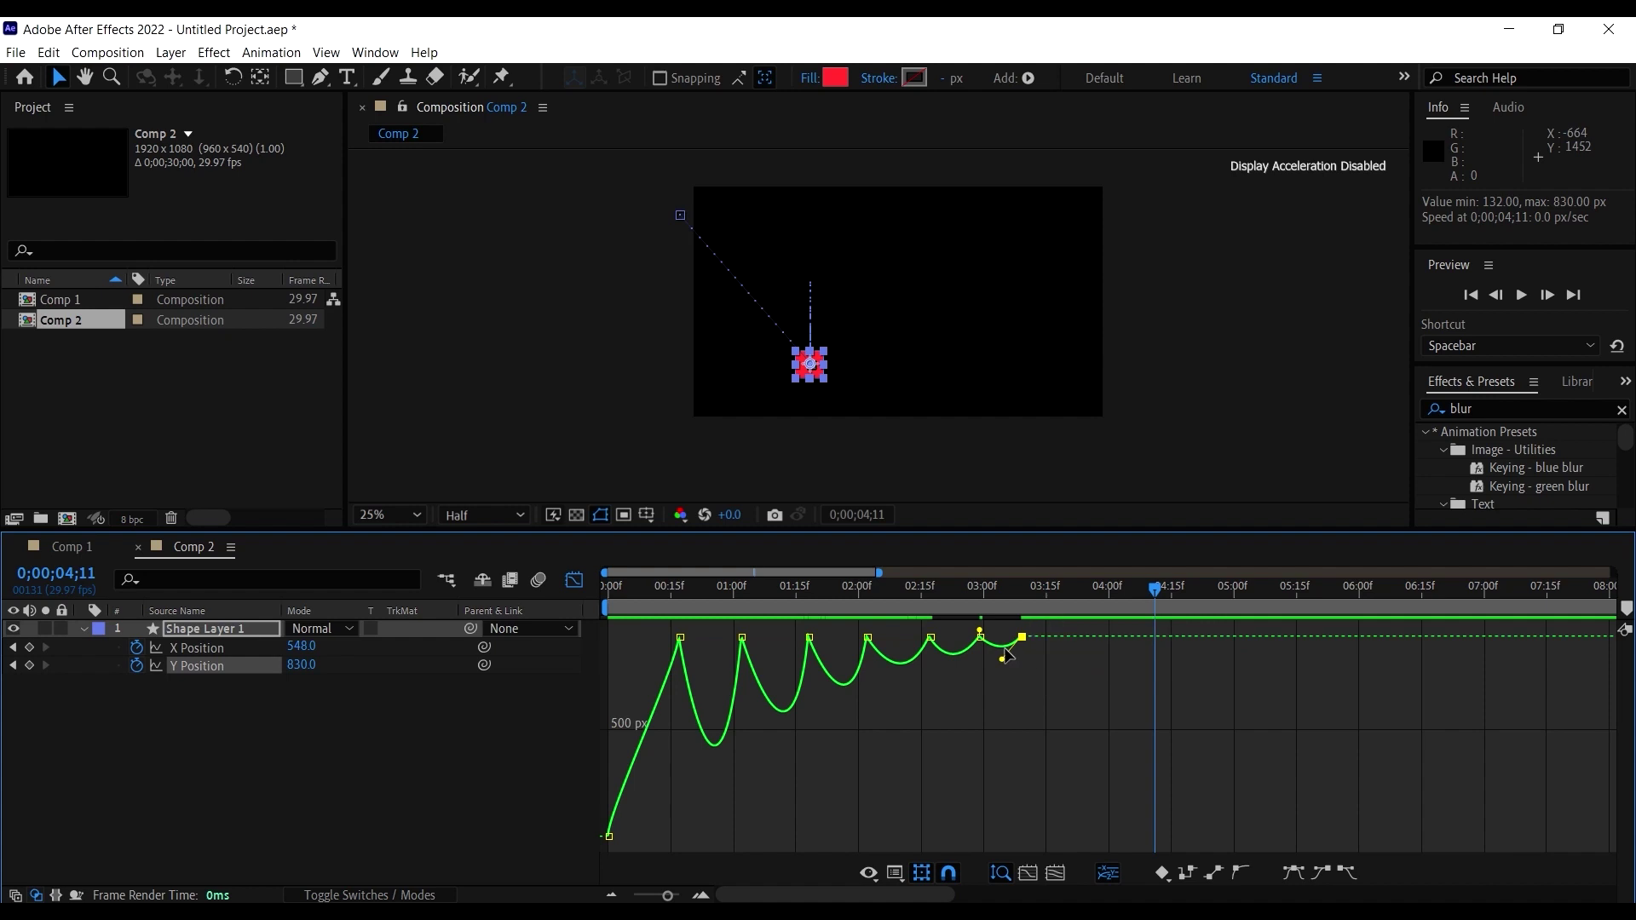
# Step: Replay the refined bounce and leave the Graph Editor to show Position keyframes
pyautogui.click(859, 588)
pyautogui.press('space')
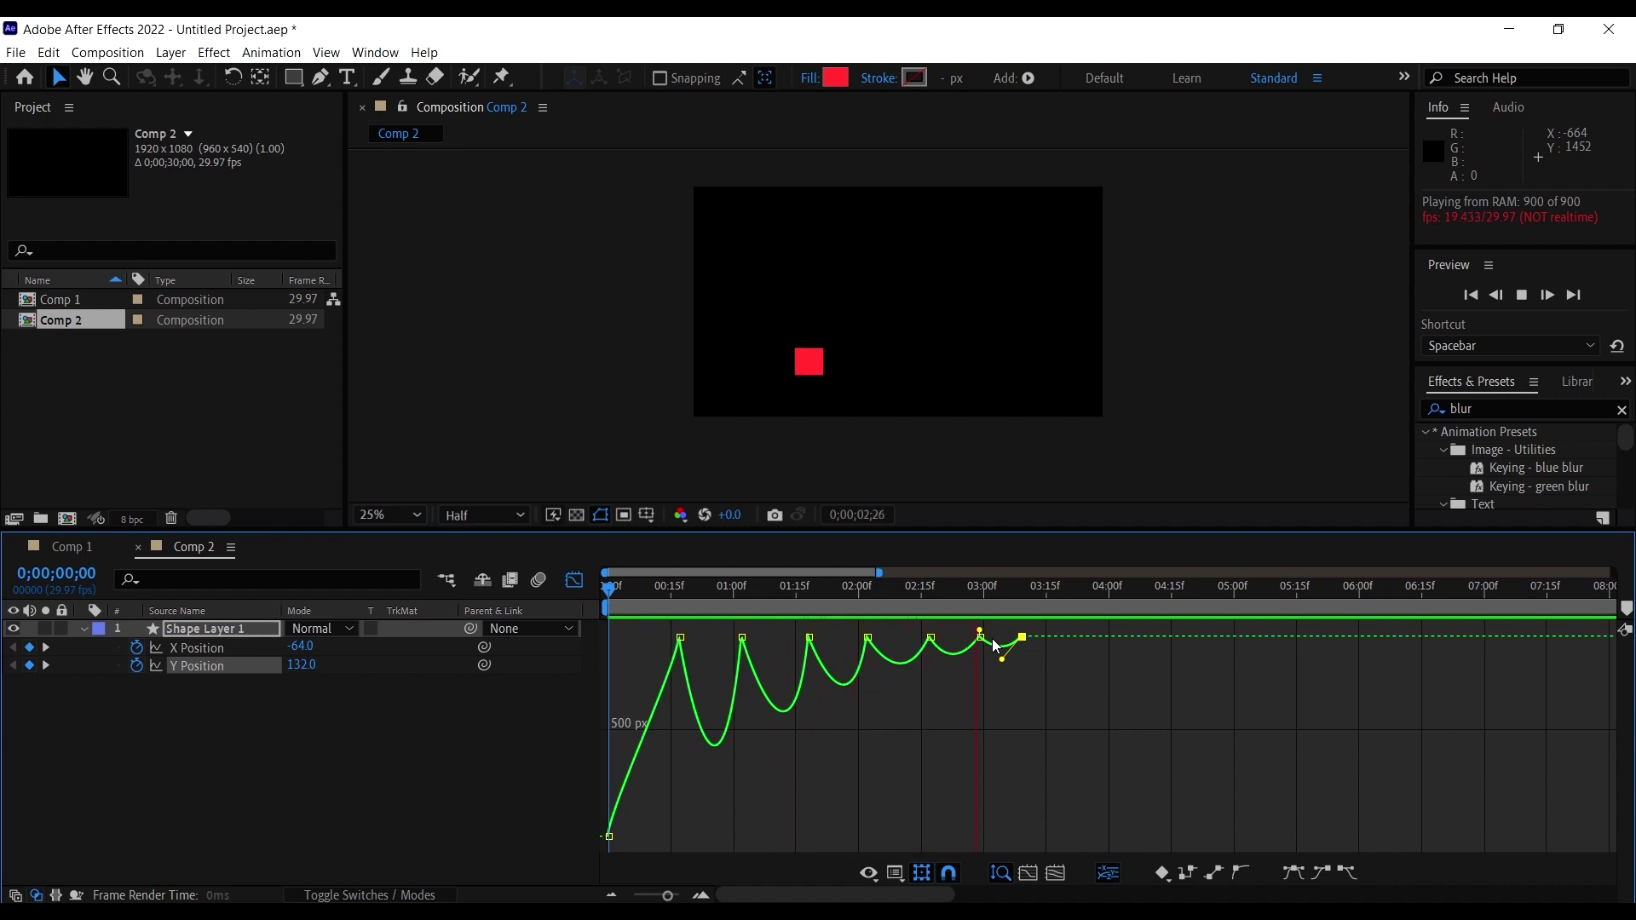
pyautogui.click(943, 584)
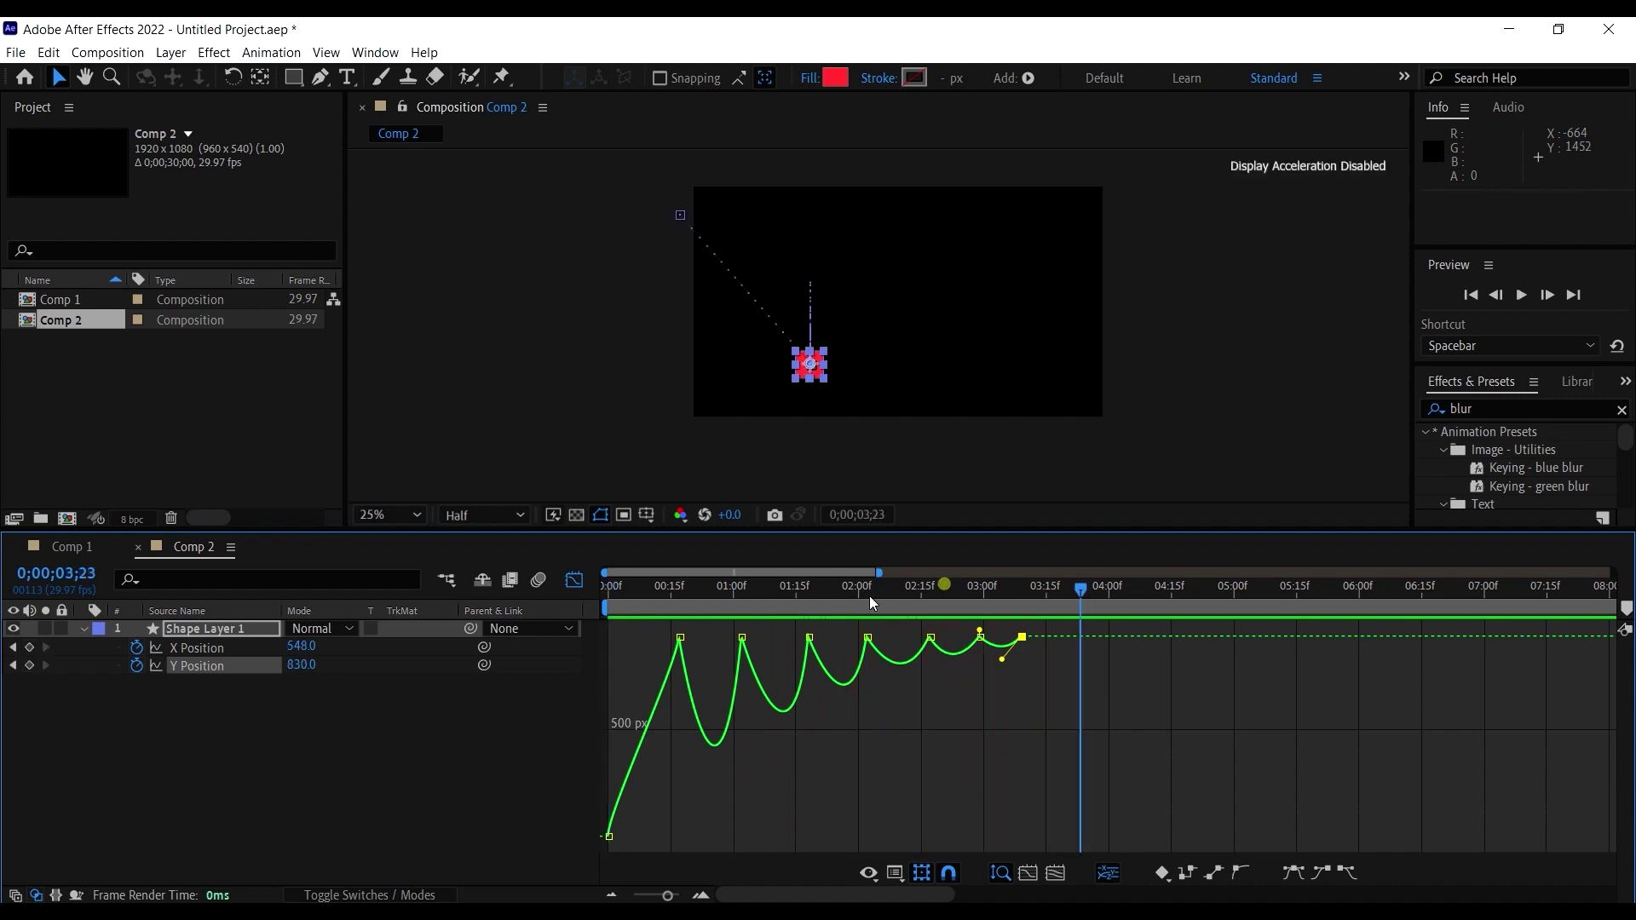
pyautogui.press('space')
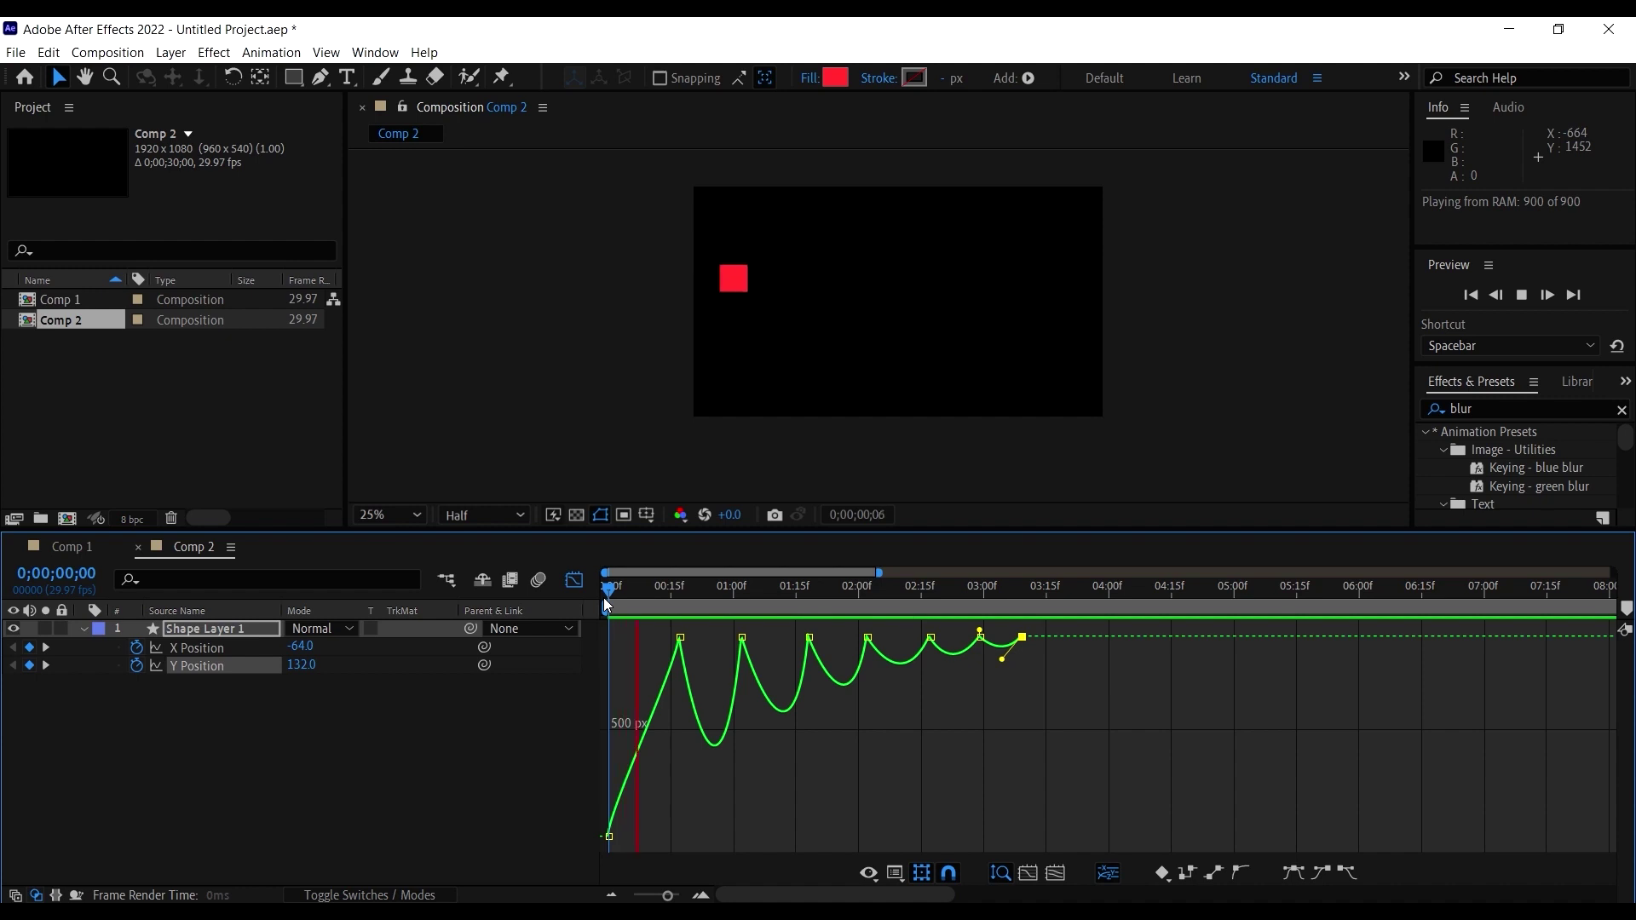
pyautogui.click(681, 596)
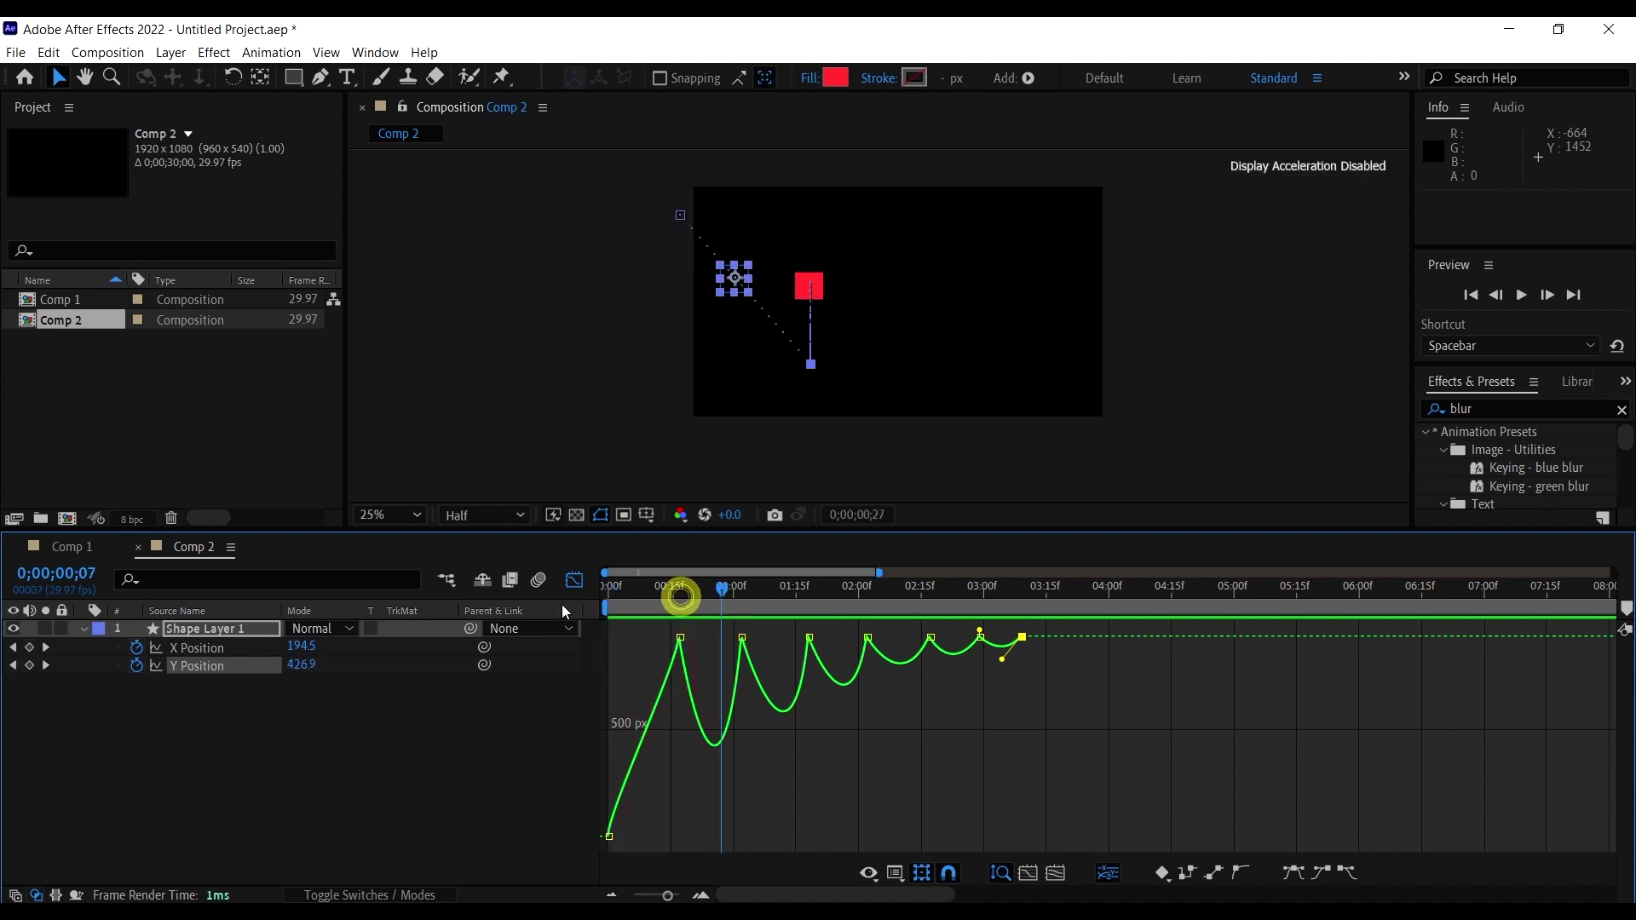
pyautogui.click(575, 581)
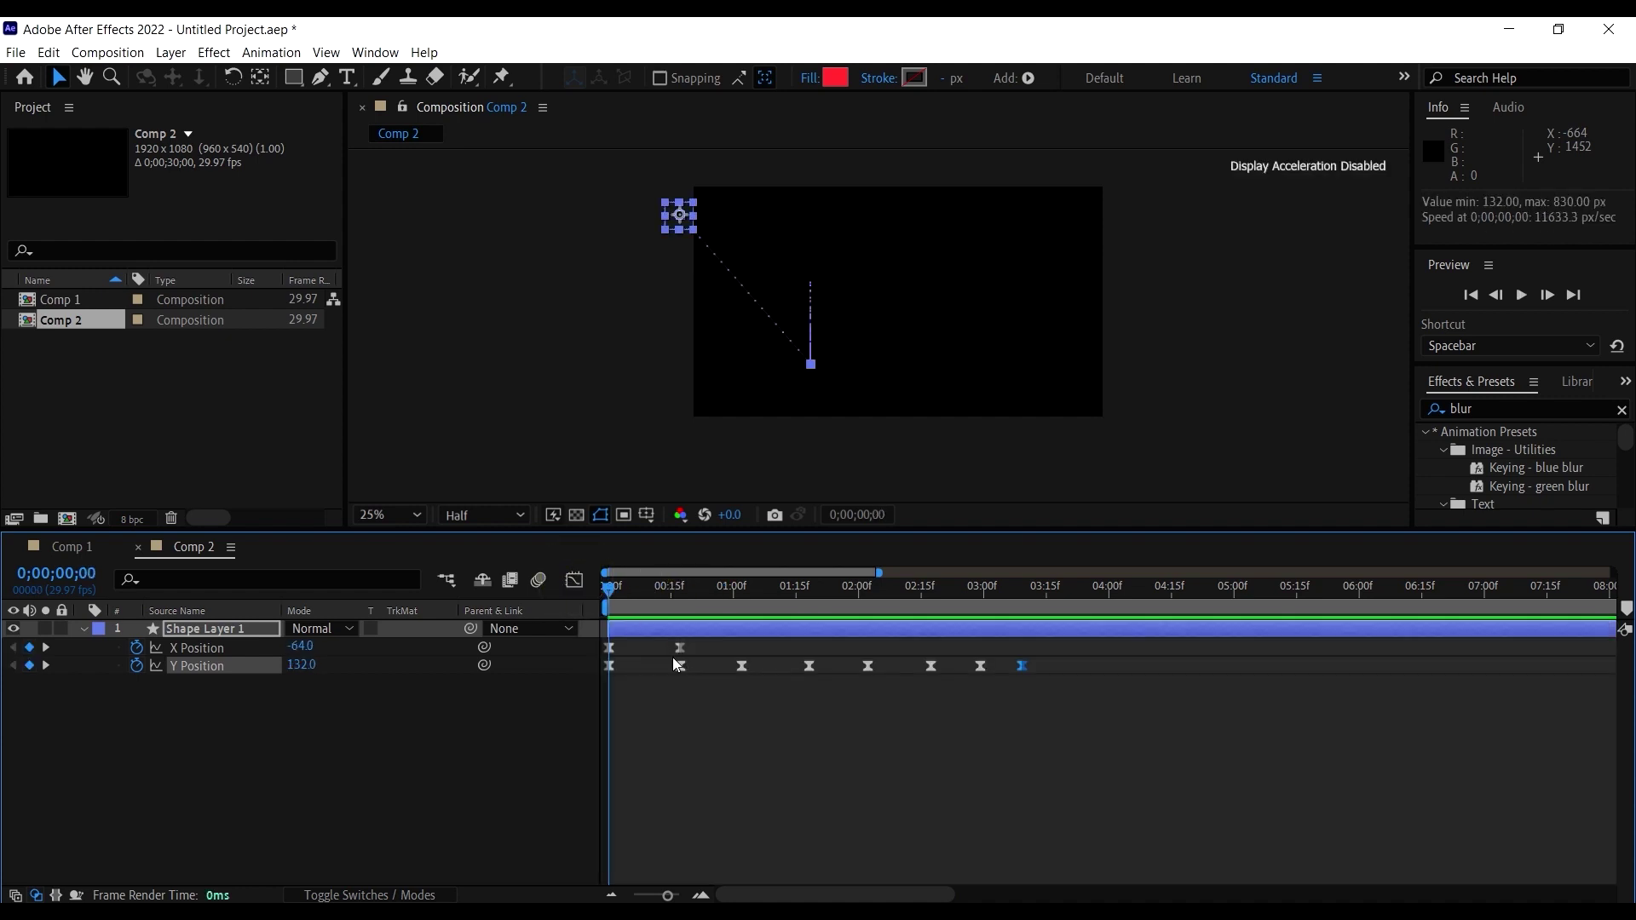
# Step: Show the X and Y Position curves, reshape the Y curve at 15f, and preview
pyautogui.moveTo(1143, 742); pyautogui.dragTo(575, 620)
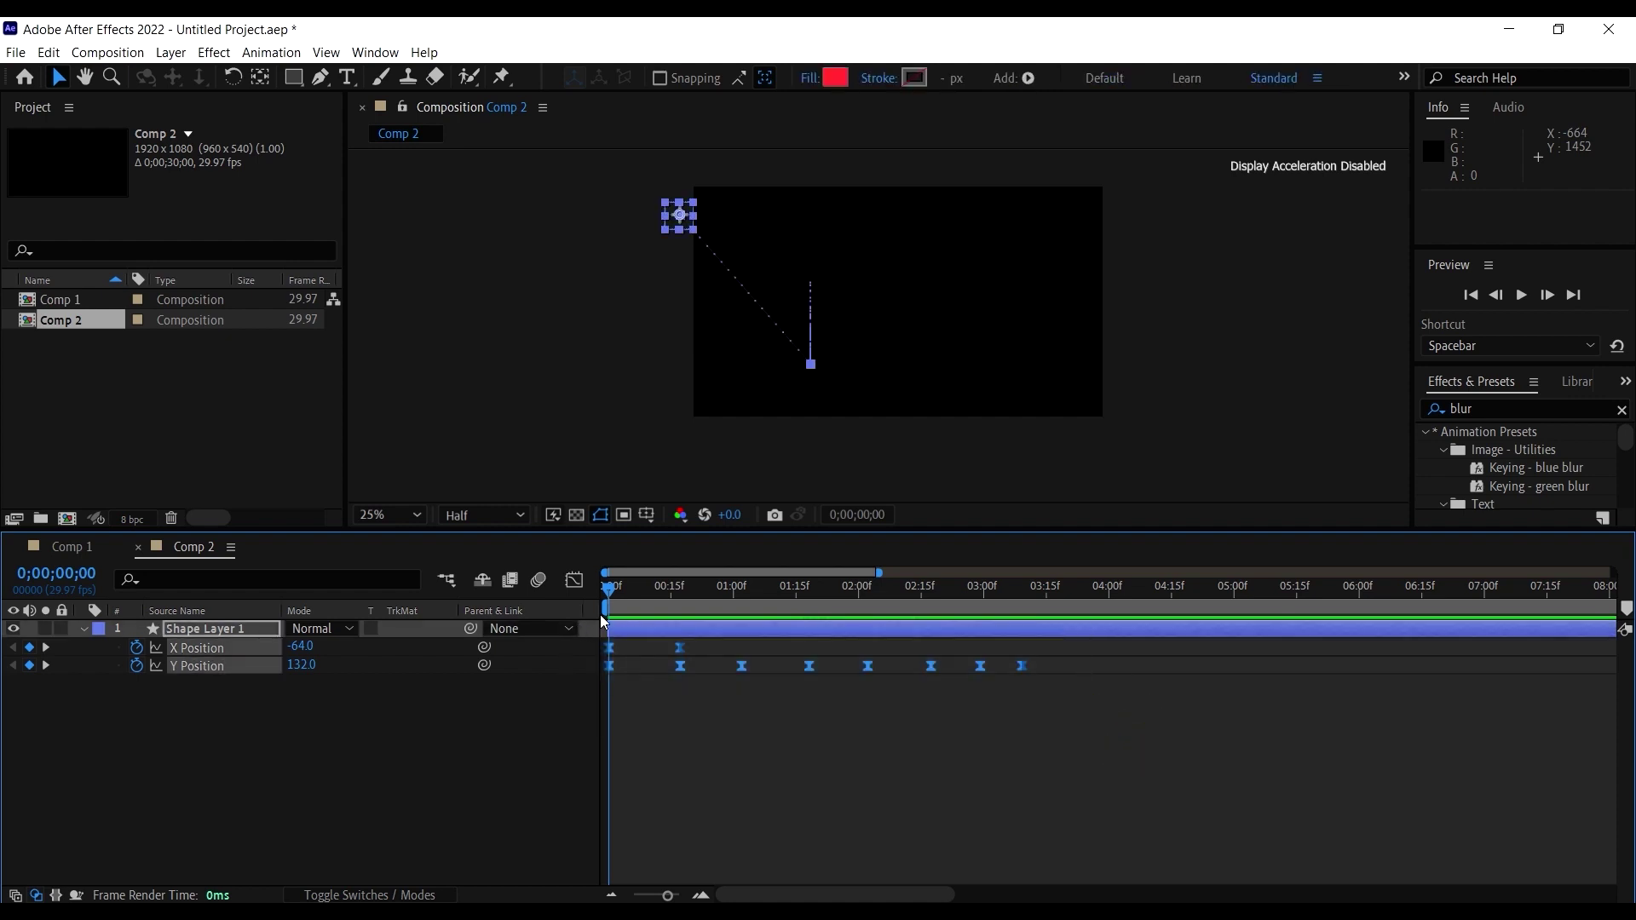
pyautogui.click(575, 581)
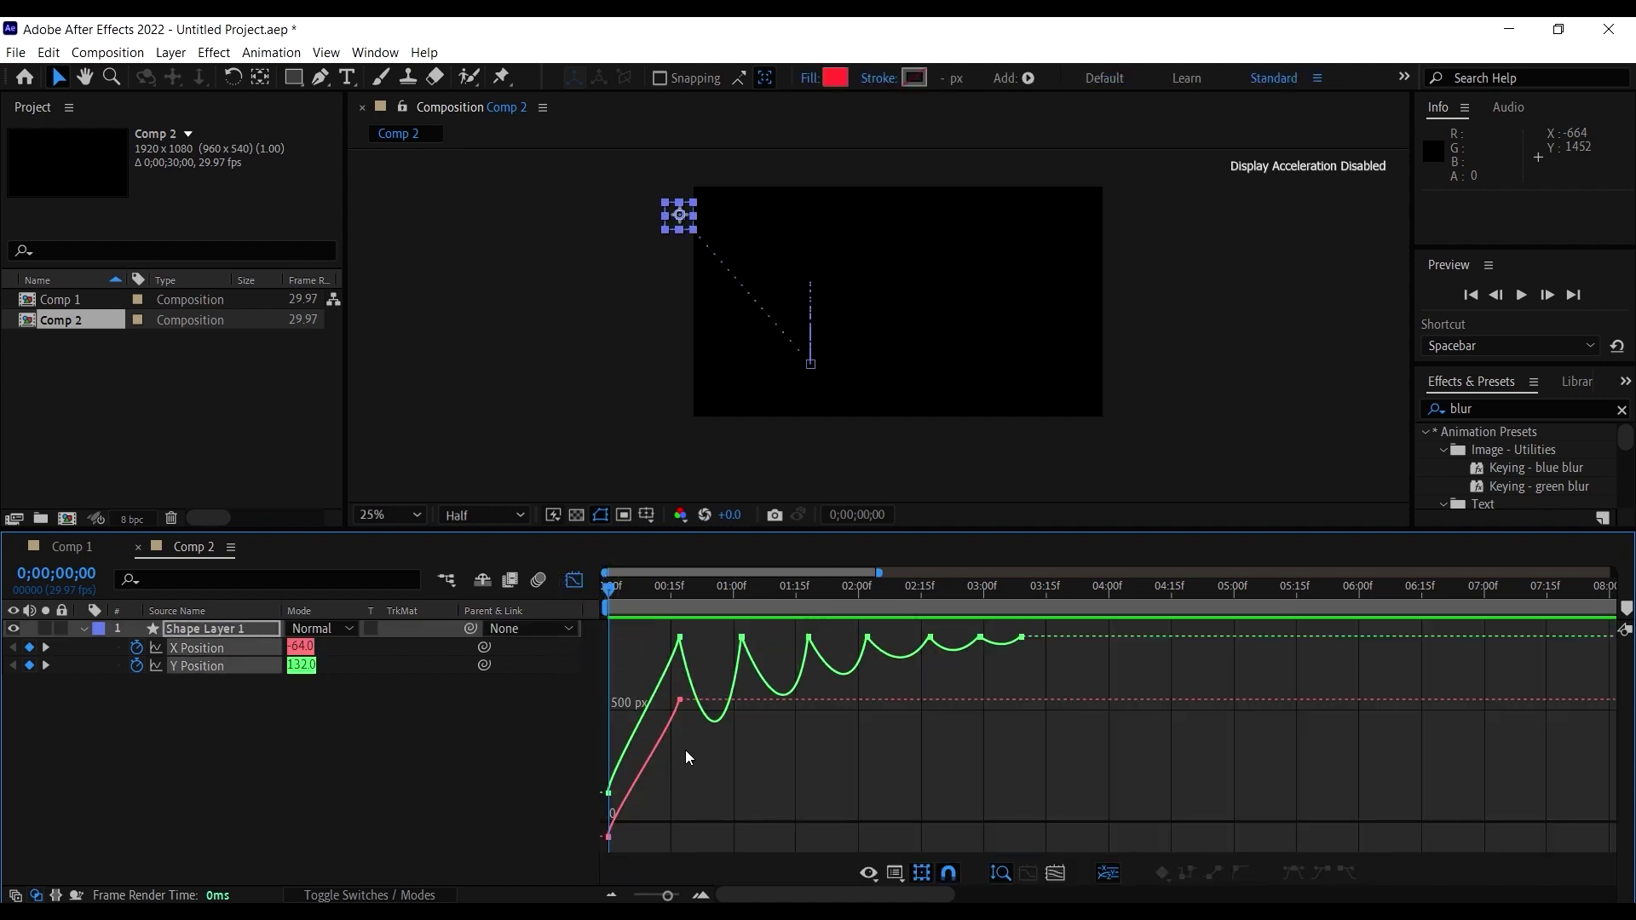
pyautogui.moveTo(687, 738); pyautogui.dragTo(662, 624)
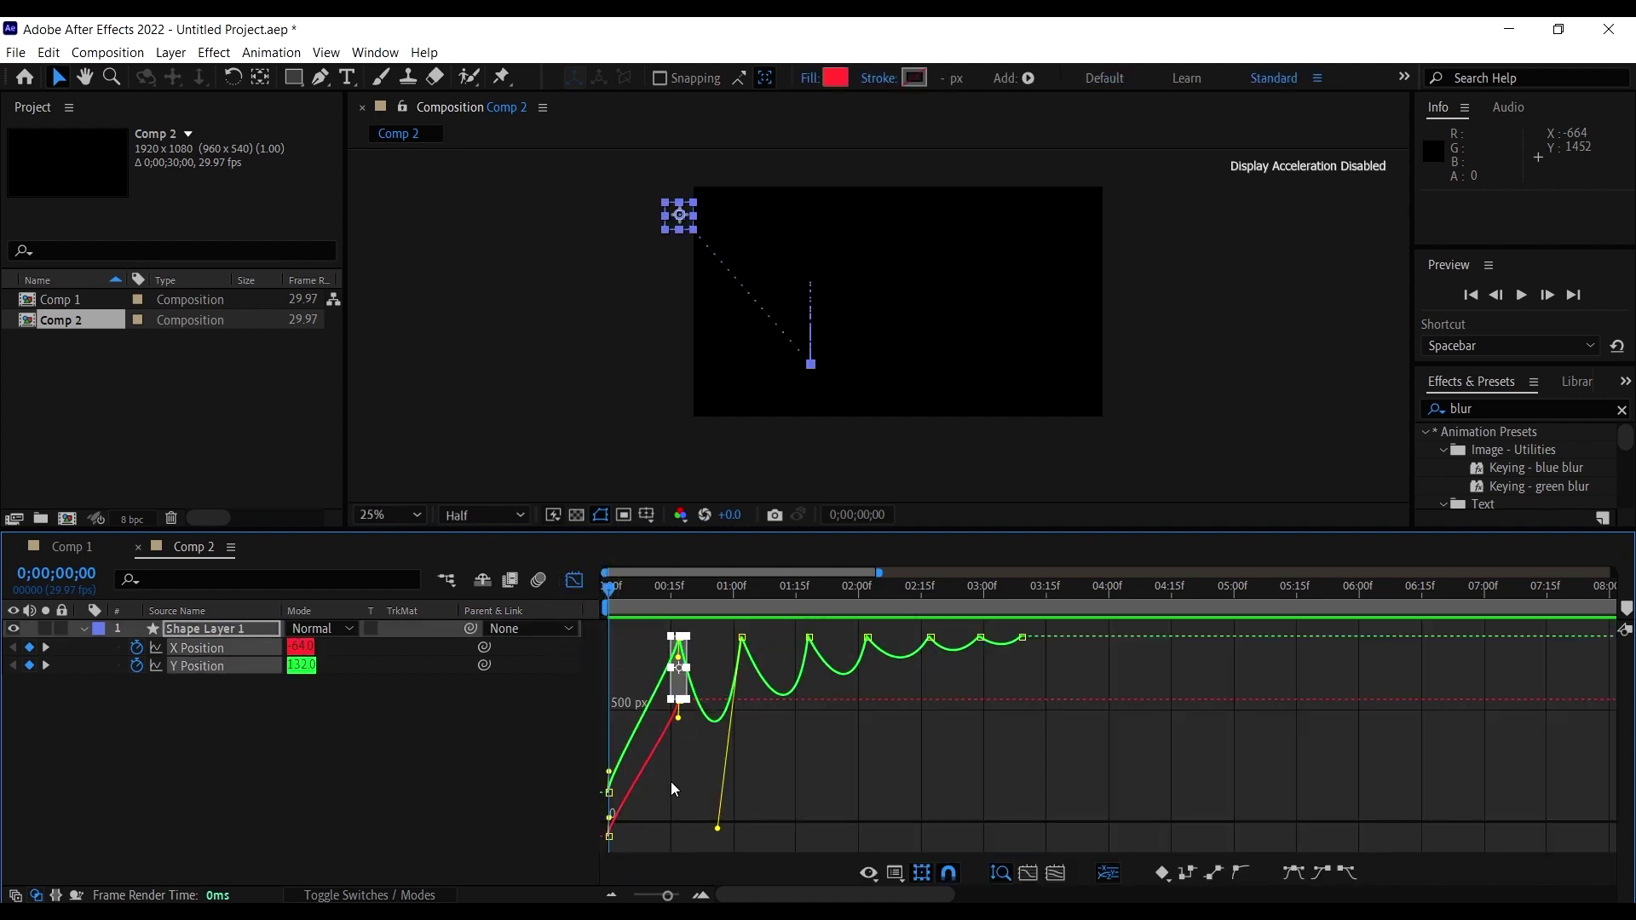
pyautogui.moveTo(679, 724); pyautogui.dragTo(677, 785)
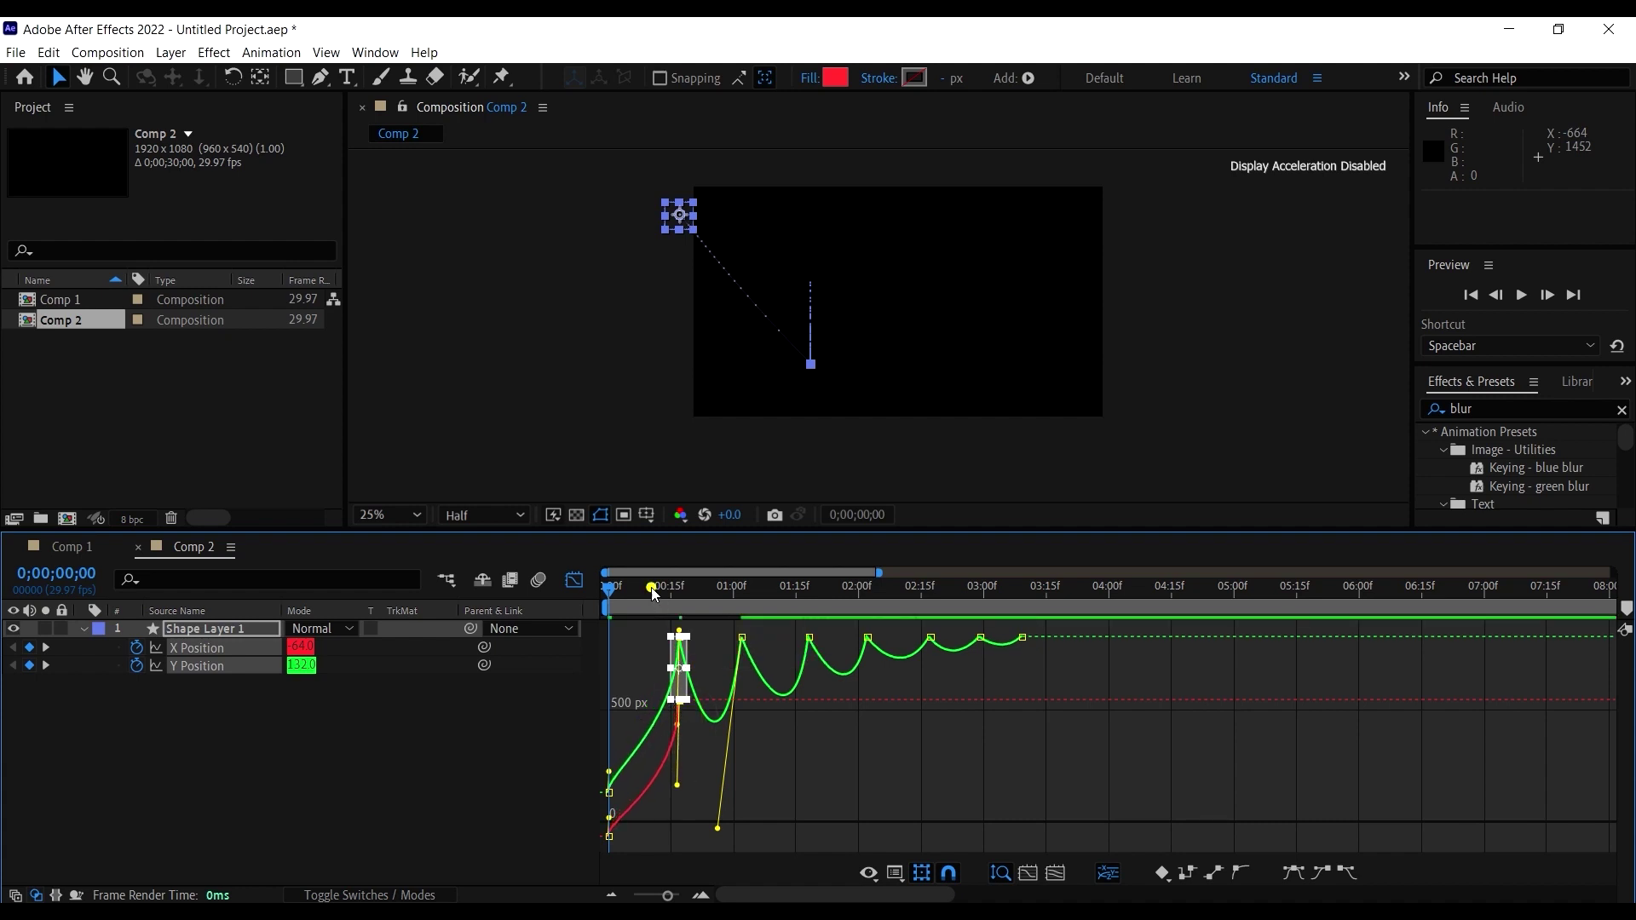
pyautogui.press('space')
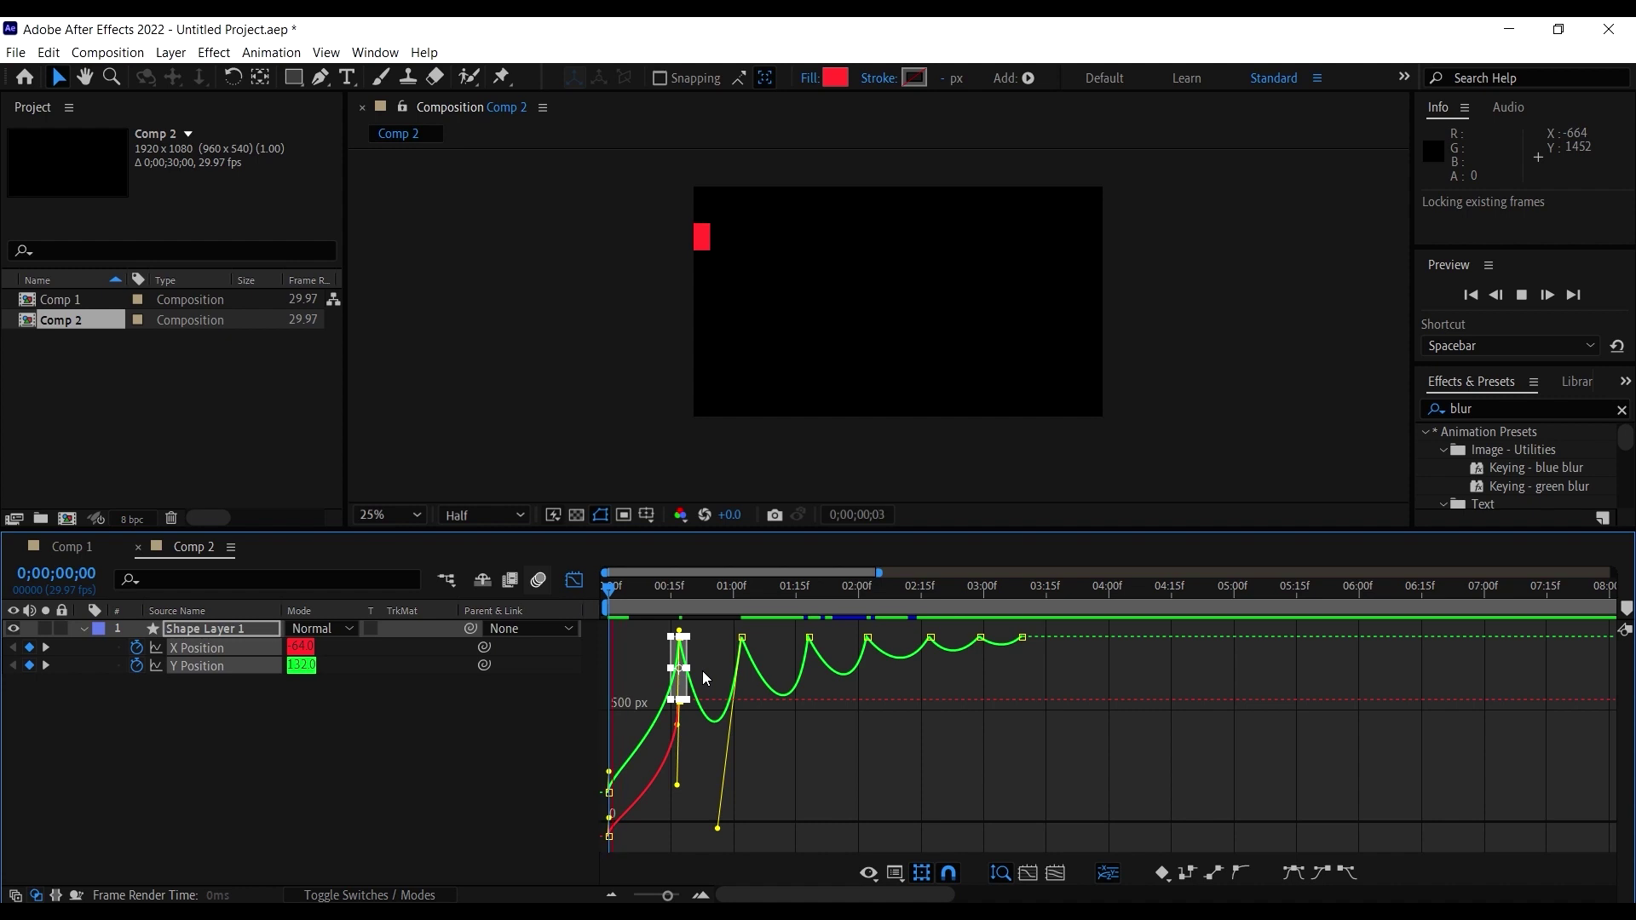
pyautogui.click(641, 589)
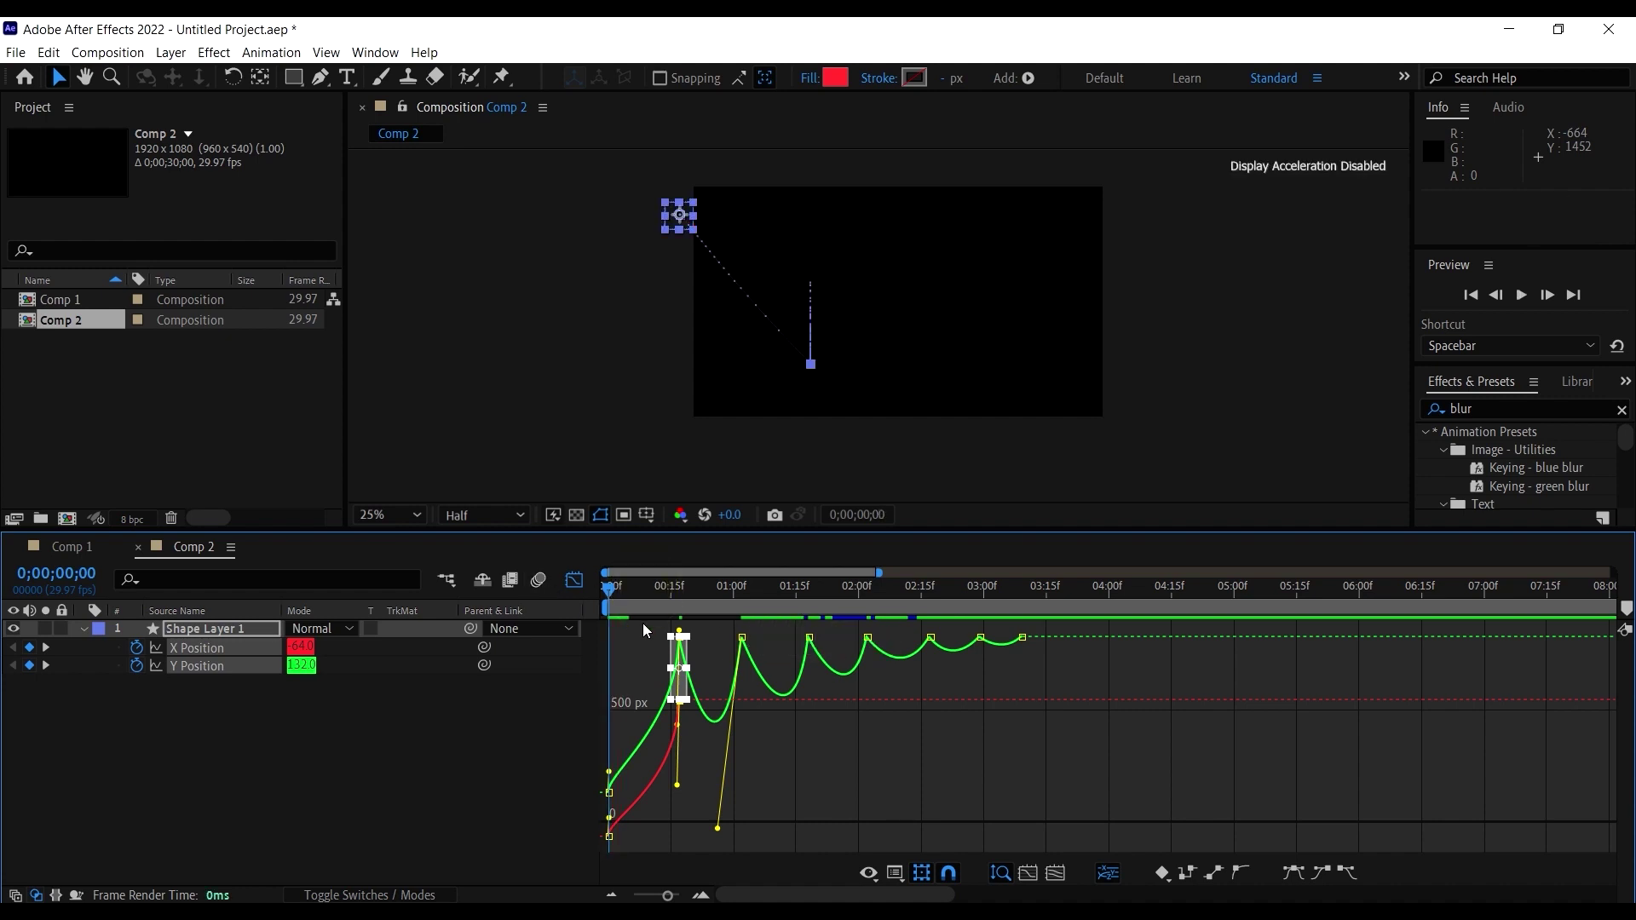
pyautogui.press('space')
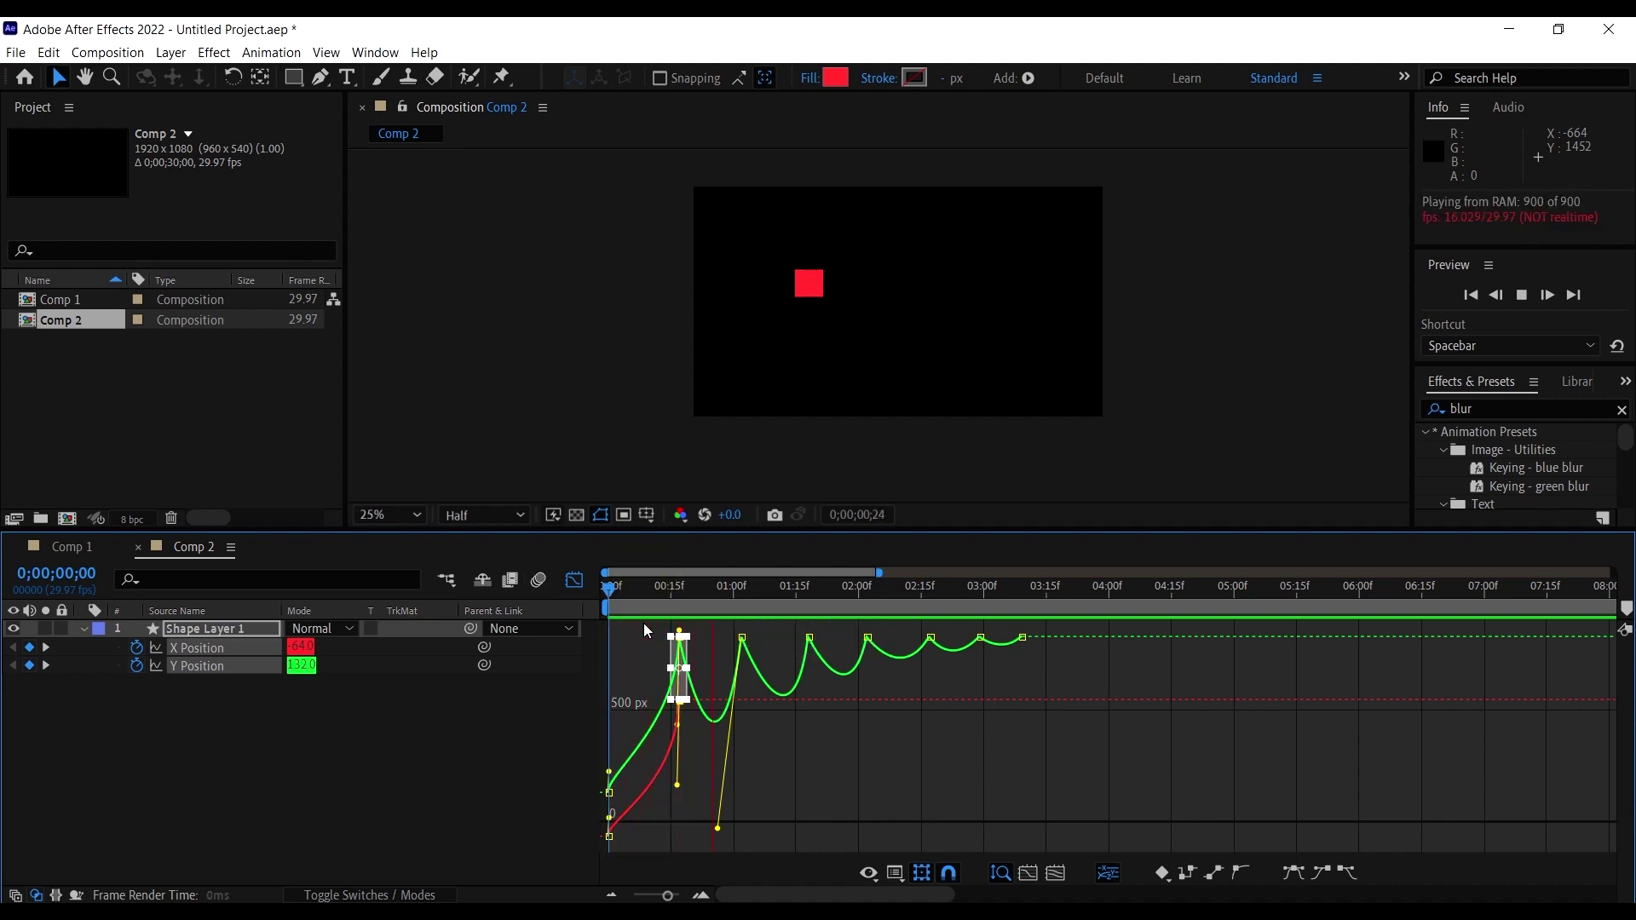
pyautogui.click(652, 583)
# Step: Steepen the curves leaving frame 0 and reshape the easing into the 15f keyframe
pyautogui.moveTo(679, 723)
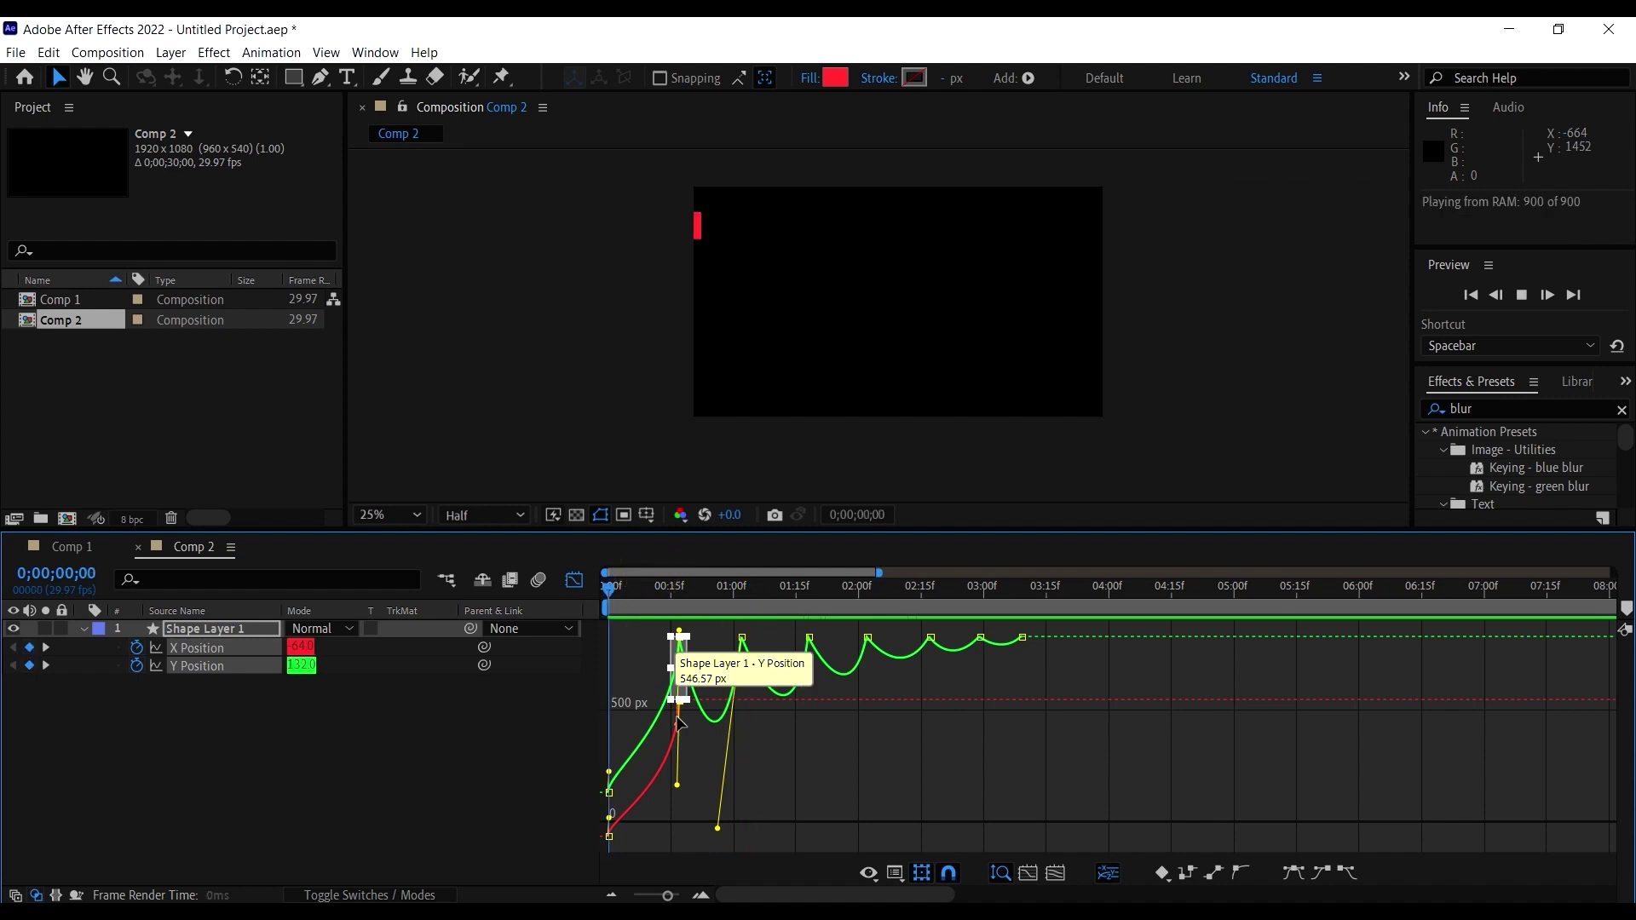
pyautogui.press('space')
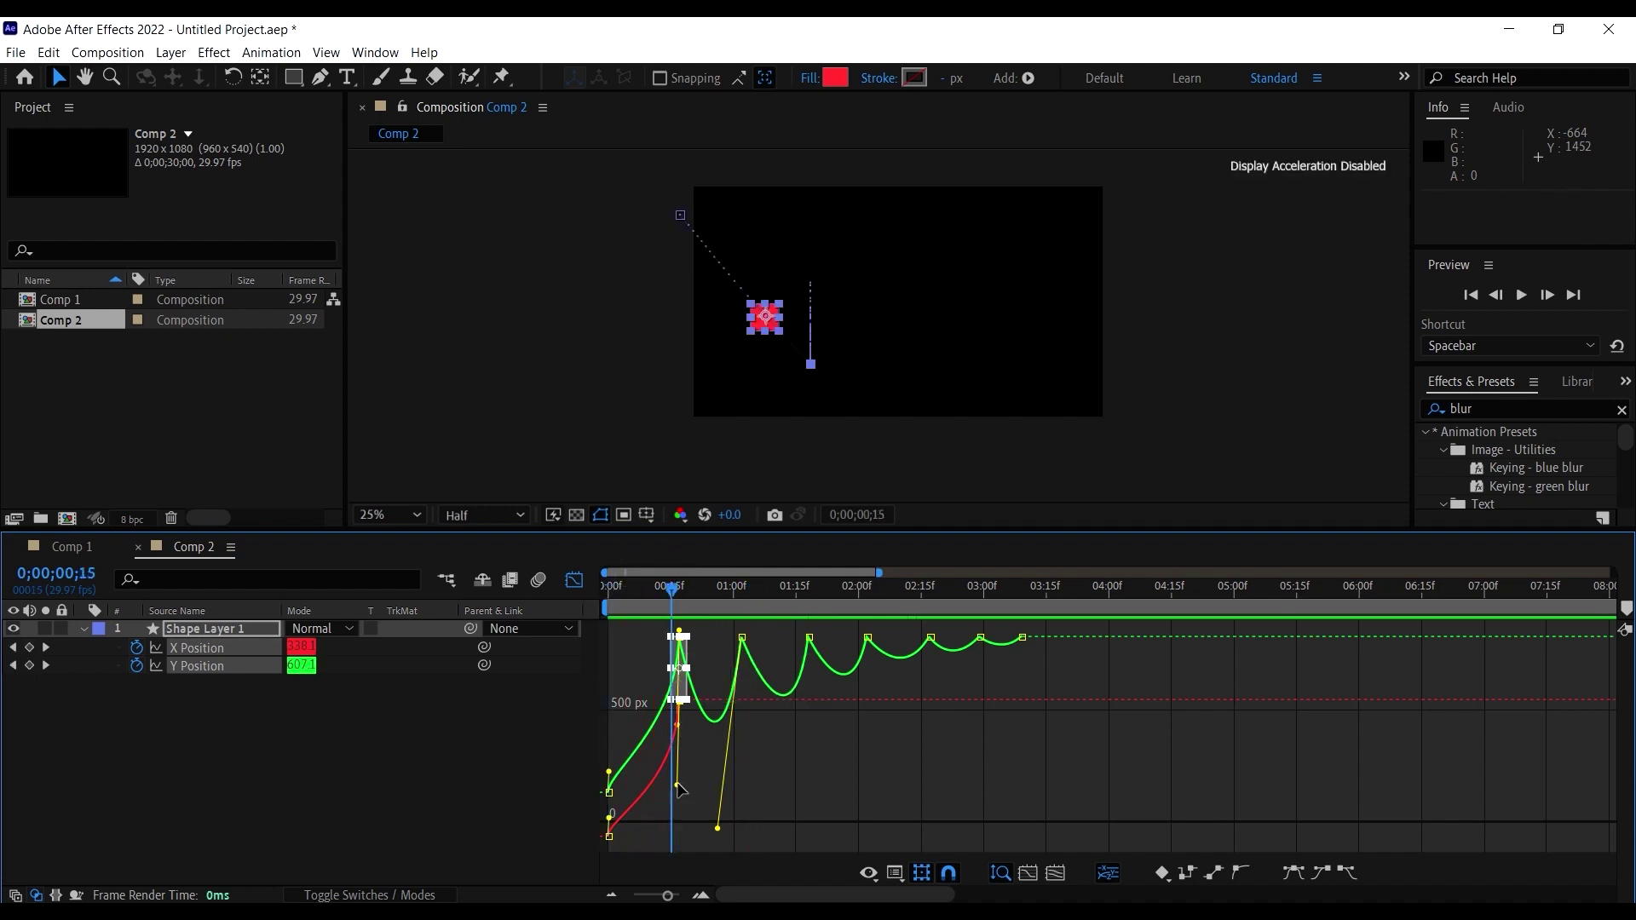
pyautogui.moveTo(619, 766); pyautogui.dragTo(579, 851)
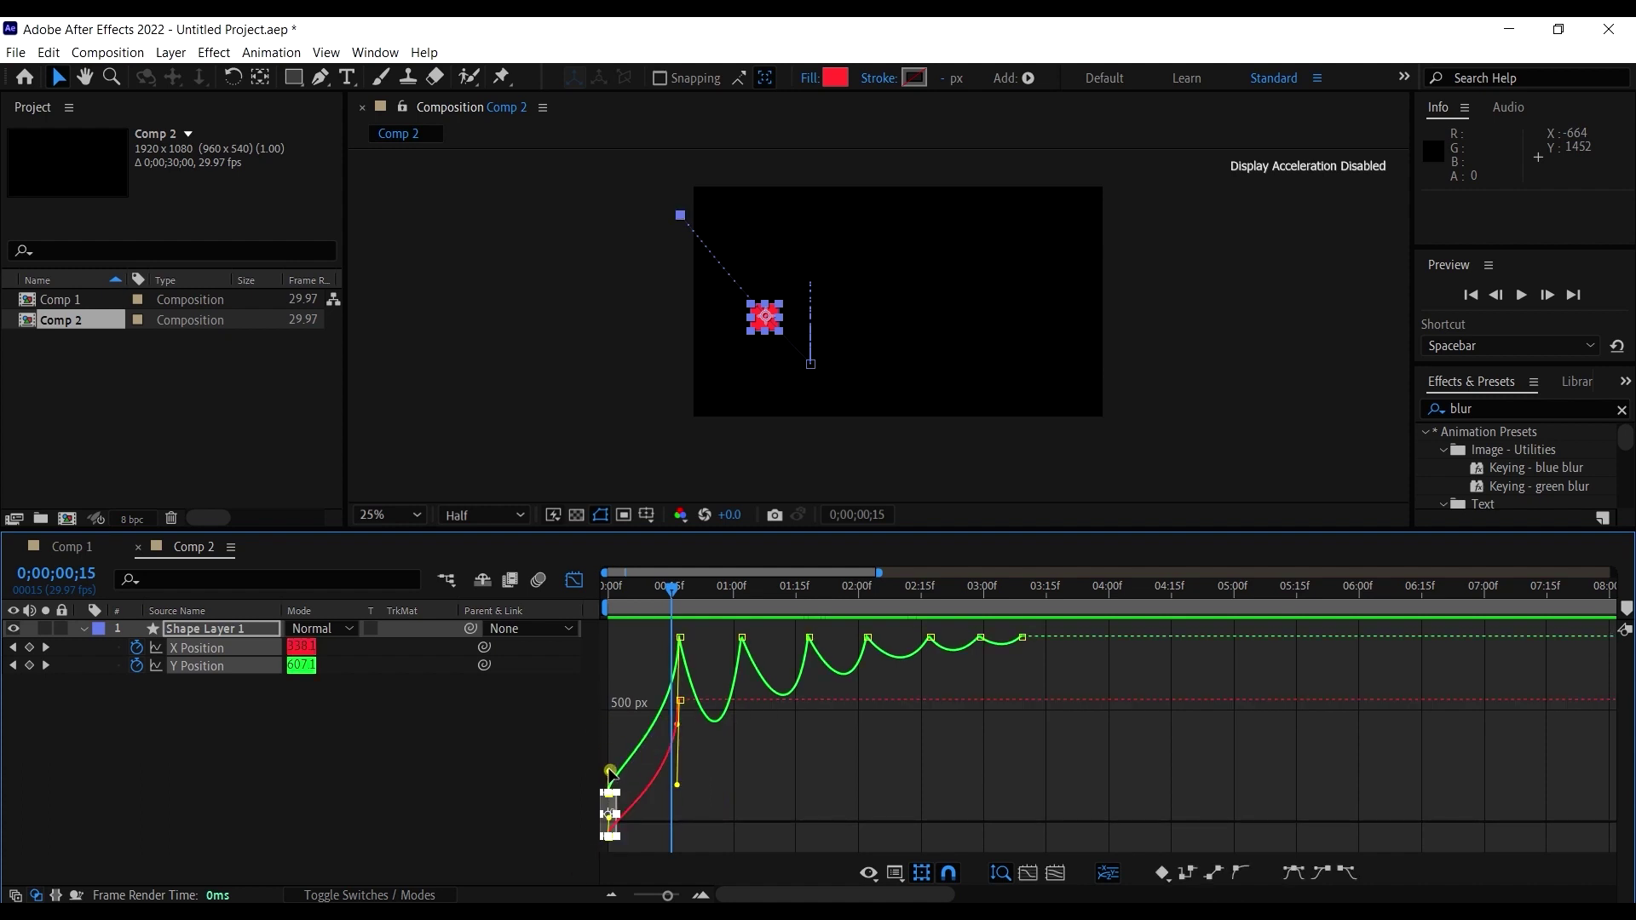
pyautogui.moveTo(610, 774); pyautogui.dragTo(596, 678)
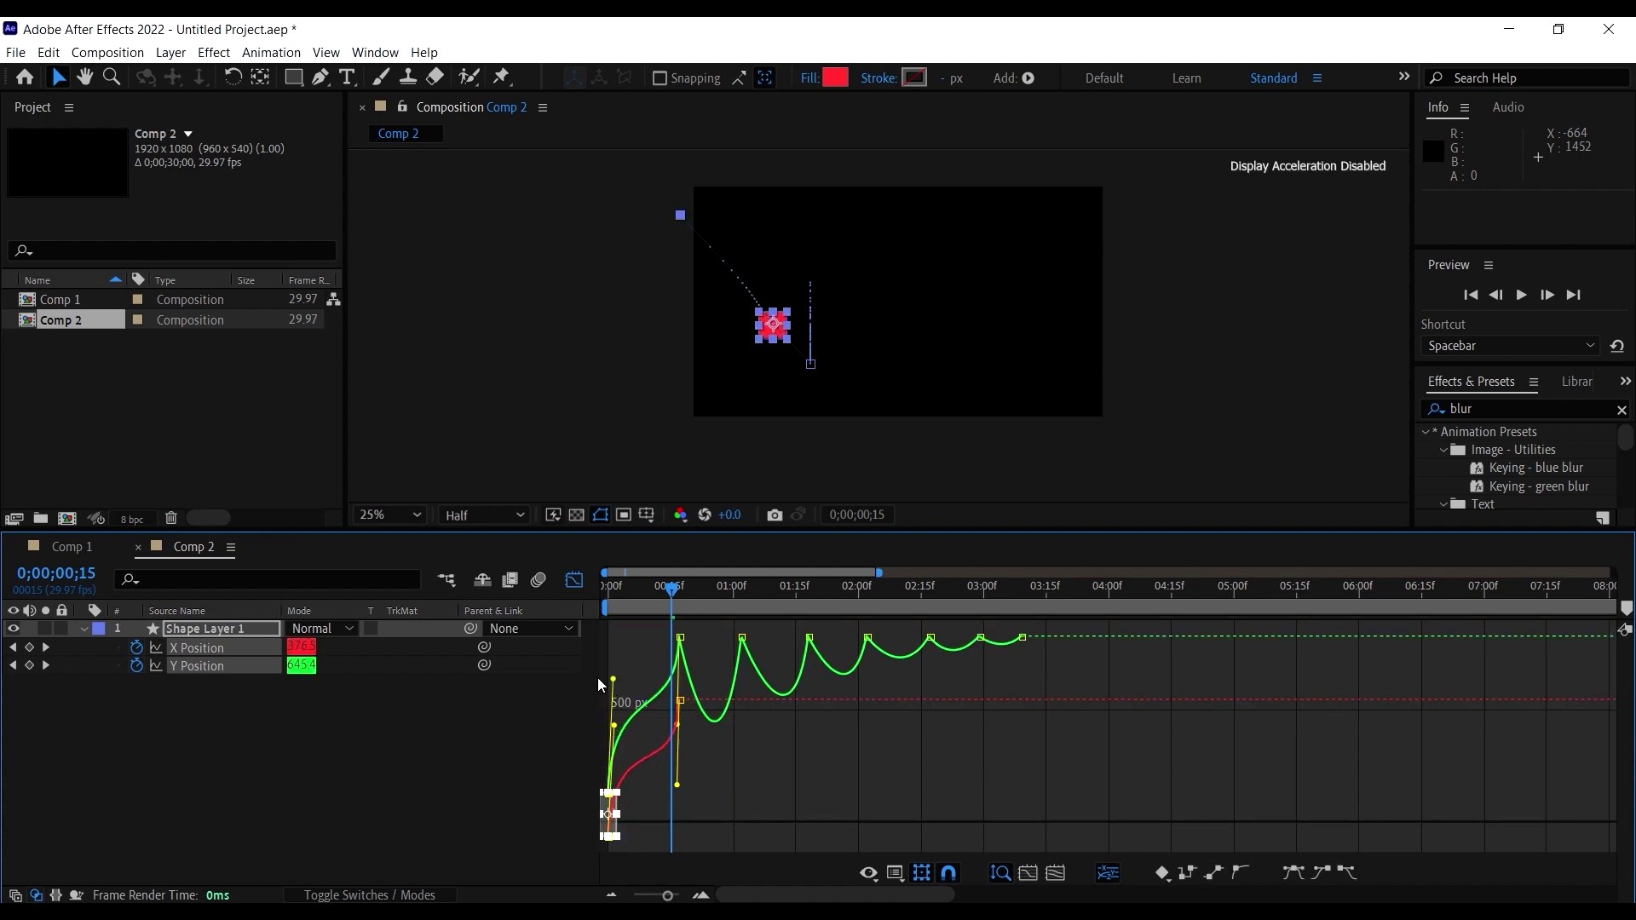
pyautogui.click(615, 587)
pyautogui.press('space')
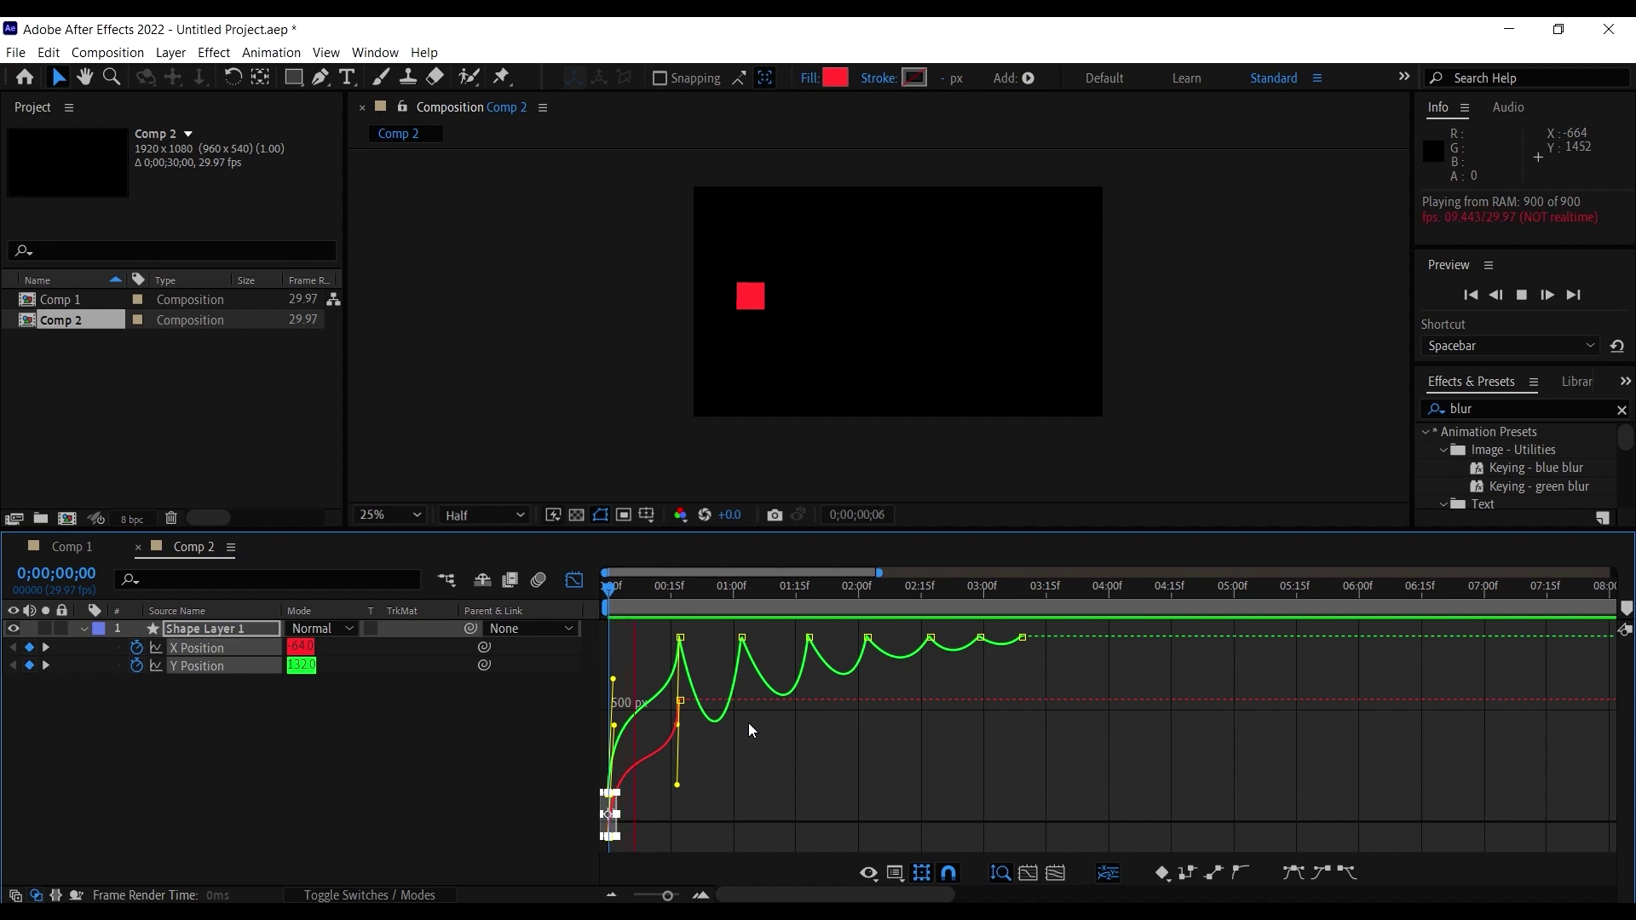
pyautogui.click(629, 590)
pyautogui.moveTo(689, 755); pyautogui.dragTo(666, 712)
pyautogui.moveTo(677, 786); pyautogui.dragTo(676, 732)
# Step: Preview the adjusted fall, then undo the last Ease Adjustment with Ctrl+Z
pyautogui.click(629, 588)
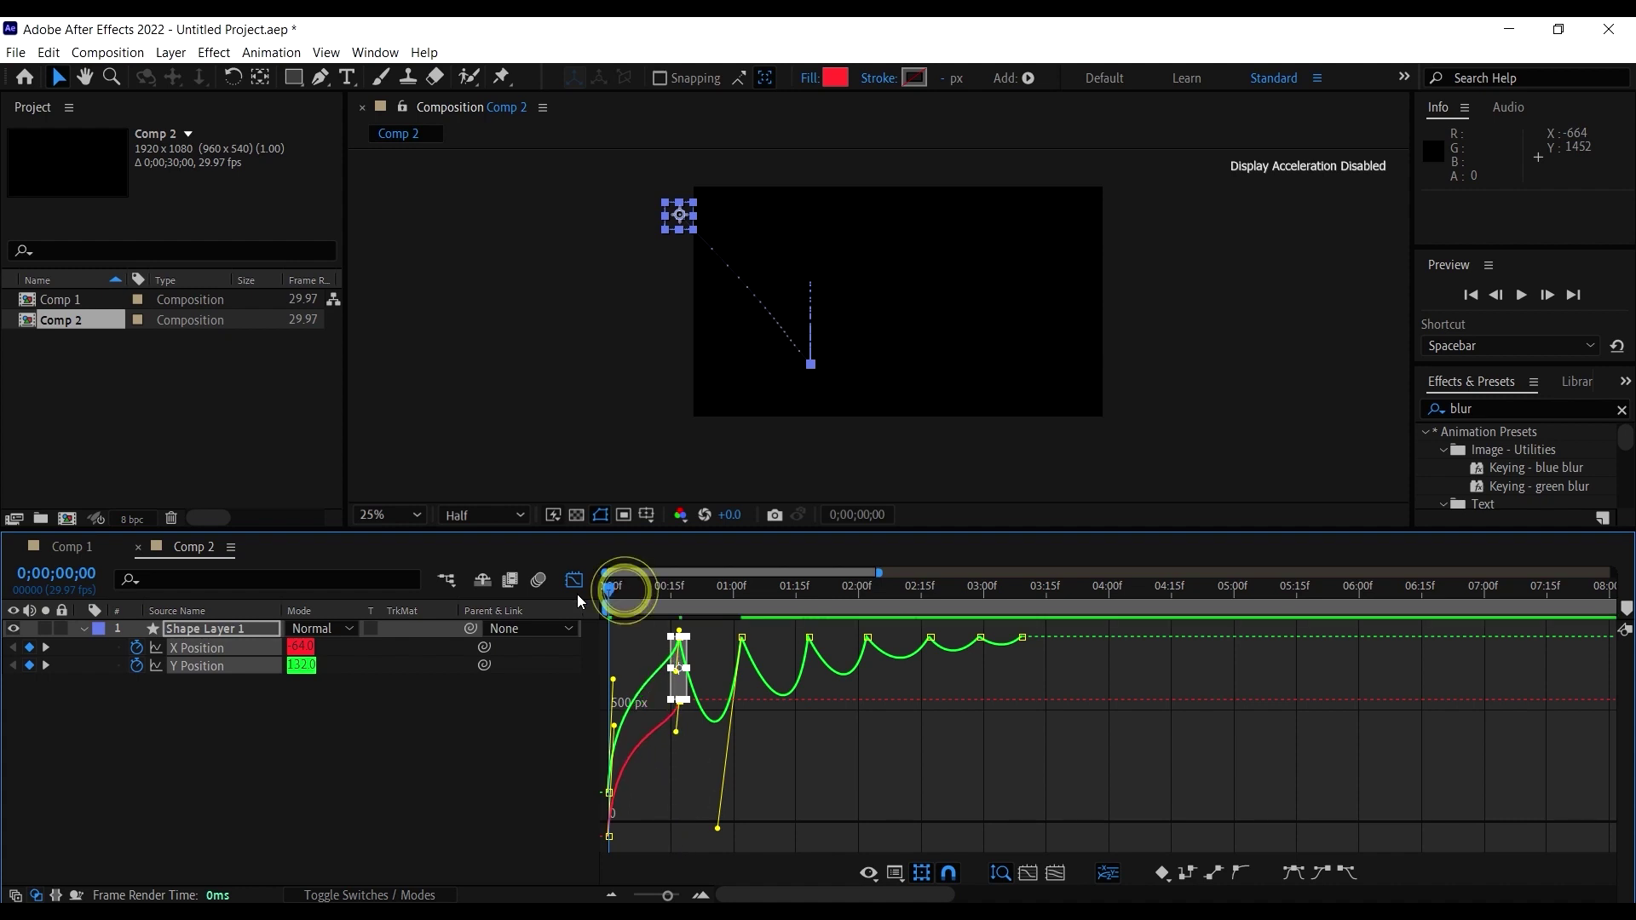
pyautogui.press('space')
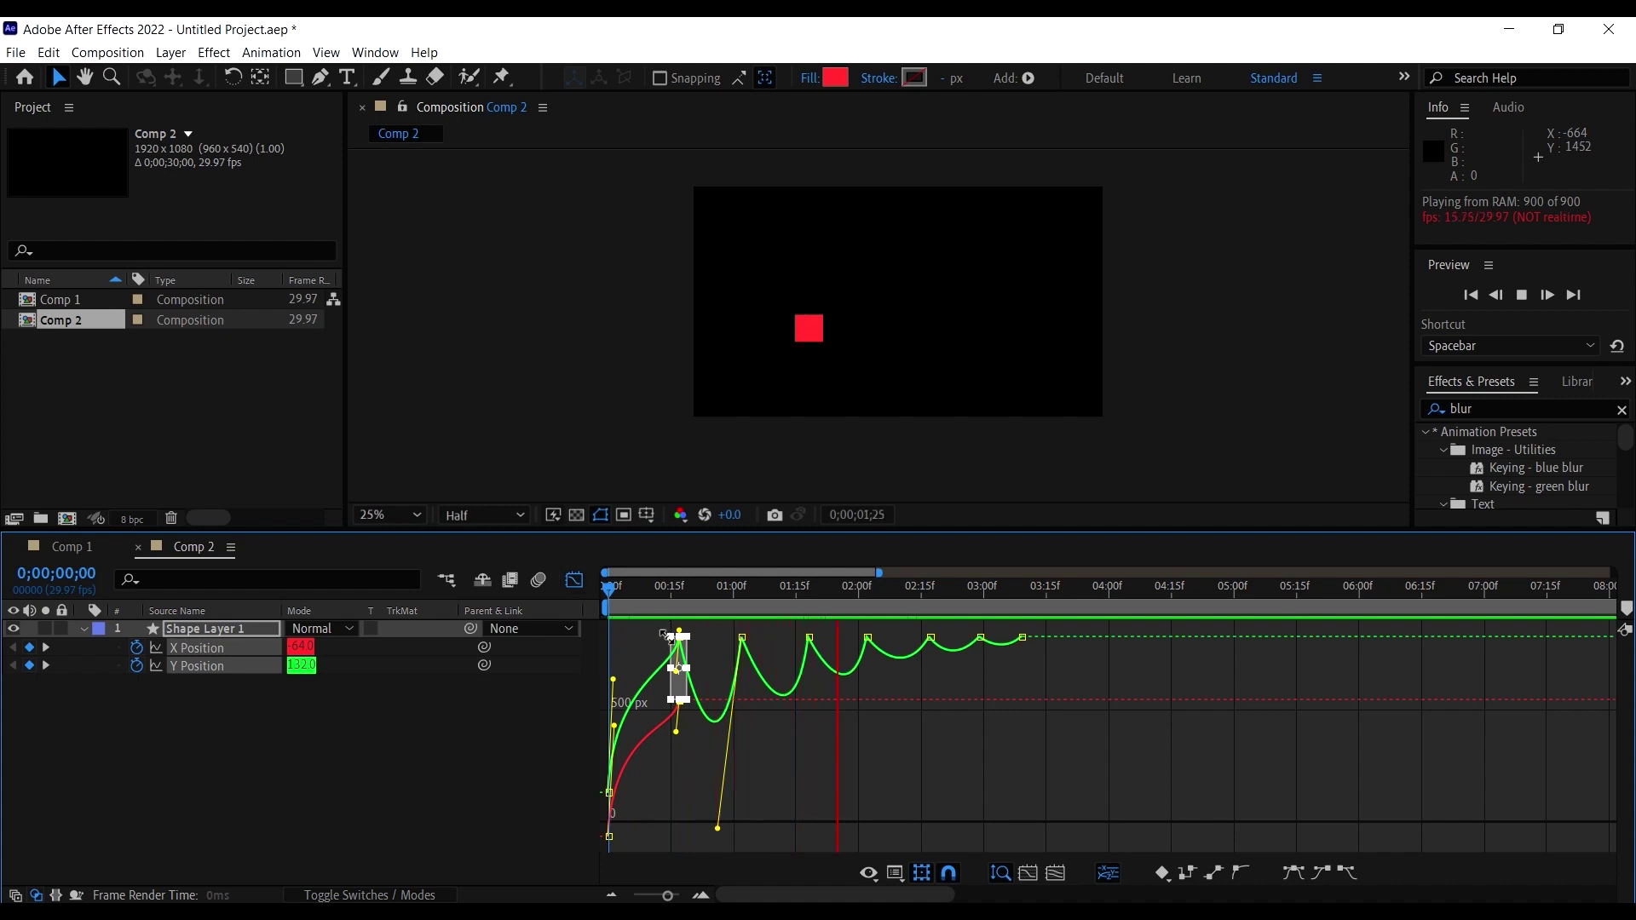
pyautogui.press('space')
pyautogui.hotkey('ctrl', 'z')
pyautogui.hotkey('ctrl', 'z')
pyautogui.hotkey('ctrl', 'z')
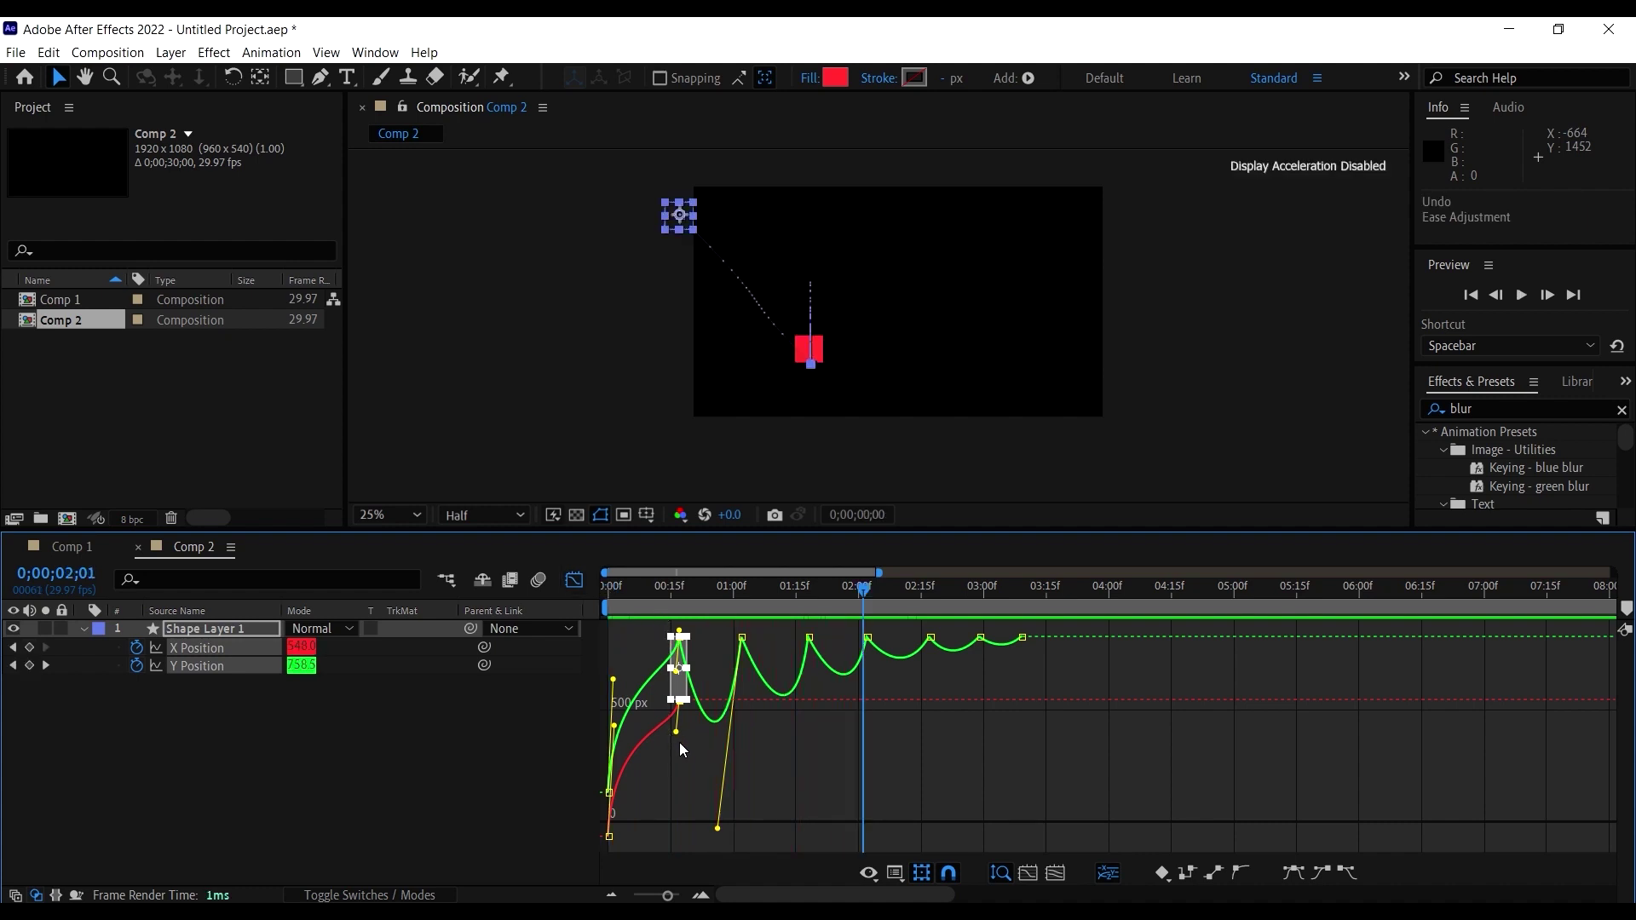
# Step: Replay the animation from frame 0 to compare the restored curve
pyautogui.moveTo(650, 586); pyautogui.dragTo(595, 590)
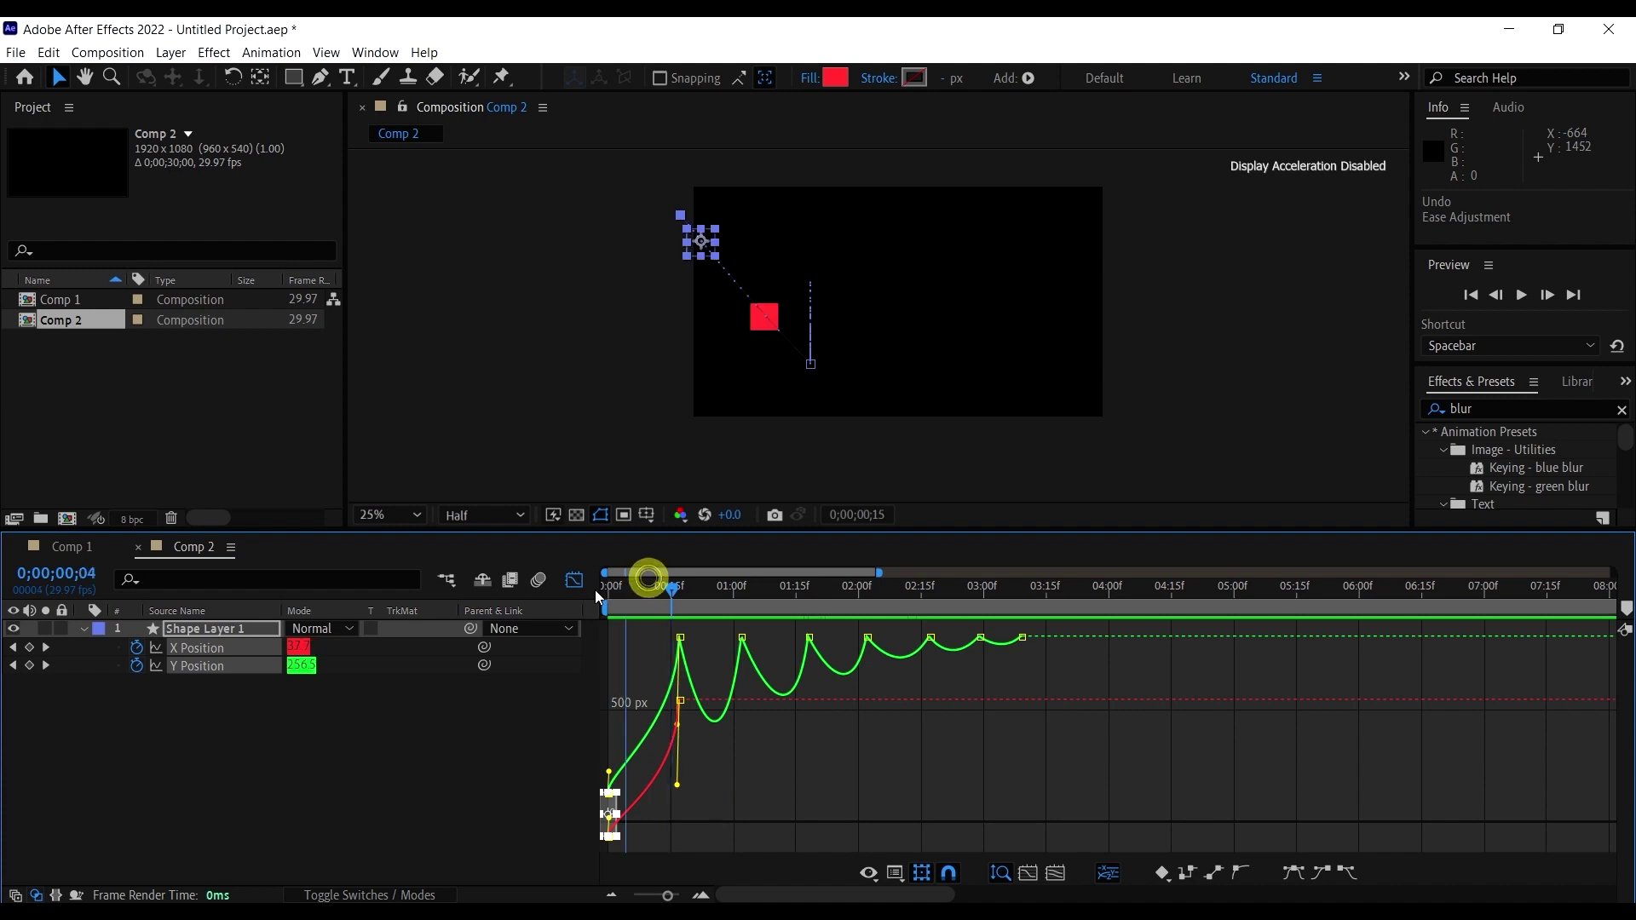
pyautogui.press('space')
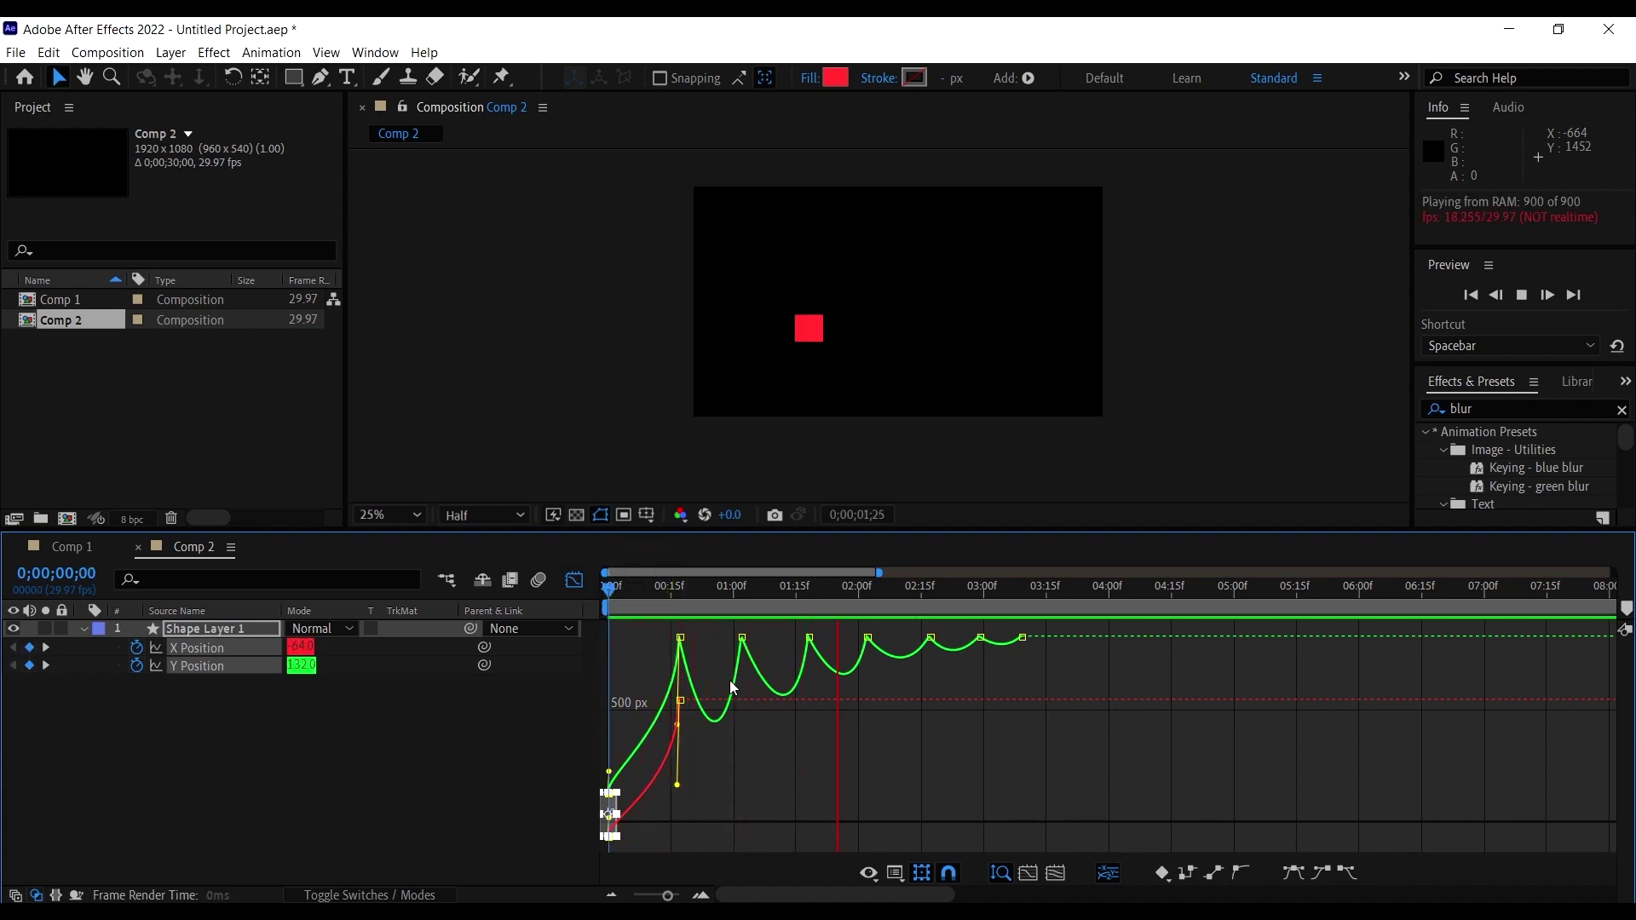
pyautogui.click(660, 591)
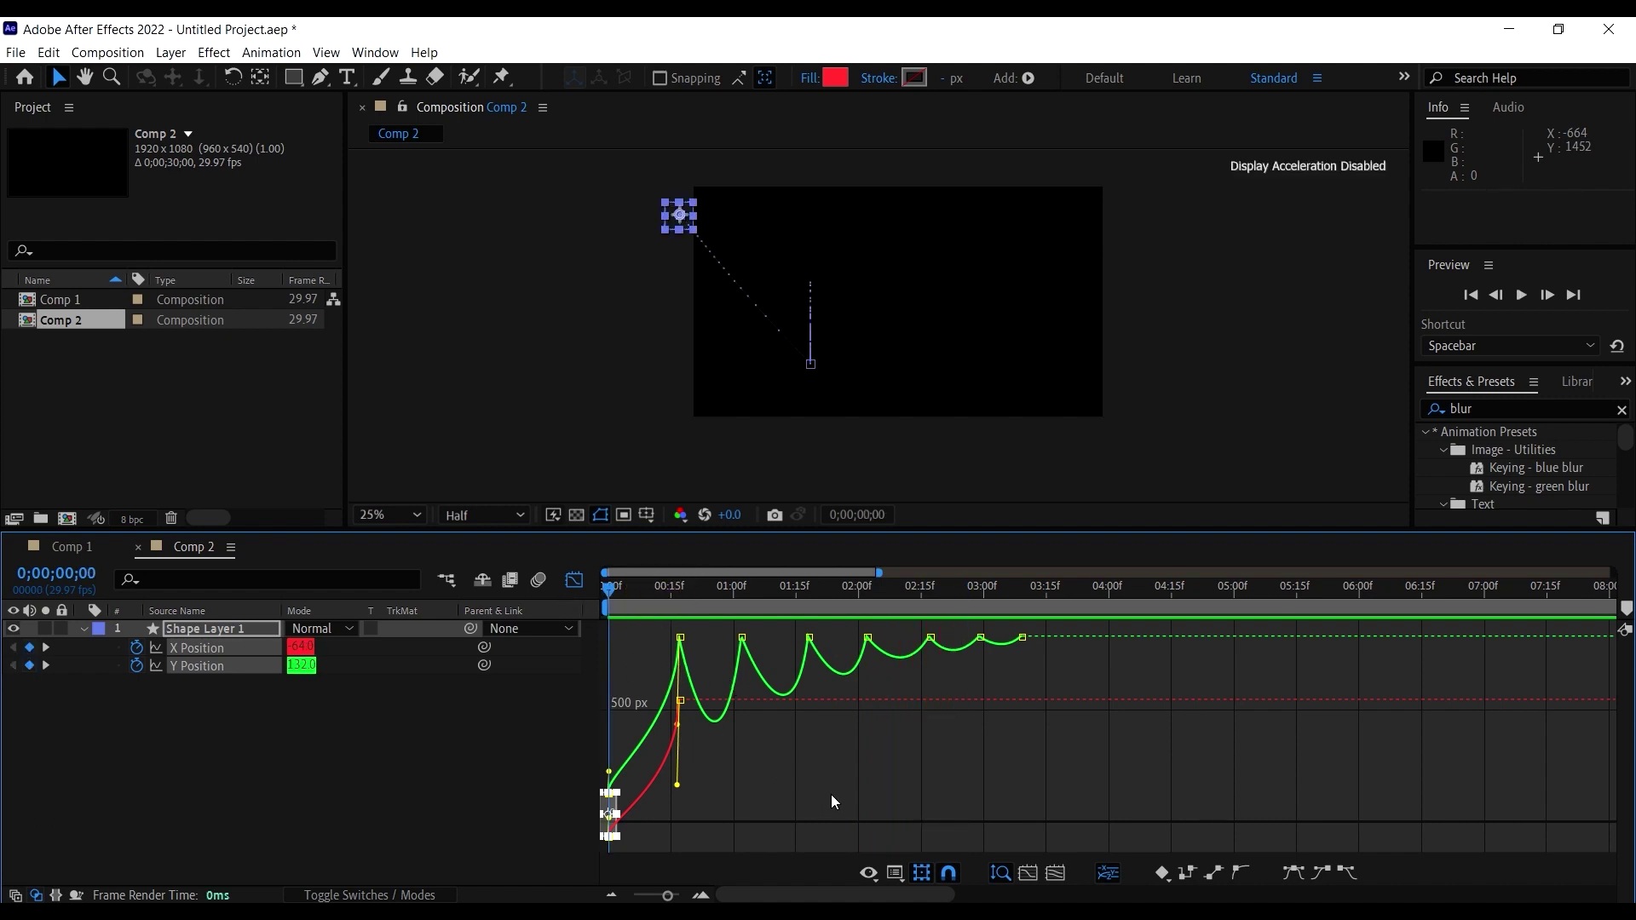
pyautogui.press('space')
pyautogui.press('g')
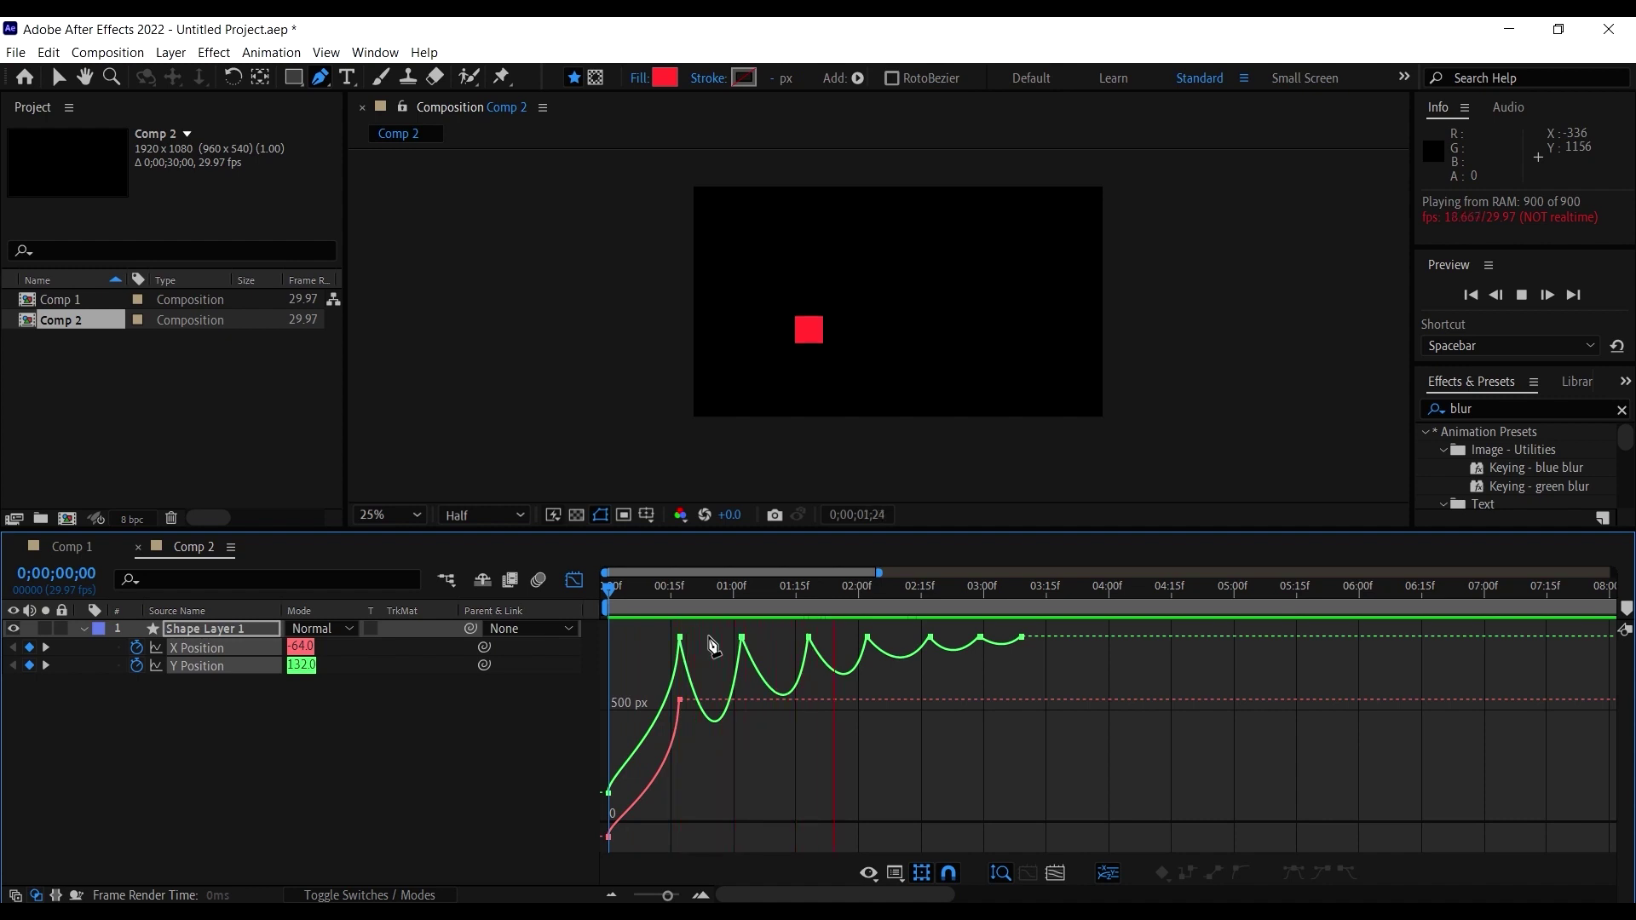
# Step: Replay the bounce animation several times from the start to review it
pyautogui.click(620, 588)
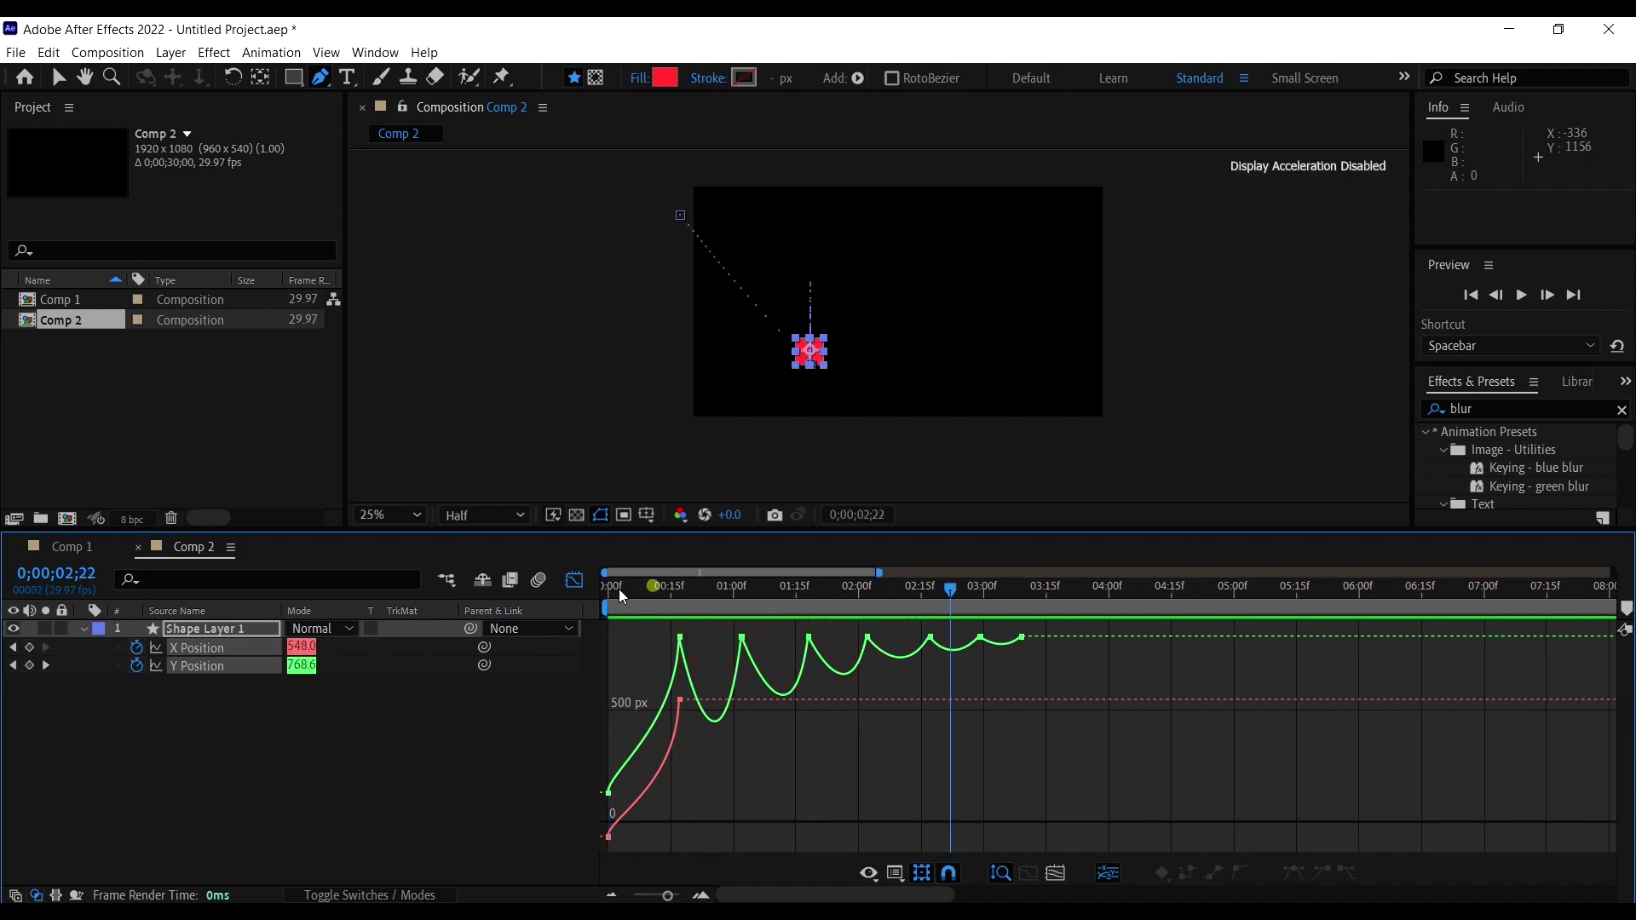
pyautogui.press('space')
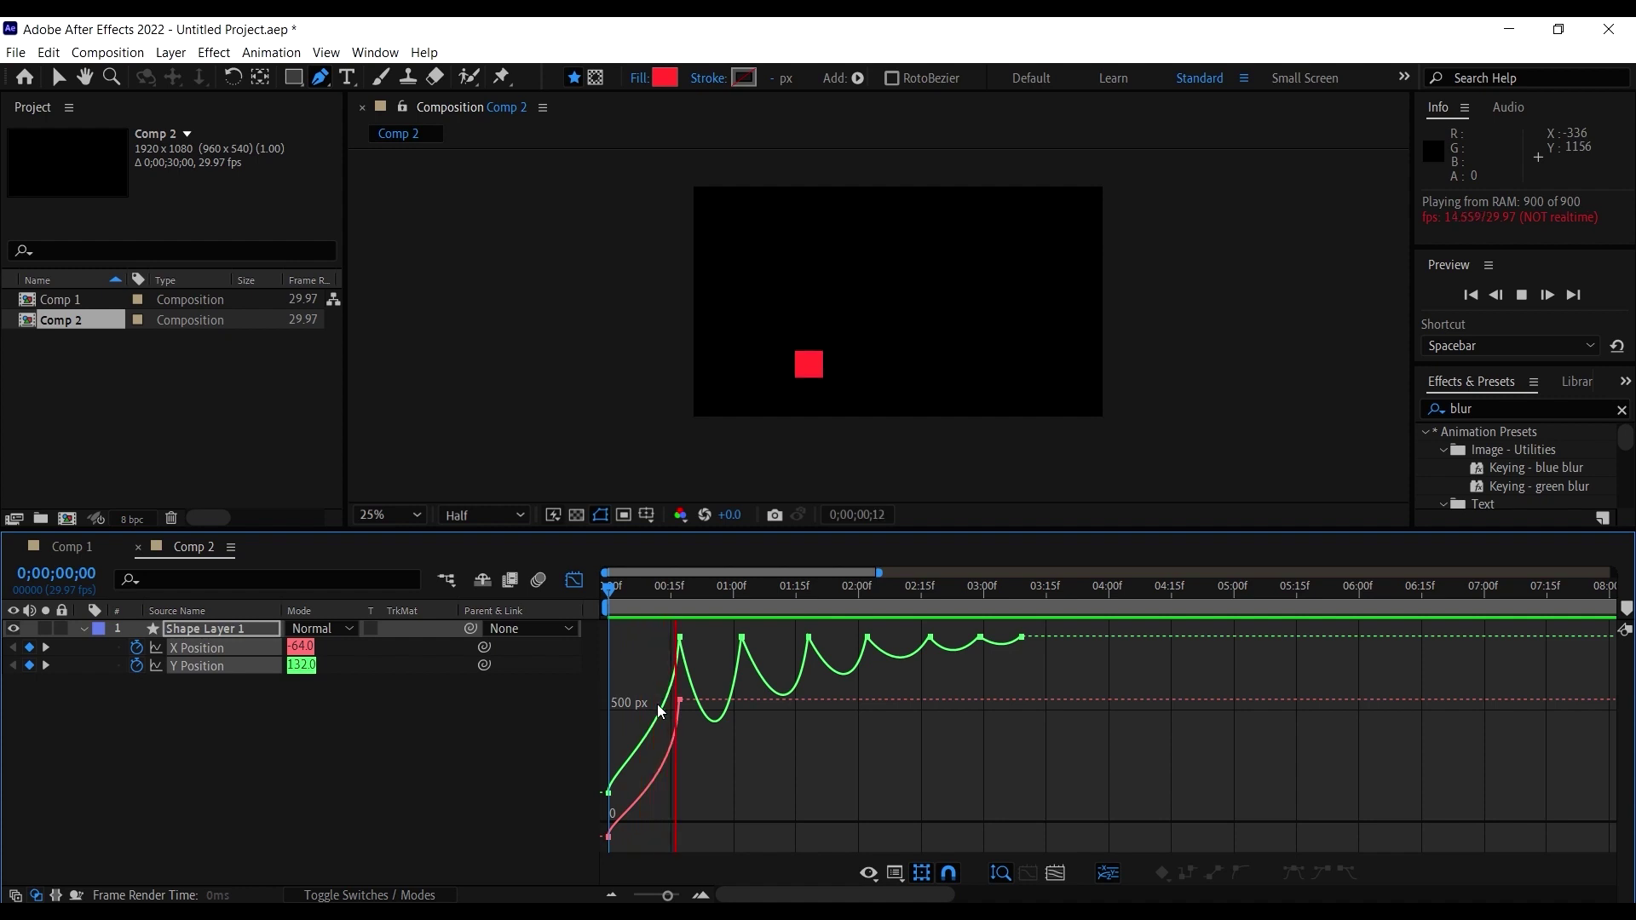
pyautogui.click(748, 615)
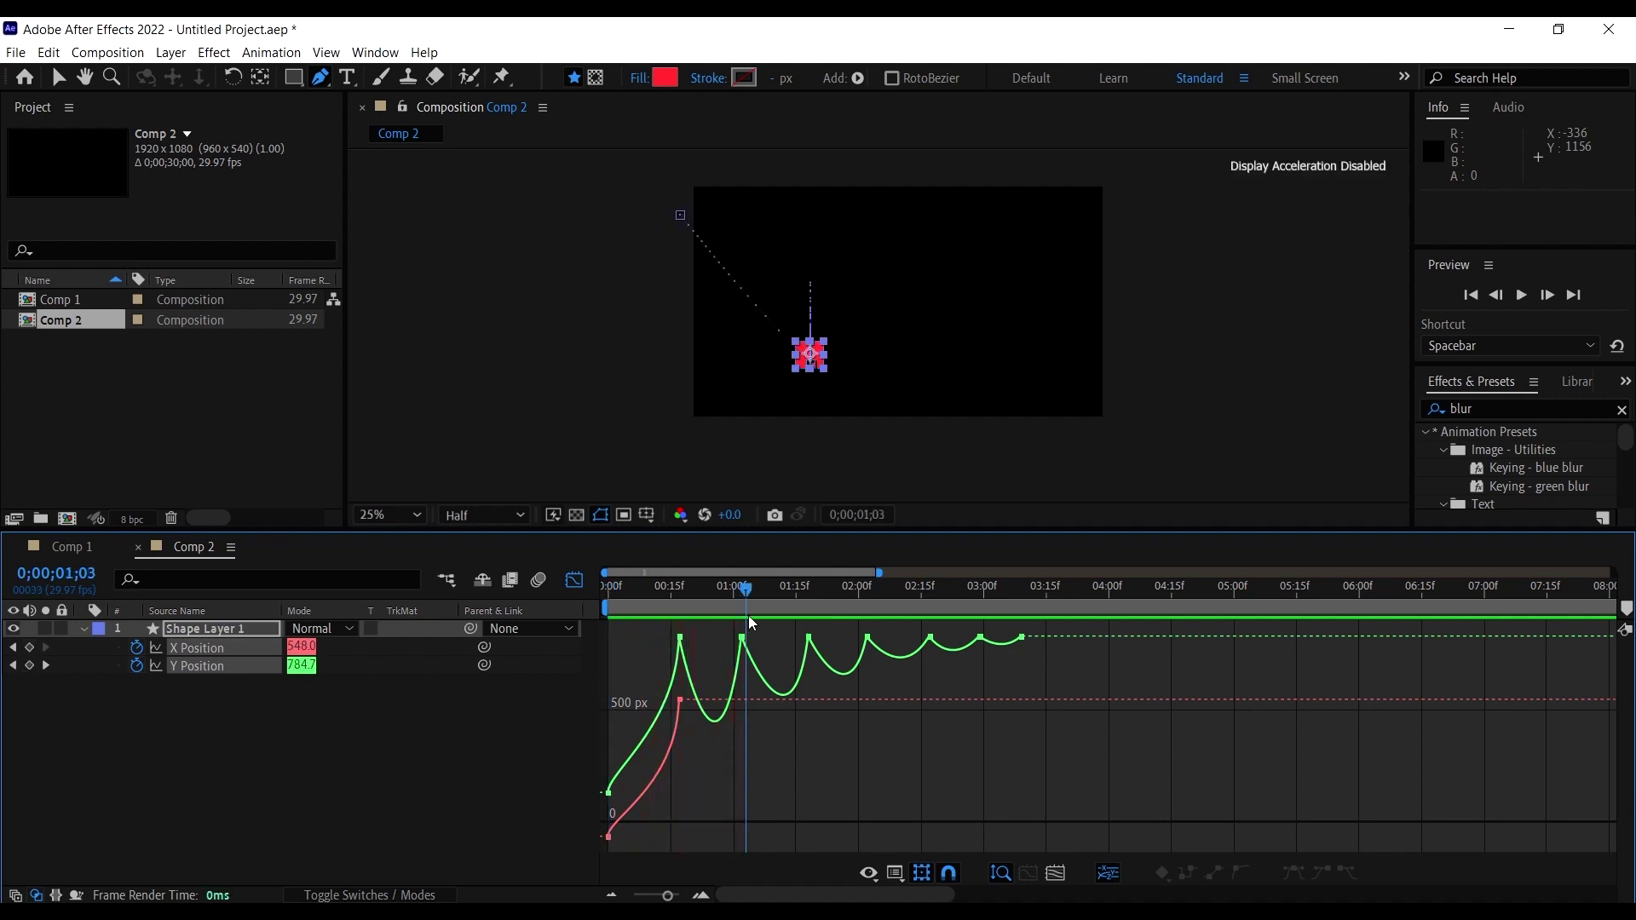
pyautogui.press('space')
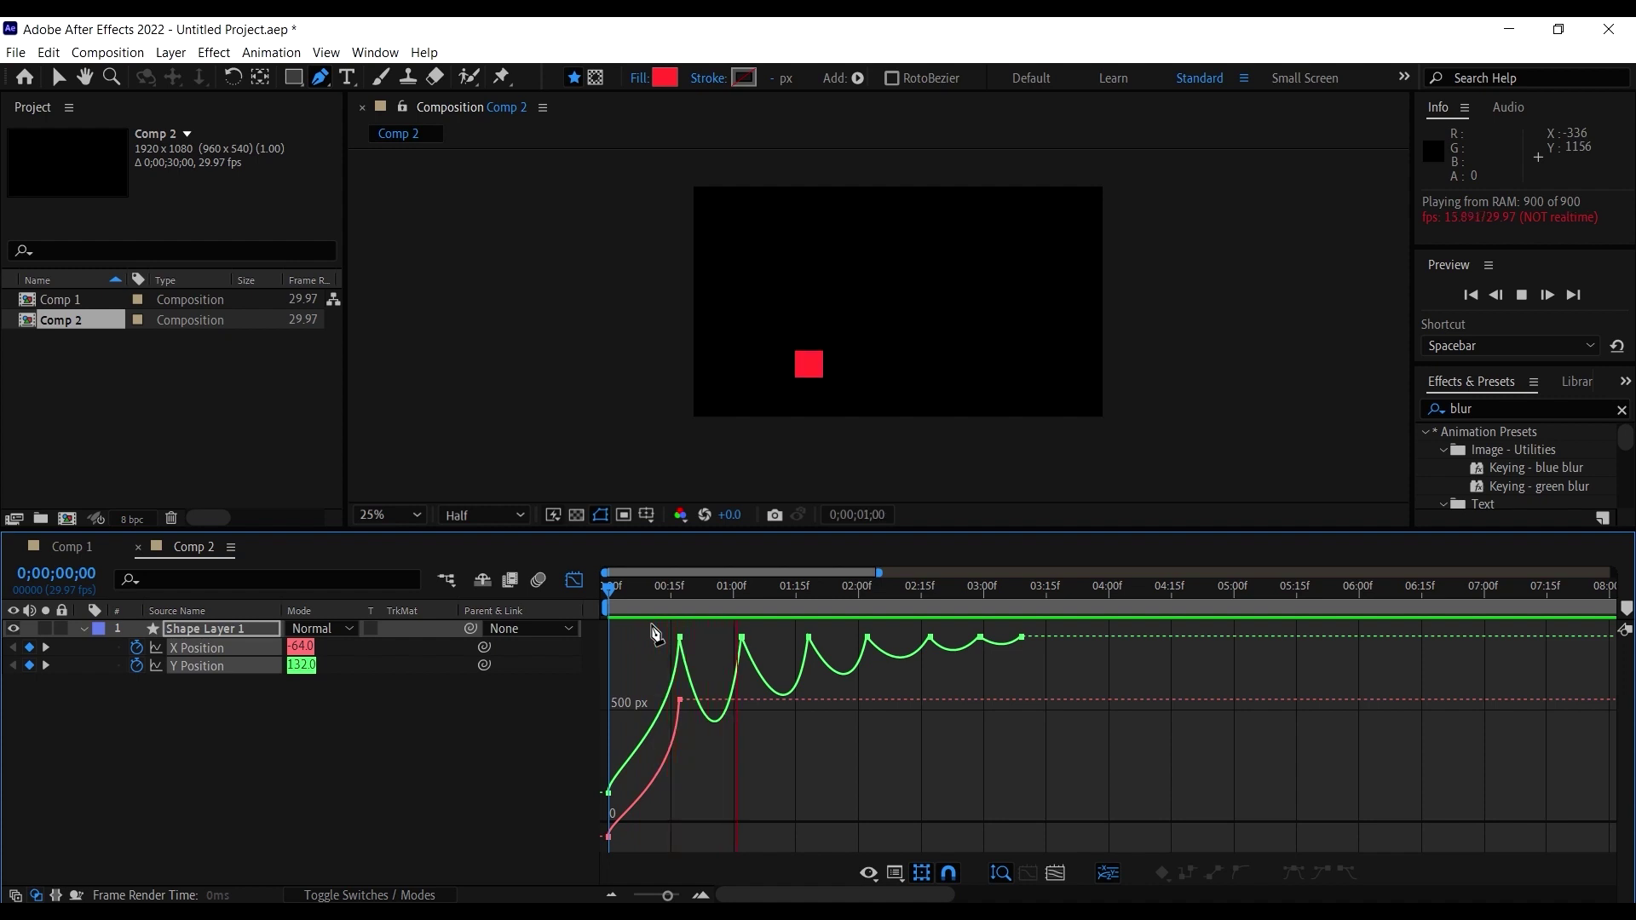
pyautogui.click(664, 588)
pyautogui.press('space')
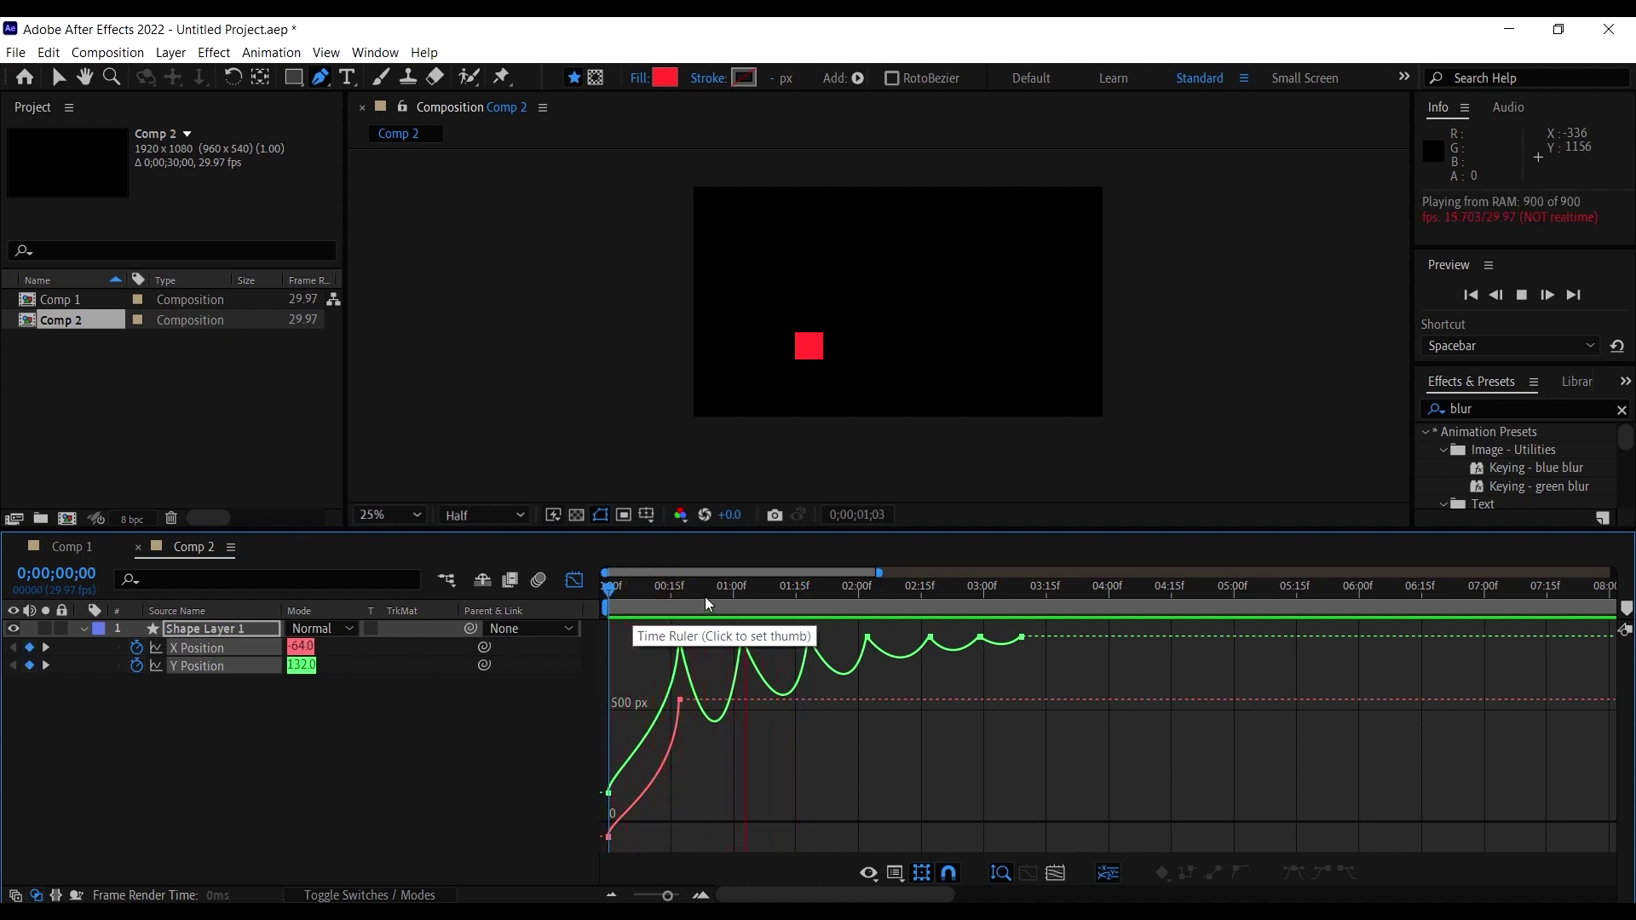
# Step: Switch to the Selection tool, turn off the Graph Editor, and zoom the timeline to the first four seconds
pyautogui.press('v')
pyautogui.hotkey('shift', 'F3')
pyautogui.moveTo(879, 573); pyautogui.dragTo(743, 595)
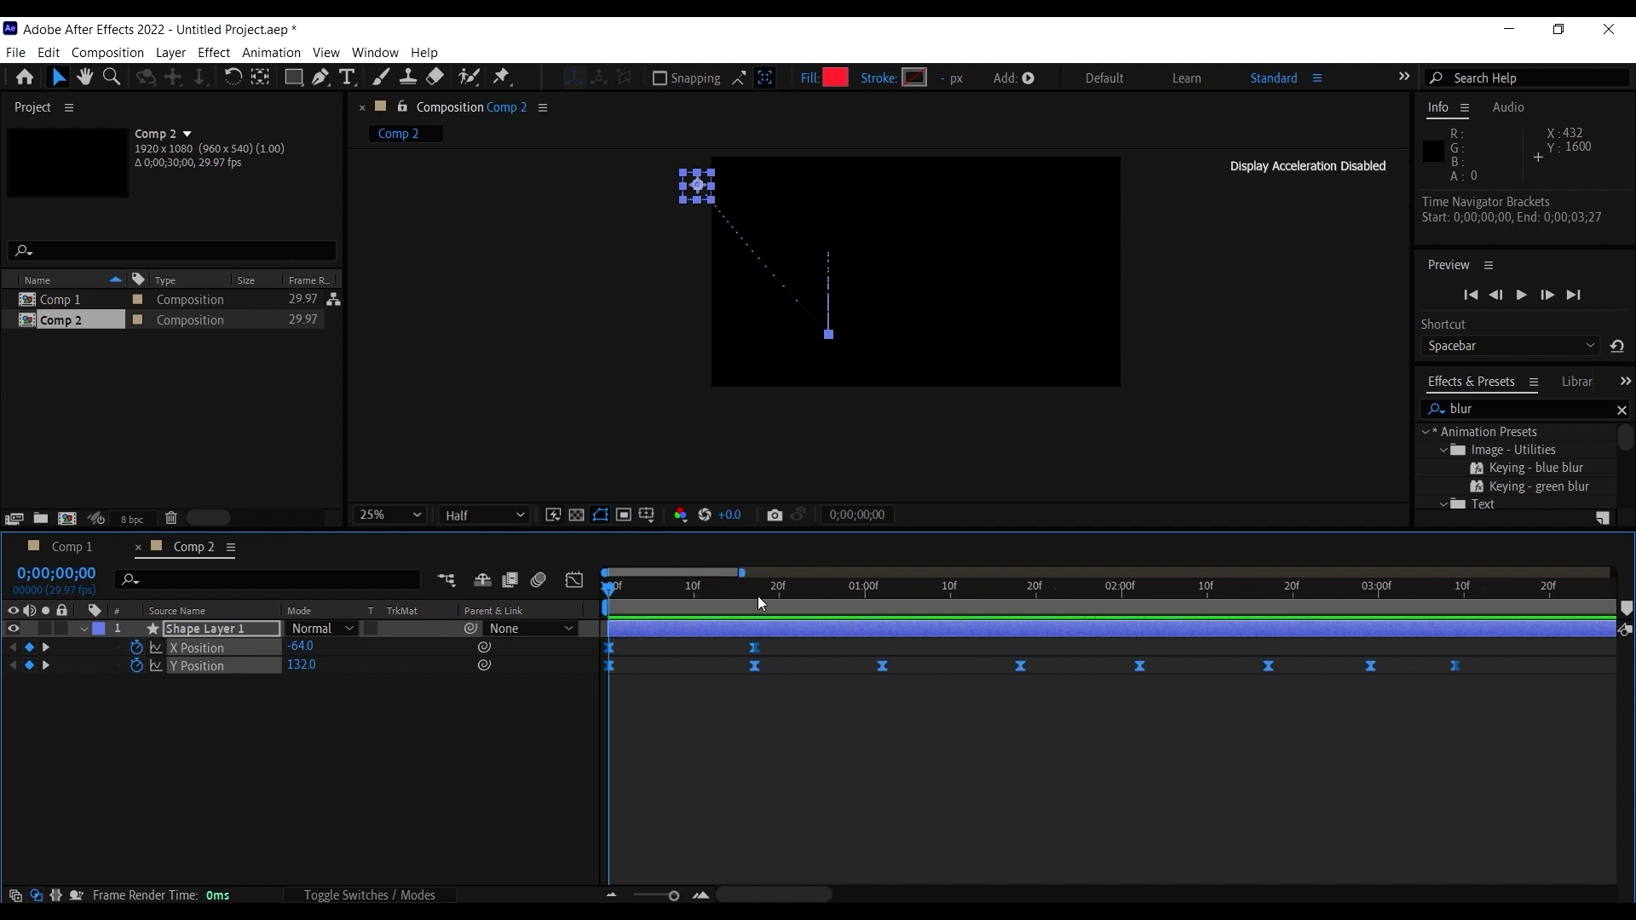